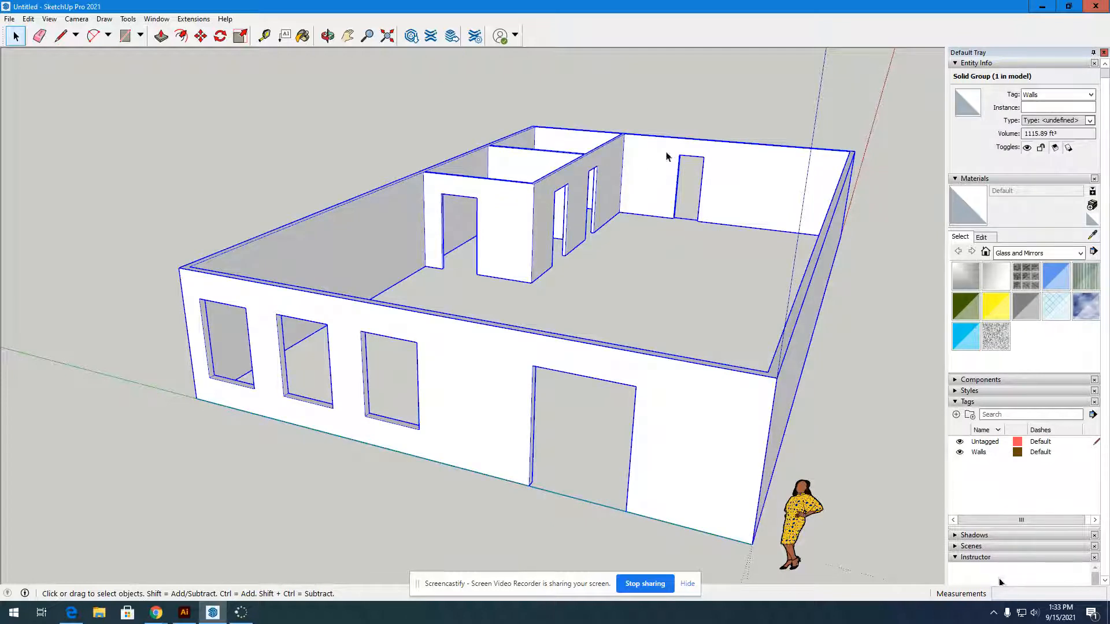
# Examine the walls group of the building from several angles, including the interior rooms and the openings
pyautogui.click(663, 122)
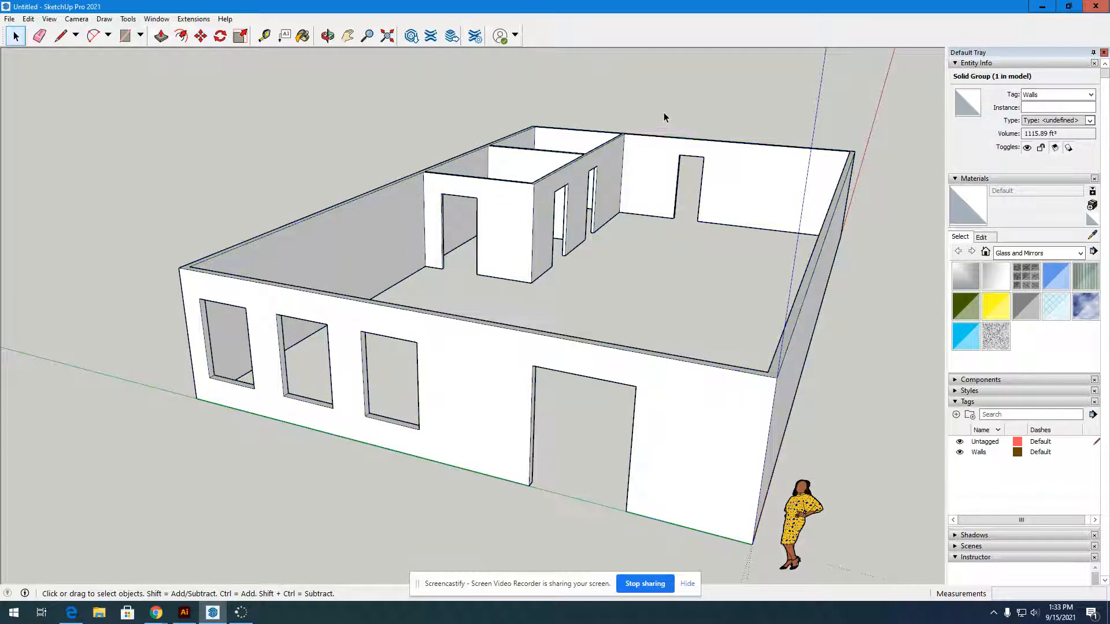
pyautogui.click(656, 179)
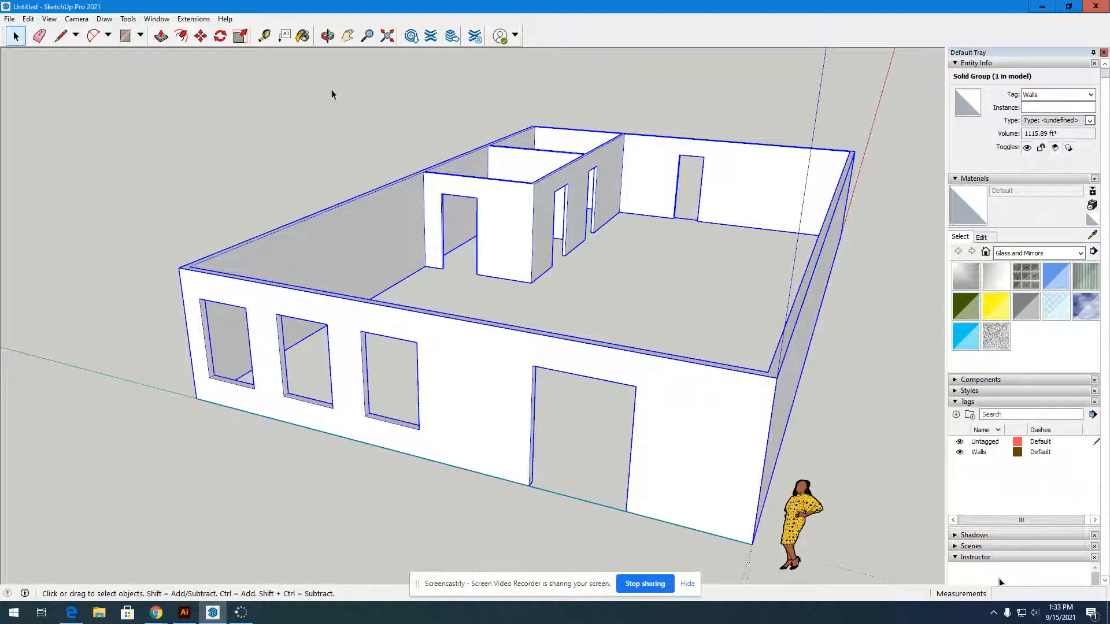
pyautogui.click(328, 35)
pyautogui.moveTo(602, 191); pyautogui.dragTo(379, 404)
pyautogui.scroll(5, 444, 347)
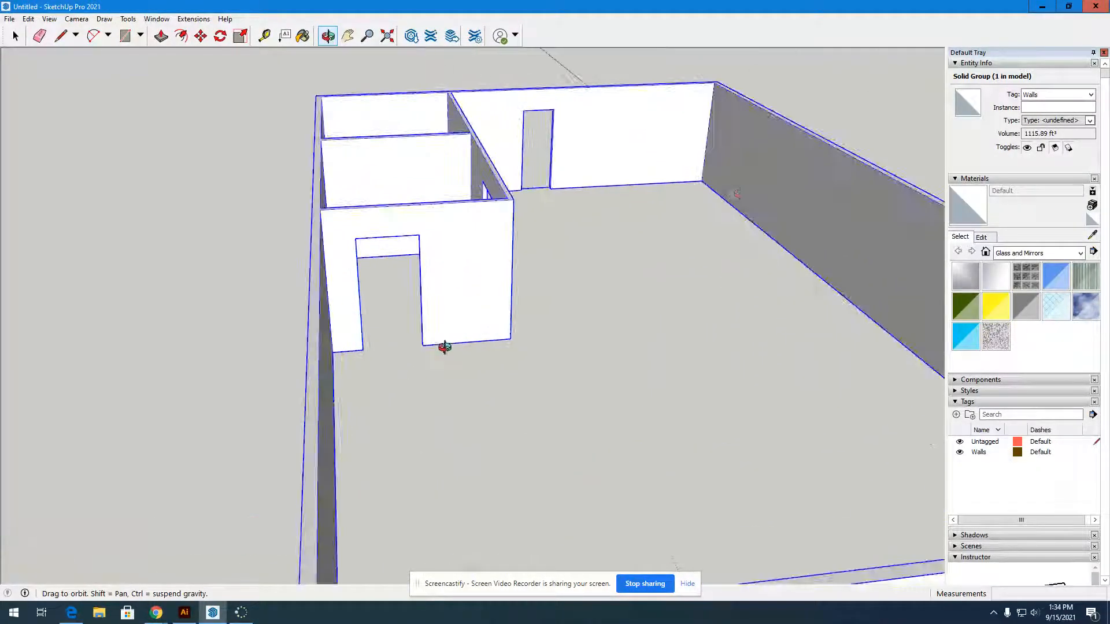
pyautogui.scroll(-5, 444, 347)
pyautogui.moveTo(488, 240); pyautogui.dragTo(1054, 154)
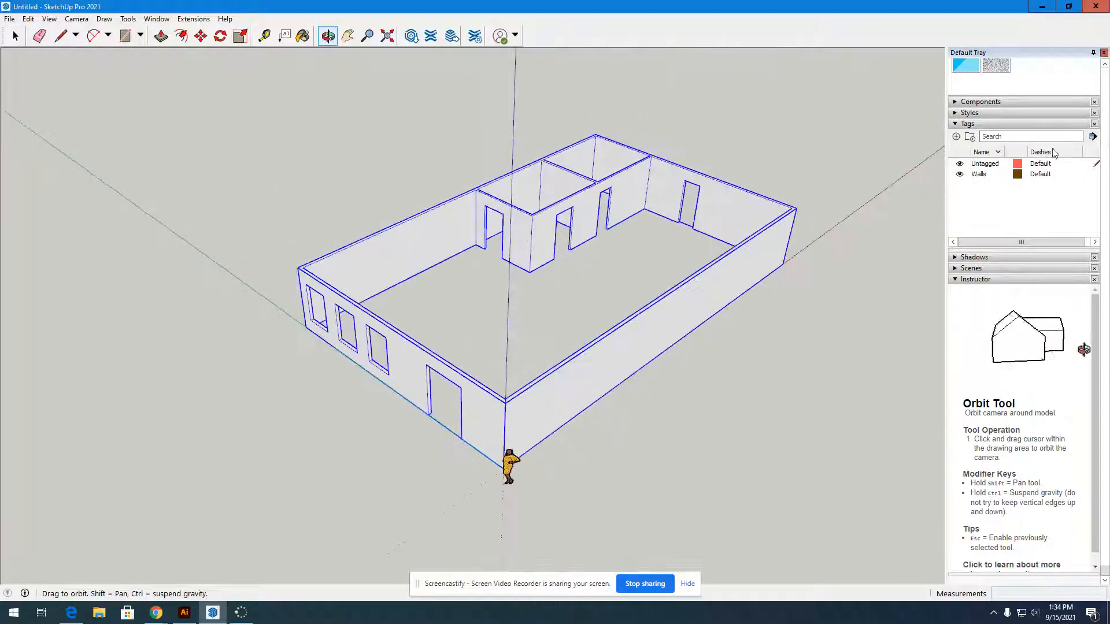
pyautogui.scroll(4, 1075, 165)
pyautogui.scroll(-3, 1096, 172)
pyautogui.scroll(1, 1096, 172)
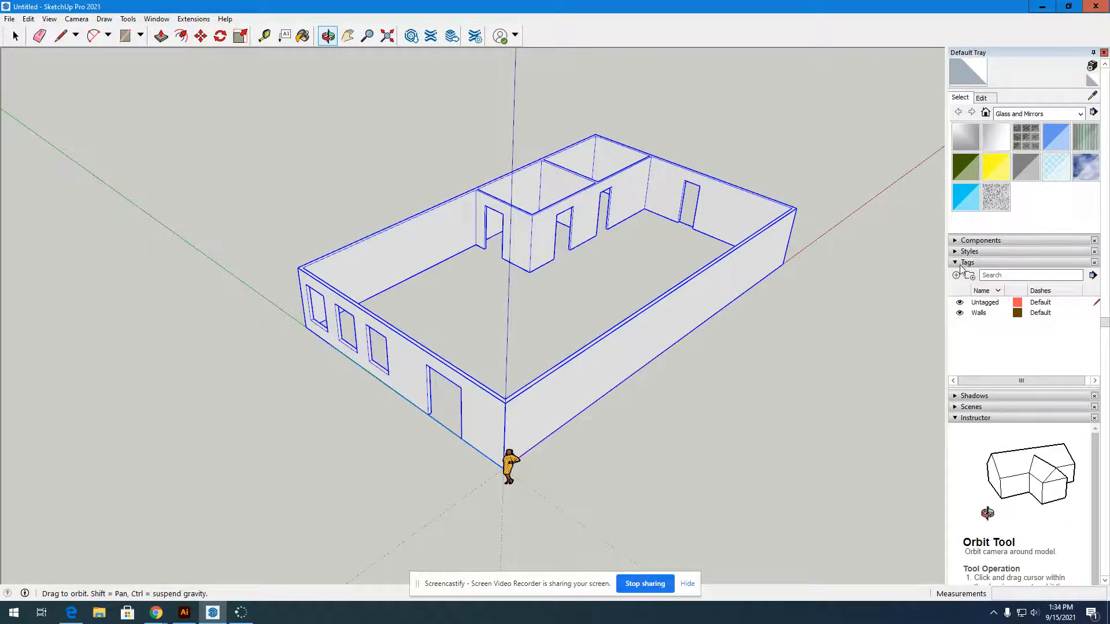
# Toggle the visibility of the Walls tag off and on to check which geometry it controls
pyautogui.click(959, 313)
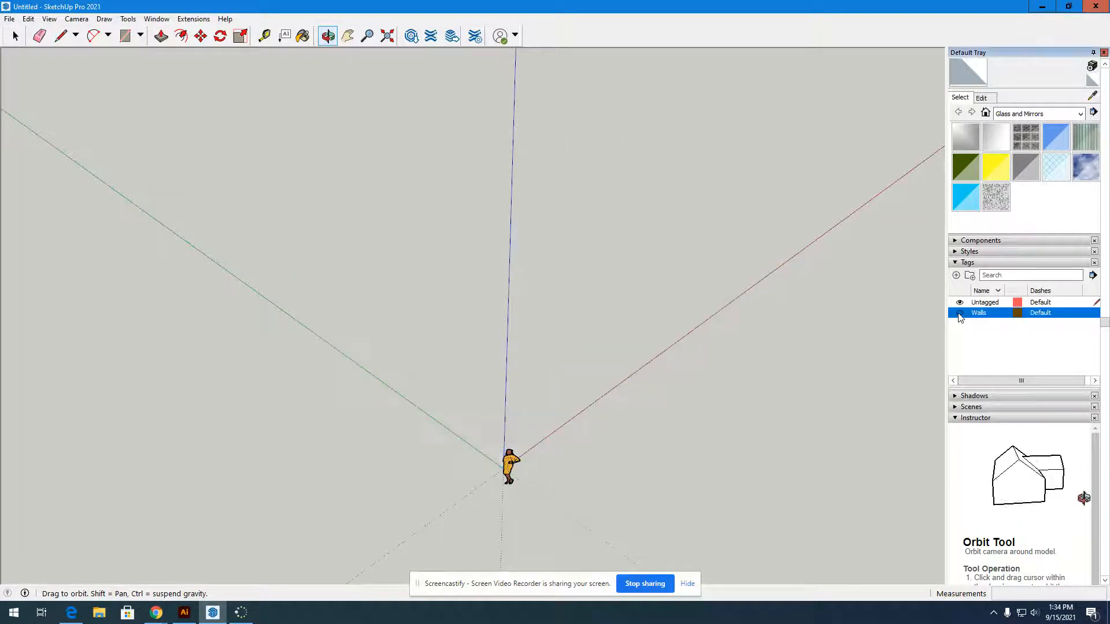
pyautogui.click(960, 315)
pyautogui.doubleClick(994, 313)
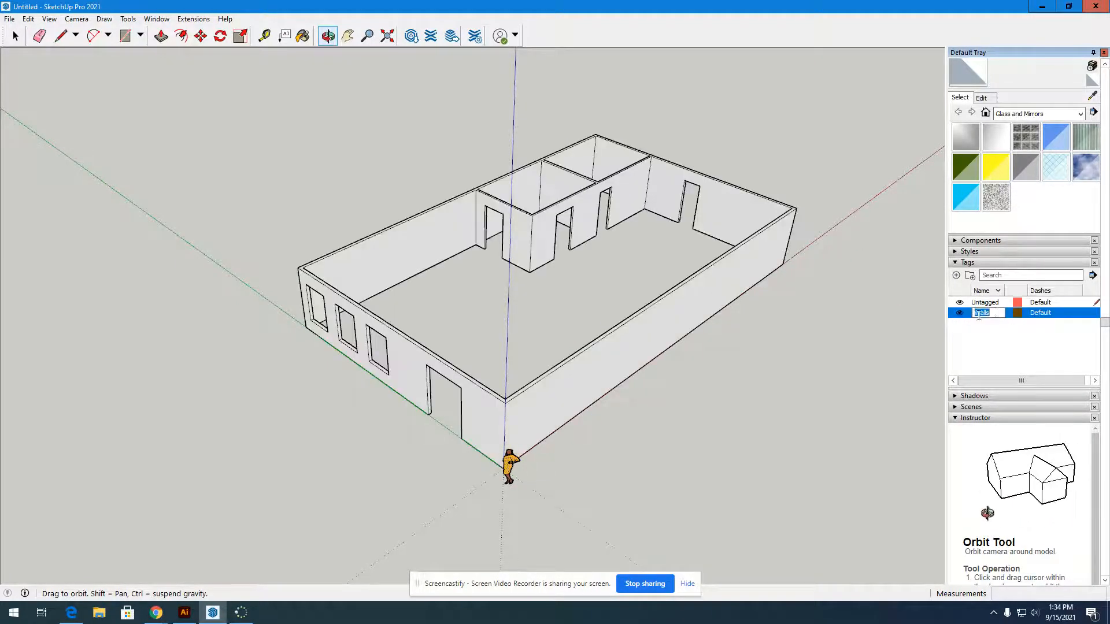
pyautogui.click(979, 324)
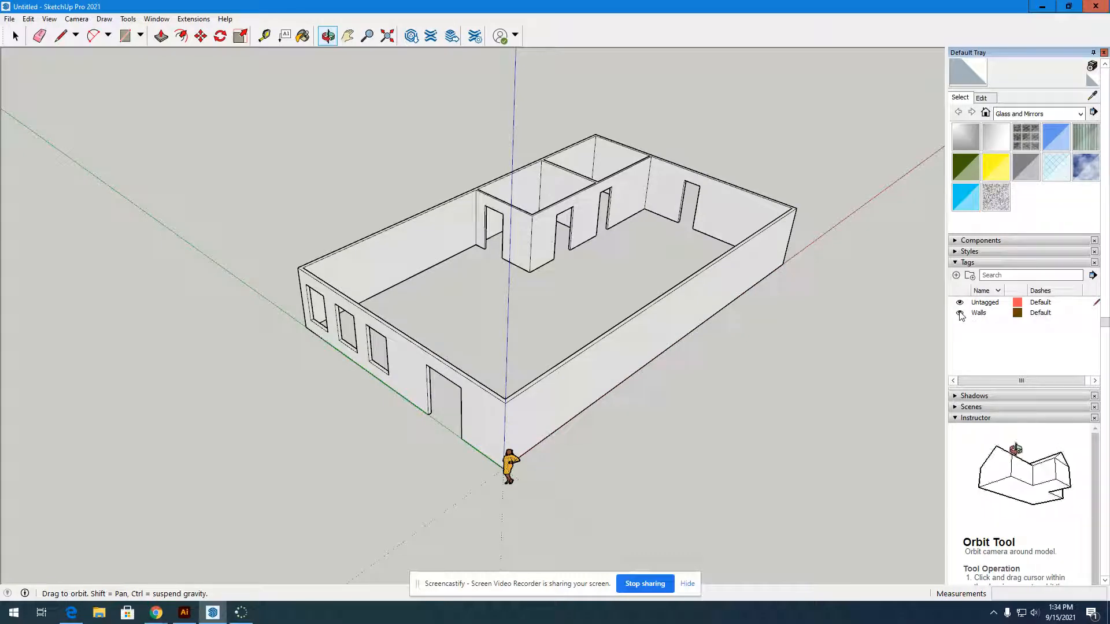
pyautogui.click(960, 314)
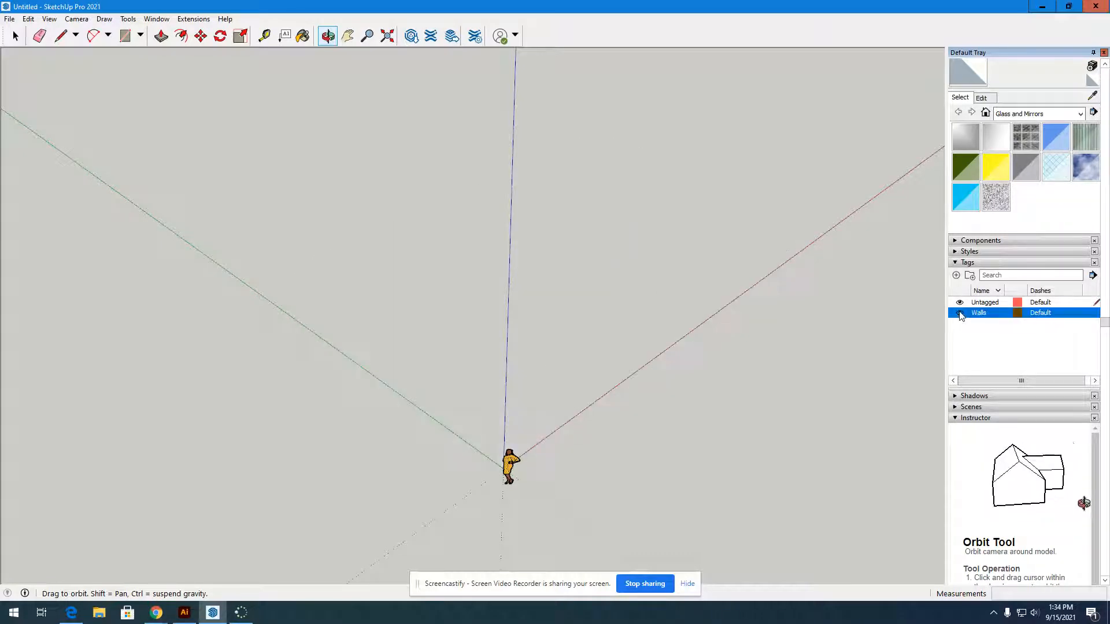
pyautogui.click(961, 315)
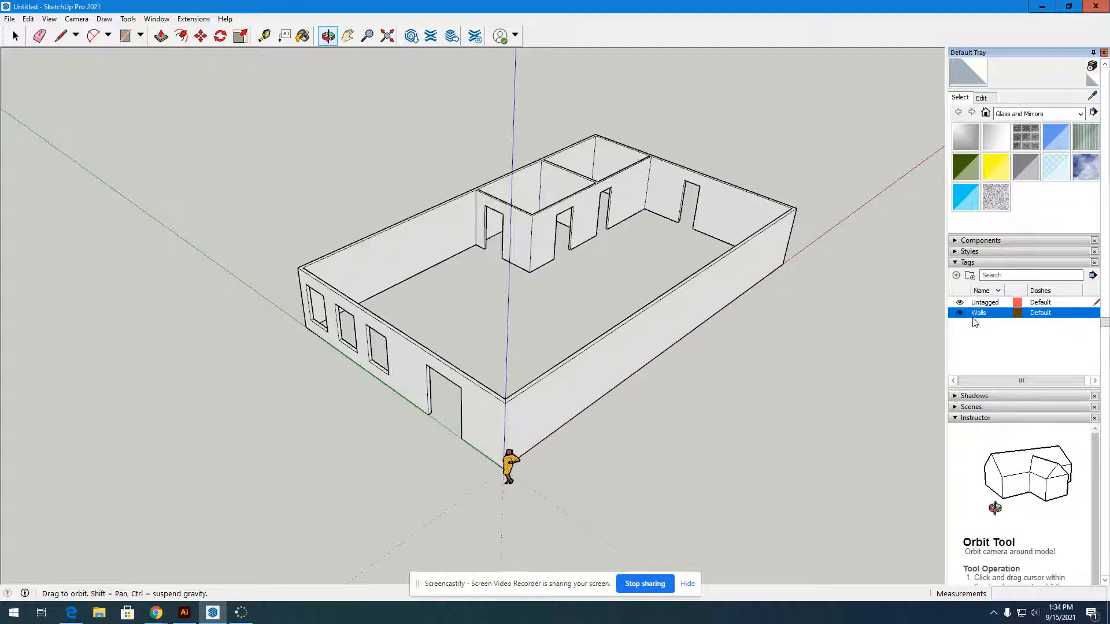
pyautogui.doubleClick(977, 314)
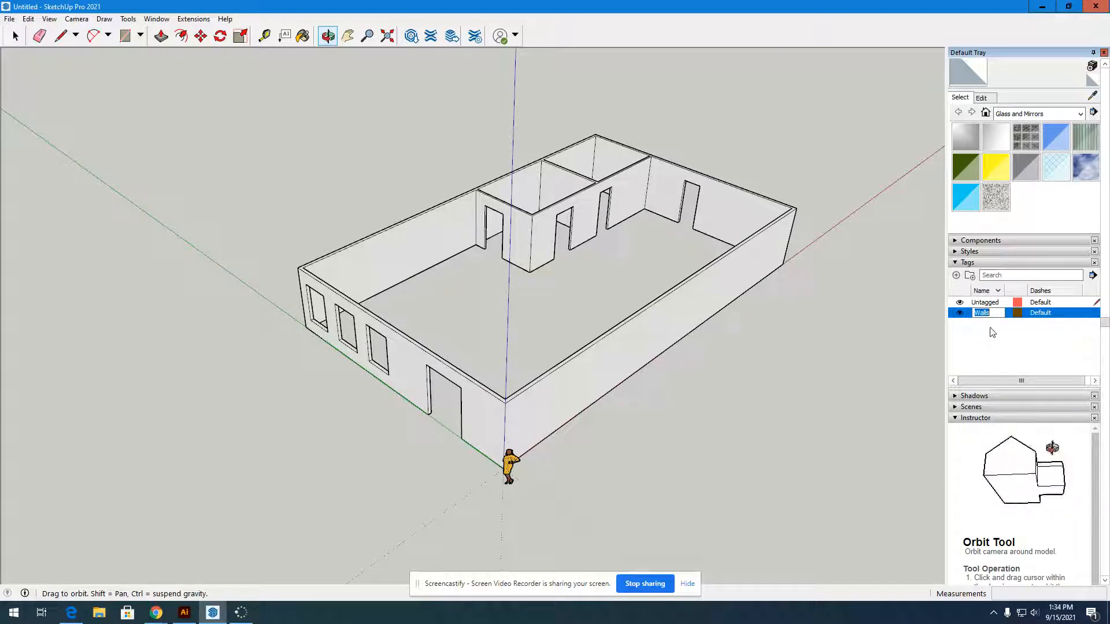
# Add two new tags named Windows and Doors
pyautogui.click(957, 276)
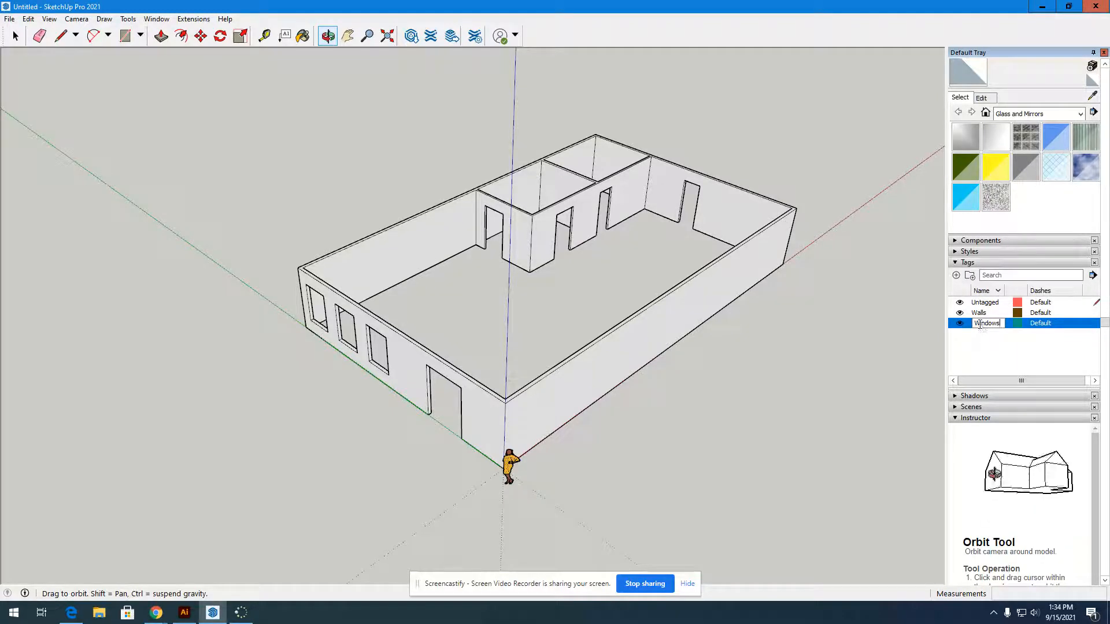
pyautogui.click(957, 276)
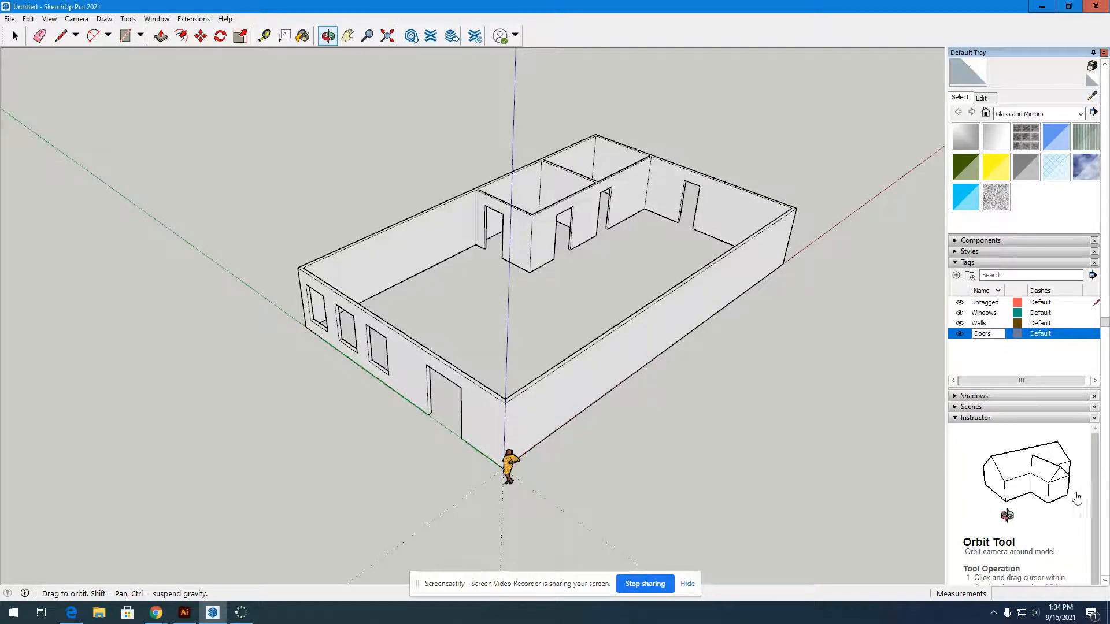
pyautogui.click(897, 400)
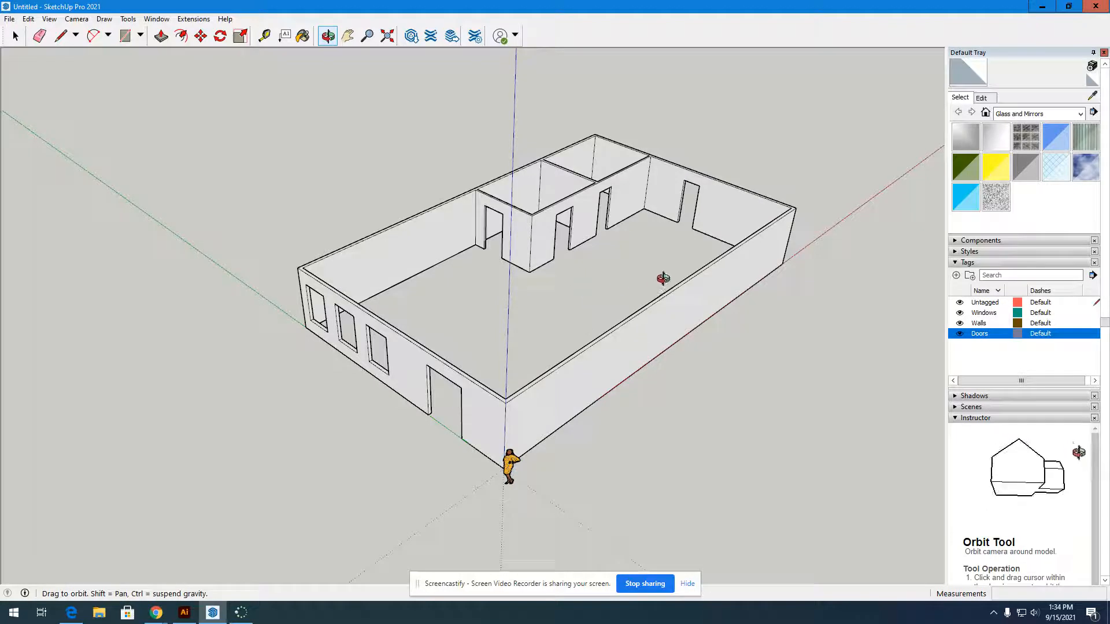
# Draw an 8' by 3' rectangle filling the door opening in the back wall, from its upper corner to the opposite lower corner
pyautogui.click(130, 37)
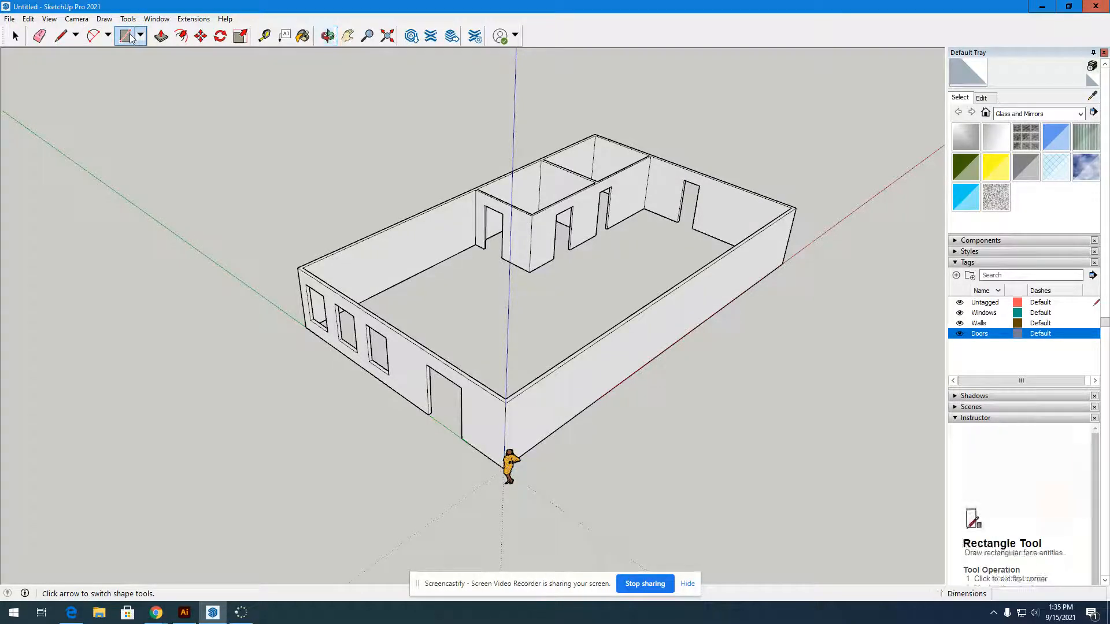
pyautogui.click(142, 38)
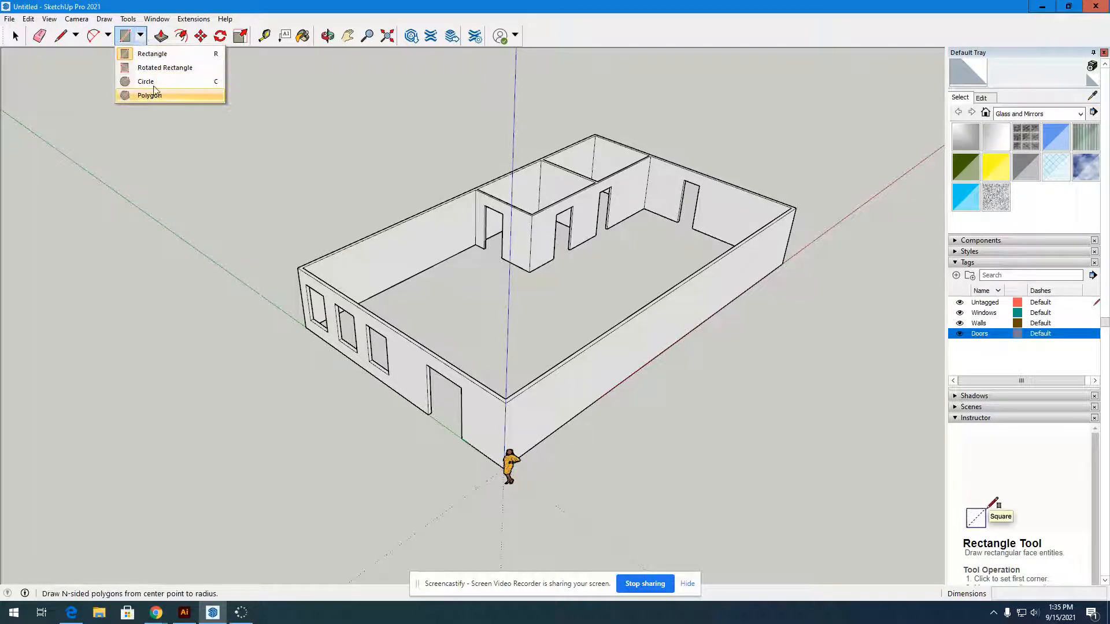
pyautogui.click(151, 52)
pyautogui.scroll(2, 206, 371)
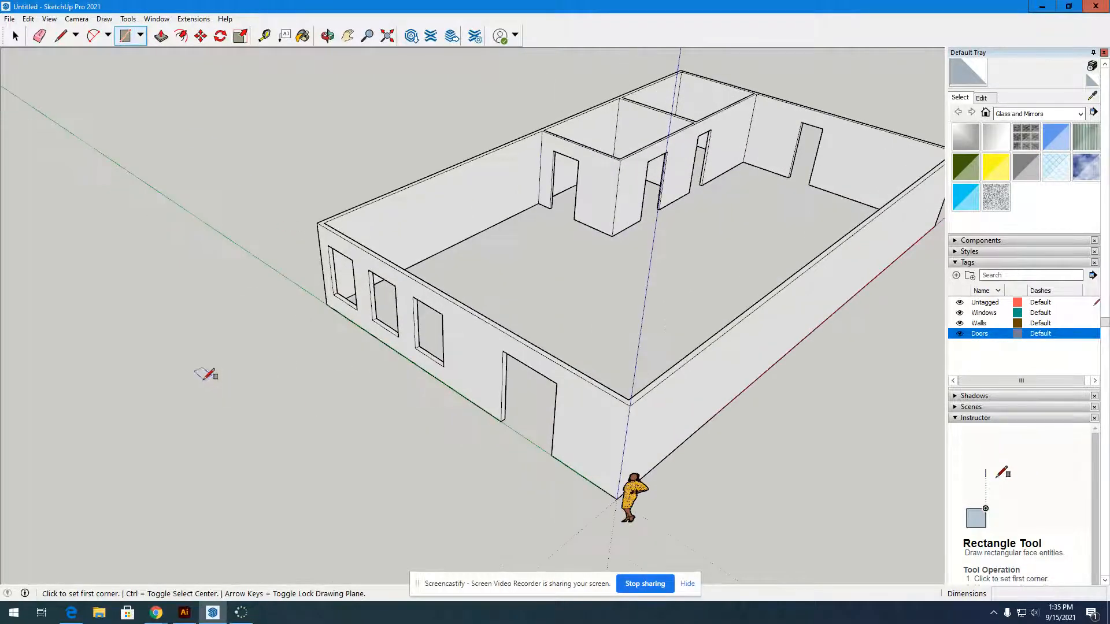
pyautogui.scroll(-1, 205, 371)
pyautogui.scroll(3, 678, 192)
pyautogui.scroll(6, 668, 196)
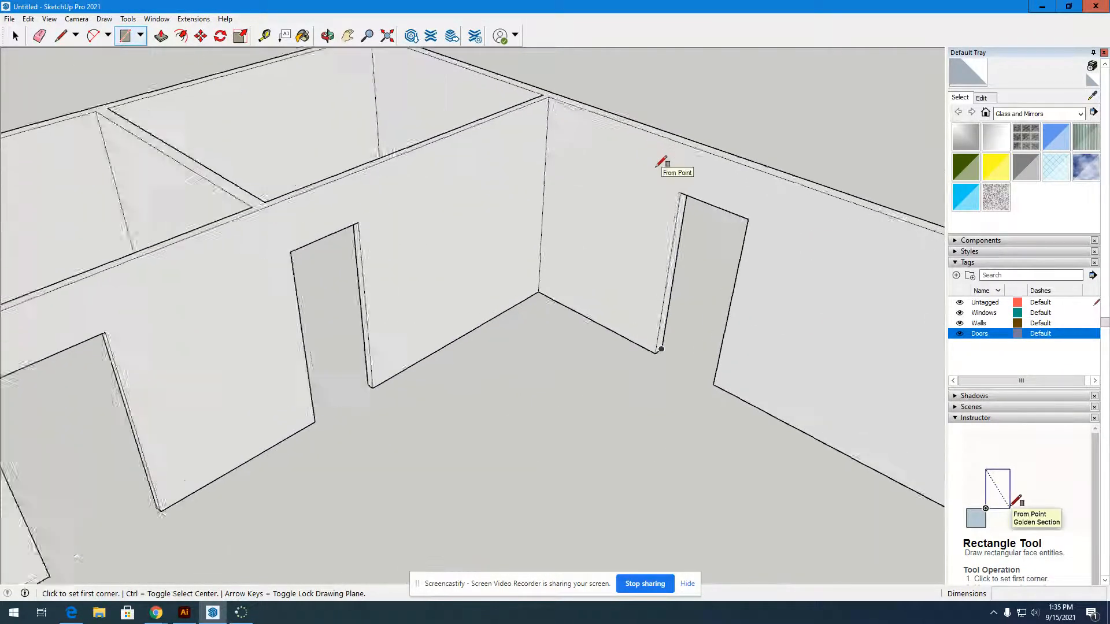
pyautogui.scroll(-3, 661, 160)
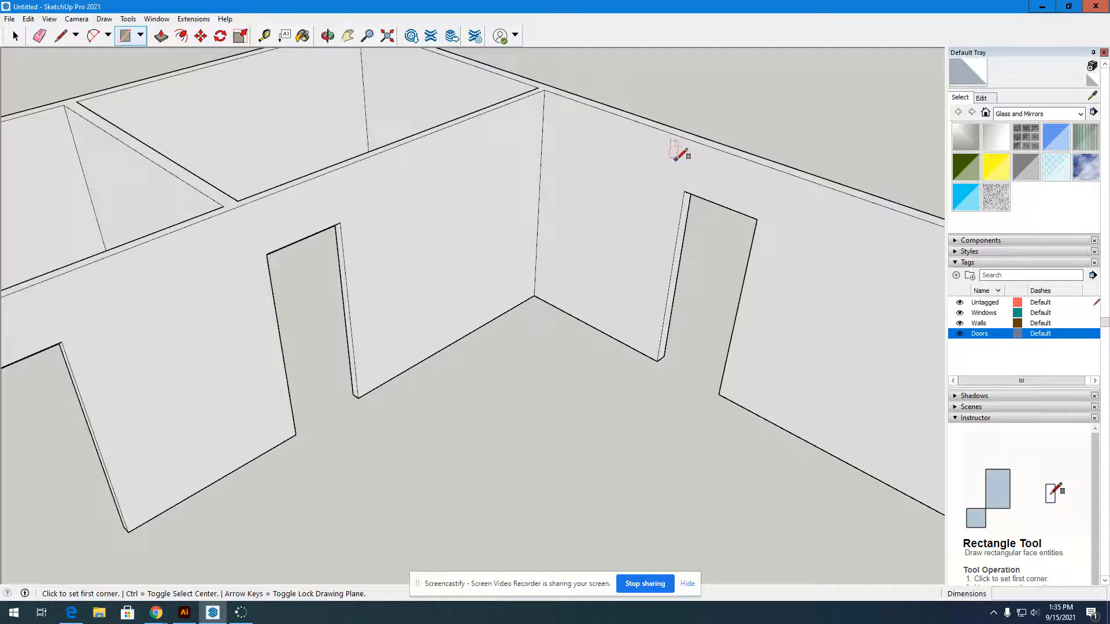
pyautogui.click(684, 191)
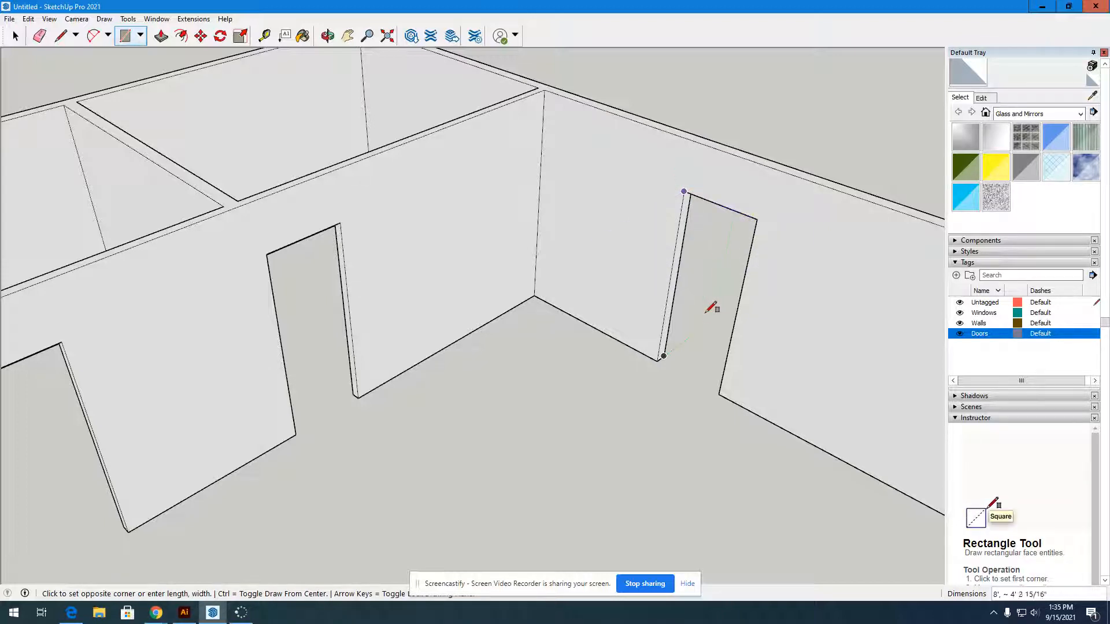
pyautogui.click(719, 394)
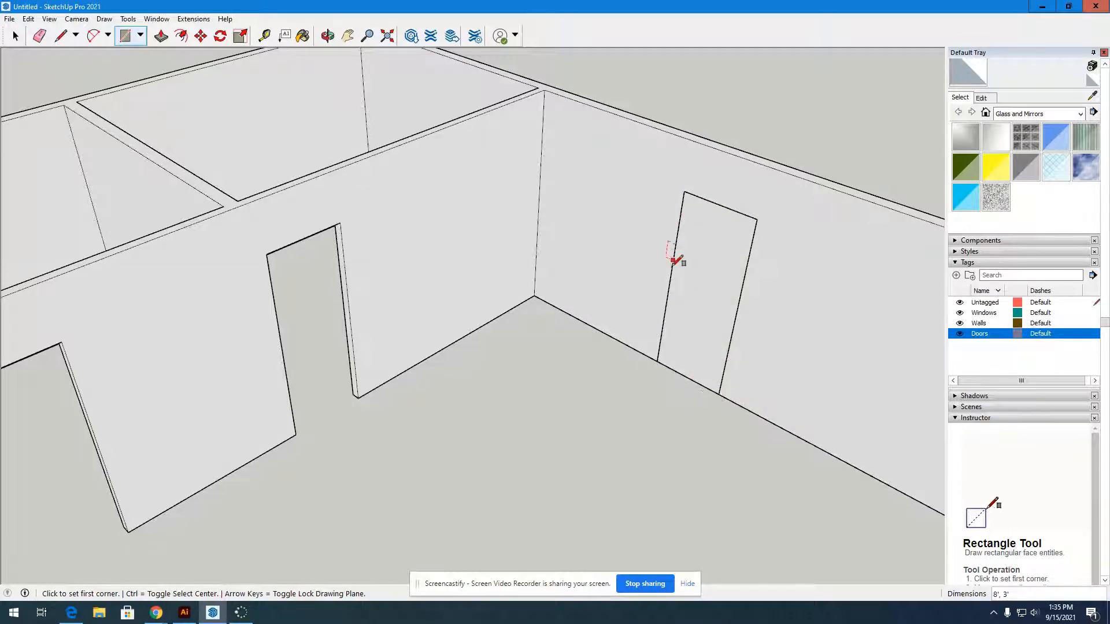
# Compare selecting only the face of the back-wall door rectangle with selecting it together with its edges, clearing the selection each time
pyautogui.click(15, 36)
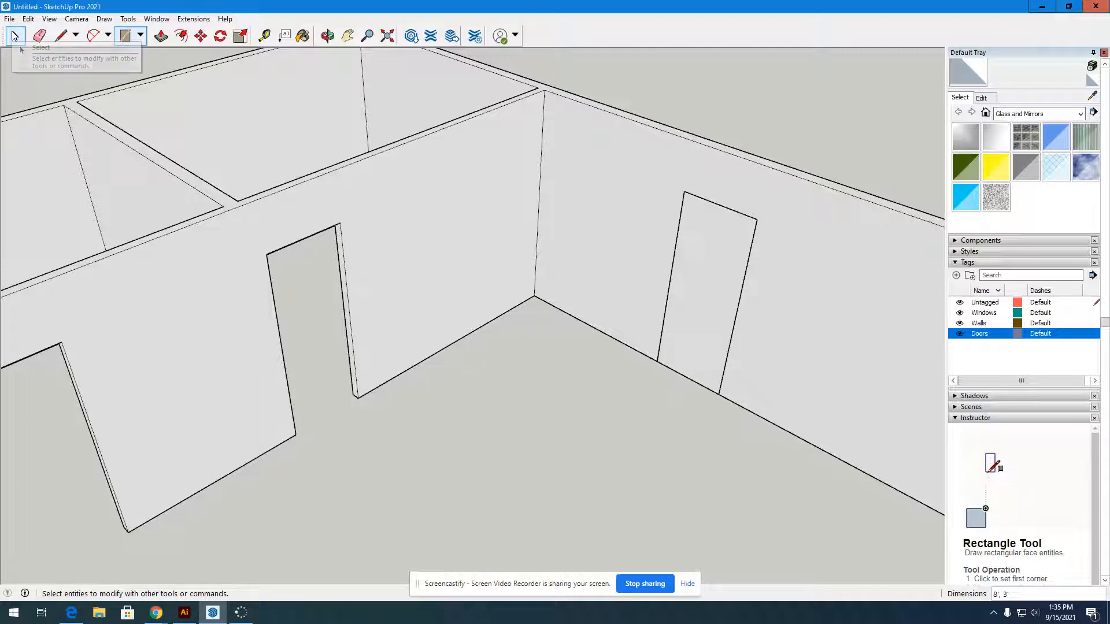
pyautogui.click(15, 36)
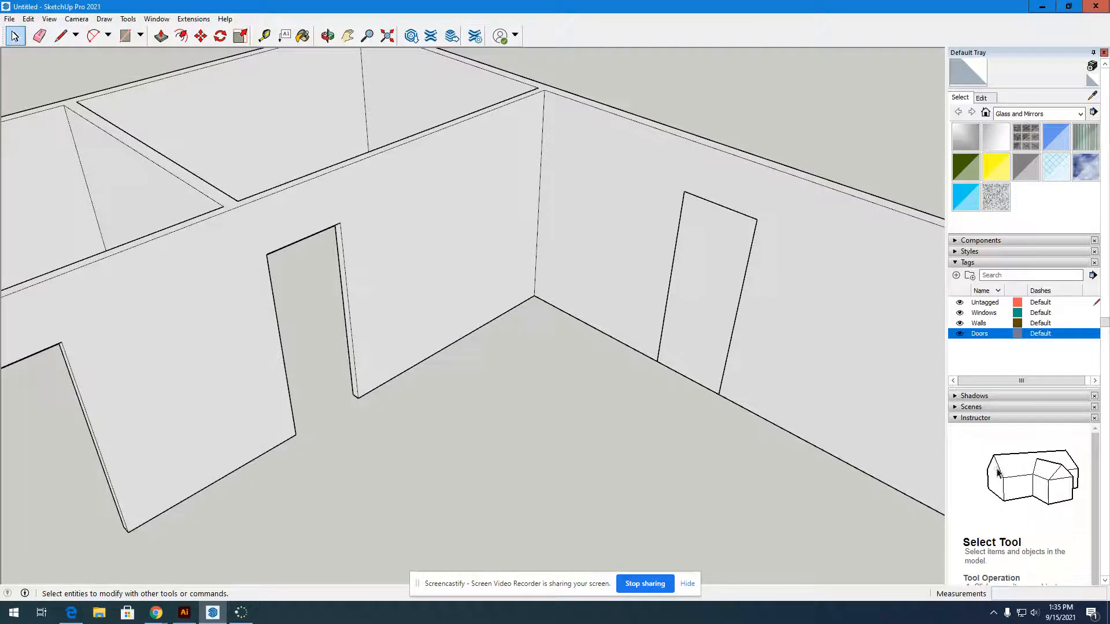
pyautogui.click(717, 263)
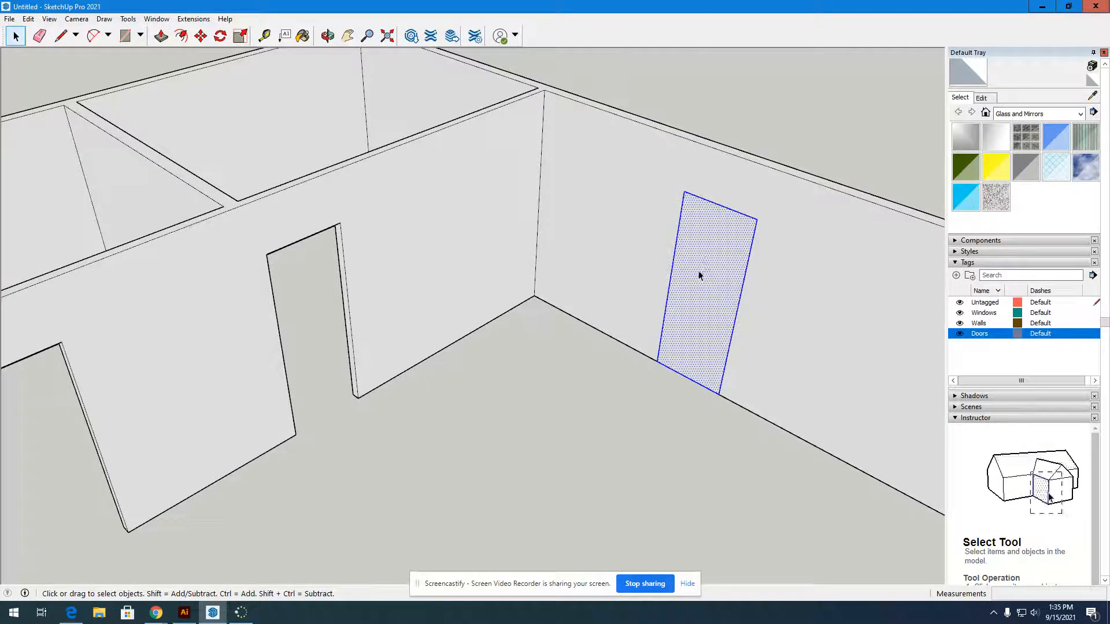
pyautogui.scroll(3, 699, 276)
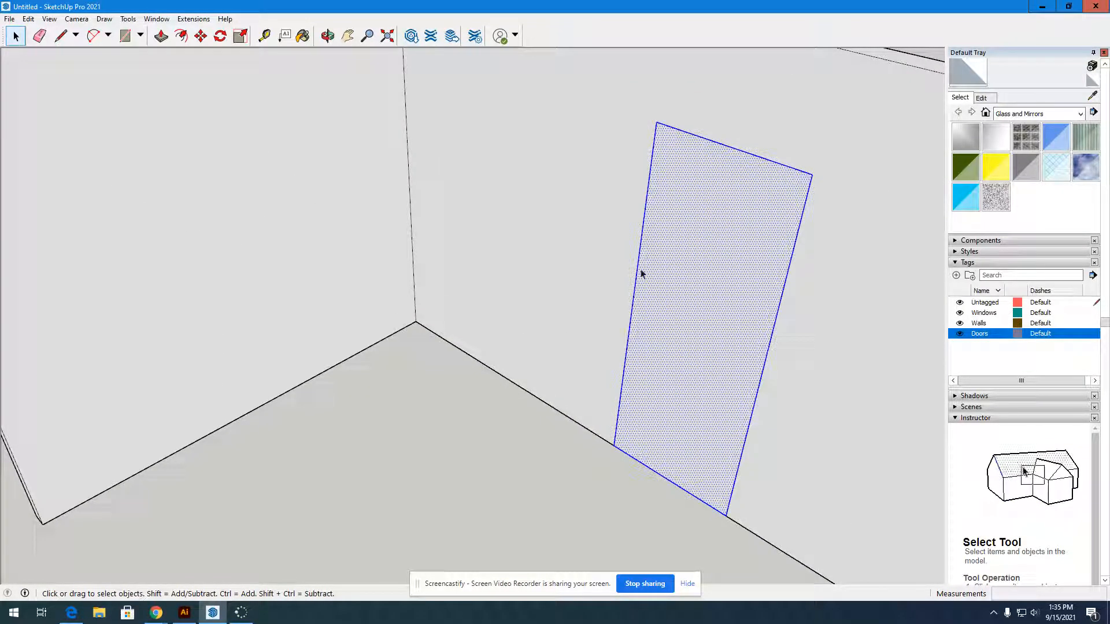
pyautogui.scroll(-6, 624, 376)
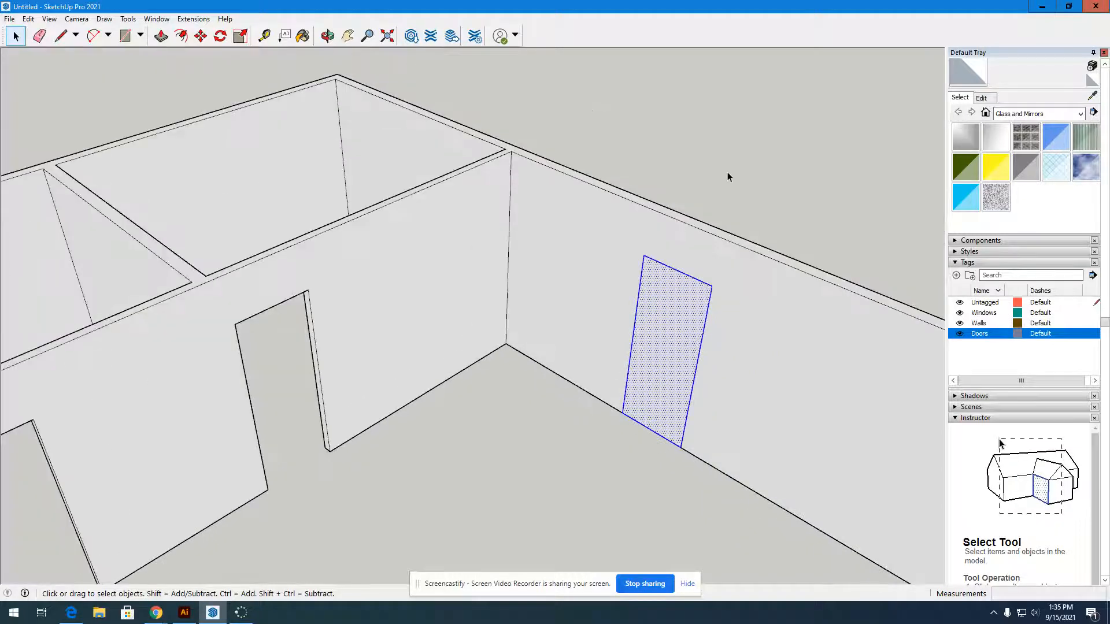
pyautogui.click(725, 171)
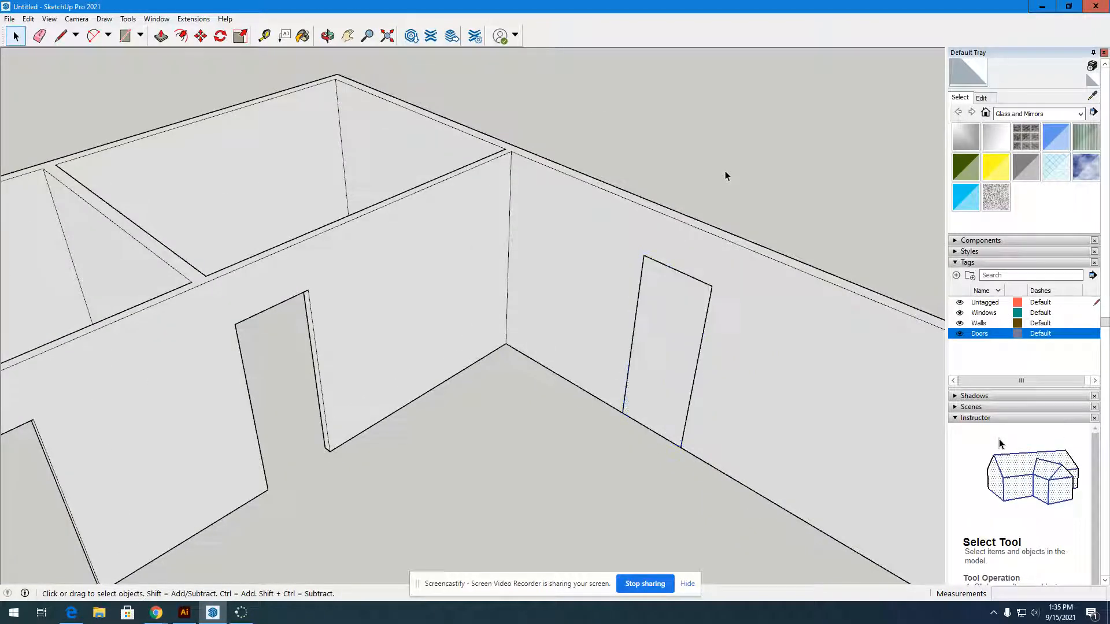
pyautogui.click(685, 301)
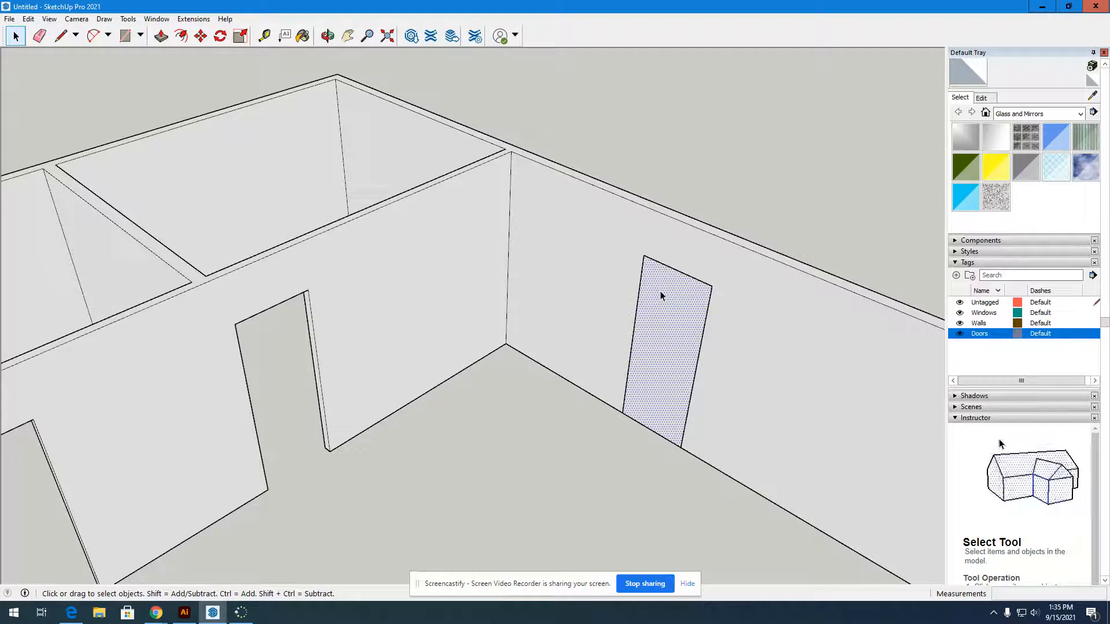
pyautogui.doubleClick(660, 291)
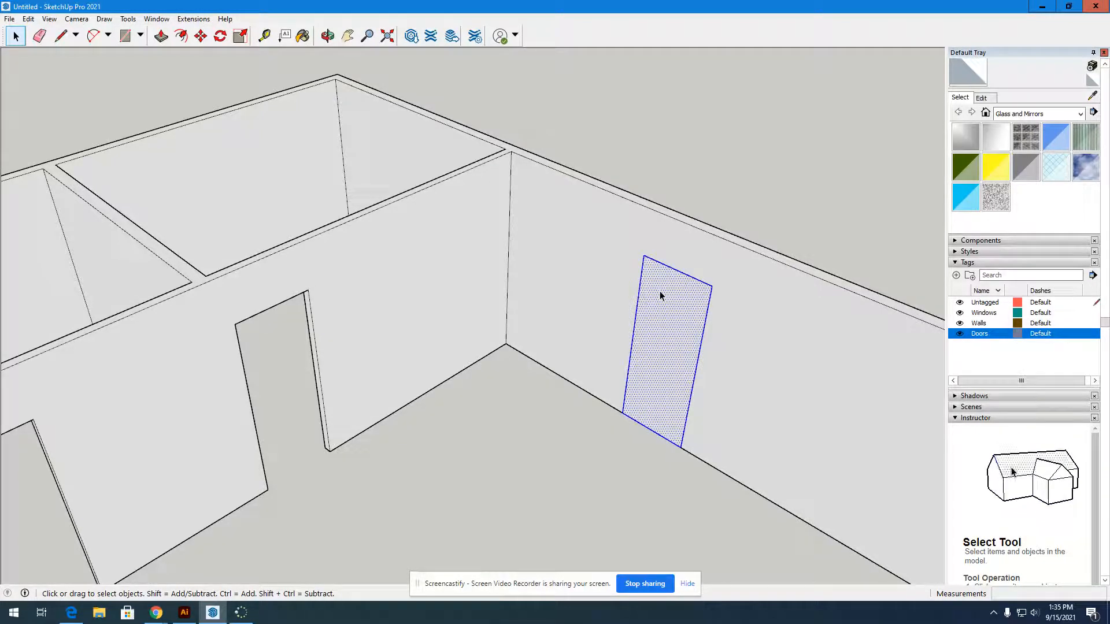
pyautogui.click(694, 205)
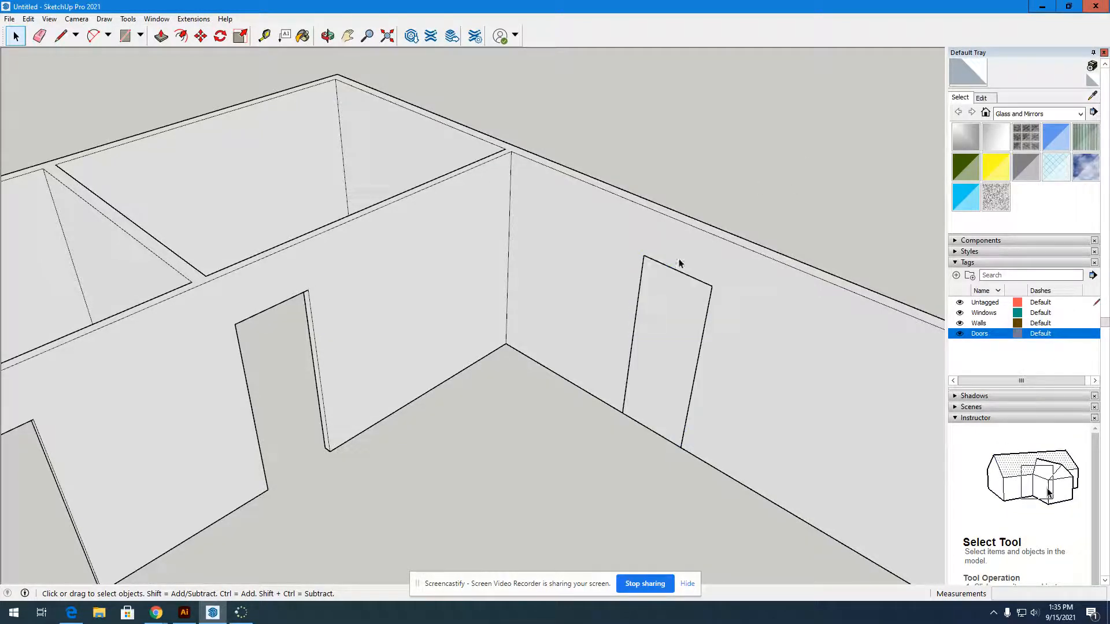
pyautogui.doubleClick(676, 303)
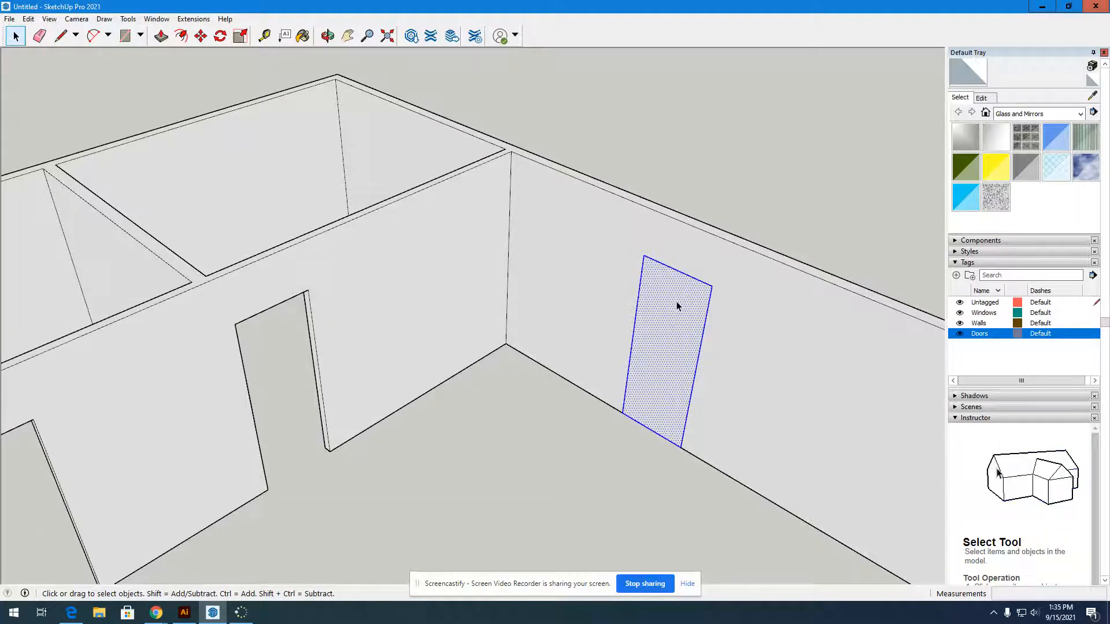
pyautogui.scroll(-3, 696, 258)
pyautogui.scroll(3, 701, 237)
pyautogui.scroll(5, 703, 222)
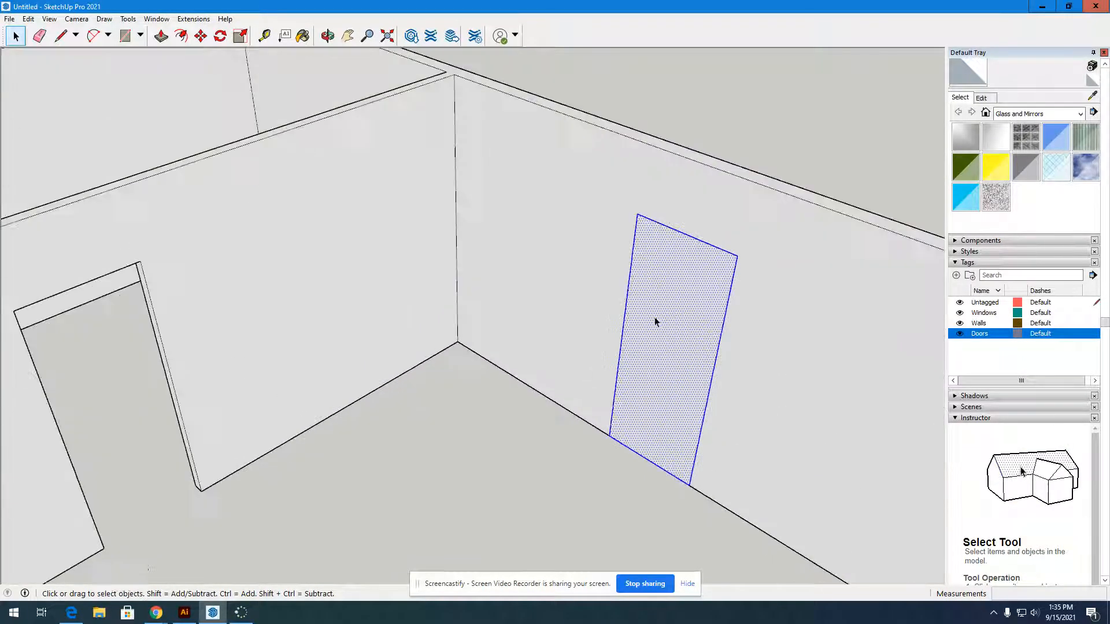
pyautogui.scroll(-2, 662, 312)
pyautogui.click(778, 149)
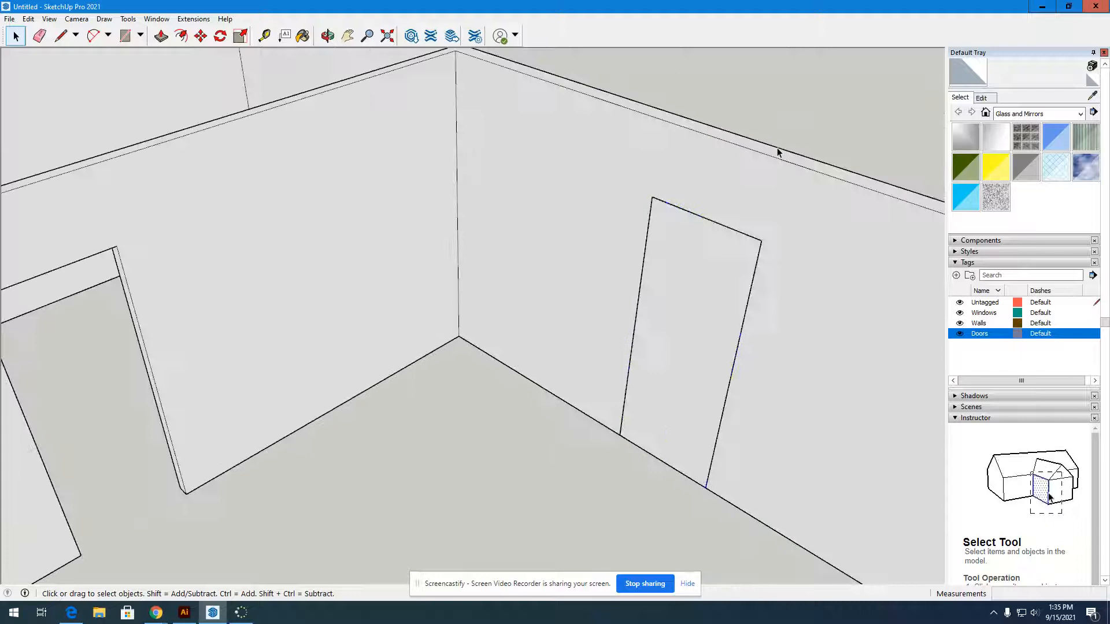
# Make a group from the back-wall door rectangle's face together with its bounding edges
pyautogui.doubleClick(664, 346)
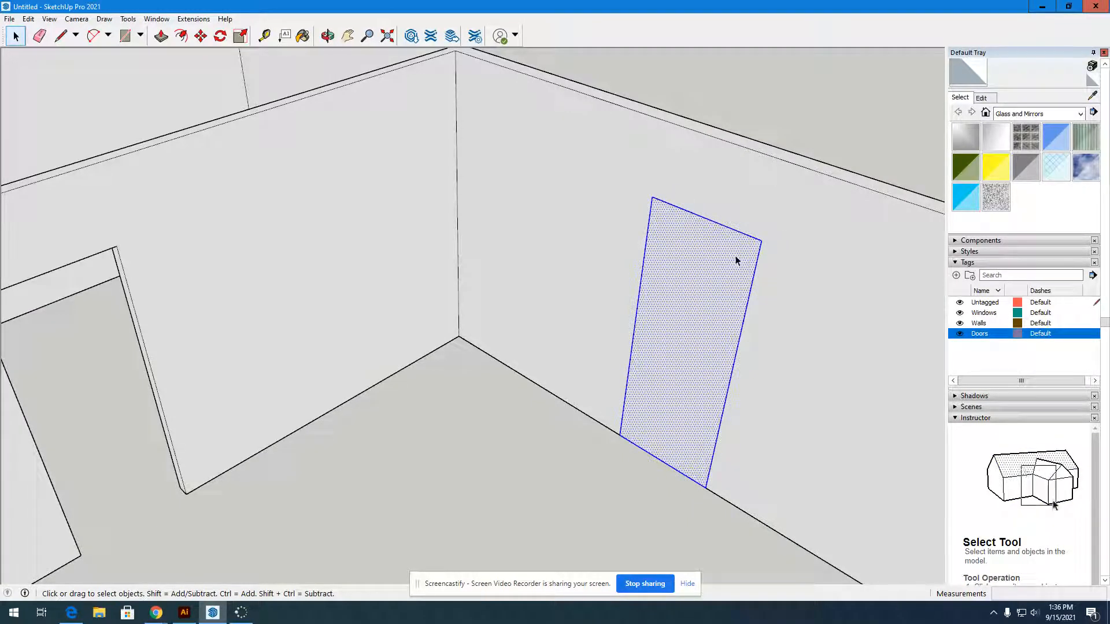
pyautogui.rightClick(681, 330)
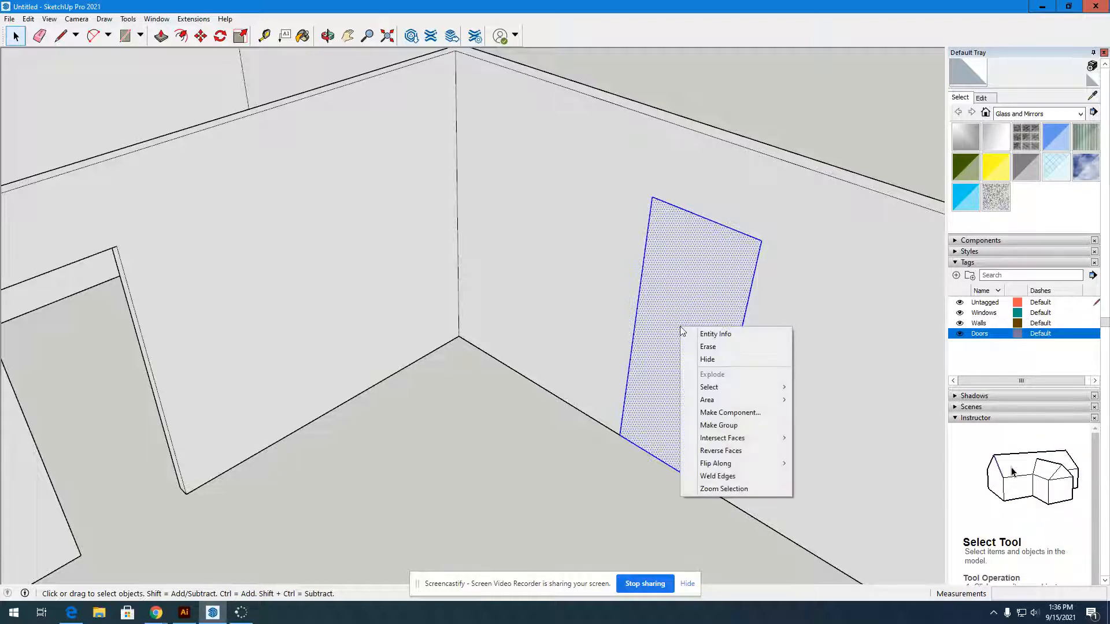
pyautogui.click(719, 426)
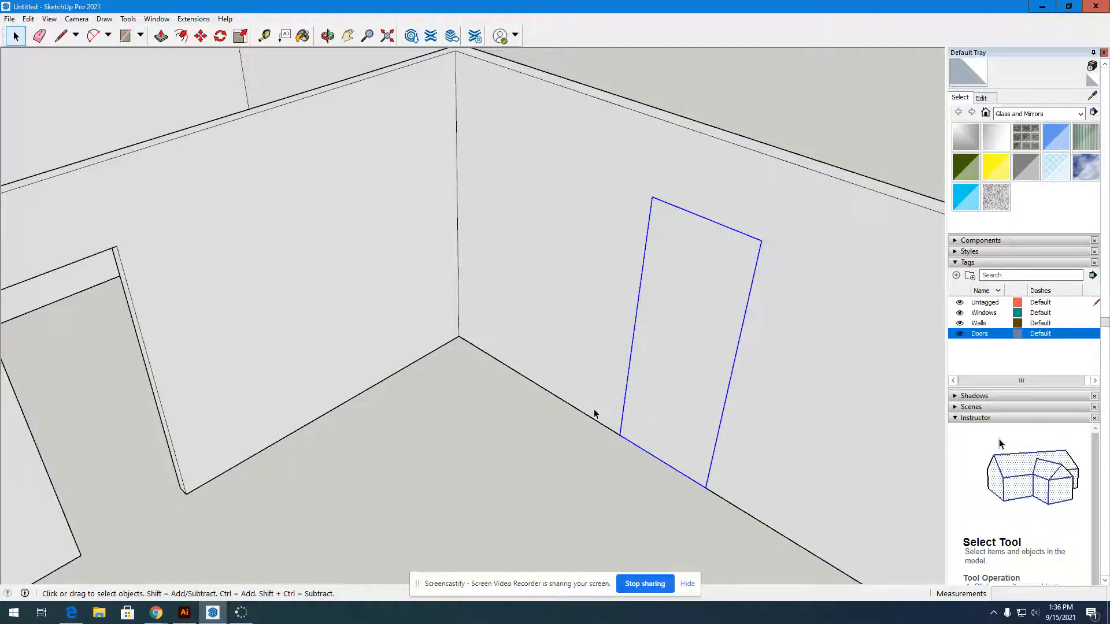
# Move the door group by its lower corner out of the wall opening, about 13' 4" along the red axis, outside the building
pyautogui.scroll(-5, 567, 398)
pyautogui.click(325, 36)
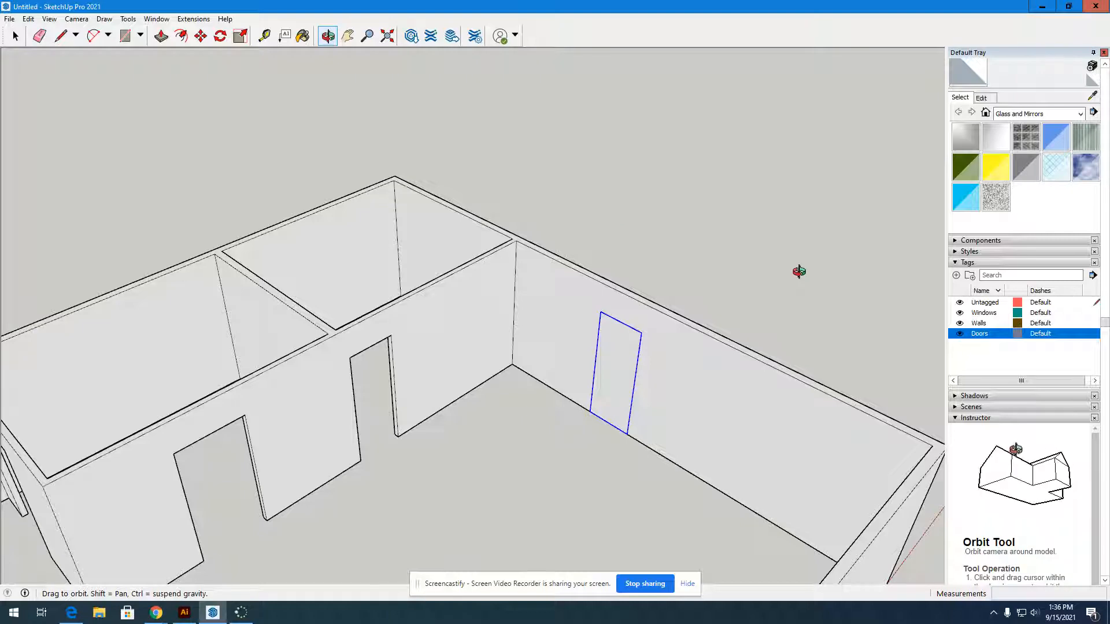
pyautogui.moveTo(796, 272); pyautogui.dragTo(707, 320)
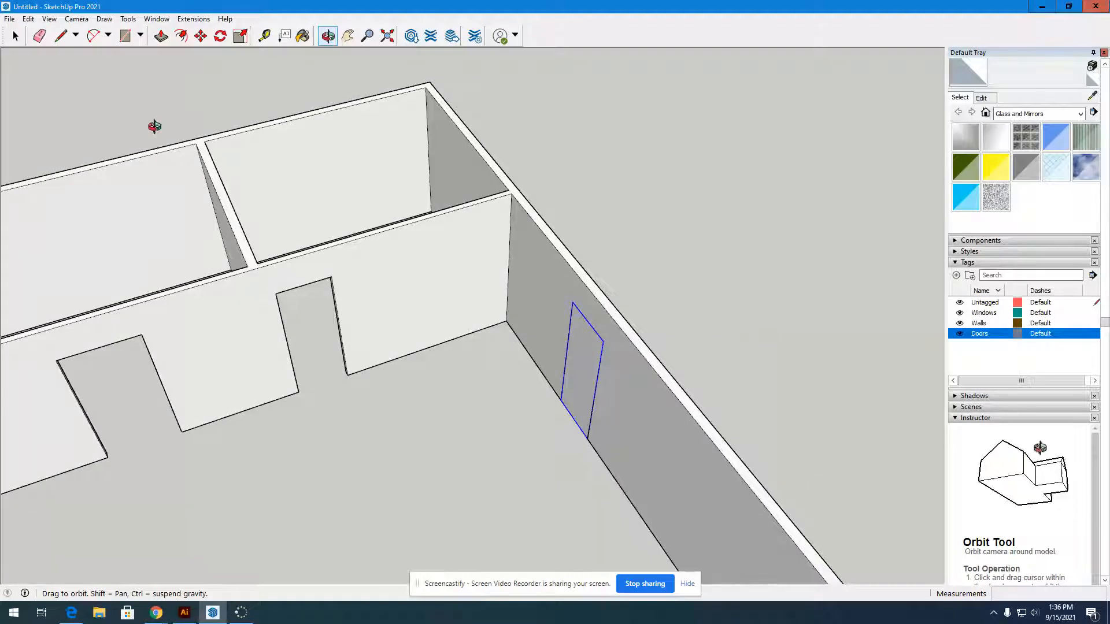
pyautogui.click(205, 43)
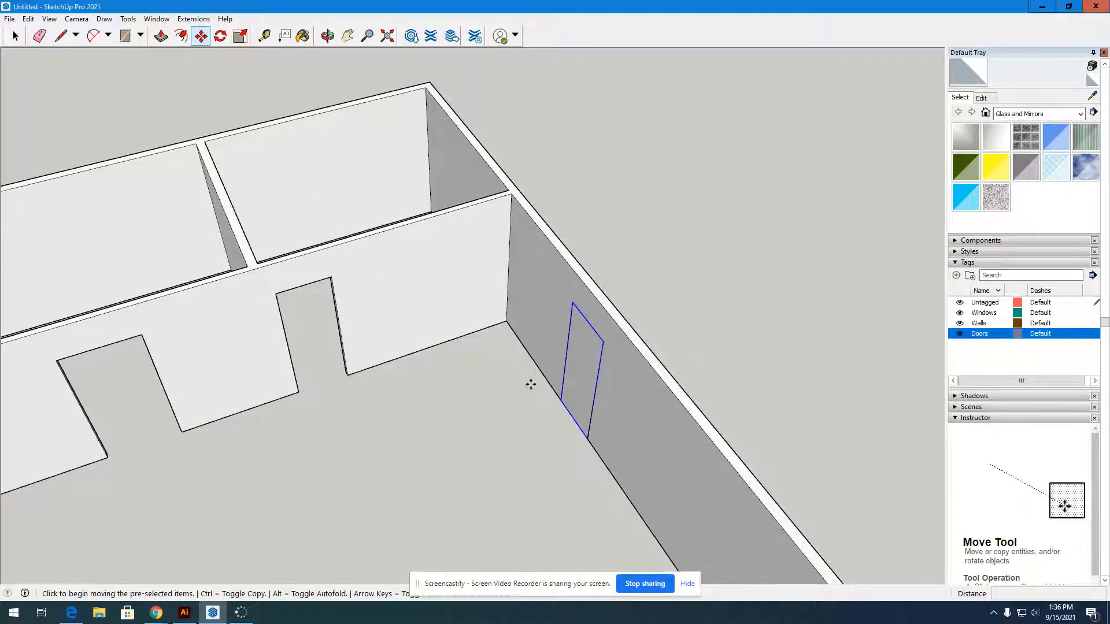
pyautogui.click(561, 399)
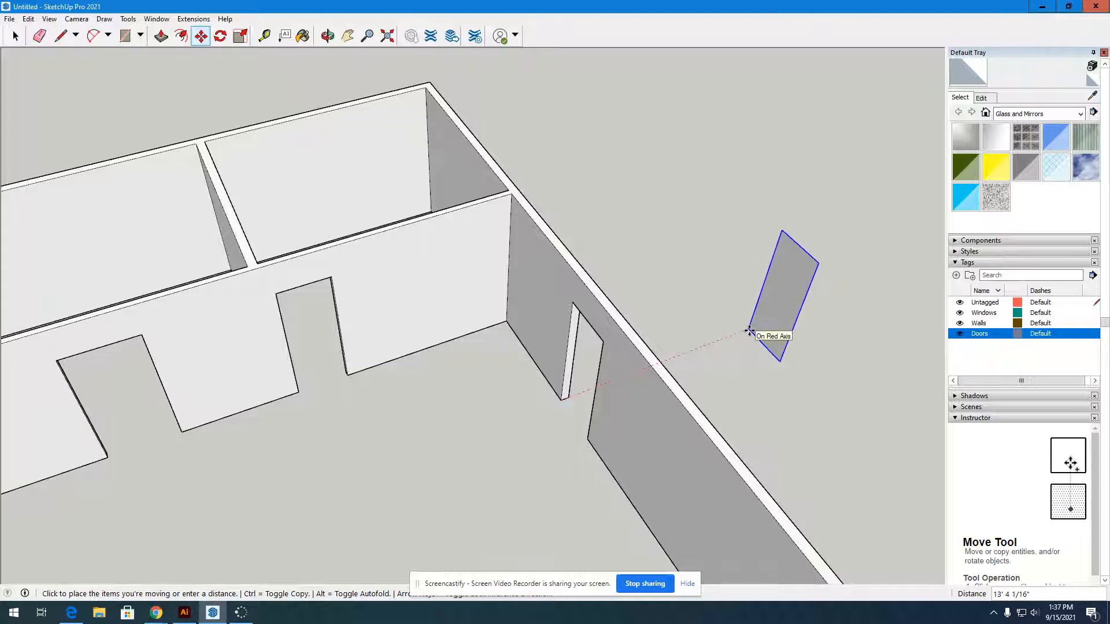
pyautogui.click(750, 330)
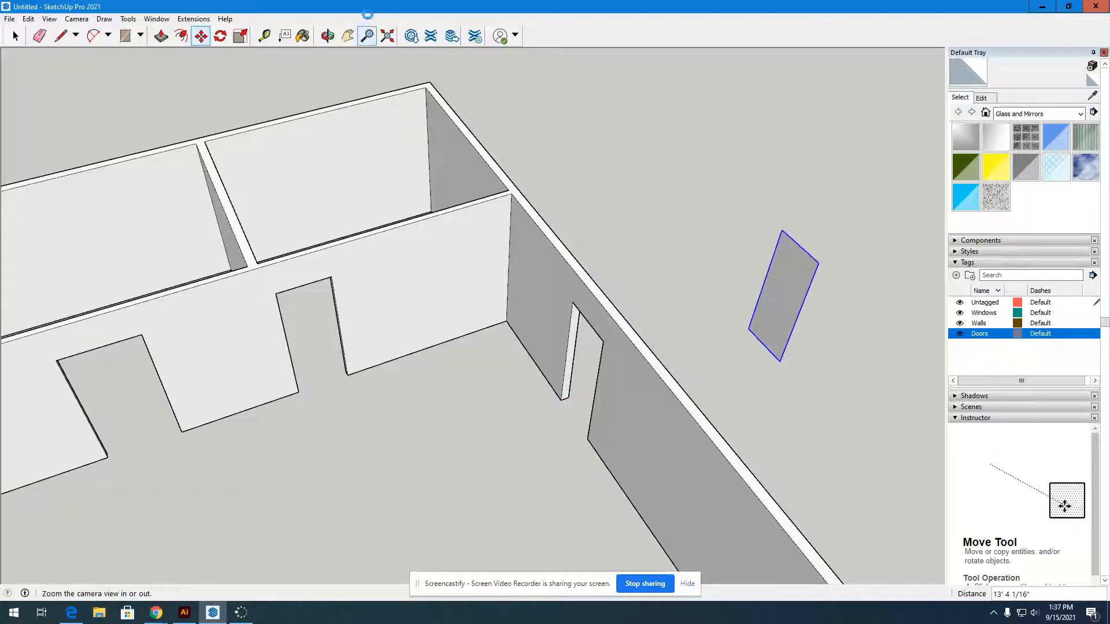
# Open the door group standing outside the building for editing
pyautogui.click(327, 36)
pyautogui.moveTo(462, 289)
pyautogui.mouseDown()
pyautogui.moveTo(258, 100)
pyautogui.moveTo(426, 114)
pyautogui.moveTo(694, 404)
pyautogui.moveTo(736, 384)
pyautogui.moveTo(34, 454)
pyautogui.moveTo(664, 372)
pyautogui.moveTo(754, 372)
pyautogui.moveTo(448, 295)
pyautogui.mouseUp()
pyautogui.moveTo(547, 400); pyautogui.dragTo(833, 262)
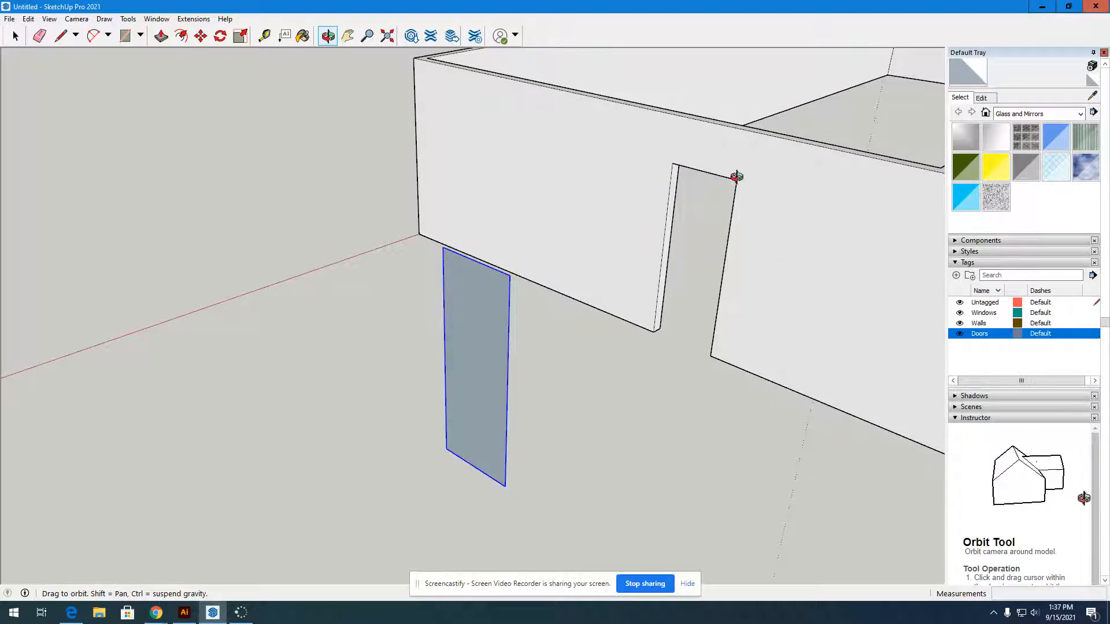
pyautogui.moveTo(686, 397); pyautogui.dragTo(511, 277)
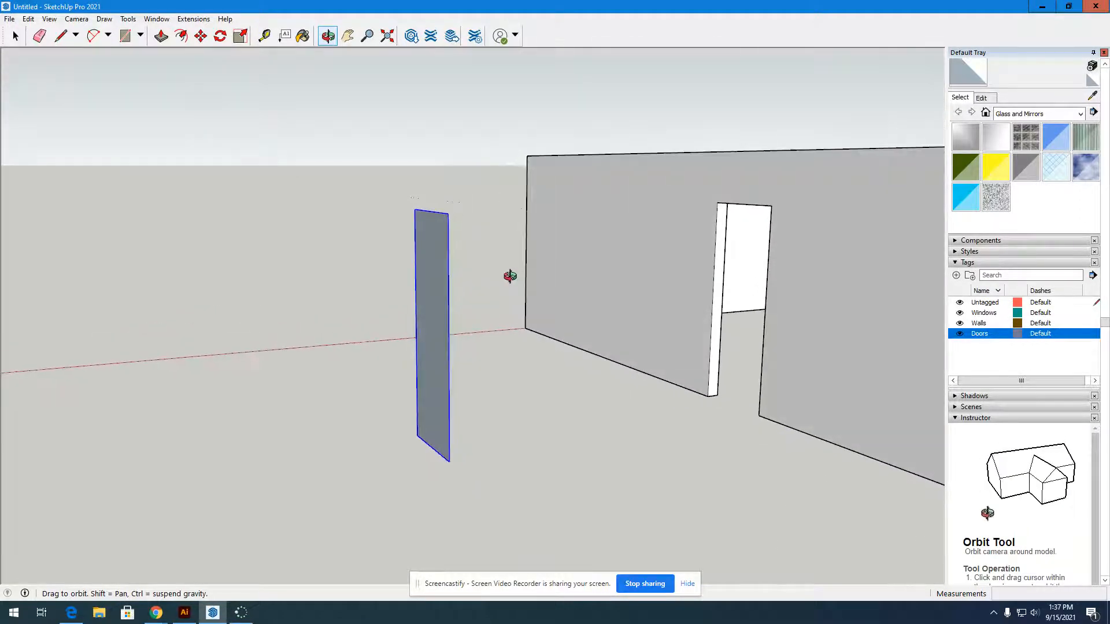
pyautogui.scroll(2, 420, 377)
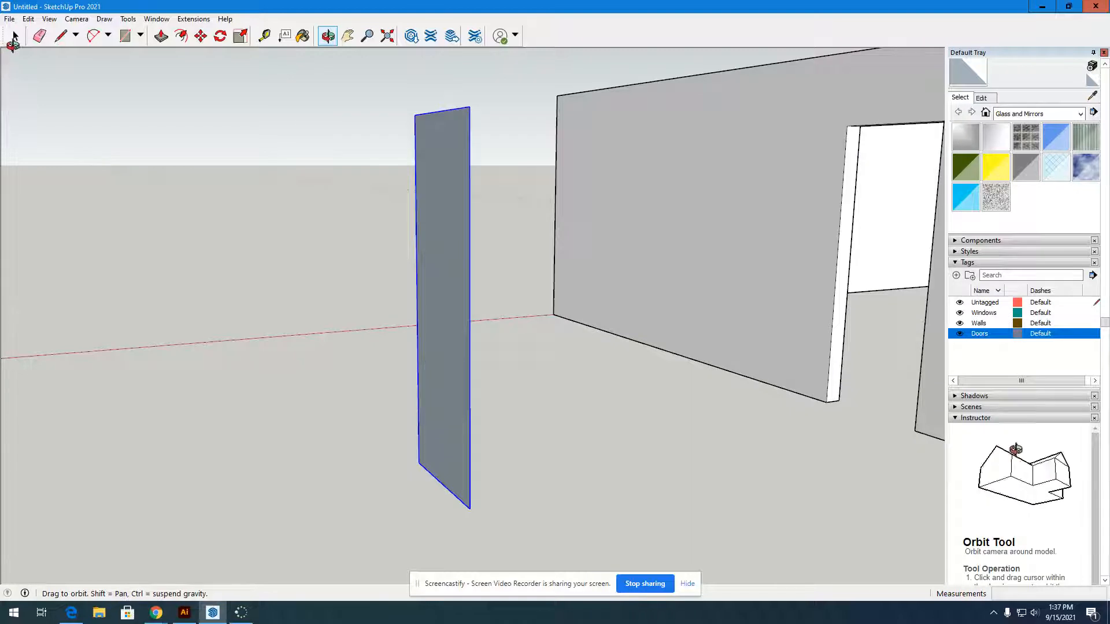
pyautogui.click(15, 36)
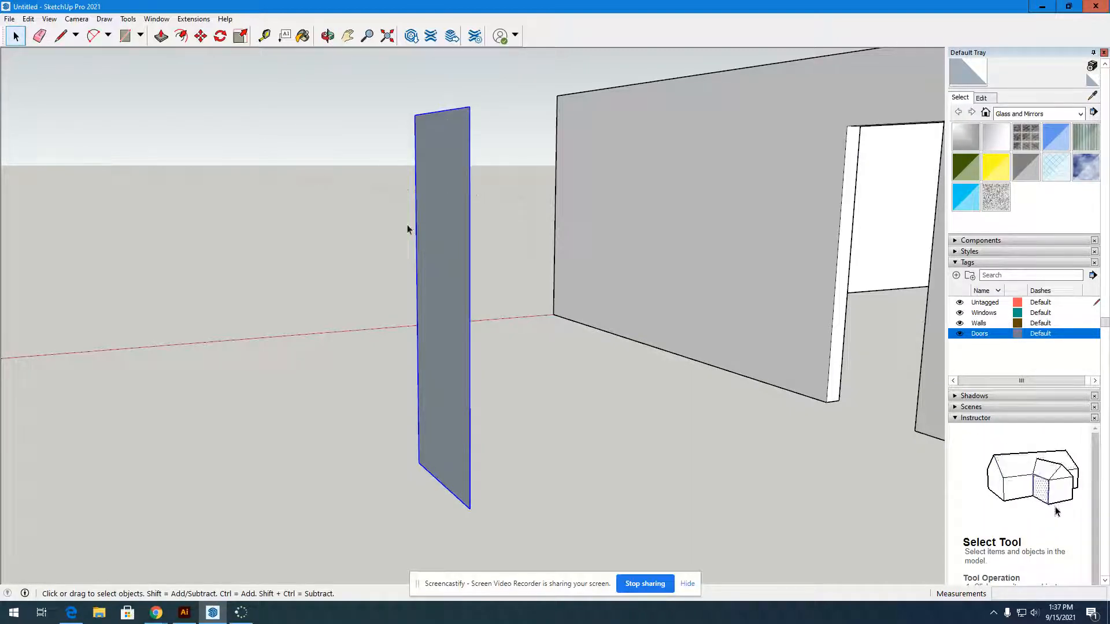
pyautogui.doubleClick(441, 197)
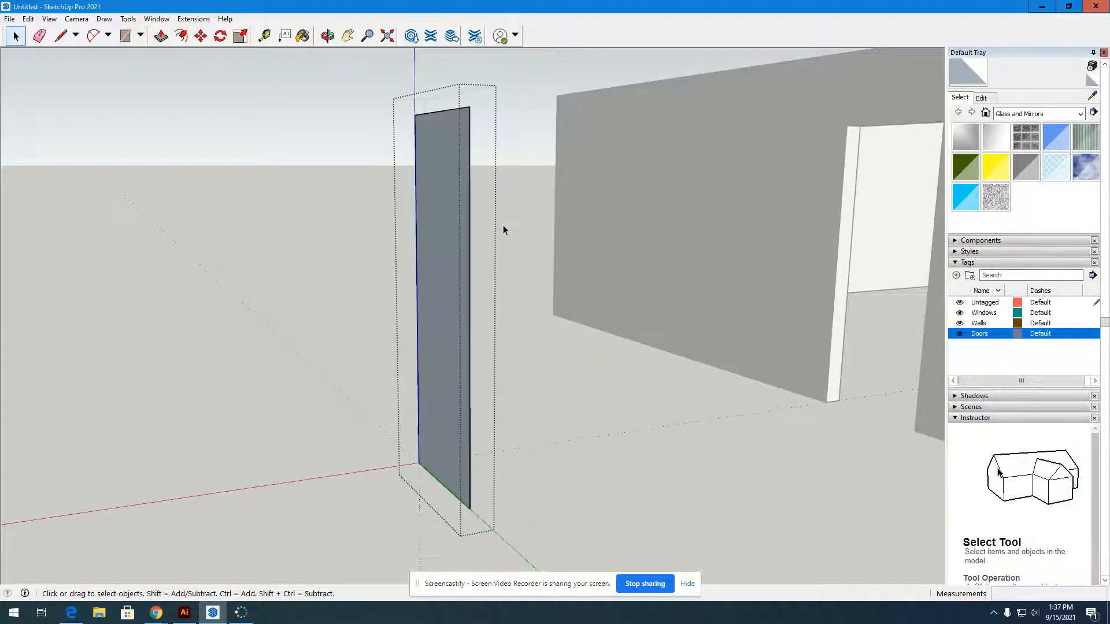
# Push/Pull the door face inside the group to a thickness of 2"
pyautogui.press('o')
pyautogui.moveTo(601, 249); pyautogui.dragTo(227, 473)
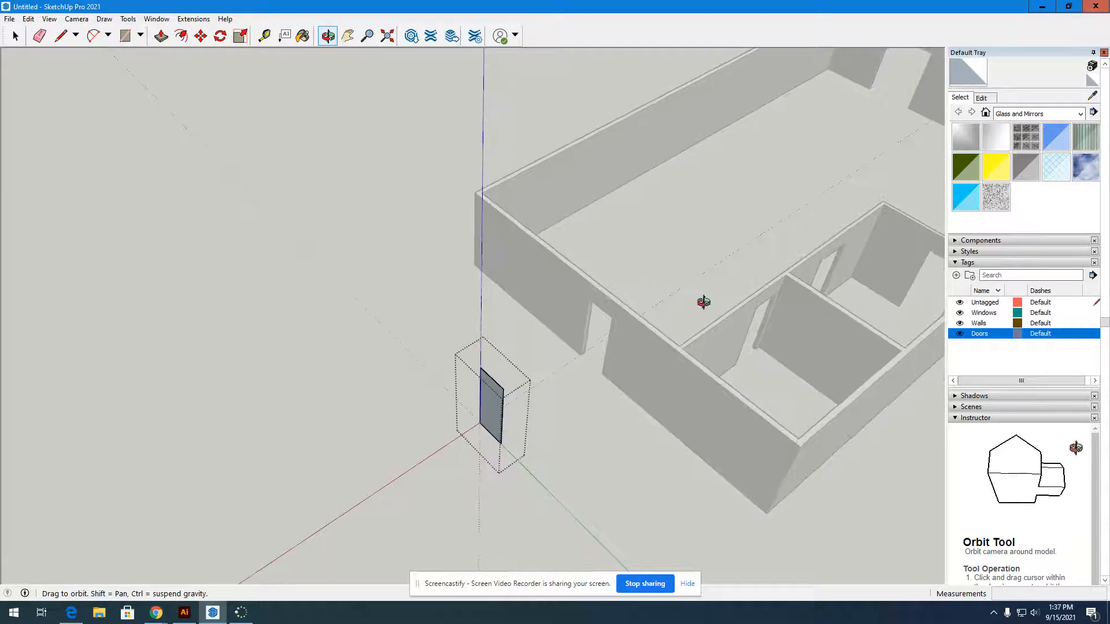
pyautogui.moveTo(551, 336); pyautogui.dragTo(485, 408)
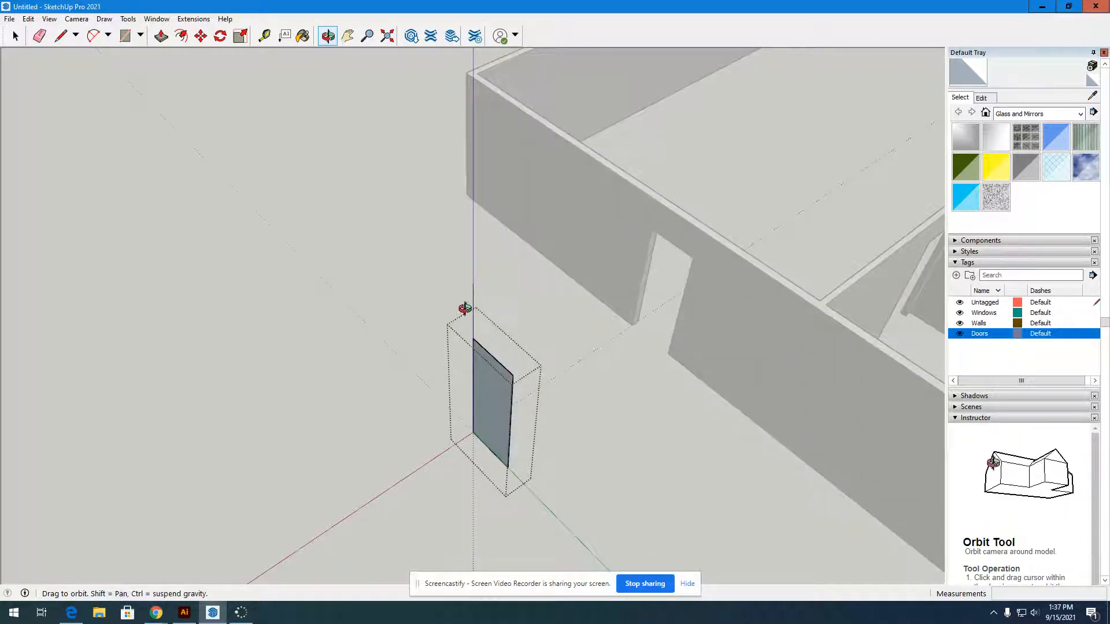
pyautogui.scroll(5, 495, 406)
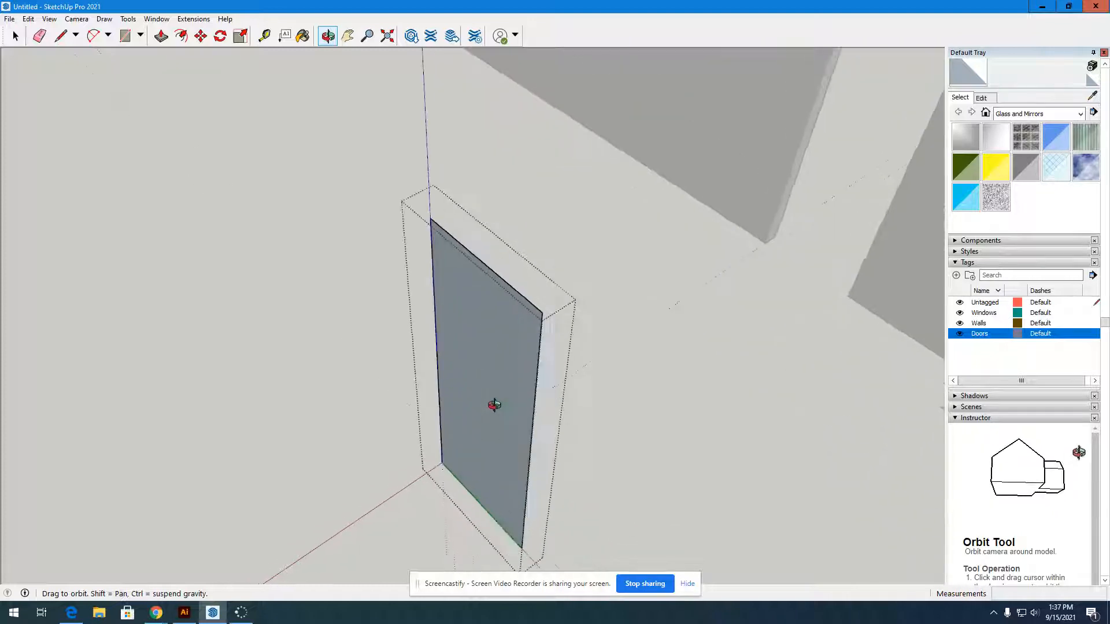
pyautogui.moveTo(523, 364); pyautogui.dragTo(145, 355)
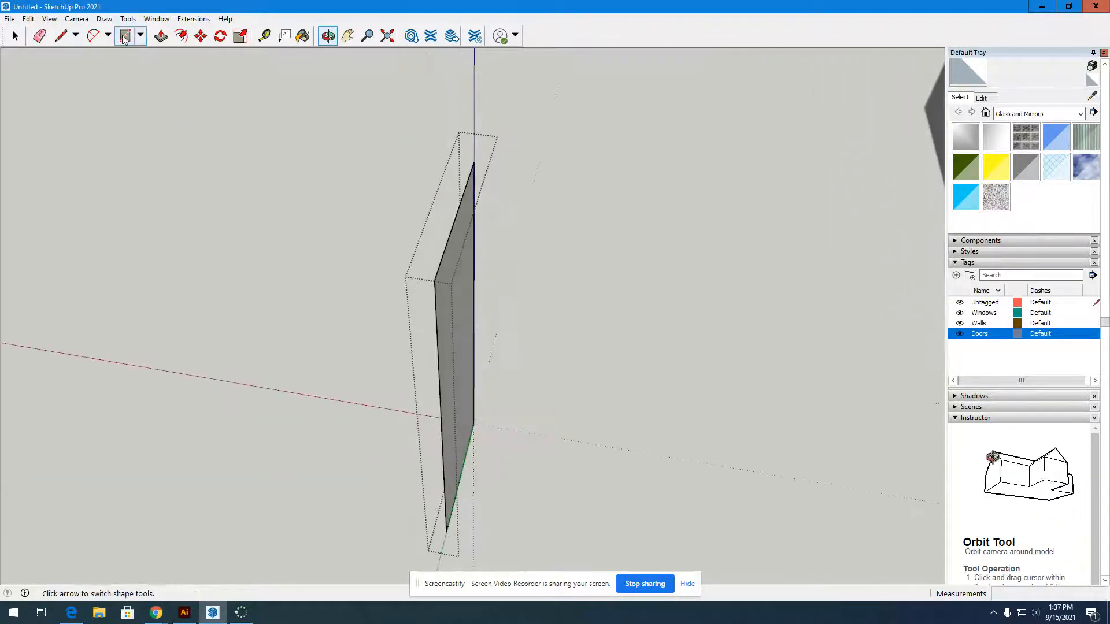
pyautogui.click(161, 35)
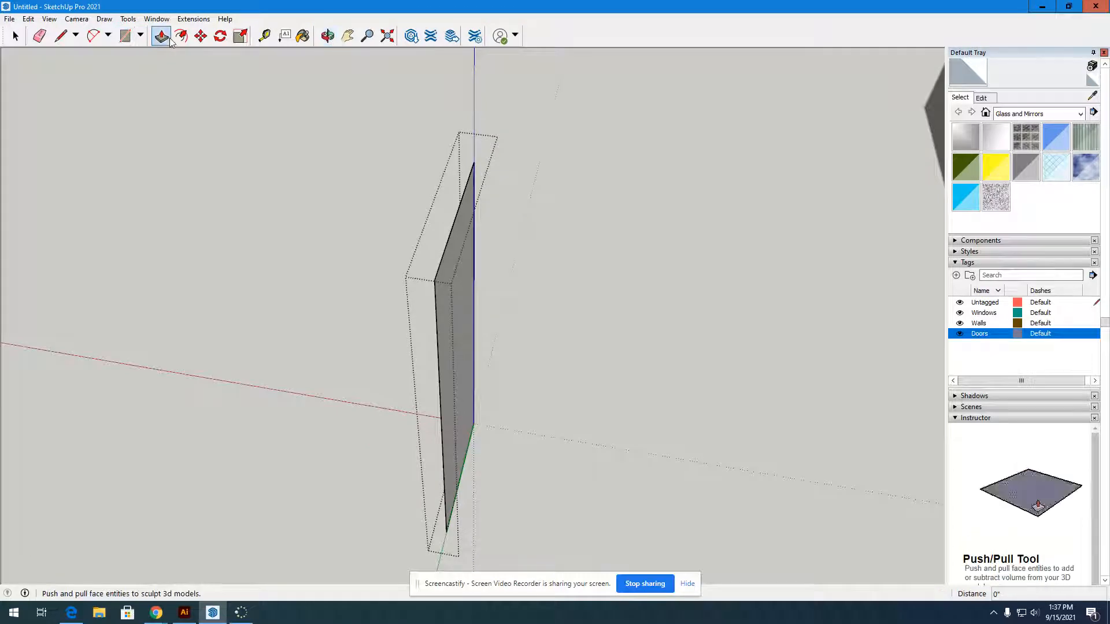
pyautogui.click(453, 340)
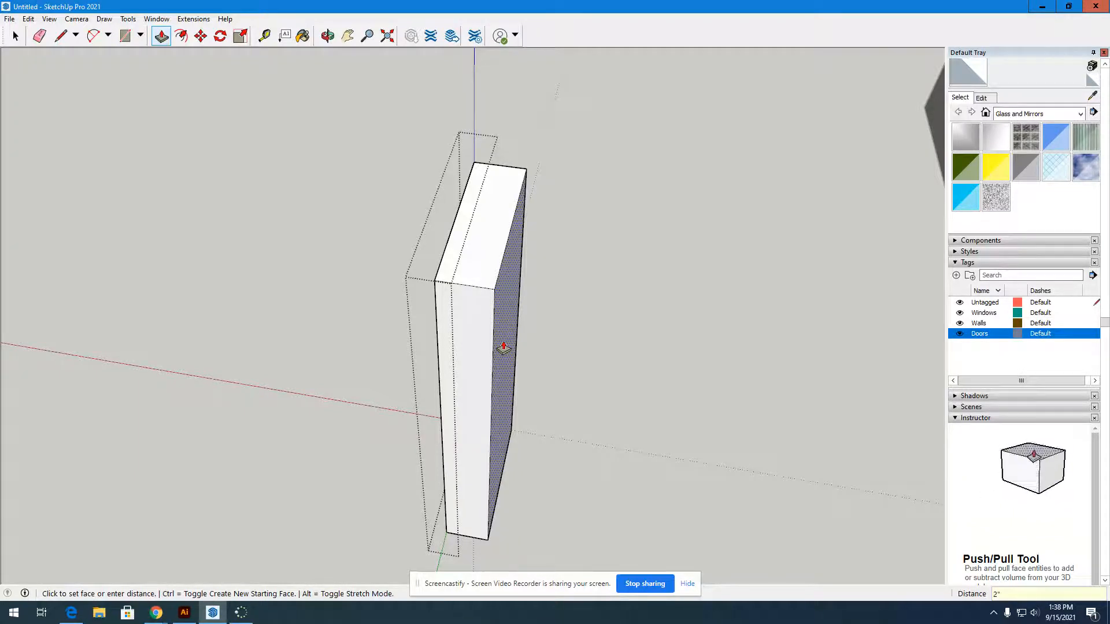
pyautogui.press('Return')
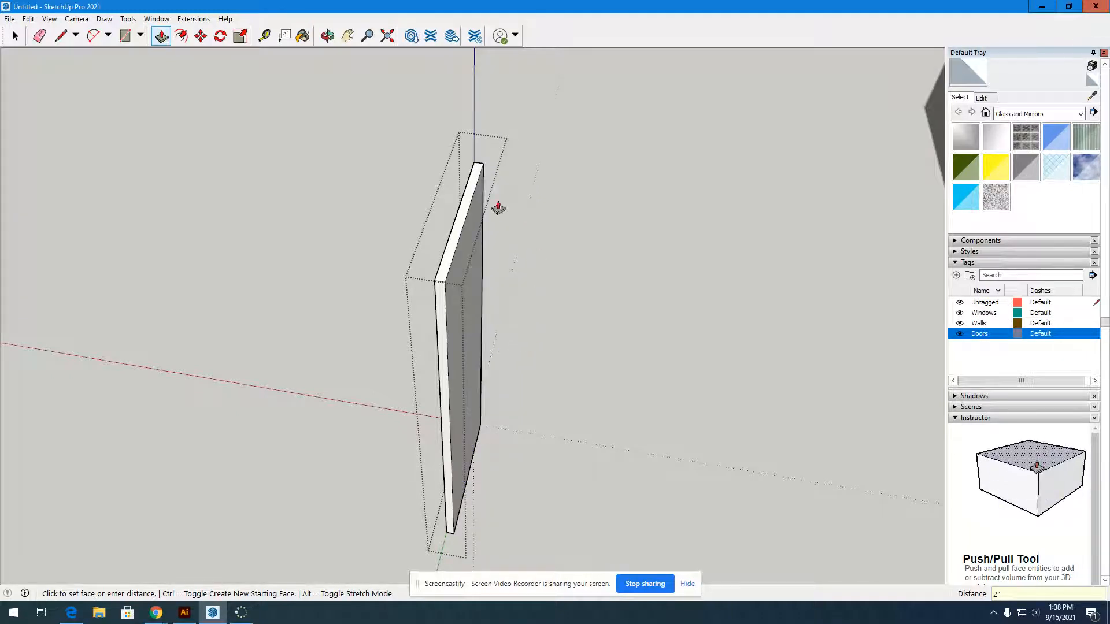
# Offset the outline of the door's broad front face 4" inward to form an inner panel
pyautogui.click(327, 35)
pyautogui.moveTo(310, 226); pyautogui.dragTo(490, 169)
pyautogui.scroll(4, 490, 168)
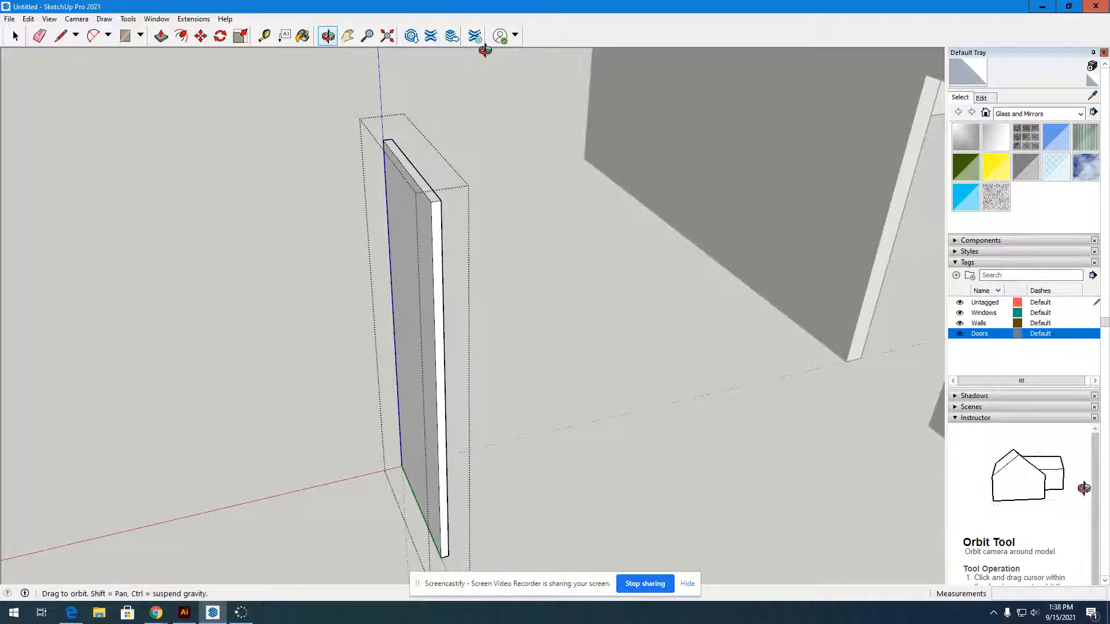
pyautogui.moveTo(359, 239); pyautogui.dragTo(492, 311)
pyautogui.scroll(2, 382, 342)
pyautogui.moveTo(382, 342); pyautogui.dragTo(498, 331)
pyautogui.scroll(-3, 428, 255)
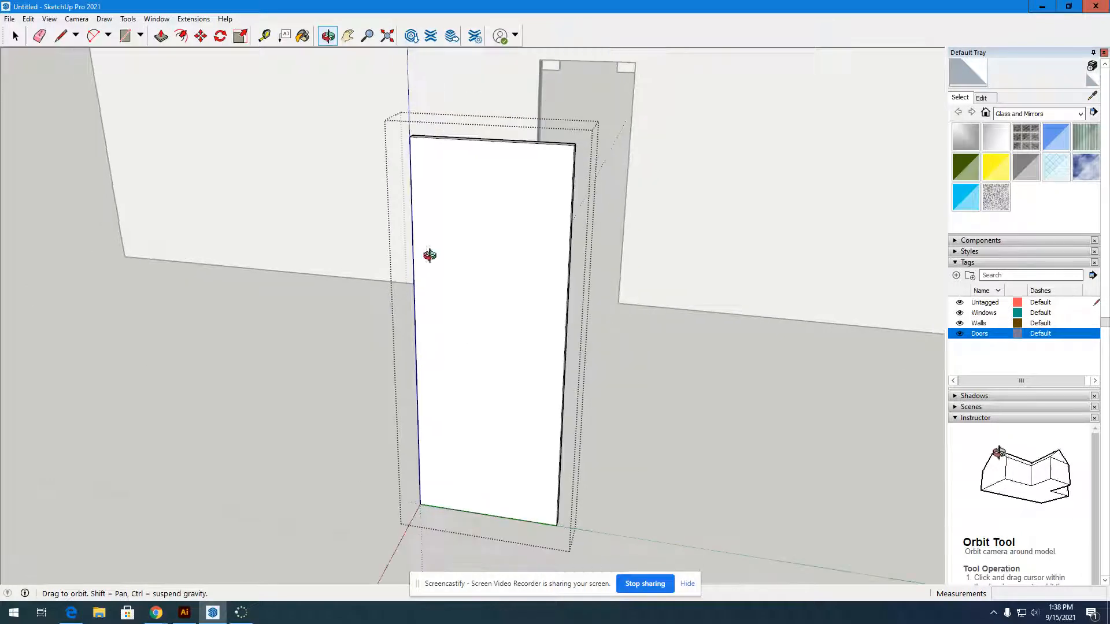
pyautogui.moveTo(428, 255); pyautogui.dragTo(460, 270)
pyautogui.scroll(4, 441, 255)
pyautogui.scroll(-4, 439, 220)
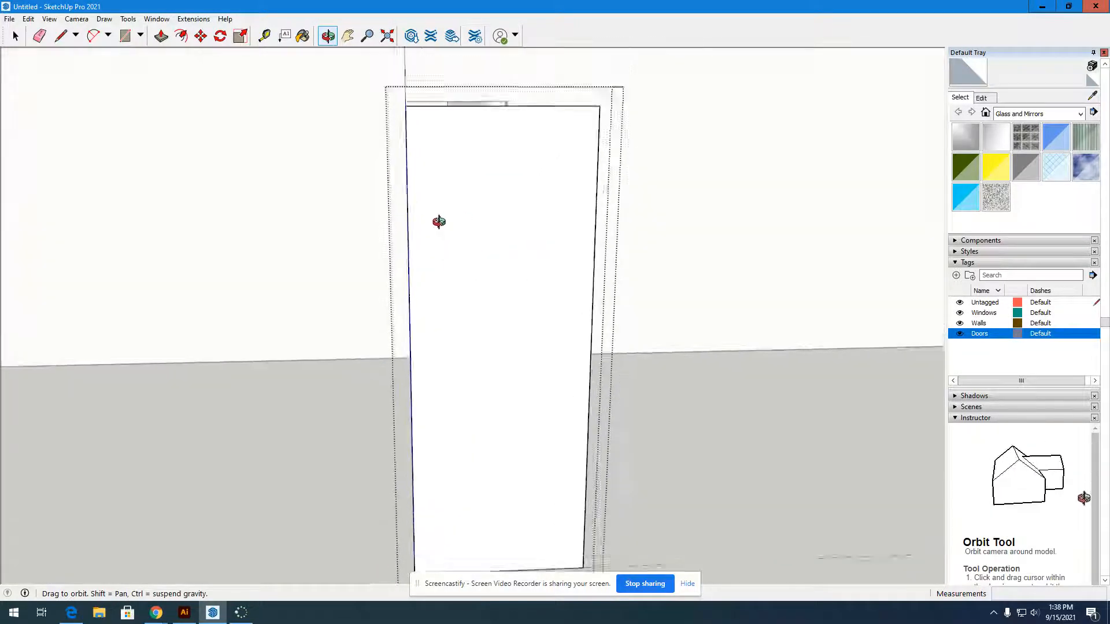
pyautogui.scroll(6, 404, 301)
pyautogui.scroll(-4, 458, 288)
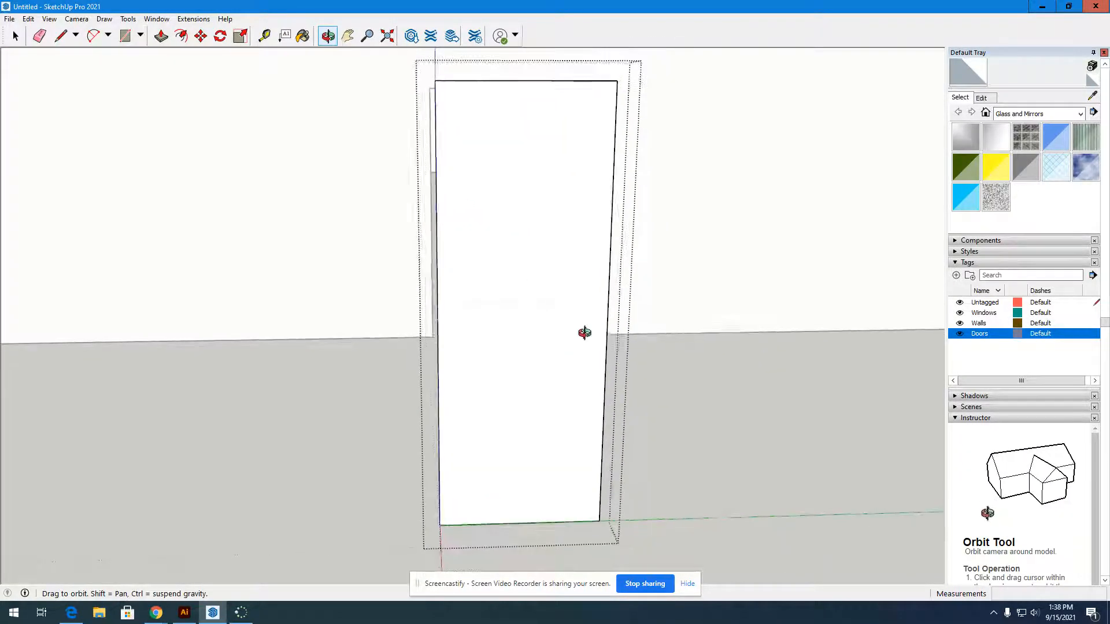
pyautogui.click(187, 35)
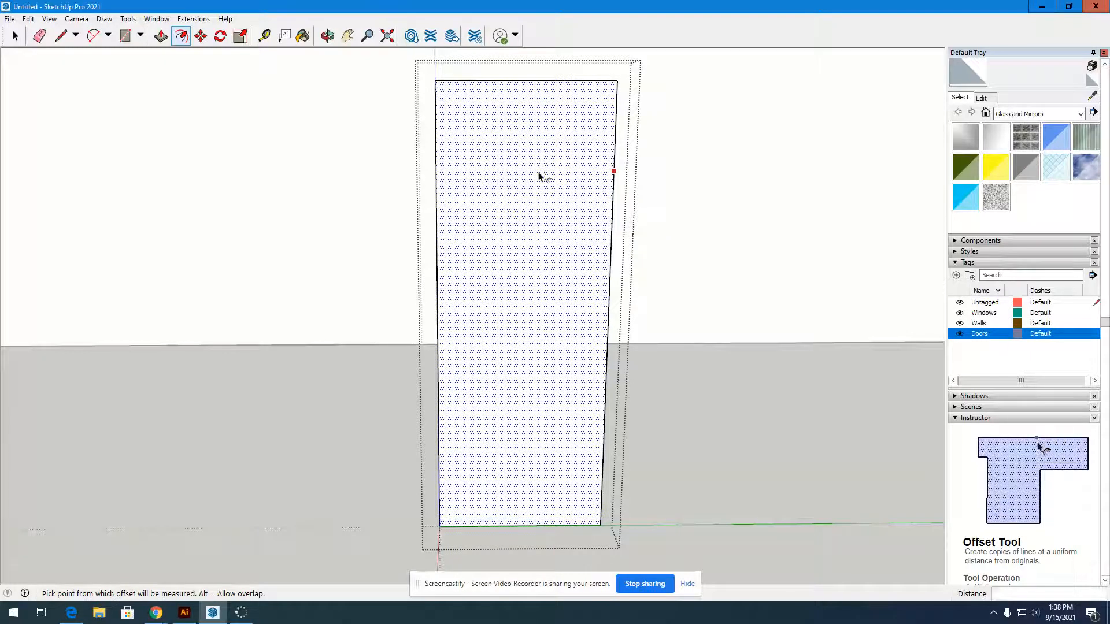
pyautogui.click(540, 177)
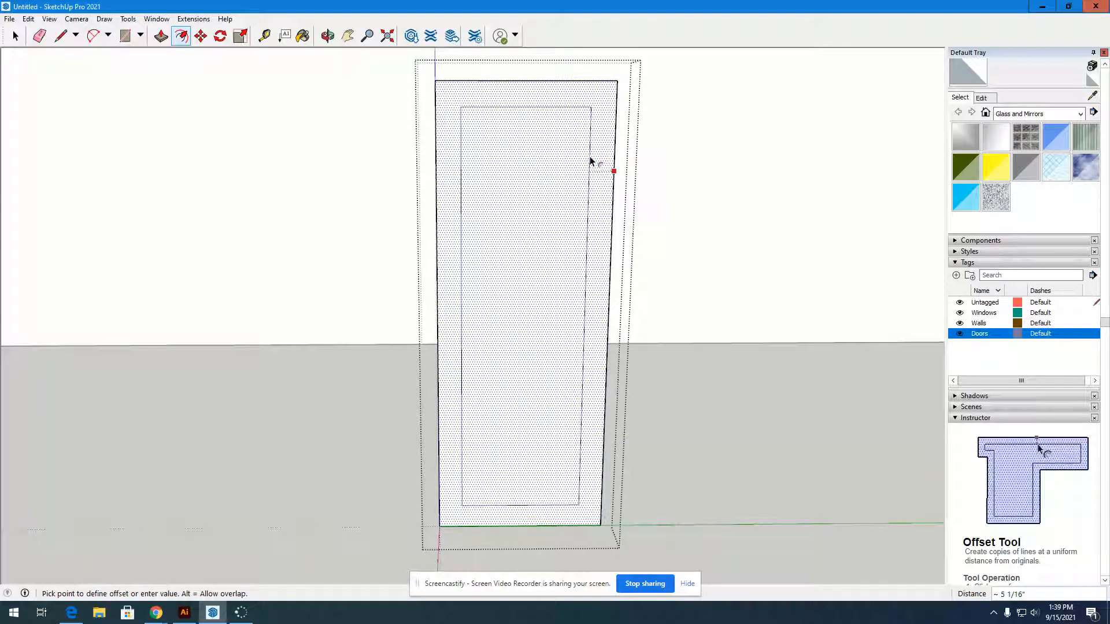
pyautogui.write('4')
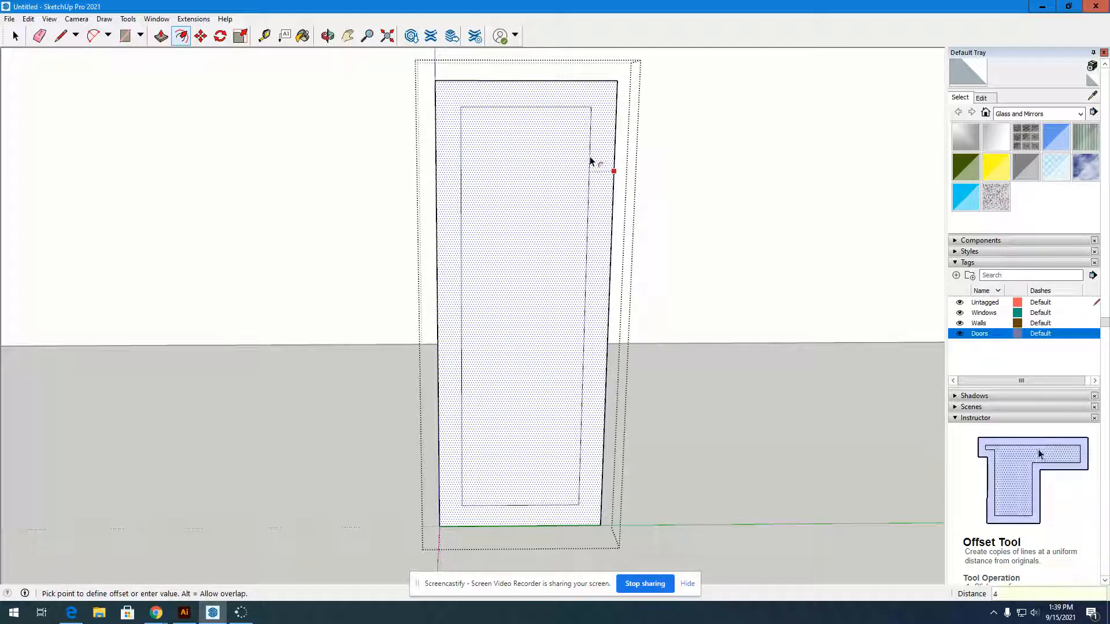
pyautogui.write('"')
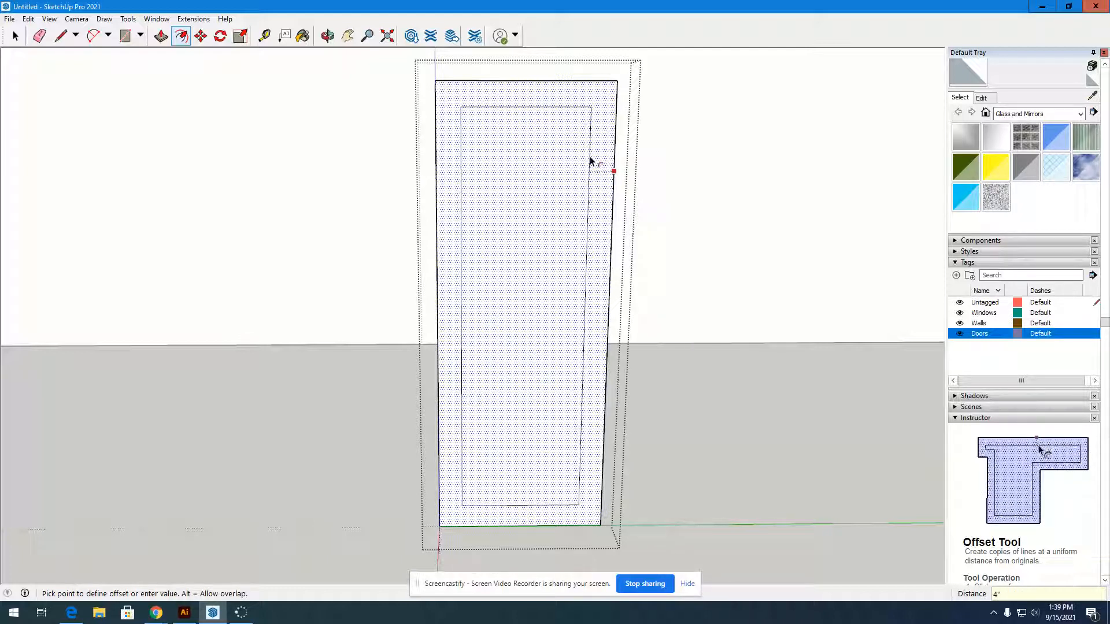
pyautogui.press('Return')
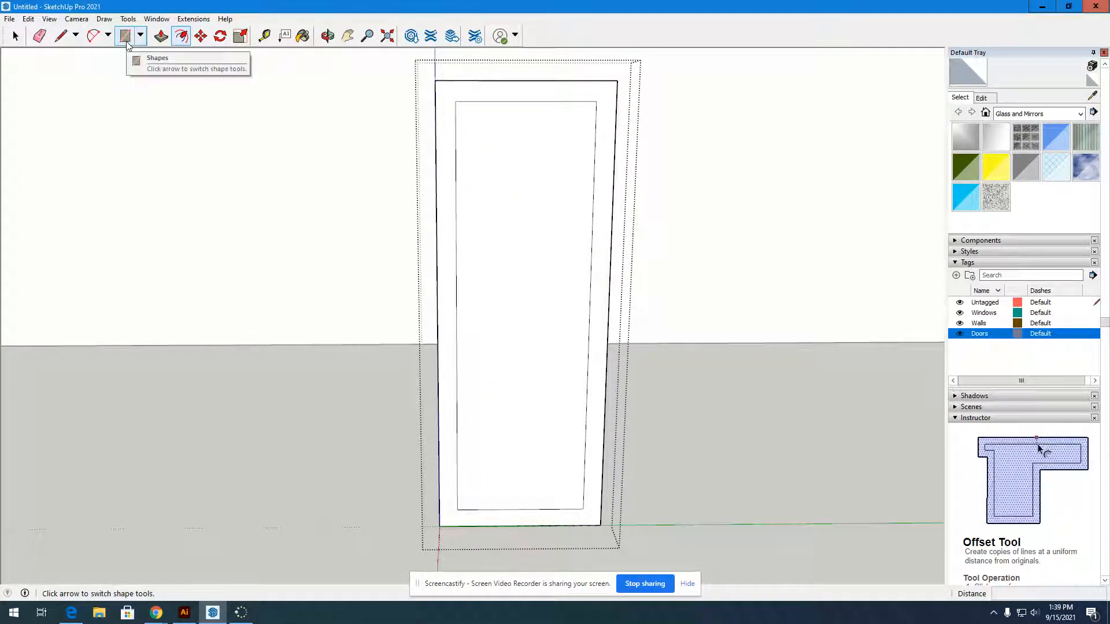
# Draw a horizontal line across the door's inner panel at about mid-height, from one side edge to the other
pyautogui.click(62, 36)
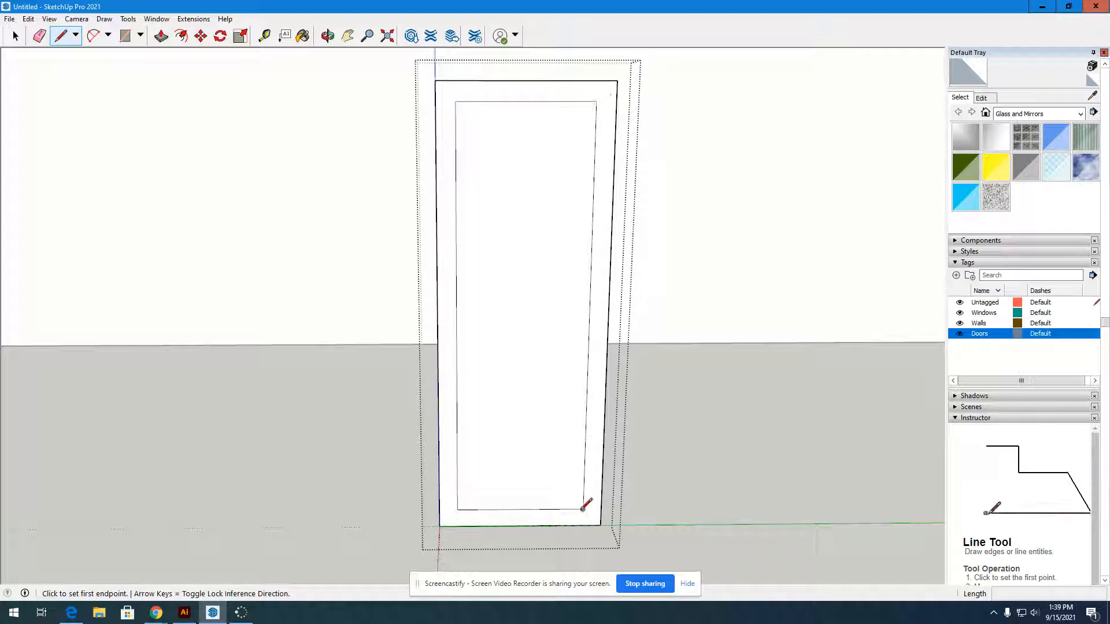
pyautogui.click(589, 316)
pyautogui.click(457, 318)
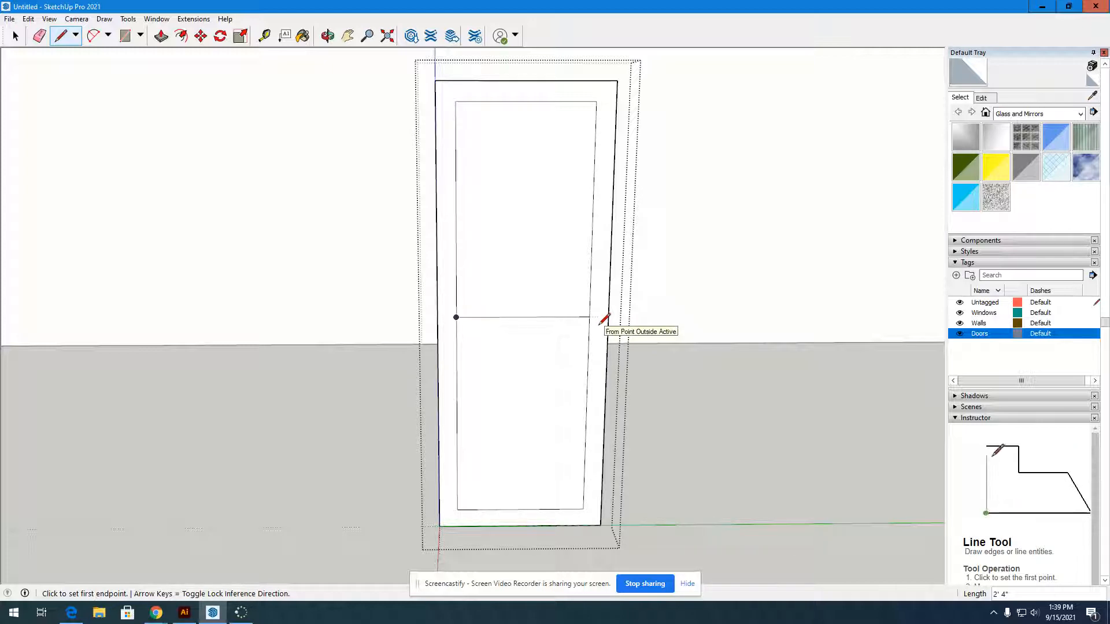
# Draw a horizontal line across the door's inner panel, 2" above the existing mid-height line
pyautogui.scroll(4, 587, 290)
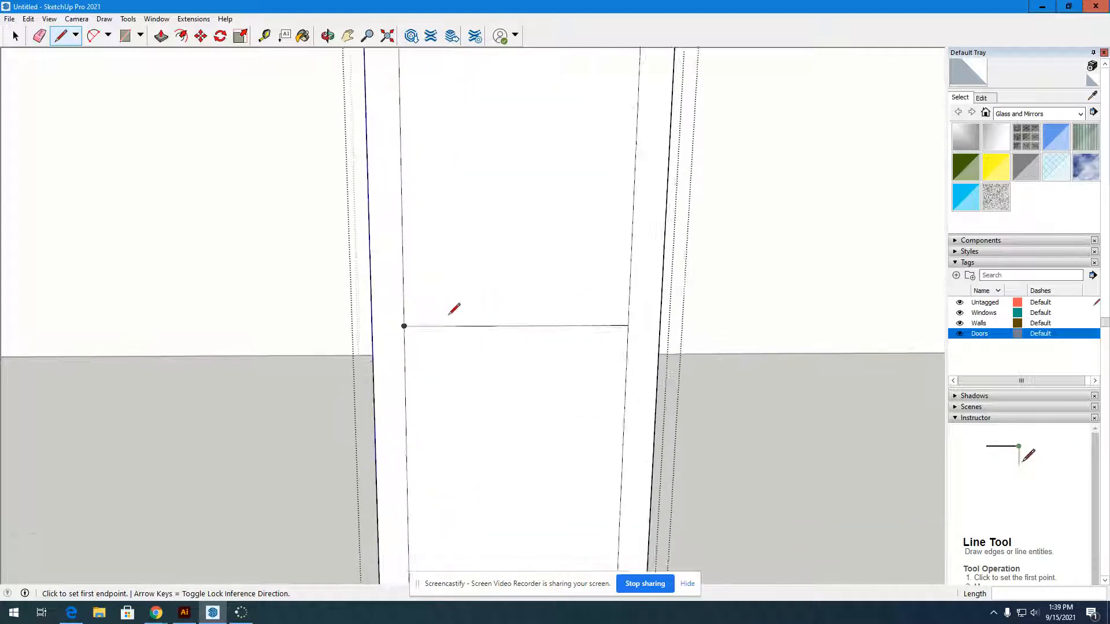
pyautogui.click(399, 327)
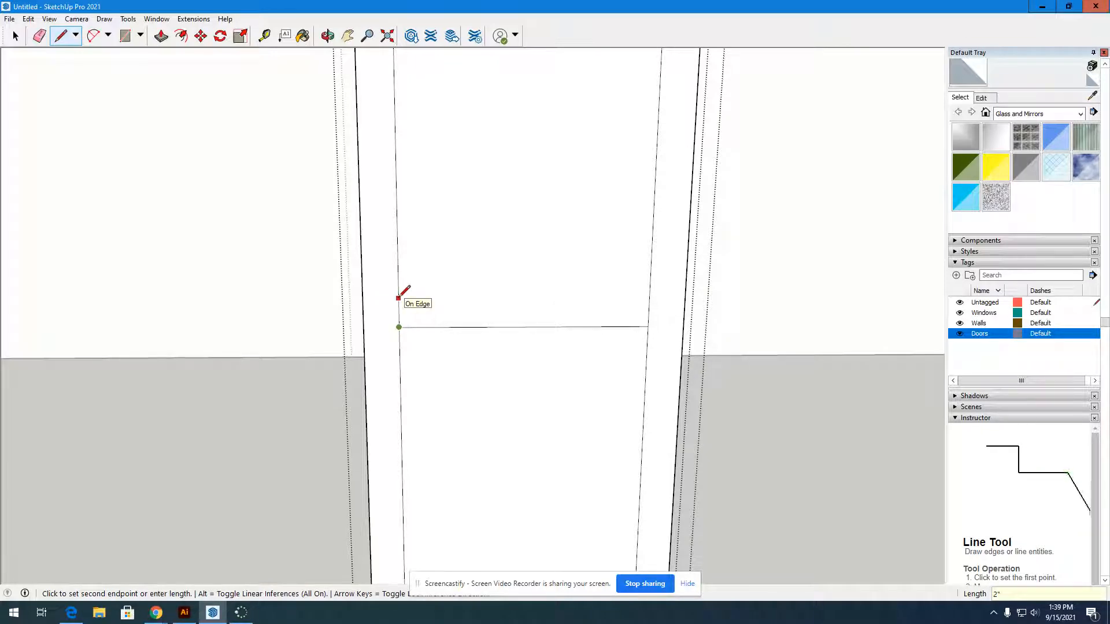
pyautogui.press('Escape')
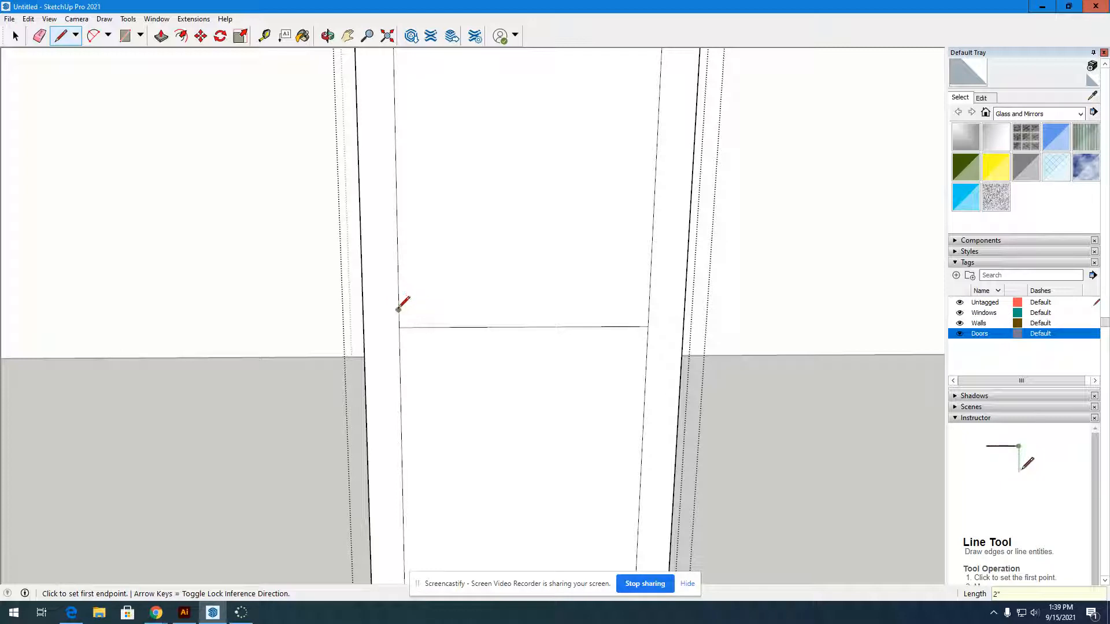
pyautogui.click(398, 310)
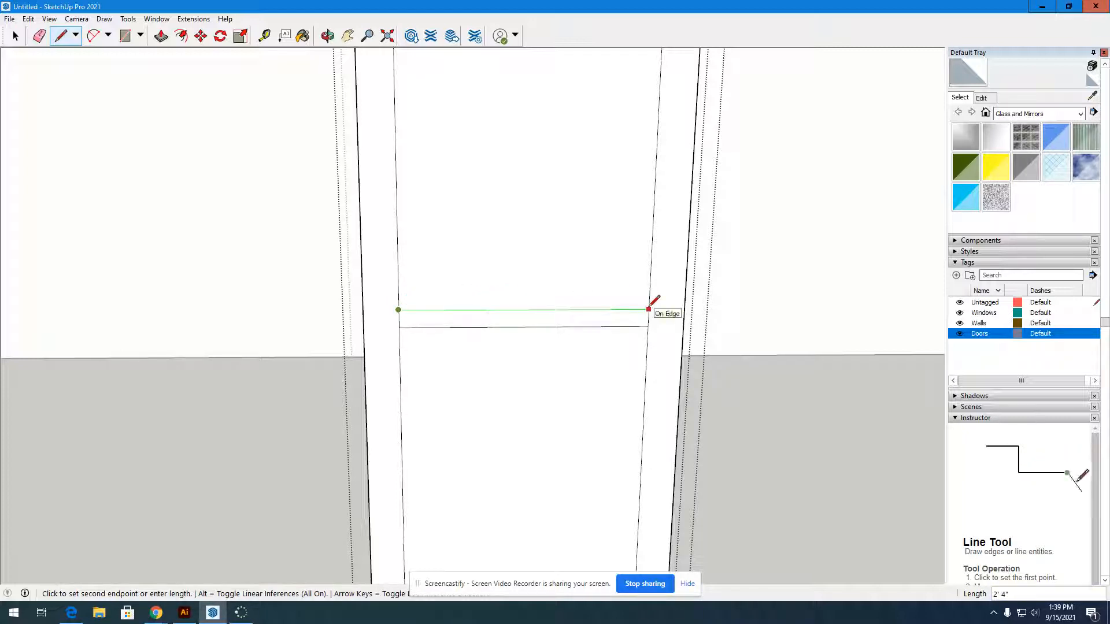
pyautogui.click(649, 309)
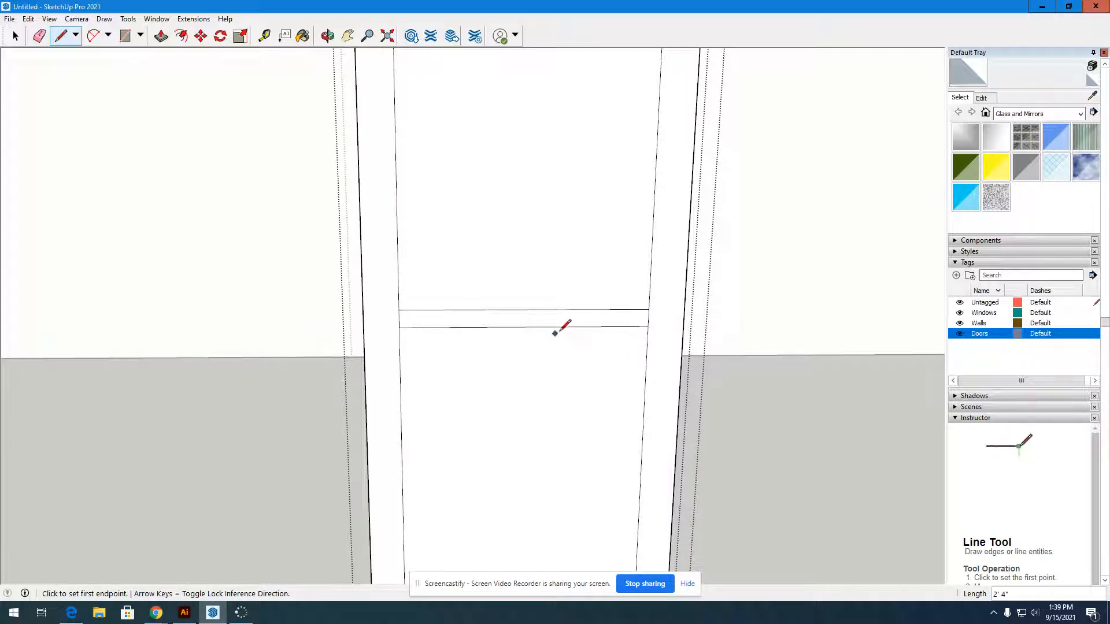
# Draw a second horizontal line across the inner panel, 2" below the mid-height line
pyautogui.click(399, 327)
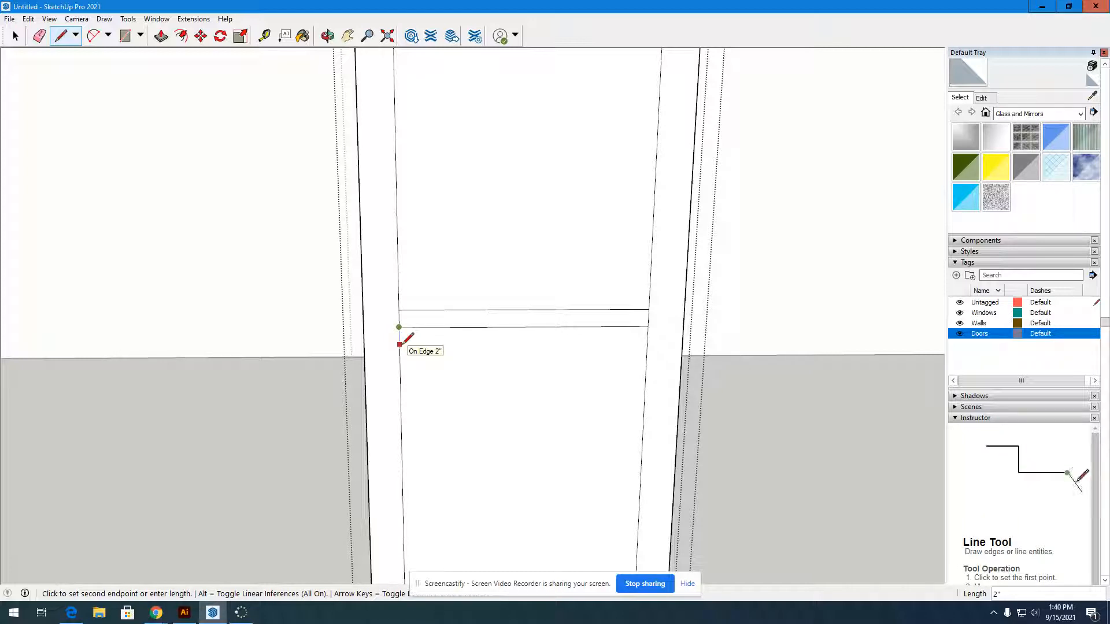
pyautogui.click(399, 345)
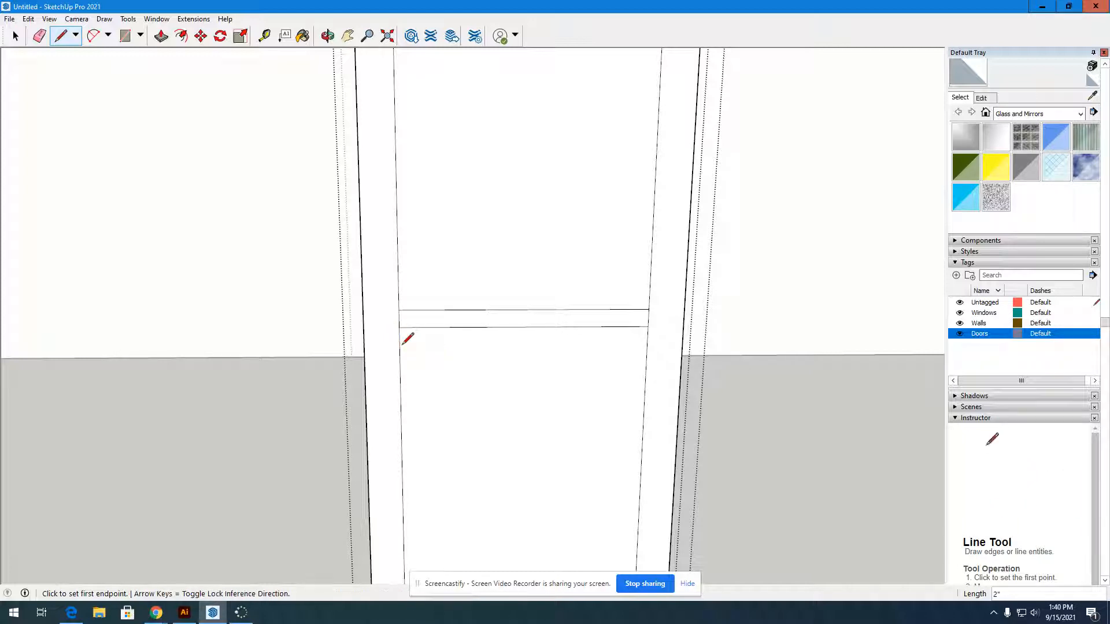
pyautogui.click(399, 345)
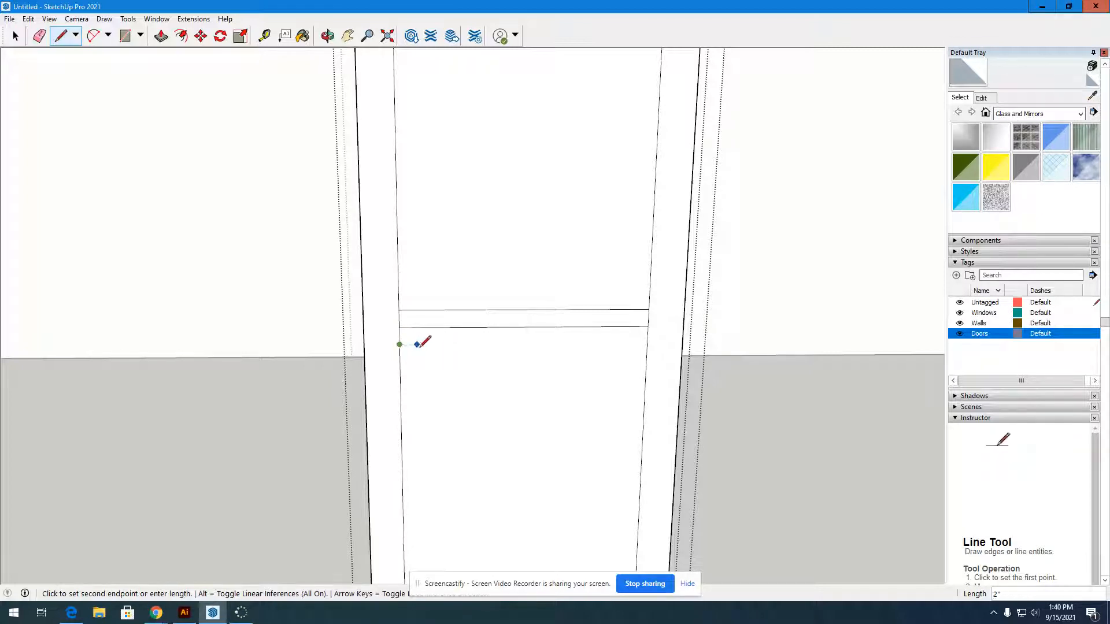
pyautogui.click(647, 344)
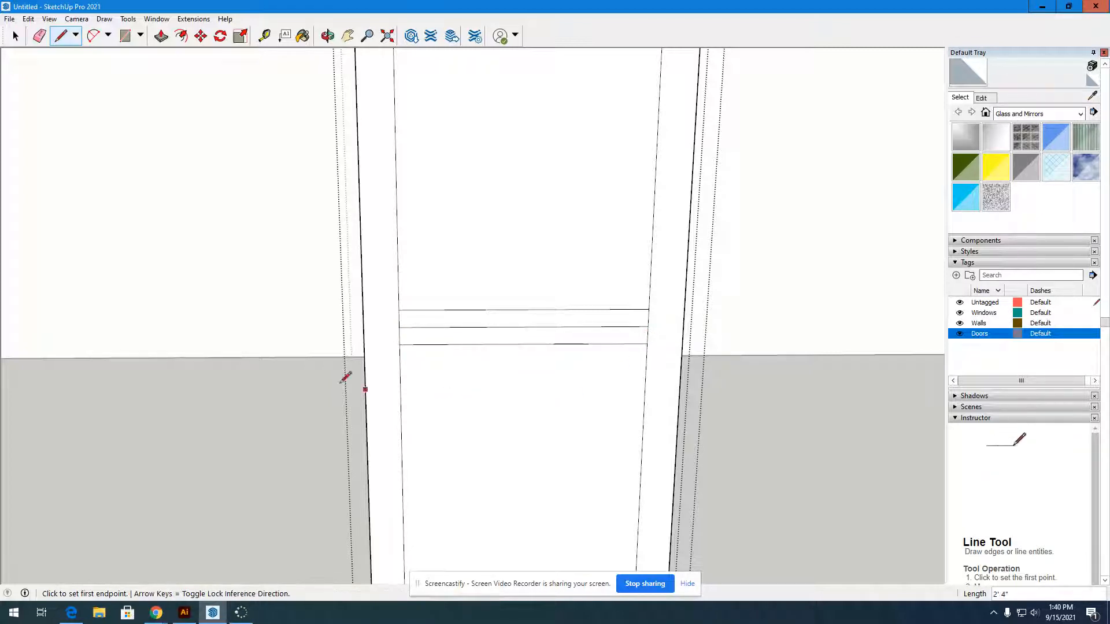
# Delete the original mid-height line between the two new lines, leaving a single crossrail
pyautogui.click(15, 35)
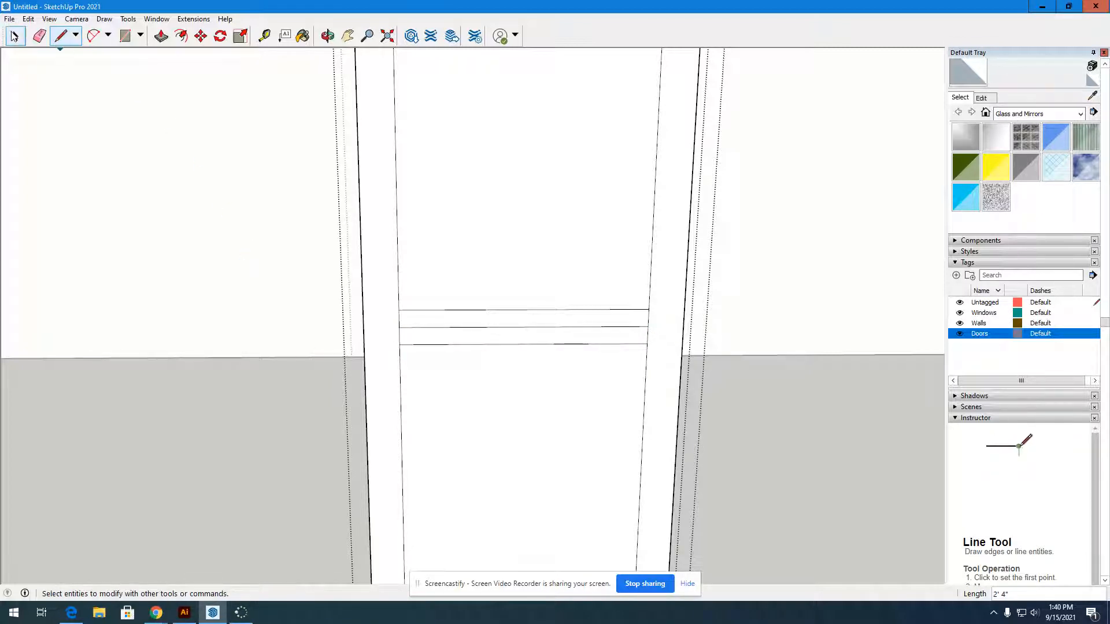
pyautogui.click(468, 328)
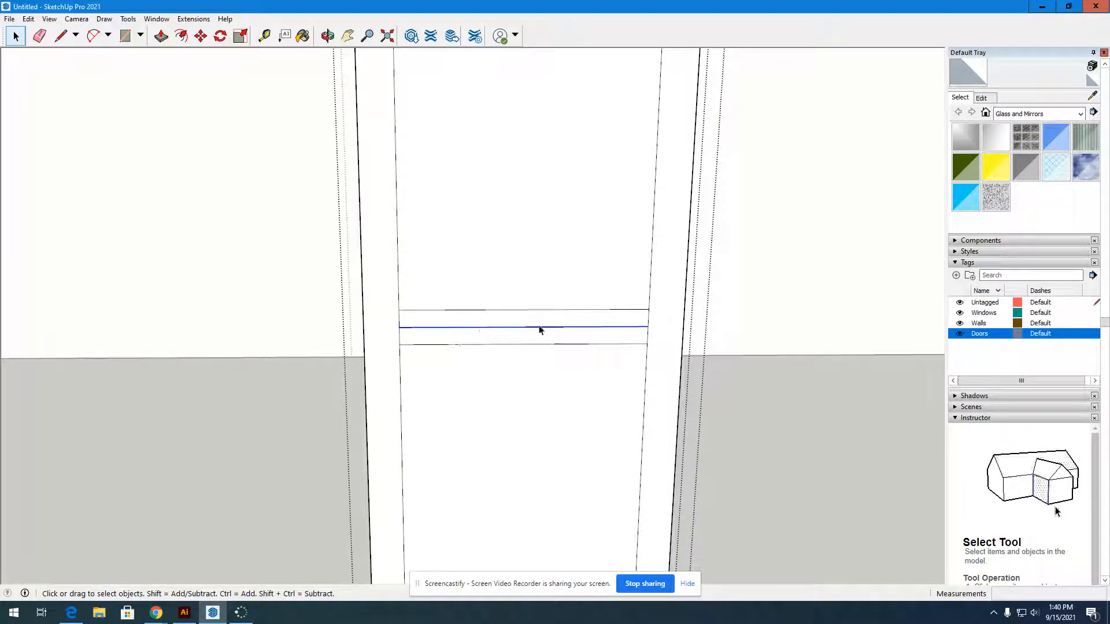
pyautogui.press('Delete')
pyautogui.press('Delete')
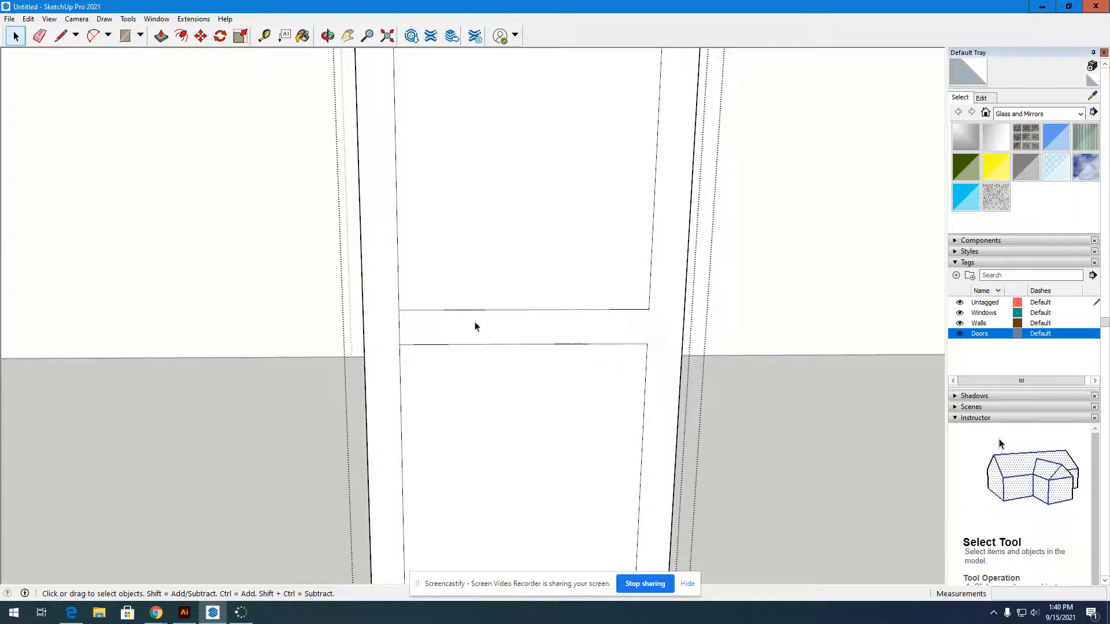
# Push/Pull the upper panel face of the door inward by 1/8"
pyautogui.scroll(-5, 528, 323)
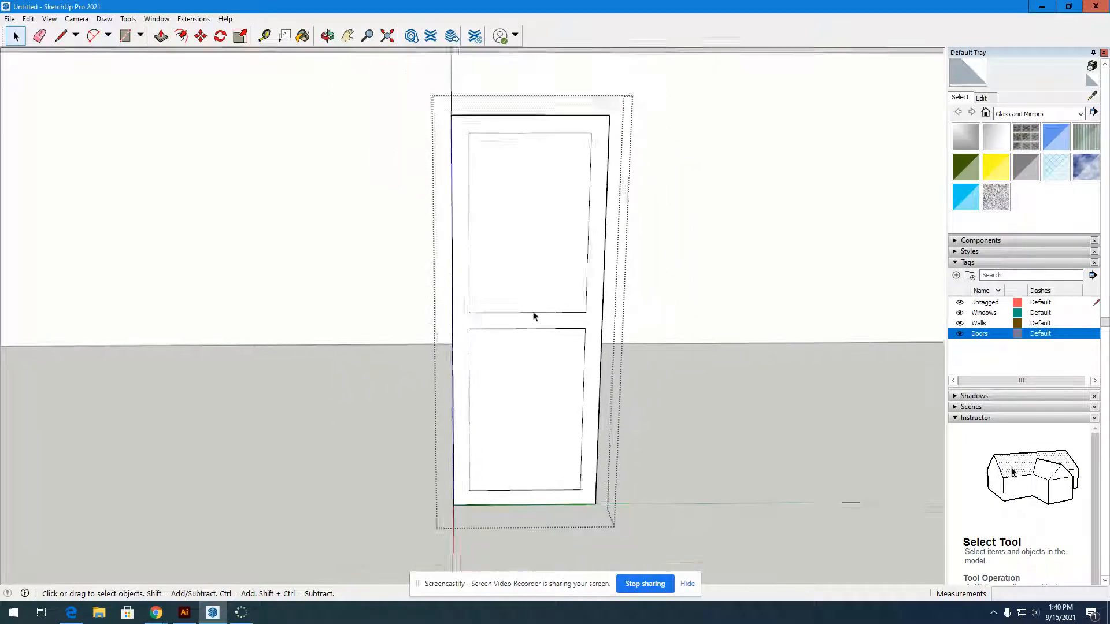
pyautogui.click(327, 36)
pyautogui.moveTo(717, 299); pyautogui.dragTo(355, 315)
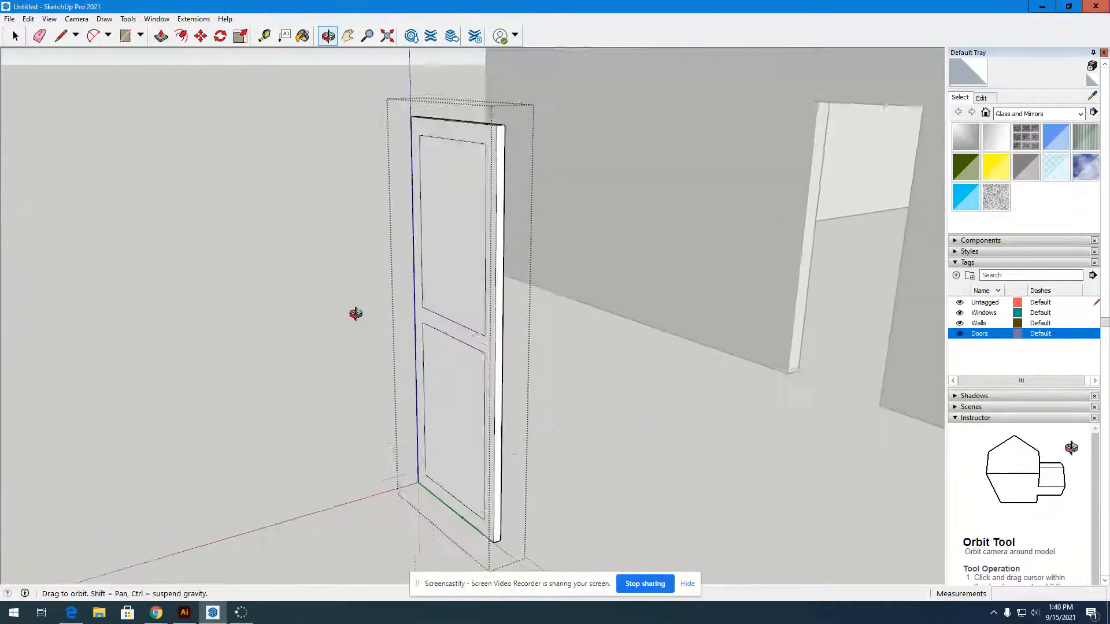
pyautogui.scroll(5, 355, 315)
pyautogui.scroll(-5, 564, 456)
pyautogui.moveTo(565, 457); pyautogui.dragTo(664, 376)
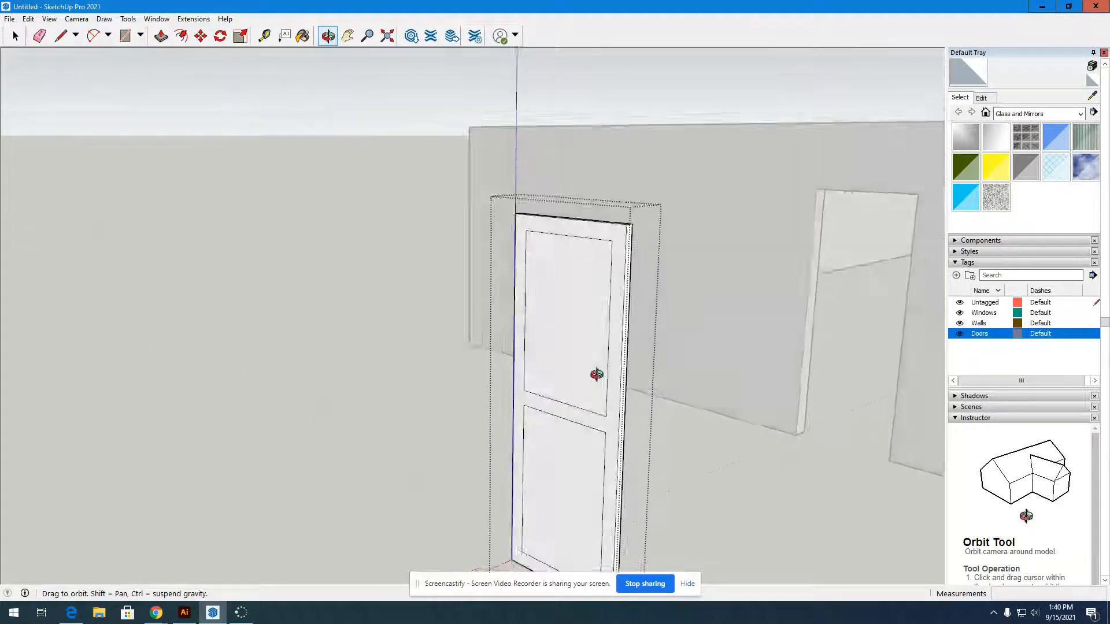
pyautogui.scroll(3, 573, 404)
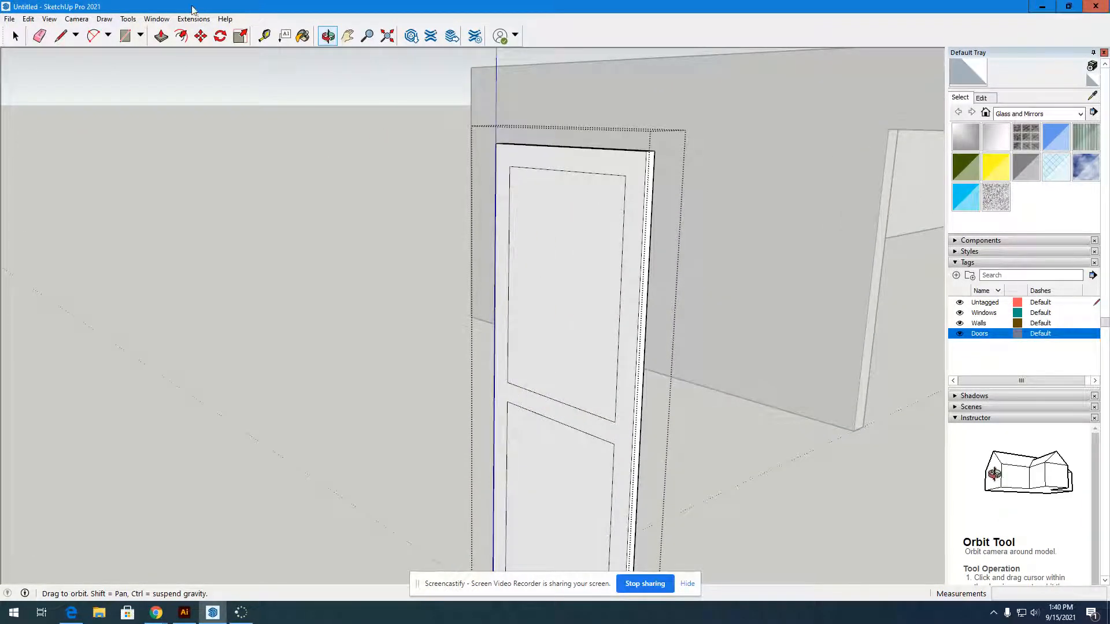
pyautogui.click(161, 36)
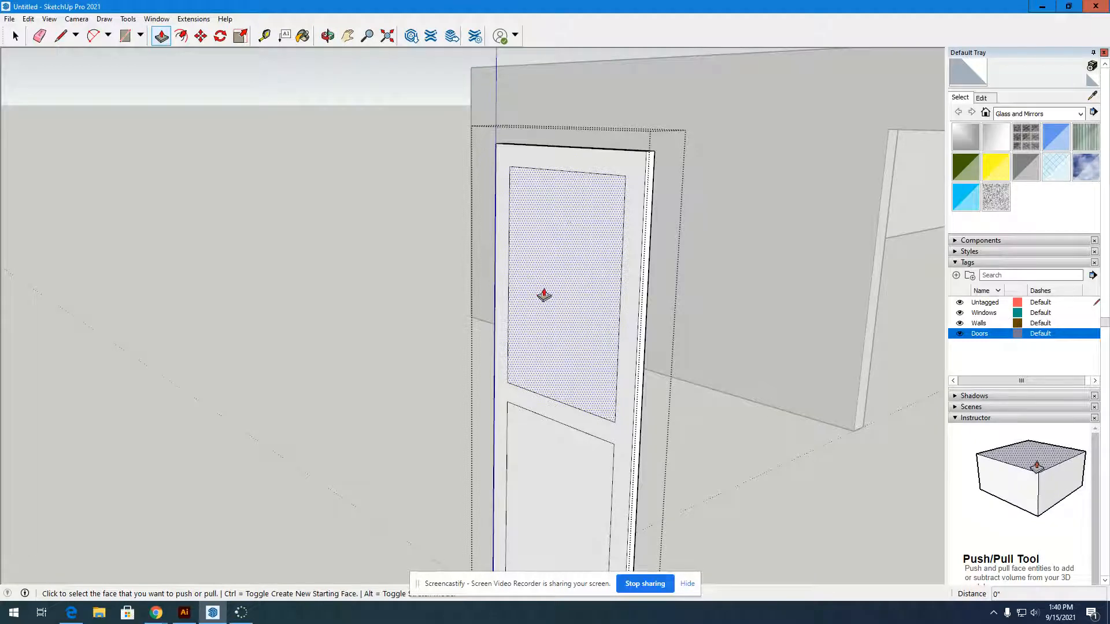
pyautogui.scroll(4, 581, 283)
pyautogui.scroll(-4, 555, 269)
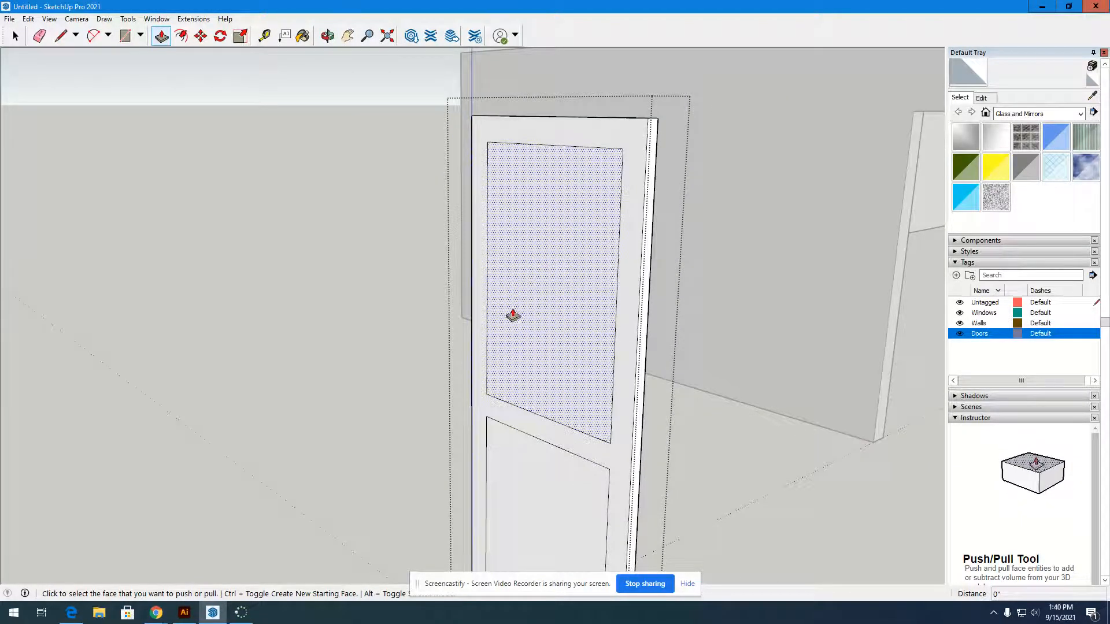
pyautogui.scroll(2, 556, 266)
pyautogui.scroll(1, 556, 267)
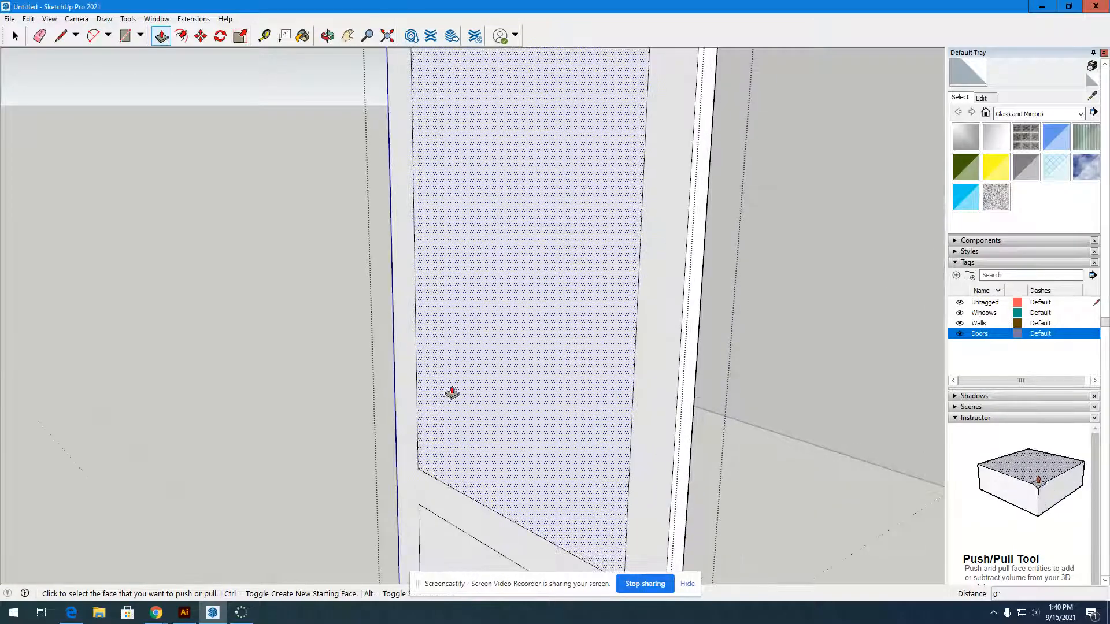
pyautogui.click(466, 407)
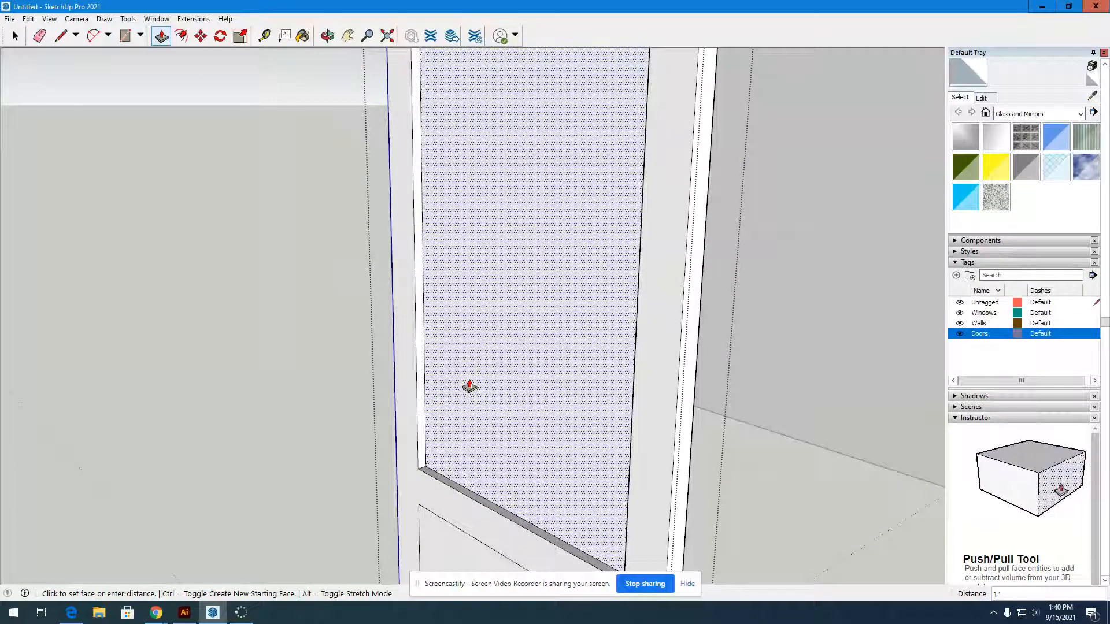
pyautogui.write('1/8')
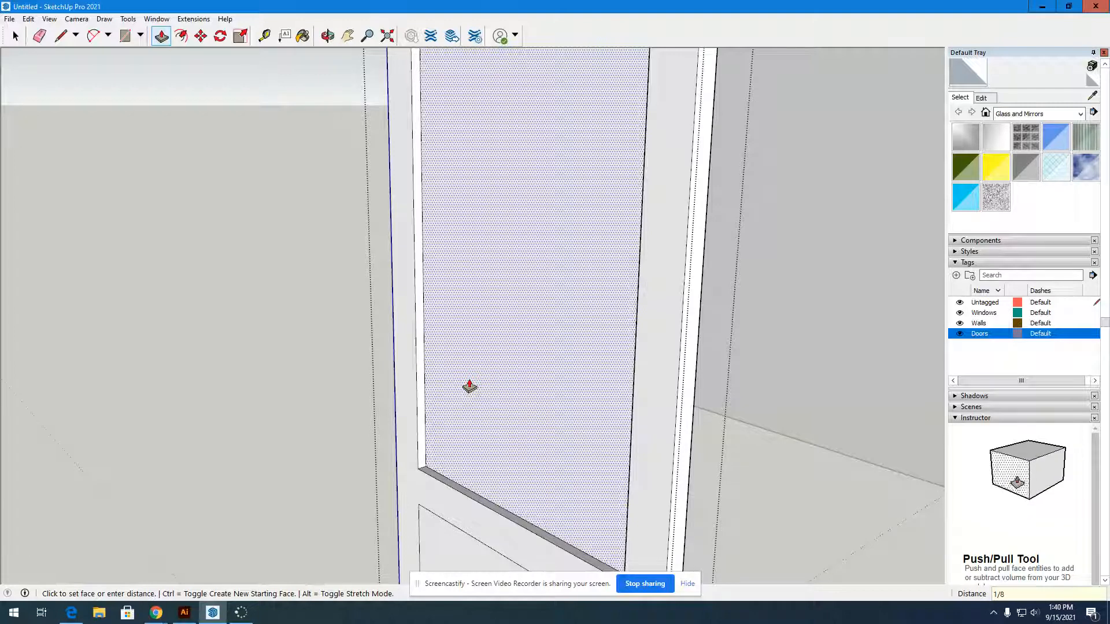
pyautogui.press('Return')
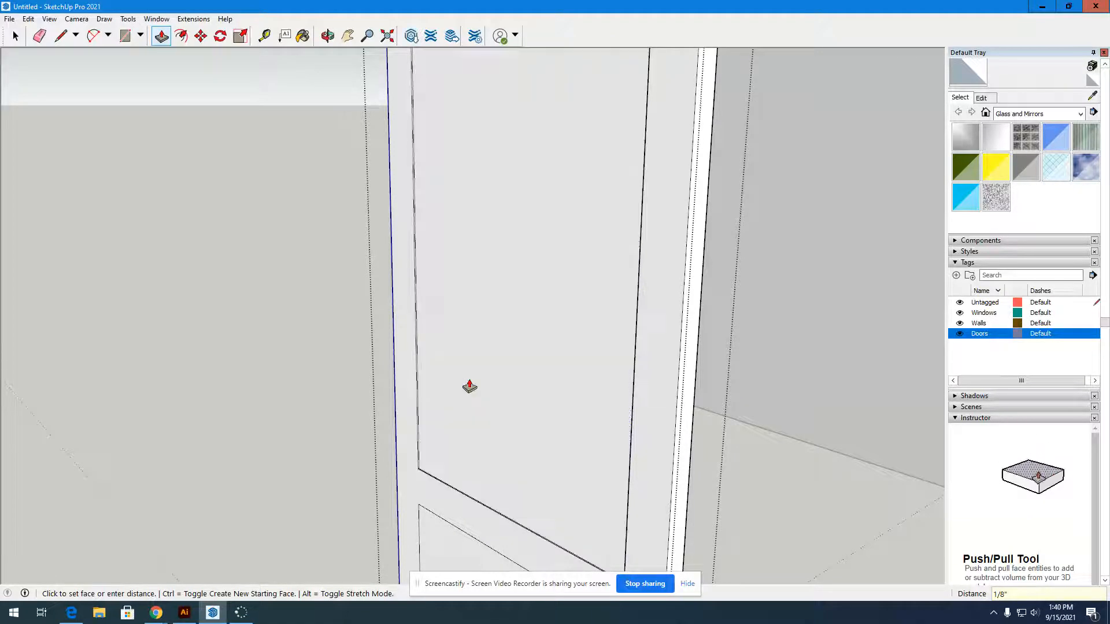
# Push/Pull the lower panel face of the door inward by 1/8"
pyautogui.scroll(-4, 315, 161)
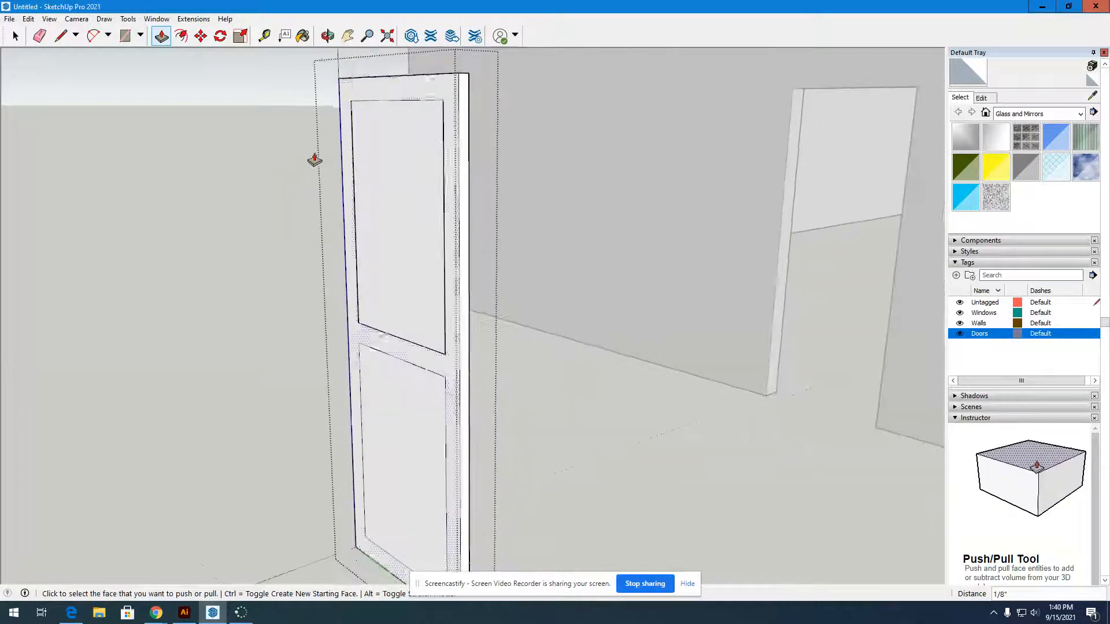
pyautogui.scroll(3, 409, 382)
pyautogui.scroll(2, 347, 287)
pyautogui.scroll(2, 302, 319)
pyautogui.click(302, 319)
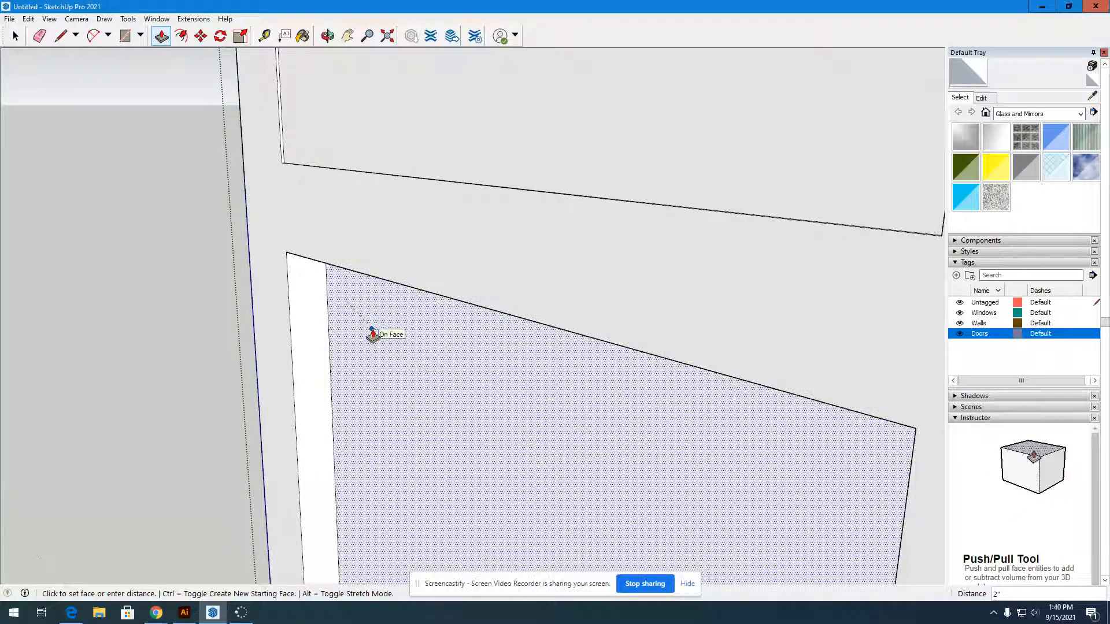
pyautogui.write('1/')
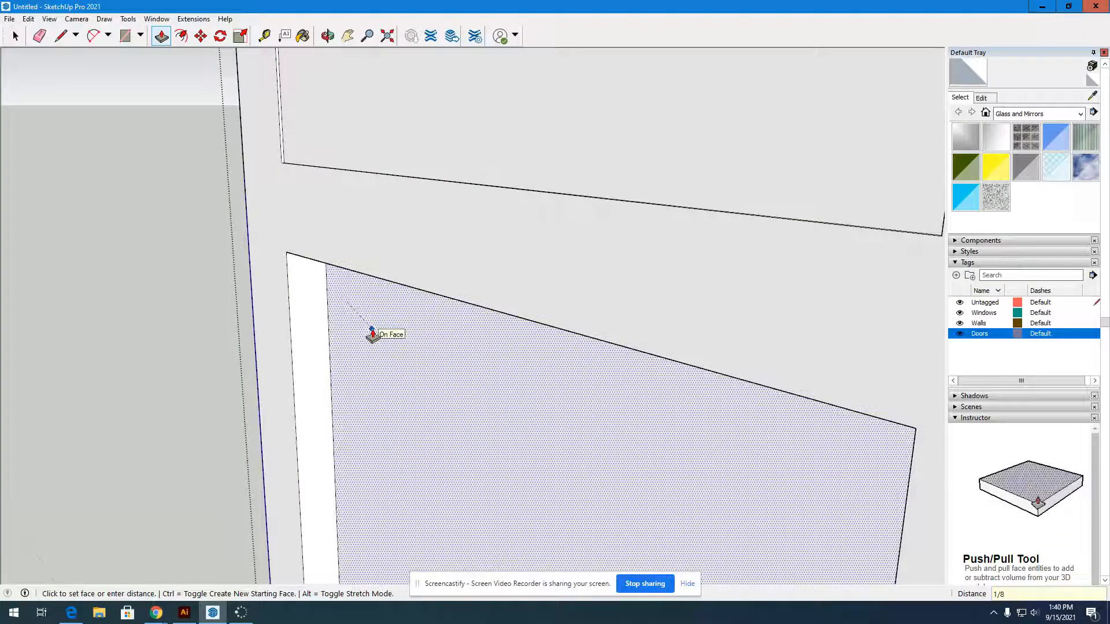
pyautogui.write('8')
pyautogui.press('Return')
# Offset the outline of the door's blank opposite broad face 4" inward to form an inner panel
pyautogui.scroll(-8, 381, 324)
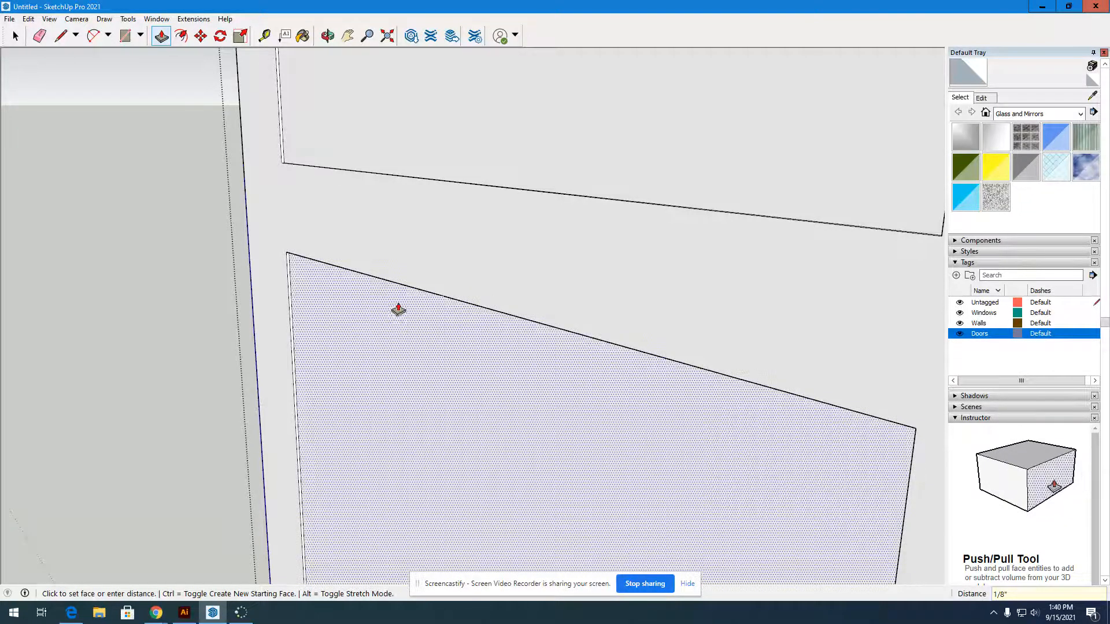
pyautogui.scroll(-5, 537, 284)
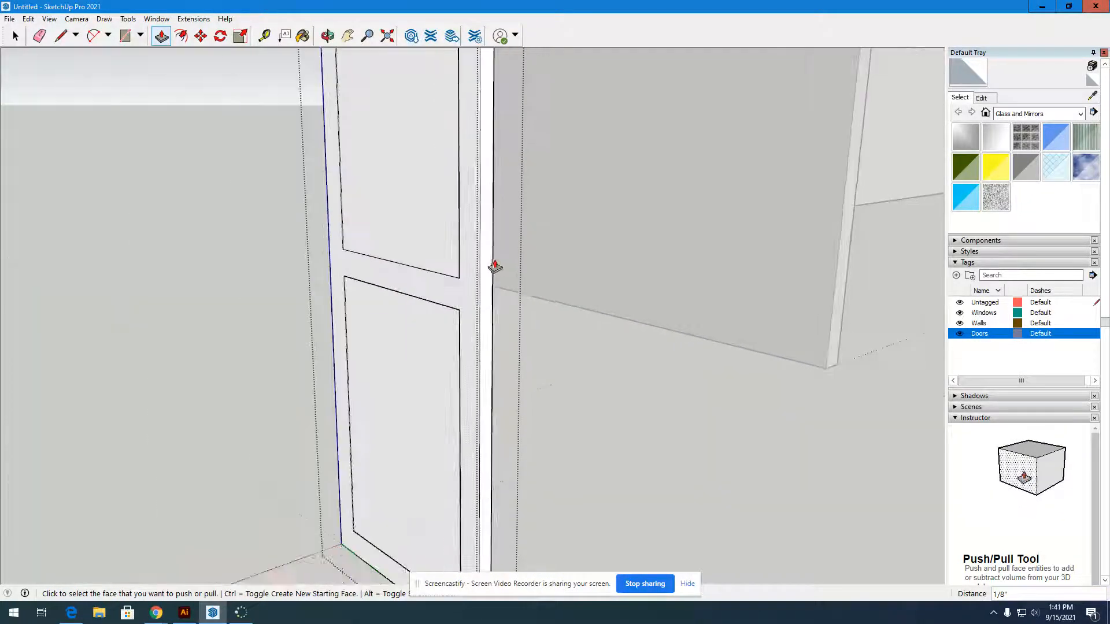
pyautogui.click(328, 36)
pyautogui.moveTo(232, 289); pyautogui.dragTo(377, 141)
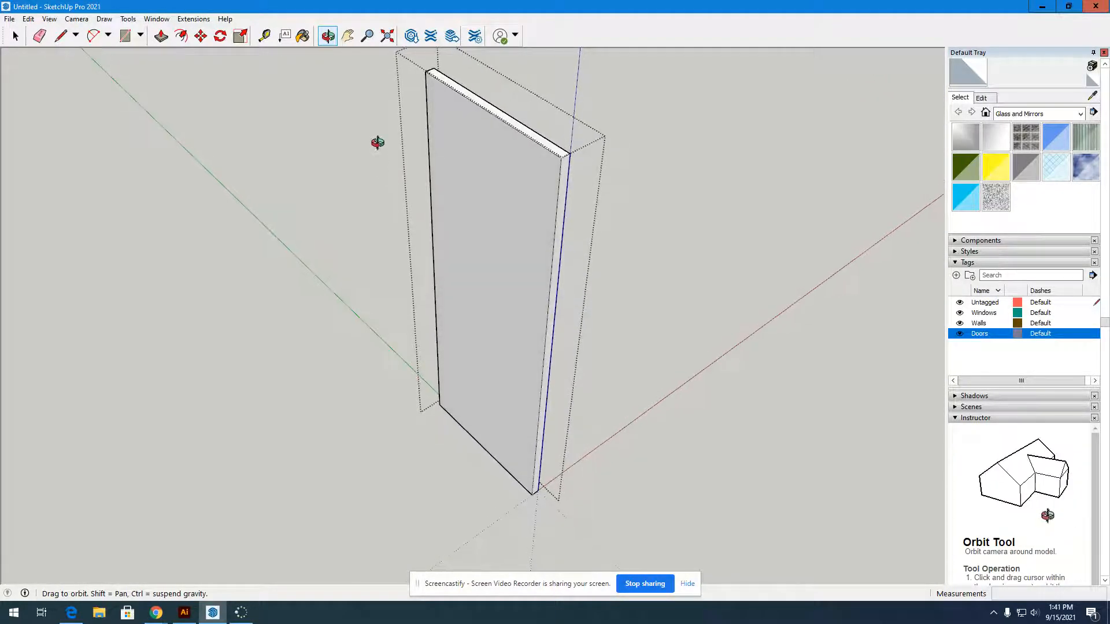
pyautogui.moveTo(376, 211); pyautogui.dragTo(640, 163)
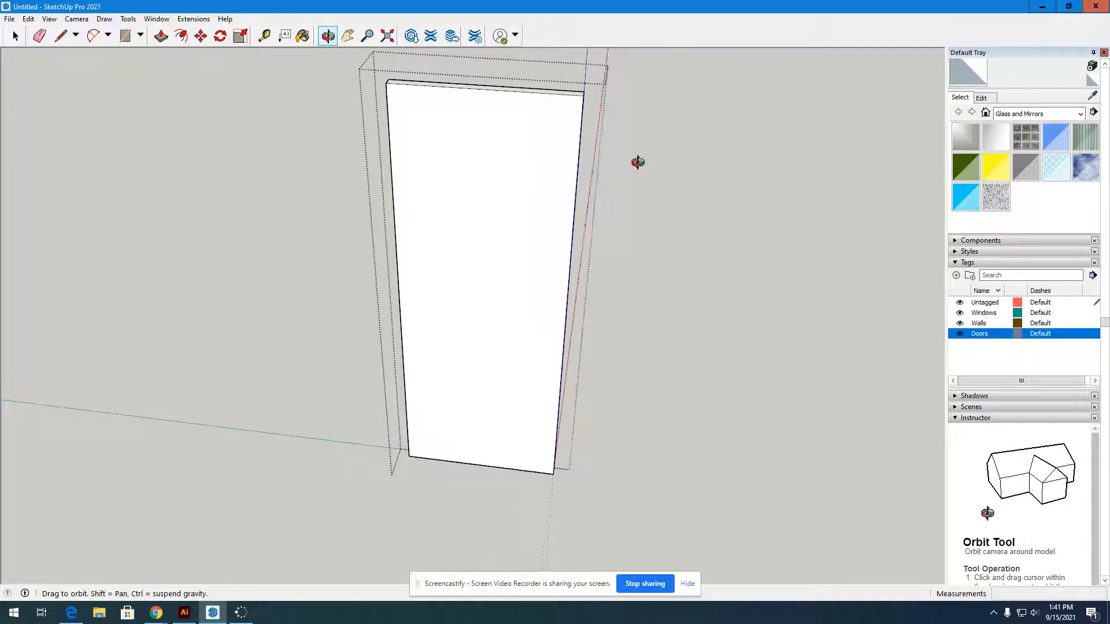
pyautogui.click(181, 36)
pyautogui.click(461, 129)
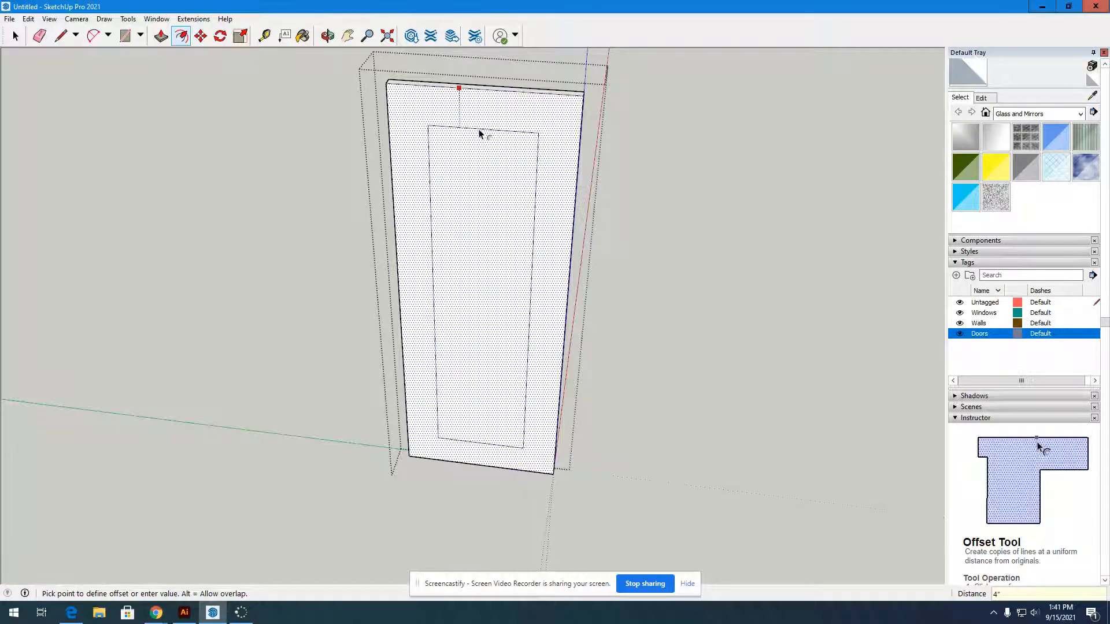
pyautogui.write('4')
pyautogui.press('Return')
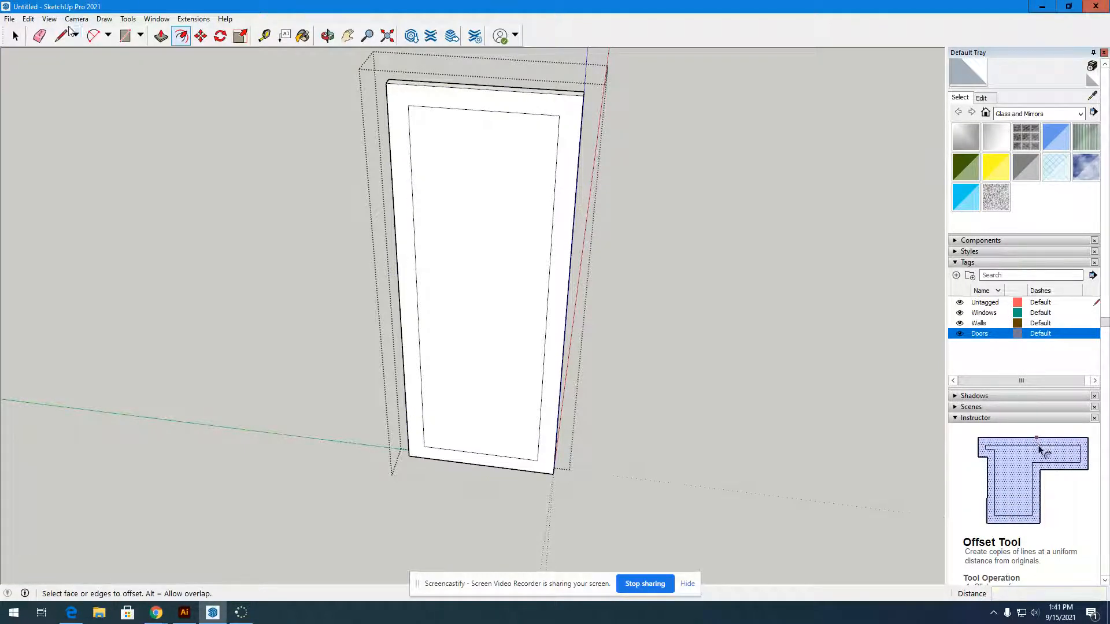
# Draw a line across this inner panel from the midpoint of one side edge to the opposite side edge
pyautogui.press('l')
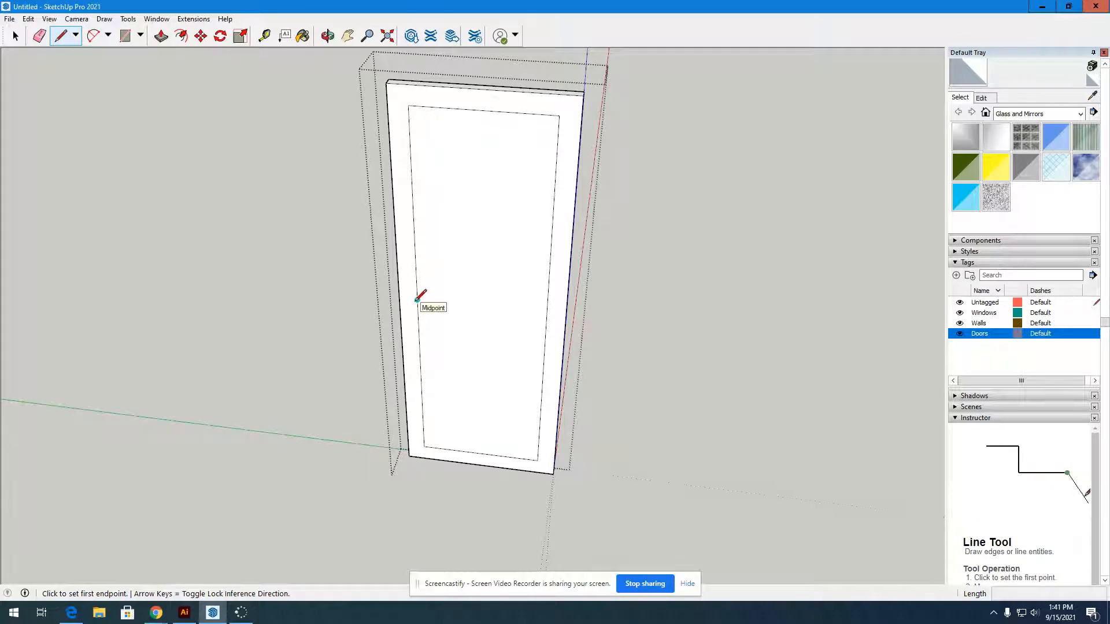
pyautogui.click(417, 300)
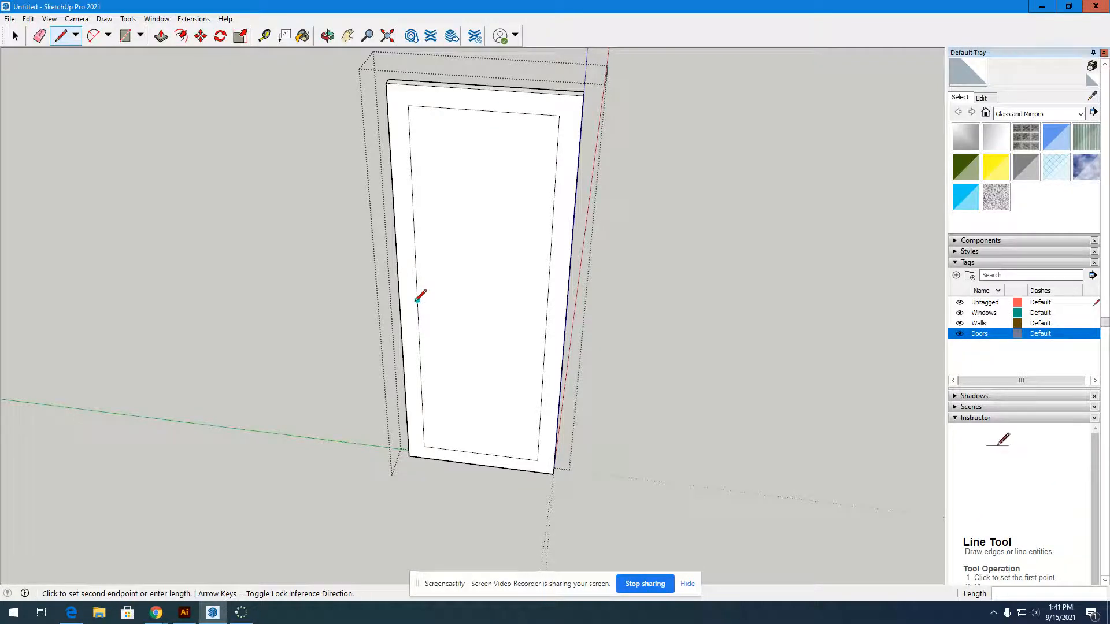
pyautogui.click(546, 312)
# Draw a line across the door's inner panel 2" above the centre line, from one side edge to the other
pyautogui.scroll(5, 441, 304)
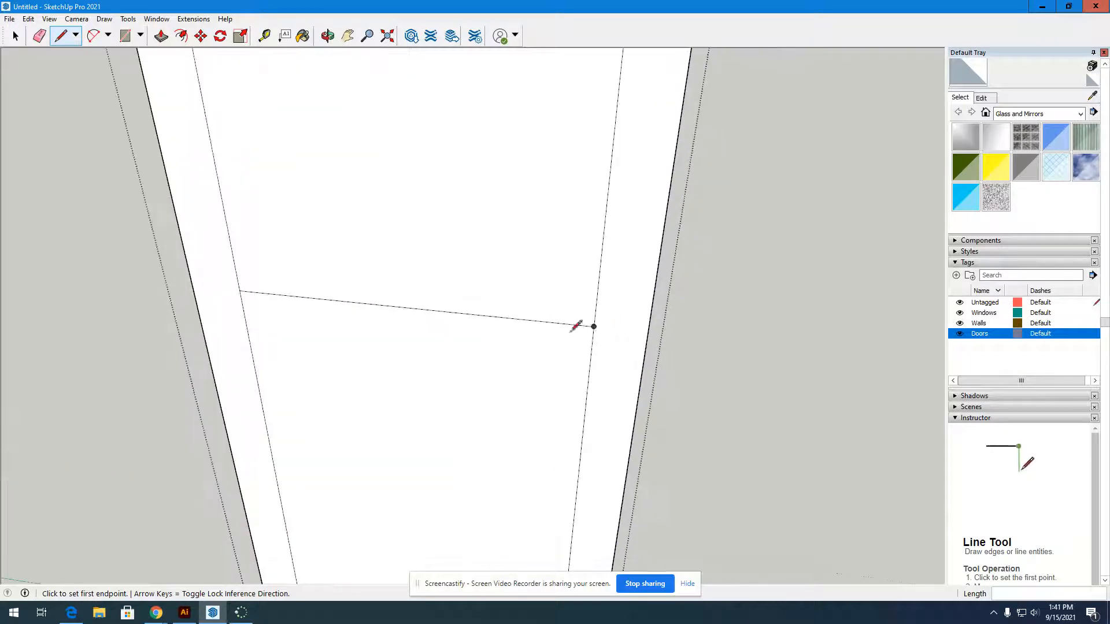
pyautogui.click(239, 290)
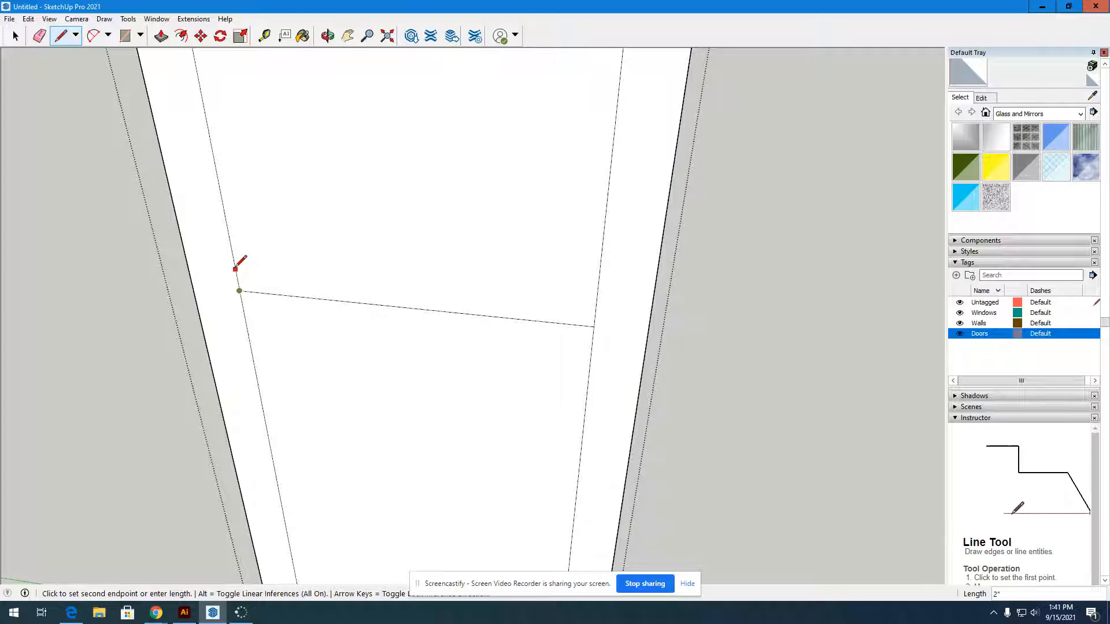
pyautogui.press('Escape')
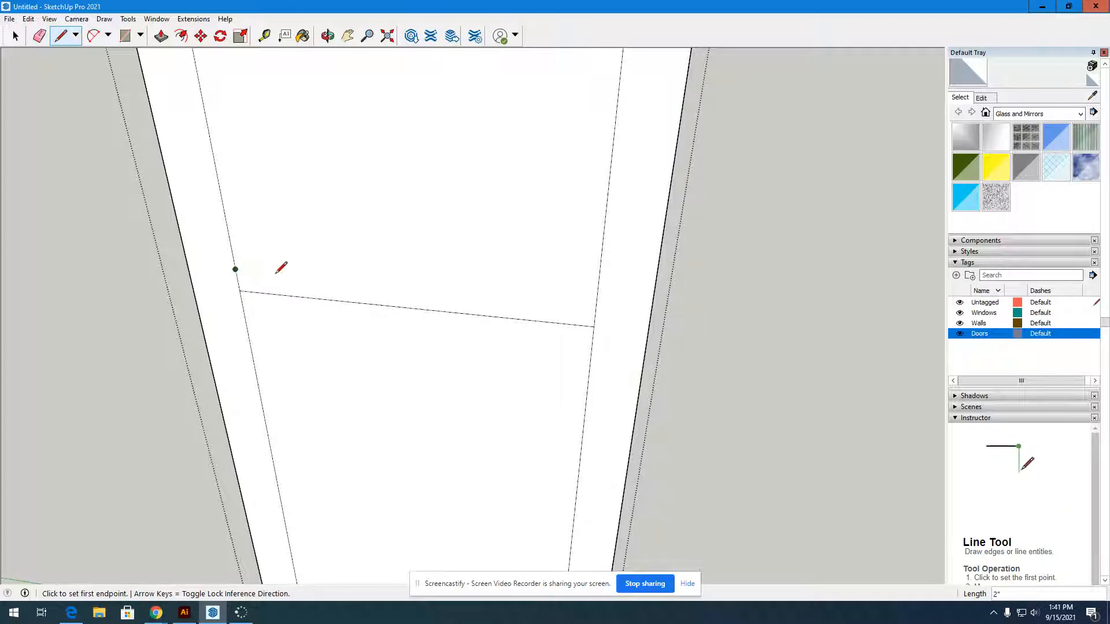
pyautogui.click(235, 270)
pyautogui.click(596, 305)
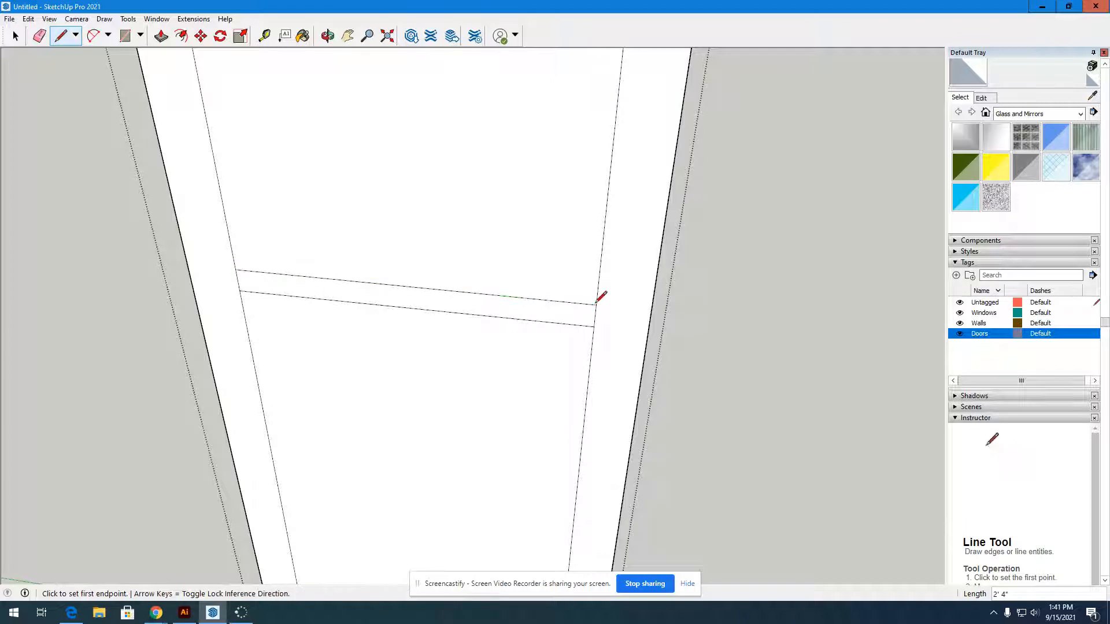
# Draw a second line across the inner panel 2" below the centre line, ending on the opposite side edge
pyautogui.click(239, 291)
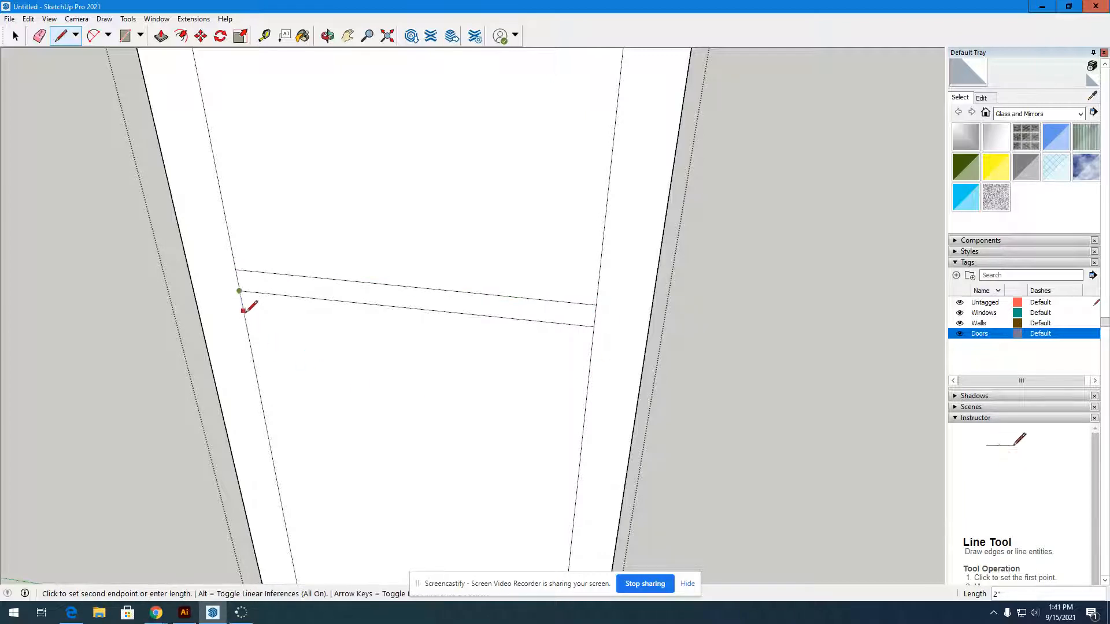
pyautogui.click(243, 302)
pyautogui.click(243, 311)
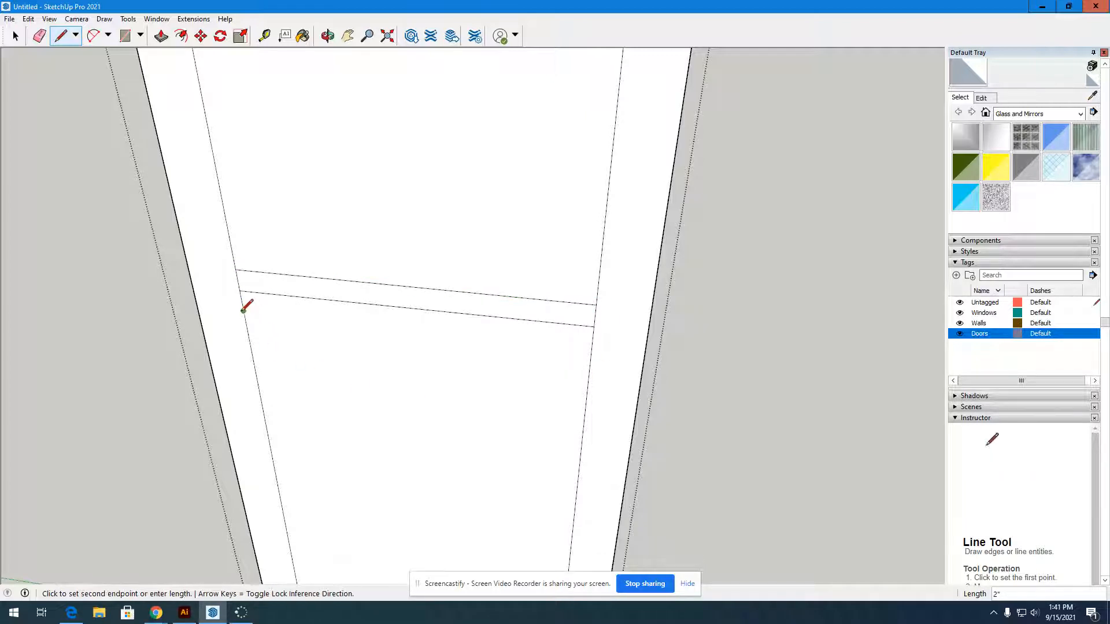
pyautogui.click(591, 347)
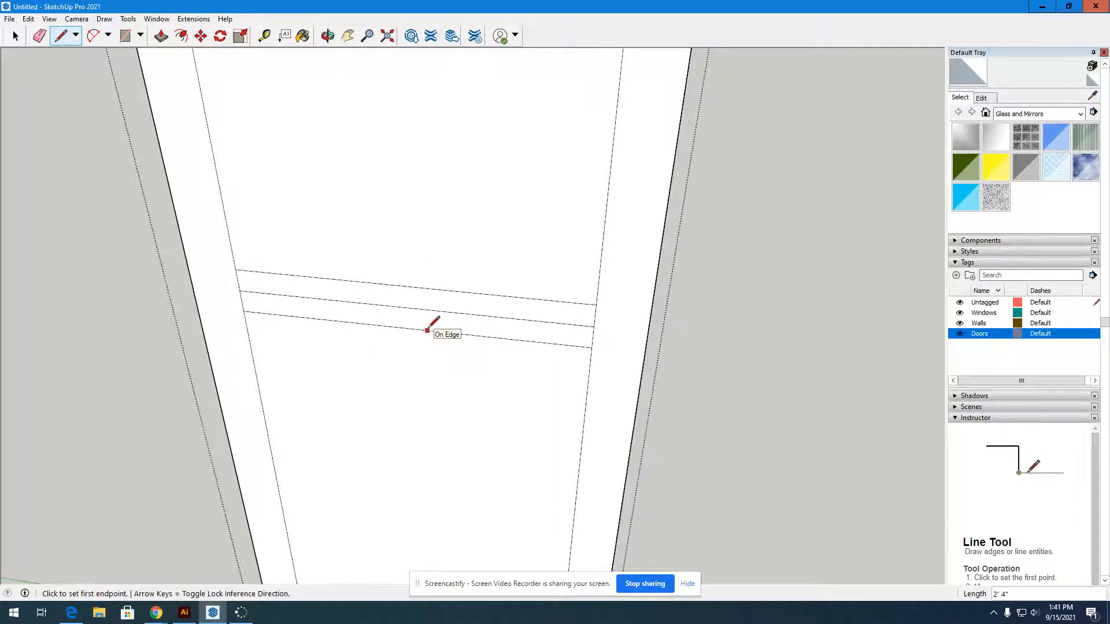
# Delete the centre line between the two new lines to leave one rail separating the upper and lower panels
pyautogui.click(16, 37)
pyautogui.click(16, 36)
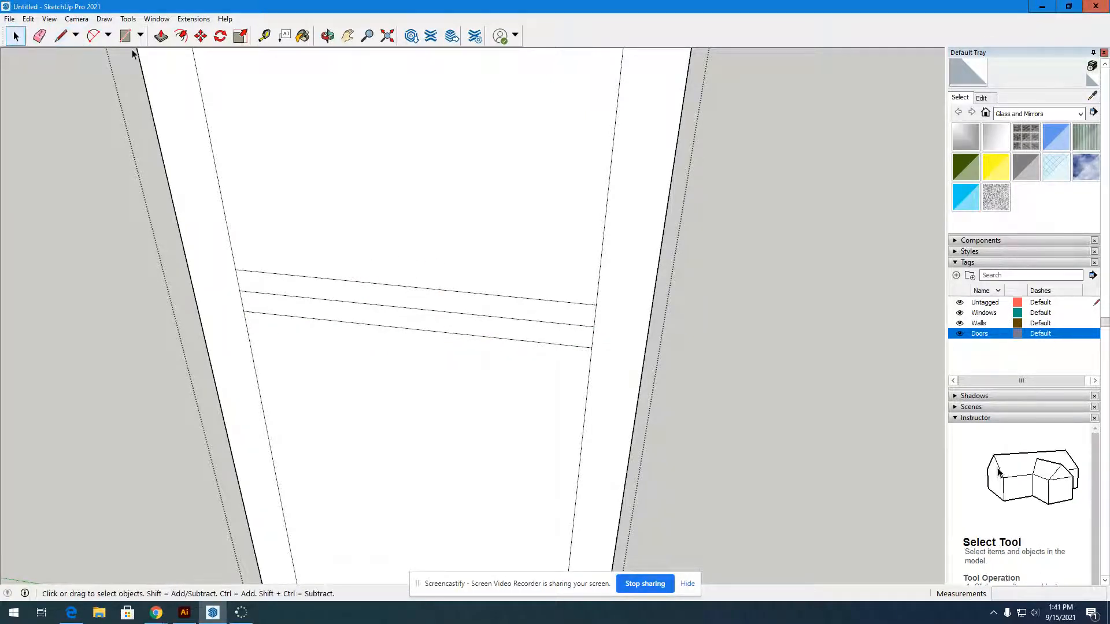
pyautogui.click(327, 302)
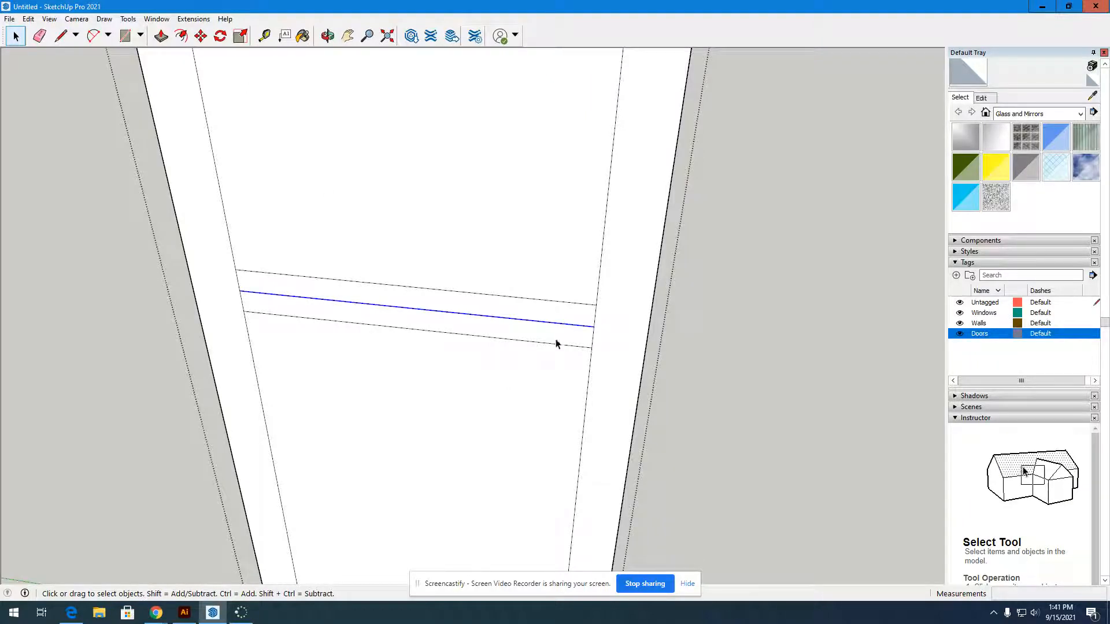
pyautogui.scroll(-4, 422, 337)
pyautogui.scroll(4, 454, 320)
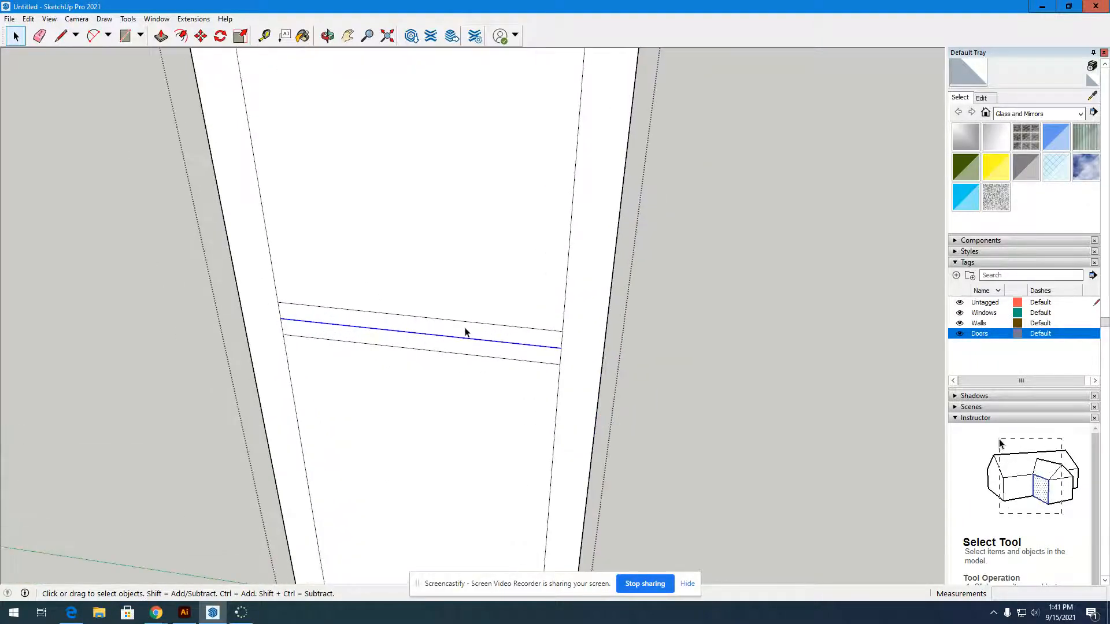
pyautogui.press('Delete')
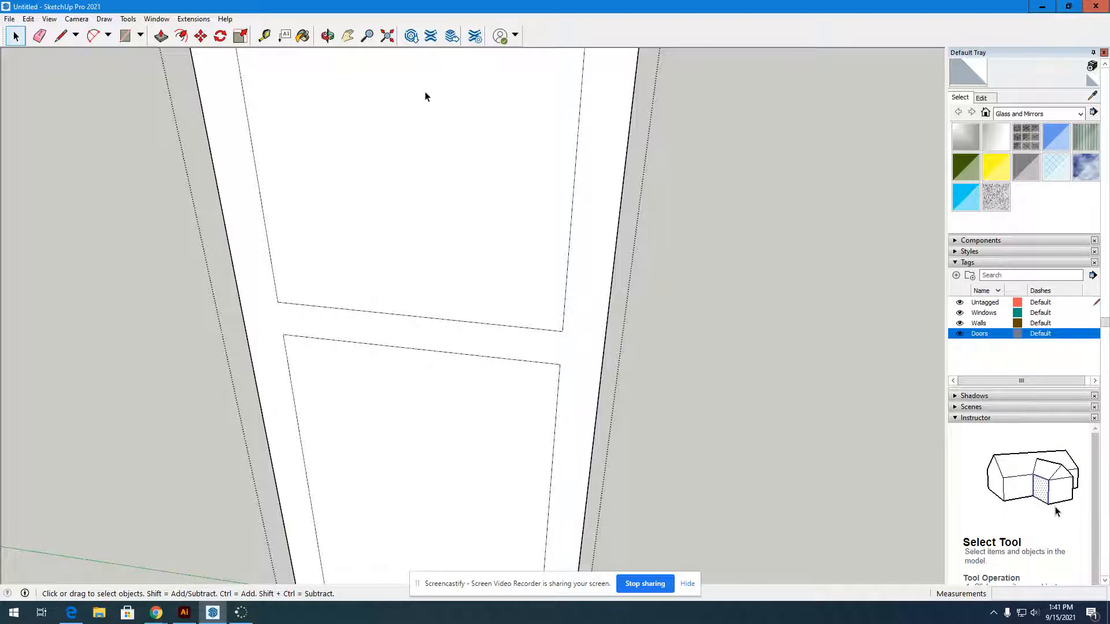
# Push/Pull the lower and the upper panel faces on this side of the door inward by 1/8" each
pyautogui.click(327, 35)
pyautogui.moveTo(570, 248); pyautogui.dragTo(420, 228)
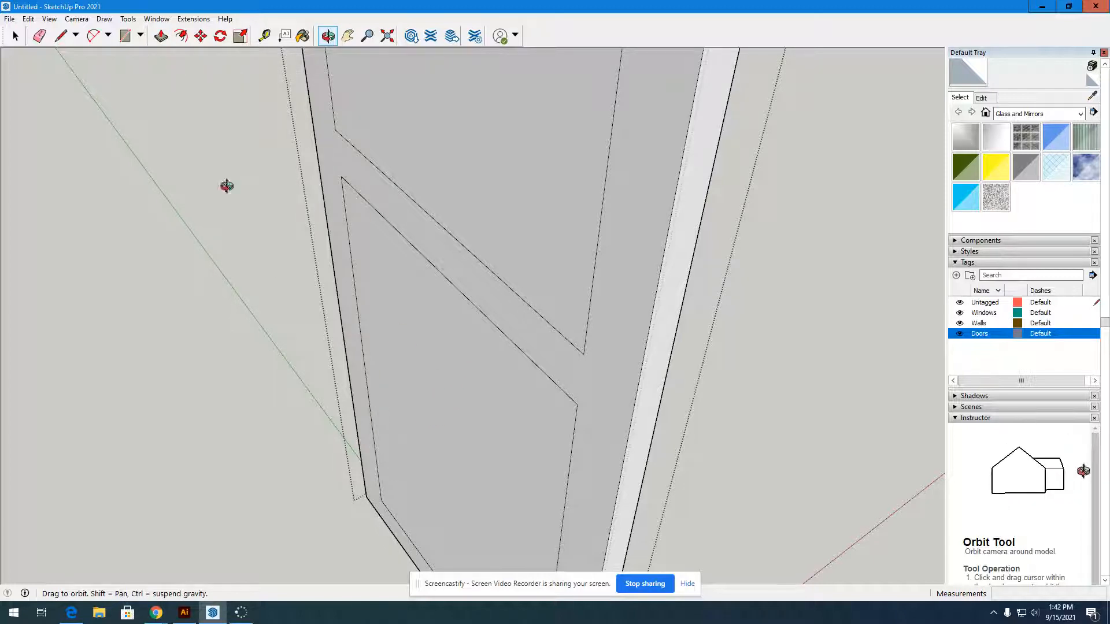
pyautogui.click(161, 36)
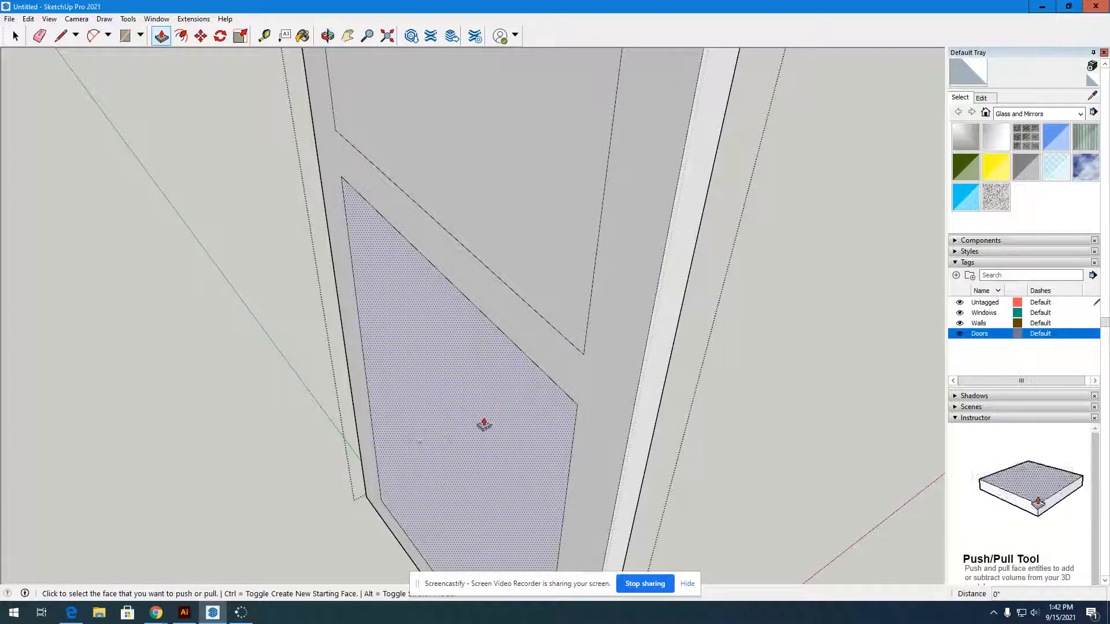
pyautogui.click(405, 448)
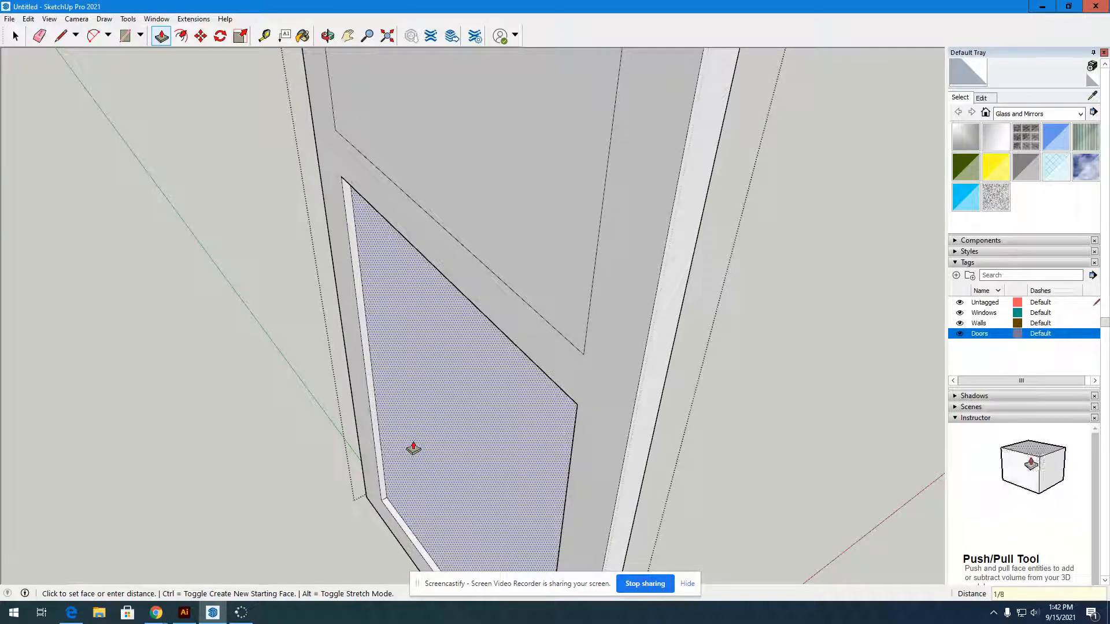
pyautogui.click(414, 448)
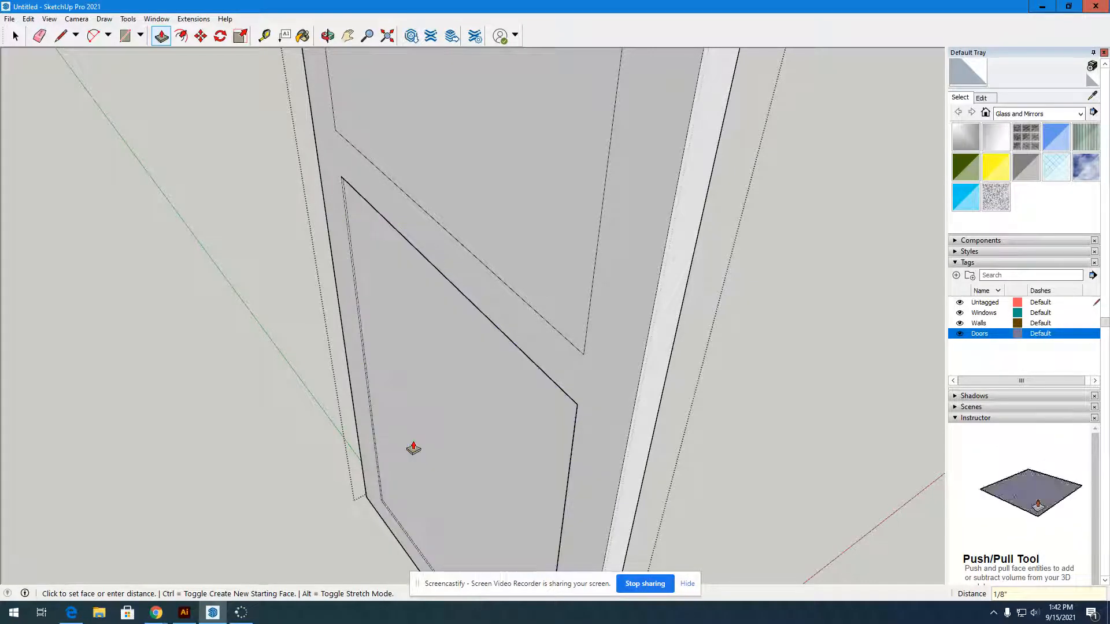
pyautogui.click(399, 129)
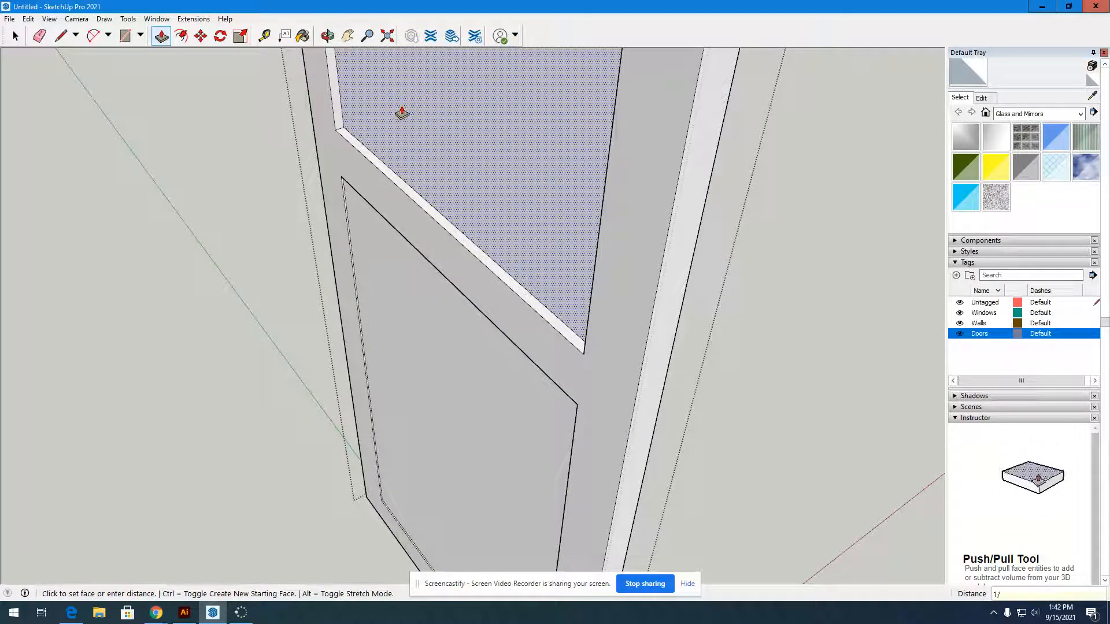
pyautogui.click(402, 114)
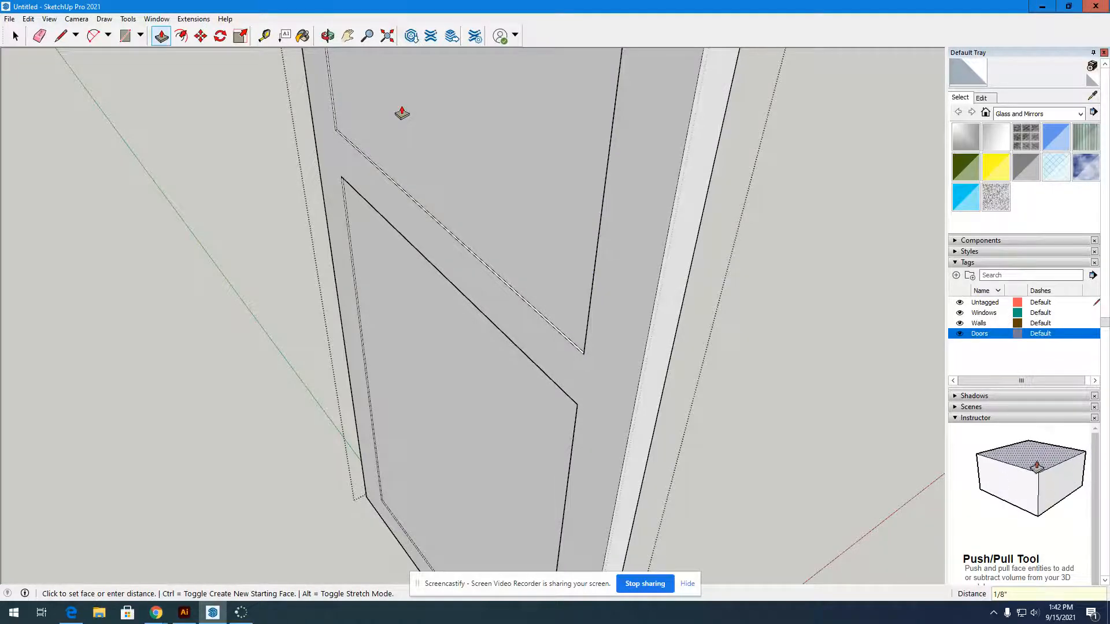
# Inspect the recessed panels on both faces of the door and leave the door group's editing mode
pyautogui.scroll(-8, 471, 439)
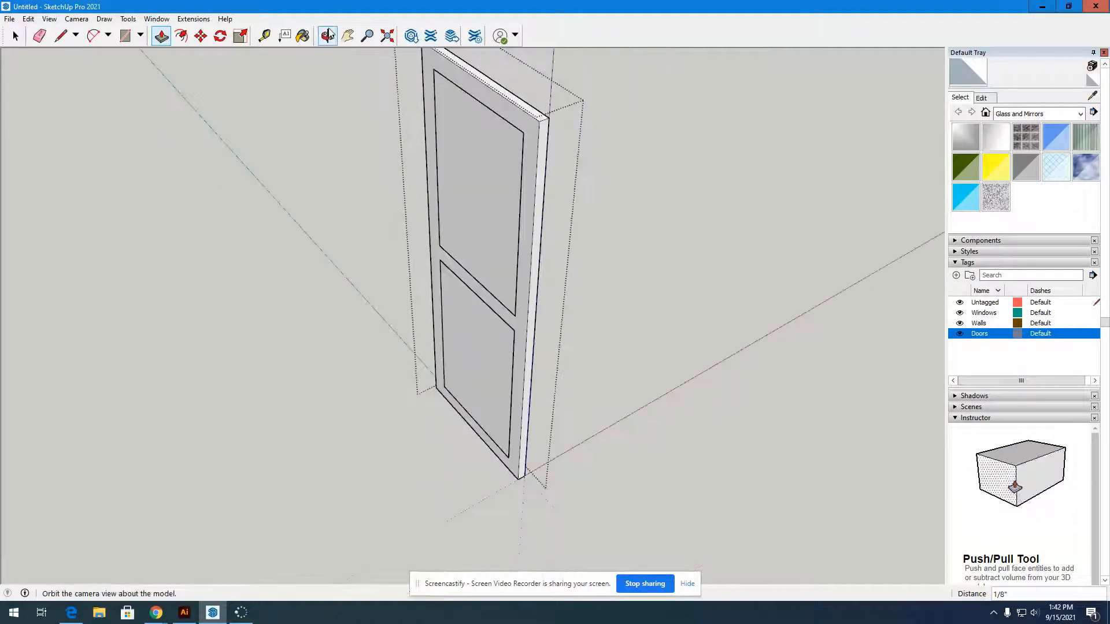
pyautogui.click(328, 35)
pyautogui.moveTo(329, 191); pyautogui.dragTo(513, 138)
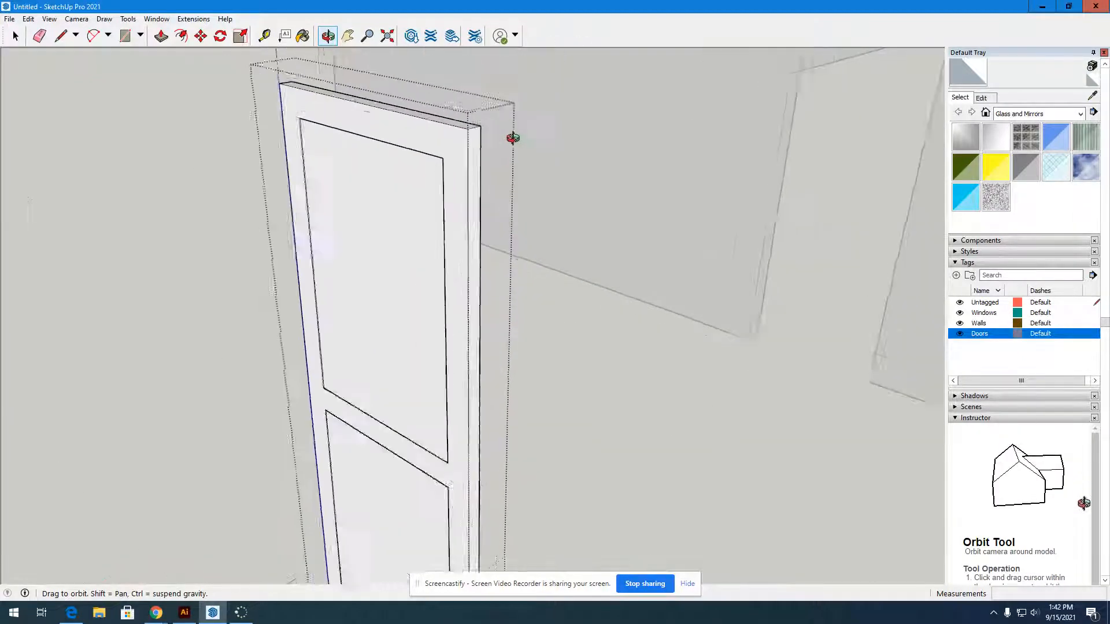
pyautogui.scroll(-3, 512, 138)
pyautogui.click(16, 36)
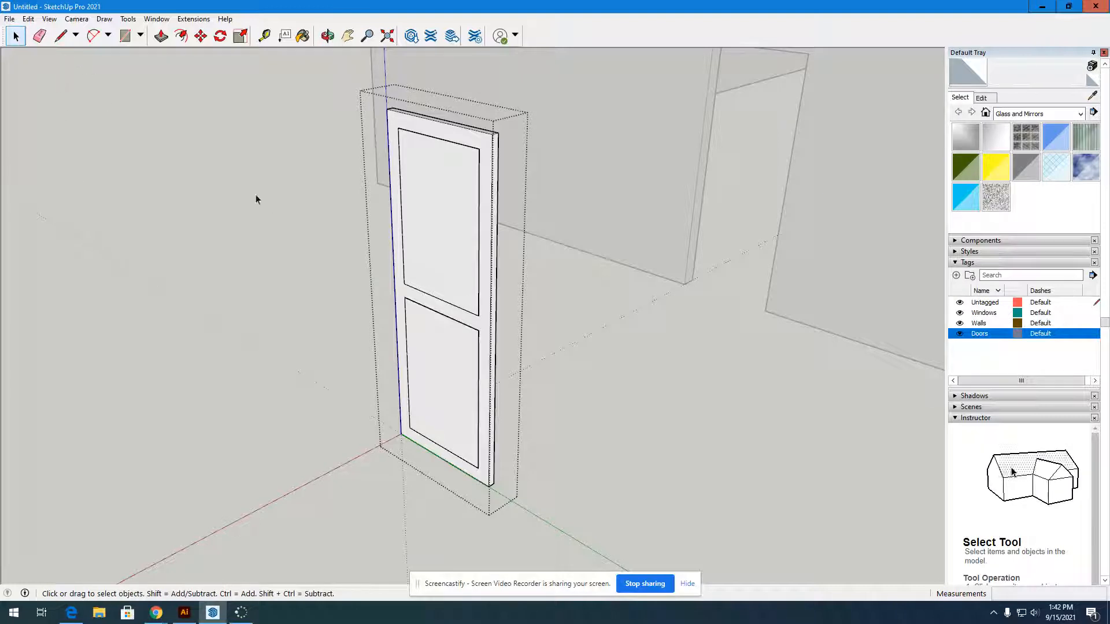
pyautogui.click(228, 193)
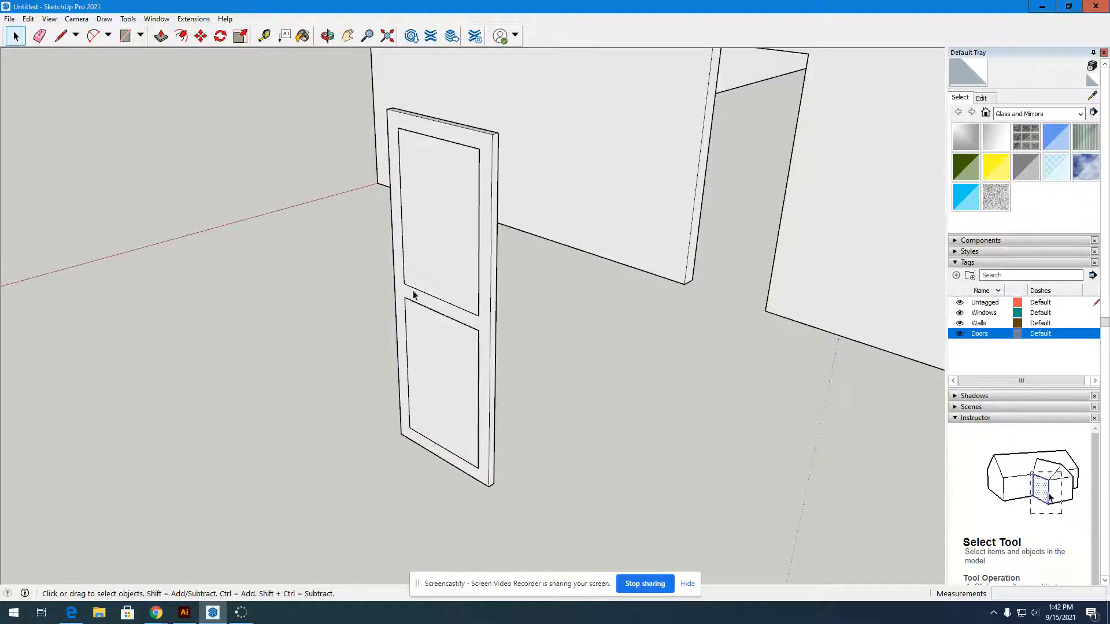
pyautogui.scroll(-8, 332, 426)
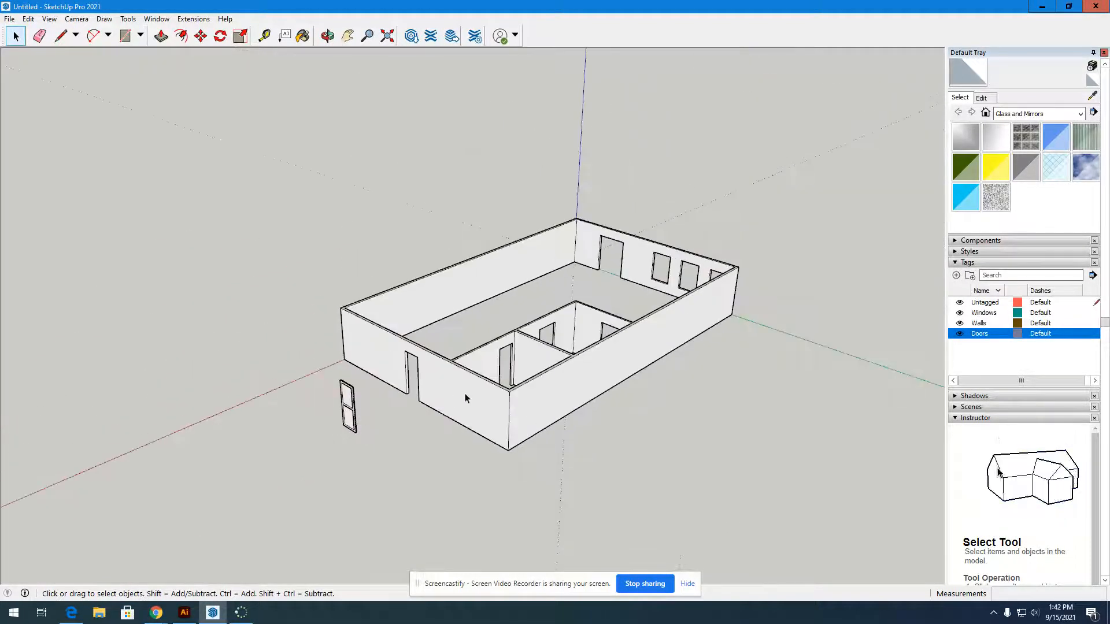
pyautogui.click(455, 383)
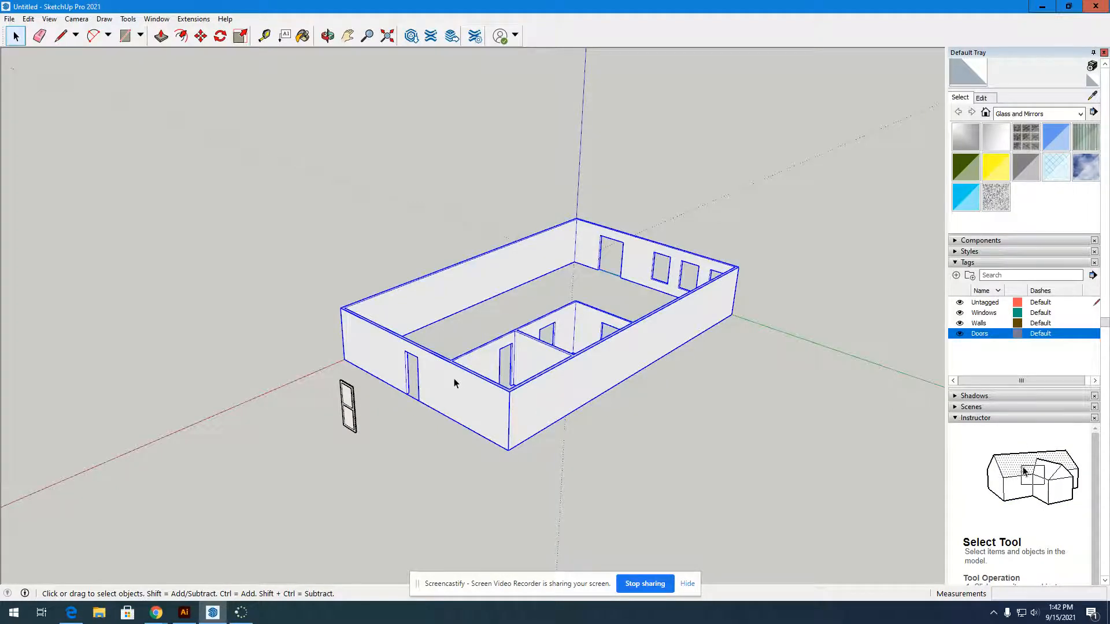
pyautogui.scroll(2, 454, 383)
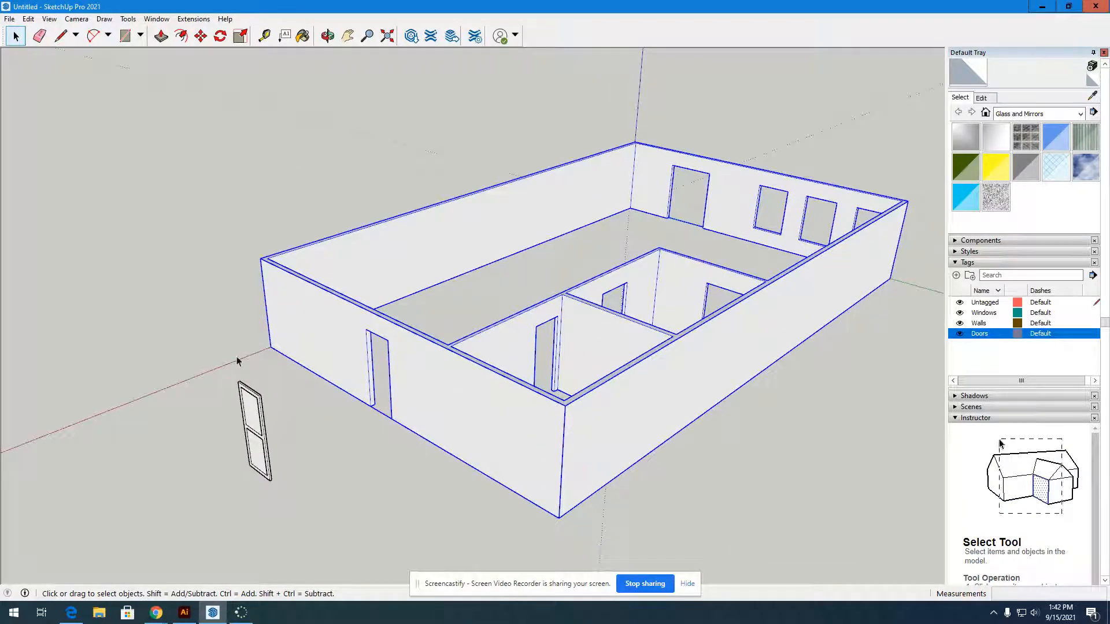
pyautogui.click(366, 465)
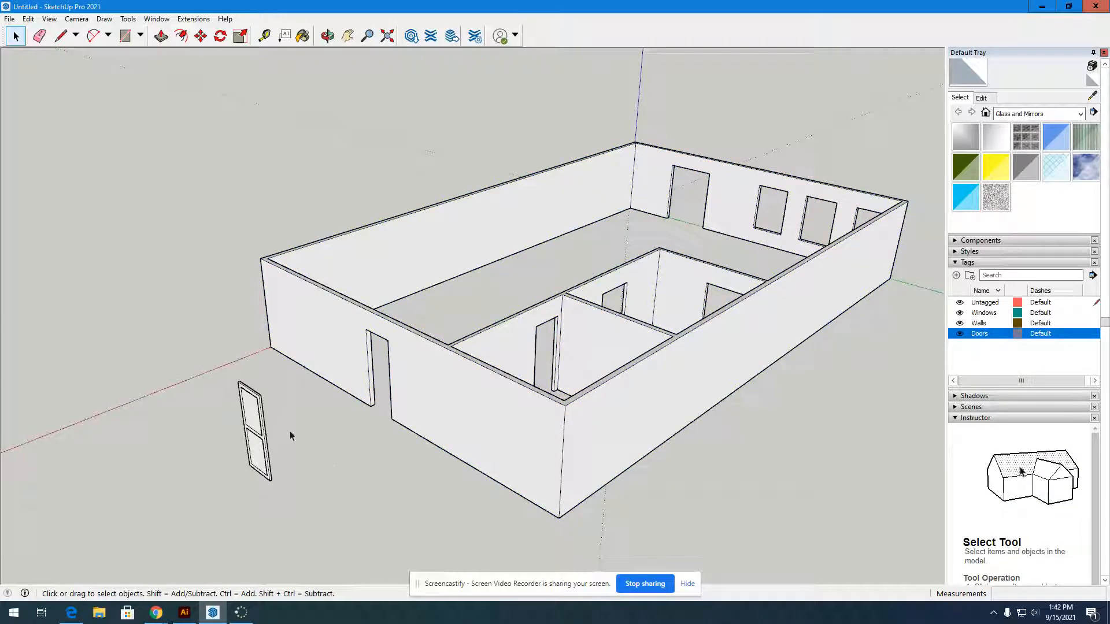
# Assign the freestanding door group to the Doors tag in its entity information
pyautogui.click(251, 410)
pyautogui.scroll(5, 243, 437)
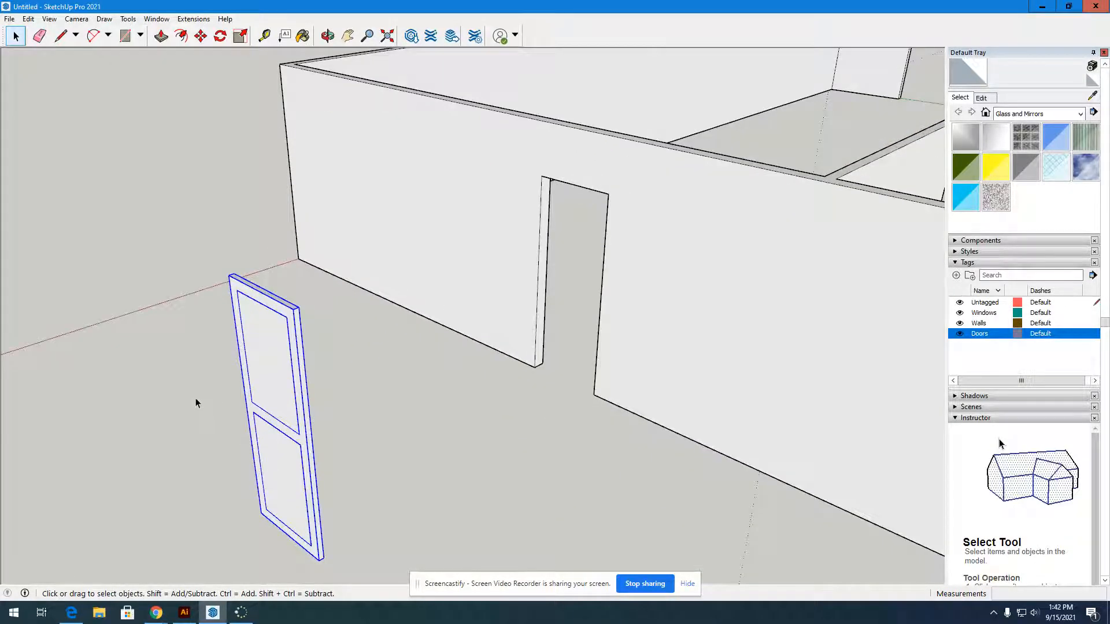
pyautogui.scroll(-4, 466, 230)
pyautogui.scroll(3, 286, 329)
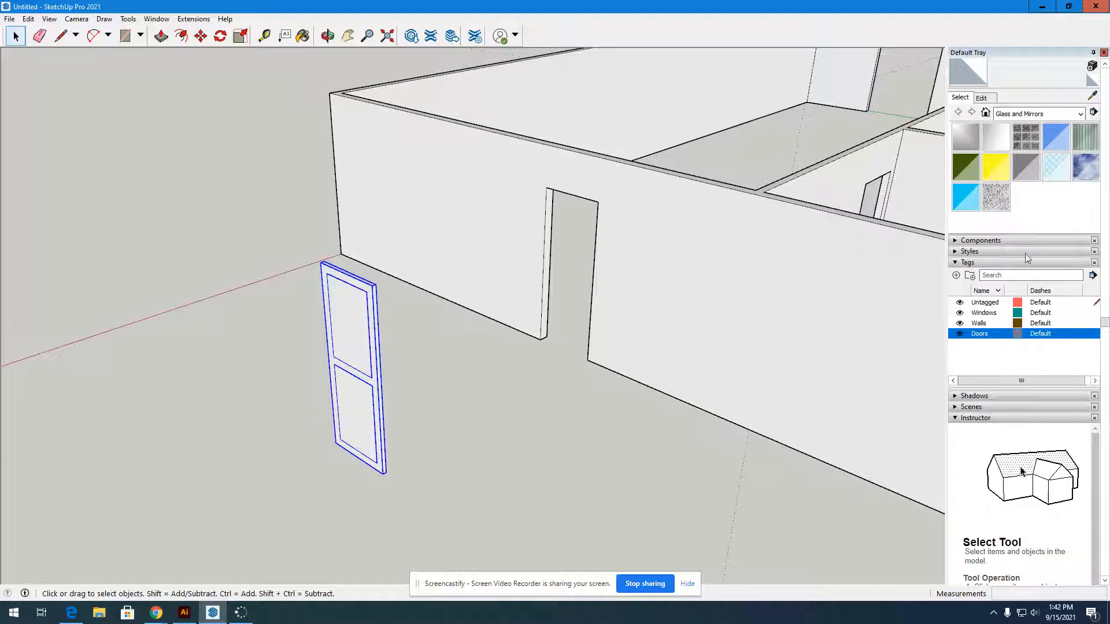
pyautogui.scroll(3, 1027, 255)
pyautogui.rightClick(347, 293)
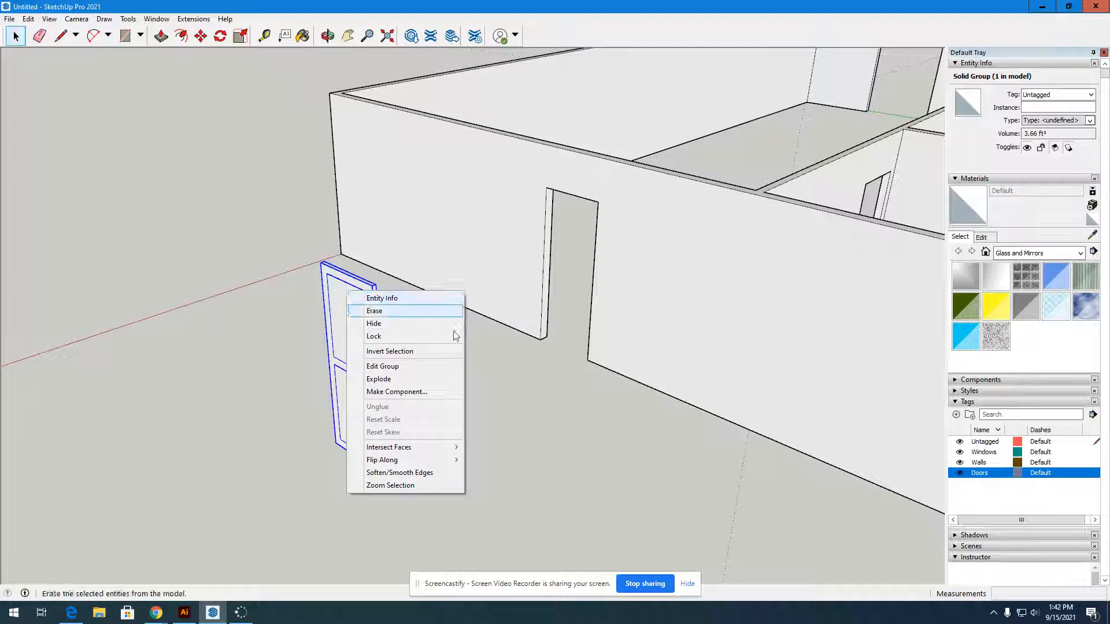
pyautogui.click(570, 328)
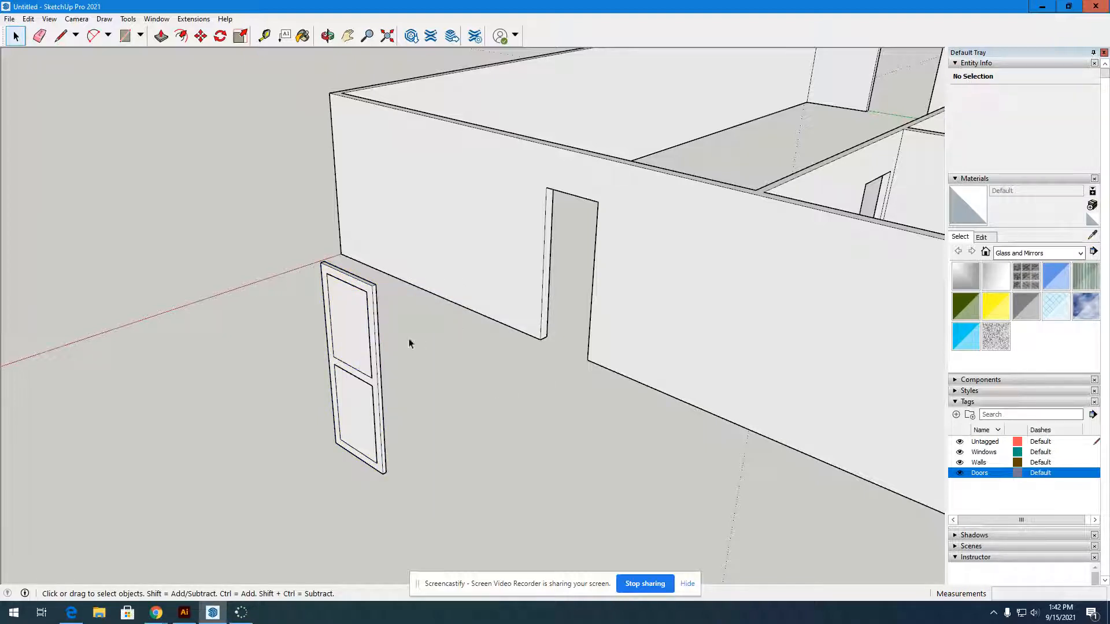
pyautogui.click(352, 317)
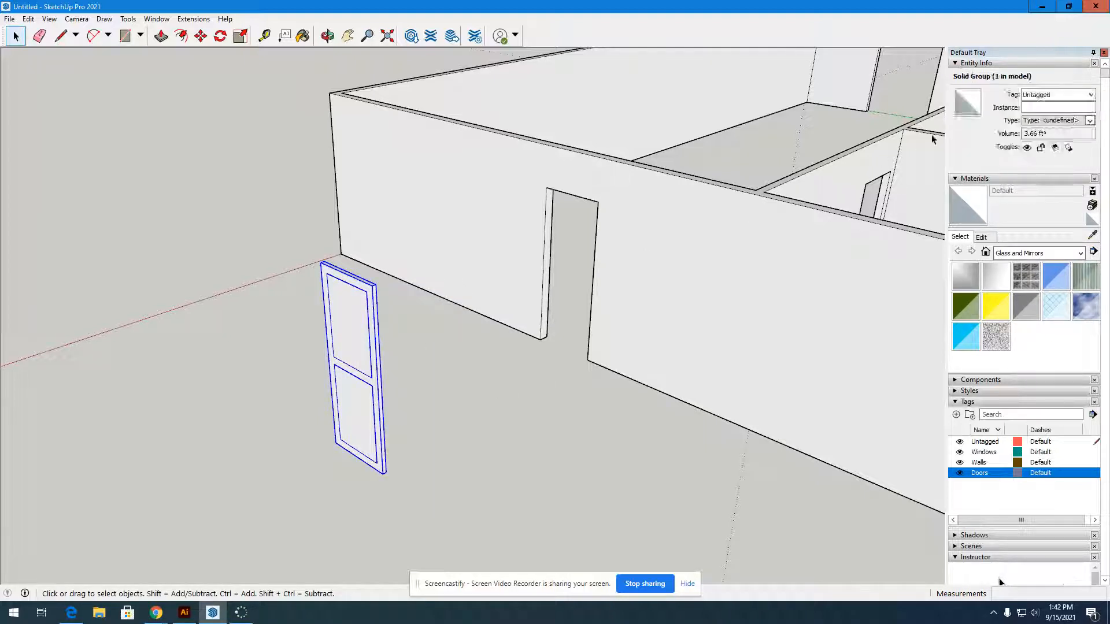
pyautogui.click(1070, 95)
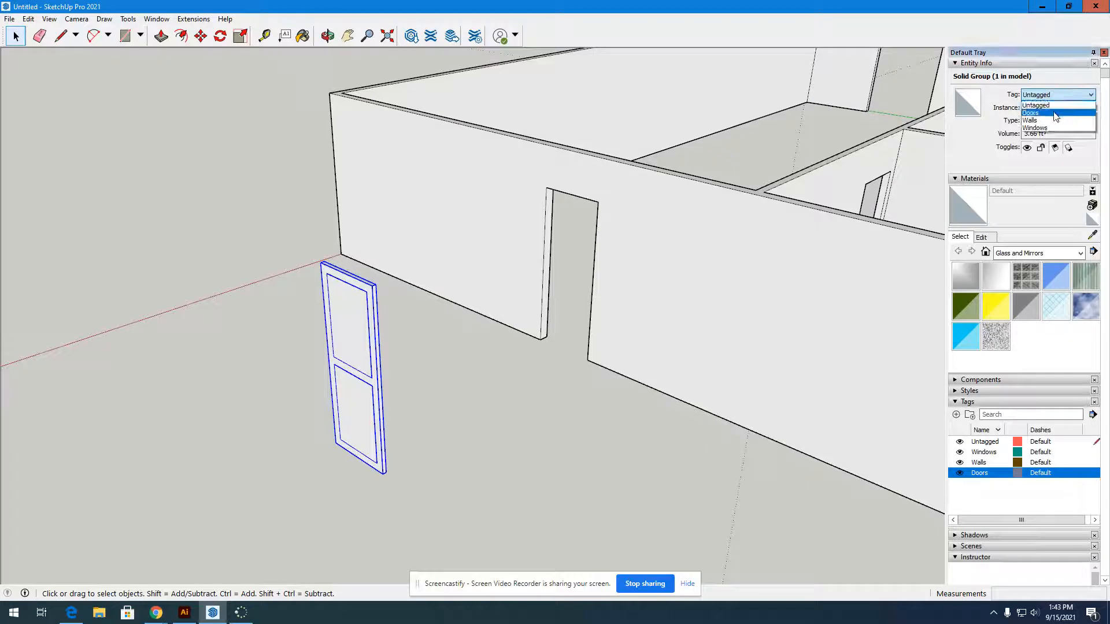
pyautogui.click(1054, 113)
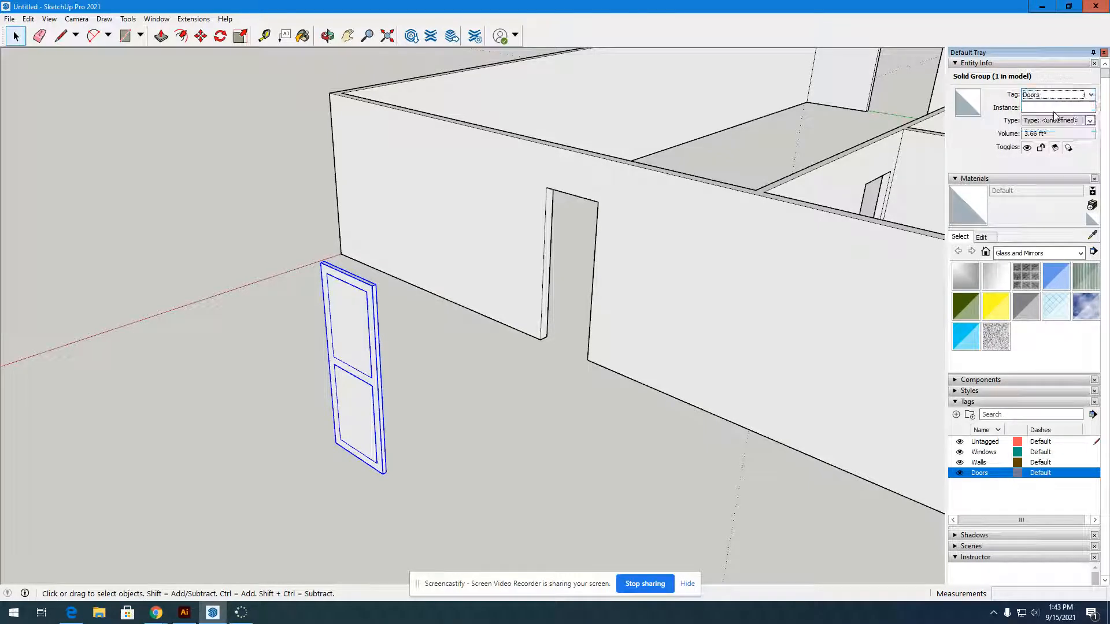
# Hide the Doors tag and show it again to check that it controls the door group
pyautogui.click(959, 473)
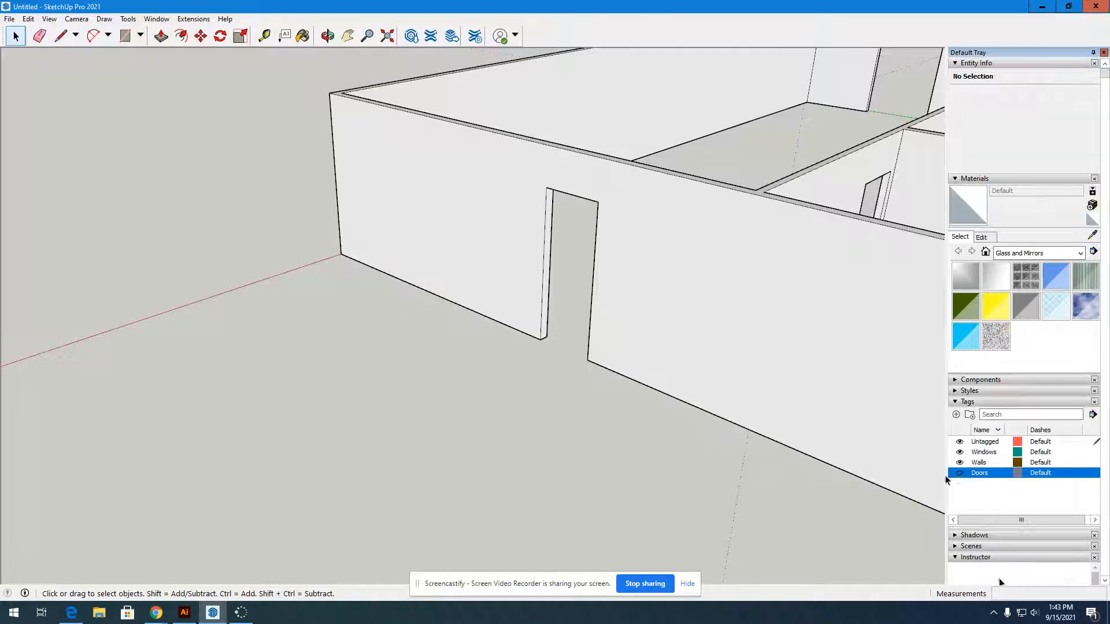
pyautogui.click(961, 473)
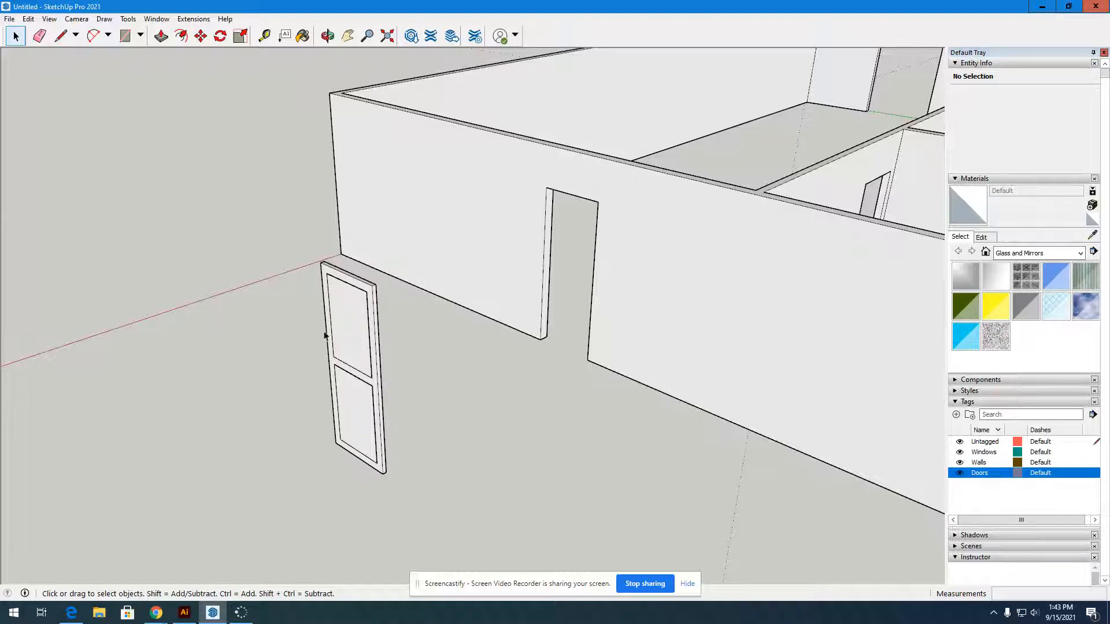
pyautogui.scroll(4, 316, 364)
pyautogui.scroll(-3, 447, 339)
pyautogui.scroll(3, 379, 270)
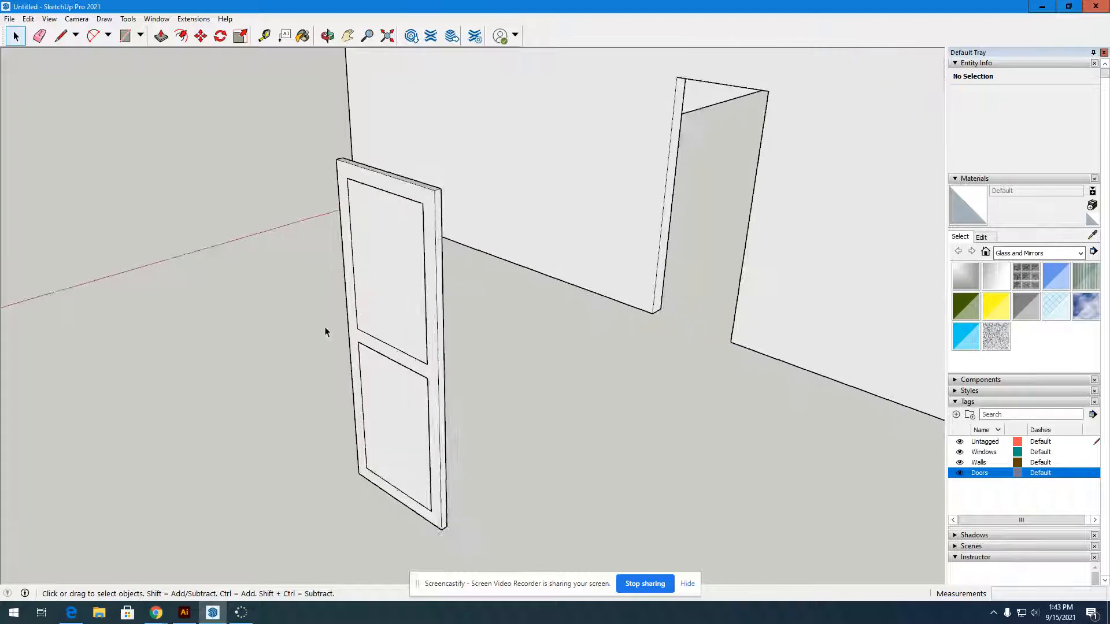
# Open the freestanding paneled door group for editing
pyautogui.scroll(-2, 364, 320)
pyautogui.scroll(2, 387, 321)
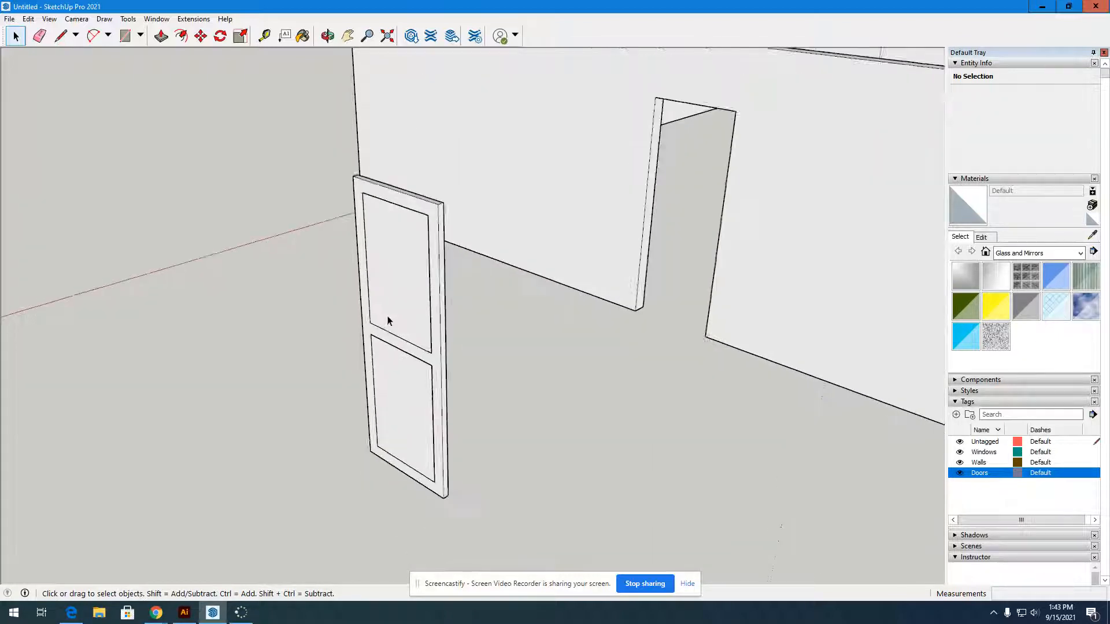
pyautogui.click(403, 289)
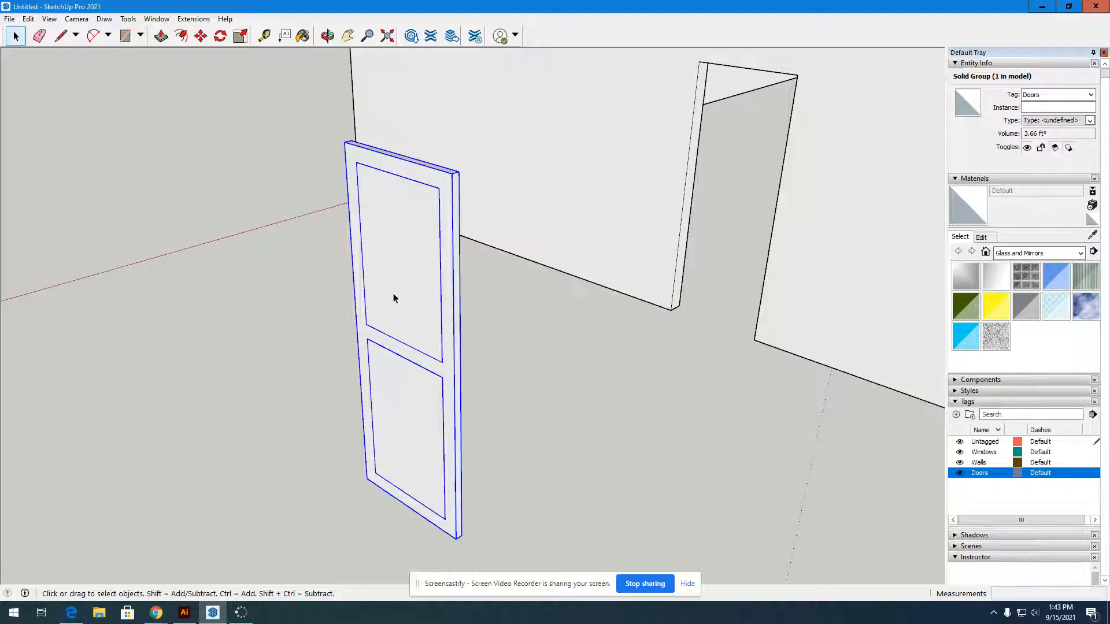
pyautogui.doubleClick(394, 298)
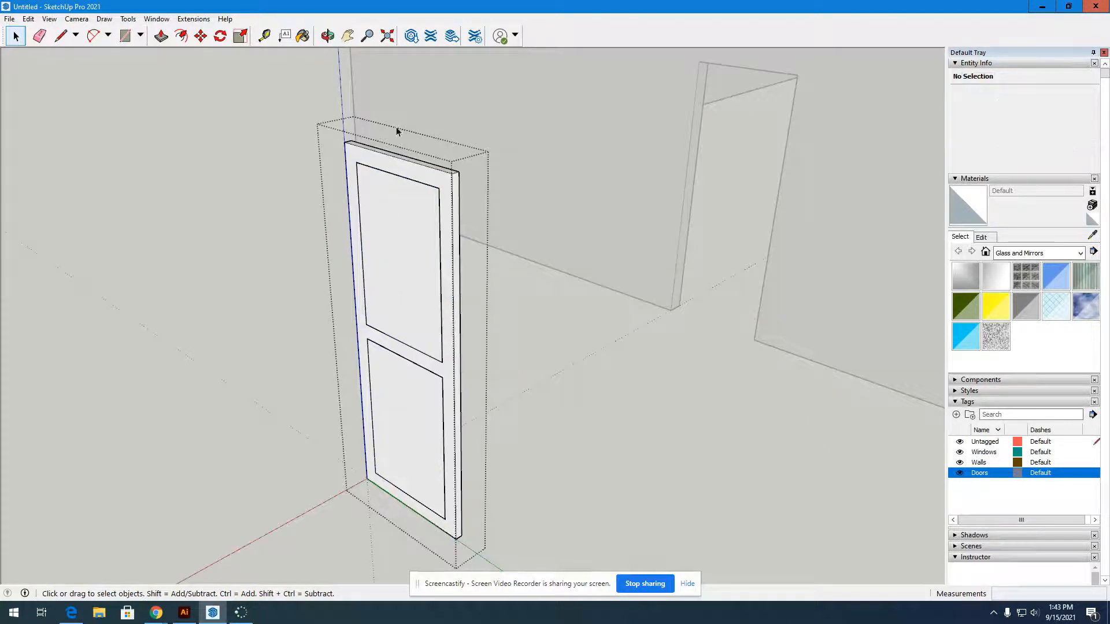
# Search 3D Warehouse for "Door knob"
pyautogui.click(411, 36)
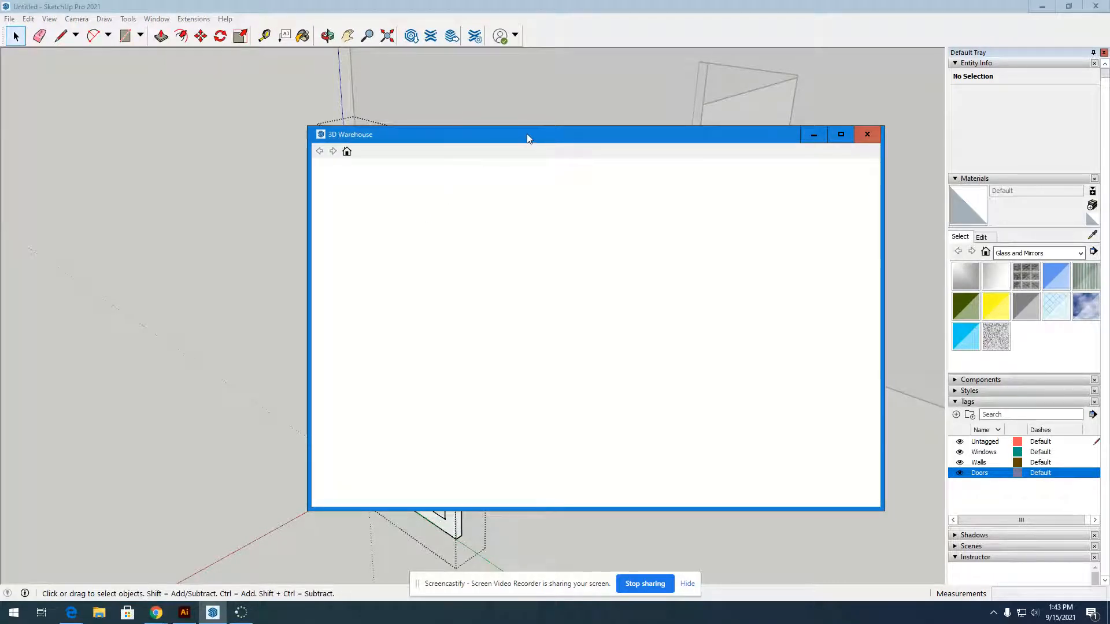
pyautogui.moveTo(528, 138); pyautogui.dragTo(460, 126)
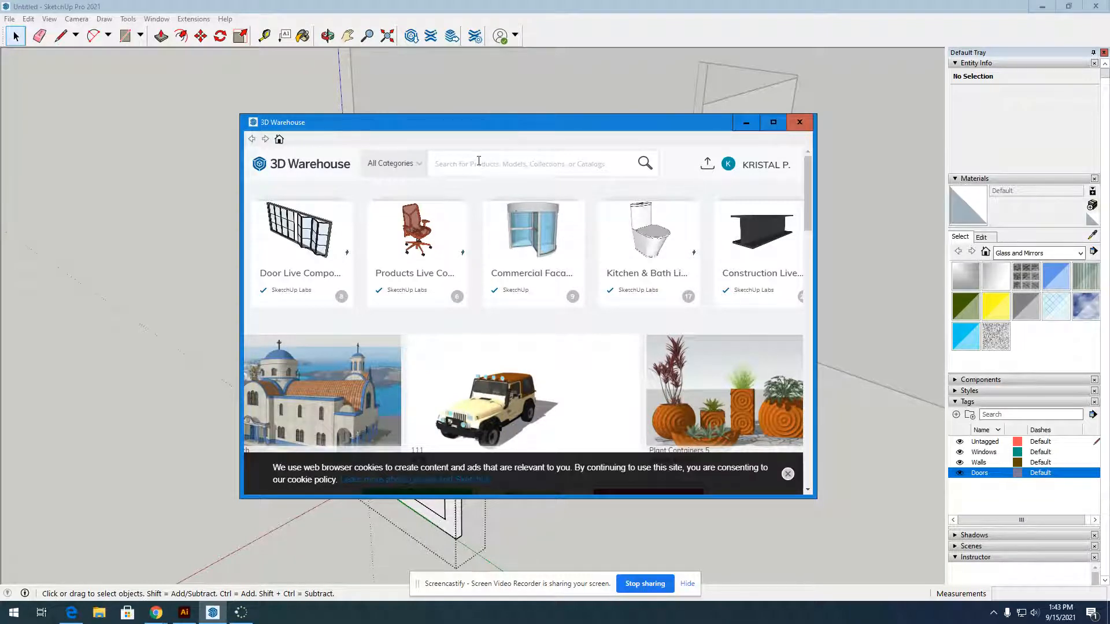
pyautogui.write('Door')
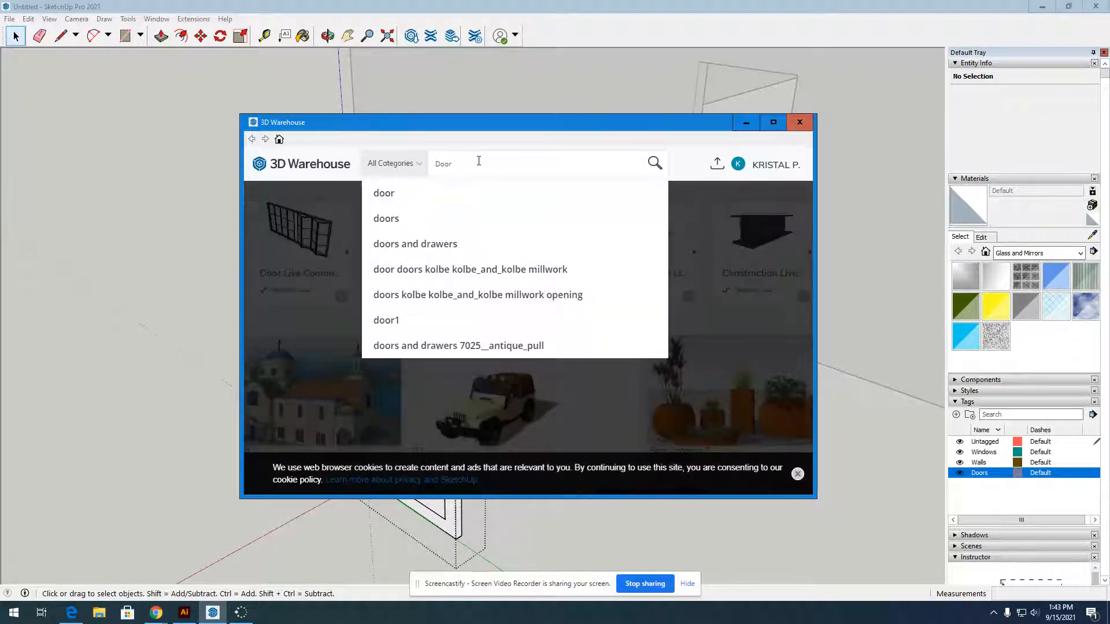
pyautogui.write(' knob')
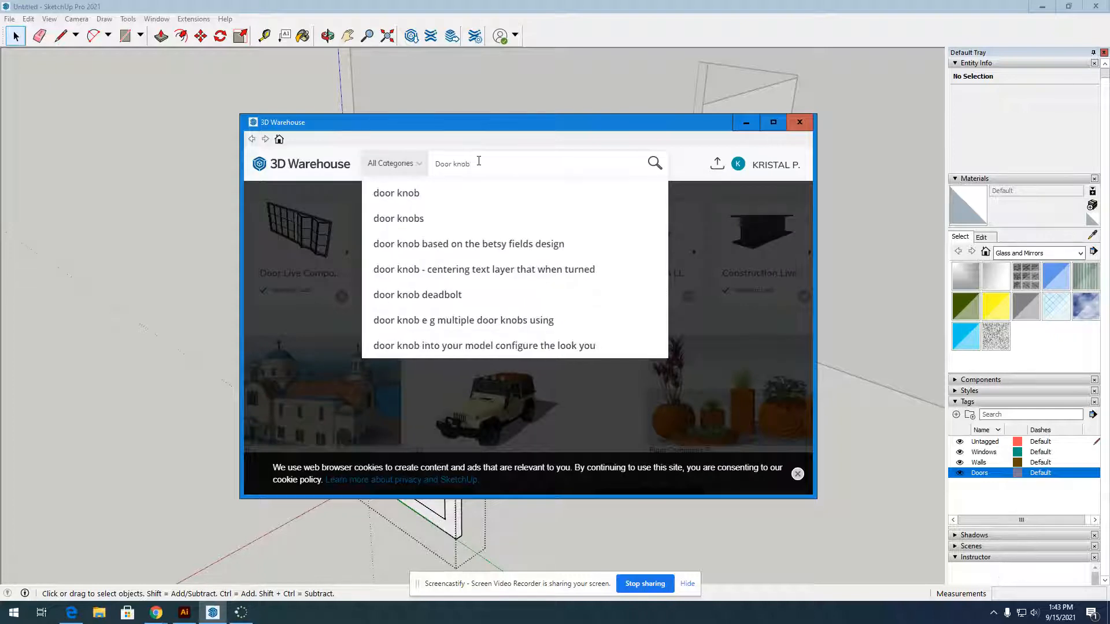
pyautogui.press('Return')
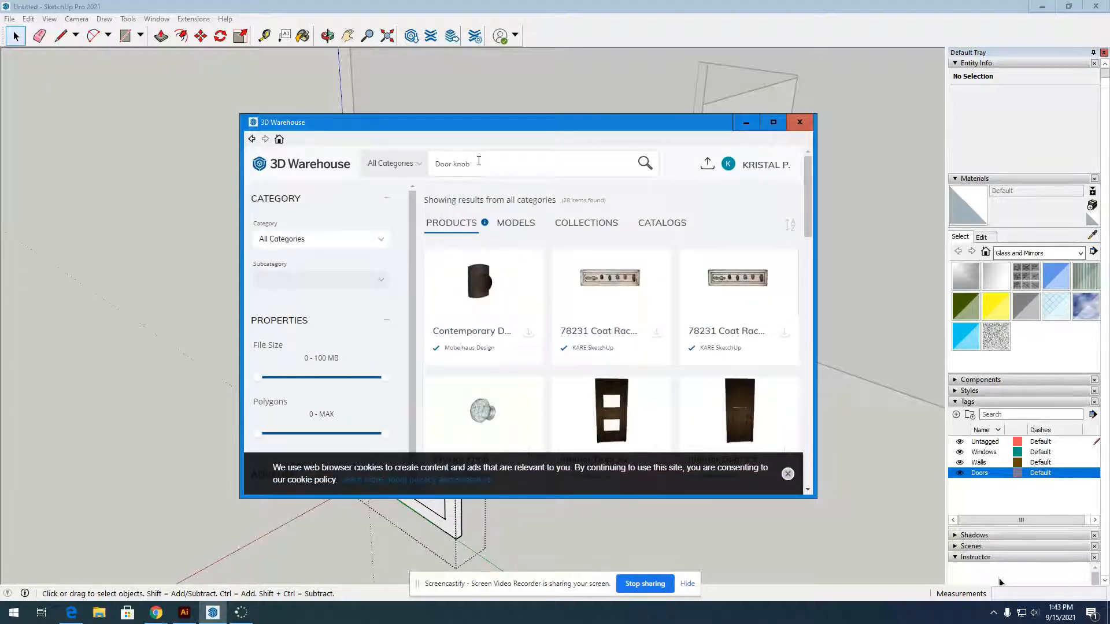
# Dismiss the cookie notice, limit the door knob results to Models and browse them
pyautogui.click(787, 474)
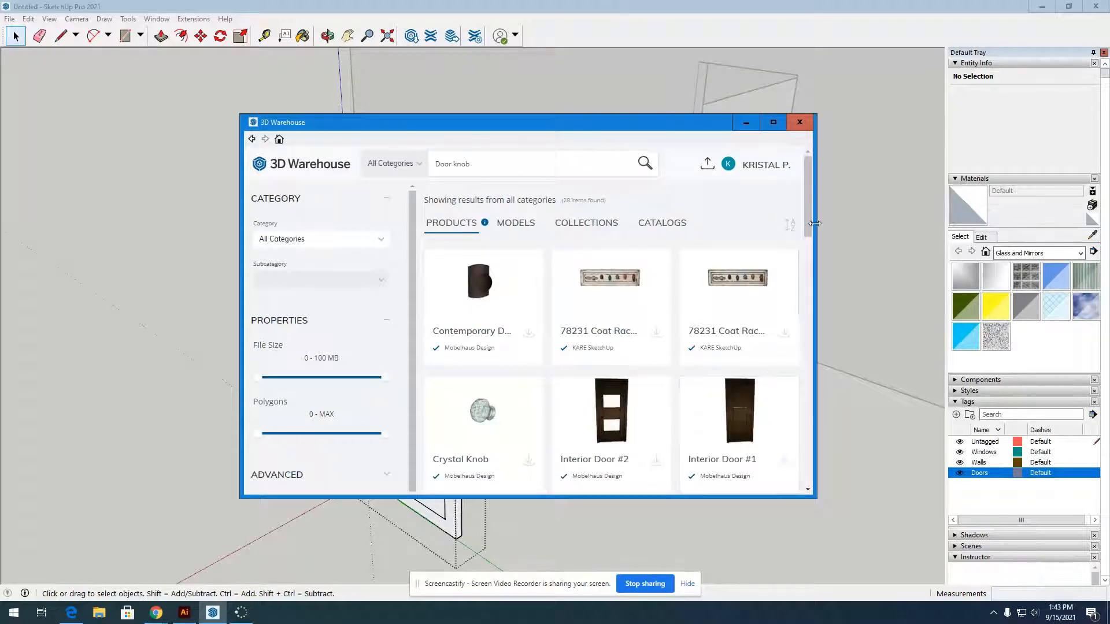
pyautogui.moveTo(809, 227); pyautogui.dragTo(809, 183)
pyautogui.click(510, 230)
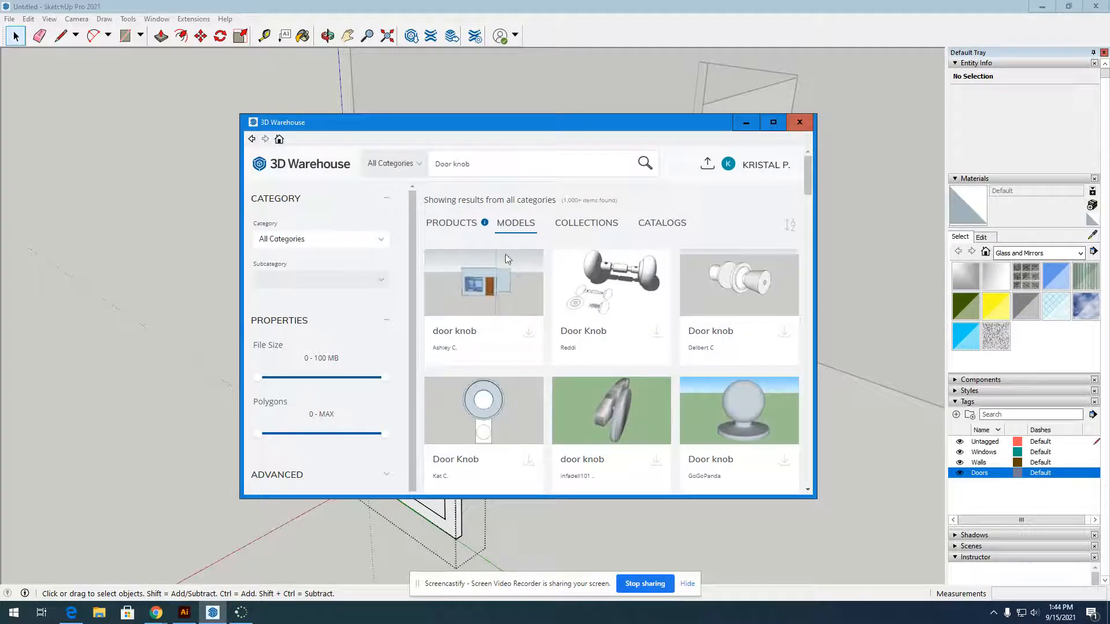
pyautogui.moveTo(812, 182)
pyautogui.mouseDown()
pyautogui.moveTo(807, 275)
pyautogui.moveTo(811, 165)
pyautogui.mouseUp()
pyautogui.scroll(-3, 761, 265)
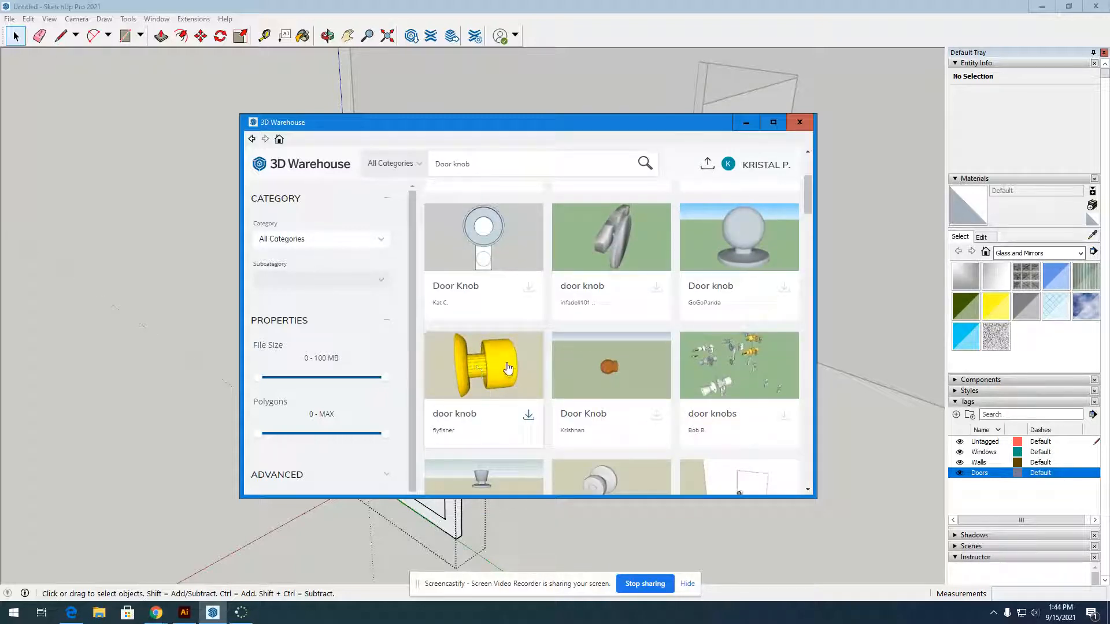
pyautogui.scroll(3, 518, 381)
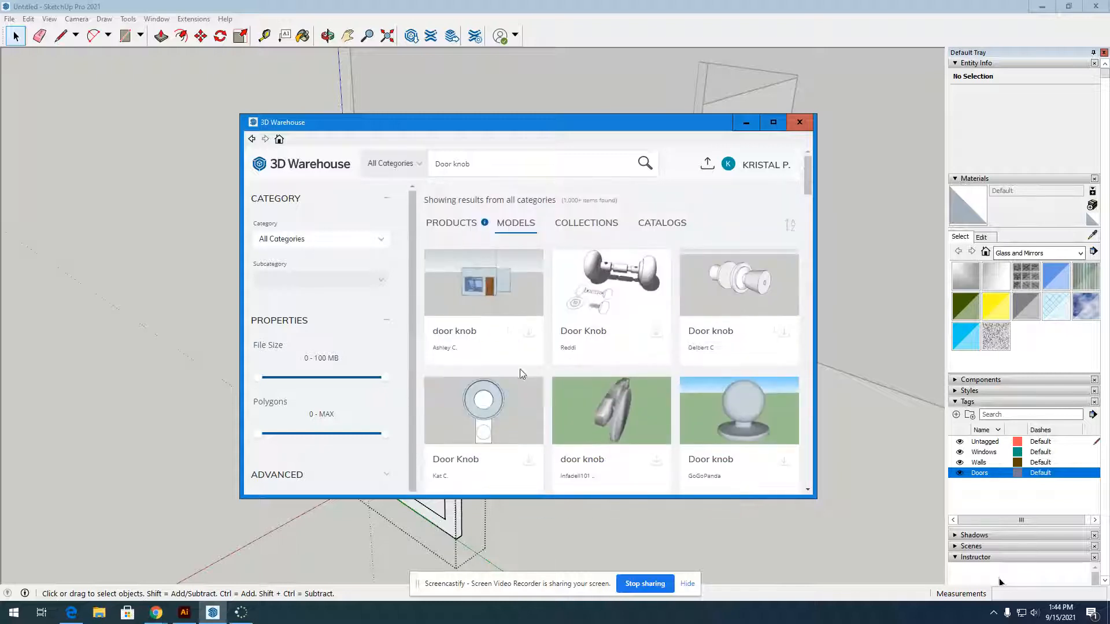
# Load the plain two-sided "Door knob" directly into the model and place it on the open ground beside the building
pyautogui.click(784, 336)
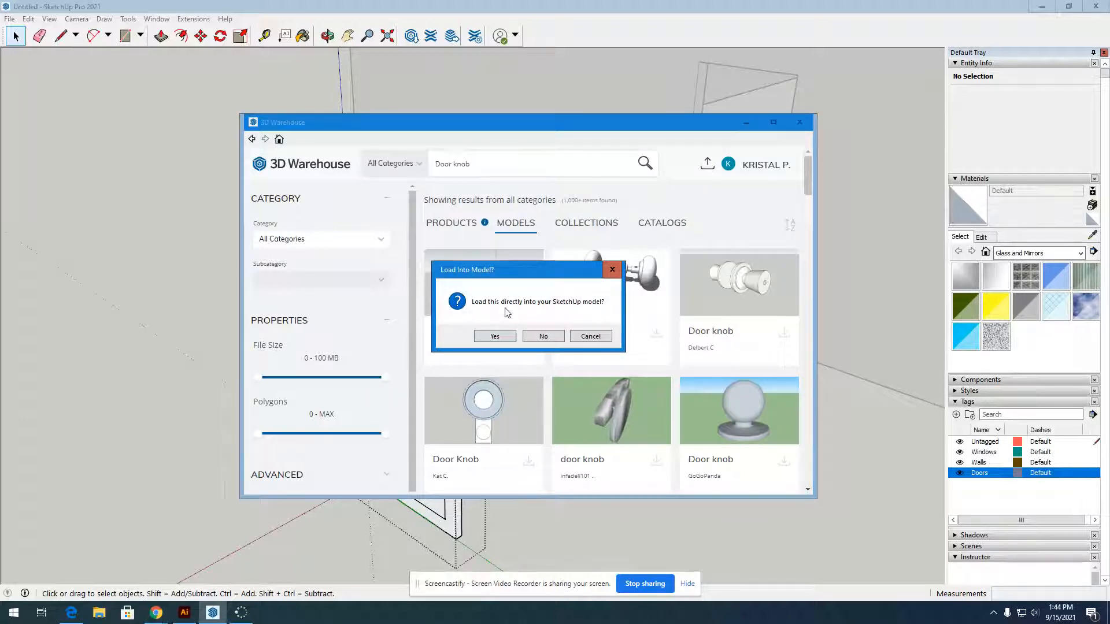
pyautogui.click(496, 336)
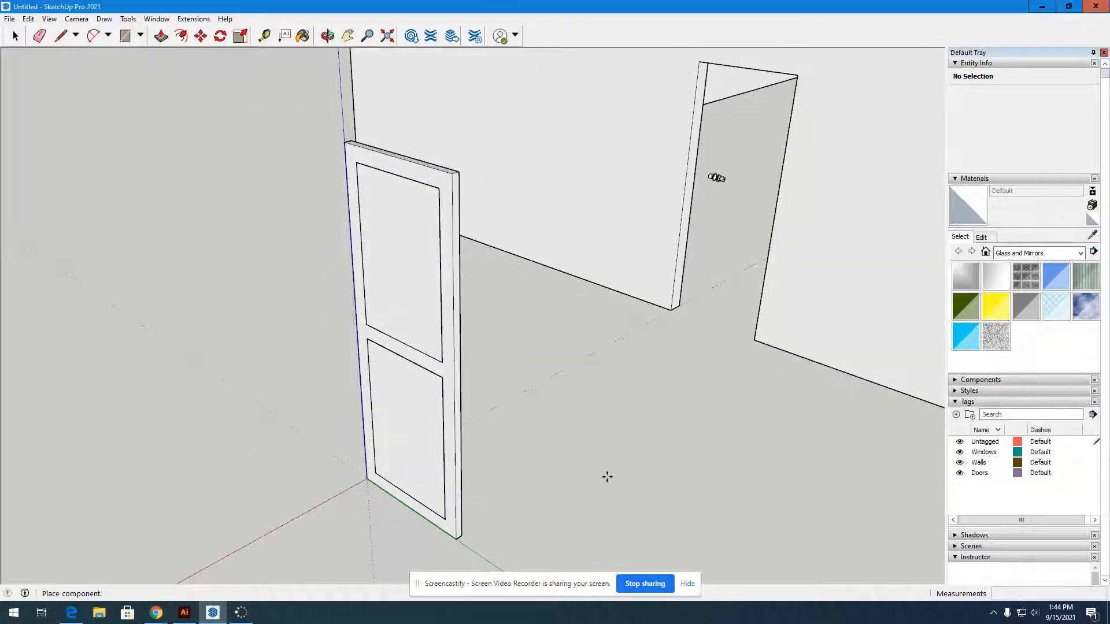
pyautogui.scroll(-6, 582, 521)
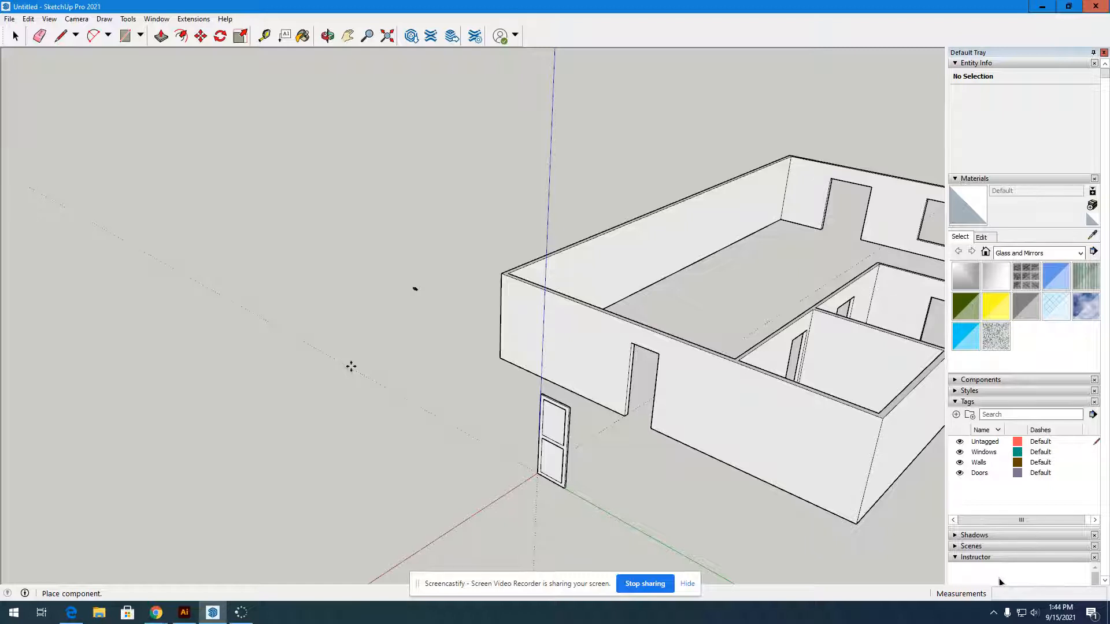
pyautogui.scroll(-4, 429, 385)
pyautogui.scroll(4, 502, 378)
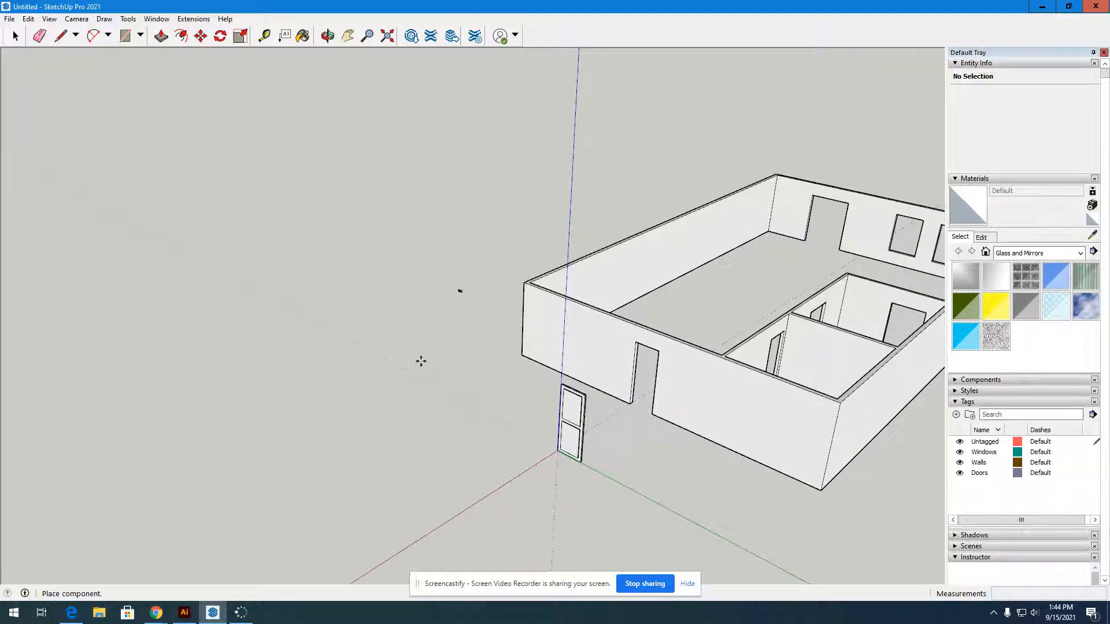
pyautogui.click(388, 362)
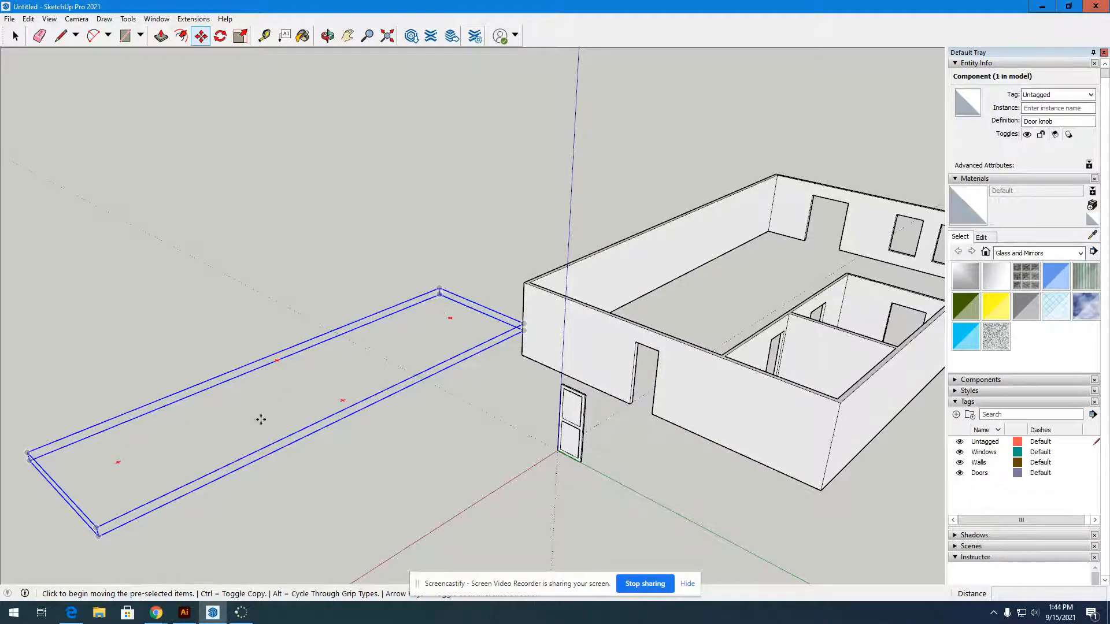
# Move the door knob component by a point between its two plates to just beside the freestanding door's open vertical edge
pyautogui.scroll(6, 438, 289)
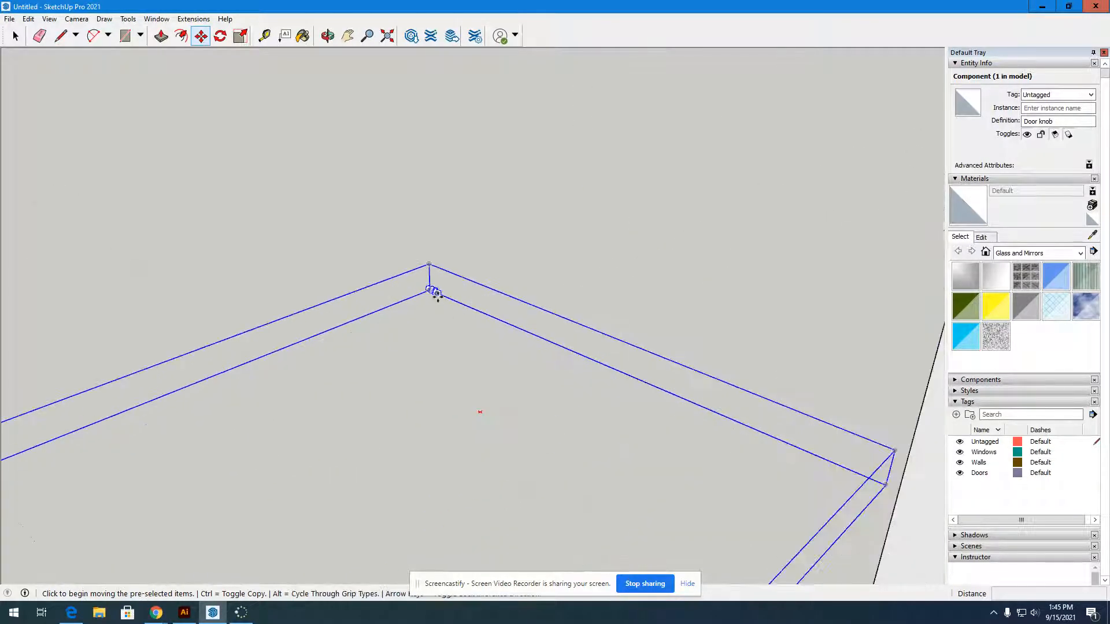
pyautogui.scroll(-10, 438, 294)
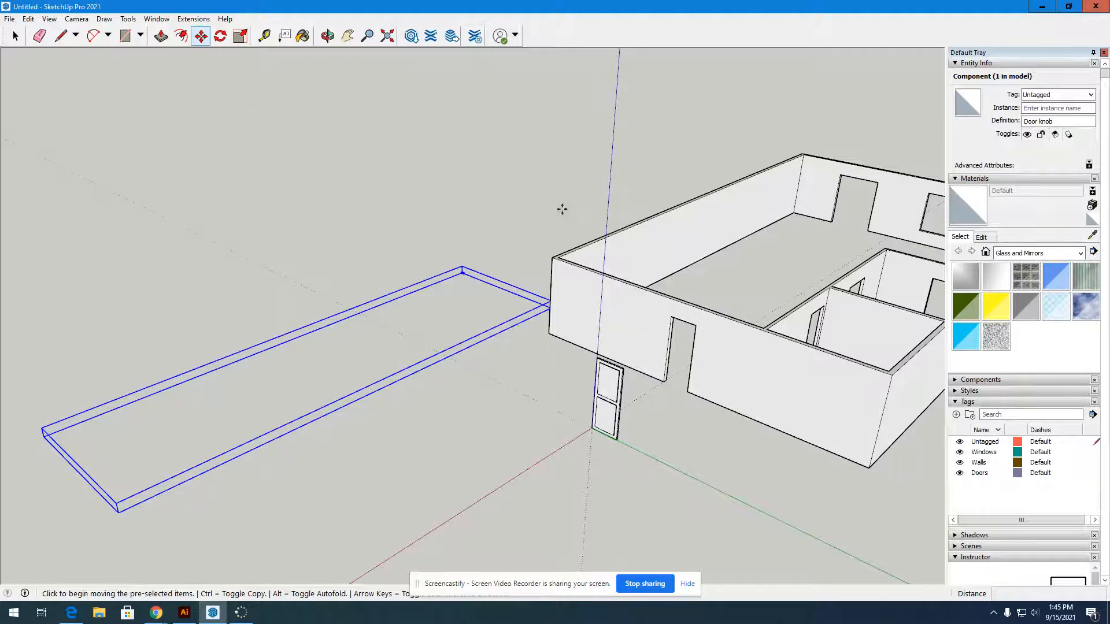
pyautogui.scroll(15, 496, 285)
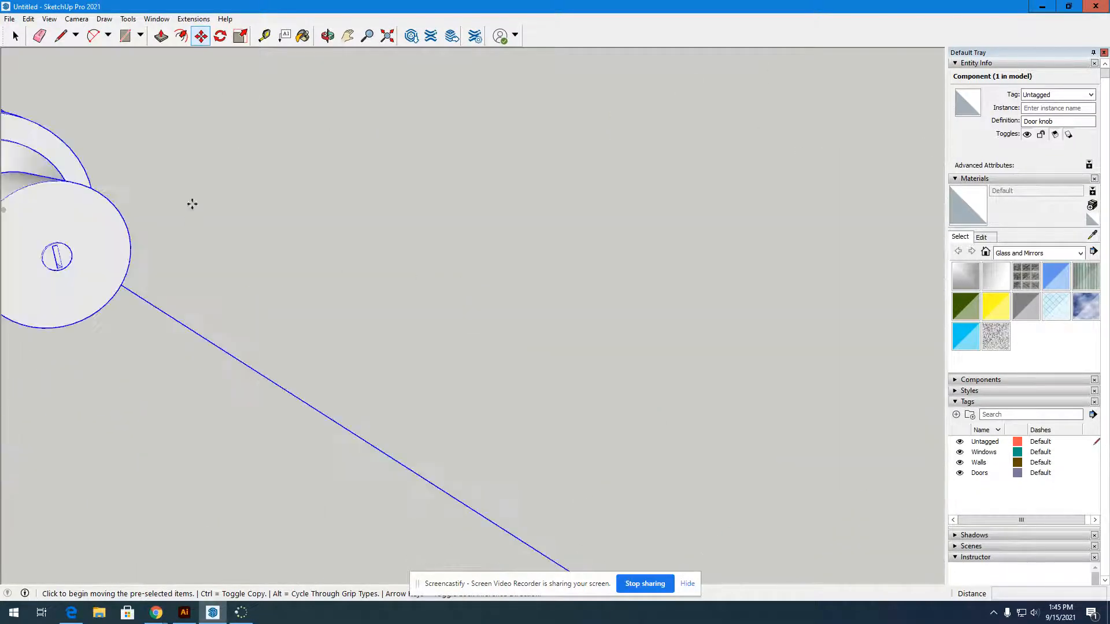
pyautogui.scroll(-6, 586, 261)
pyautogui.scroll(5, 453, 230)
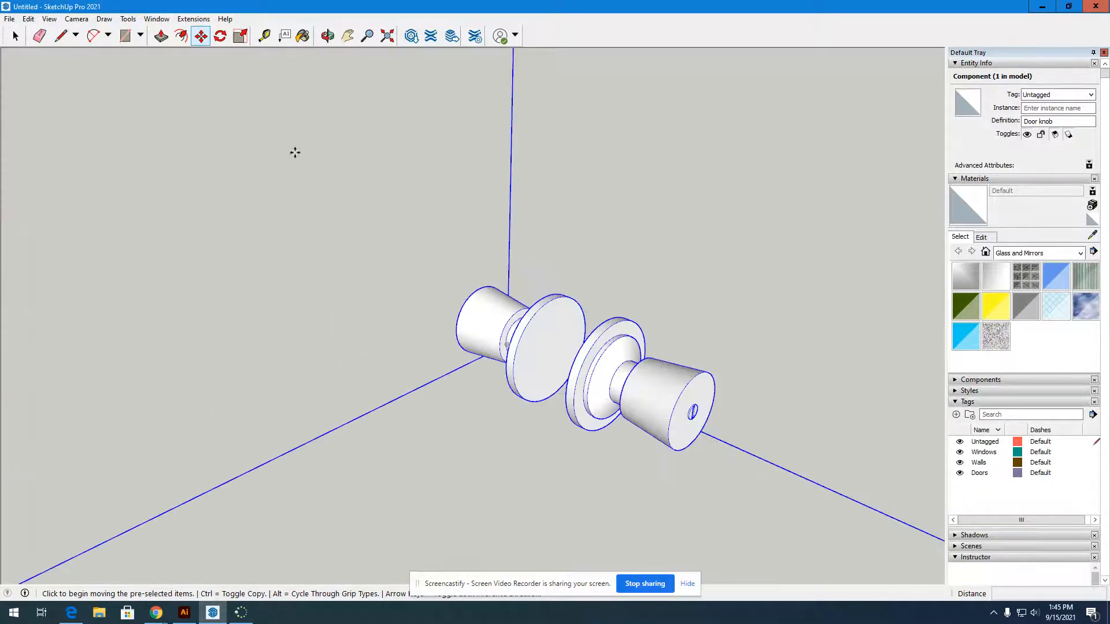
pyautogui.click(201, 37)
pyautogui.click(596, 337)
pyautogui.scroll(-8, 527, 252)
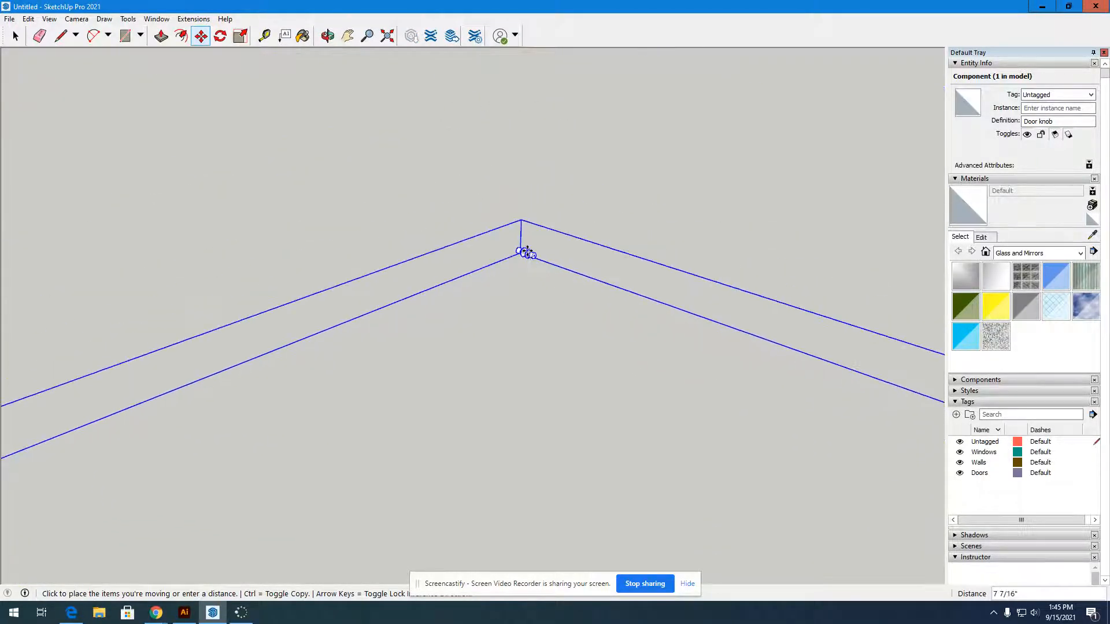
pyautogui.scroll(-5, 527, 252)
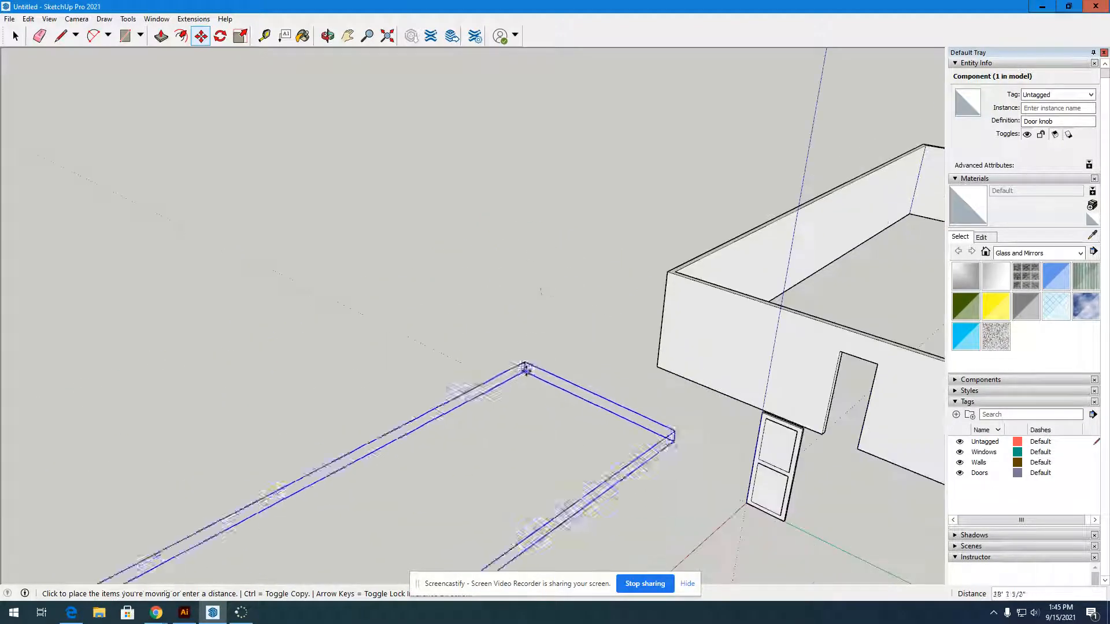
pyautogui.scroll(10, 775, 497)
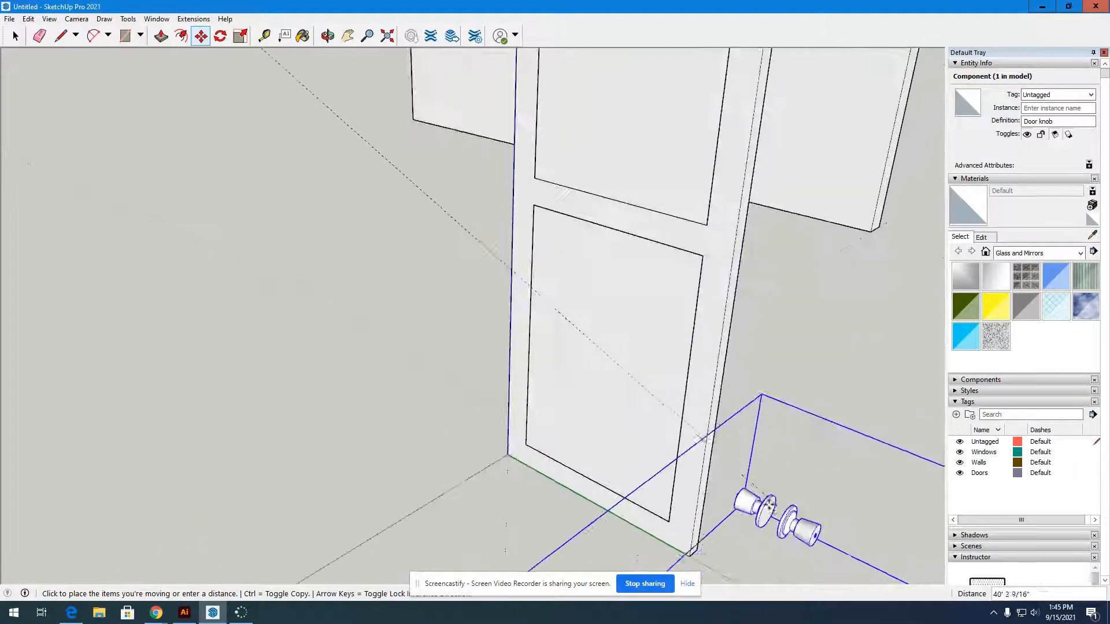
pyautogui.click(826, 409)
pyautogui.scroll(-5, 356, 275)
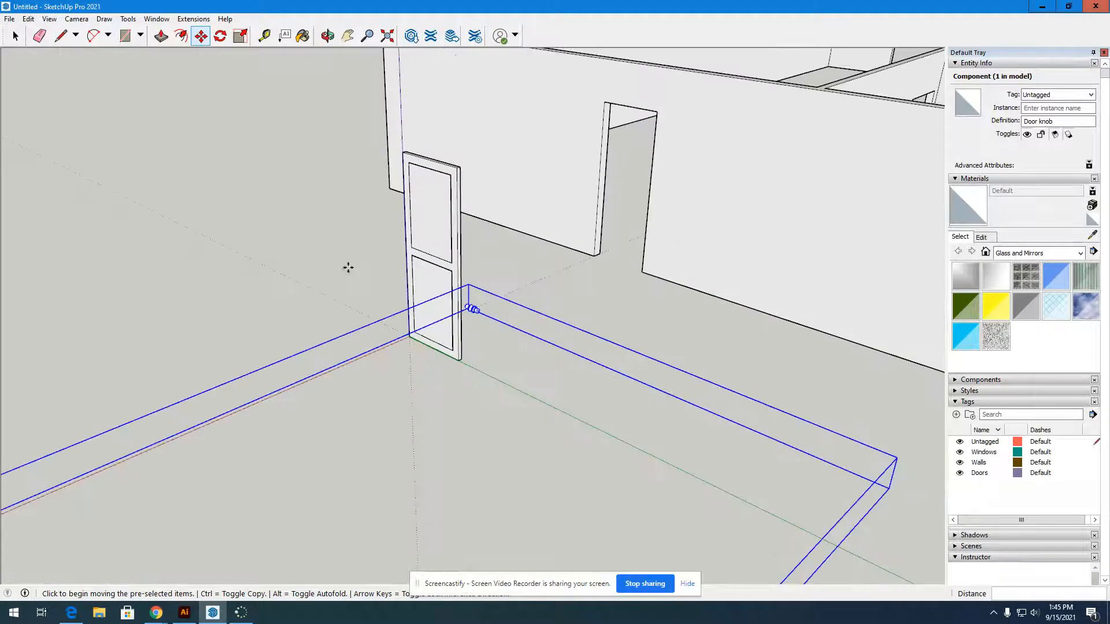
pyautogui.click(15, 36)
pyautogui.scroll(4, 399, 283)
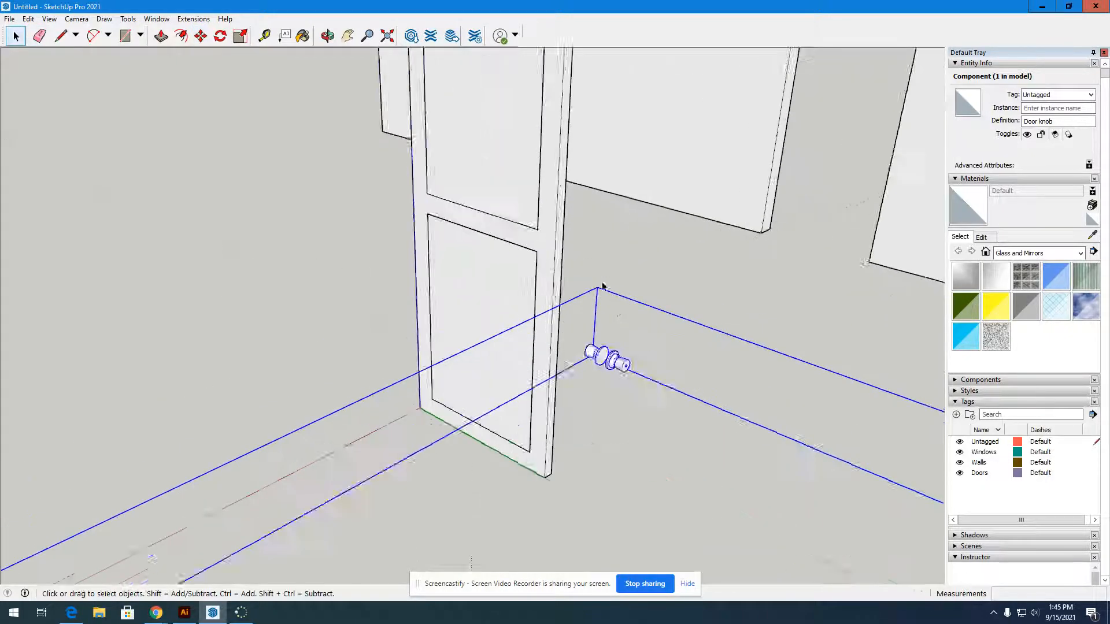
pyautogui.scroll(4, 602, 283)
pyautogui.scroll(-2, 659, 344)
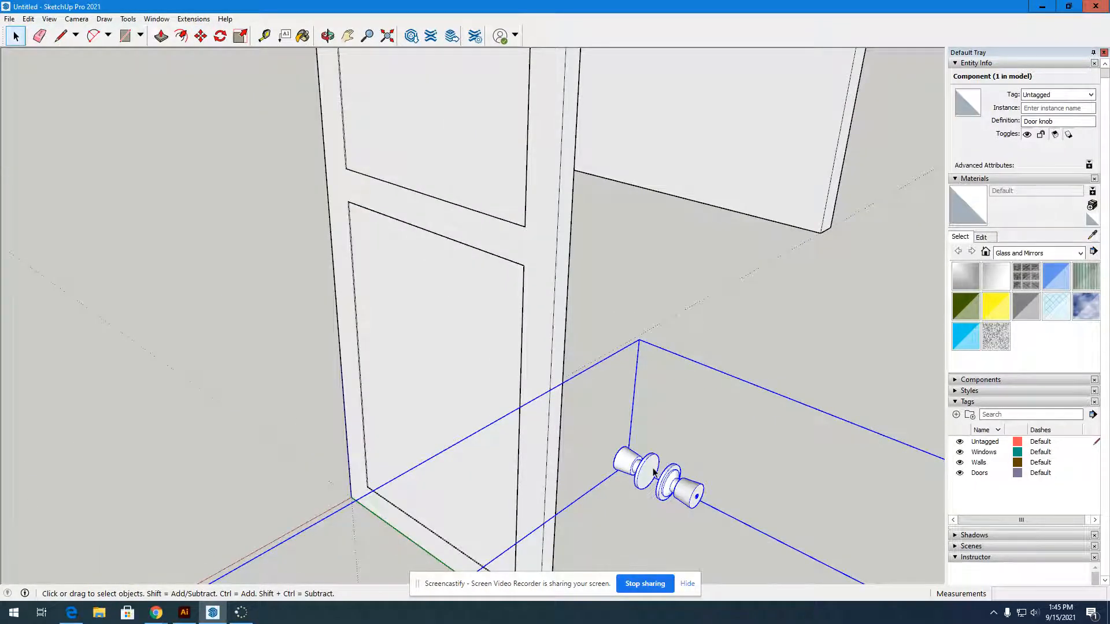
pyautogui.scroll(-5, 651, 473)
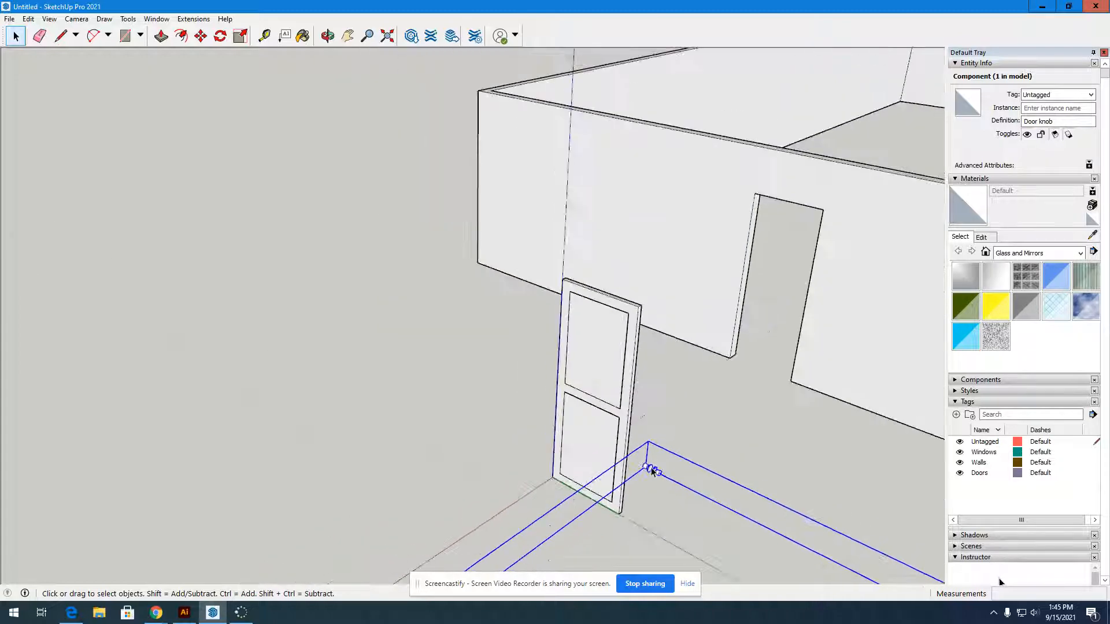
pyautogui.scroll(4, 676, 530)
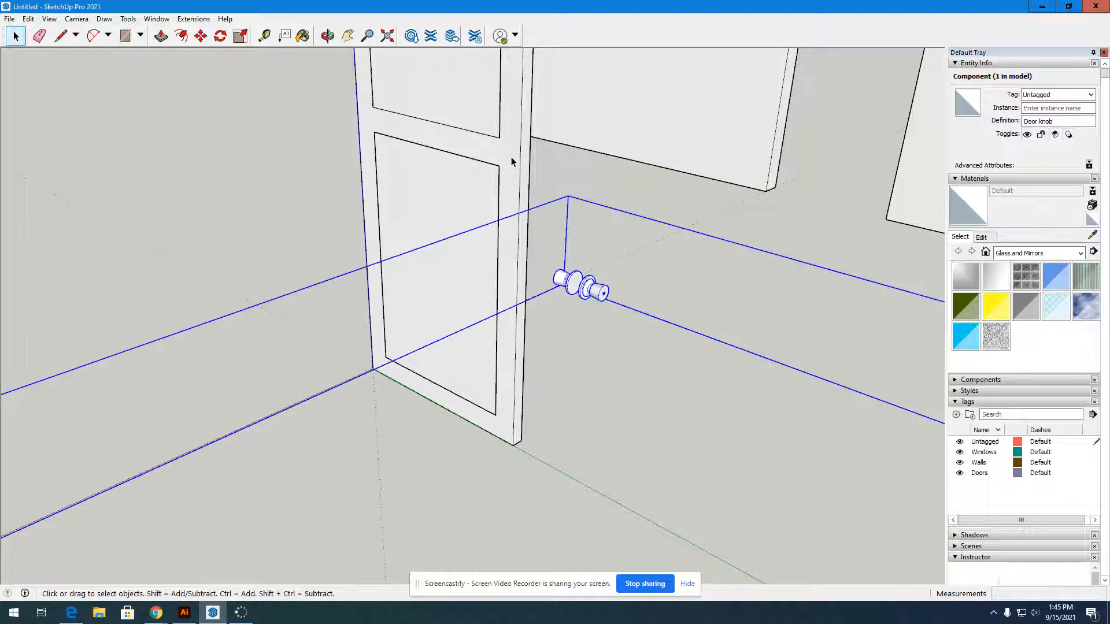
pyautogui.click(222, 38)
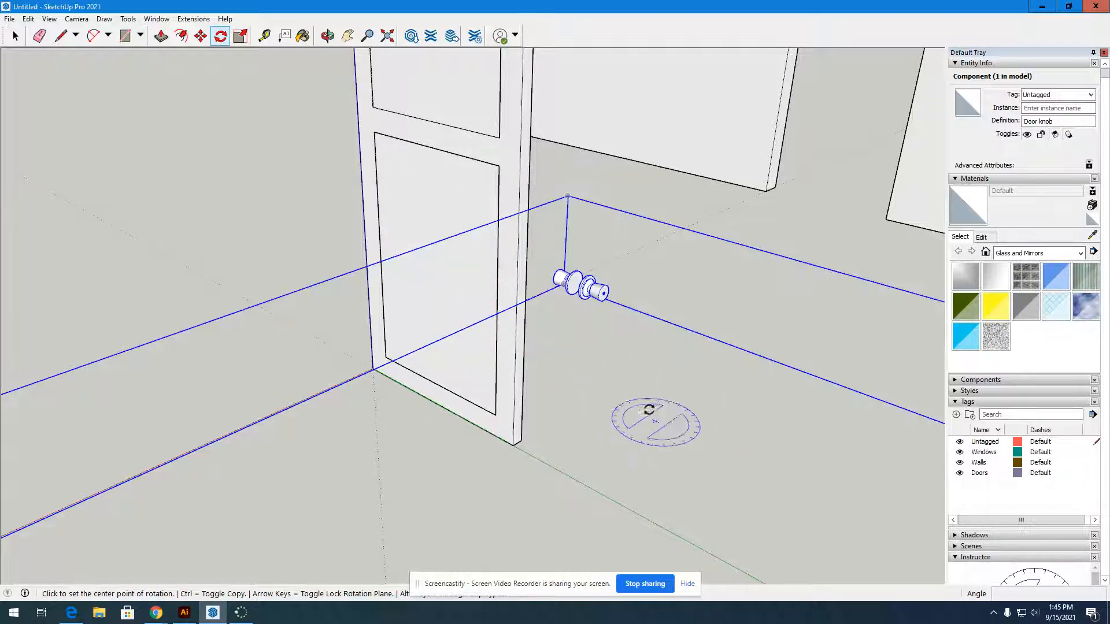
pyautogui.click(607, 433)
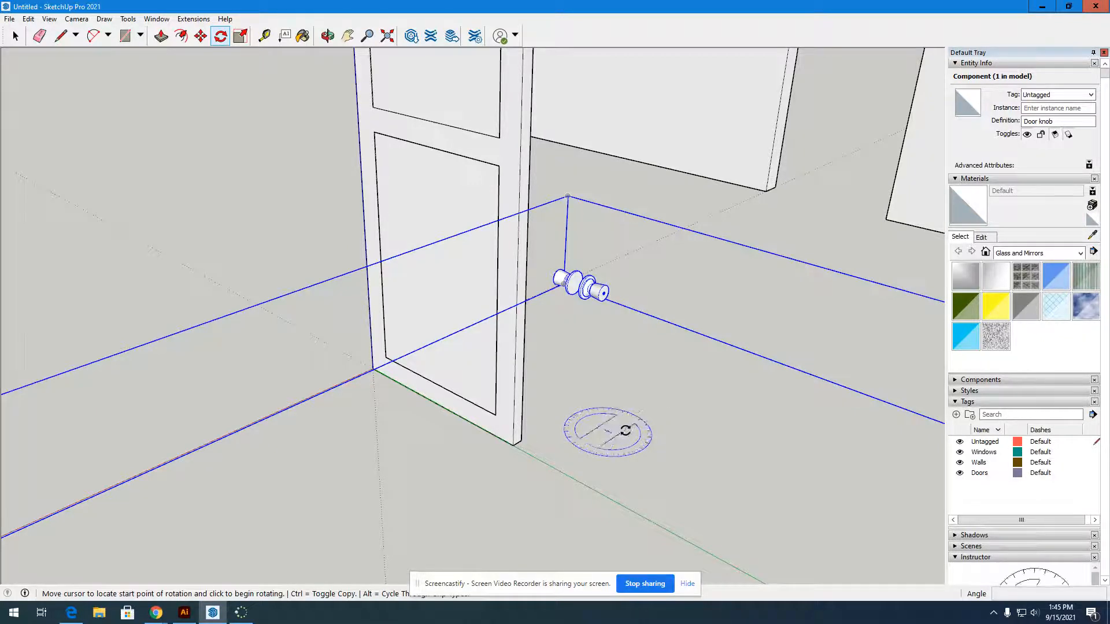
pyautogui.click(660, 396)
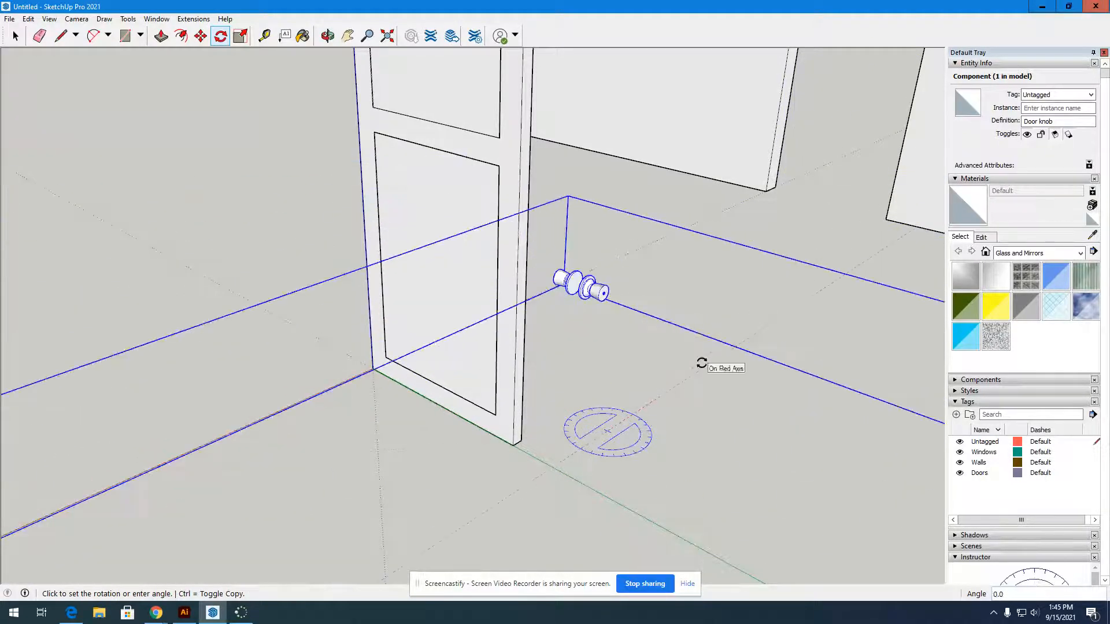
pyautogui.press('Escape')
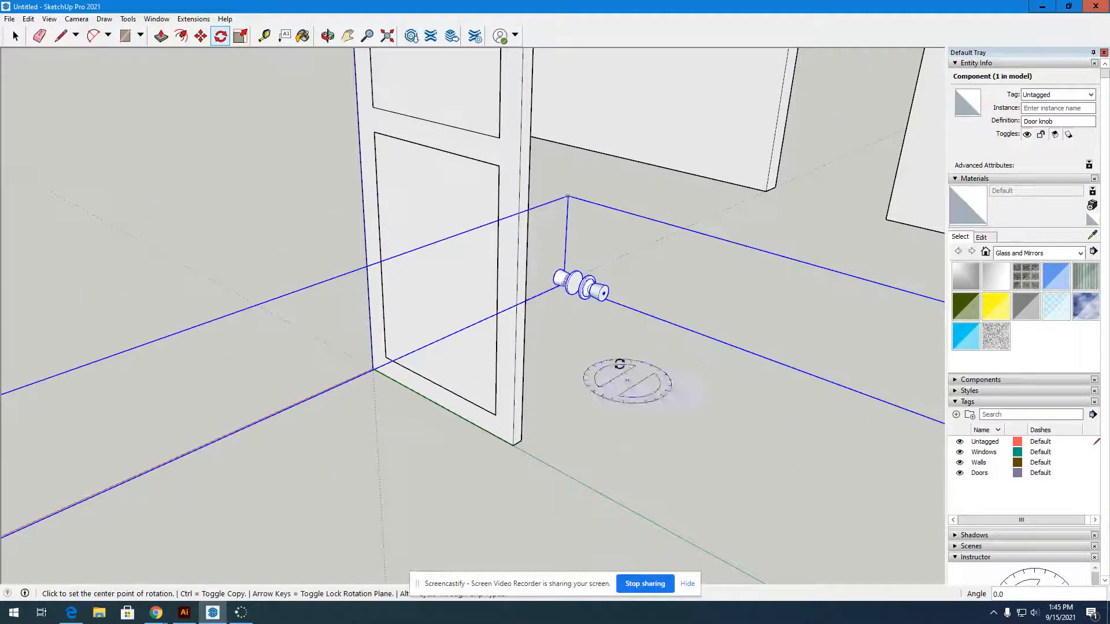
pyautogui.click(529, 155)
pyautogui.click(582, 149)
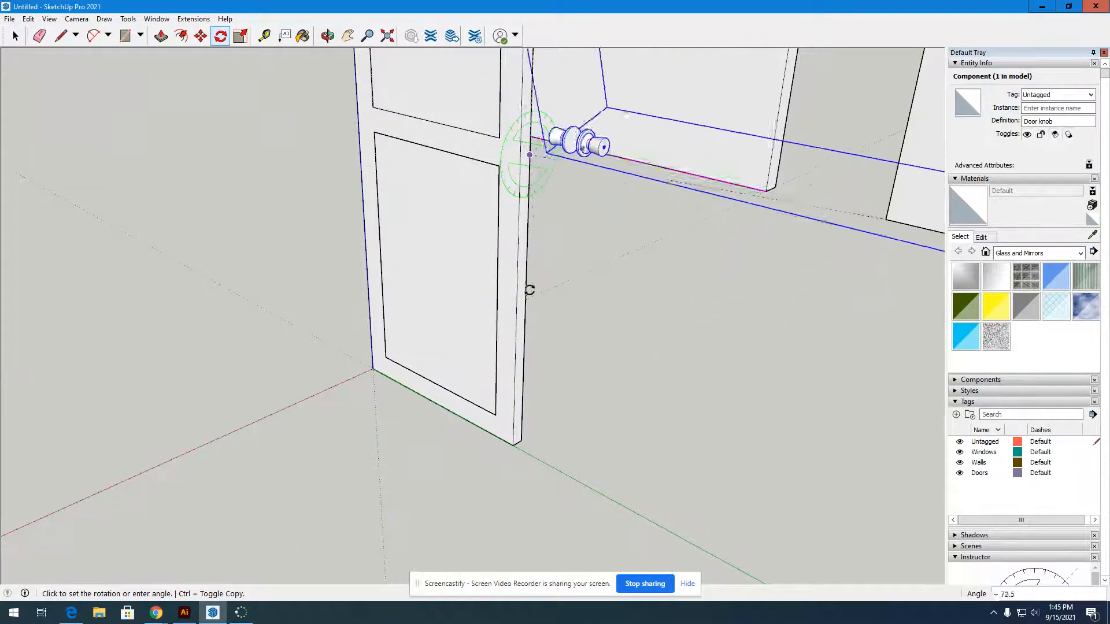
pyautogui.press('Escape')
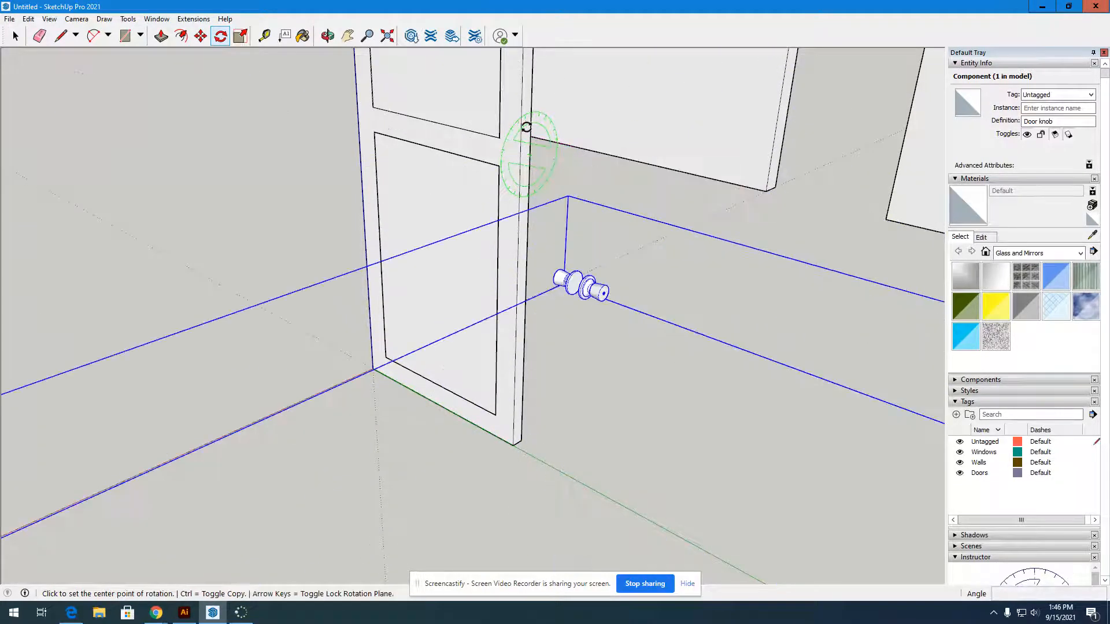
pyautogui.click(460, 245)
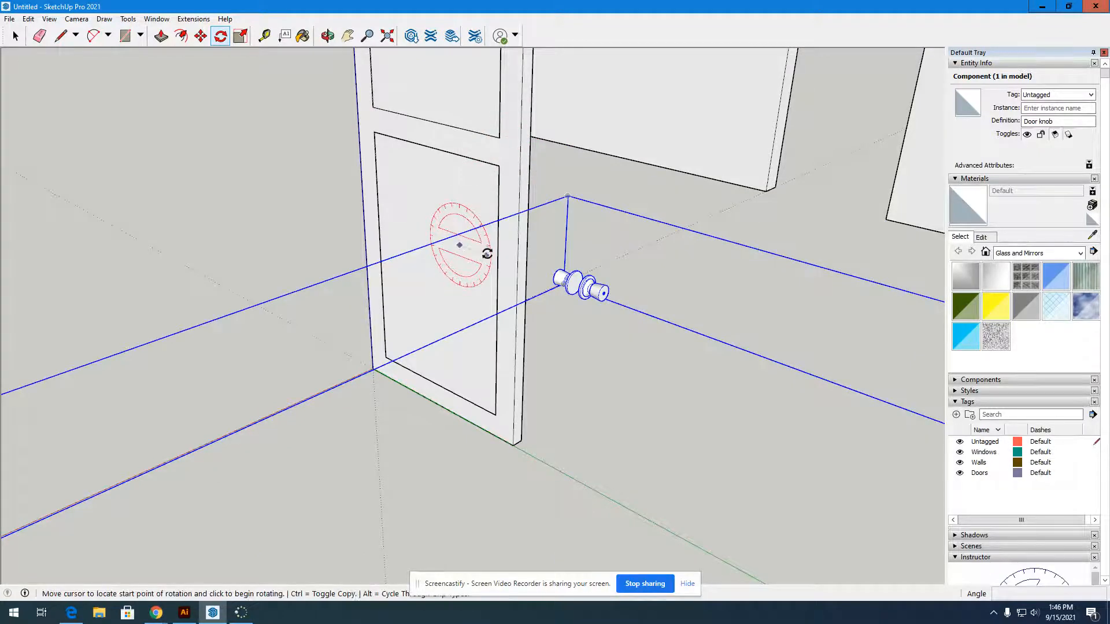
pyautogui.click(487, 255)
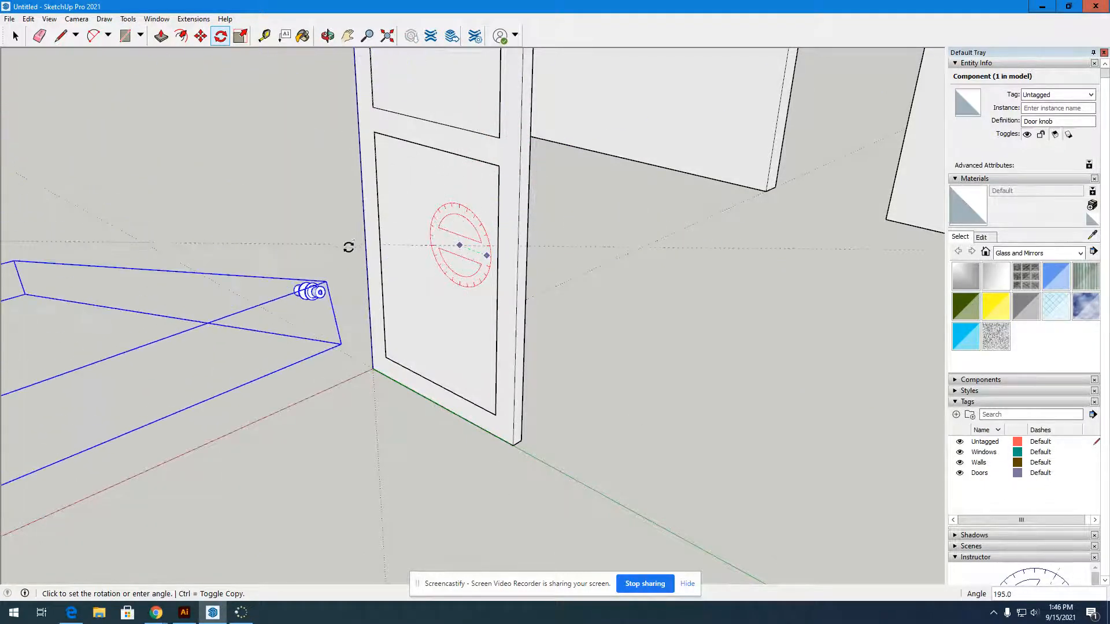
pyautogui.press('Escape')
pyautogui.scroll(-3, 852, 278)
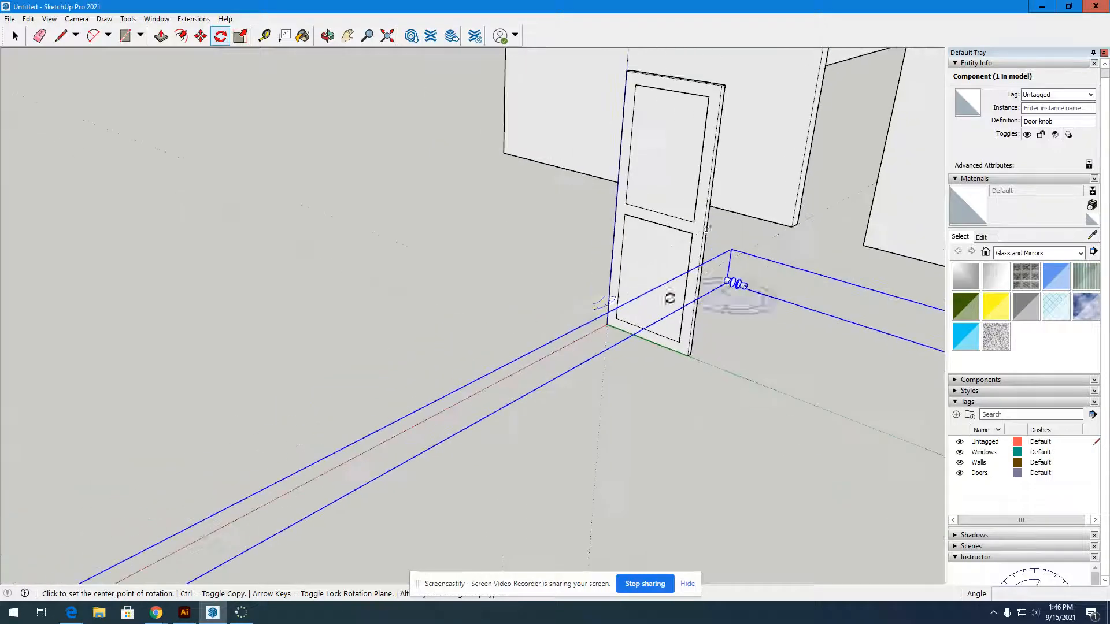
pyautogui.scroll(-2, 576, 289)
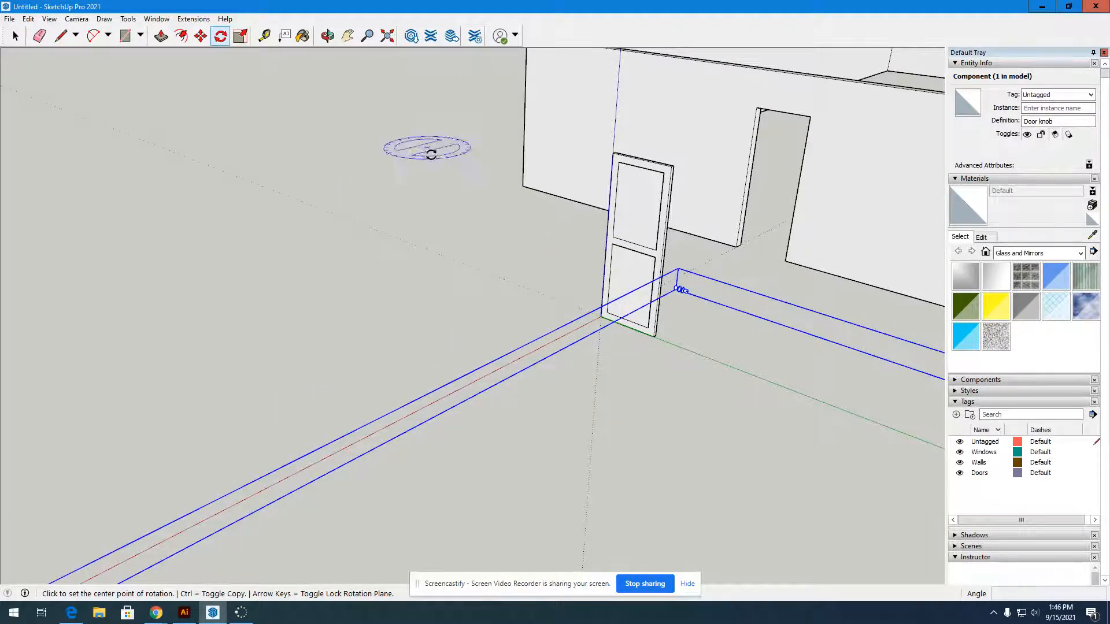
pyautogui.scroll(4, 680, 292)
pyautogui.scroll(6, 680, 295)
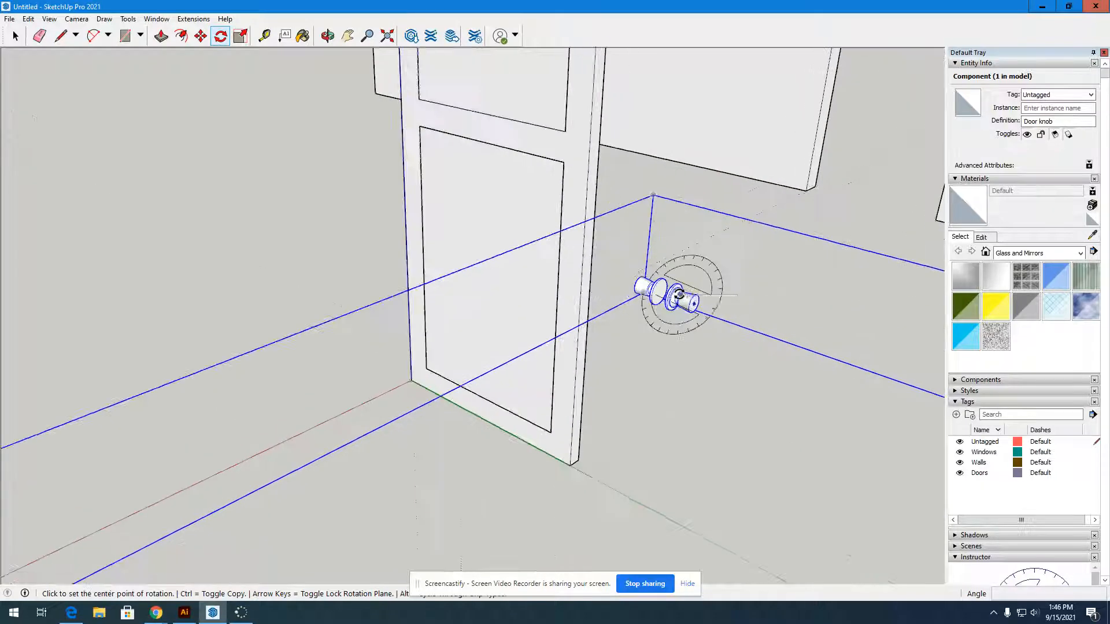
pyautogui.scroll(-4, 617, 161)
pyautogui.scroll(-3, 636, 173)
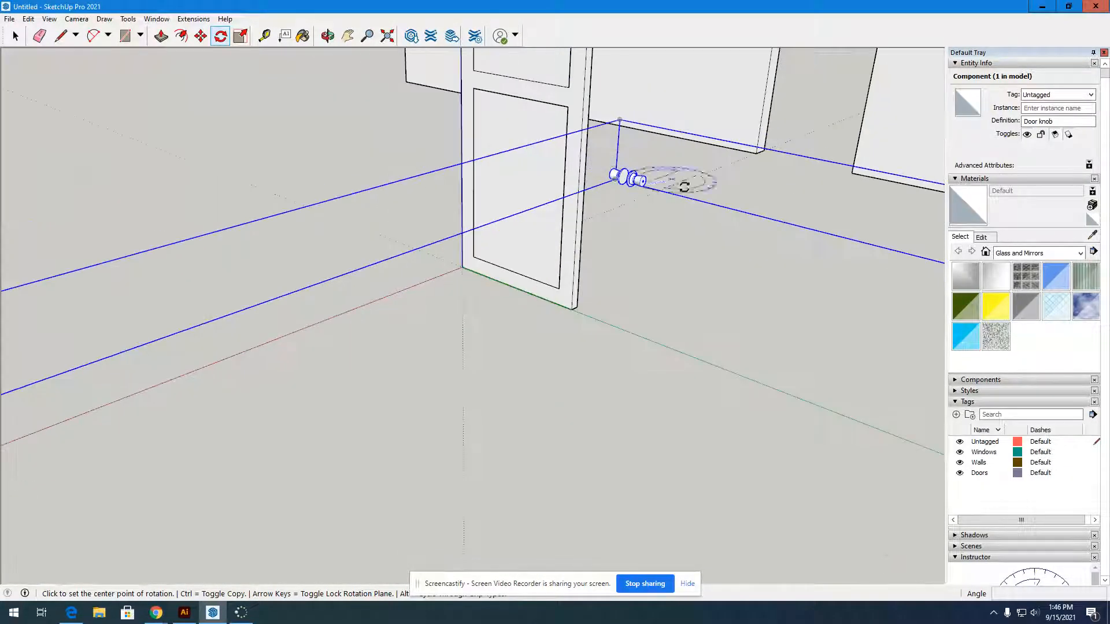
pyautogui.scroll(3, 676, 186)
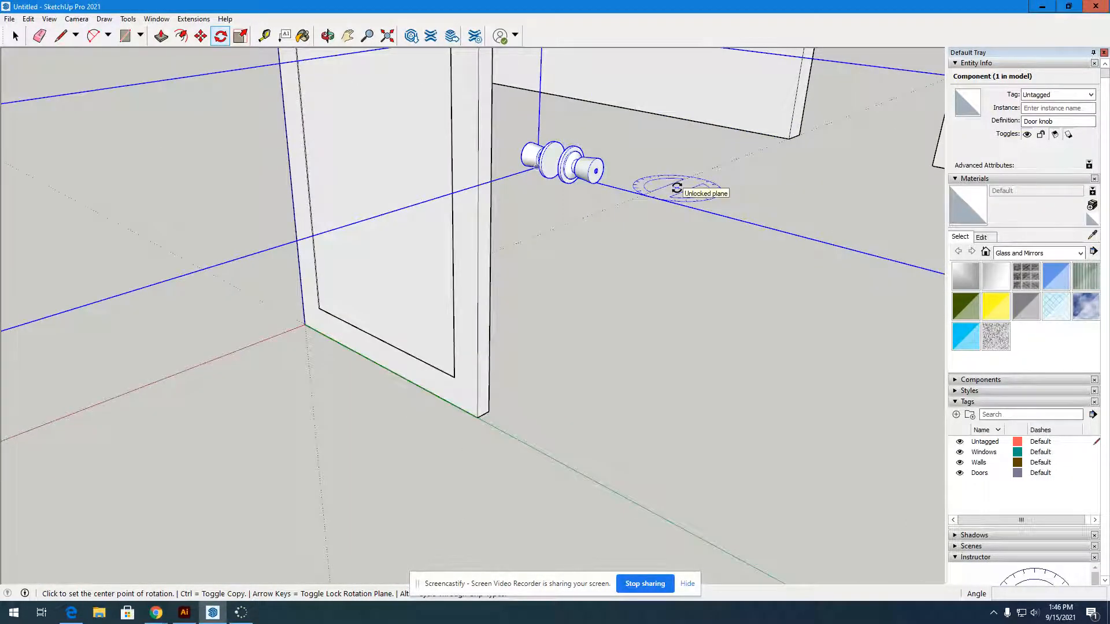
pyautogui.click(327, 36)
pyautogui.moveTo(354, 253); pyautogui.dragTo(395, 416)
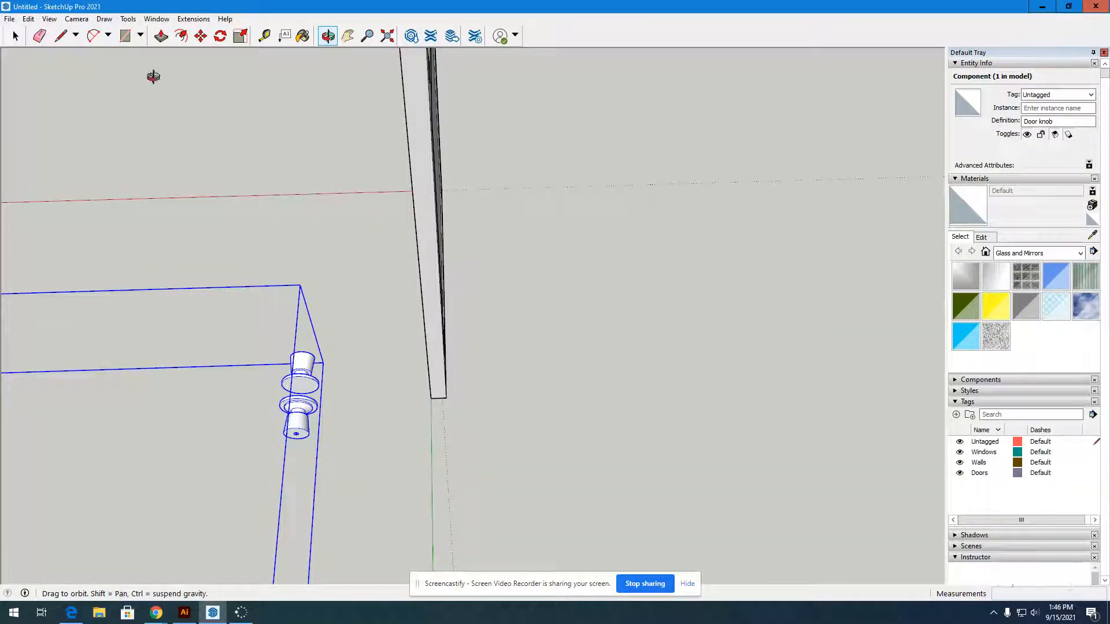
pyautogui.click(227, 37)
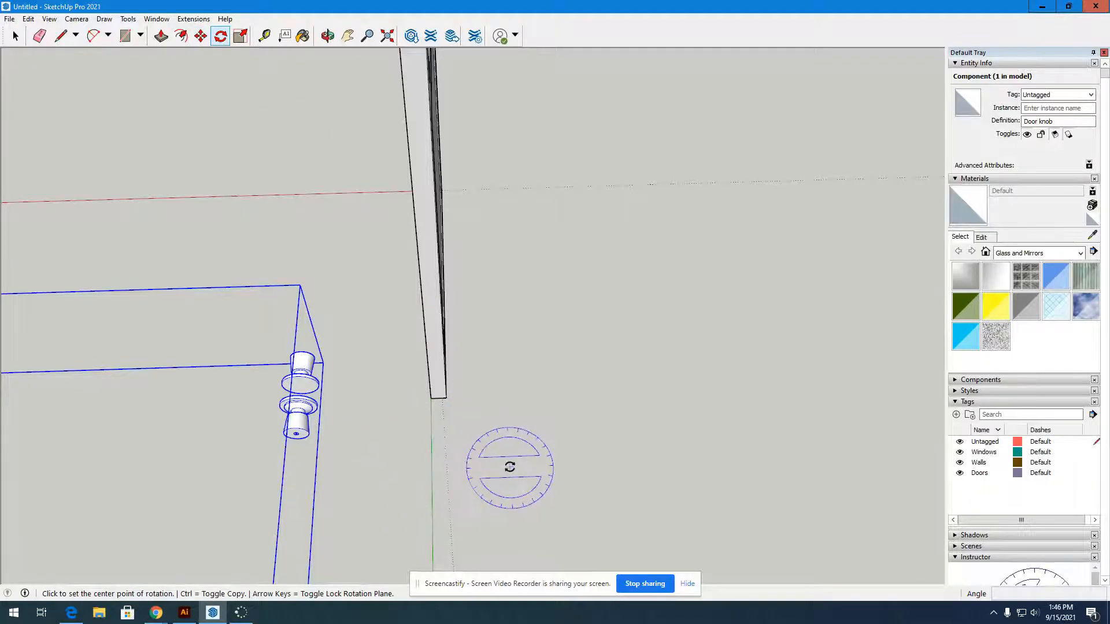
pyautogui.scroll(-5, 381, 456)
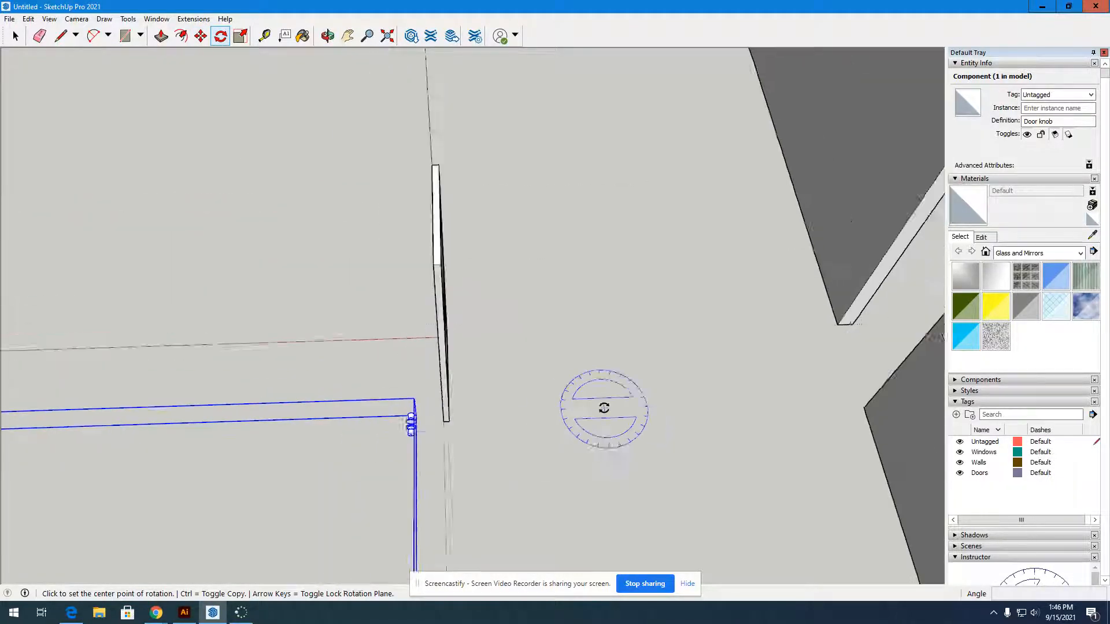
pyautogui.scroll(4, 456, 425)
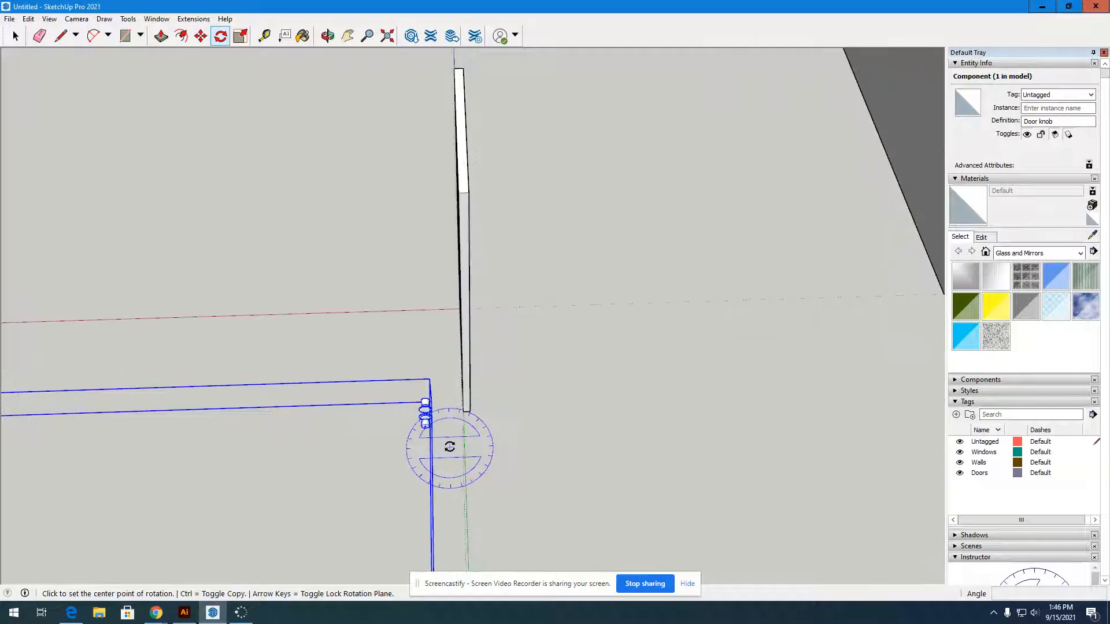
pyautogui.click(450, 447)
pyautogui.click(469, 443)
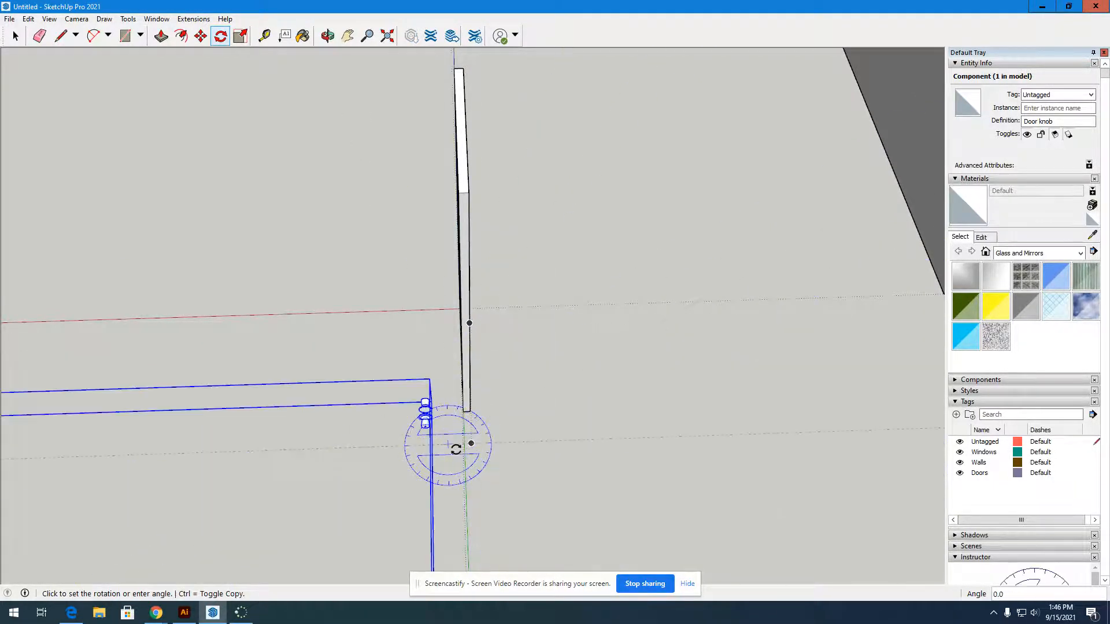
pyautogui.press('Escape')
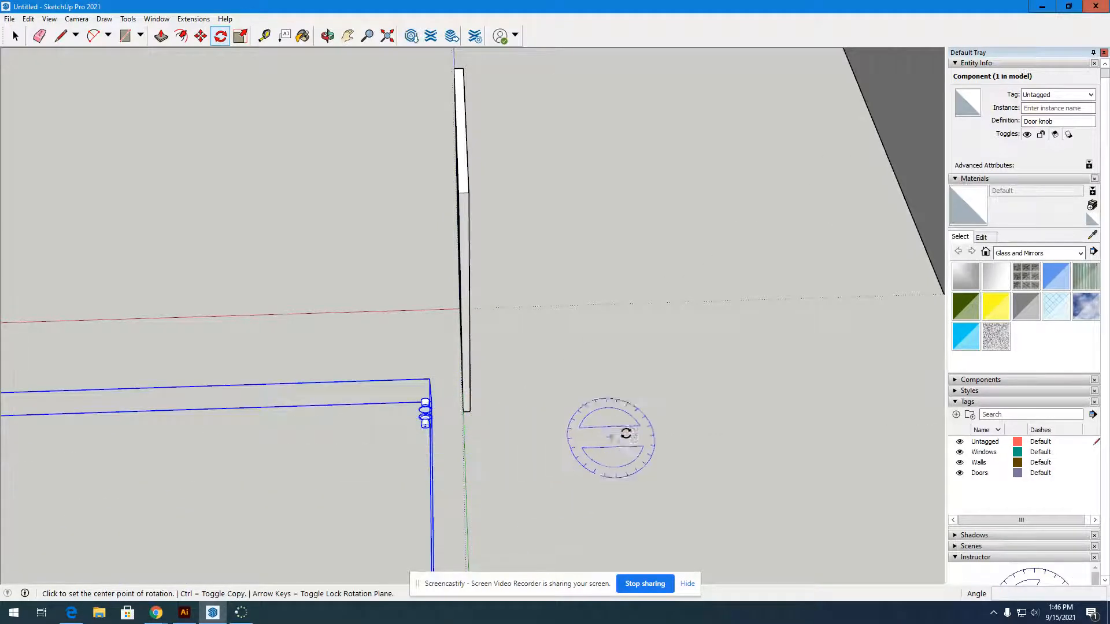
pyautogui.click(855, 434)
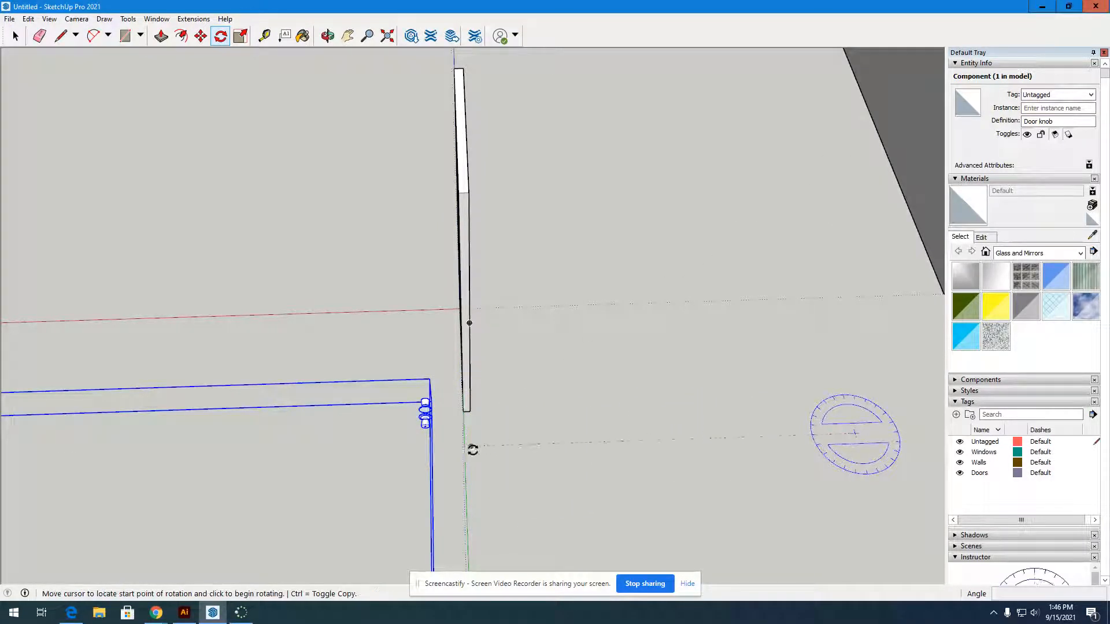
pyautogui.click(439, 454)
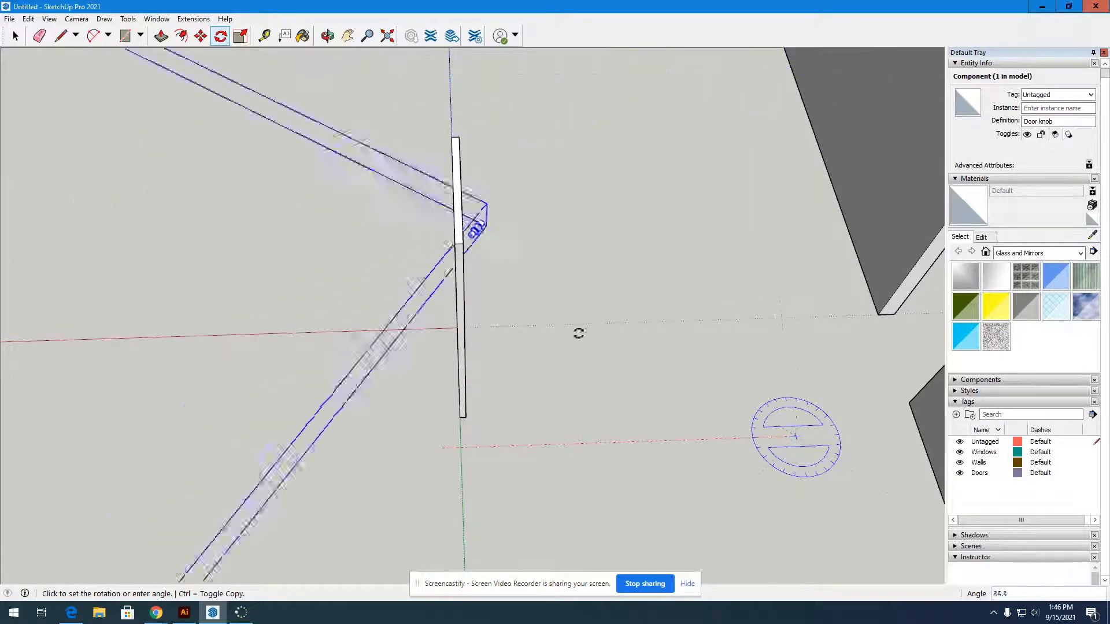
pyautogui.press('Escape')
# Rotate the door knob component 90 degrees in the horizontal plane so its axis runs perpendicular to the door's panel faces
pyautogui.scroll(6, 451, 446)
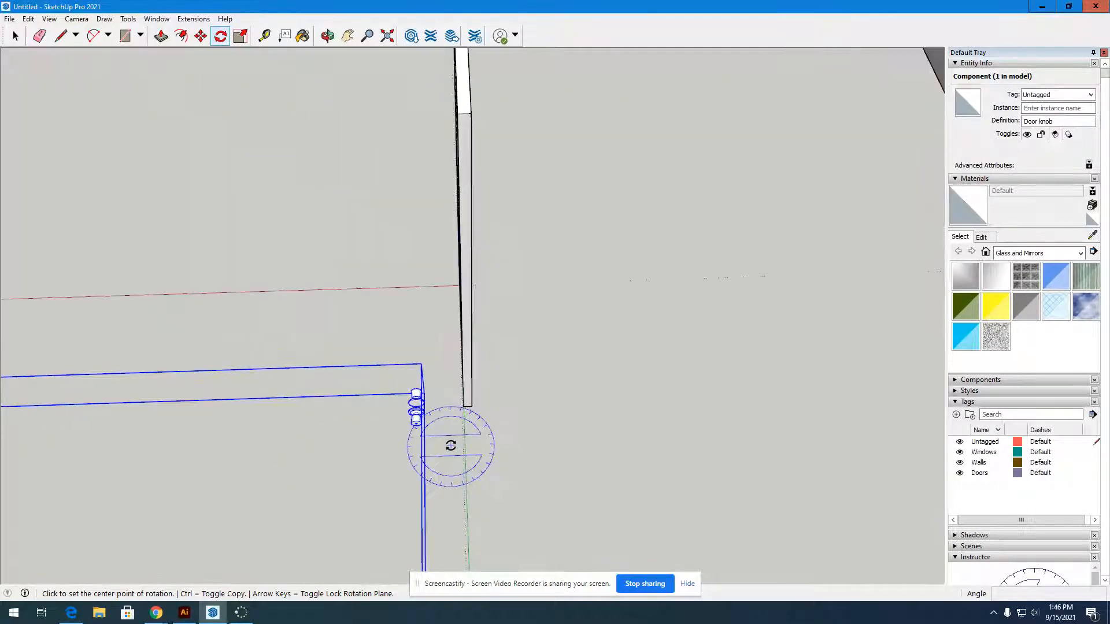
pyautogui.click(405, 441)
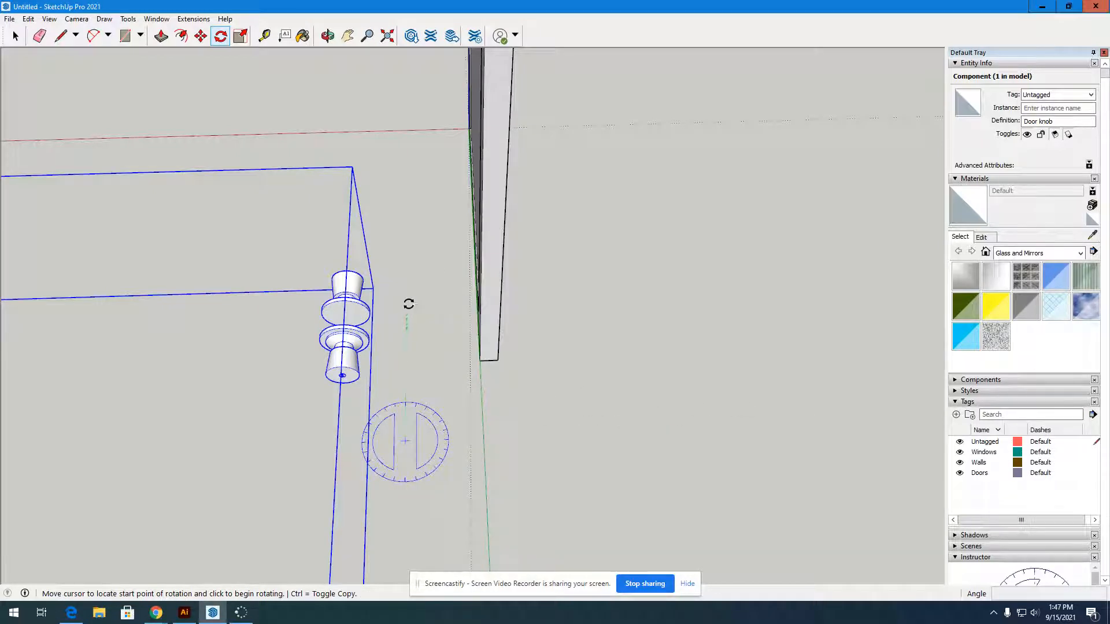
pyautogui.click(540, 440)
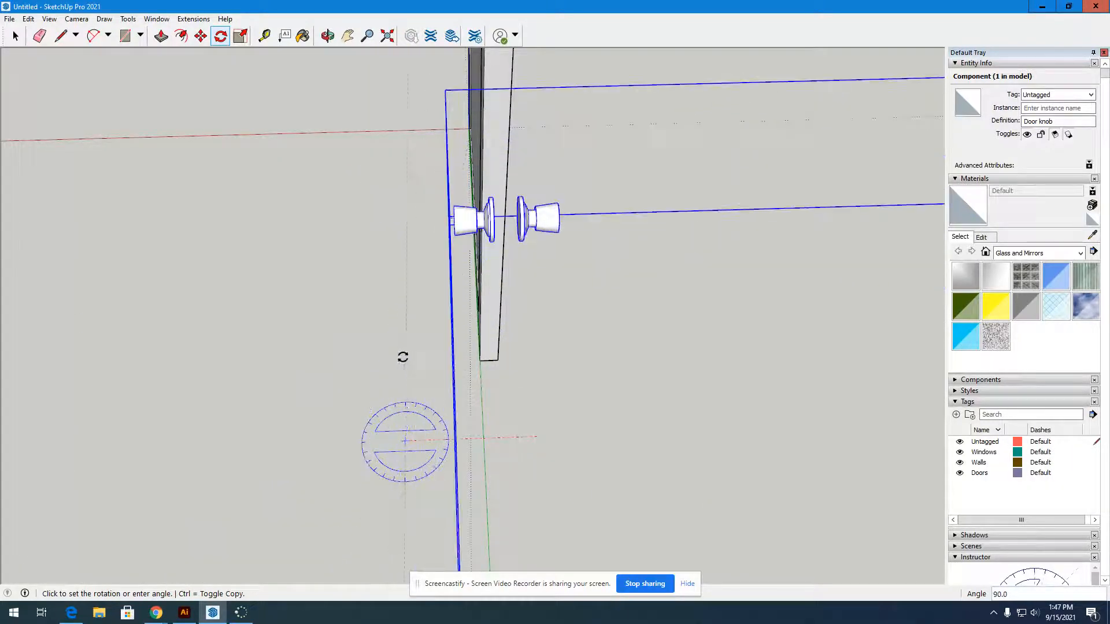
pyautogui.click(403, 356)
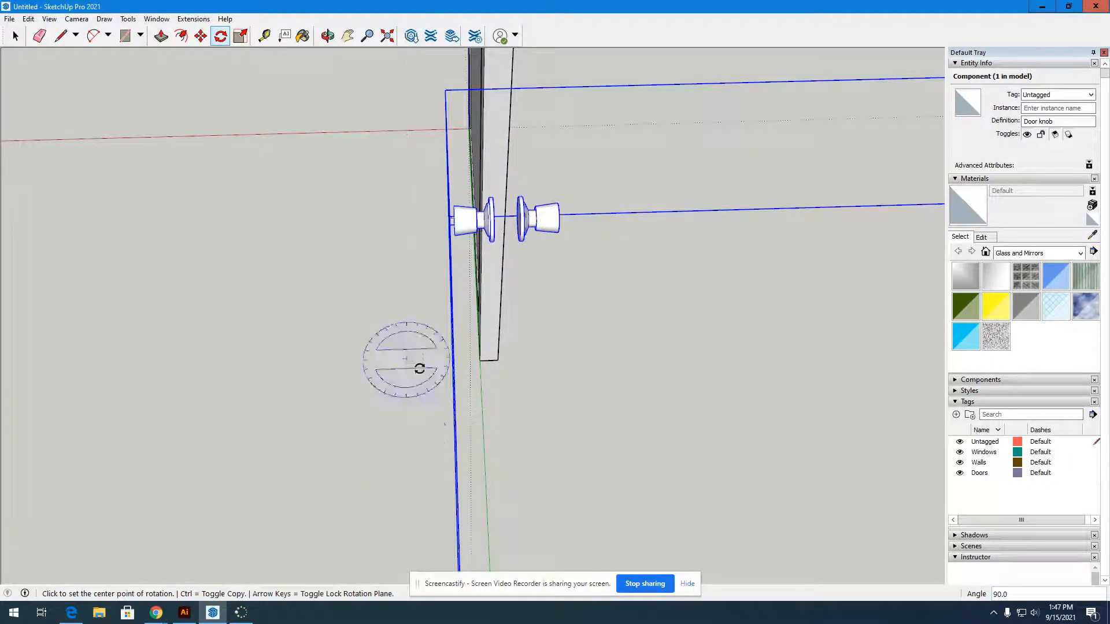
# Move the door knob about 1' 4 7/8" by the back-edge midpoint of its front plate onto the door's face beside the middle rail
pyautogui.click(327, 35)
pyautogui.moveTo(278, 186); pyautogui.dragTo(491, 239)
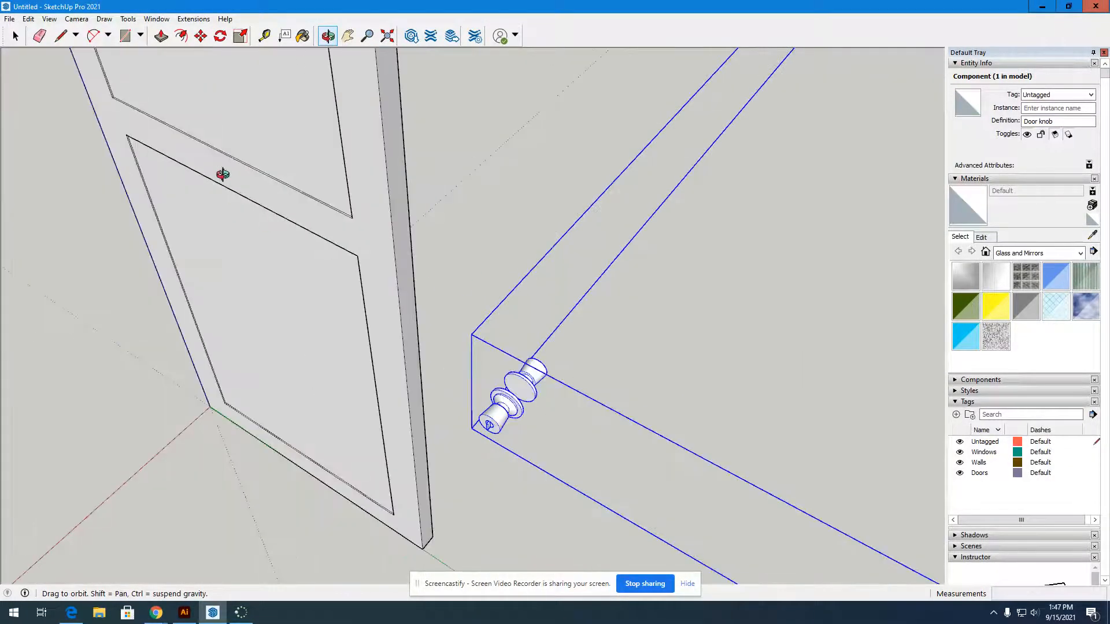
pyautogui.click(201, 35)
pyautogui.scroll(3, 518, 441)
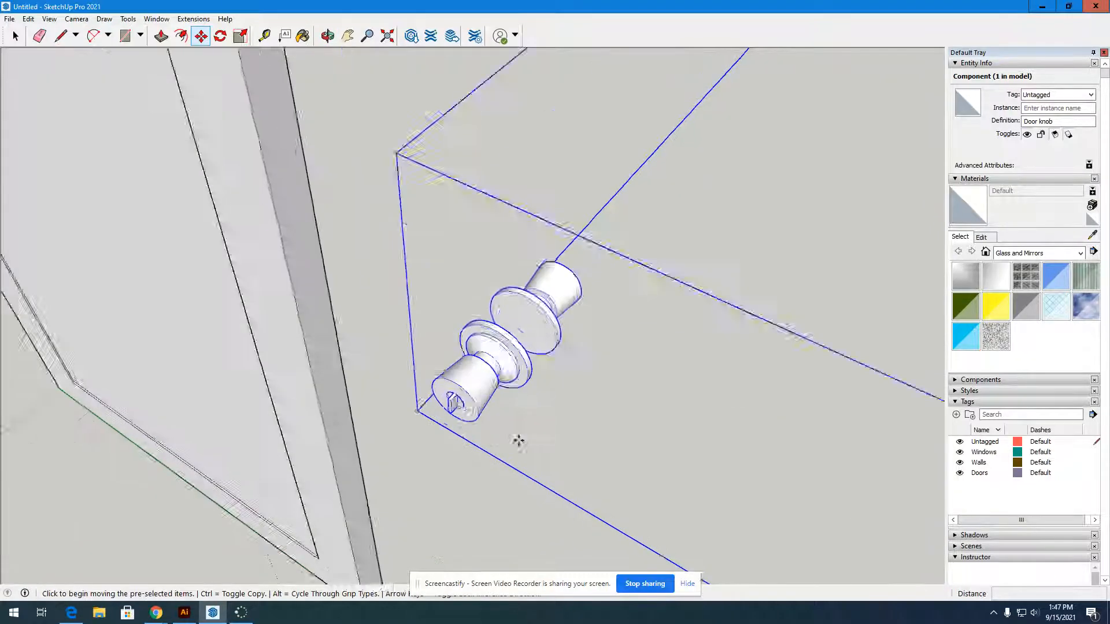
pyautogui.scroll(5, 528, 364)
pyautogui.scroll(-5, 528, 345)
pyautogui.scroll(4, 528, 345)
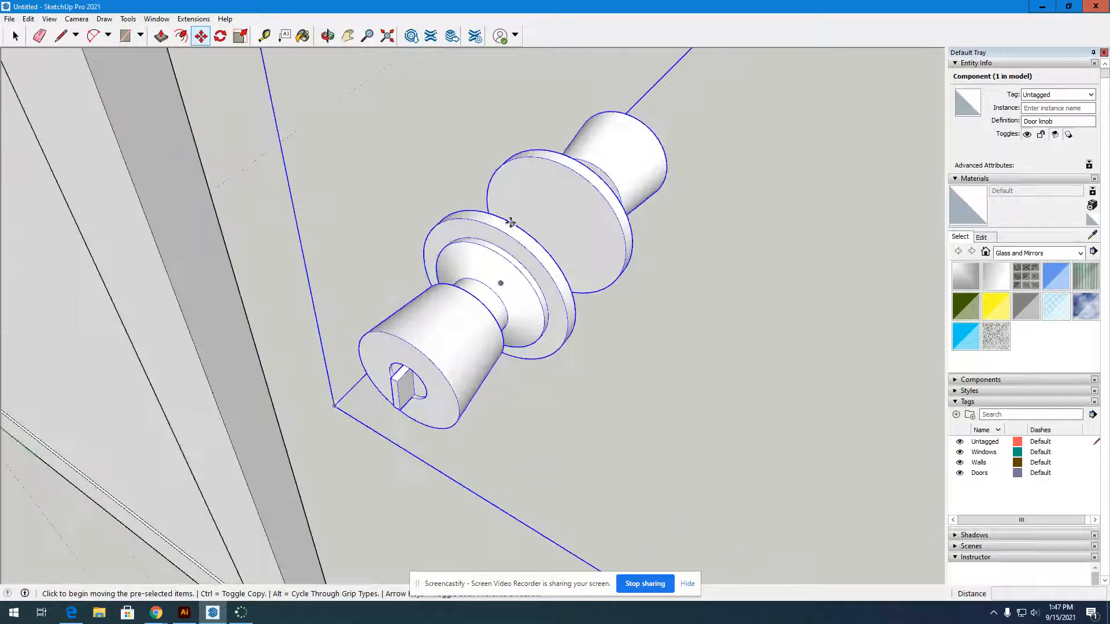
pyautogui.scroll(4, 528, 233)
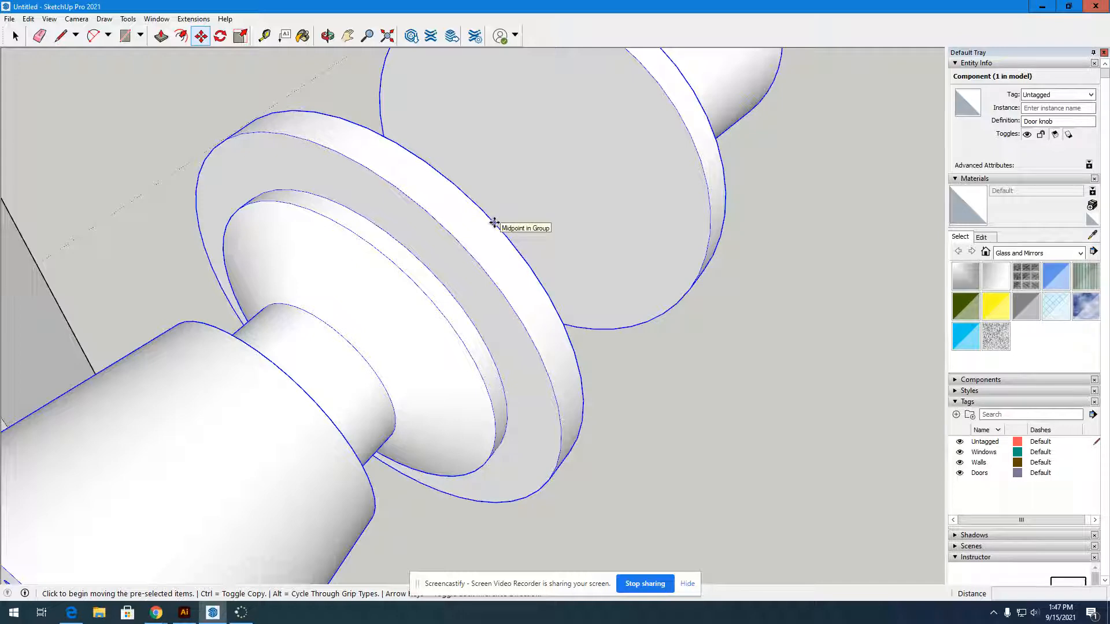
pyautogui.click(494, 223)
pyautogui.scroll(-8, 545, 272)
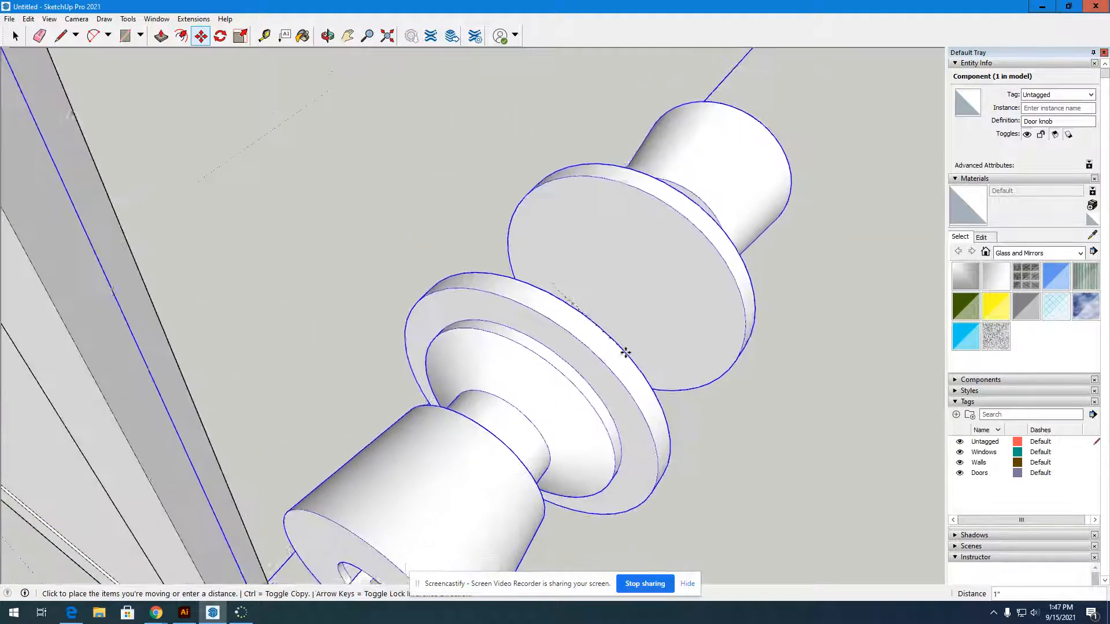
pyautogui.scroll(-7, 627, 352)
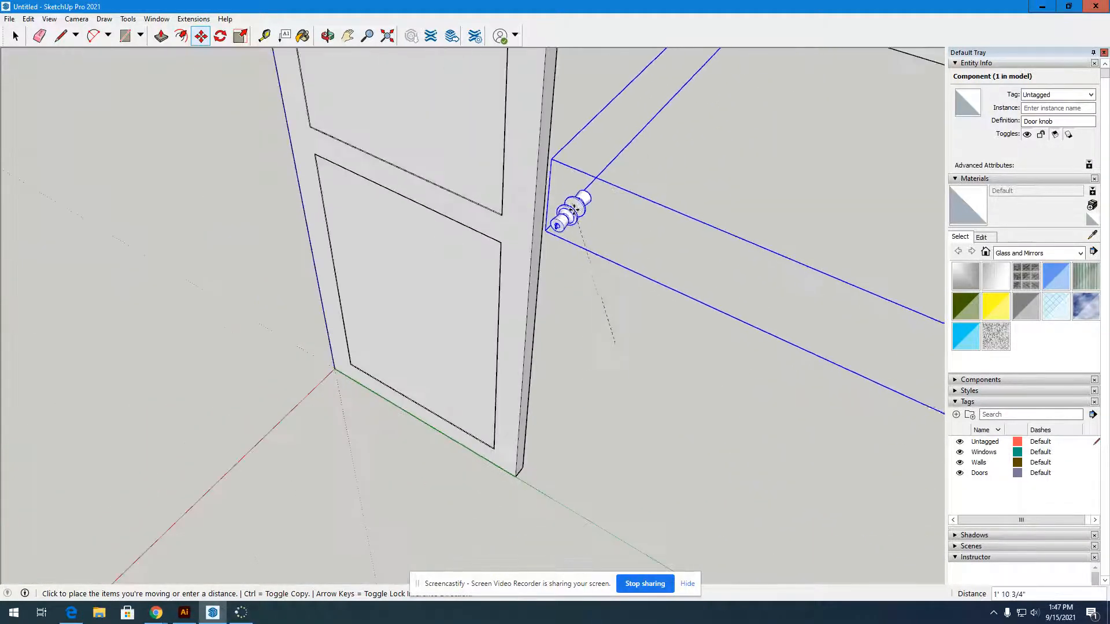
pyautogui.scroll(4, 530, 223)
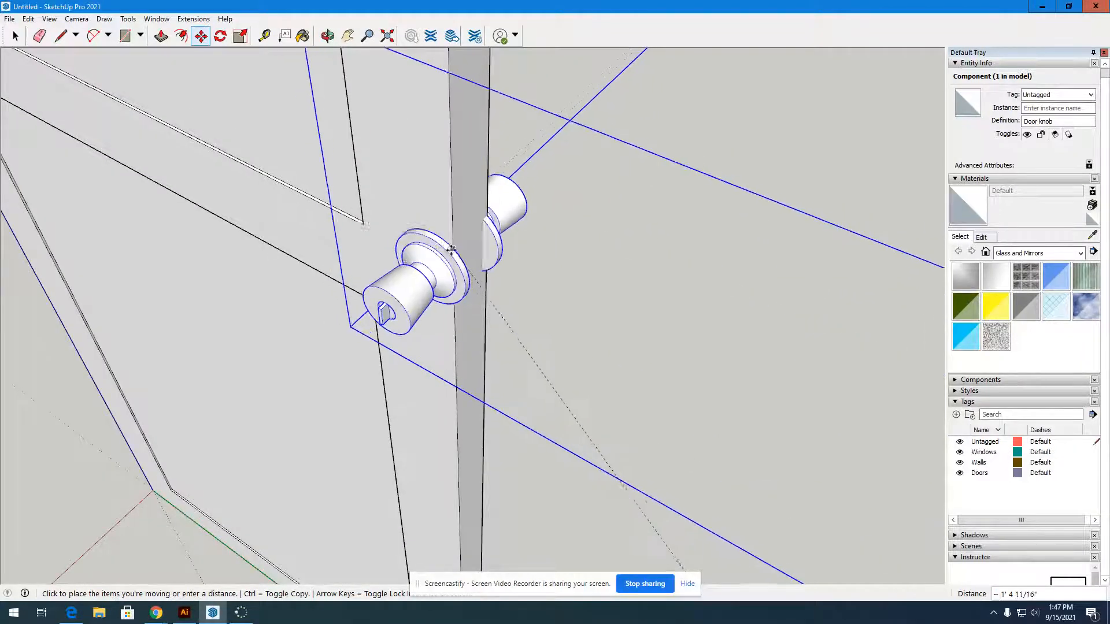
pyautogui.scroll(3, 442, 252)
pyautogui.scroll(5, 442, 252)
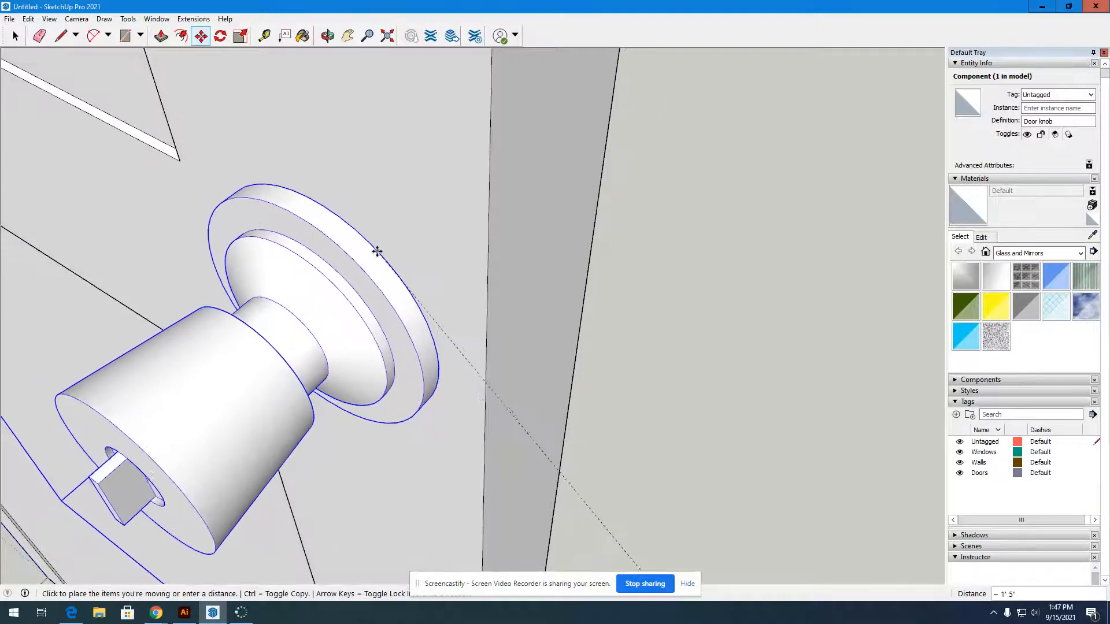
pyautogui.scroll(-5, 486, 228)
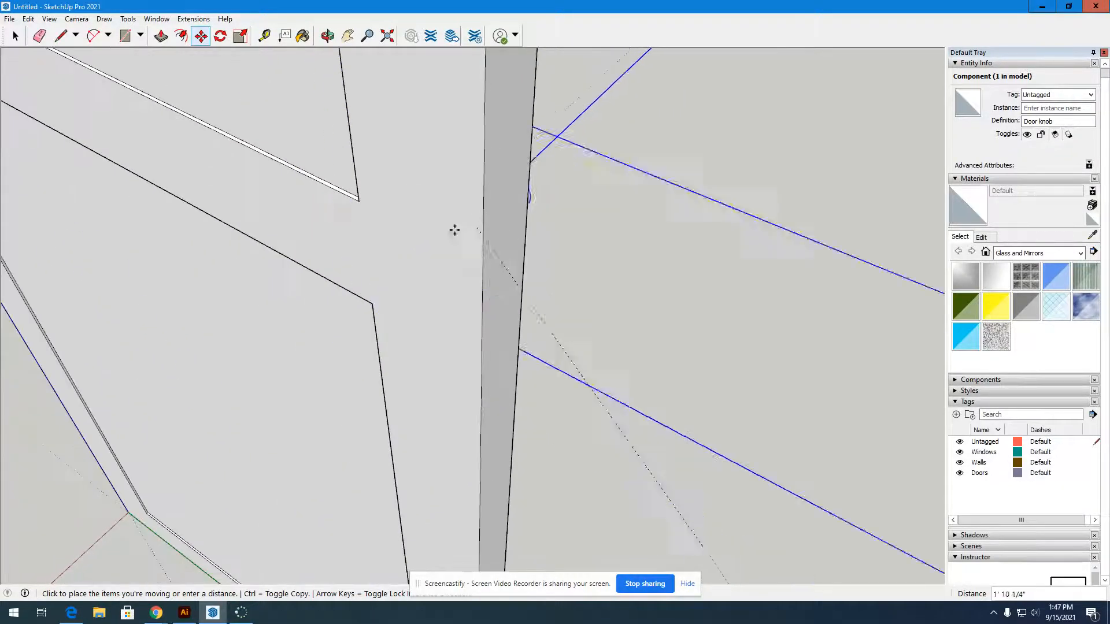
pyautogui.click(433, 243)
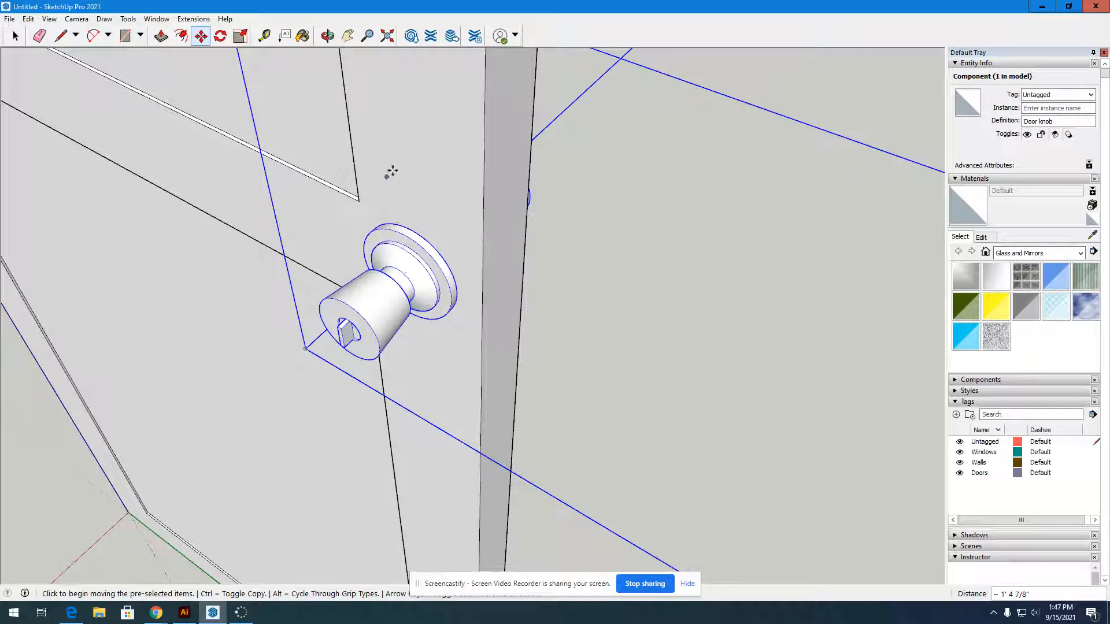
# Move the door knob 5/8" straight down to centre it vertically on the rail between the door's two panels
pyautogui.click(328, 37)
pyautogui.moveTo(538, 290); pyautogui.dragTo(563, 285)
pyautogui.scroll(6, 498, 349)
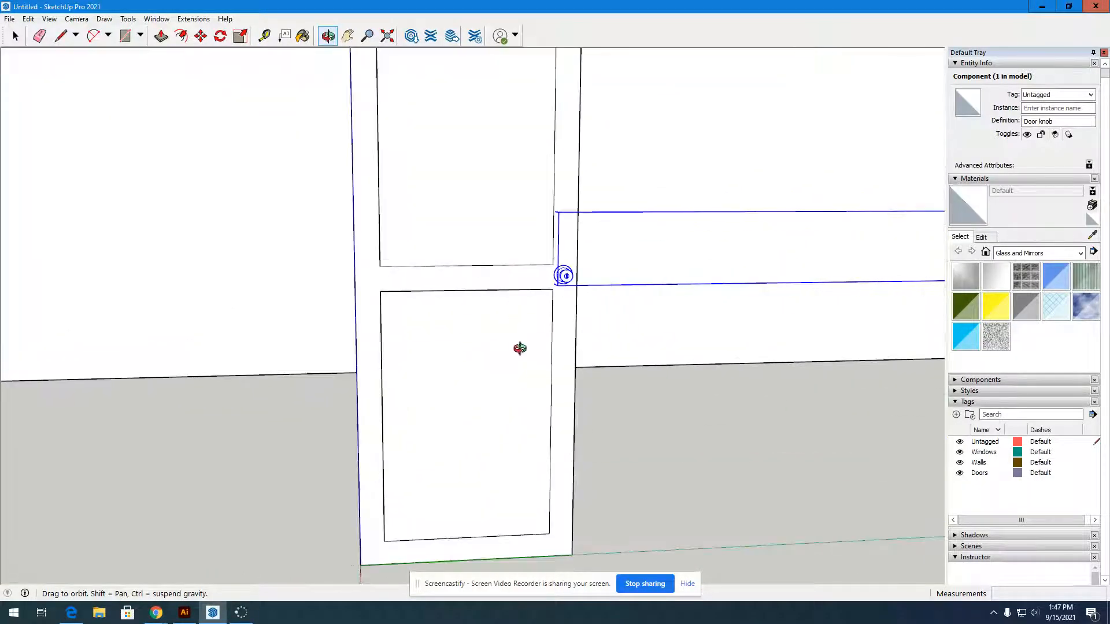
pyautogui.scroll(-3, 452, 363)
pyautogui.moveTo(451, 363)
pyautogui.mouseDown()
pyautogui.moveTo(513, 374)
pyautogui.moveTo(468, 352)
pyautogui.mouseUp()
pyautogui.scroll(6, 495, 318)
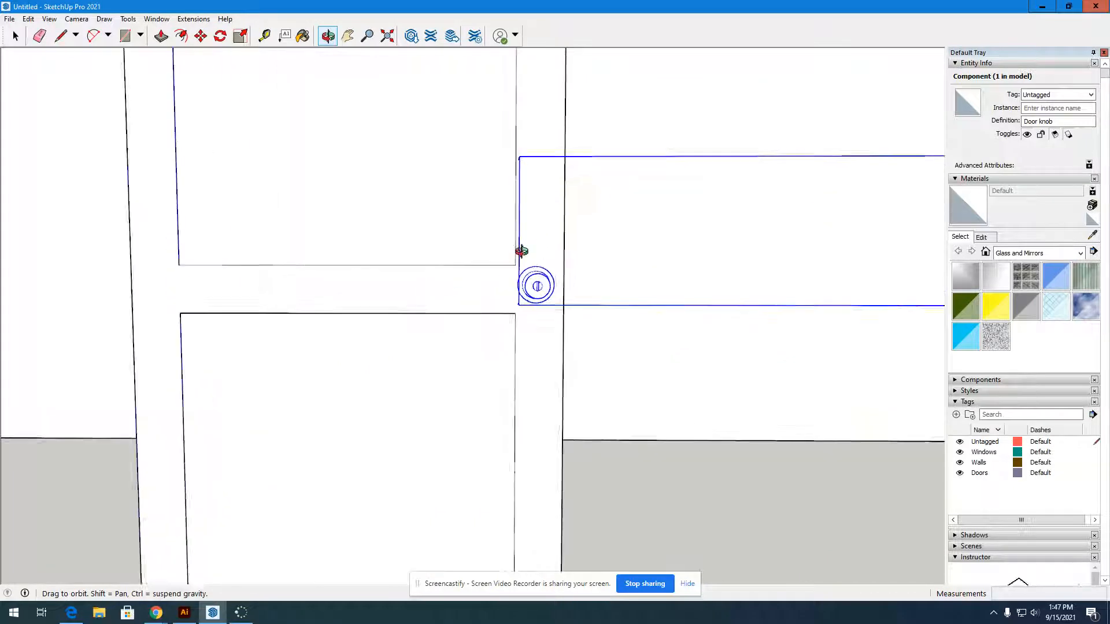
pyautogui.scroll(4, 522, 252)
pyautogui.moveTo(493, 418); pyautogui.dragTo(478, 399)
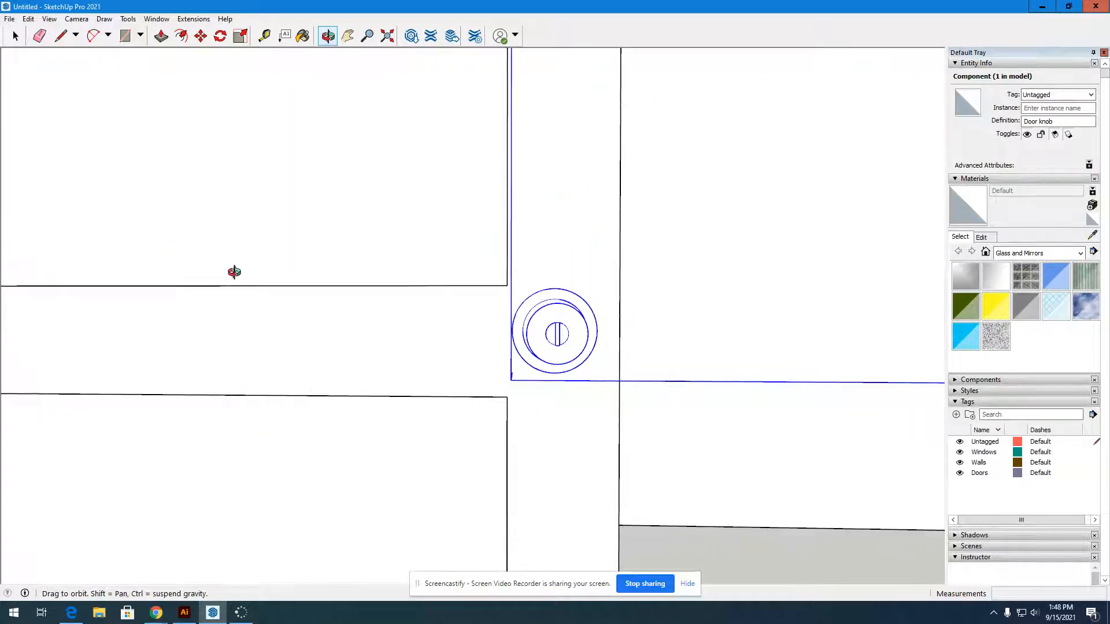
pyautogui.click(202, 41)
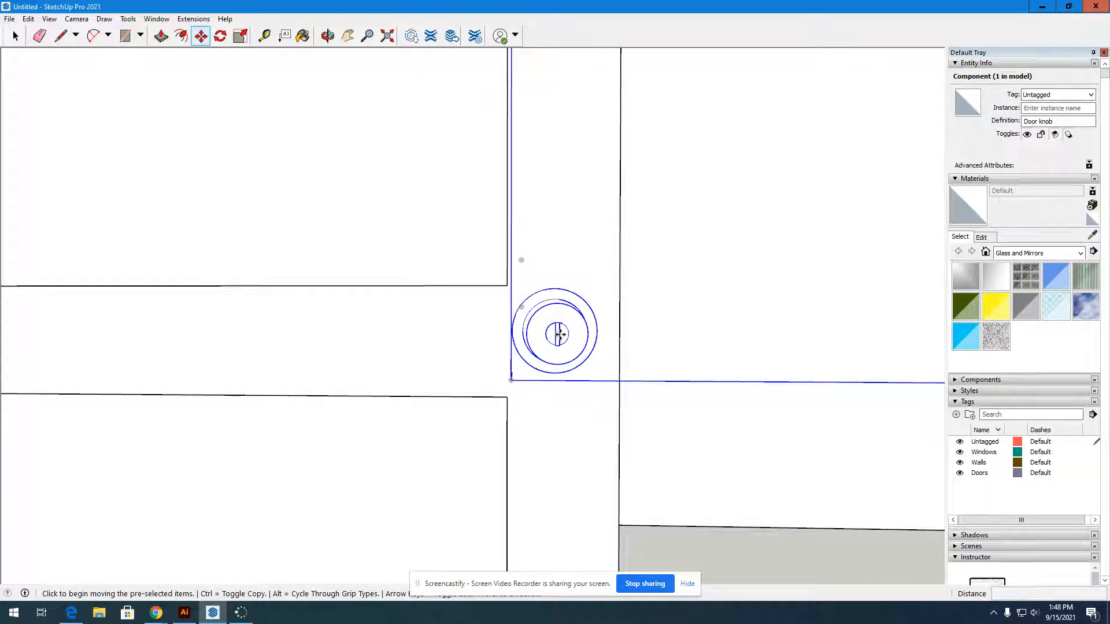
pyautogui.click(557, 333)
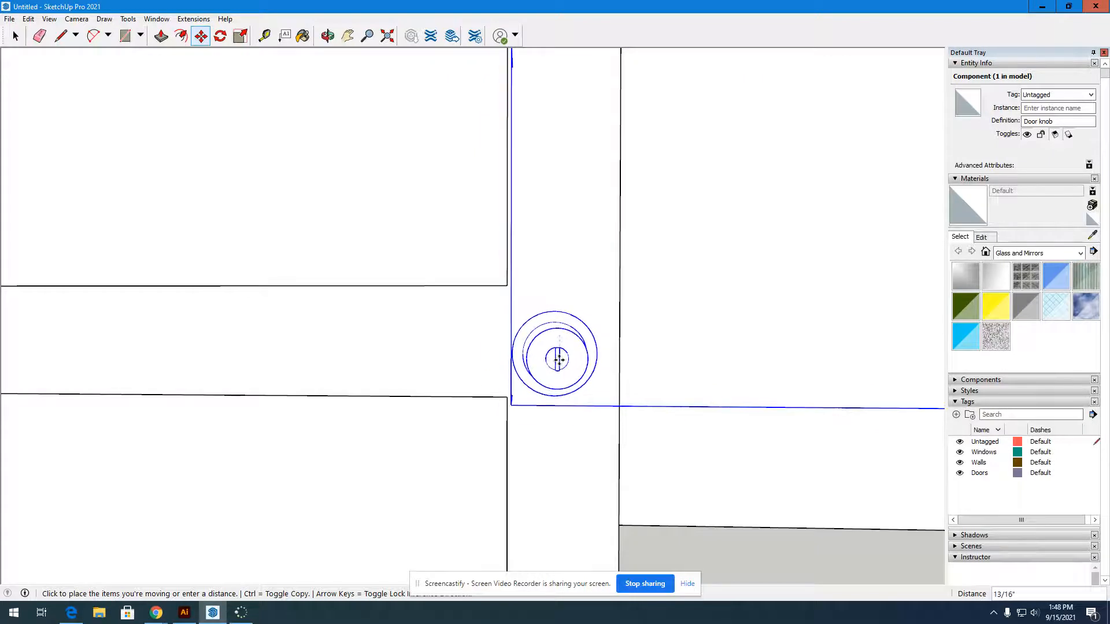
pyautogui.click(556, 354)
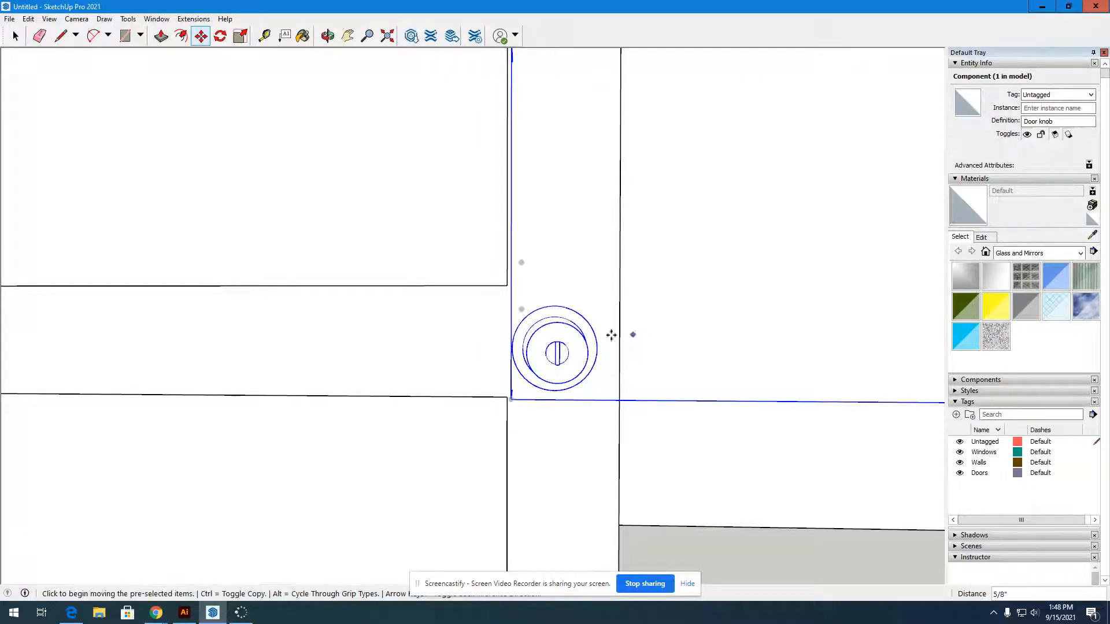
# Move the door knob 1/4" sideways toward the door's open vertical edge to centre it on the stile
pyautogui.click(555, 334)
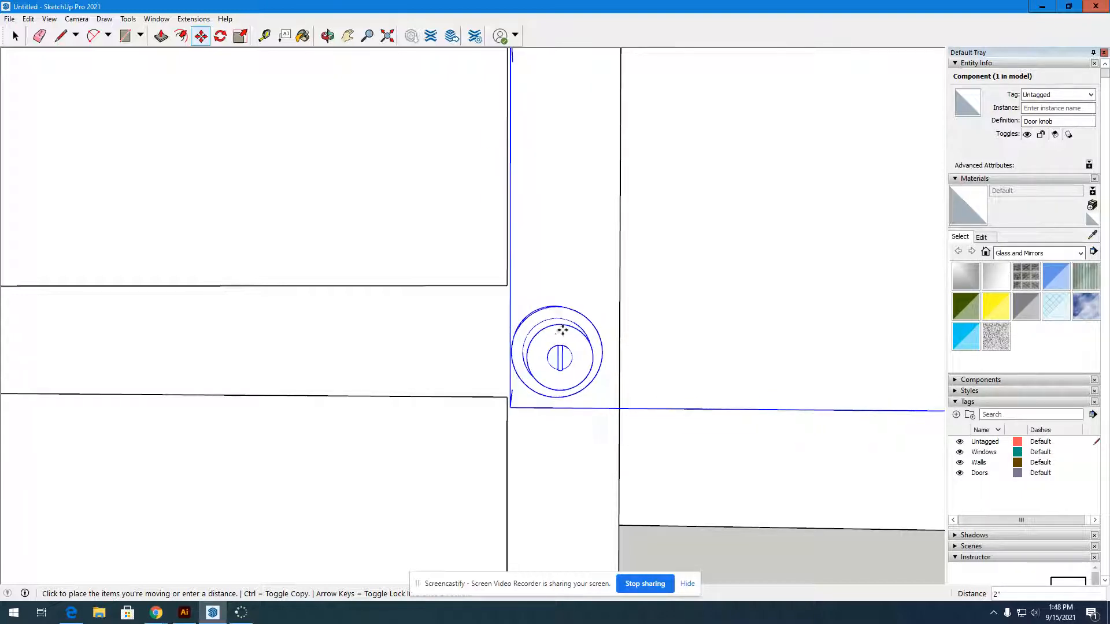
pyautogui.click(562, 327)
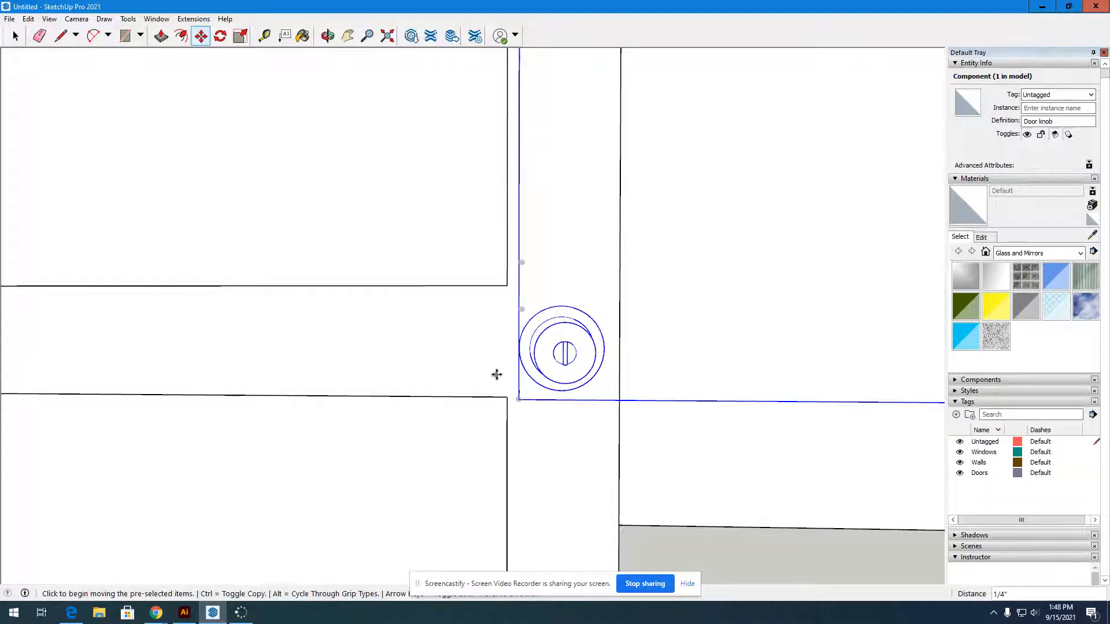
pyautogui.scroll(-4, 498, 373)
pyautogui.scroll(-3, 553, 293)
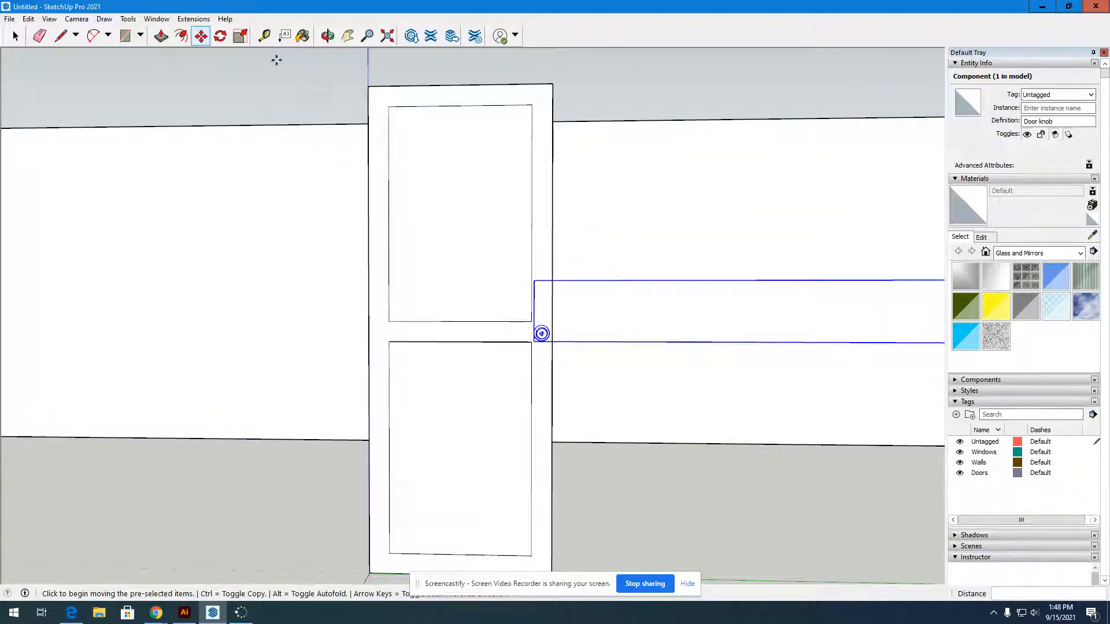
# Open the door knob component on the door for editing, along with the first group nested inside it
pyautogui.click(327, 36)
pyautogui.moveTo(370, 347); pyautogui.dragTo(388, 307)
pyautogui.scroll(6, 330, 365)
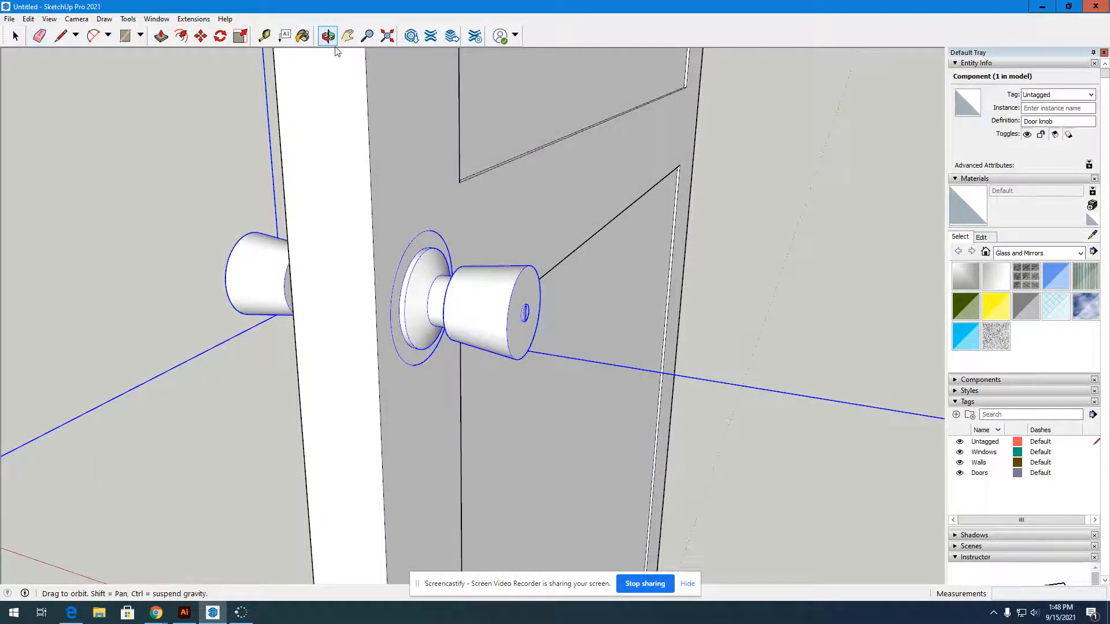
pyautogui.scroll(-4, 569, 384)
pyautogui.scroll(4, 576, 379)
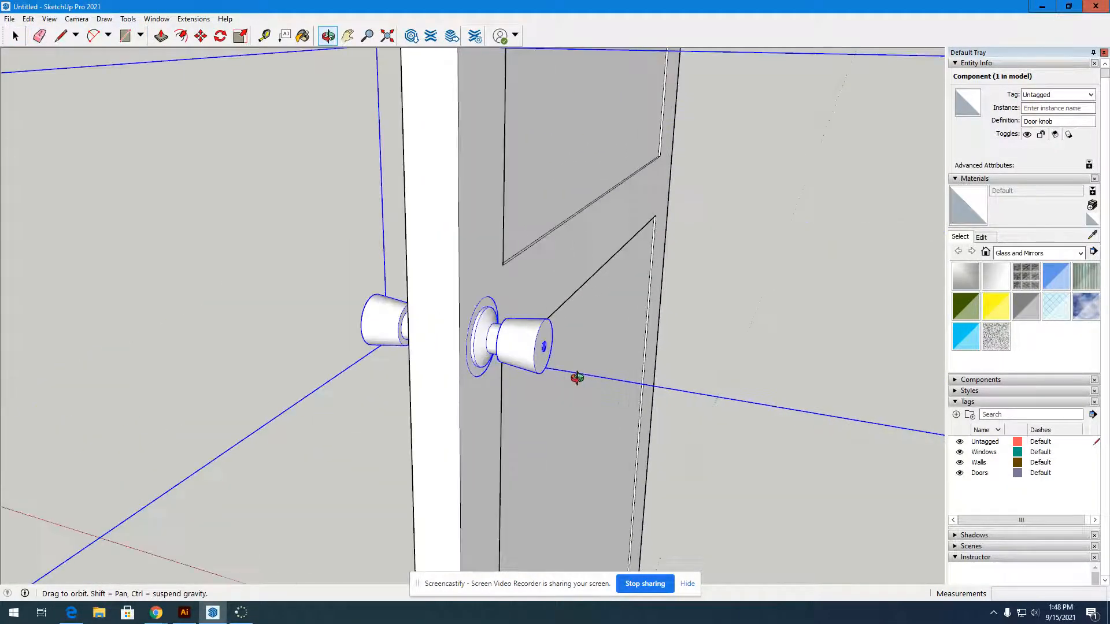
pyautogui.press('space')
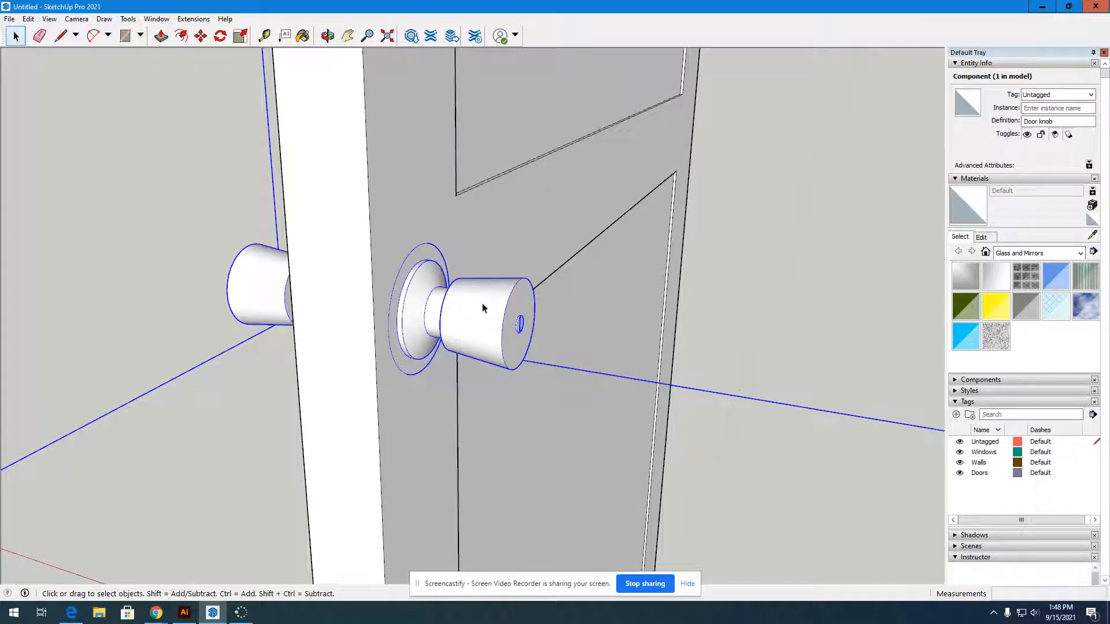
pyautogui.scroll(3, 267, 310)
pyautogui.scroll(-7, 558, 368)
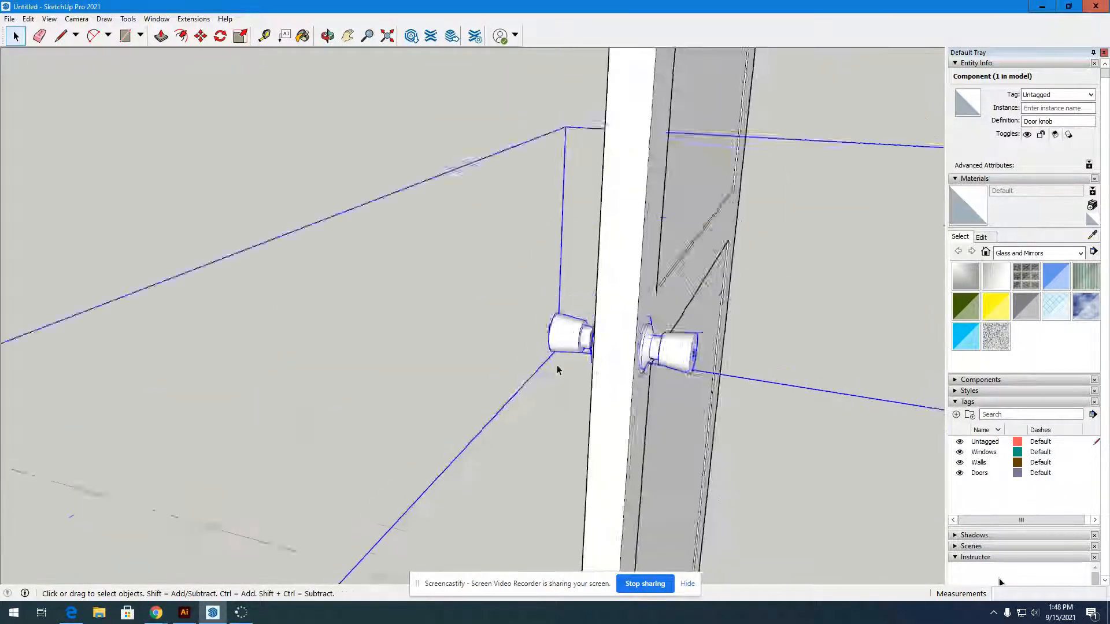
pyautogui.scroll(2, 580, 364)
pyautogui.doubleClick(644, 350)
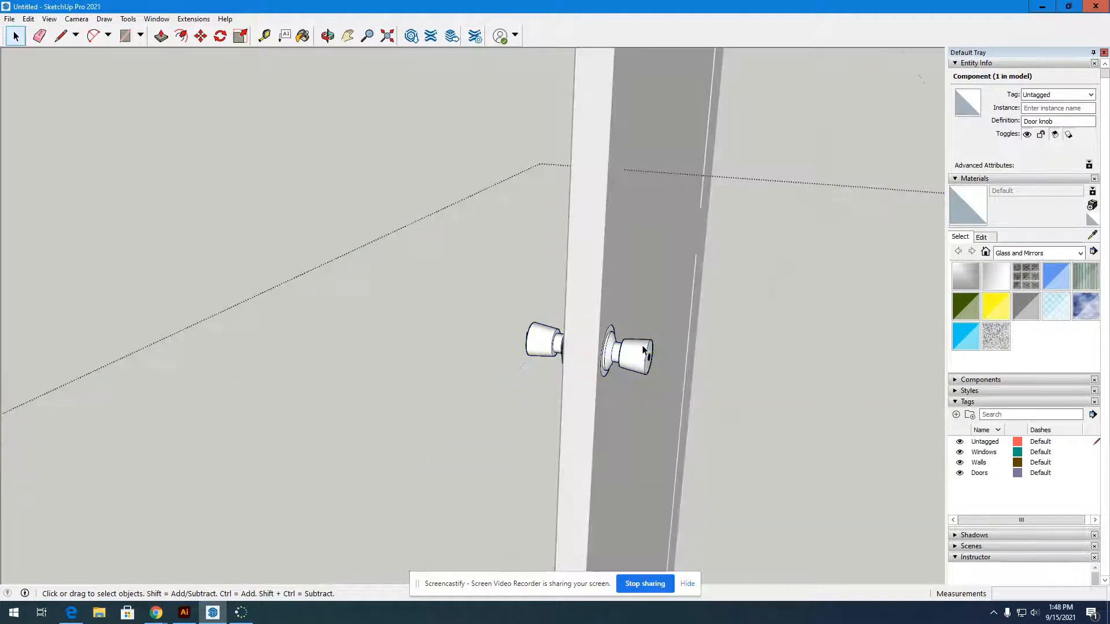
pyautogui.scroll(3, 628, 354)
pyautogui.click(634, 364)
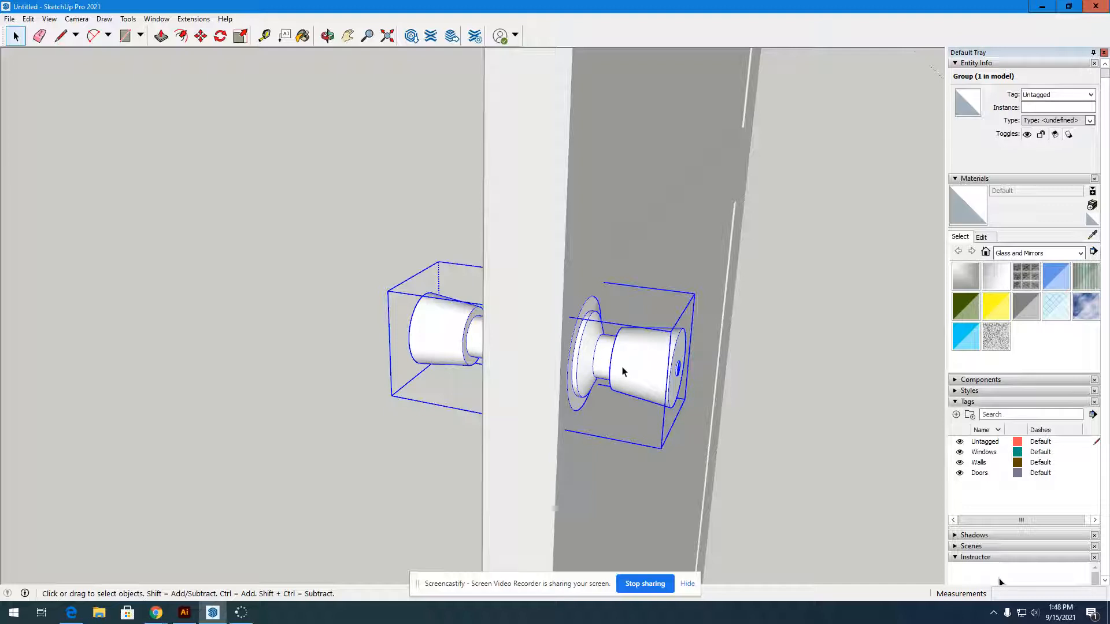
pyautogui.press('Escape')
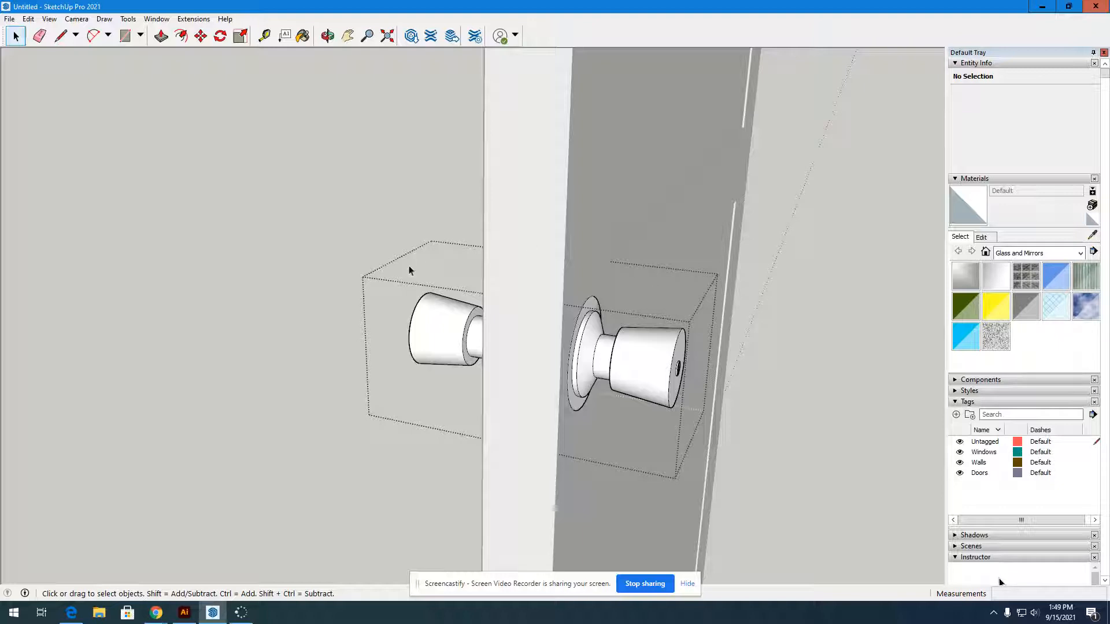
# Open the remaining nested groups of the door knob and select the two knob halves separately in turn
pyautogui.scroll(2, 576, 347)
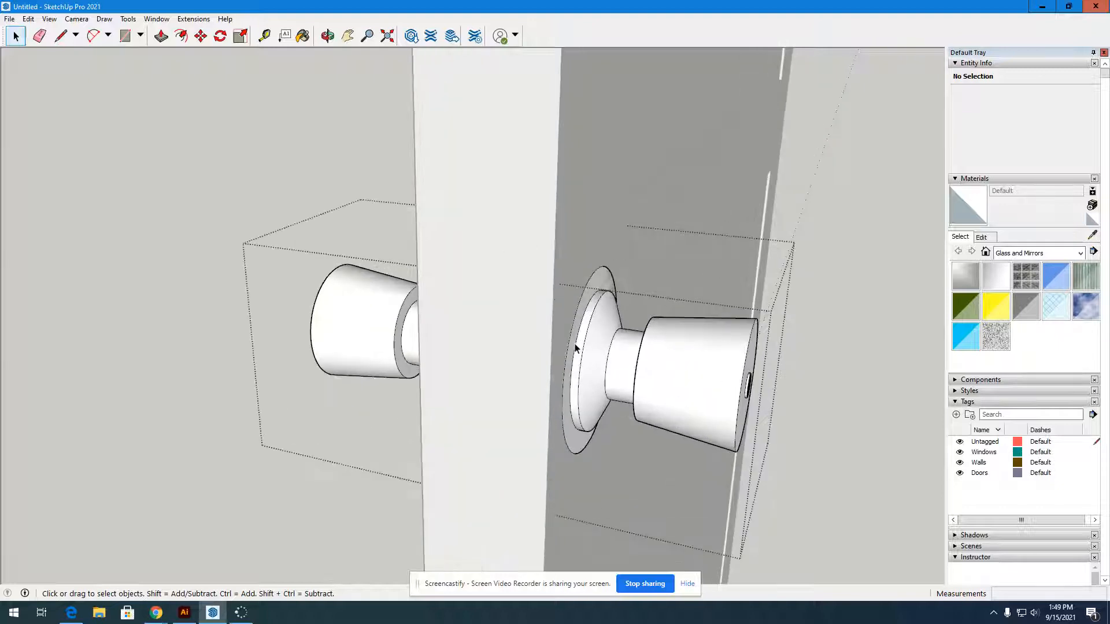
pyautogui.click(693, 351)
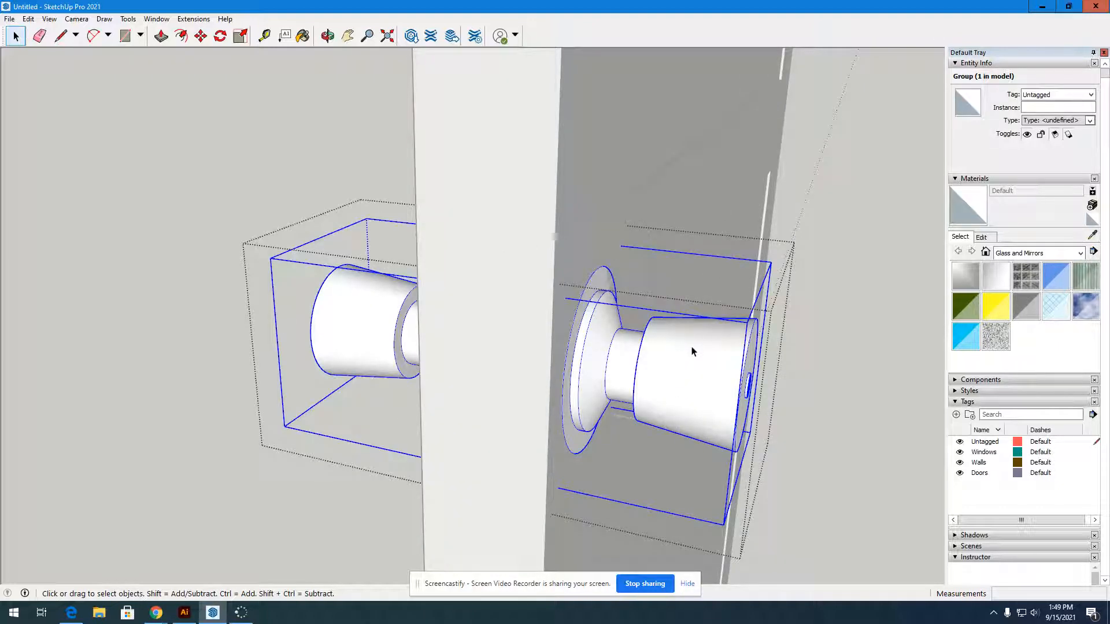
pyautogui.doubleClick(693, 351)
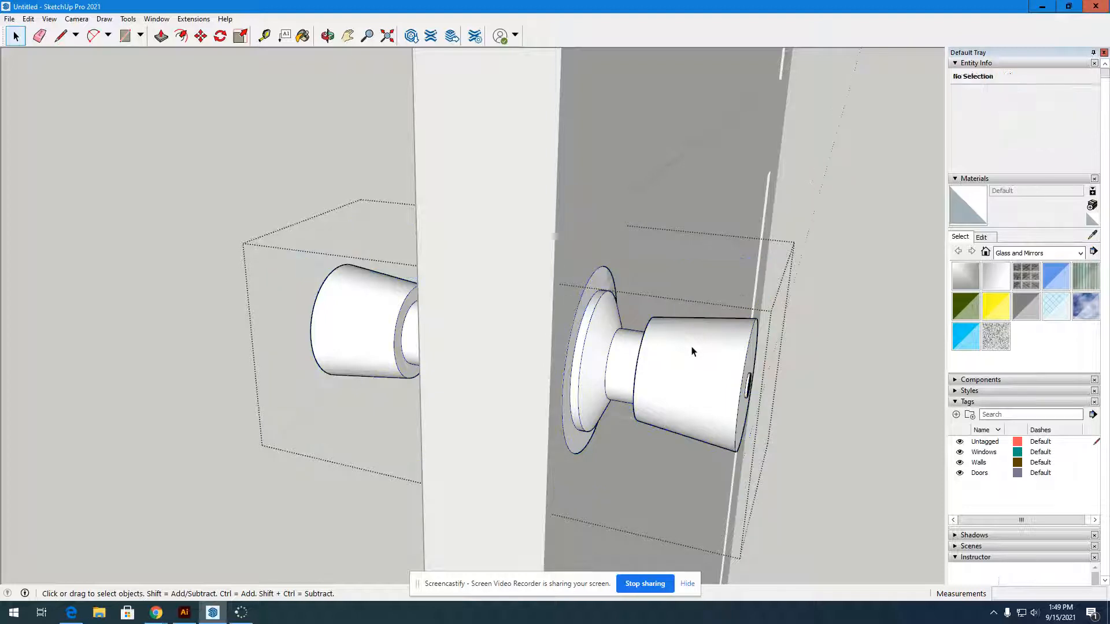
pyautogui.doubleClick(683, 380)
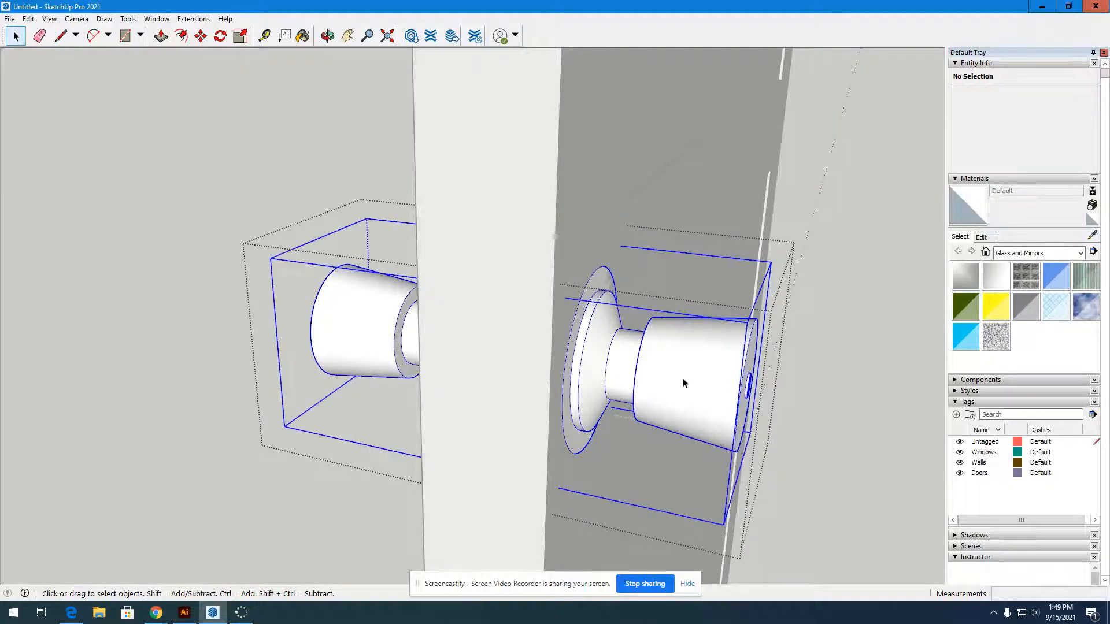
pyautogui.click(684, 381)
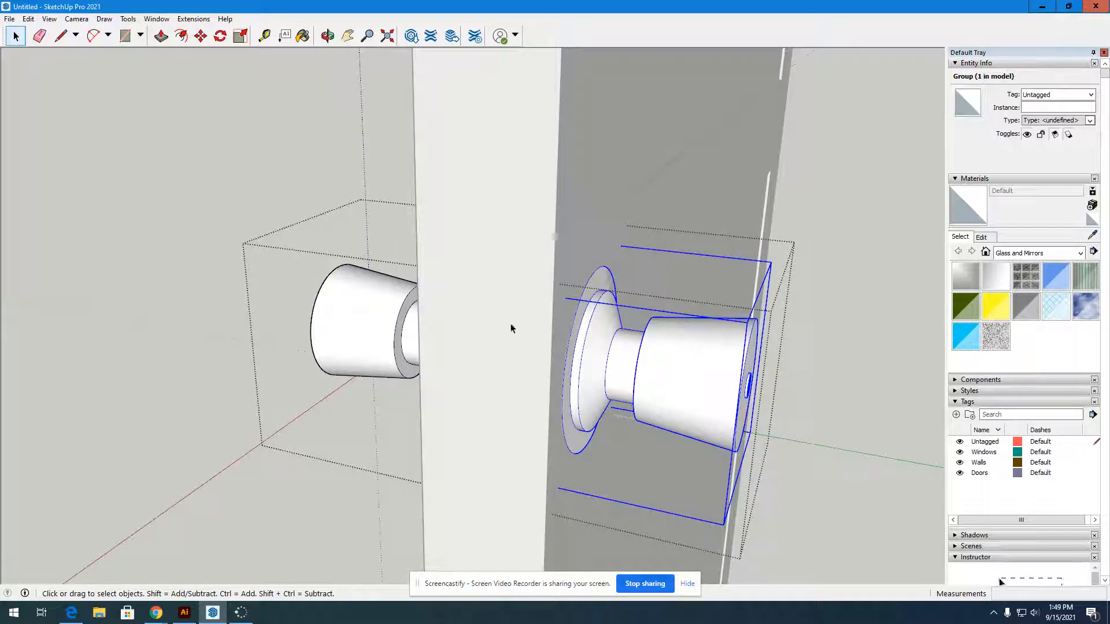
pyautogui.click(369, 333)
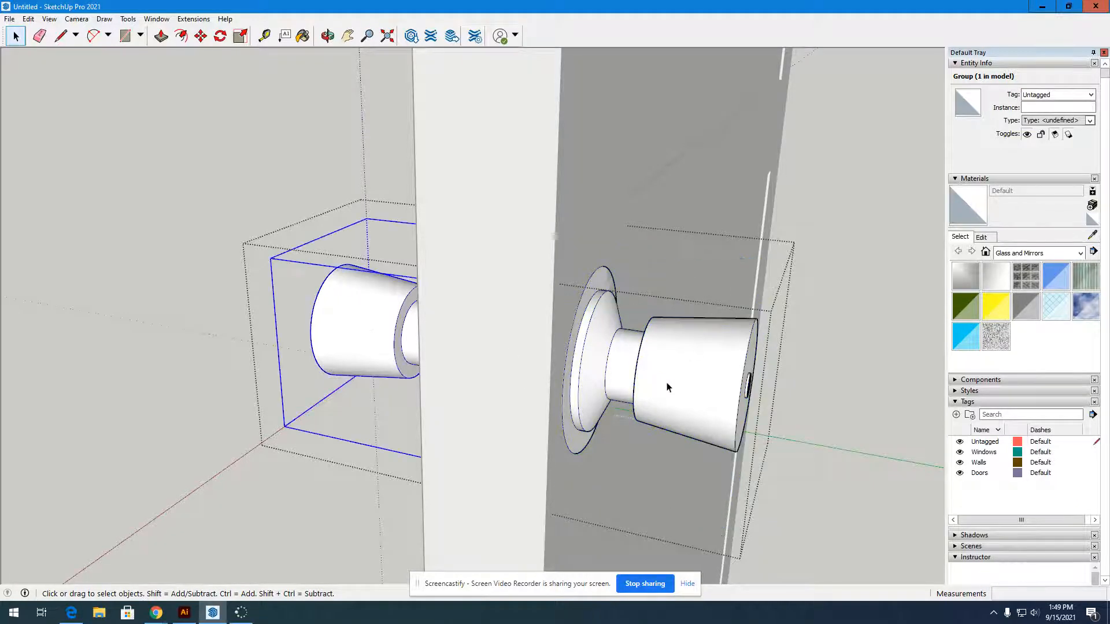
pyautogui.click(668, 385)
pyautogui.click(333, 326)
pyautogui.click(665, 370)
pyautogui.click(555, 235)
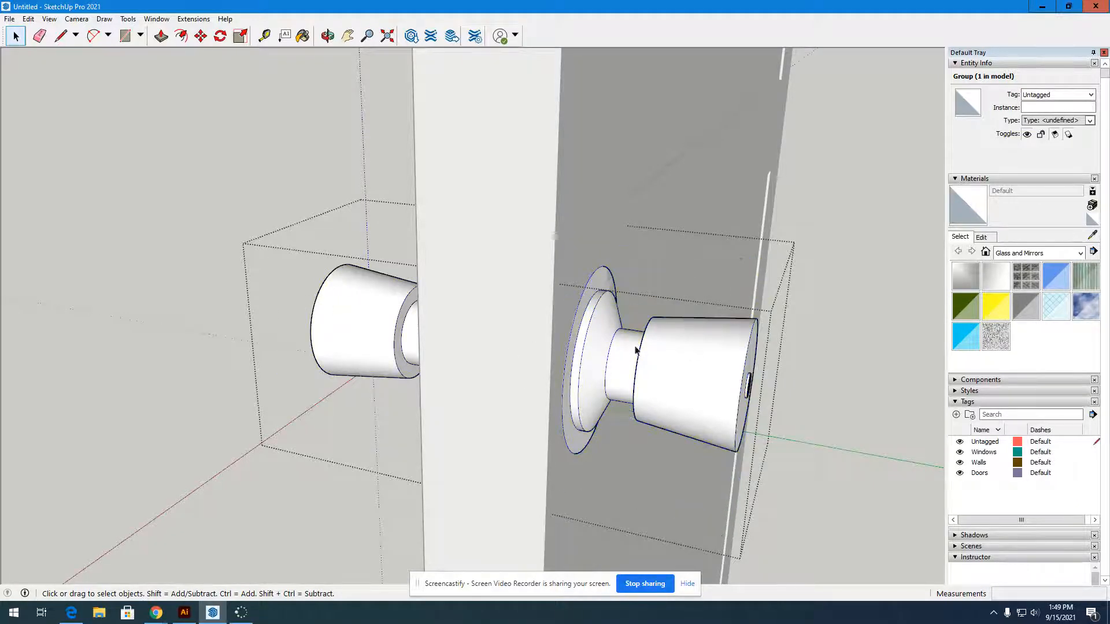
# Move only the keyhole-side knob half 3/16" outward along the green axis, pulling its sunken plate out of the door face
pyautogui.click(663, 355)
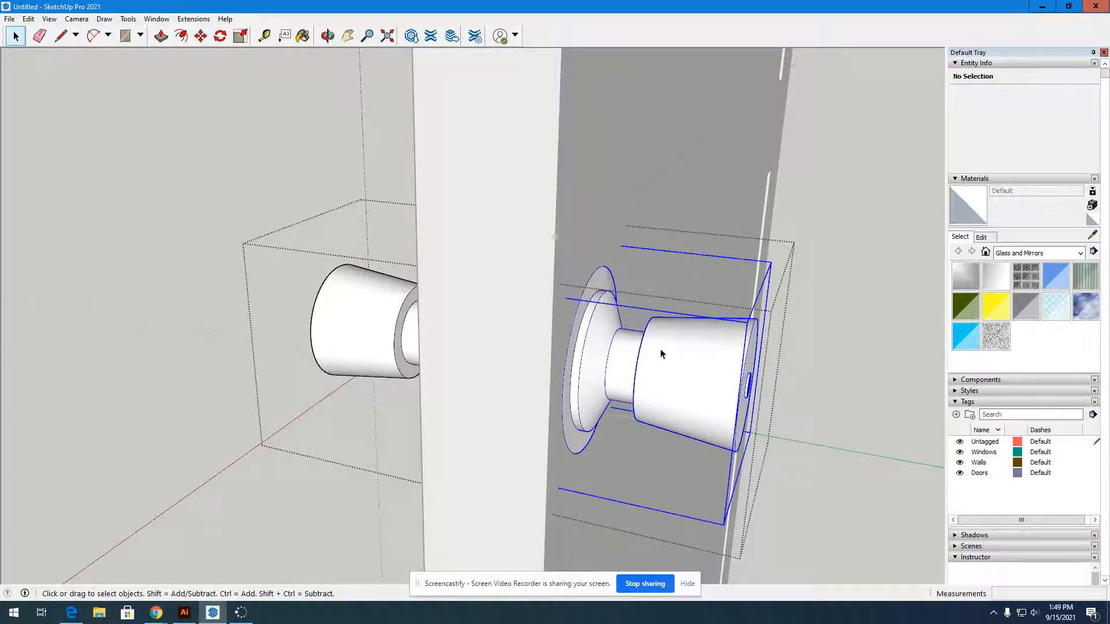
pyautogui.click(201, 36)
pyautogui.scroll(2, 564, 429)
pyautogui.scroll(2, 564, 429)
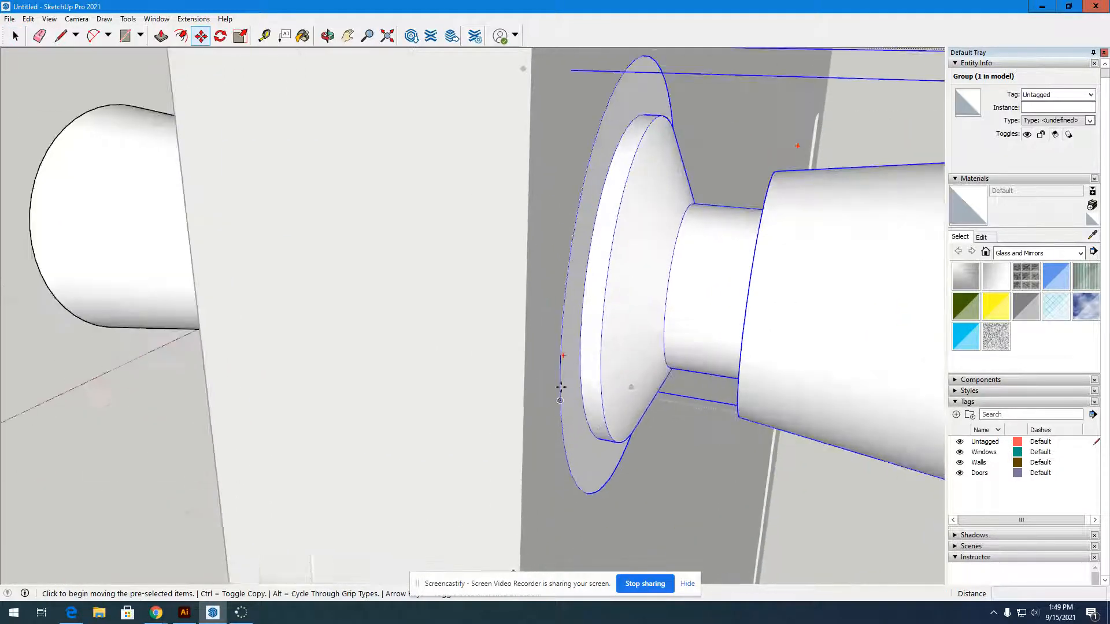
pyautogui.click(564, 353)
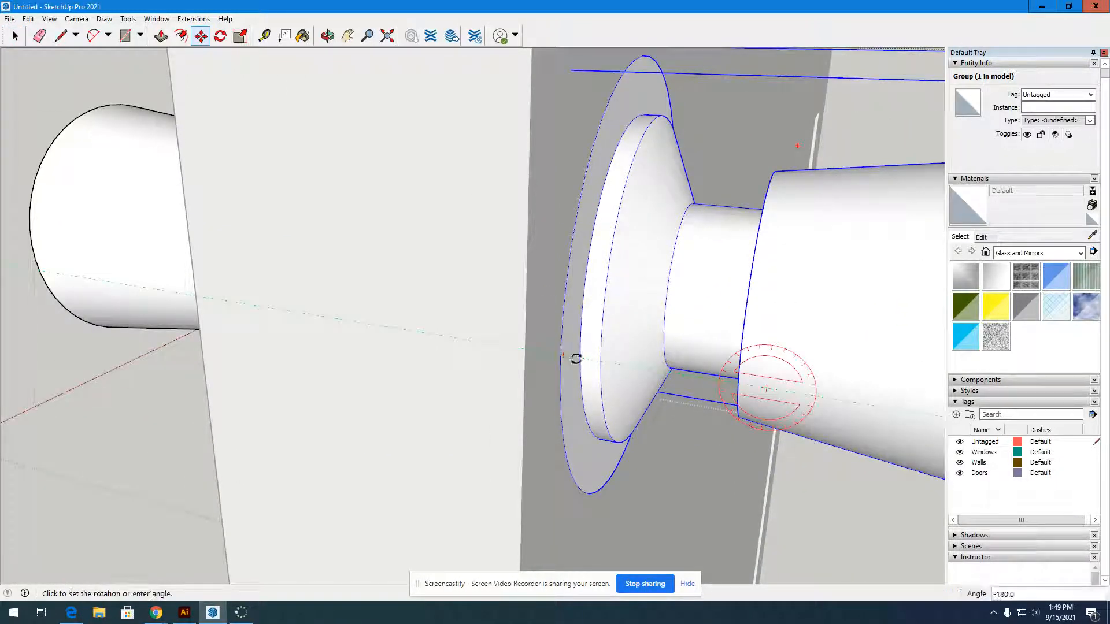
pyautogui.click(617, 368)
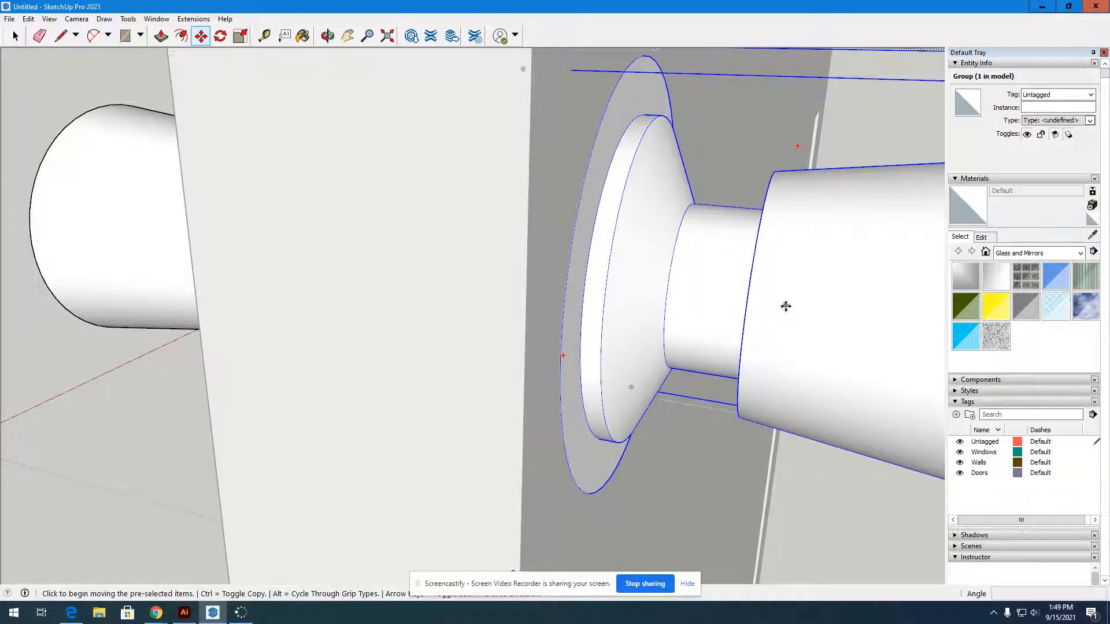
pyautogui.click(768, 304)
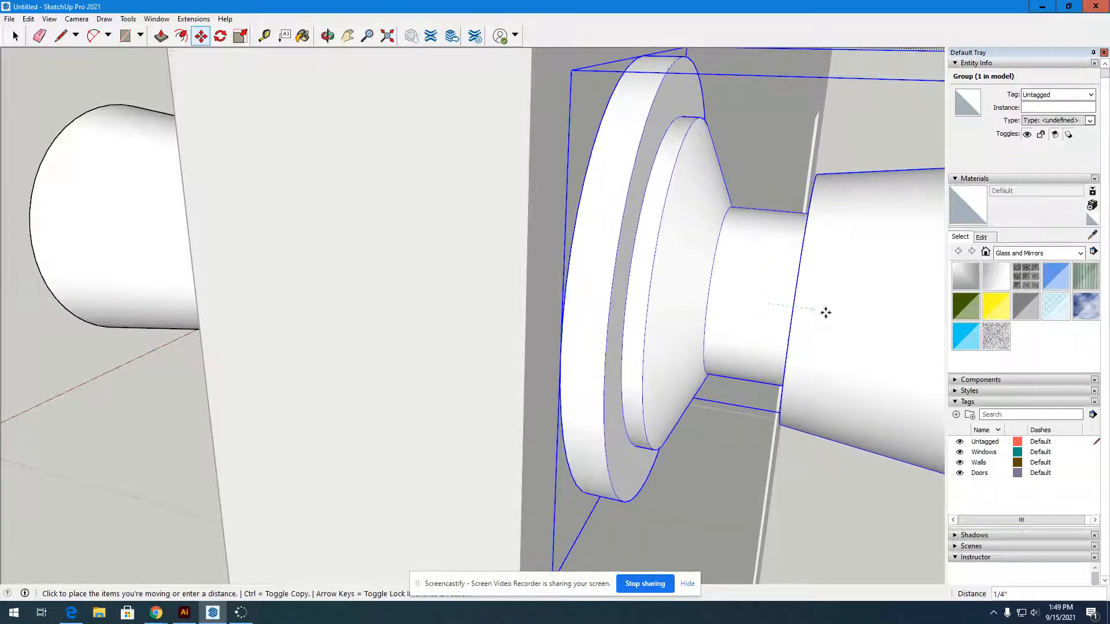
pyautogui.scroll(-8, 799, 311)
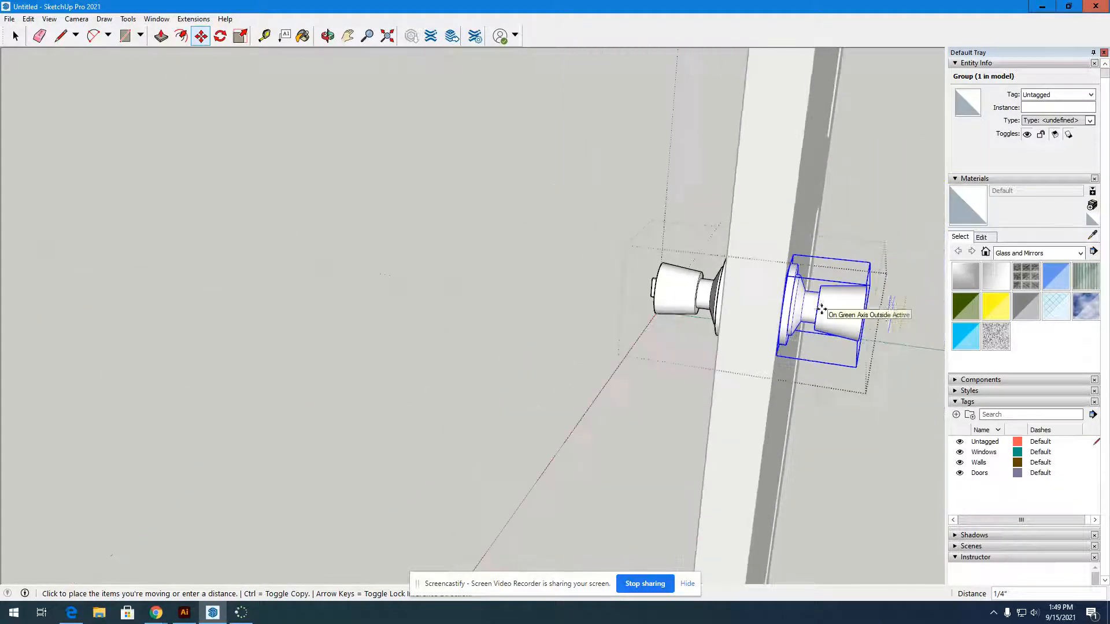
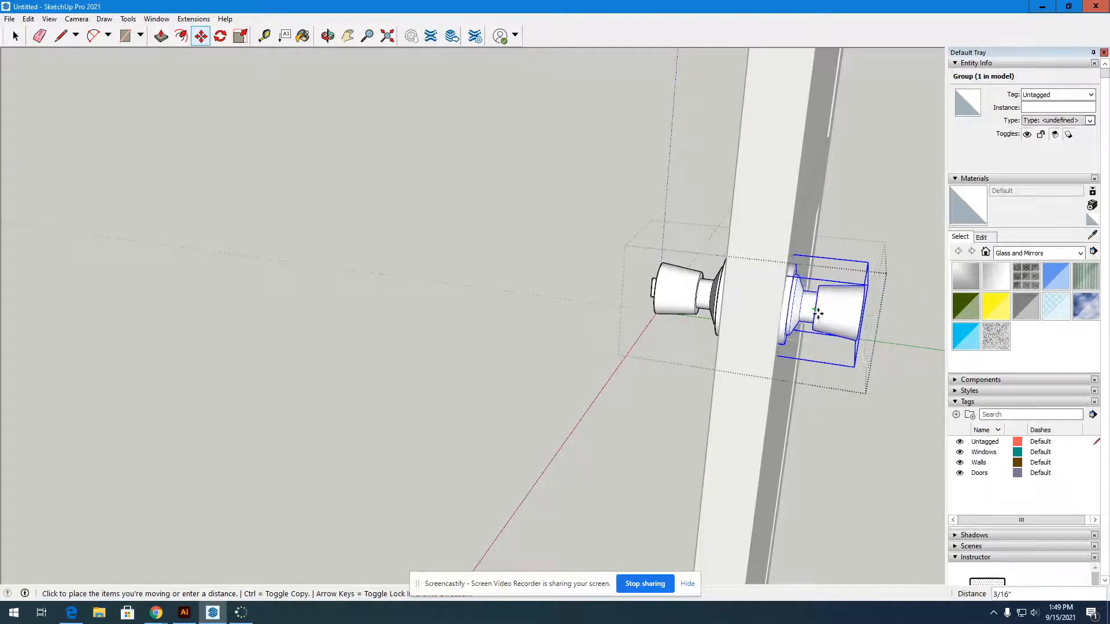
pyautogui.click(819, 313)
# Move the keyhole-side knob half another 1/16" outward along the green axis
pyautogui.scroll(8, 821, 304)
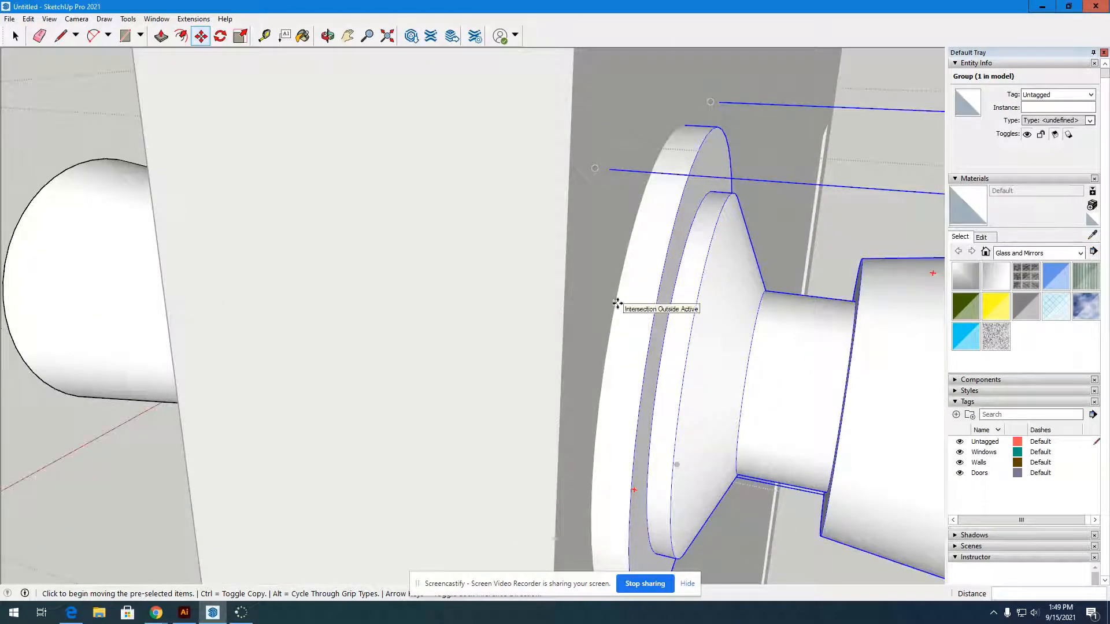
pyautogui.click(638, 307)
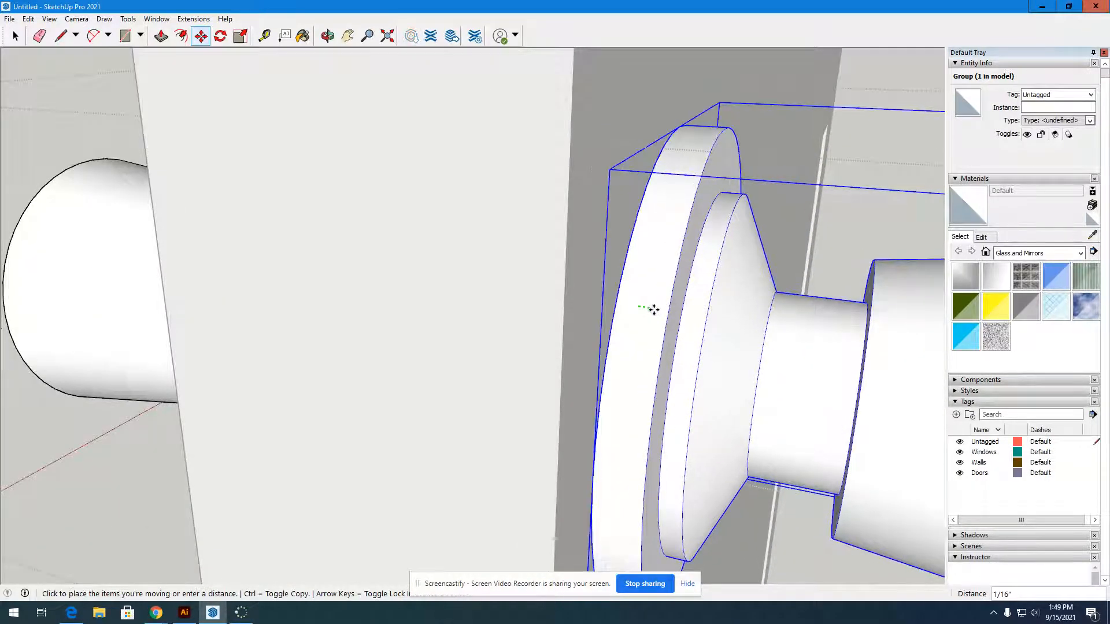
pyautogui.click(654, 310)
pyautogui.scroll(-3, 607, 340)
pyautogui.scroll(-6, 606, 340)
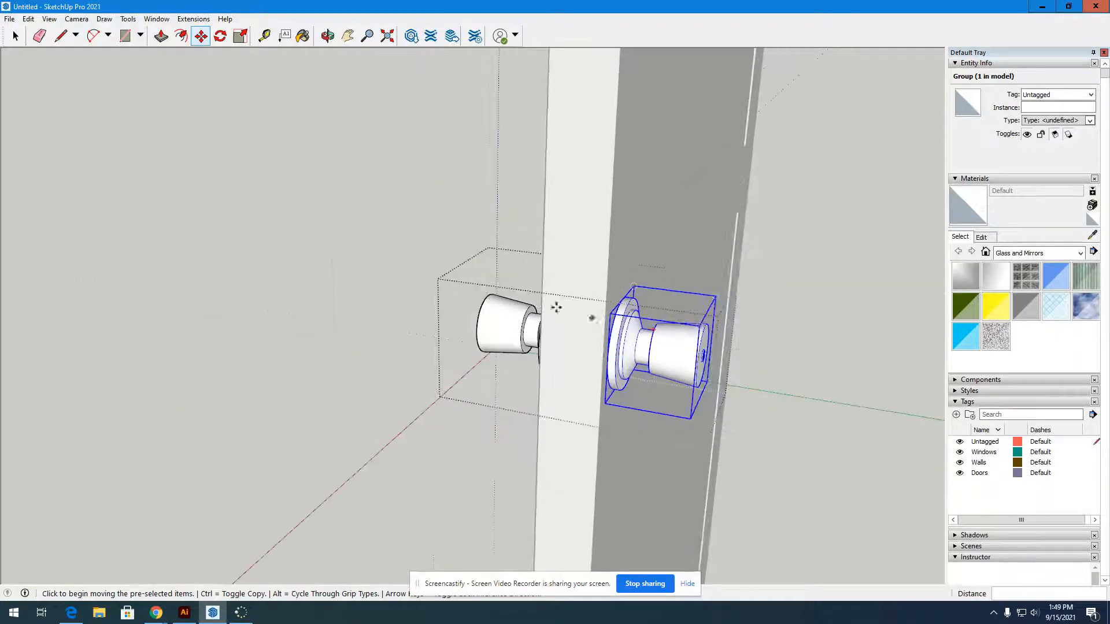
# Check both knob halves against the door's edge and close all the nested groups and the door knob component
pyautogui.click(328, 35)
pyautogui.moveTo(361, 58); pyautogui.dragTo(622, 269)
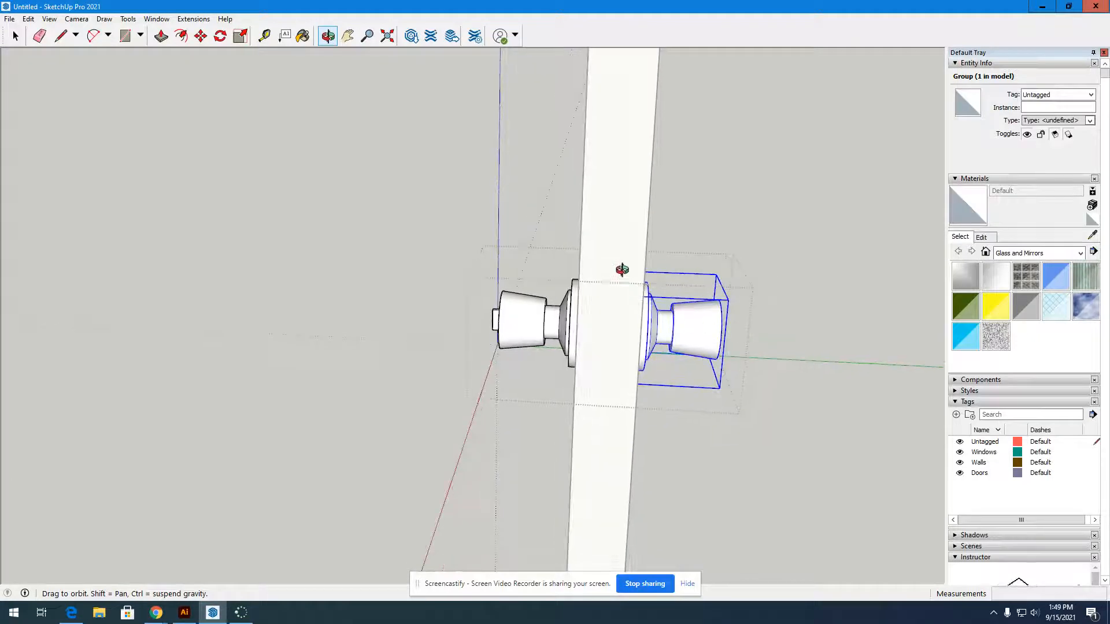
pyautogui.moveTo(844, 341); pyautogui.dragTo(671, 354)
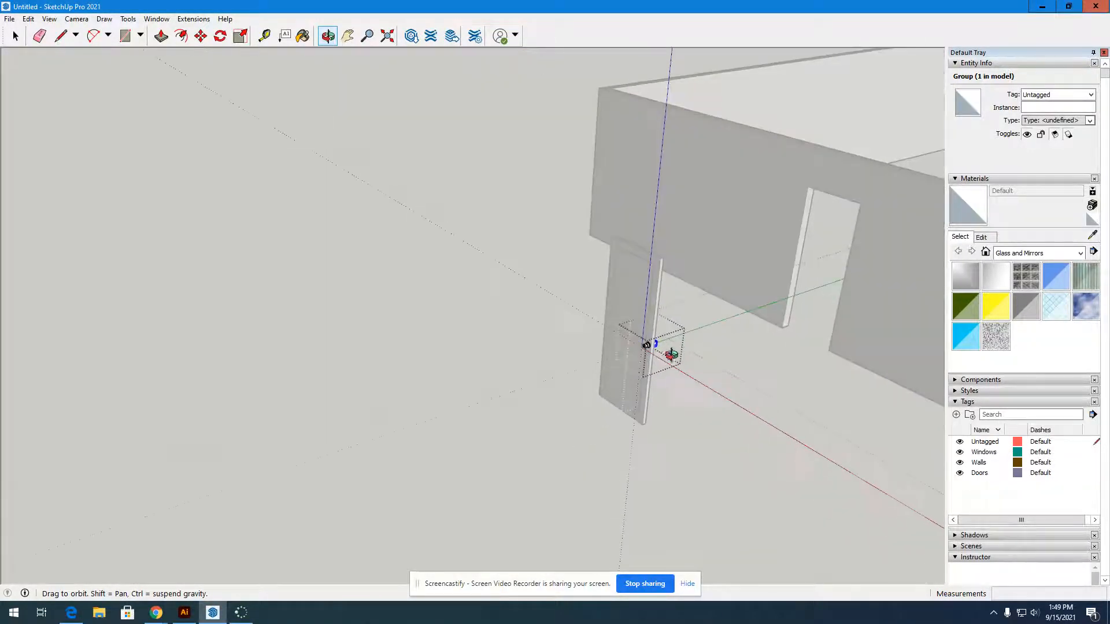
pyautogui.click(16, 36)
pyautogui.click(394, 292)
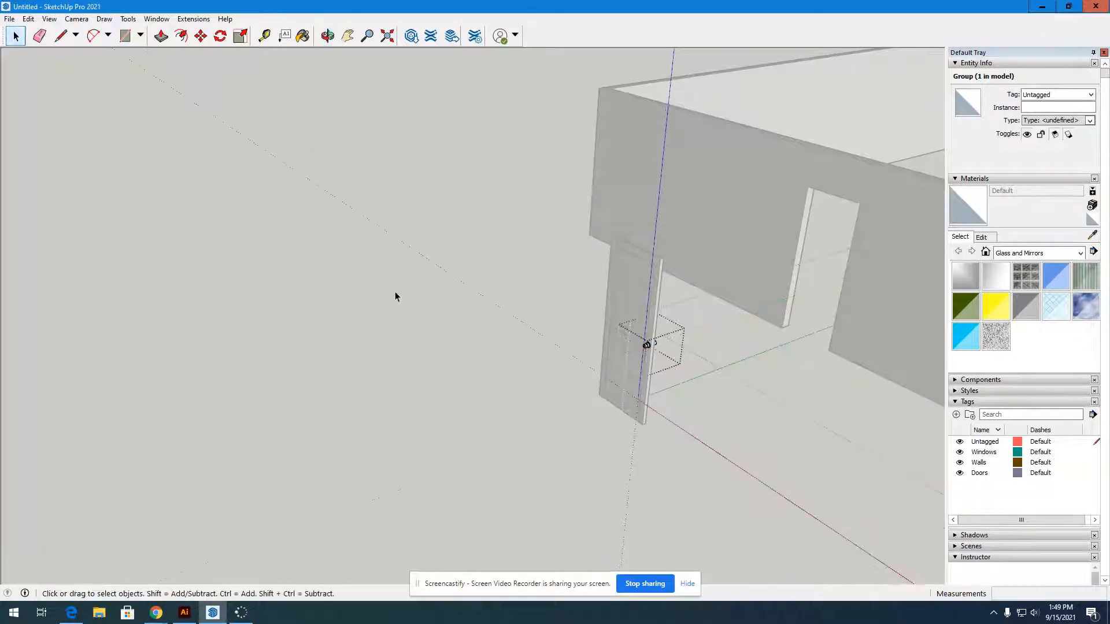
pyautogui.click(296, 293)
pyautogui.click(296, 293)
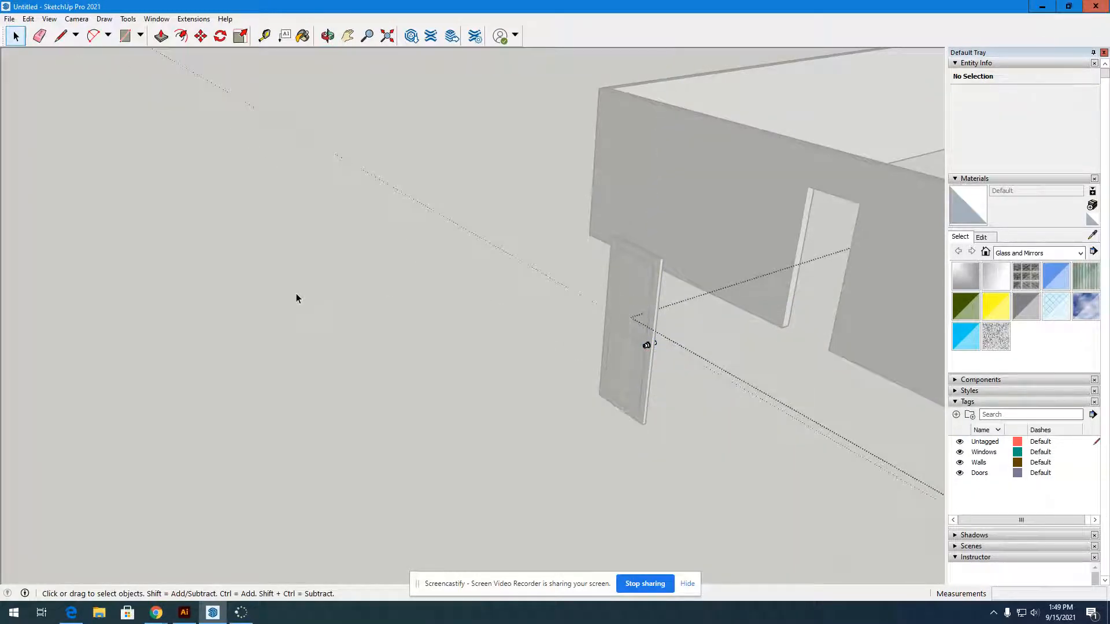
pyautogui.click(296, 293)
pyautogui.scroll(3, 774, 368)
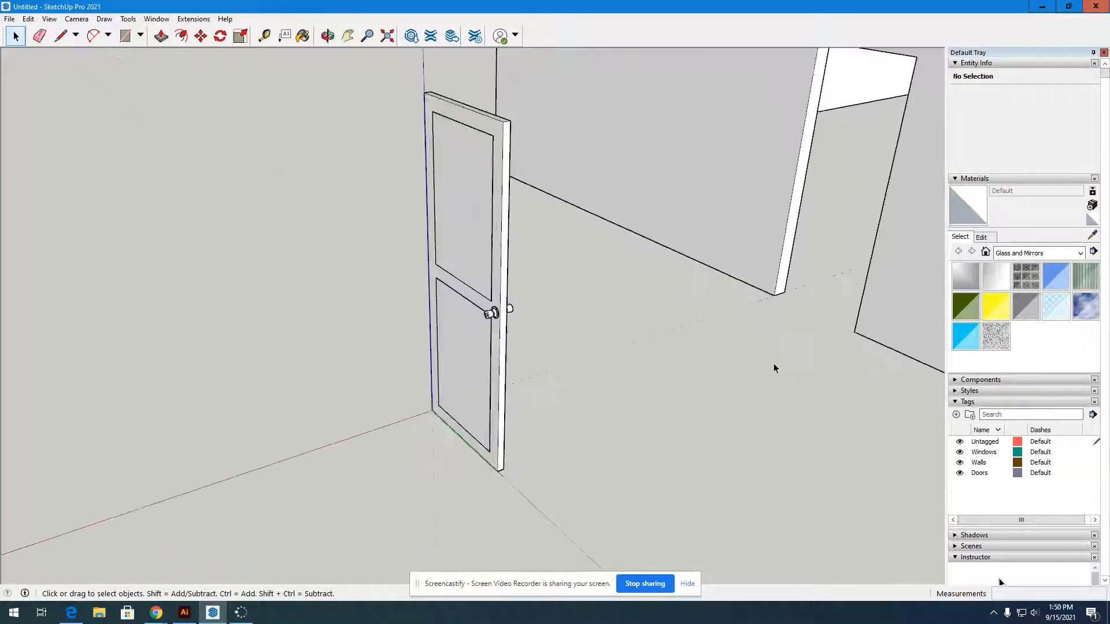
# Examine the extent of the door knob component's bounding box and that of the knob group nested inside it
pyautogui.click(491, 265)
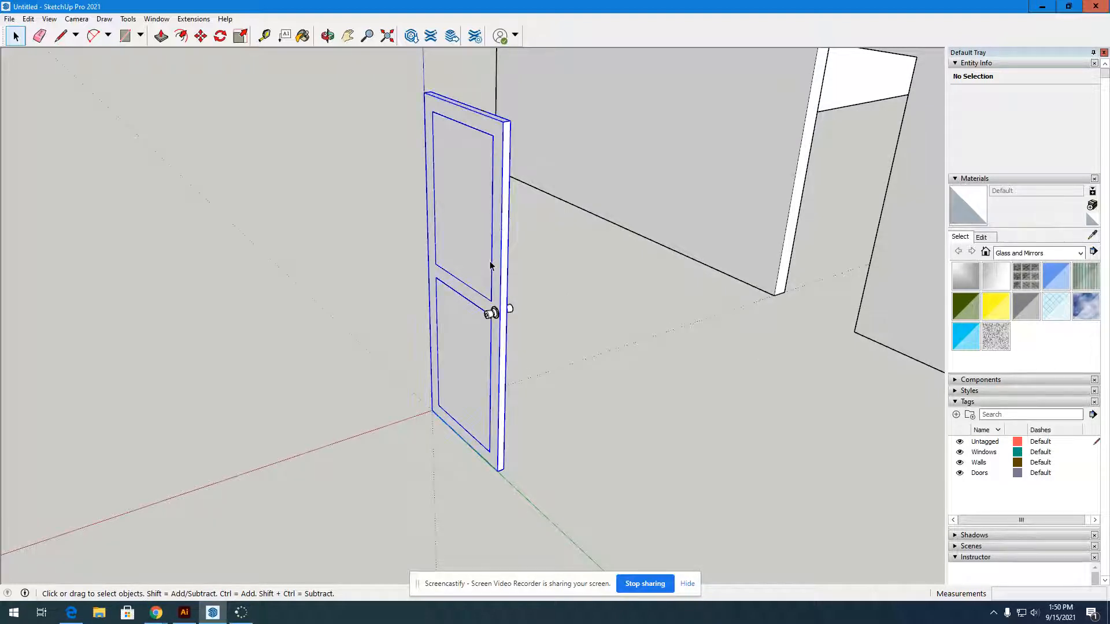
pyautogui.click(490, 316)
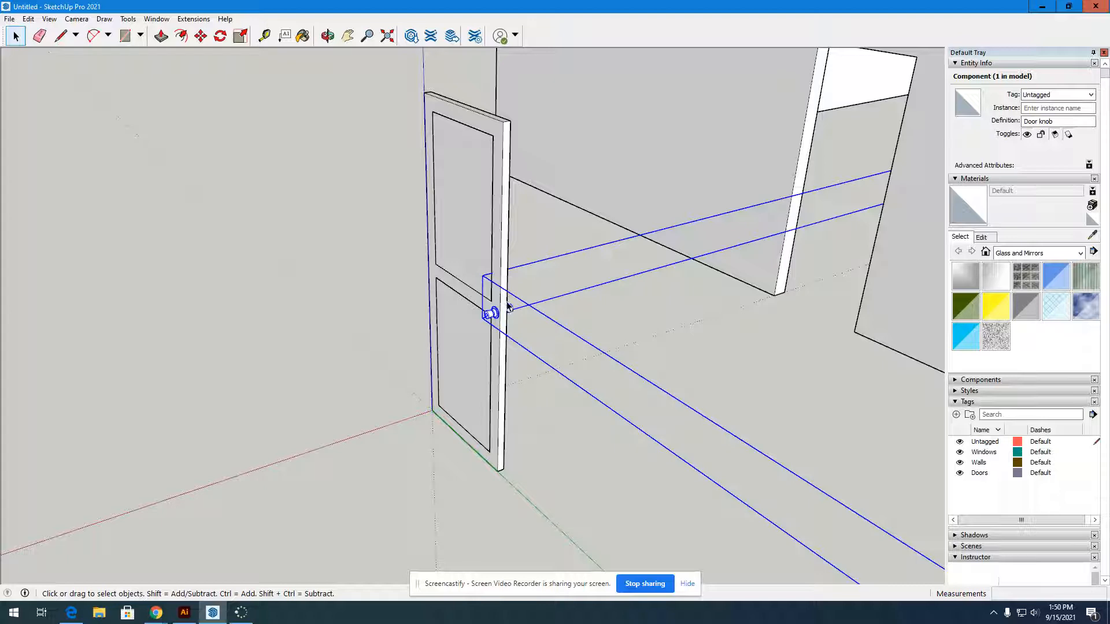
pyautogui.scroll(3, 498, 313)
pyautogui.scroll(-3, 492, 317)
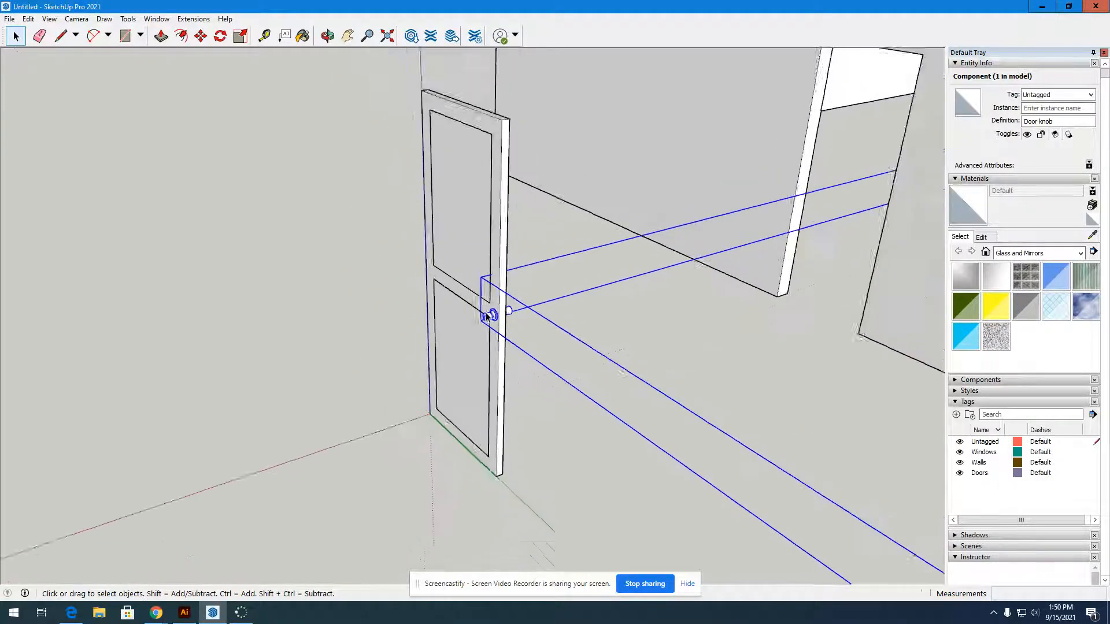
pyautogui.scroll(3, 487, 316)
pyautogui.scroll(-3, 488, 315)
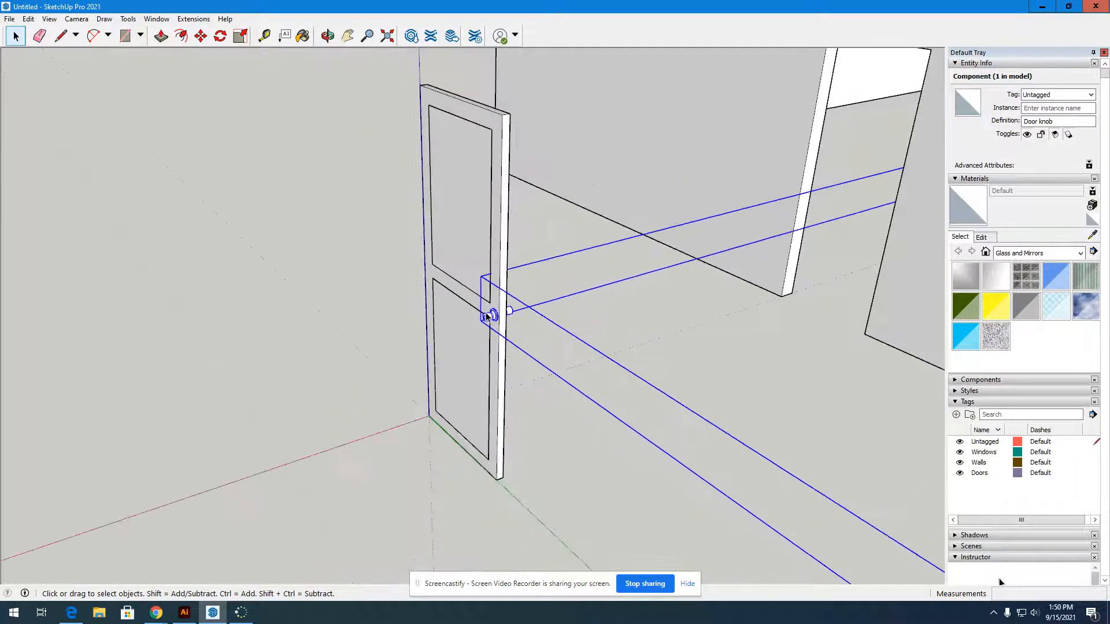
pyautogui.scroll(5, 487, 316)
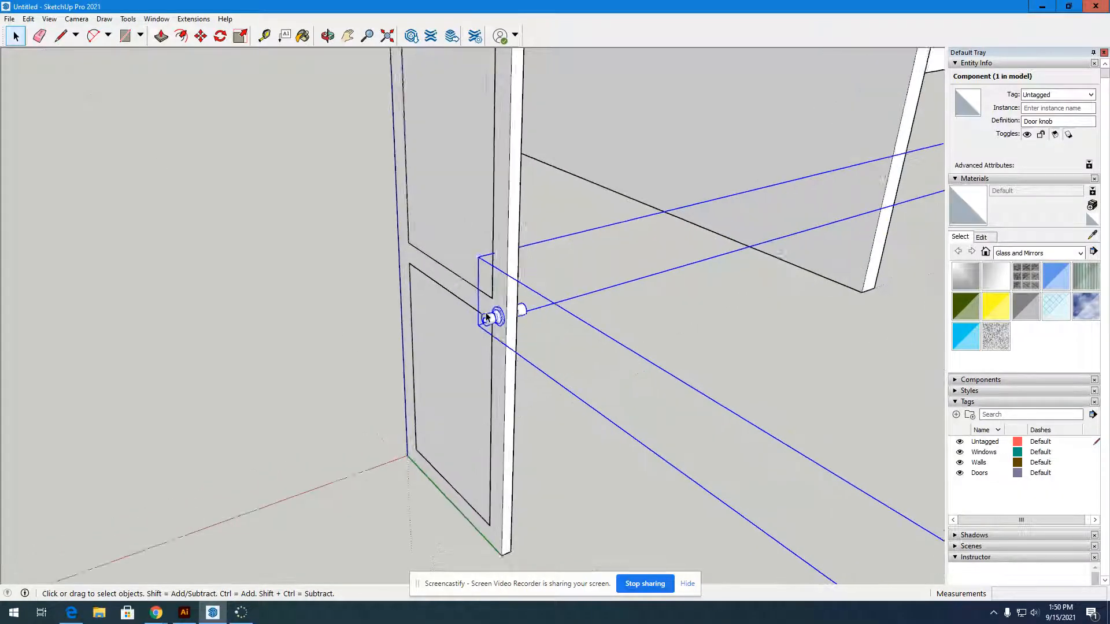
pyautogui.doubleClick(490, 326)
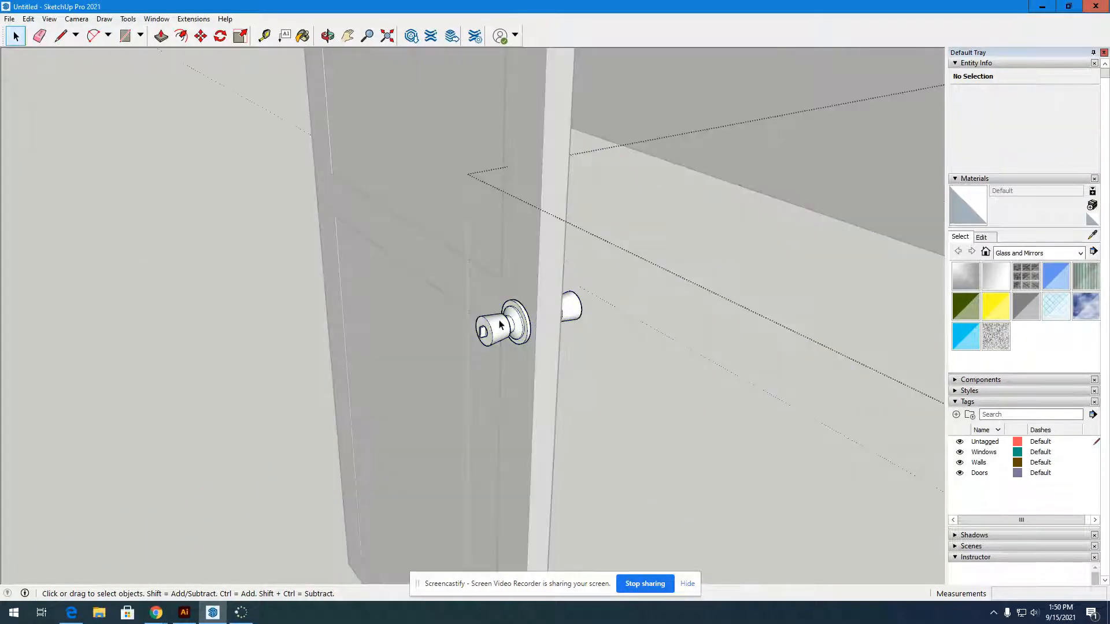
pyautogui.click(497, 325)
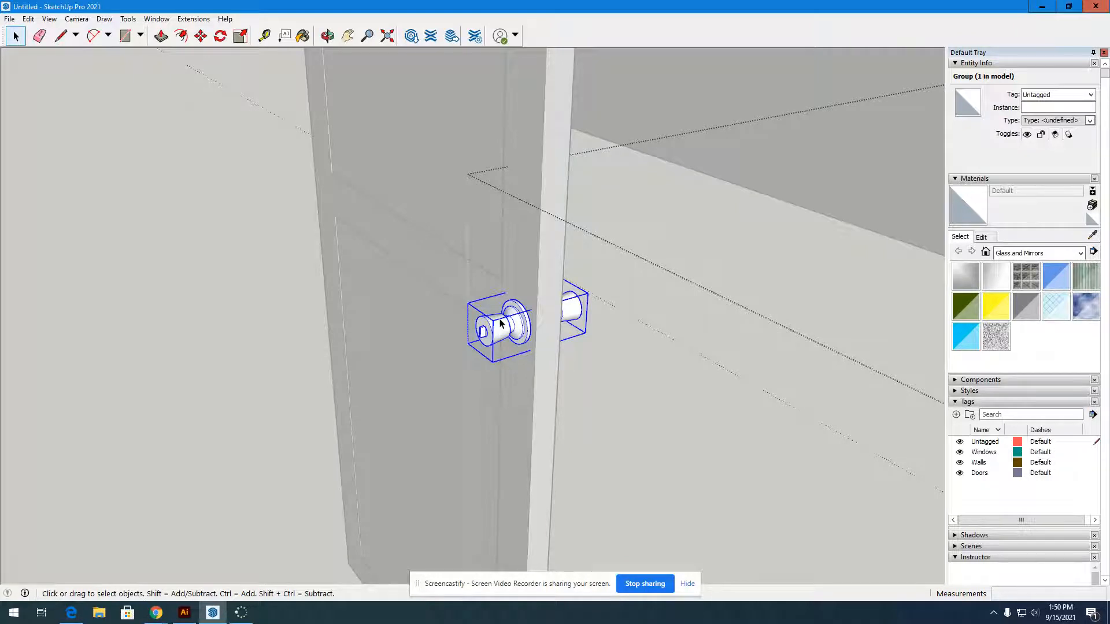
pyautogui.click(224, 305)
pyautogui.scroll(-4, 225, 304)
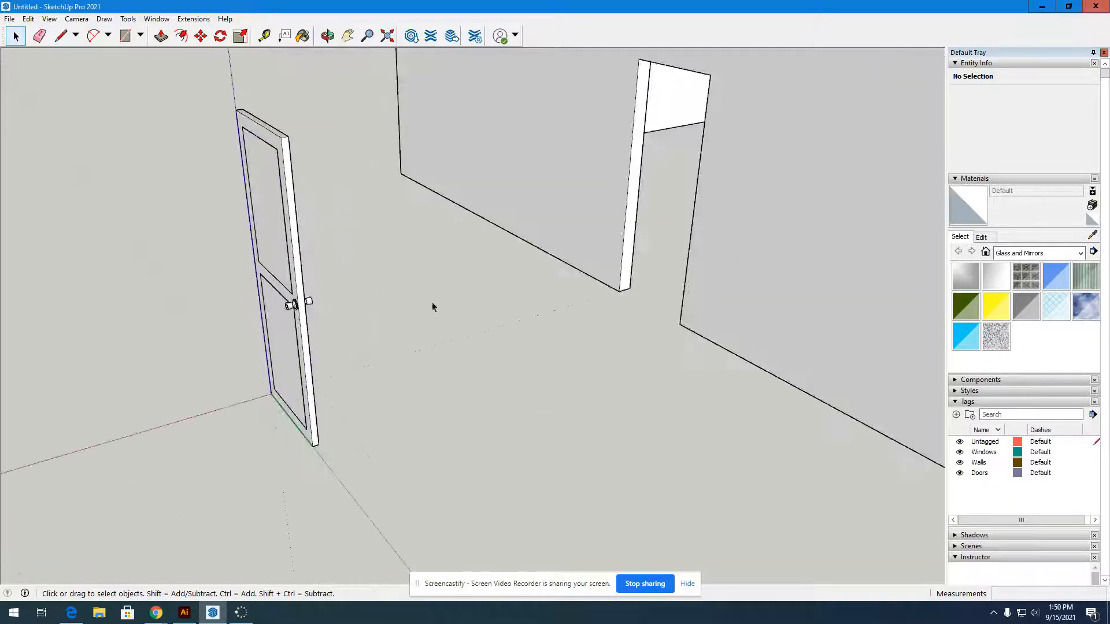
# Explode the outer door knob component and select only the knob group on the door
pyautogui.scroll(5, 263, 298)
pyautogui.click(511, 393)
pyautogui.rightClick(510, 397)
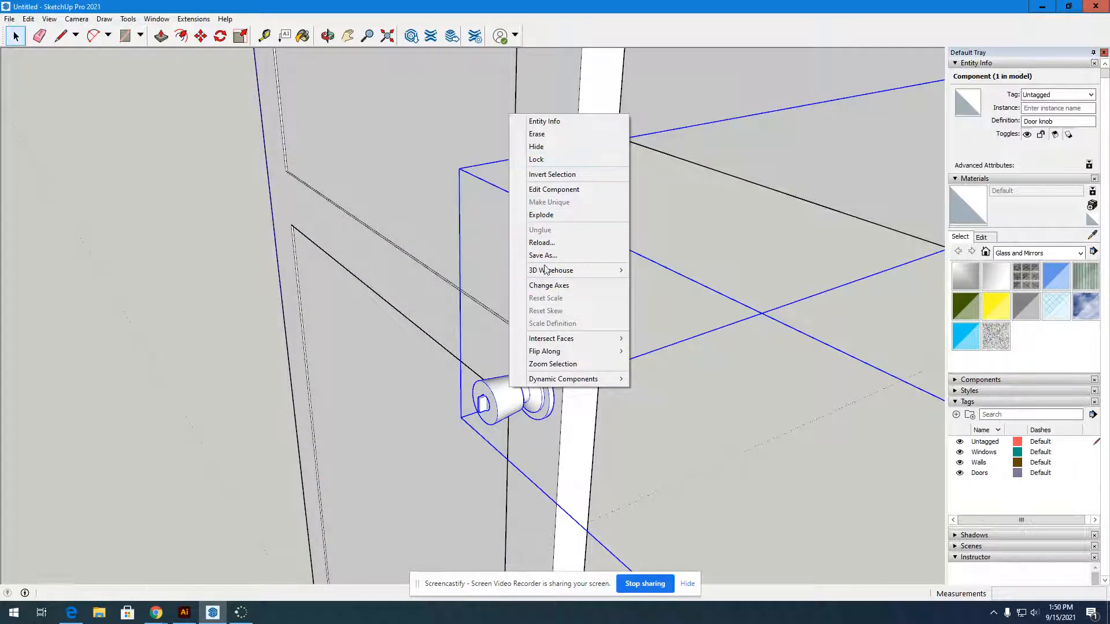
pyautogui.click(547, 215)
pyautogui.scroll(-5, 578, 358)
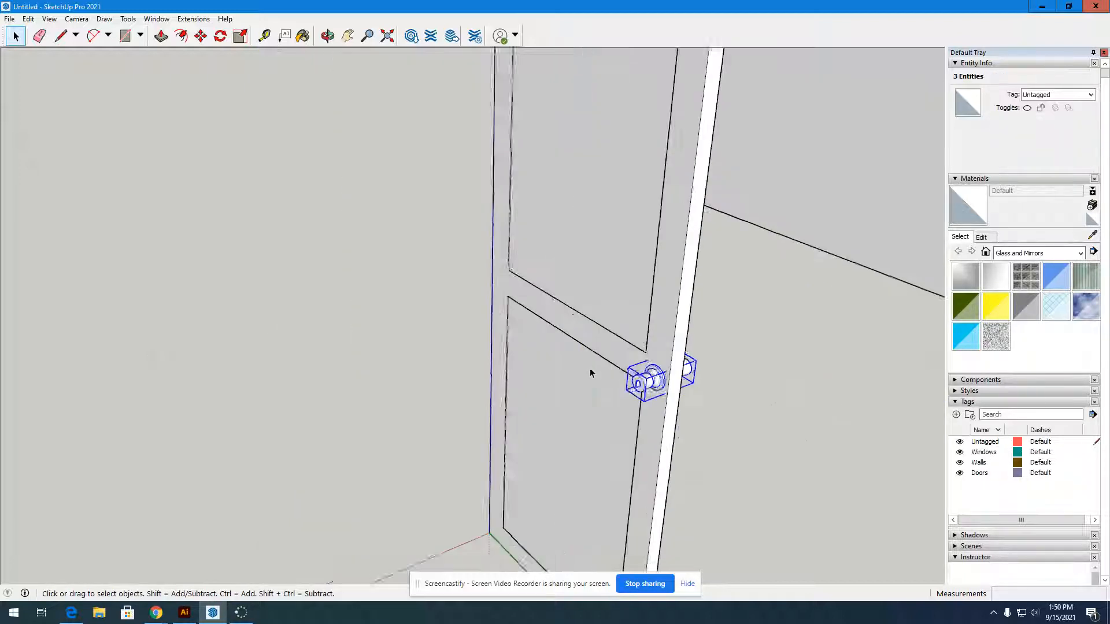
pyautogui.scroll(-3, 514, 345)
pyautogui.click(551, 345)
# Examine the selected knob group on both faces of the door and the door's upper corner
pyautogui.scroll(5, 550, 347)
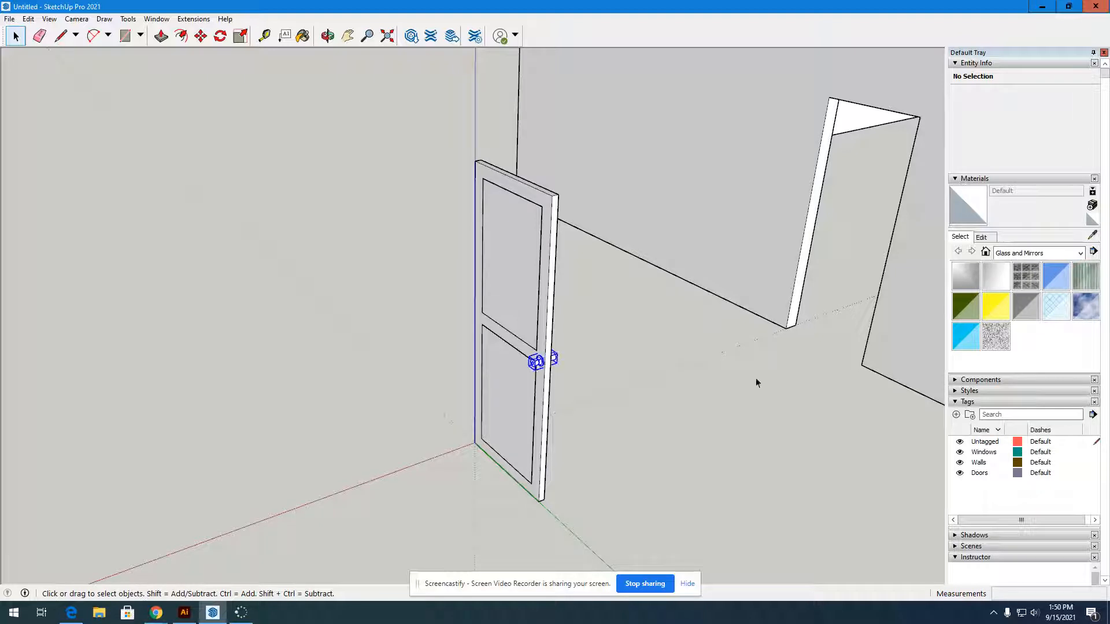
pyautogui.scroll(-3, 603, 372)
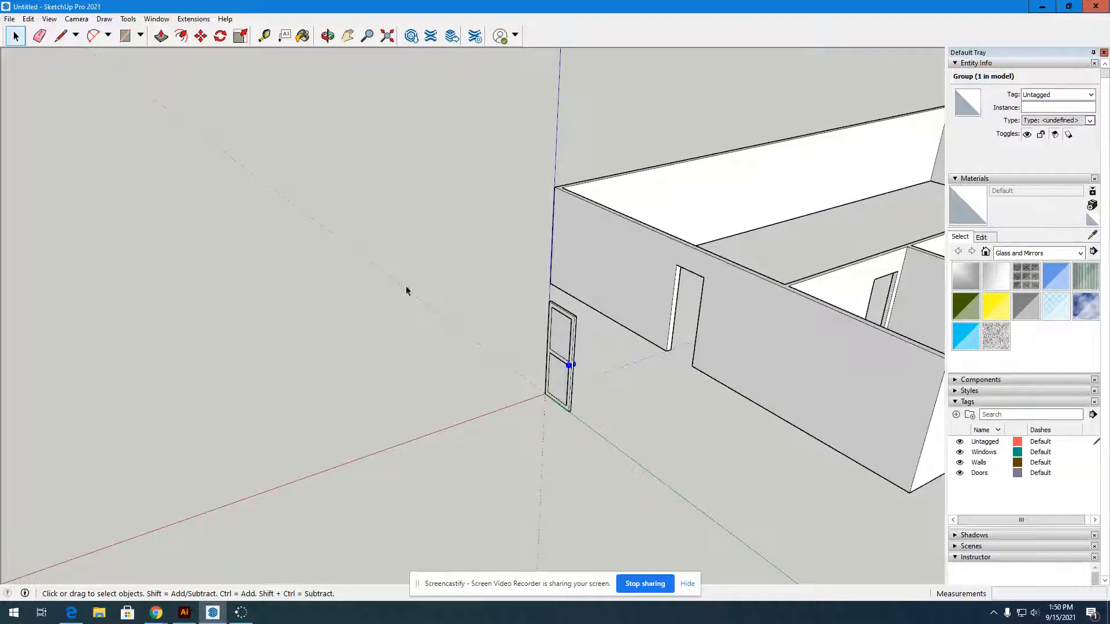
pyautogui.scroll(8, 567, 370)
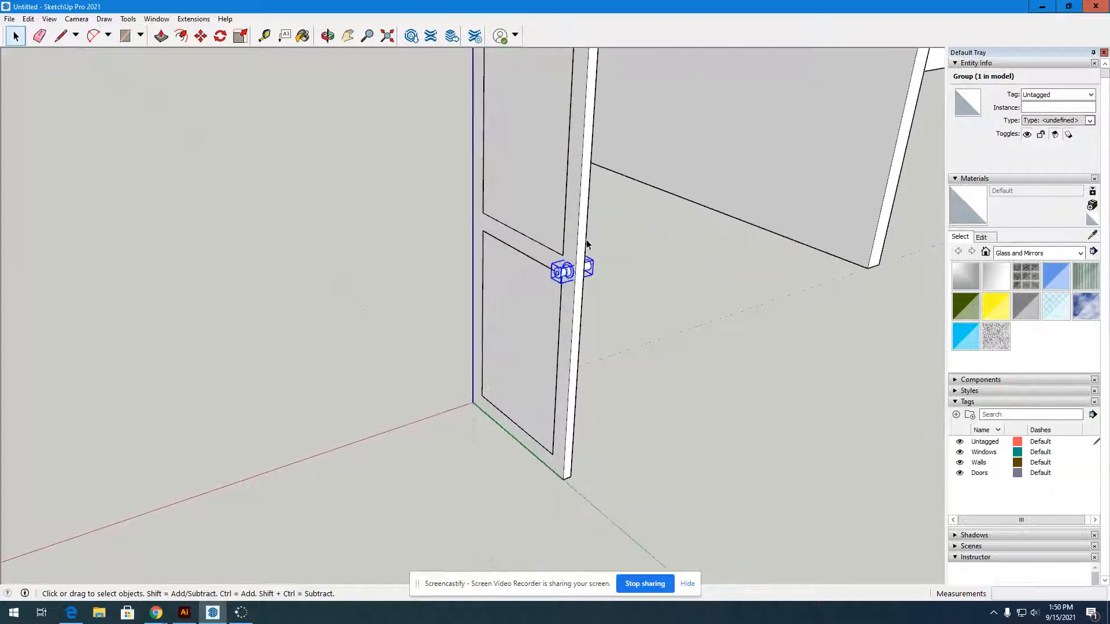
pyautogui.scroll(2, 557, 283)
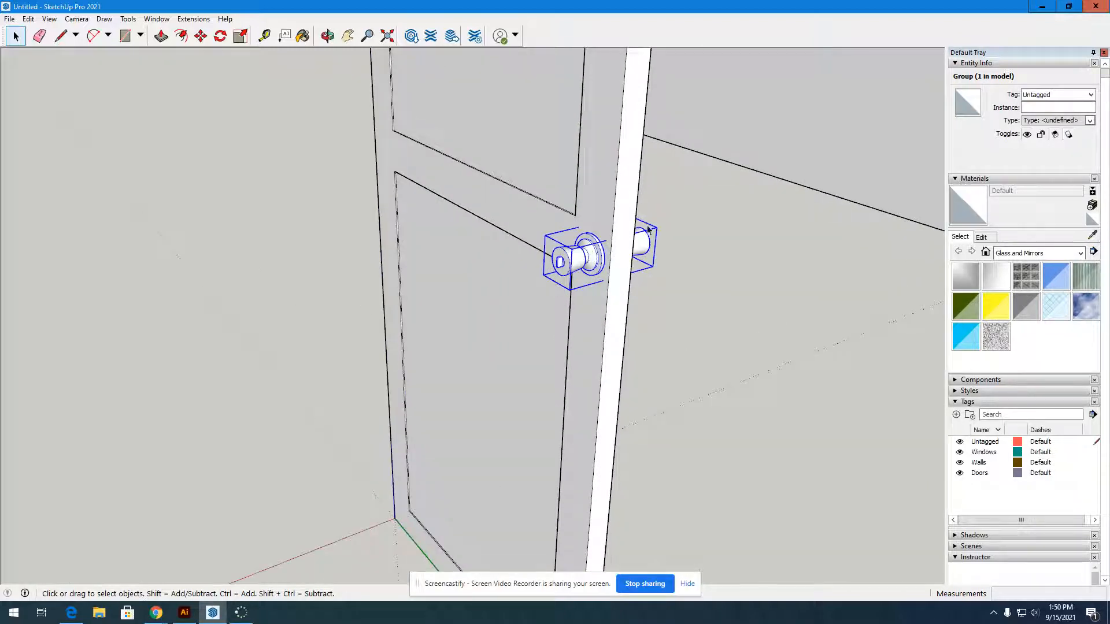
pyautogui.scroll(3, 624, 257)
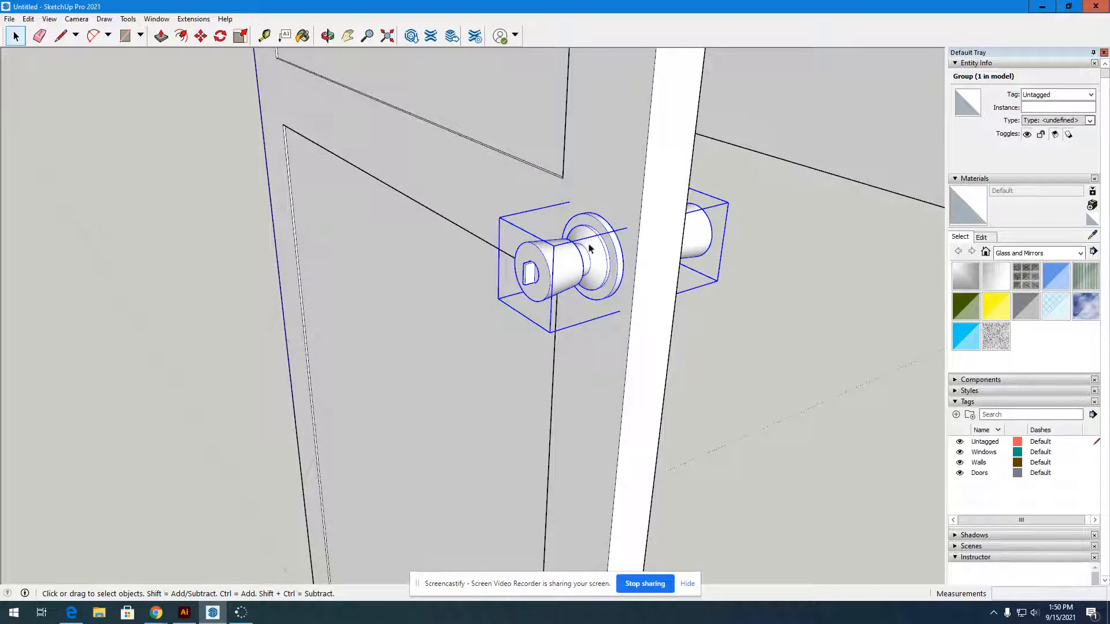
pyautogui.scroll(-10, 606, 283)
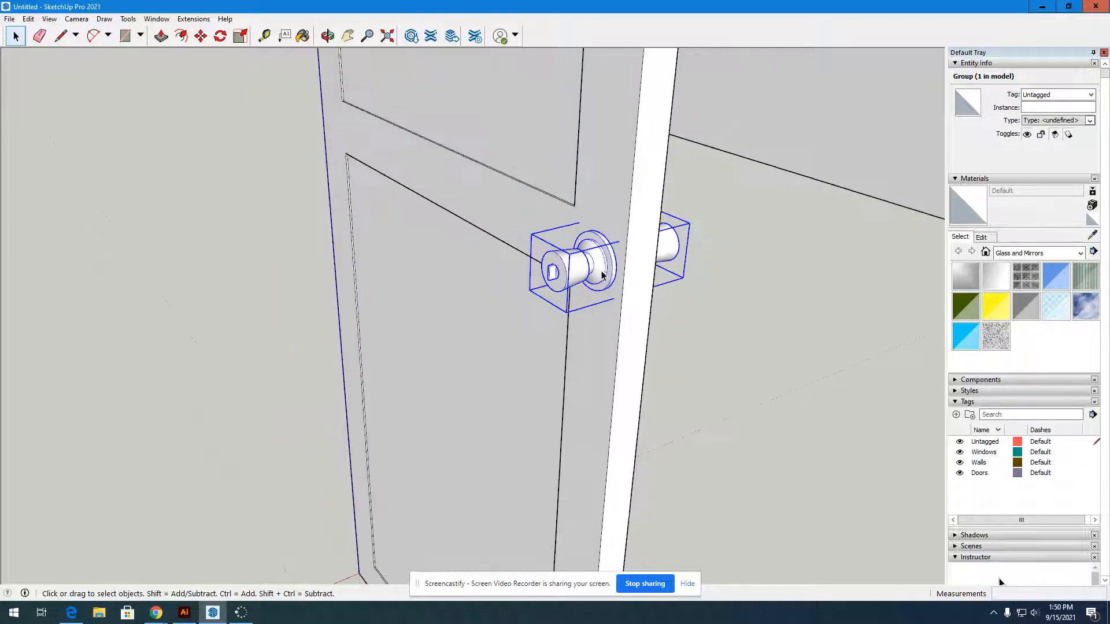
pyautogui.scroll(5, 610, 110)
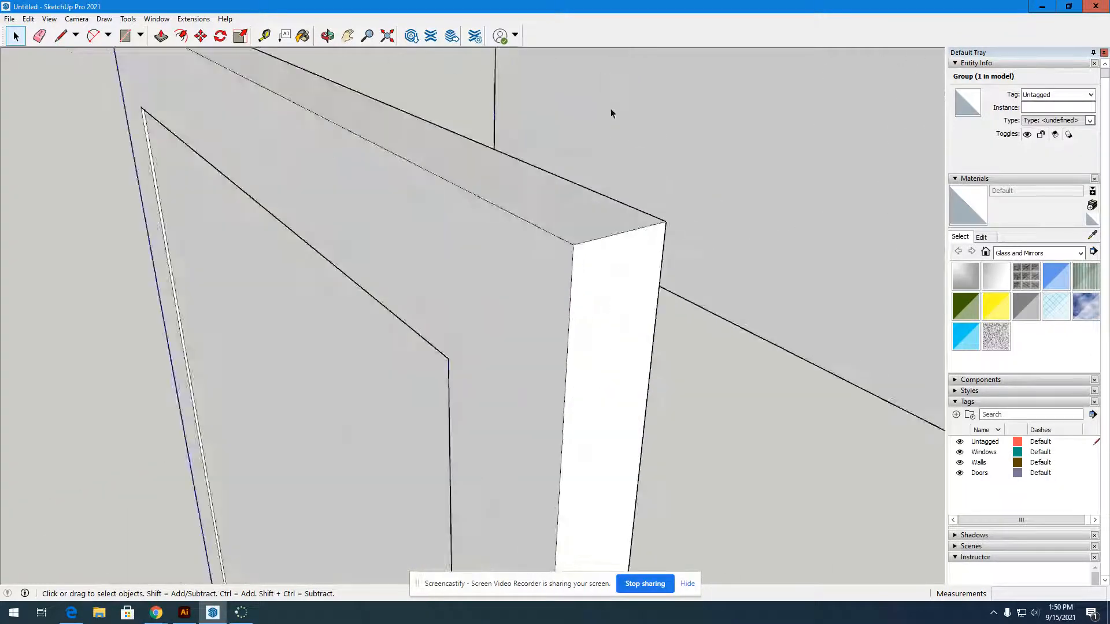
pyautogui.scroll(-3, 562, 218)
pyautogui.scroll(-3, 562, 218)
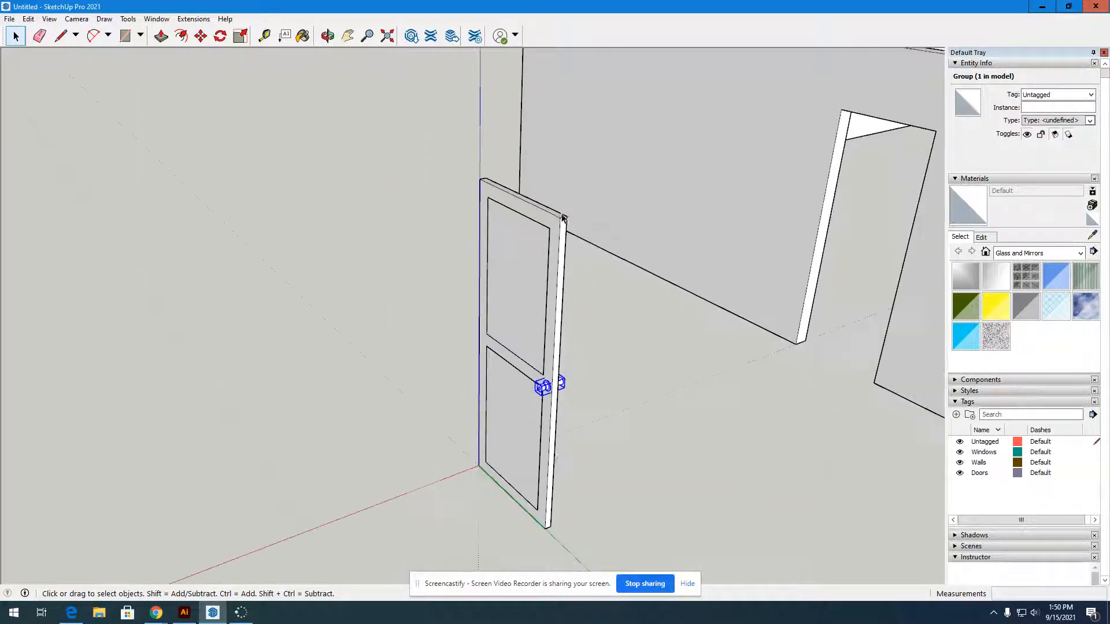
# Combine the paneled door and the knob group into a single group
pyautogui.click(533, 346)
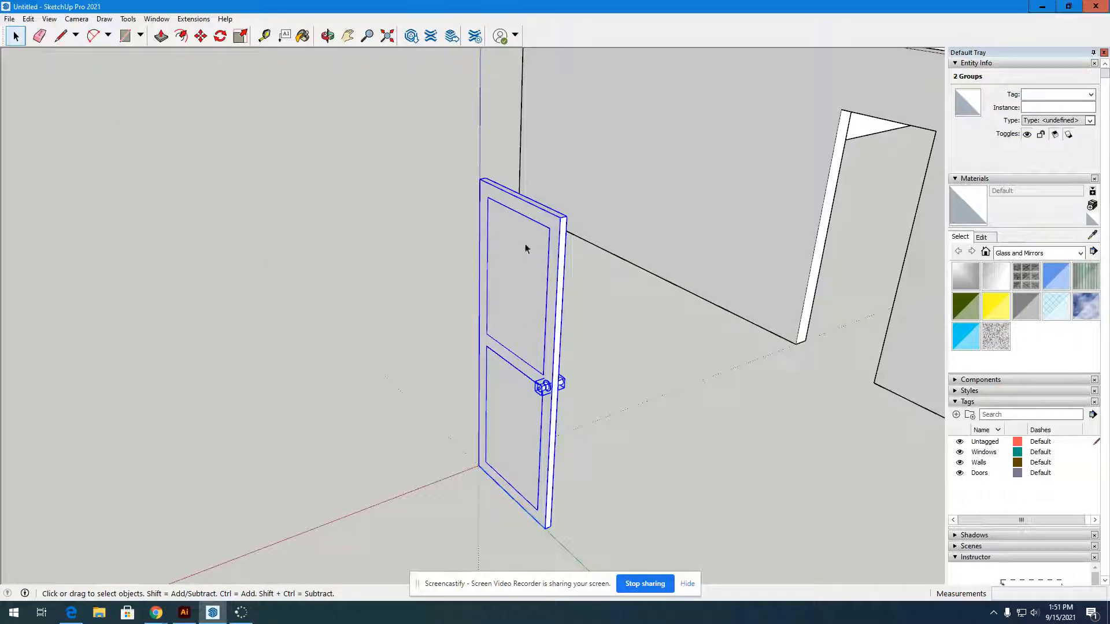
pyautogui.click(568, 331)
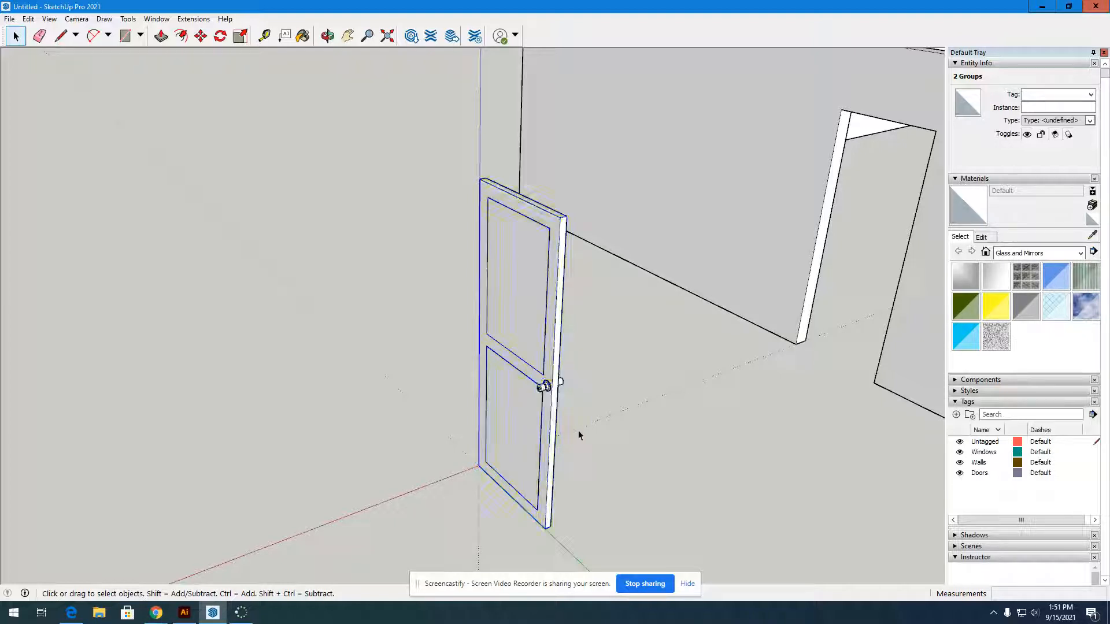
pyautogui.click(545, 389)
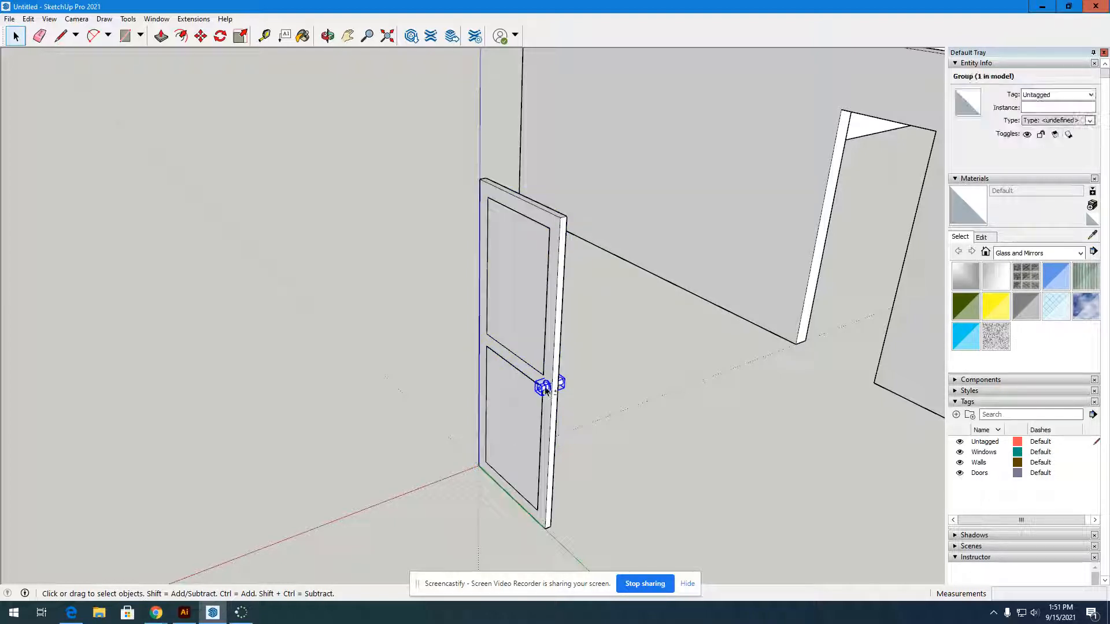
pyautogui.keyDown('shift'); pyautogui.click(506, 263); pyautogui.keyUp('shift')
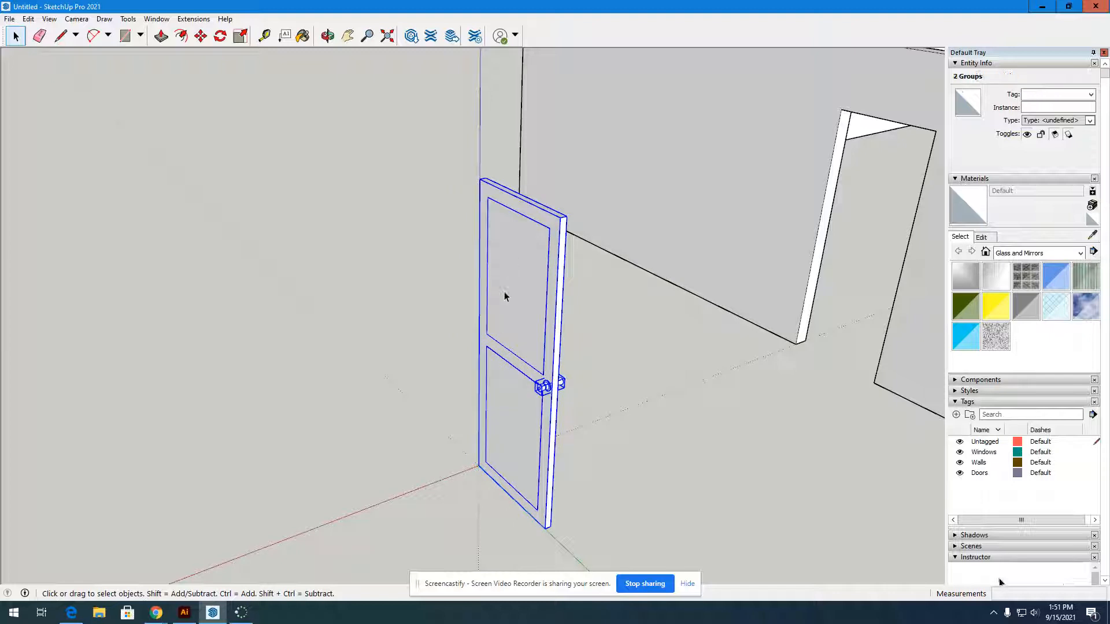
pyautogui.scroll(4, 509, 434)
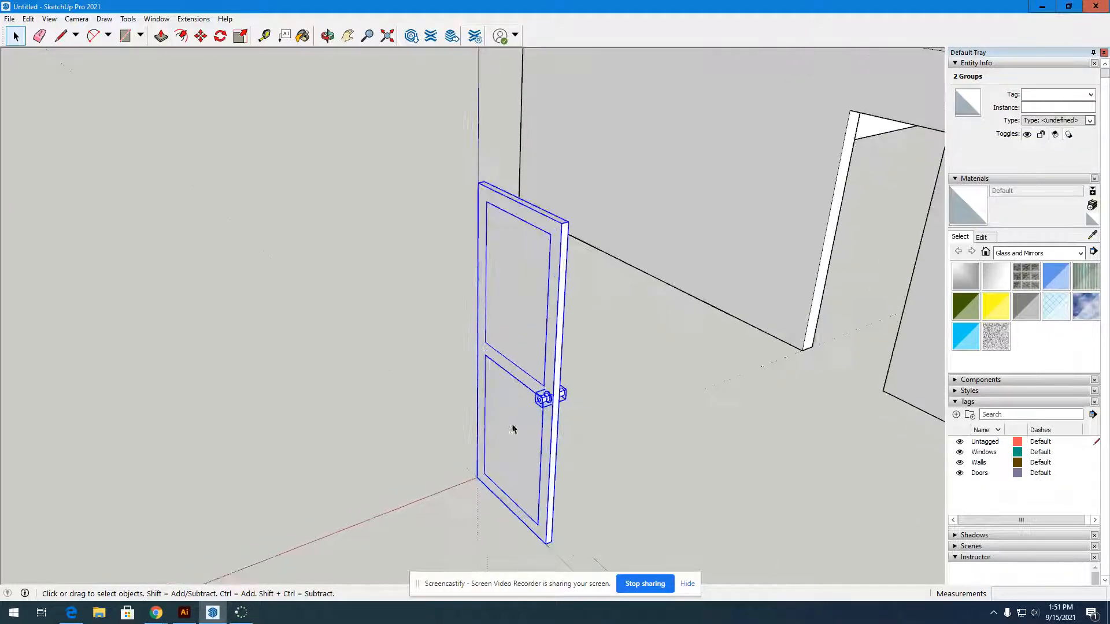
pyautogui.rightClick(533, 297)
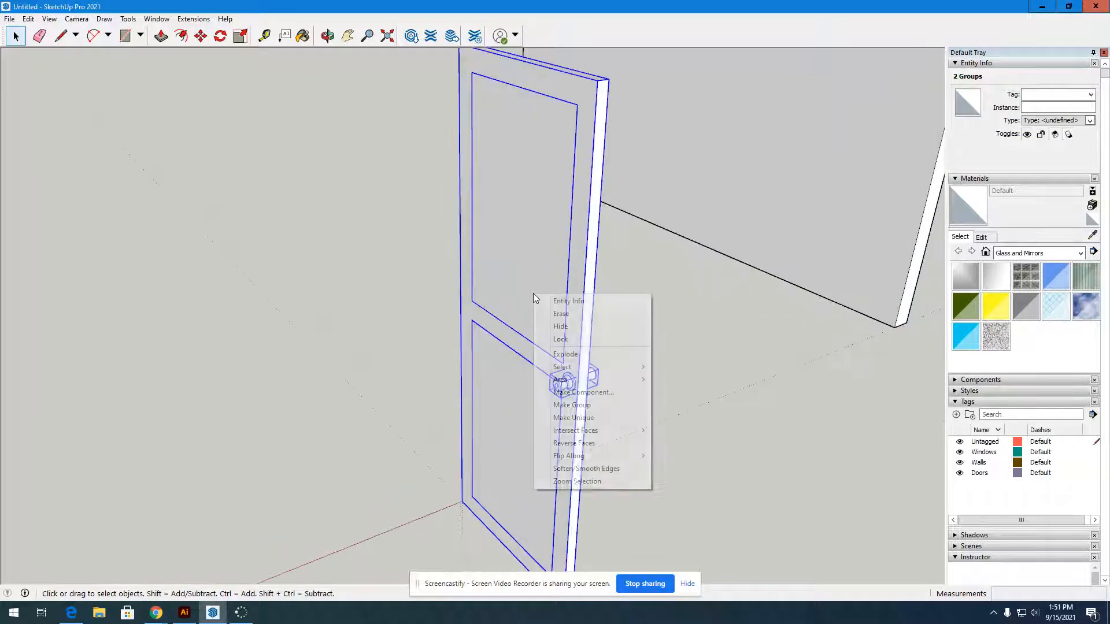
pyautogui.click(572, 405)
pyautogui.scroll(-5, 485, 327)
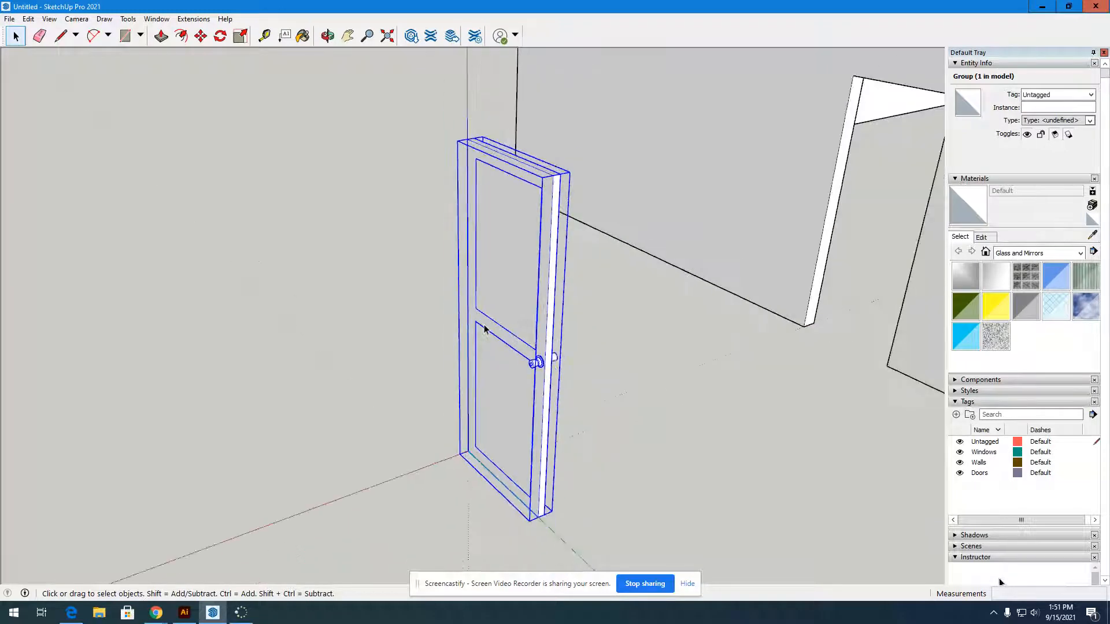
pyautogui.scroll(3, 475, 355)
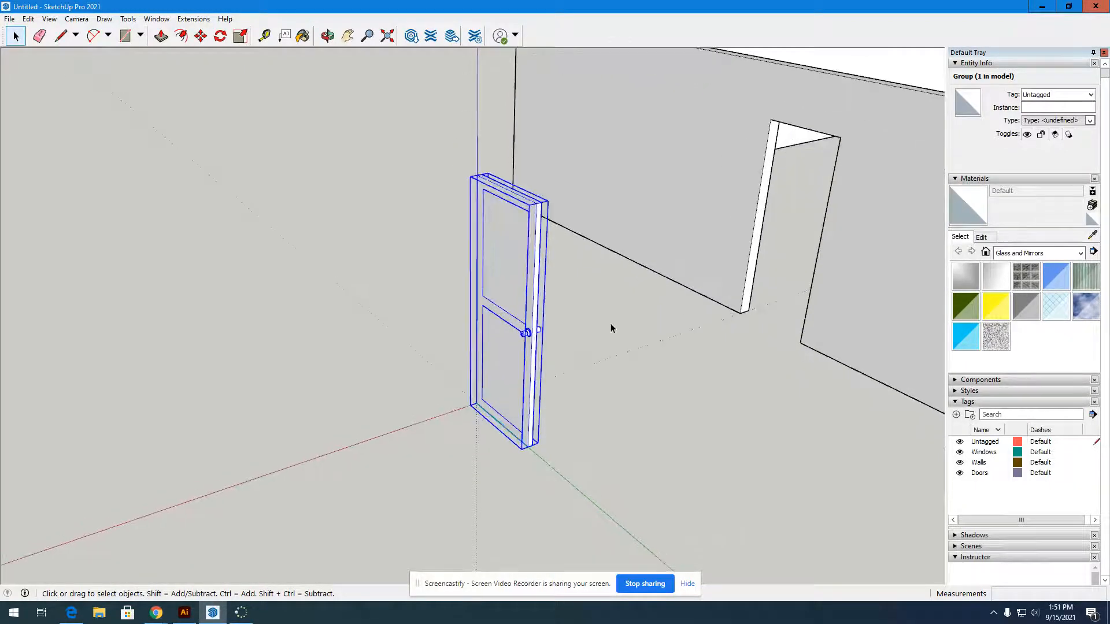
# Move the door group by its knob-side bottom corner onto the matching bottom corner of the door opening in the building's wall
pyautogui.click(610, 325)
pyautogui.click(535, 320)
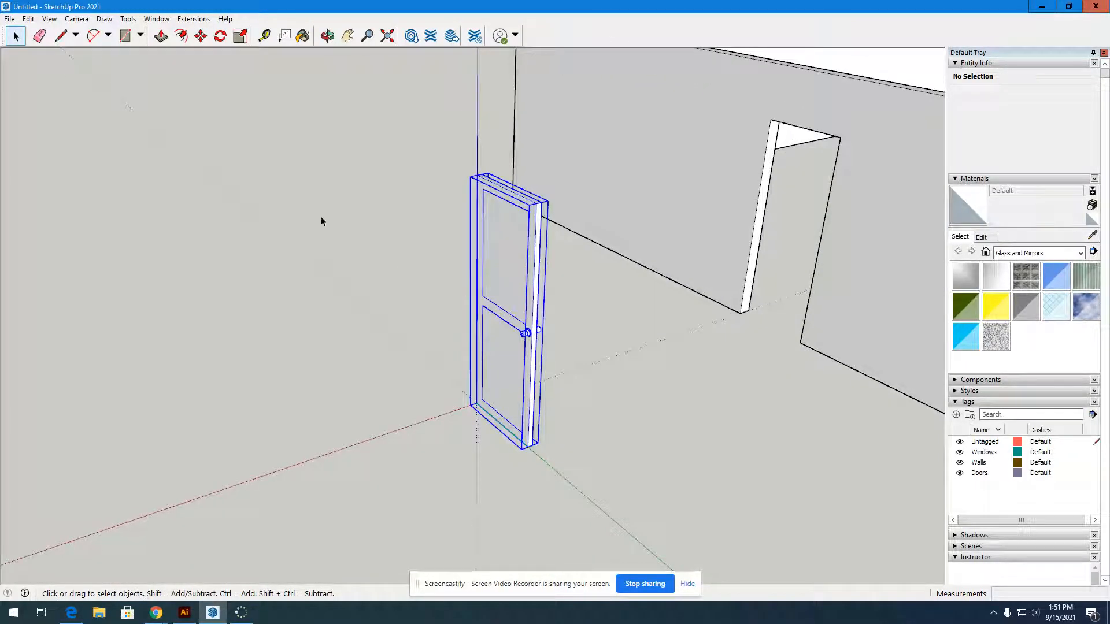
pyautogui.click(200, 36)
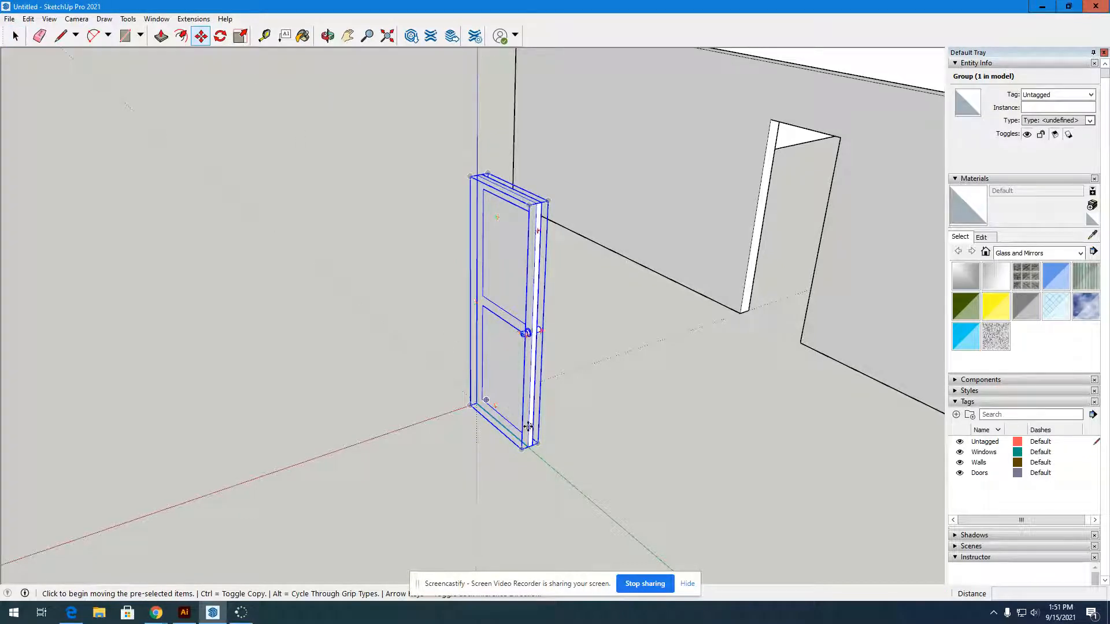
pyautogui.click(533, 446)
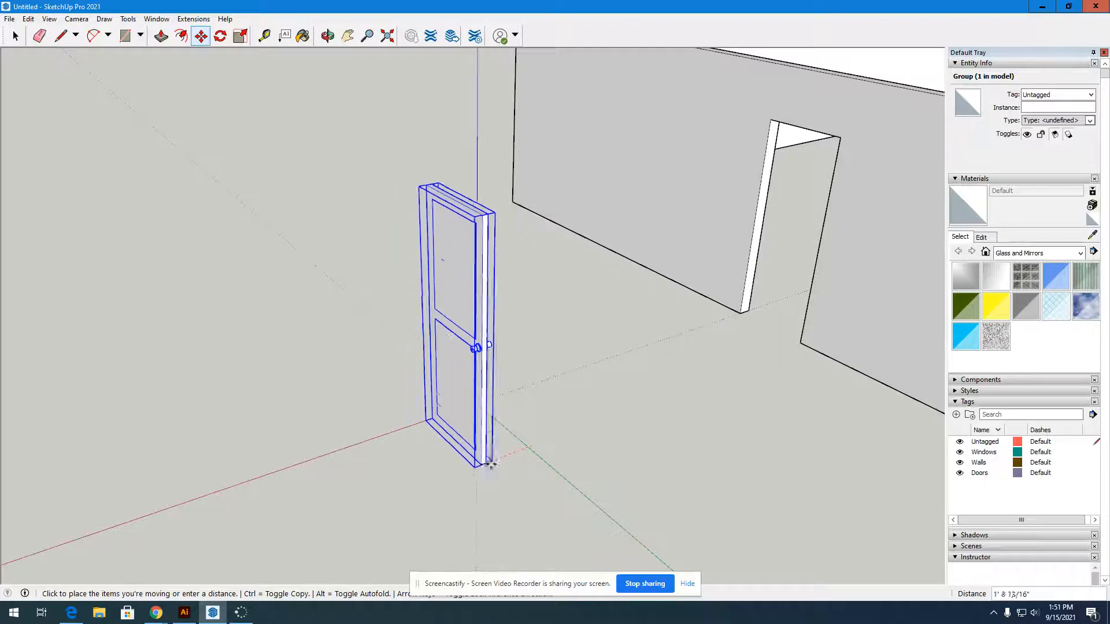
pyautogui.click(485, 461)
pyautogui.scroll(5, 374, 484)
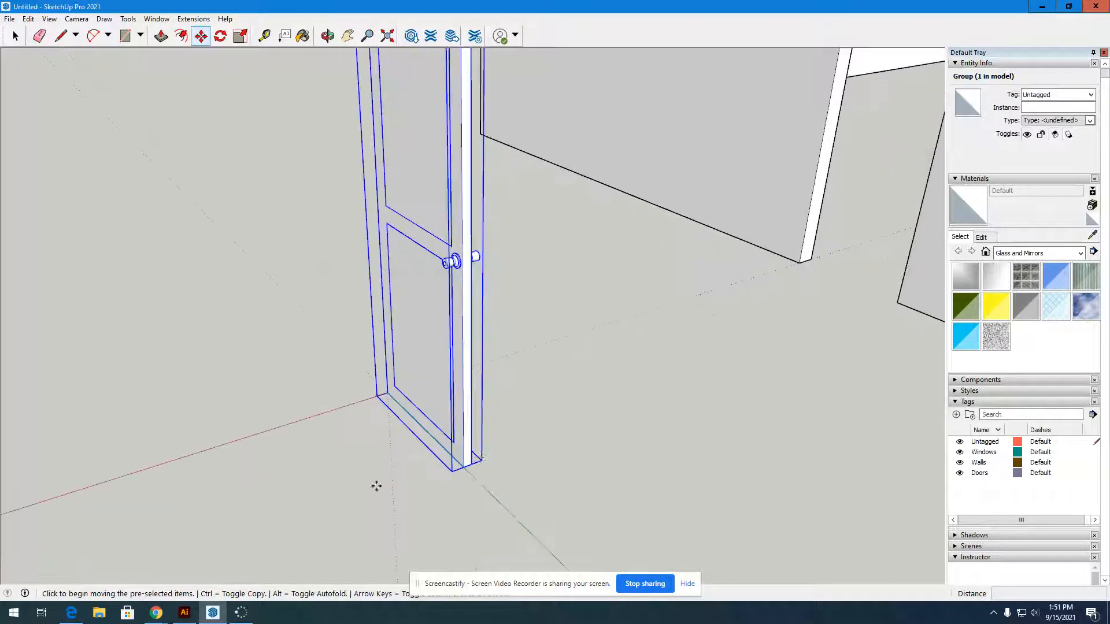
pyautogui.scroll(-5, 324, 498)
pyautogui.scroll(3, 400, 459)
pyautogui.scroll(2, 400, 458)
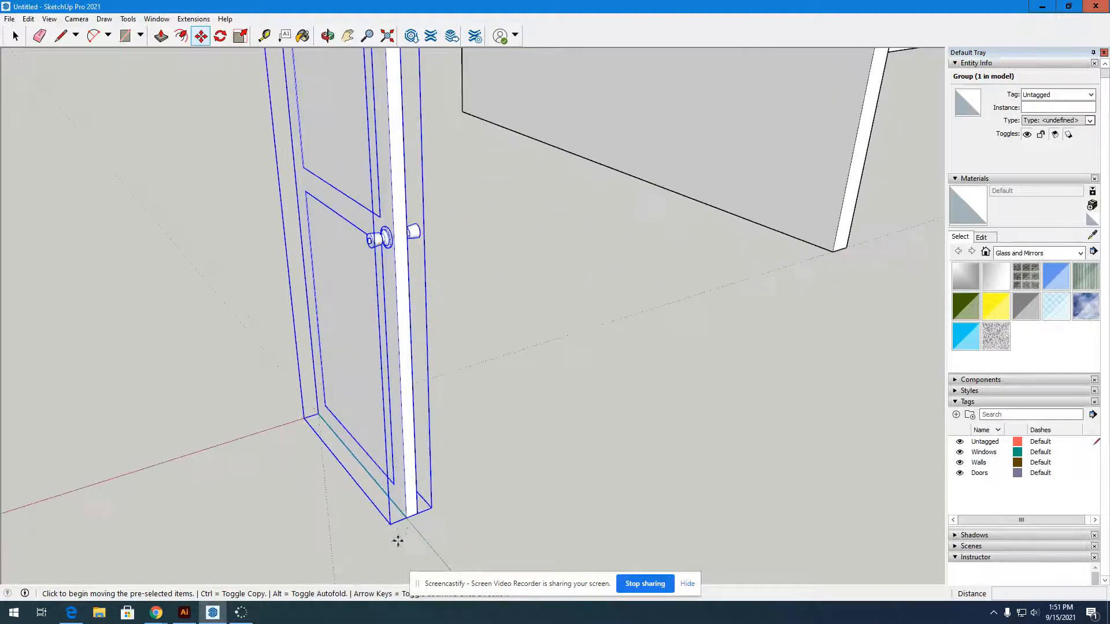
pyautogui.click(407, 519)
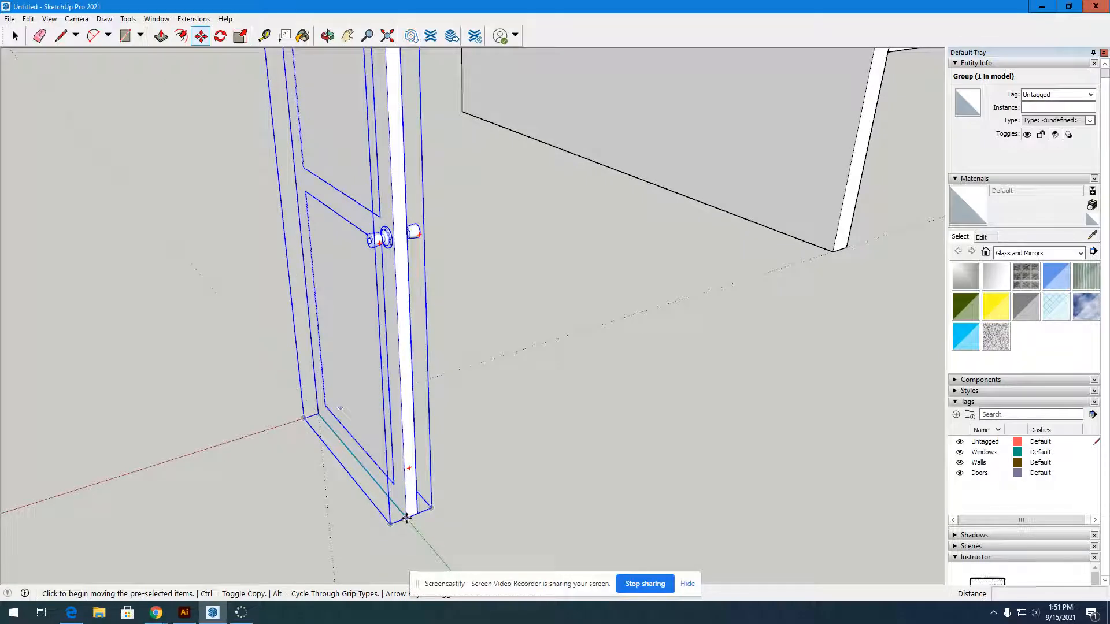
pyautogui.scroll(-5, 406, 519)
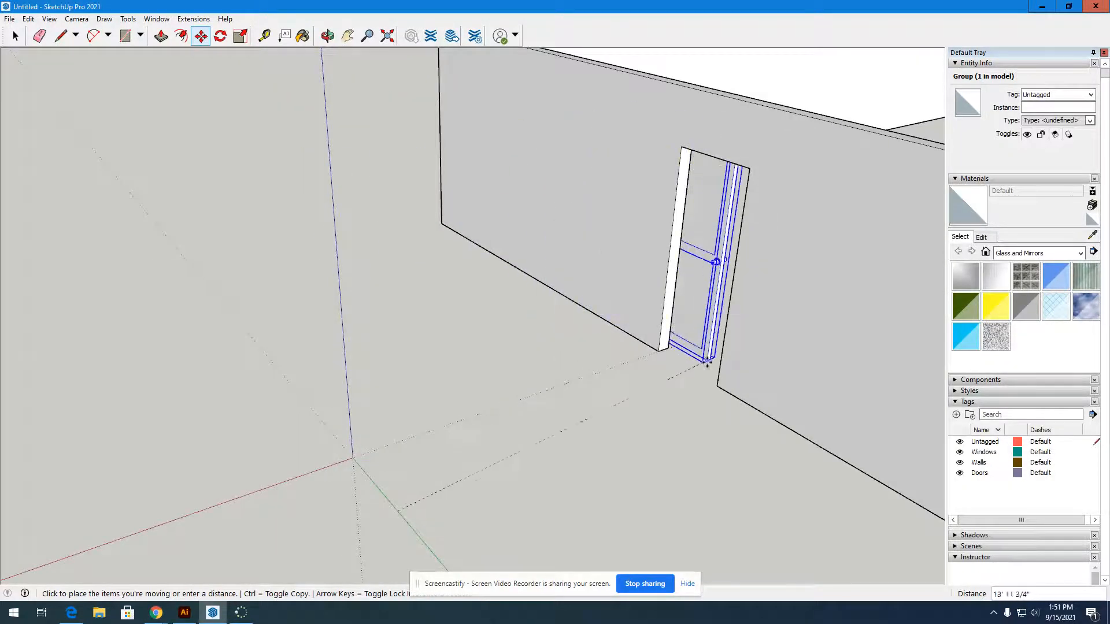
pyautogui.scroll(5, 713, 388)
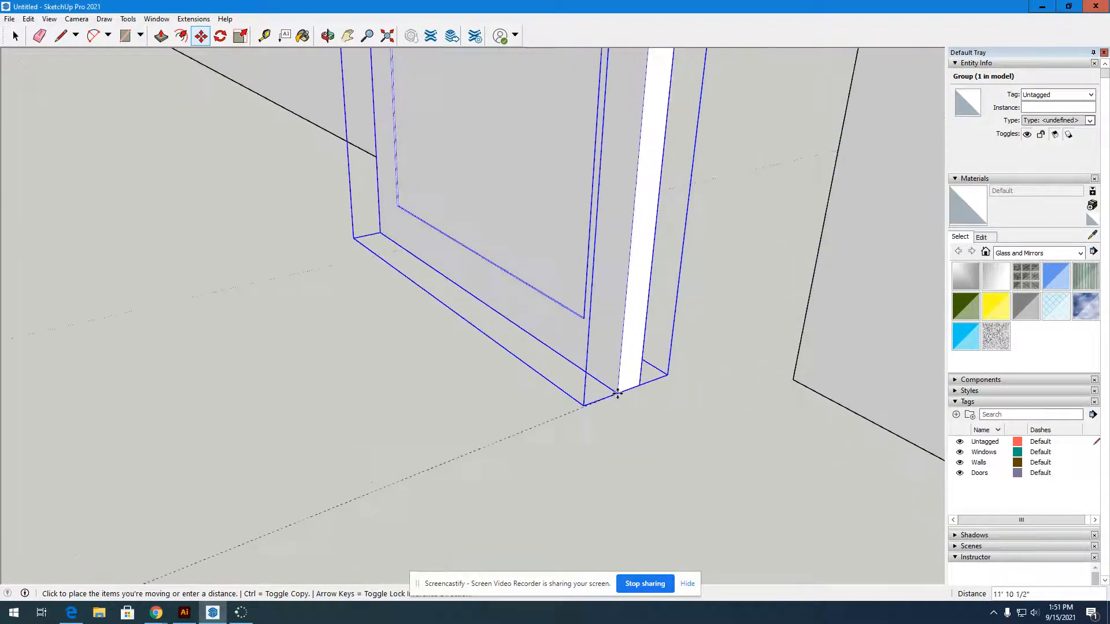
pyautogui.click(795, 377)
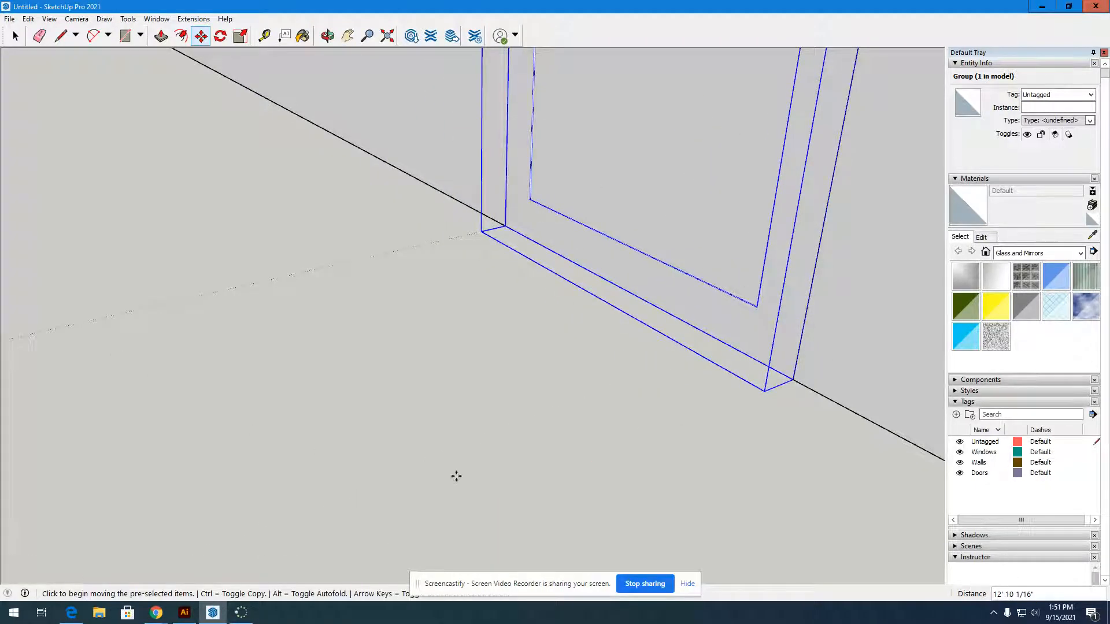
# Inspect the door placed in the wall opening and clear its selection
pyautogui.click(327, 37)
pyautogui.moveTo(637, 227); pyautogui.dragTo(334, 323)
pyautogui.scroll(-8, 498, 477)
pyautogui.click(14, 35)
pyautogui.click(223, 88)
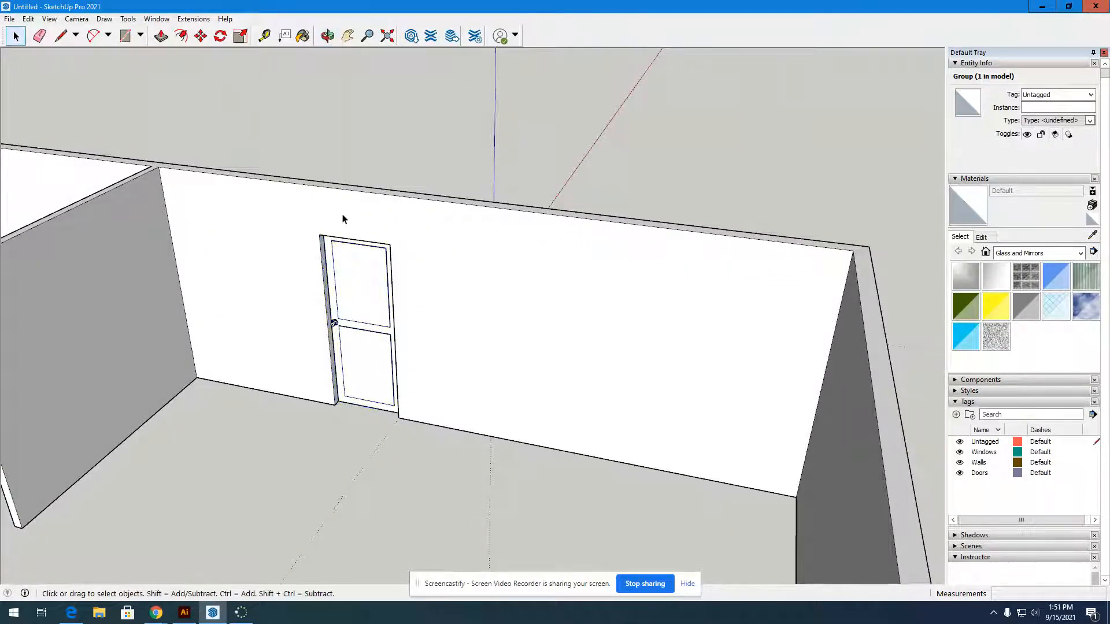
# Copy the placed door group and paste the copy on the floor in front of the interior wall's door openings
pyautogui.click(327, 37)
pyautogui.moveTo(306, 185); pyautogui.dragTo(563, 395)
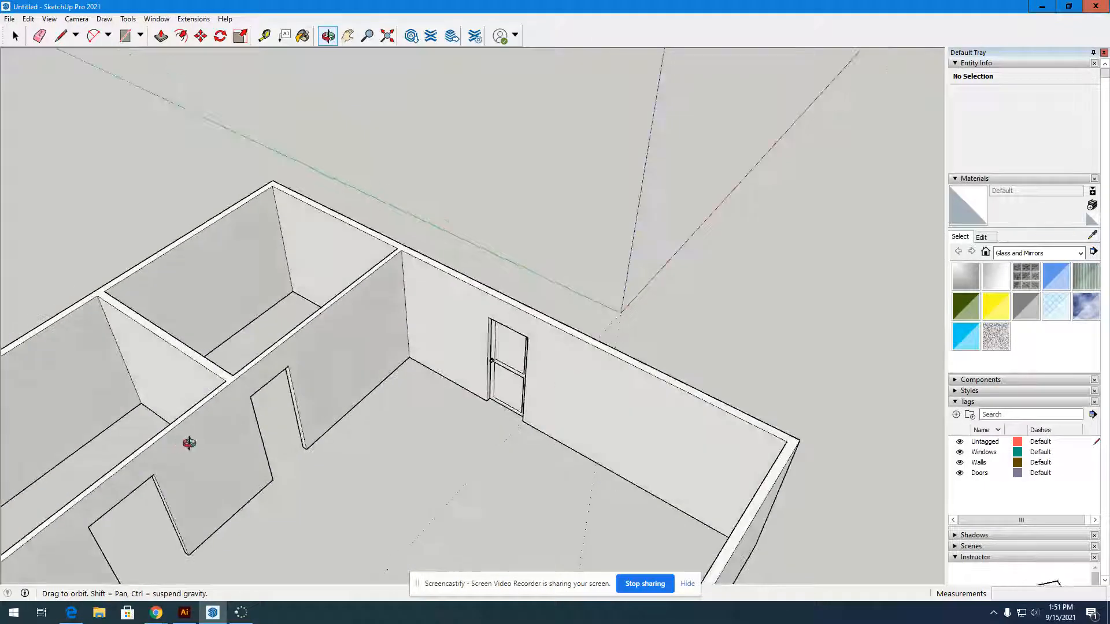
pyautogui.scroll(5, 190, 444)
pyautogui.moveTo(643, 419); pyautogui.dragTo(410, 346)
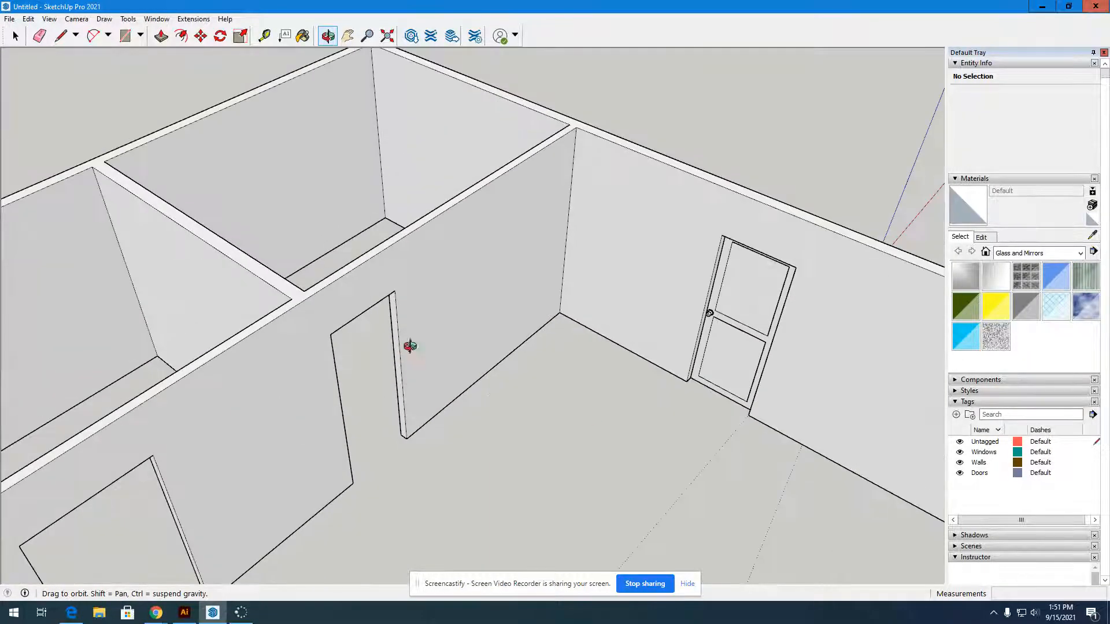
pyautogui.press('space')
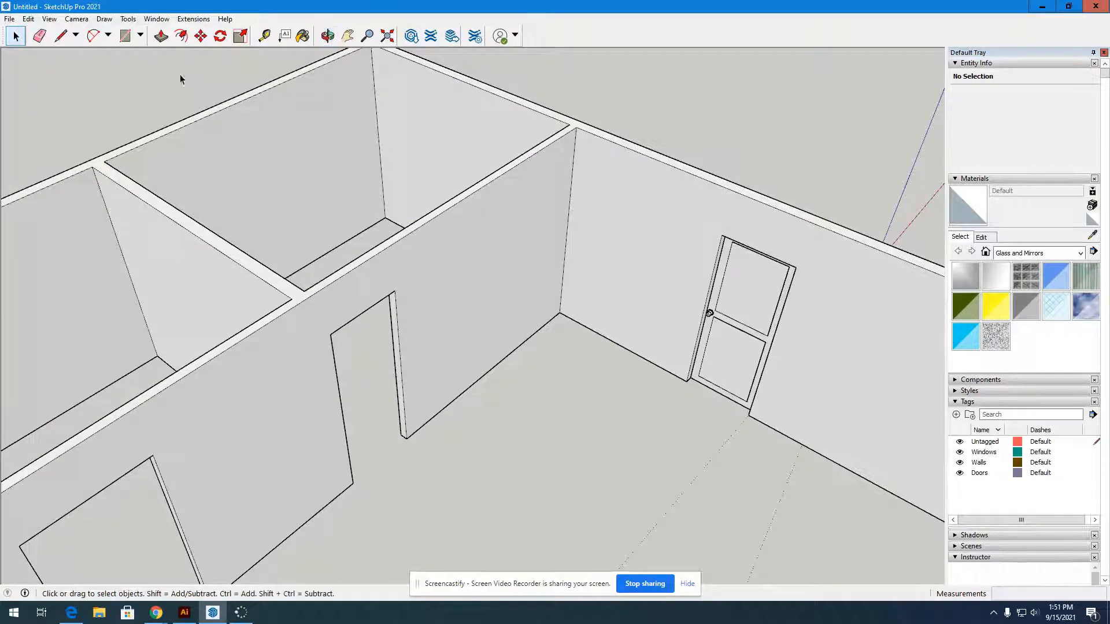
pyautogui.click(738, 301)
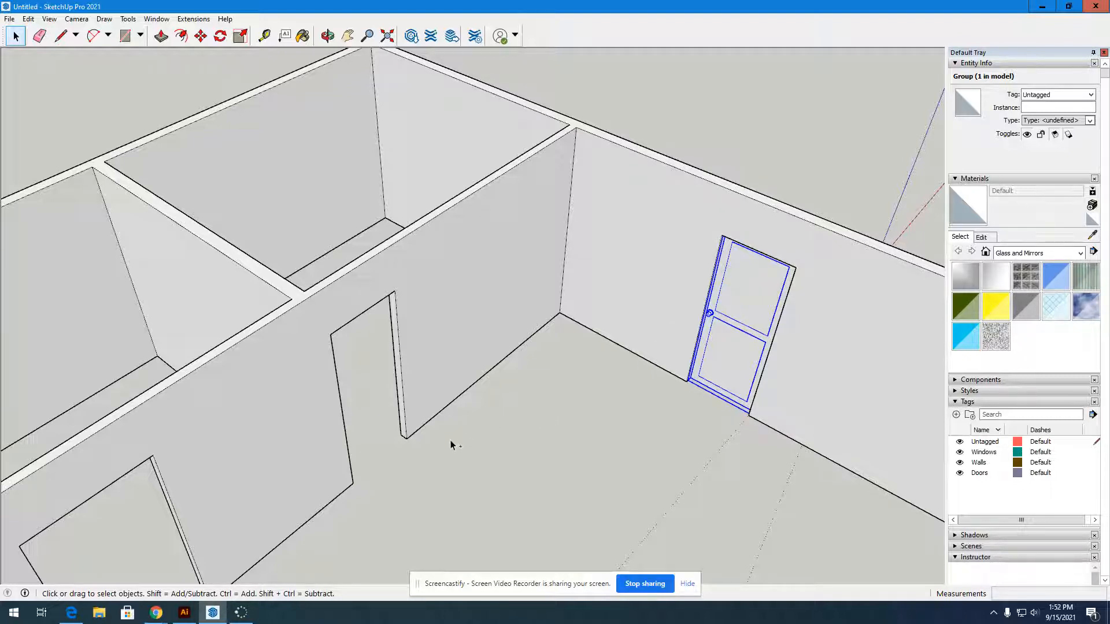
pyautogui.hotkey('ctrl', 'v')
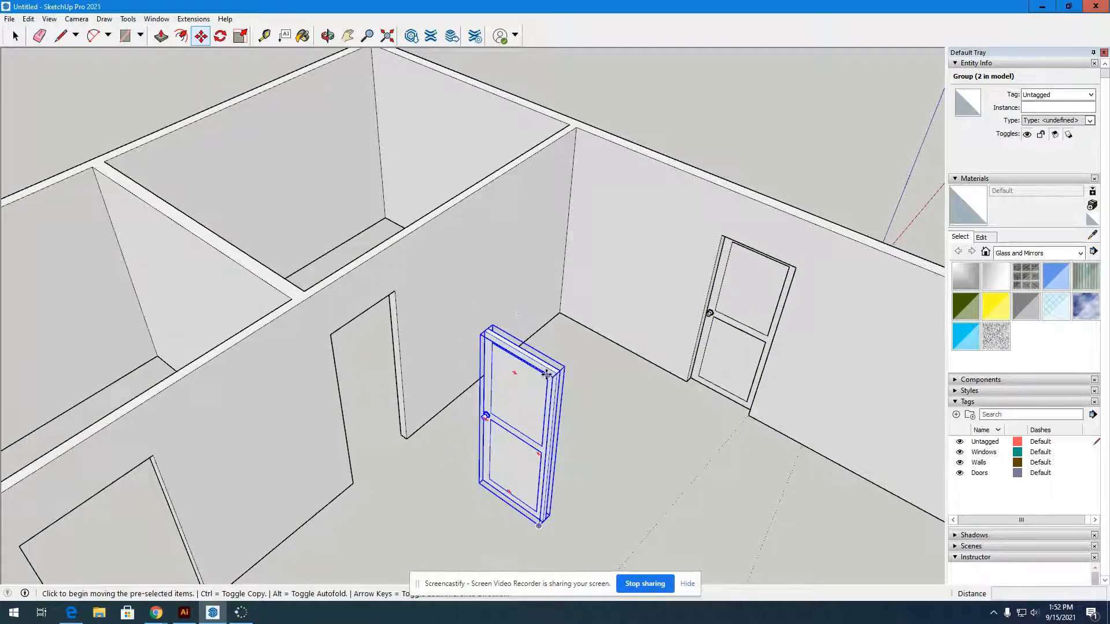
# Rotate the door copy 90° on the floor plane so it runs parallel to the interior wall with the openings
pyautogui.click(327, 36)
pyautogui.moveTo(570, 241); pyautogui.dragTo(339, 283)
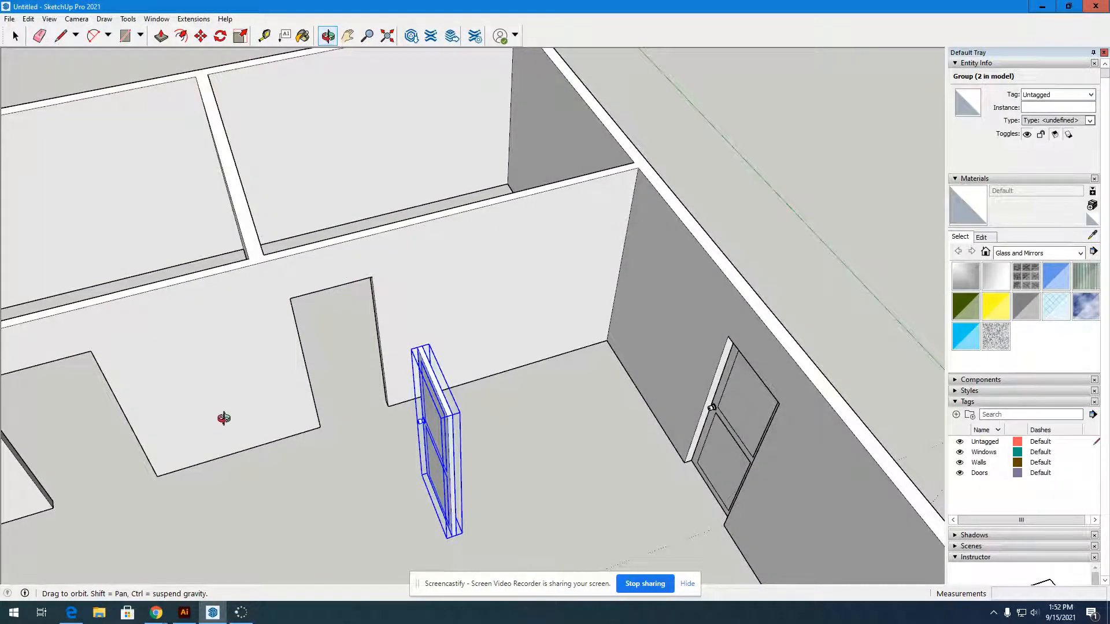
pyautogui.scroll(3, 224, 418)
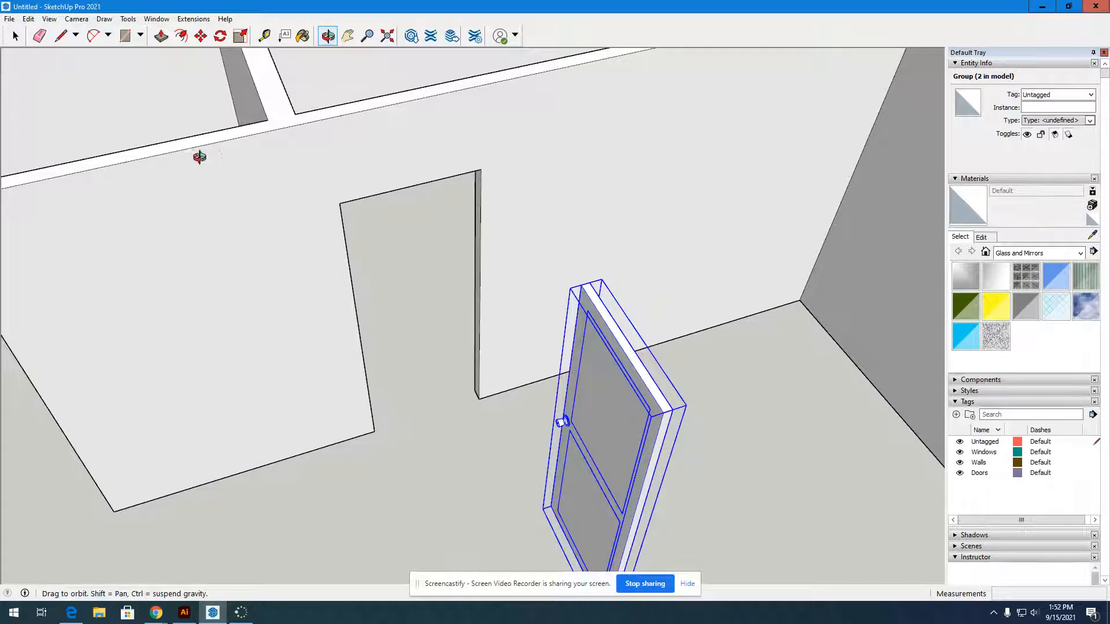
pyautogui.click(220, 35)
pyautogui.scroll(-5, 396, 216)
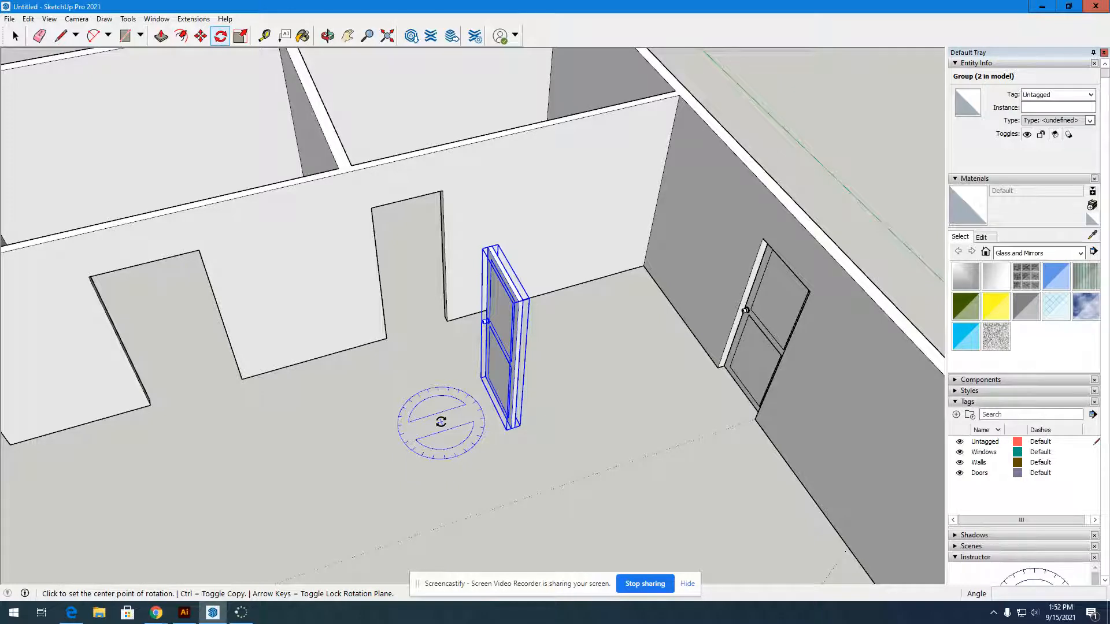
pyautogui.click(441, 422)
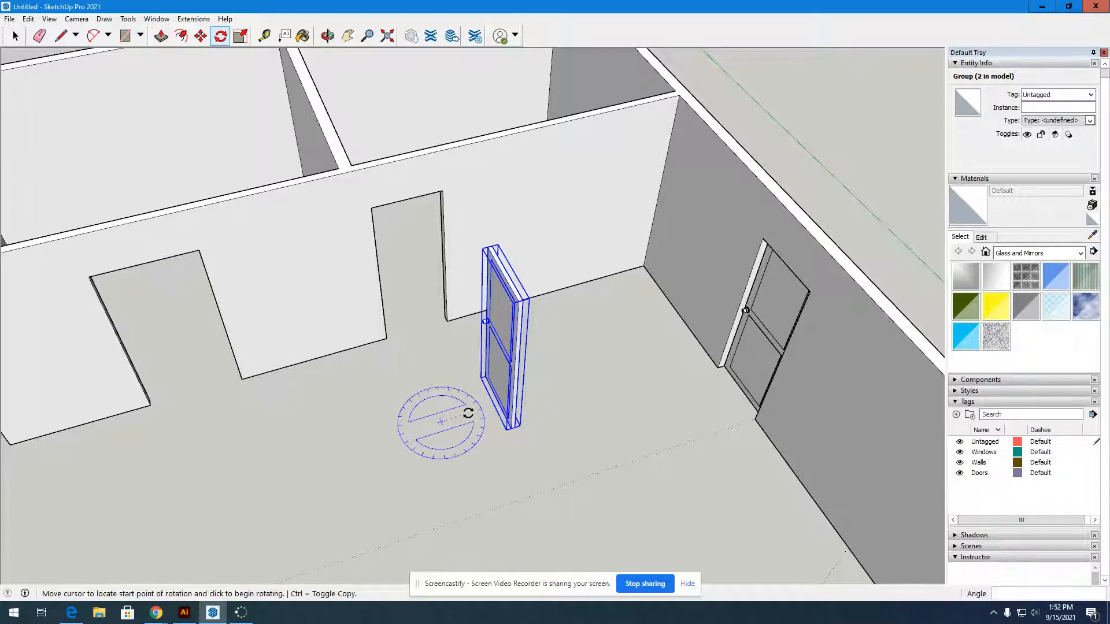
pyautogui.click(468, 414)
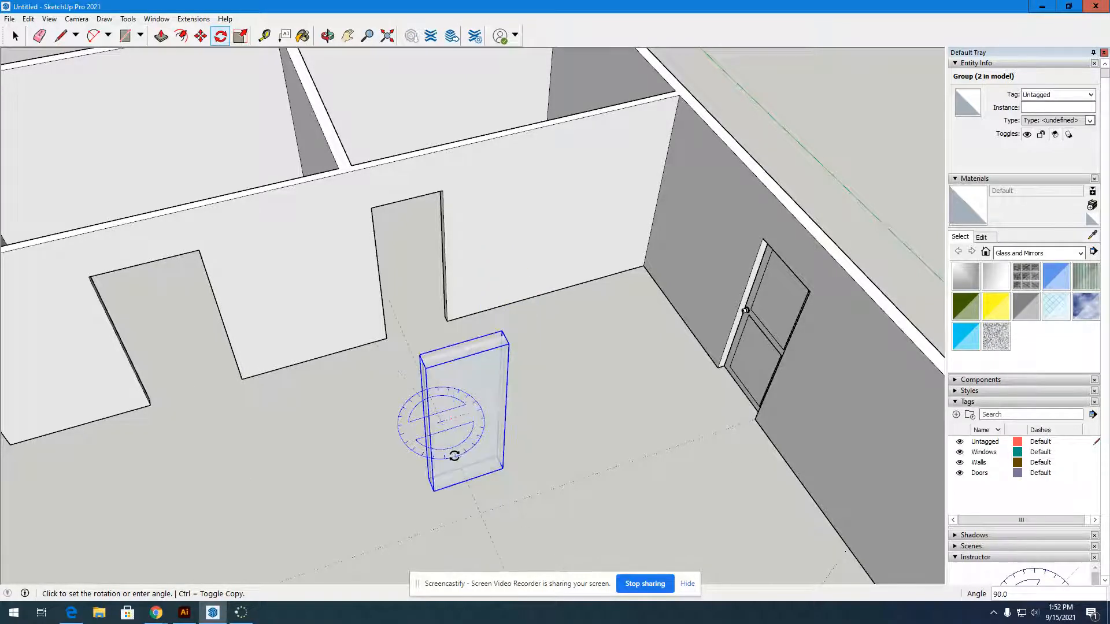
pyautogui.click(454, 457)
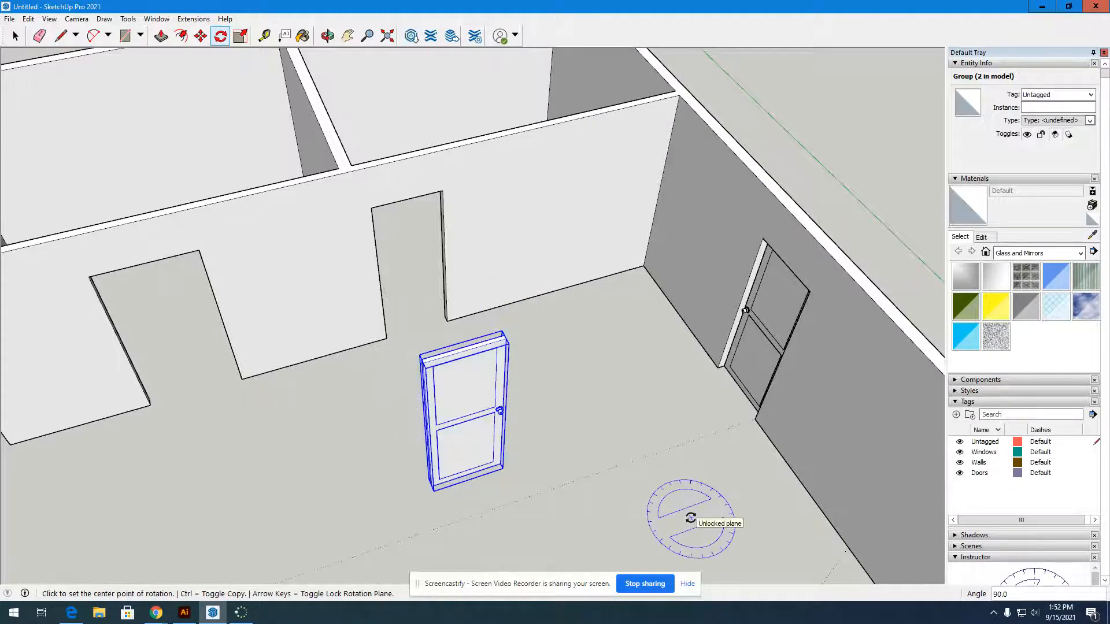
# Move the door copy by its knob-side bottom corner onto the bottom corner of the narrow interior opening nearest the first door, and deselect it
pyautogui.scroll(-4, 550, 454)
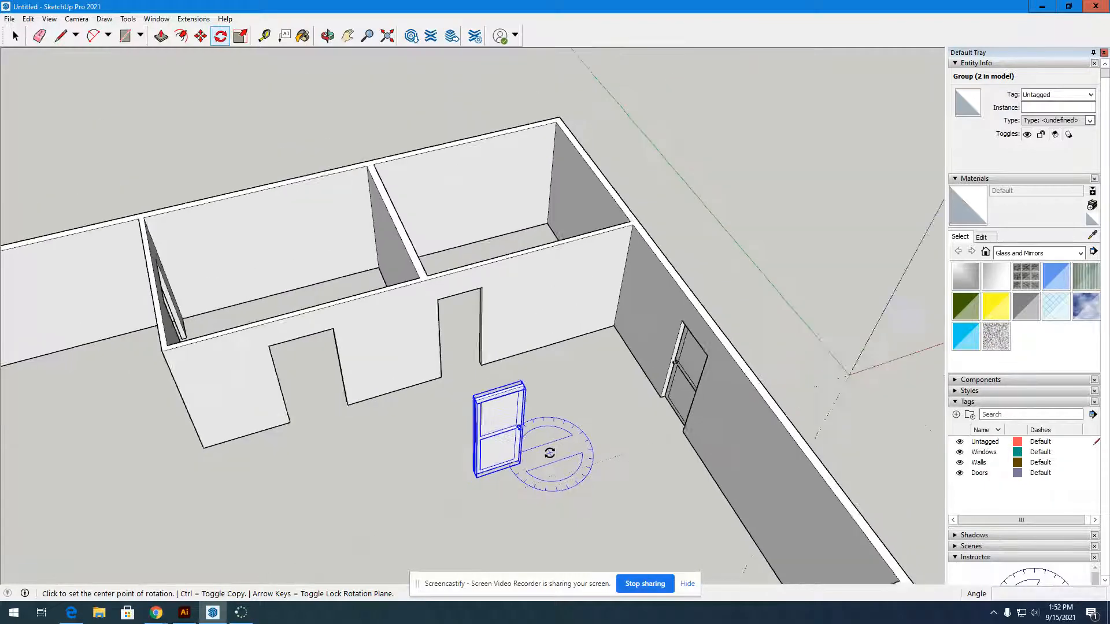
pyautogui.scroll(1, 507, 440)
pyautogui.scroll(3, 507, 440)
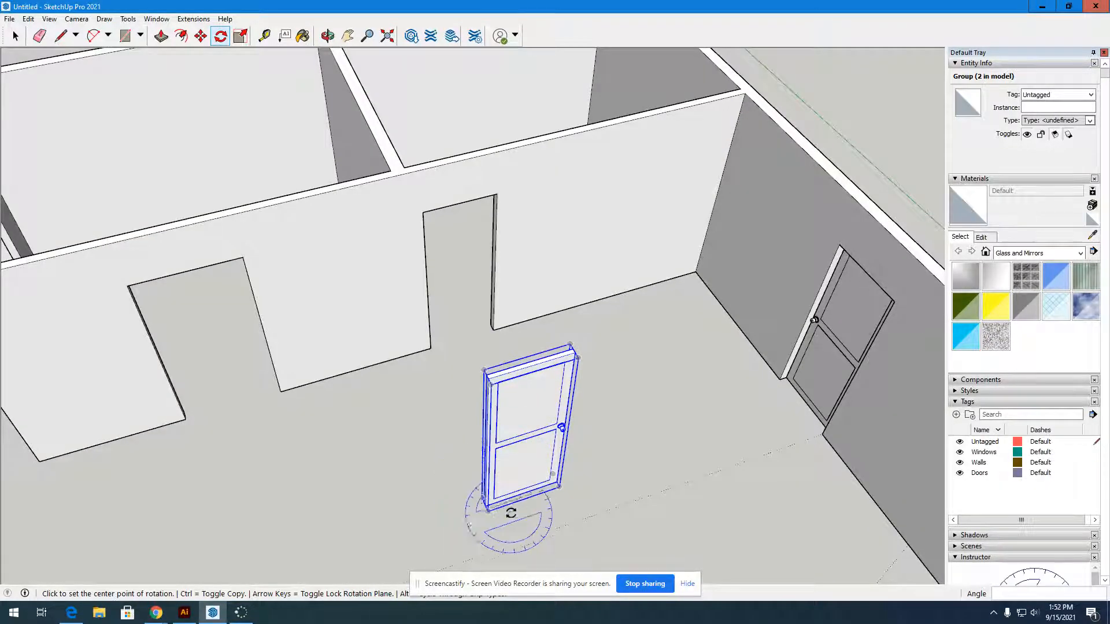
pyautogui.scroll(2, 523, 512)
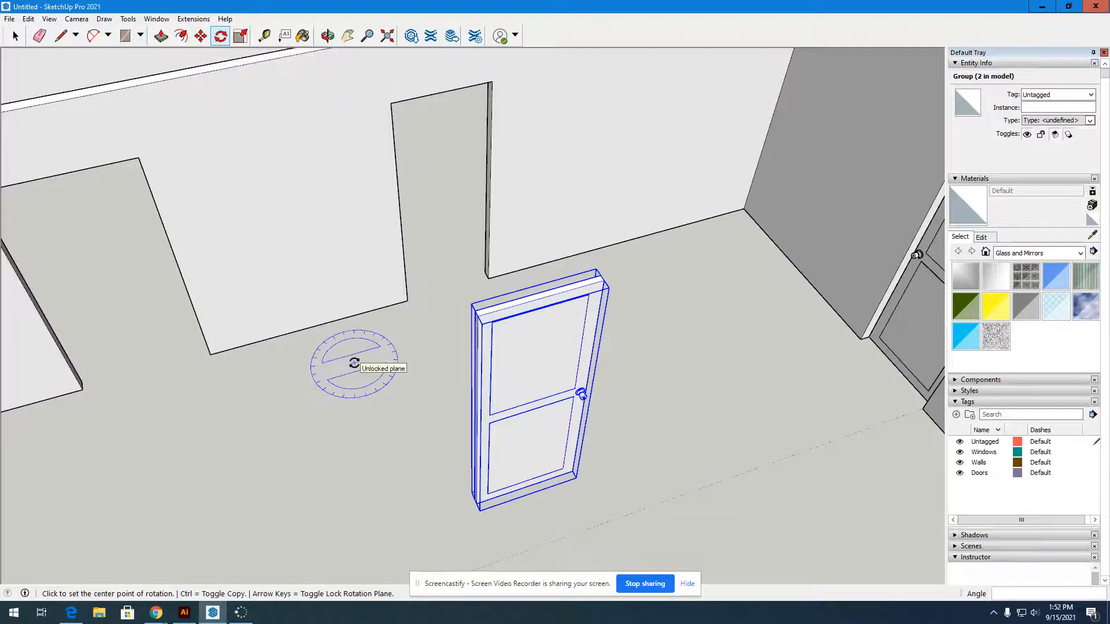
pyautogui.scroll(-4, 354, 363)
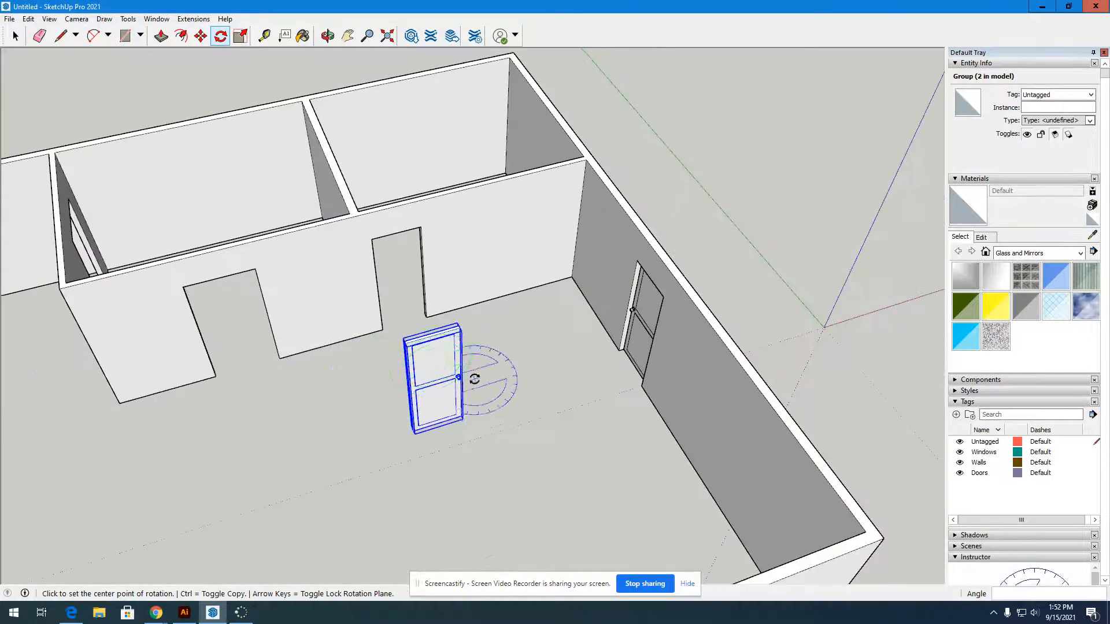
pyautogui.click(201, 36)
pyautogui.scroll(6, 430, 421)
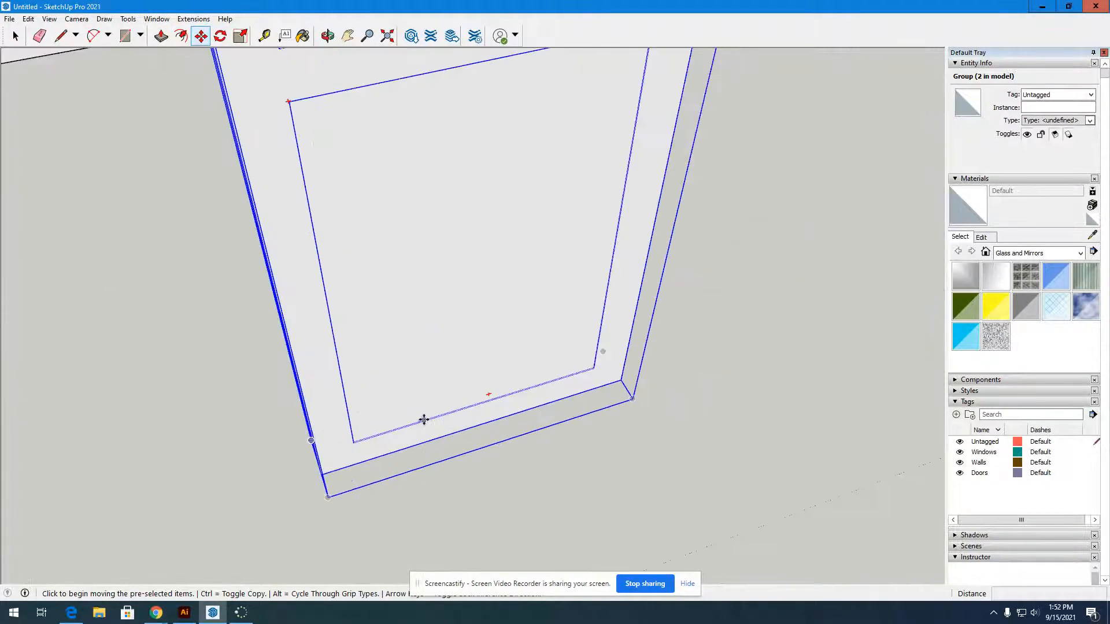
pyautogui.click(621, 380)
pyautogui.scroll(-7, 607, 358)
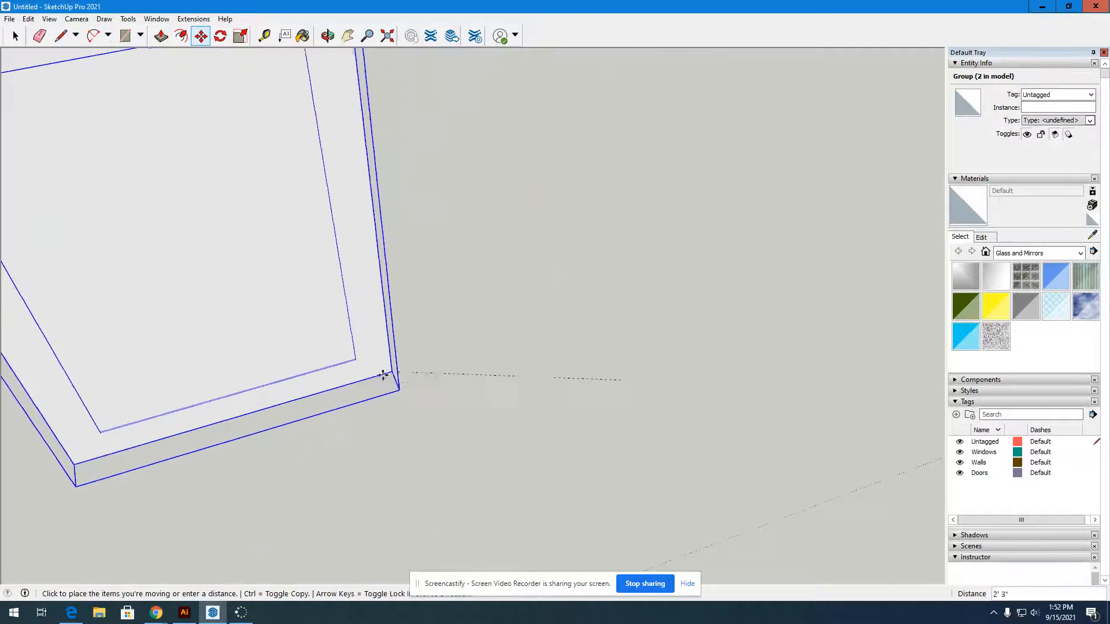
pyautogui.scroll(6, 376, 228)
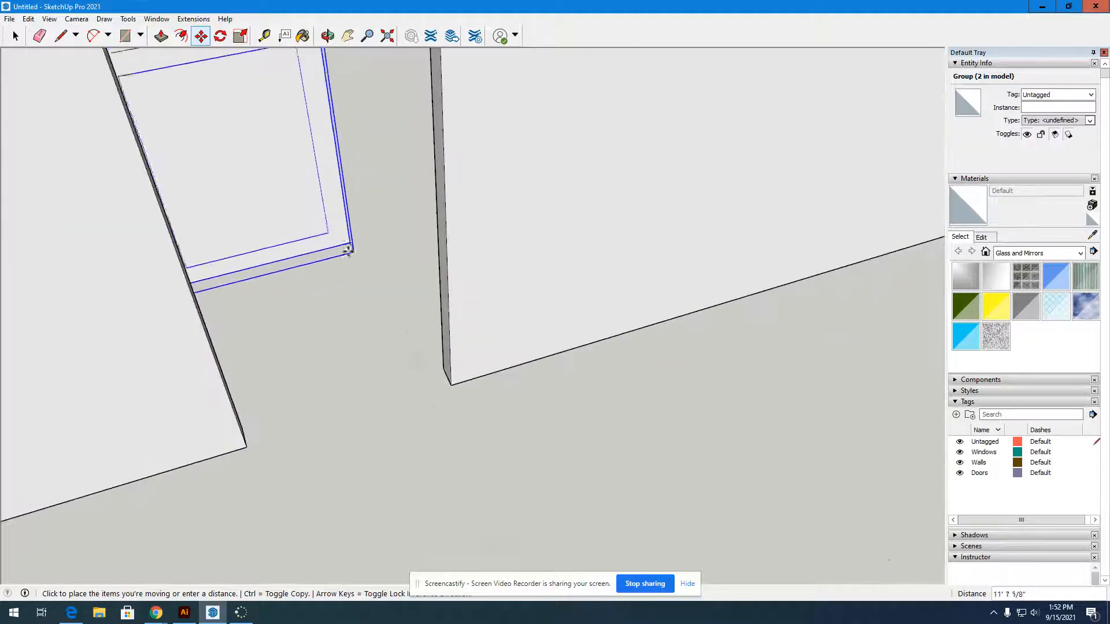
pyautogui.click(450, 382)
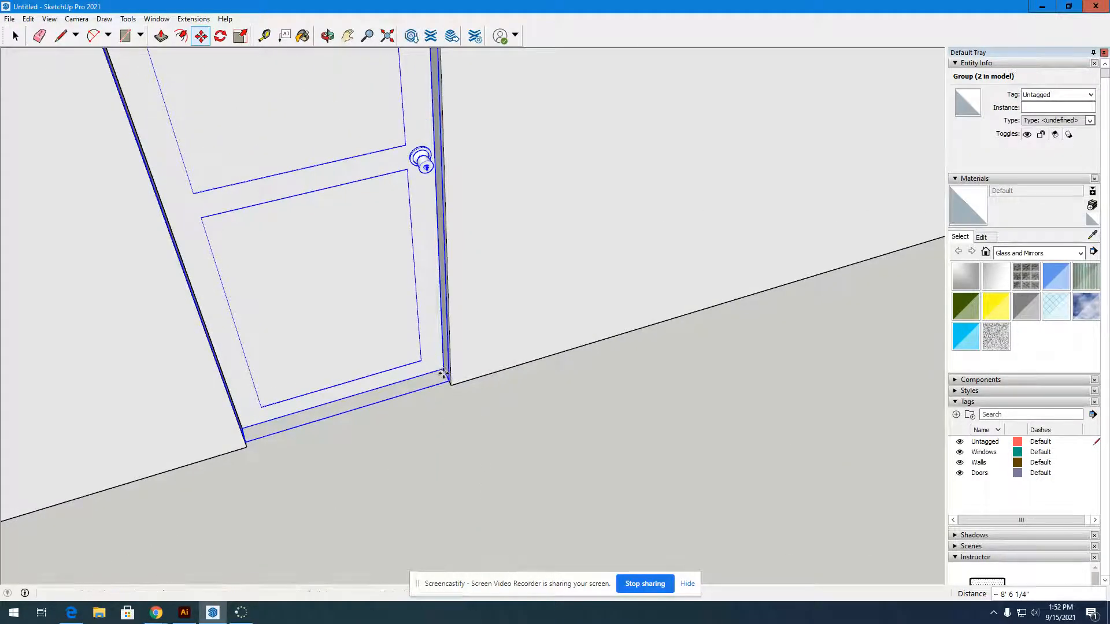
pyautogui.scroll(-3, 518, 486)
pyautogui.scroll(-3, 413, 327)
pyautogui.click(12, 36)
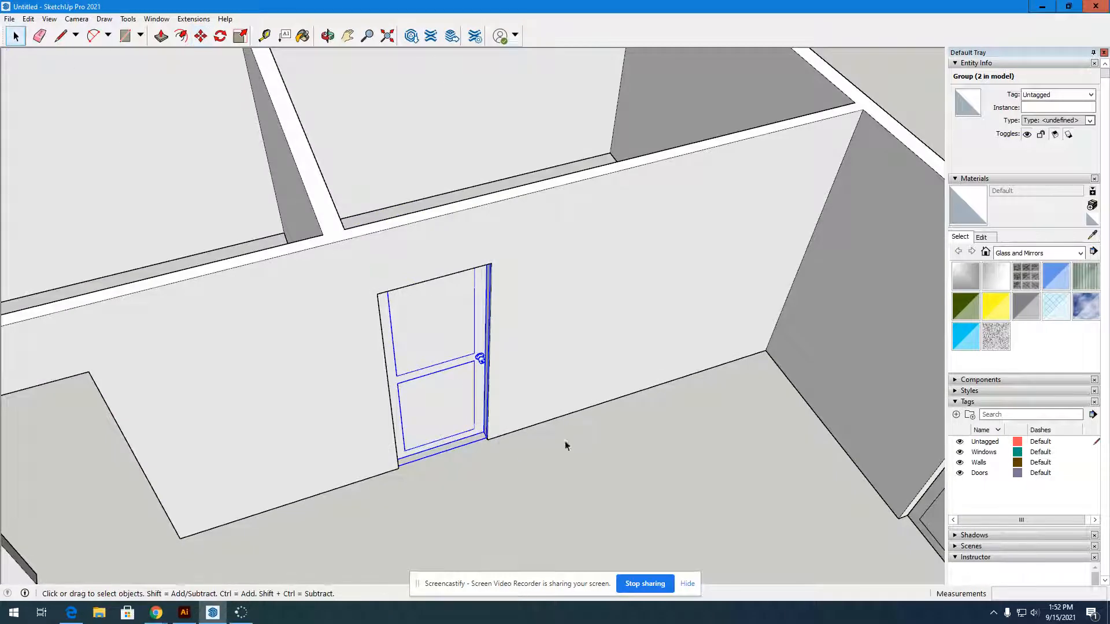
pyautogui.click(719, 500)
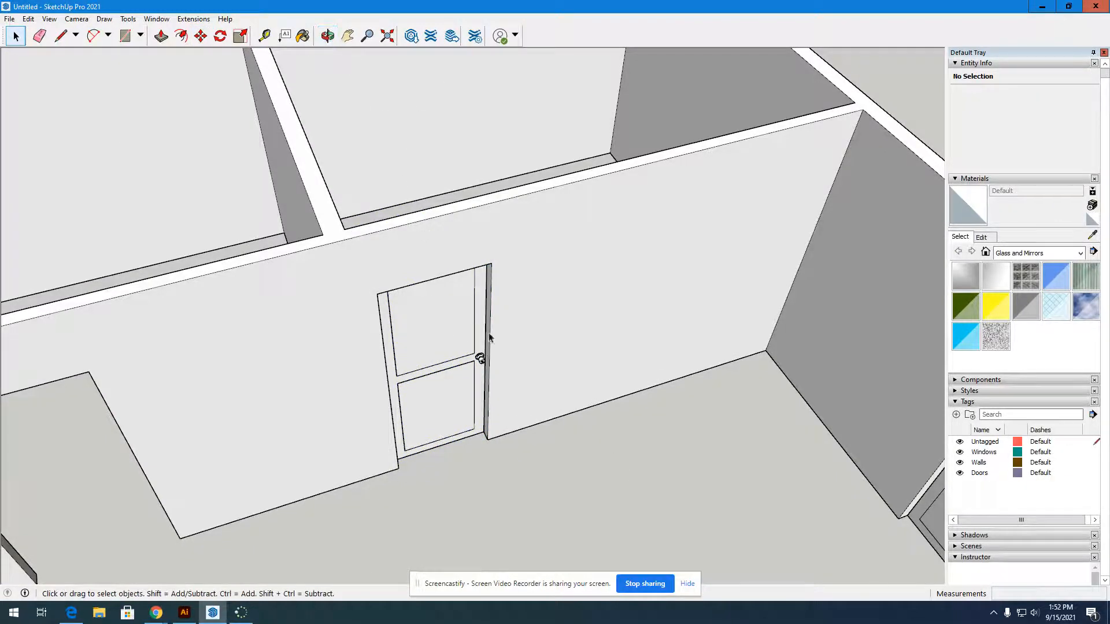
# Move the second door 2" by its top corner so its face sits flush with the small room's side of the interior wall
pyautogui.click(348, 37)
pyautogui.click(328, 37)
pyautogui.moveTo(489, 223); pyautogui.dragTo(434, 441)
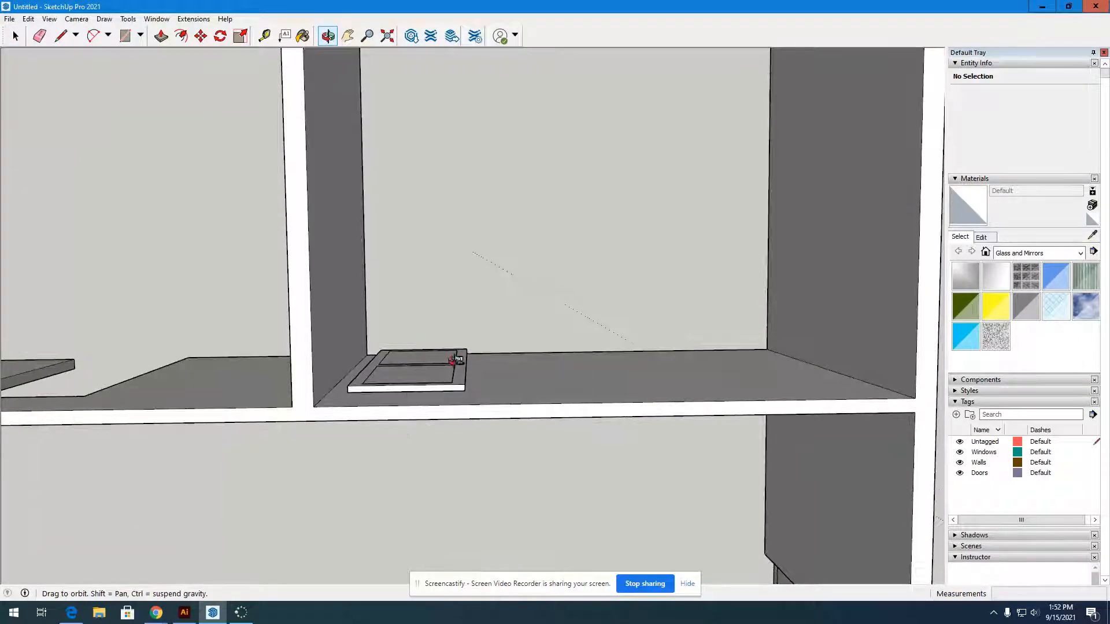
pyautogui.moveTo(414, 396); pyautogui.dragTo(312, 87)
pyautogui.click(201, 36)
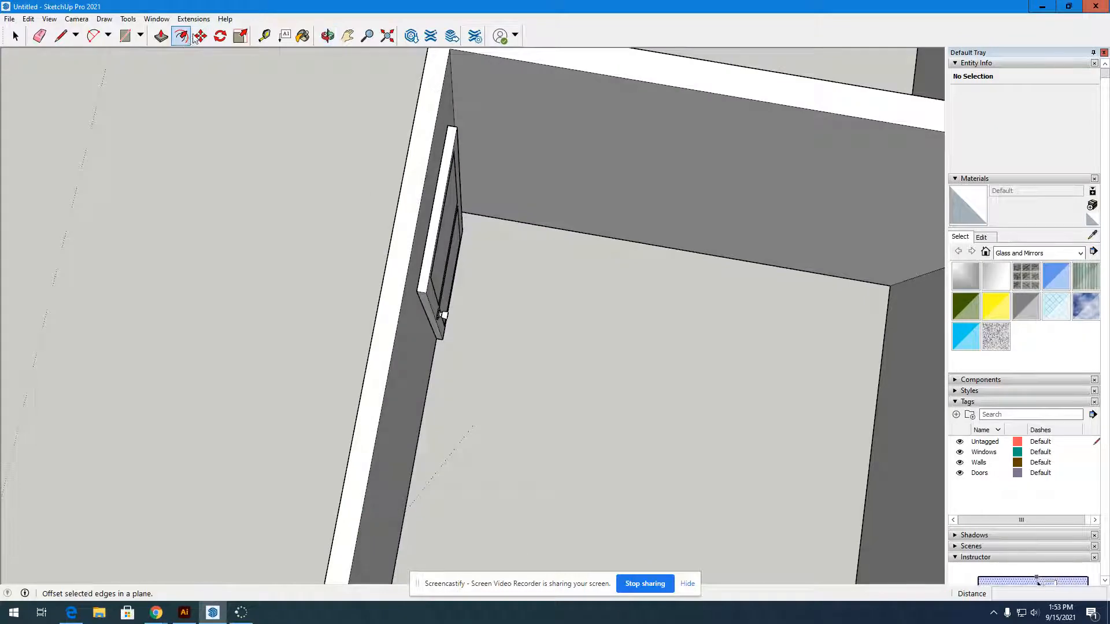
pyautogui.click(456, 127)
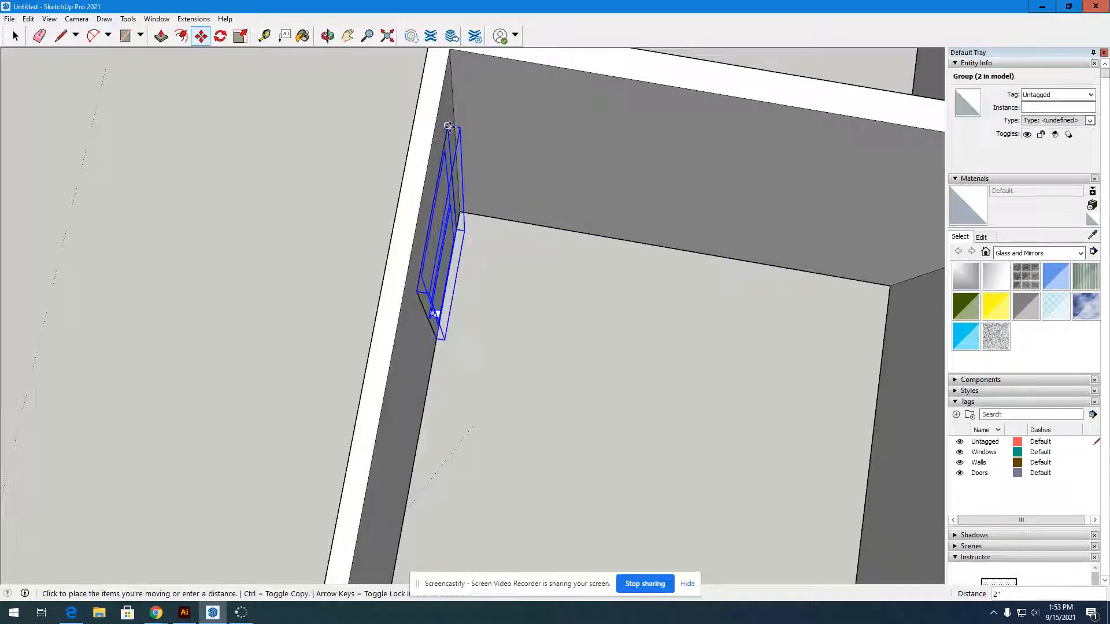
pyautogui.click(448, 126)
pyautogui.press('o')
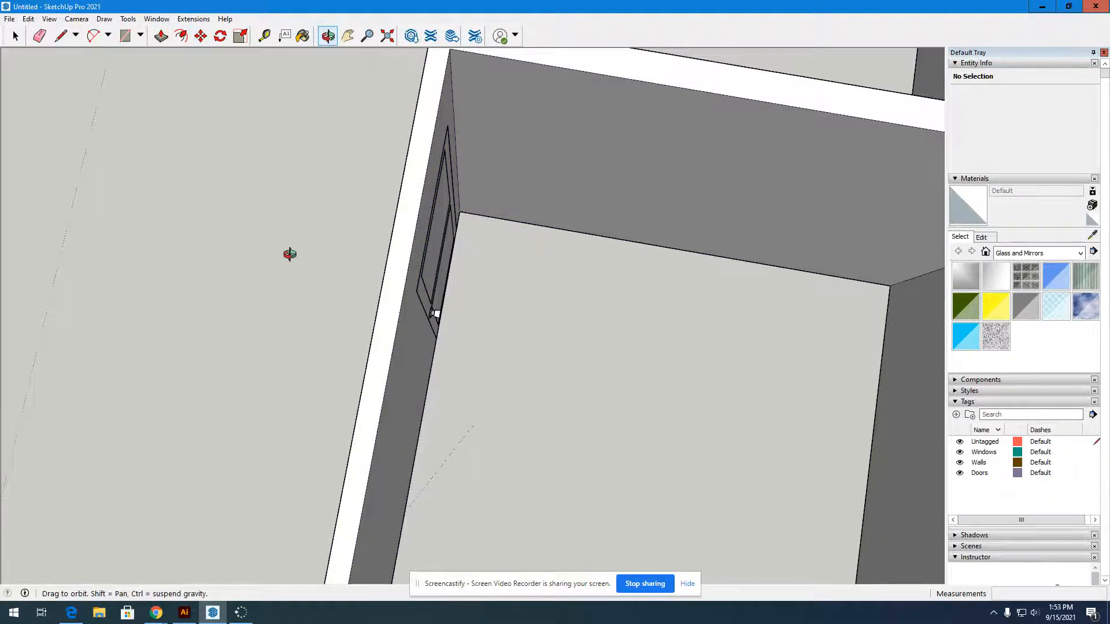
pyautogui.moveTo(289, 255); pyautogui.dragTo(265, 136)
pyautogui.press('space')
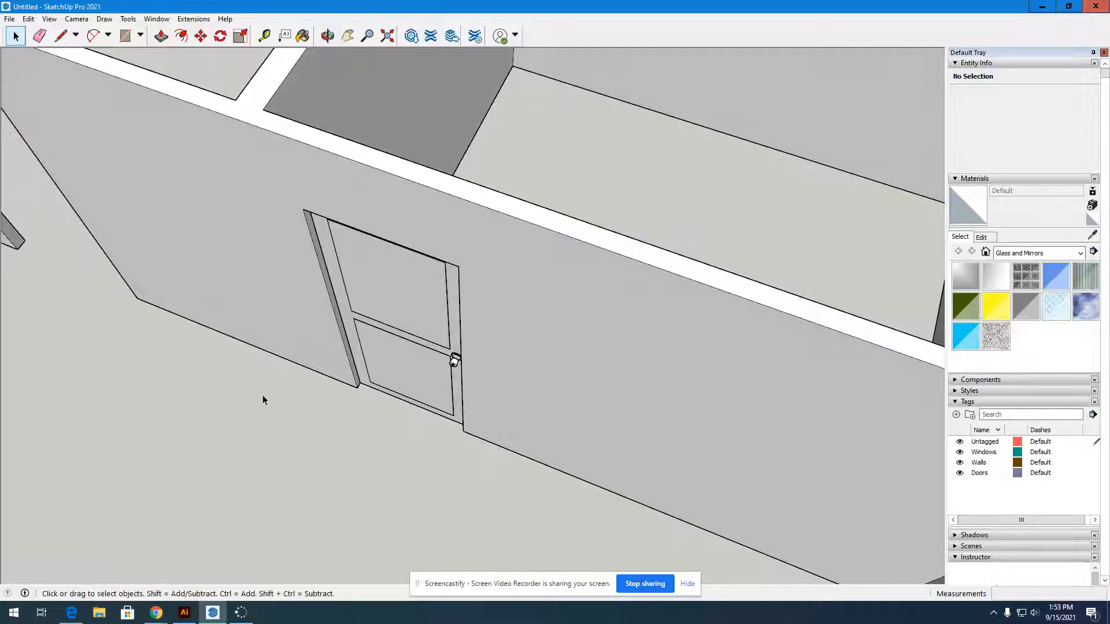
# Rotate the interior wall's door group 180° on the floor plane so its knob is on the opposite side
pyautogui.click(325, 38)
pyautogui.moveTo(455, 360); pyautogui.dragTo(444, 322)
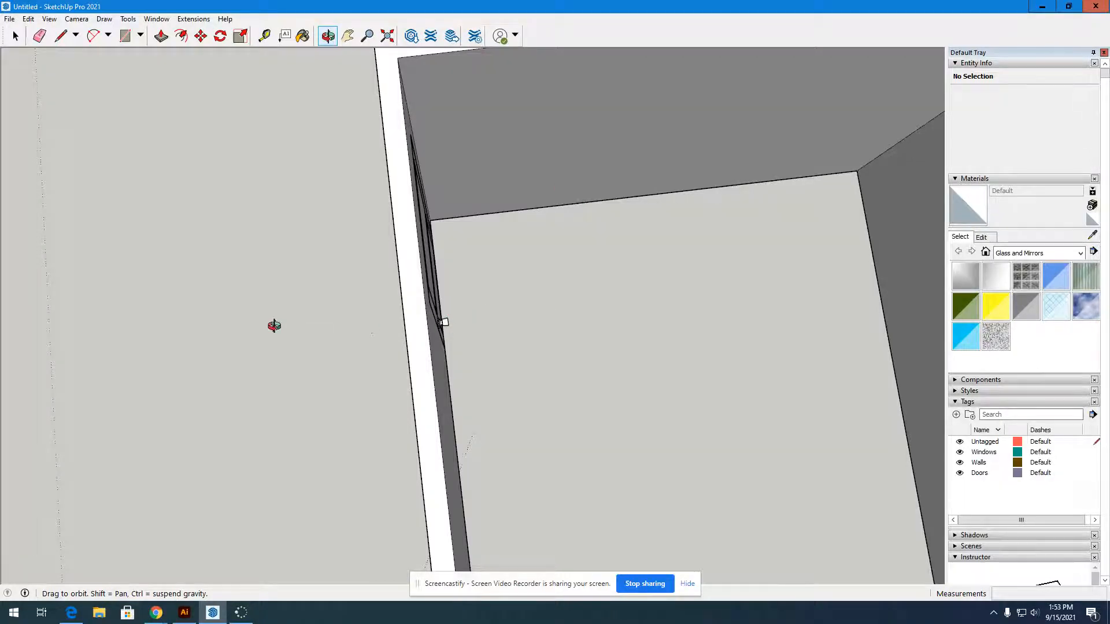
pyautogui.moveTo(274, 326); pyautogui.dragTo(404, 344)
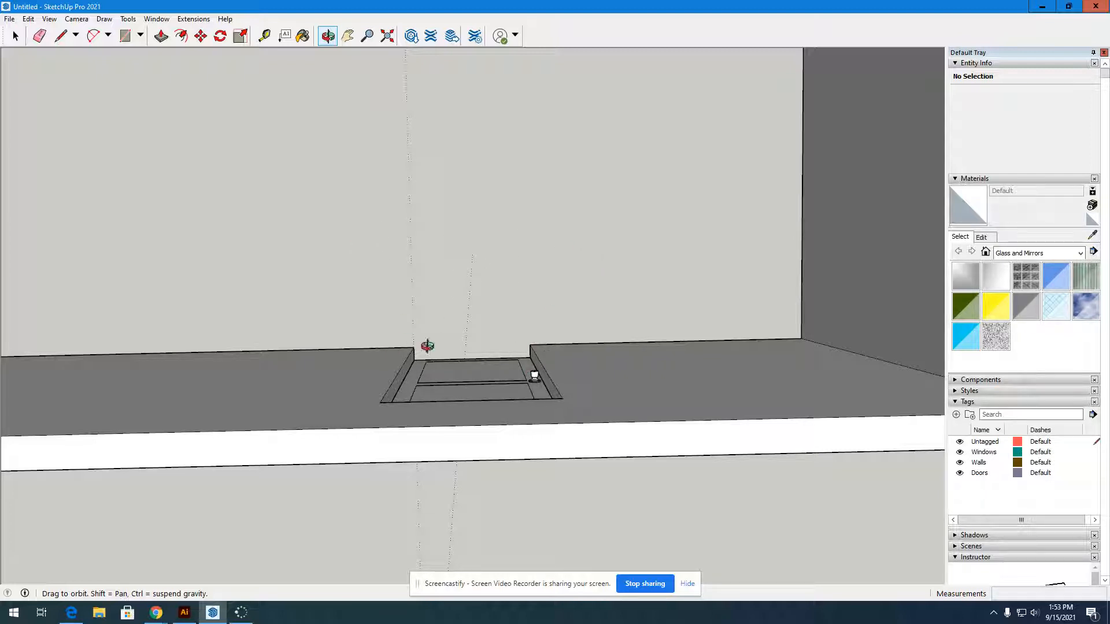
pyautogui.click(15, 36)
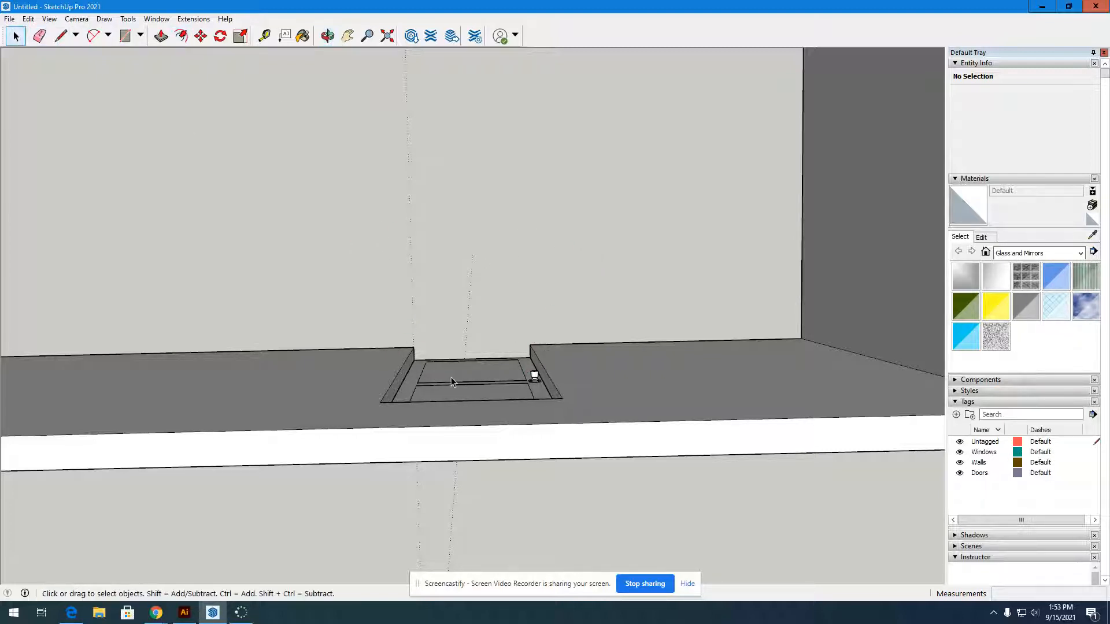
pyautogui.click(451, 377)
pyautogui.click(220, 36)
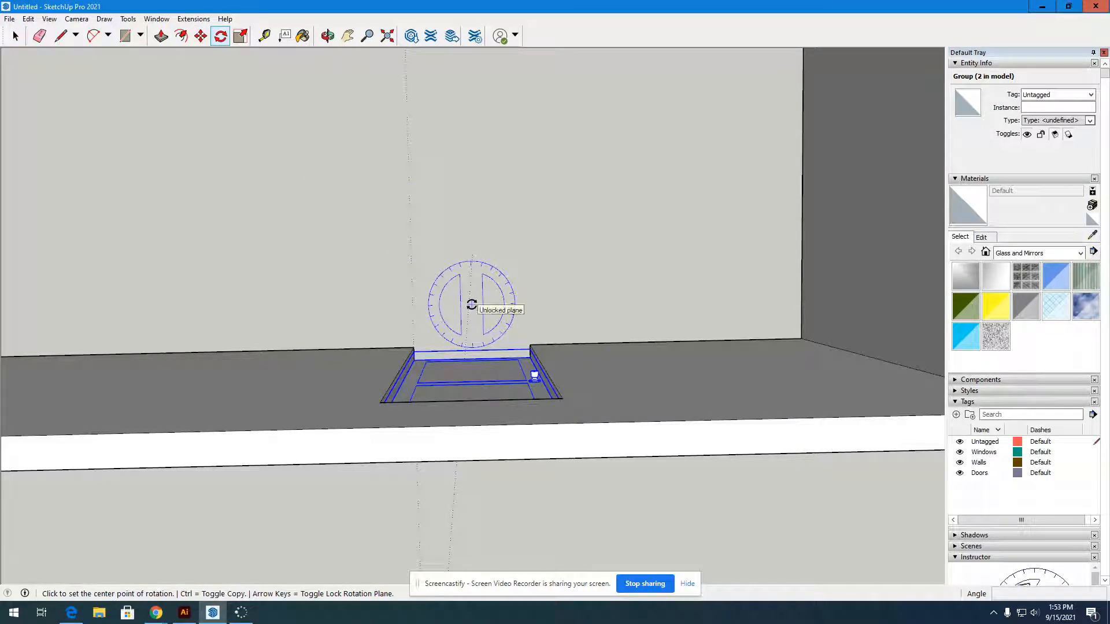
pyautogui.click(471, 305)
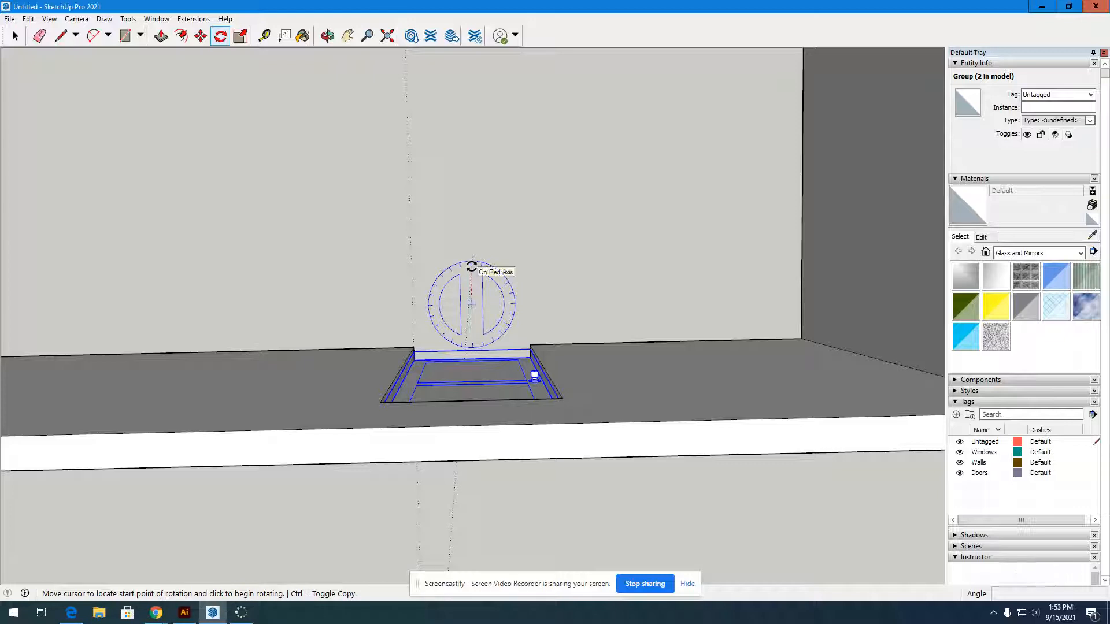
pyautogui.click(471, 266)
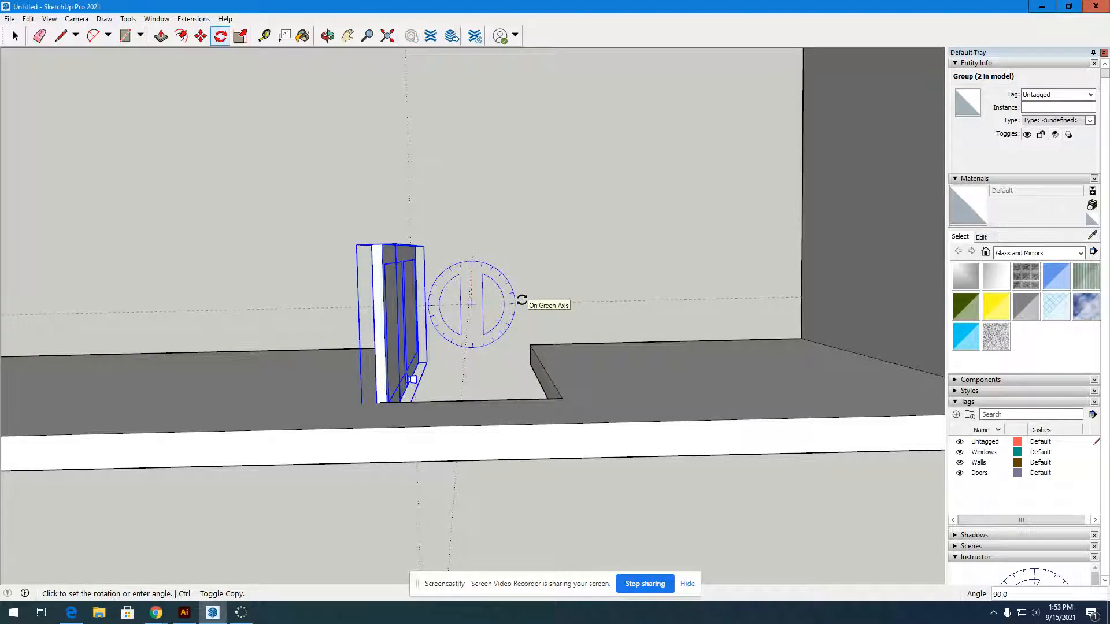
pyautogui.click(468, 346)
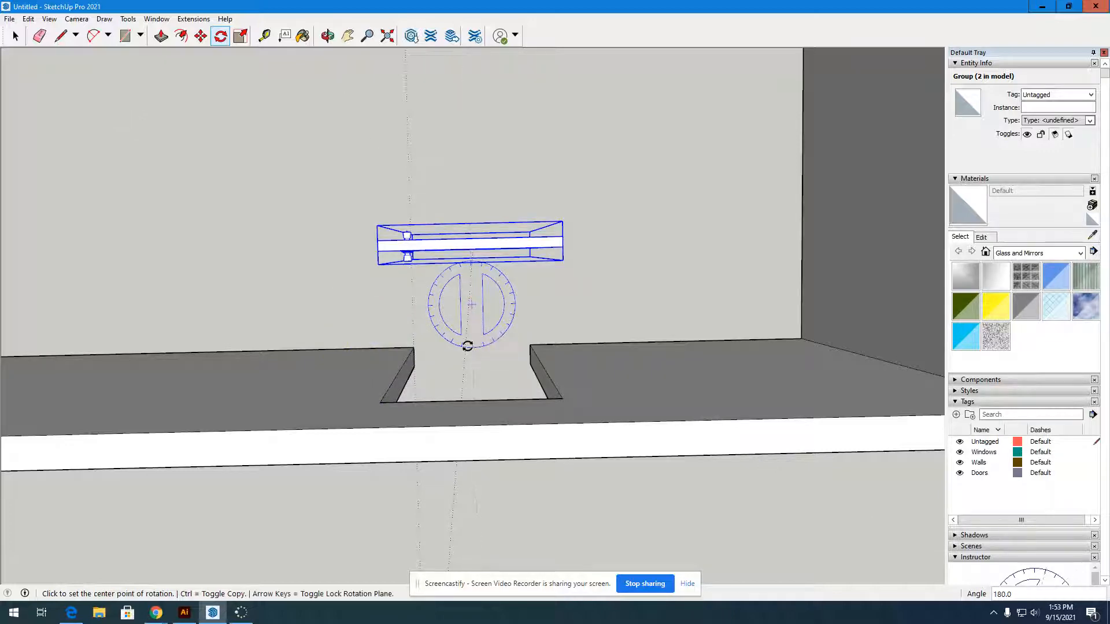
pyautogui.click(327, 36)
pyautogui.moveTo(195, 374); pyautogui.dragTo(544, 260)
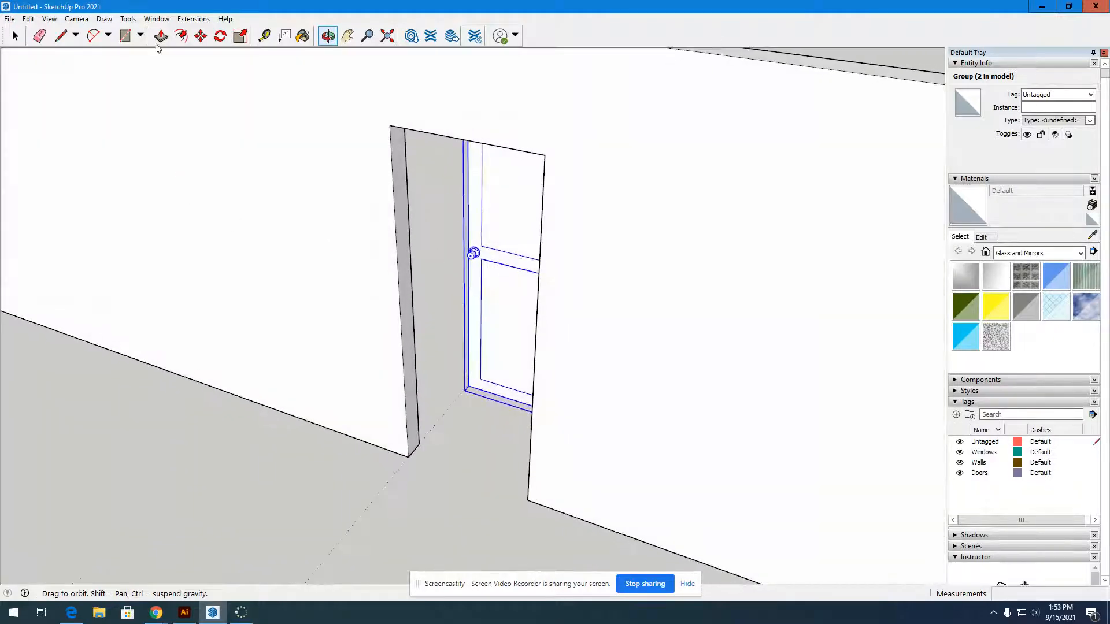
# Move the rotated door by its knob-side back bottom corner to the bottom corner of its interior wall opening
pyautogui.click(201, 35)
pyautogui.scroll(2, 466, 457)
pyautogui.scroll(3, 469, 355)
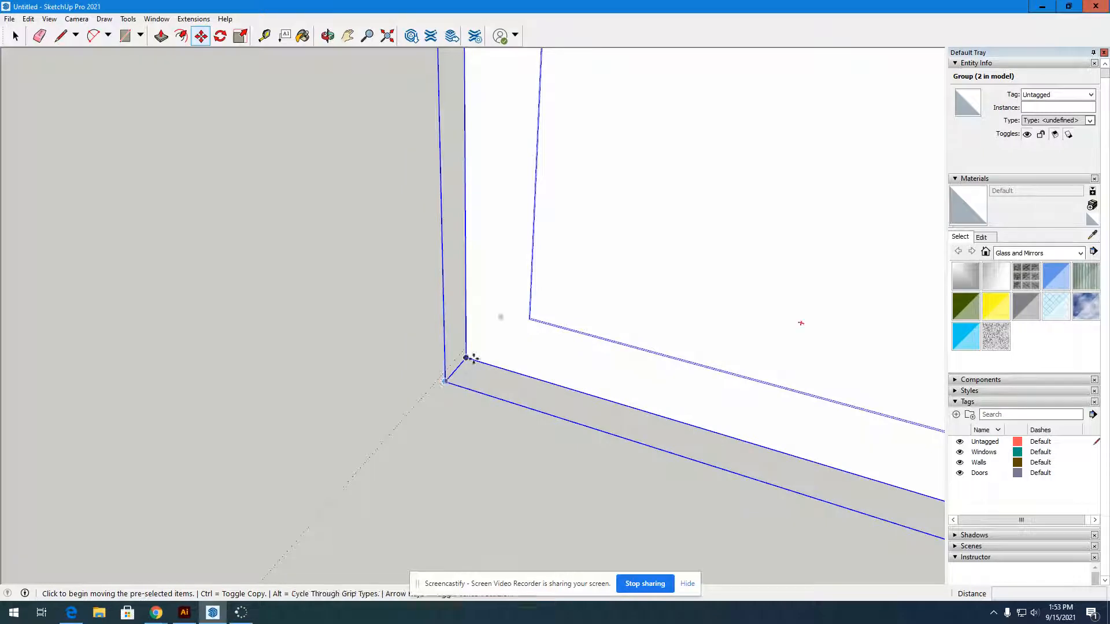
pyautogui.click(469, 357)
pyautogui.scroll(-5, 471, 355)
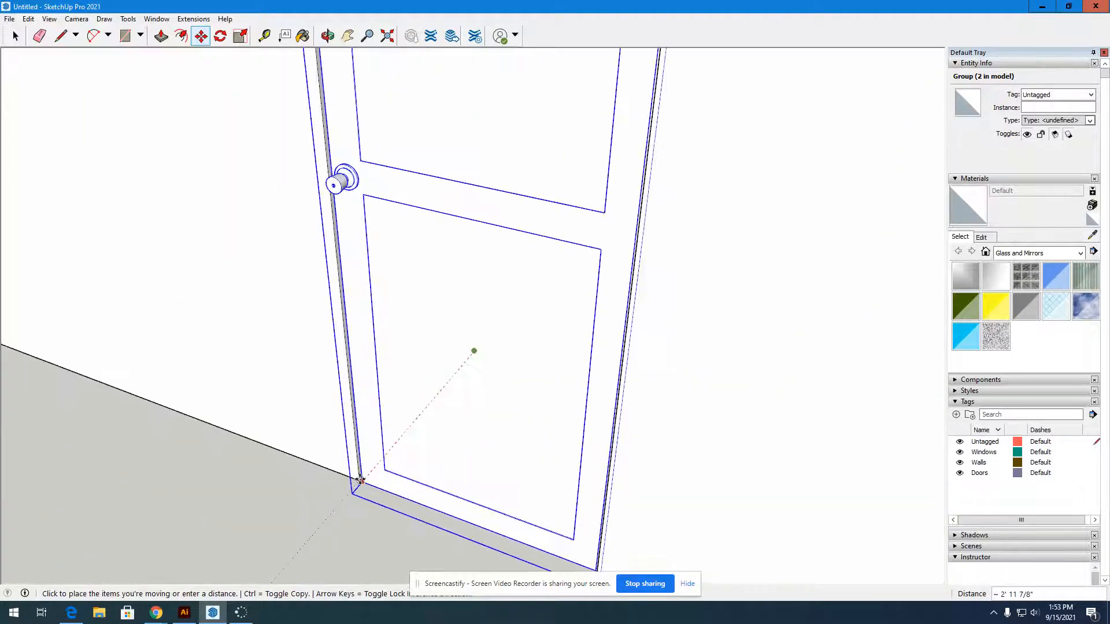
pyautogui.click(358, 481)
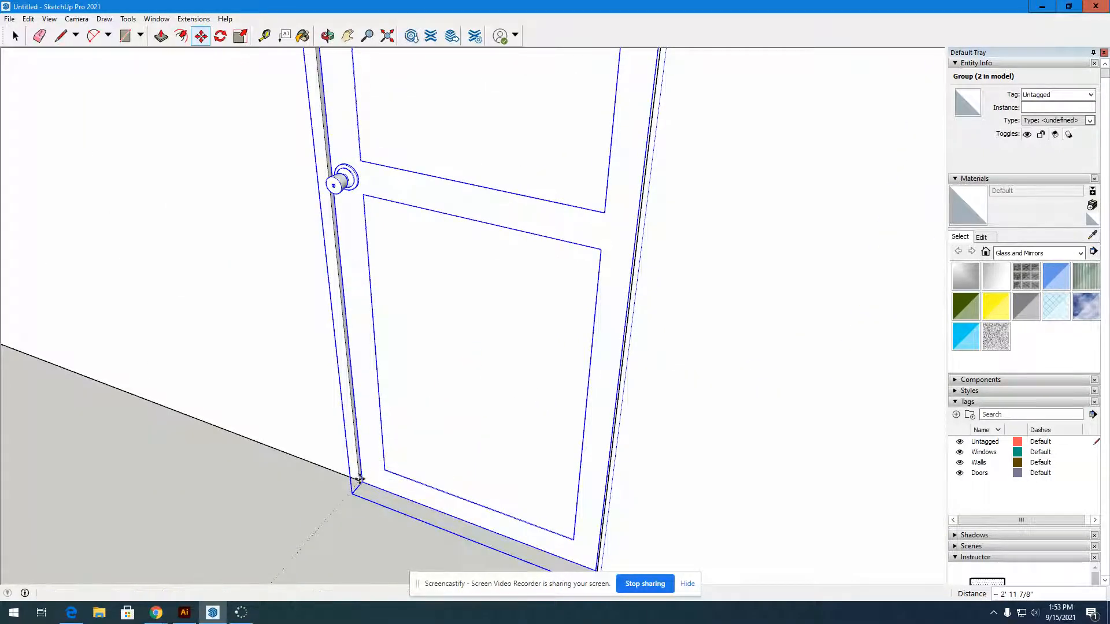
# Nudge the door's knob-side bottom corner exactly onto the opening's wall corner and deselect the door
pyautogui.scroll(1, 300, 533)
pyautogui.scroll(4, 358, 501)
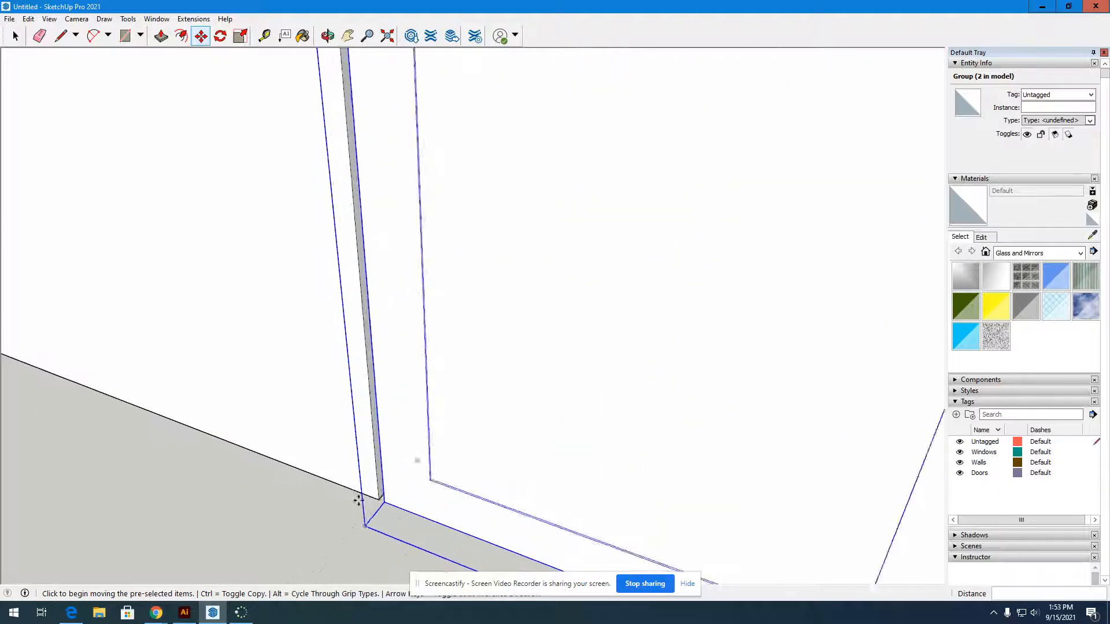
pyautogui.click(397, 508)
pyautogui.click(383, 499)
pyautogui.scroll(-5, 372, 463)
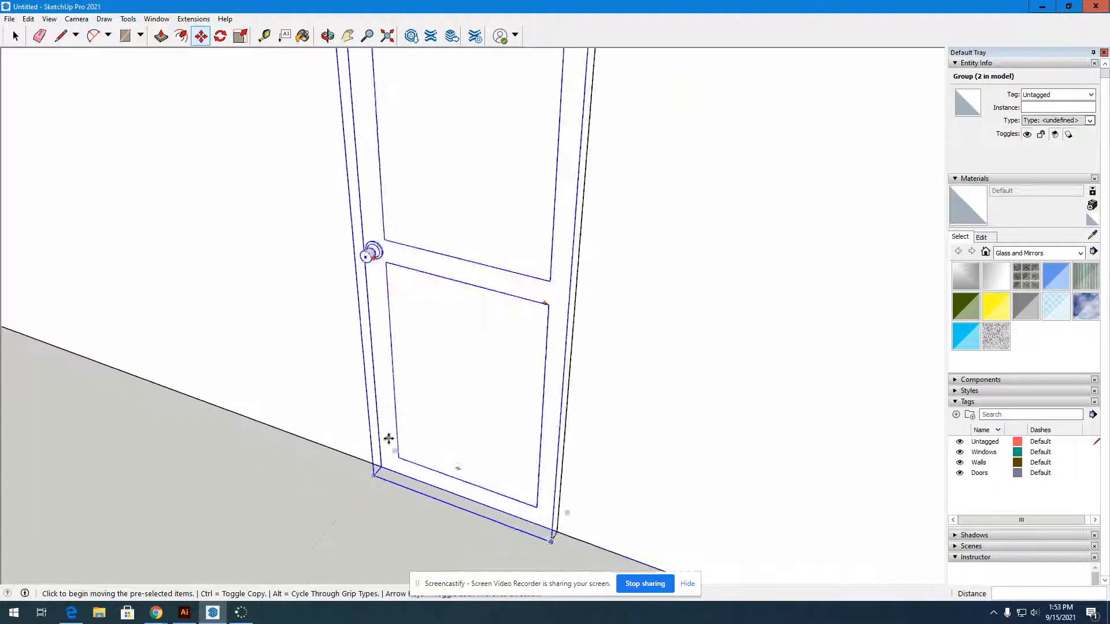
pyautogui.click(328, 35)
pyautogui.moveTo(324, 260); pyautogui.dragTo(404, 261)
pyautogui.click(15, 35)
pyautogui.click(266, 368)
# Examine the placed doors and the remaining door and window openings from inside and outside the building
pyautogui.scroll(-9, 856, 330)
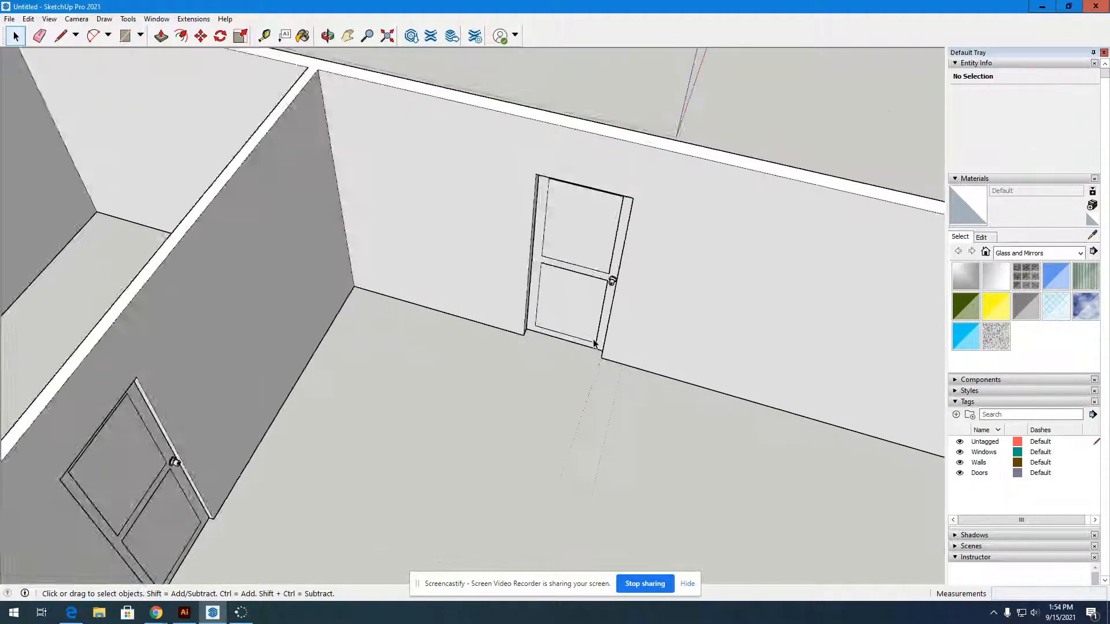
pyautogui.scroll(3, 480, 497)
pyautogui.scroll(2, 483, 497)
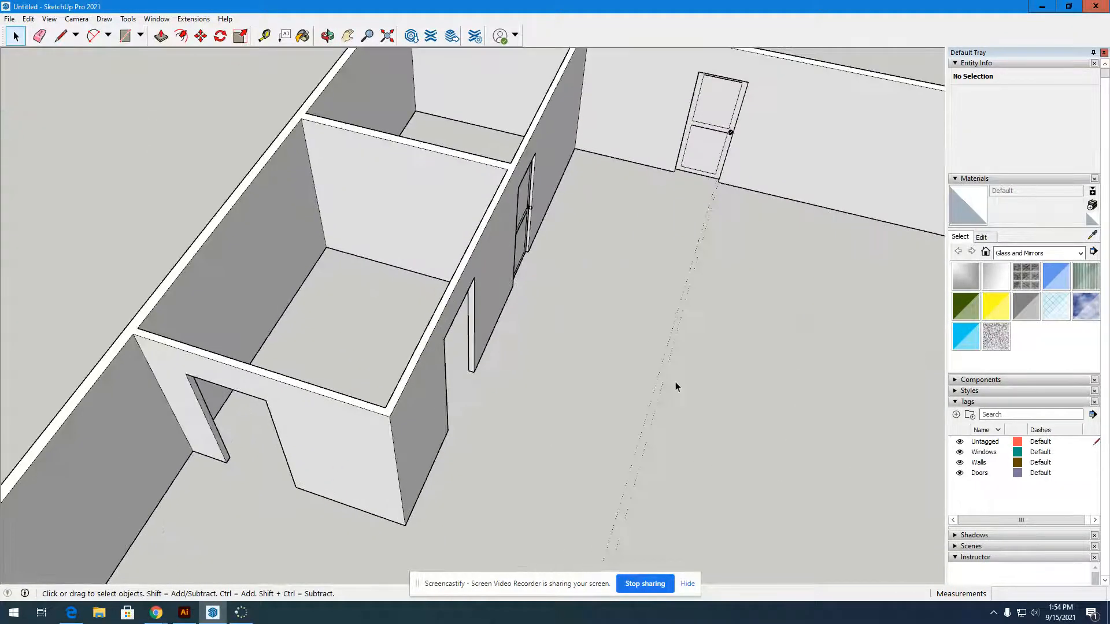
pyautogui.click(327, 35)
pyautogui.moveTo(662, 195); pyautogui.dragTo(752, 235)
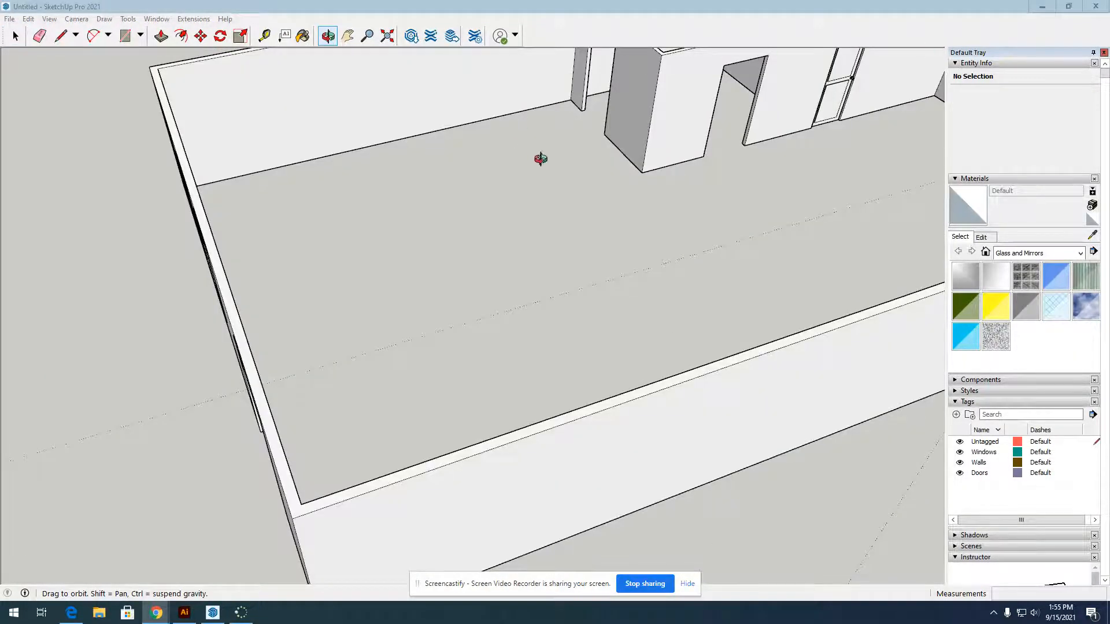
pyautogui.scroll(-6, 237, 240)
pyautogui.moveTo(231, 263); pyautogui.dragTo(440, 114)
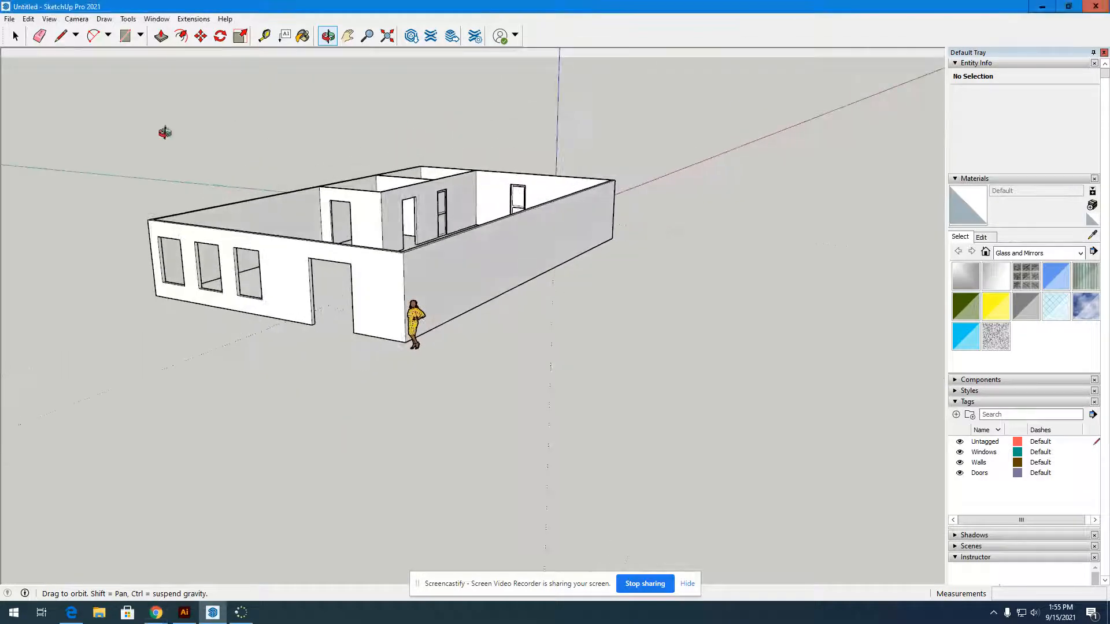
pyautogui.scroll(3, 204, 230)
pyautogui.scroll(2, 312, 225)
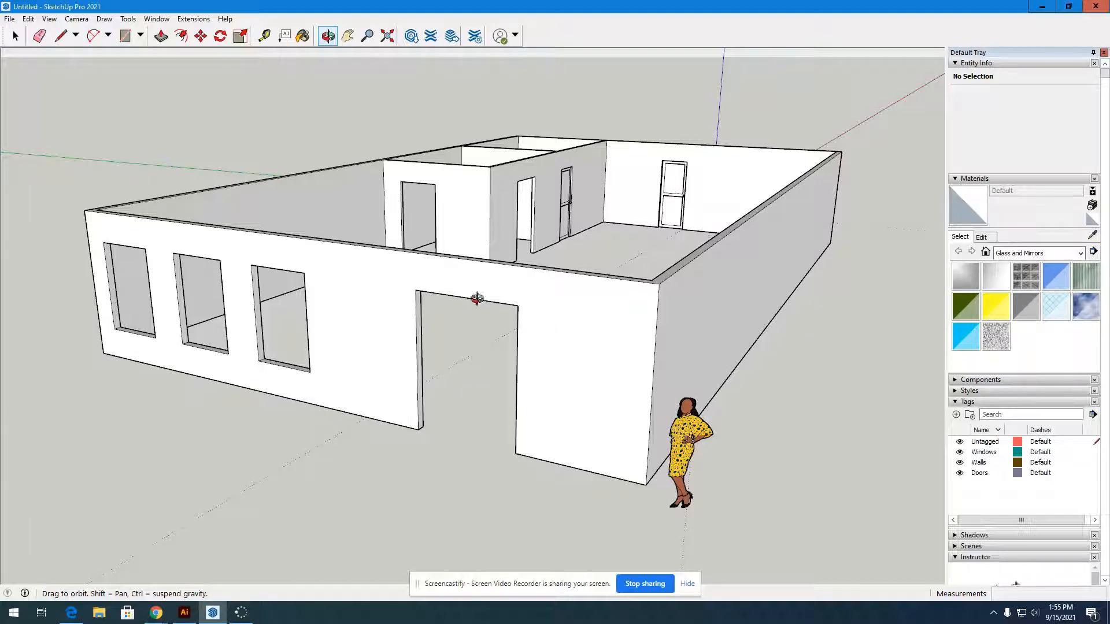
pyautogui.moveTo(588, 235); pyautogui.dragTo(567, 178)
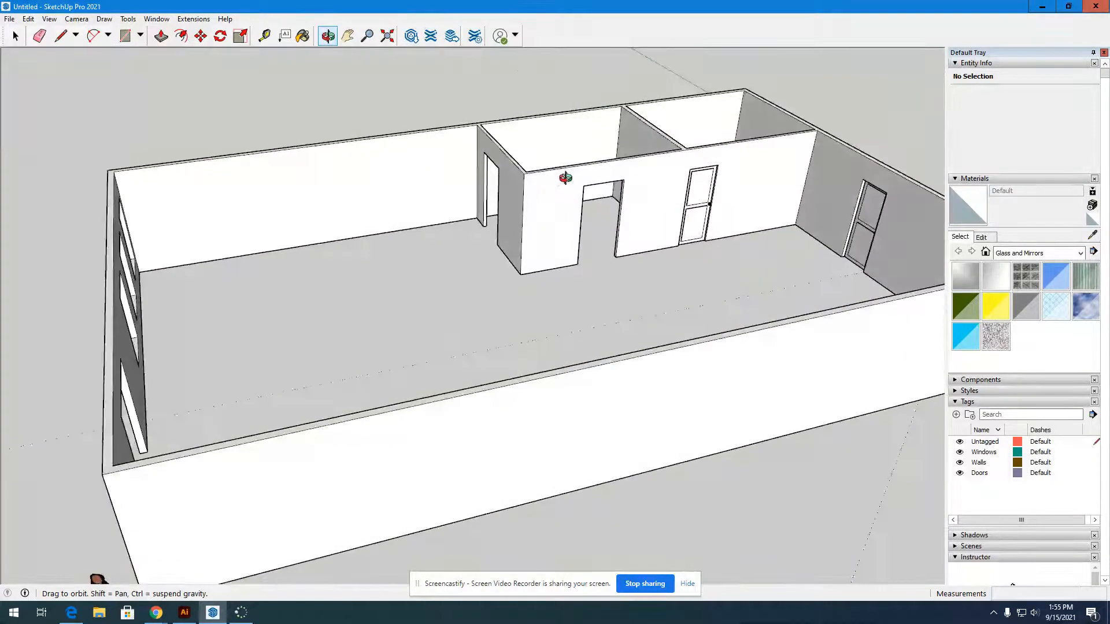
pyautogui.moveTo(431, 206); pyautogui.dragTo(535, 218)
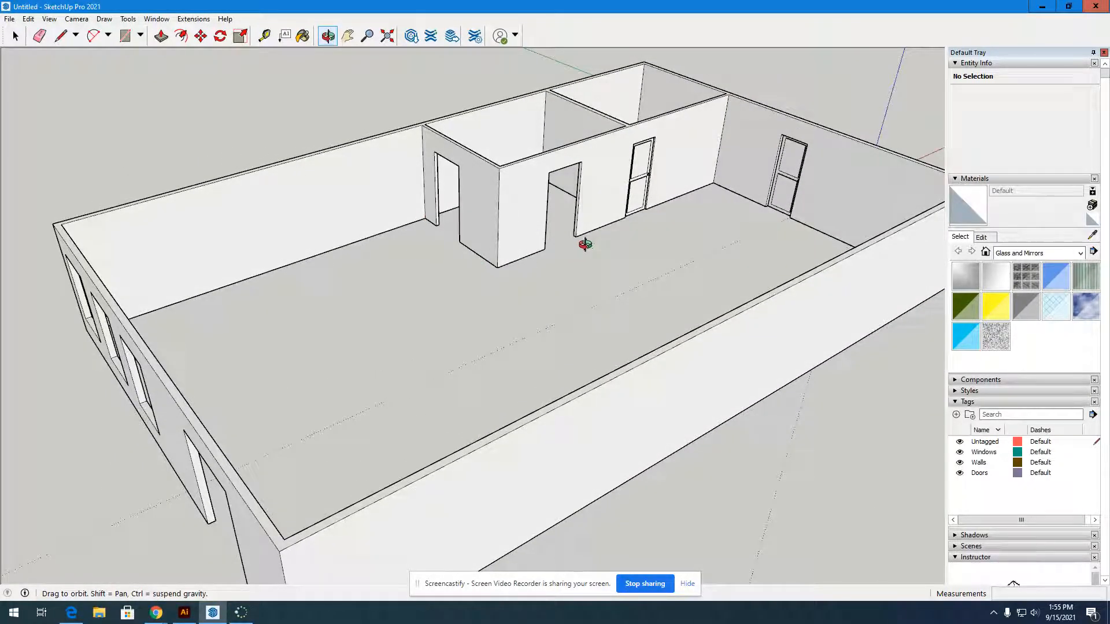
# Draw a 6' by 4' rectangle across the front wall's window opening farthest from the entrance, corner to corner
pyautogui.moveTo(27, 404); pyautogui.dragTo(290, 271)
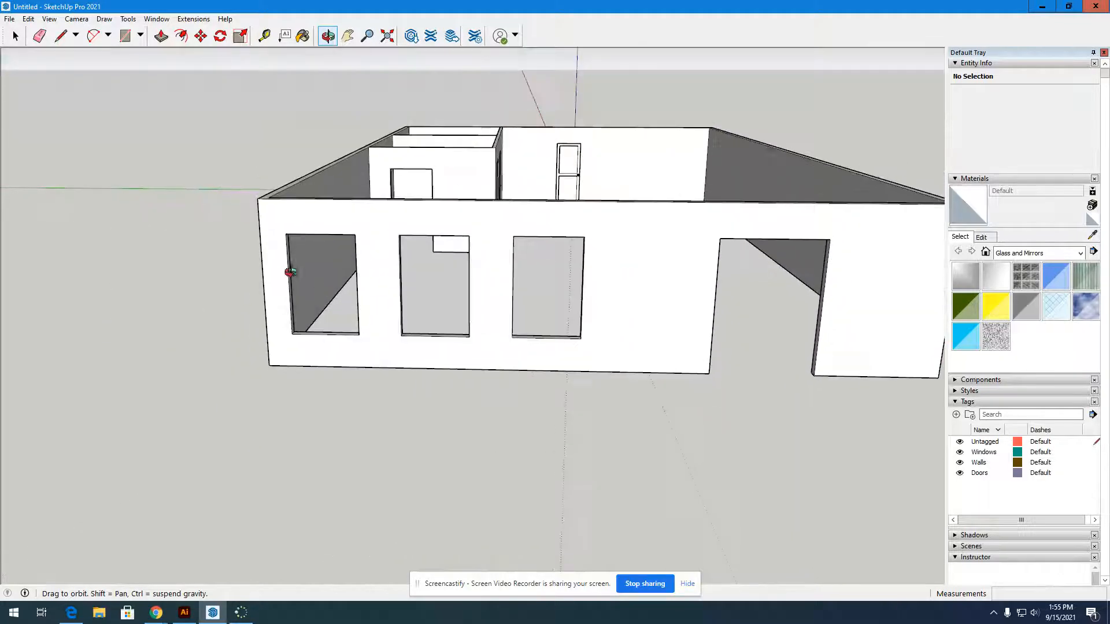
pyautogui.scroll(5, 289, 272)
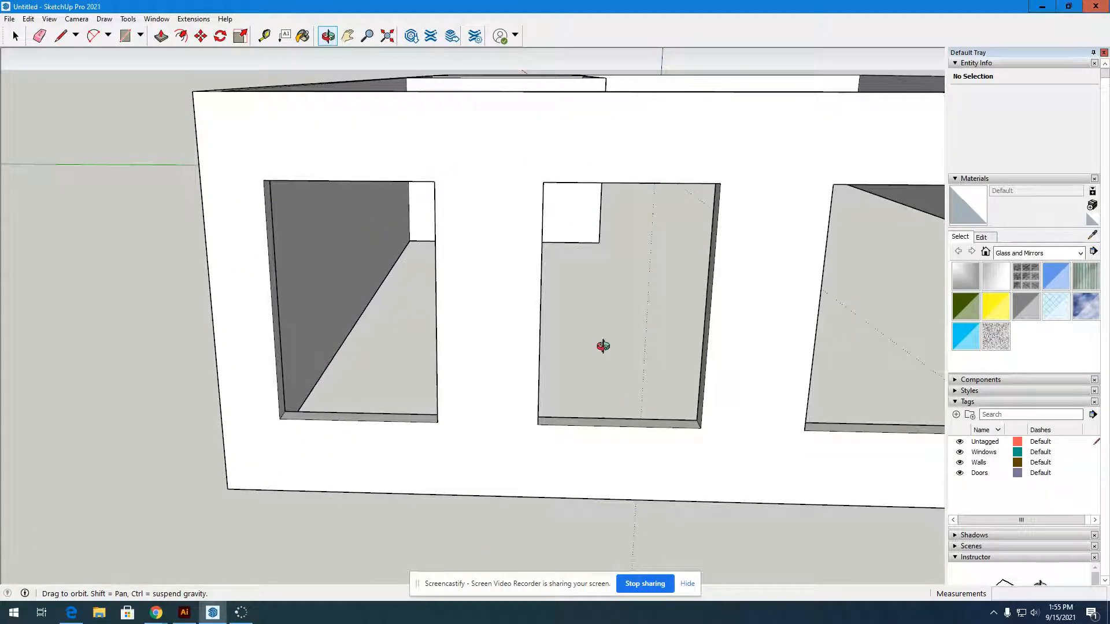
pyautogui.moveTo(597, 367); pyautogui.dragTo(667, 335)
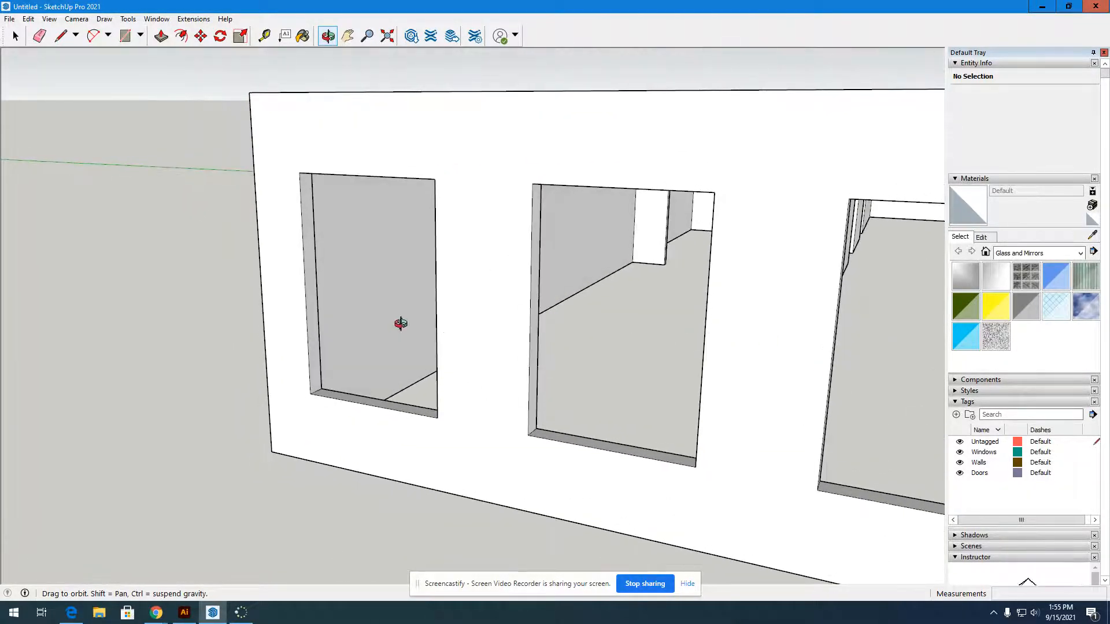
pyautogui.scroll(-3, 364, 397)
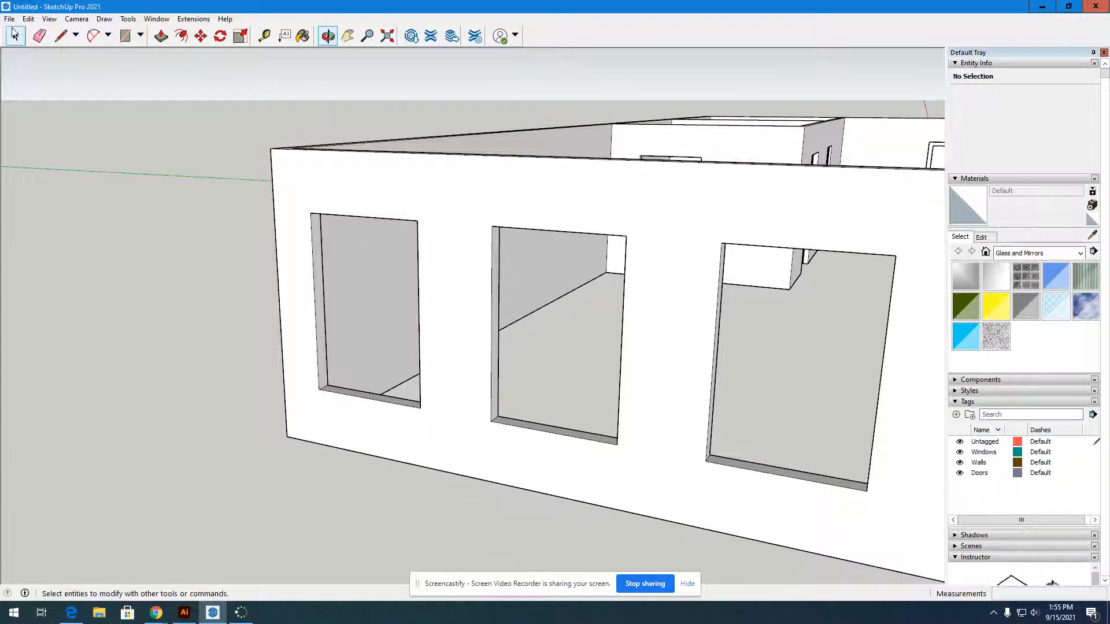
pyautogui.click(126, 37)
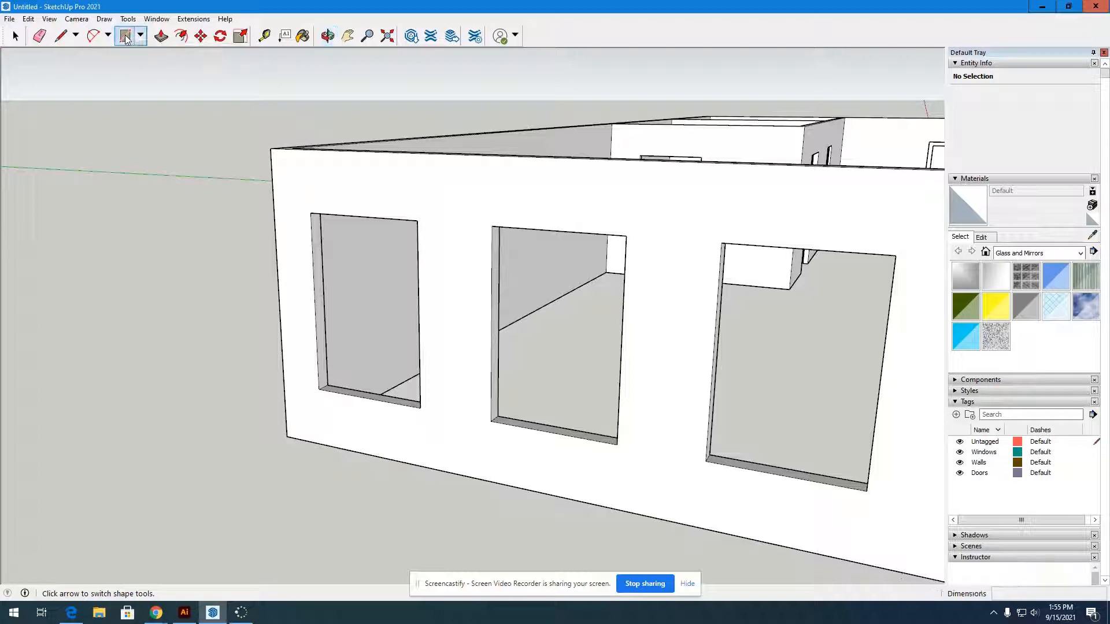
pyautogui.click(311, 213)
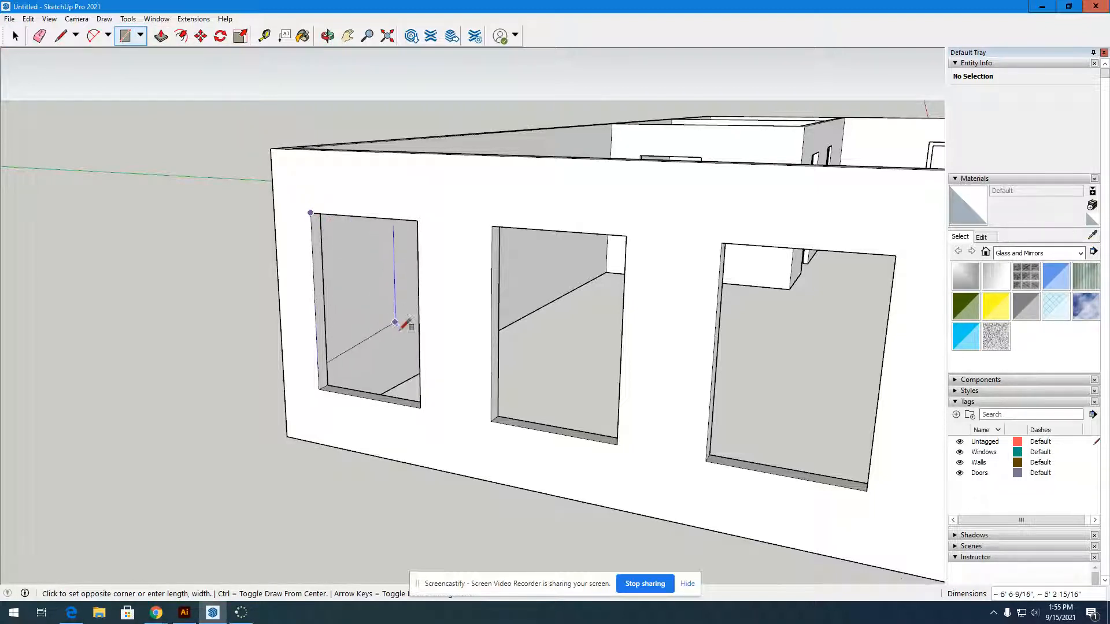
pyautogui.click(422, 405)
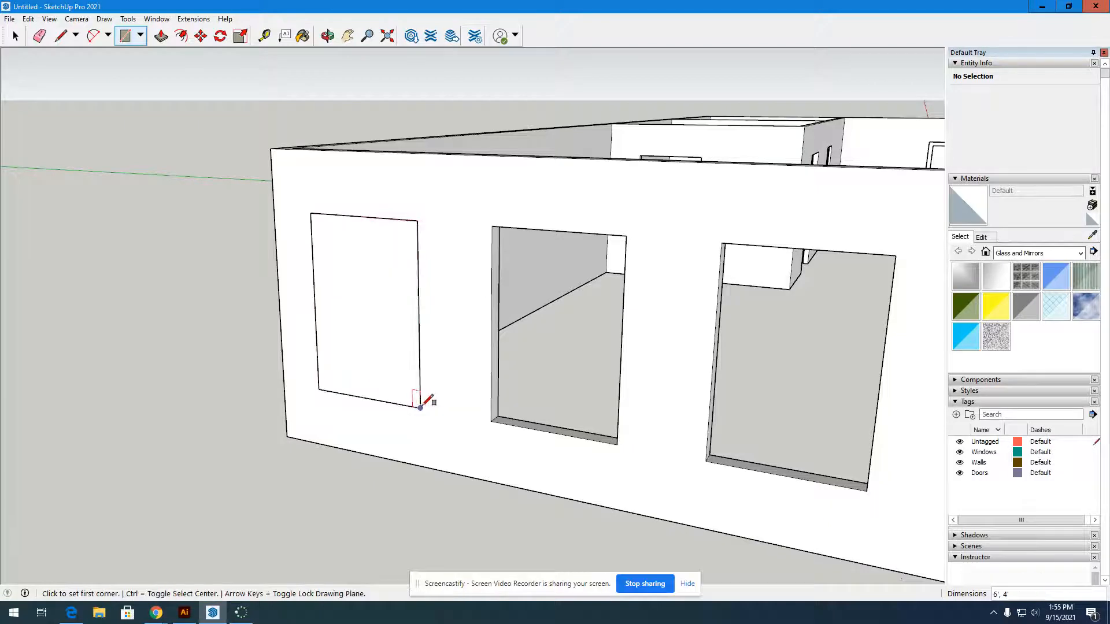
# Select the new window rectangle's face together with its edges and make it a group
pyautogui.click(15, 37)
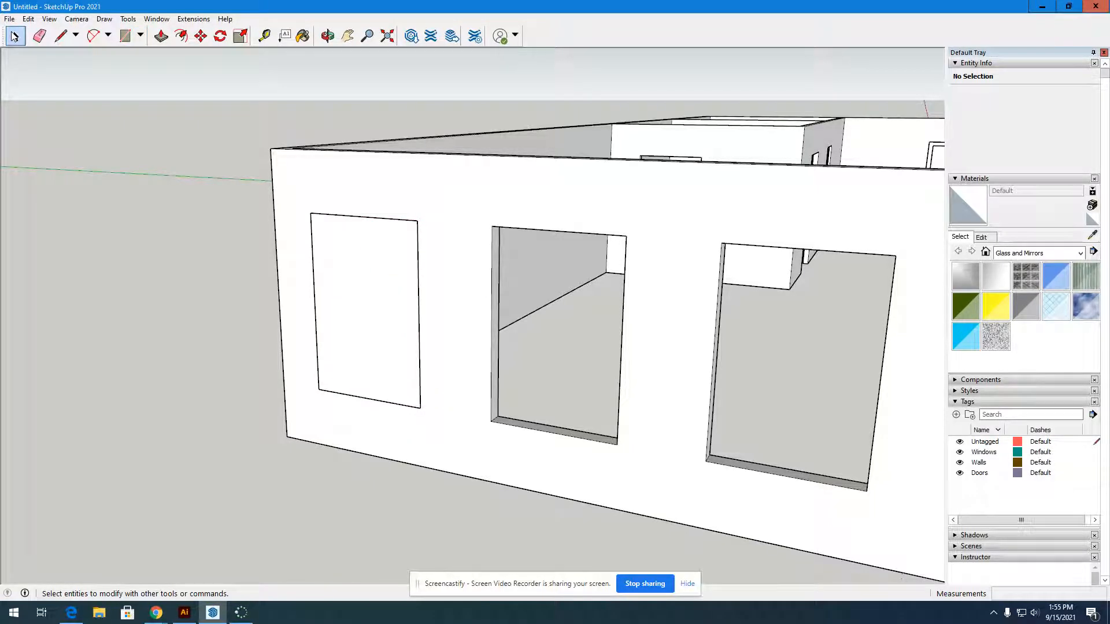
pyautogui.doubleClick(354, 251)
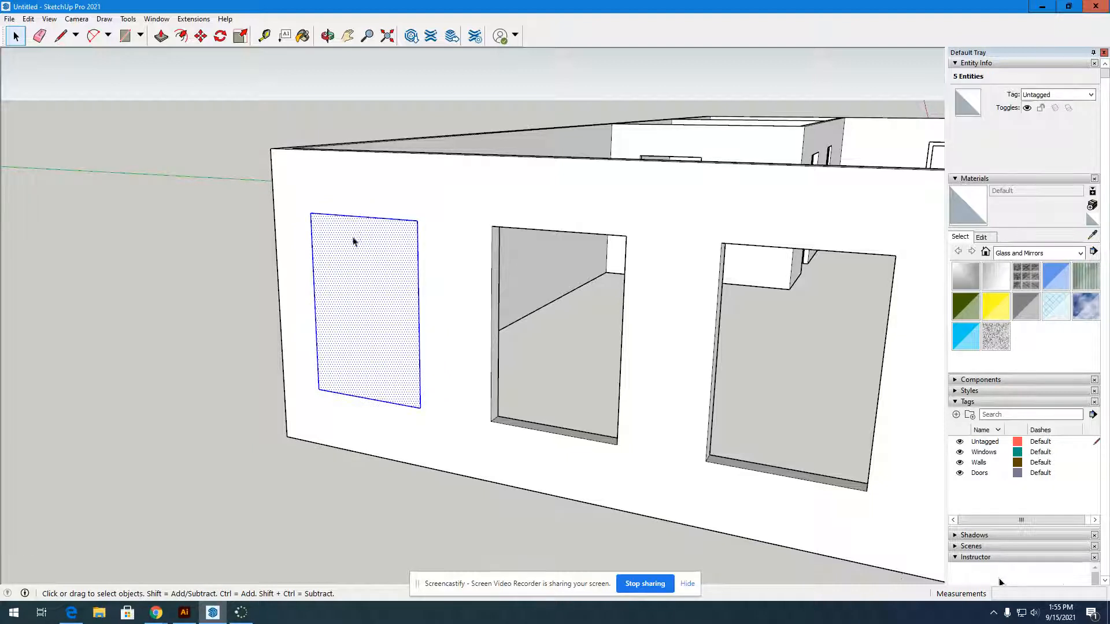
pyautogui.scroll(3, 373, 272)
pyautogui.scroll(-2, 373, 272)
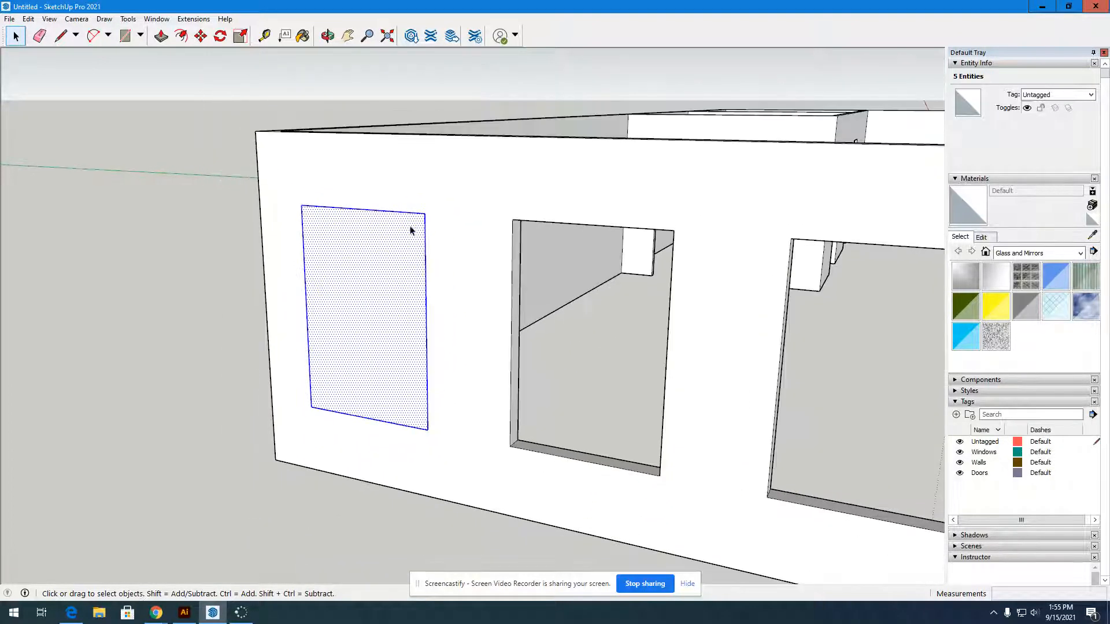
pyautogui.rightClick(370, 274)
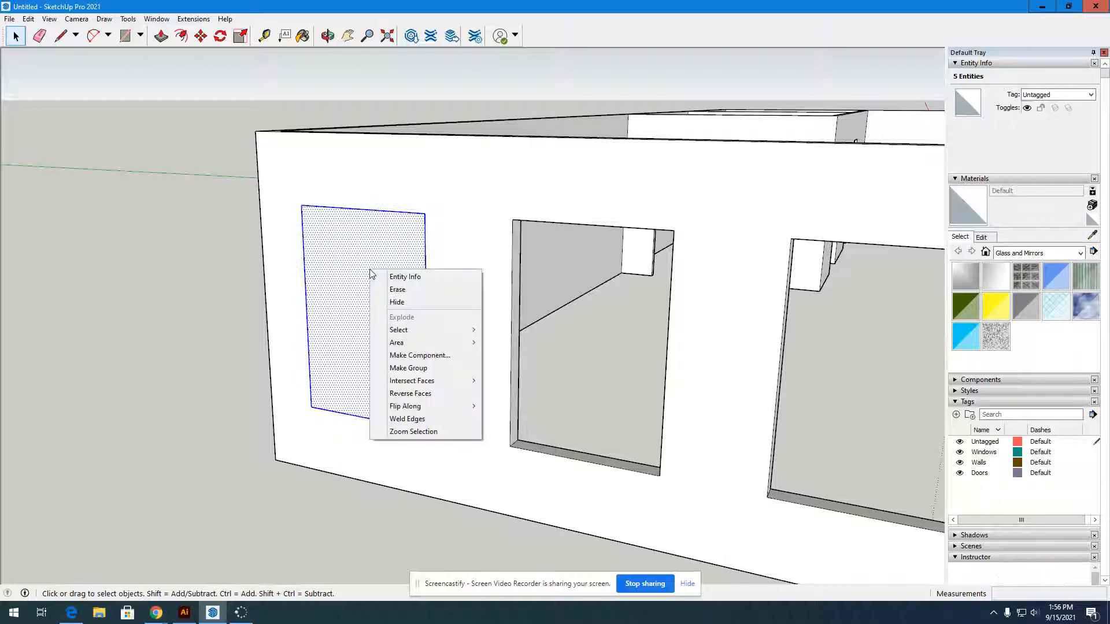
pyautogui.click(408, 368)
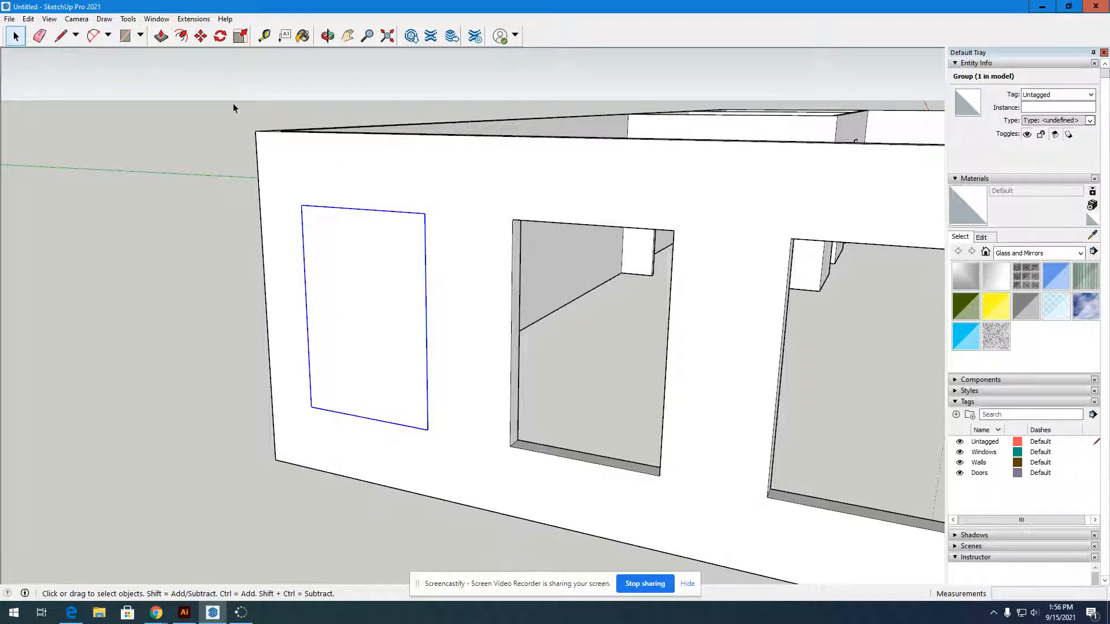
# Move the window group about 12' 6 1/4" out from the front wall along the red axis
pyautogui.click(201, 35)
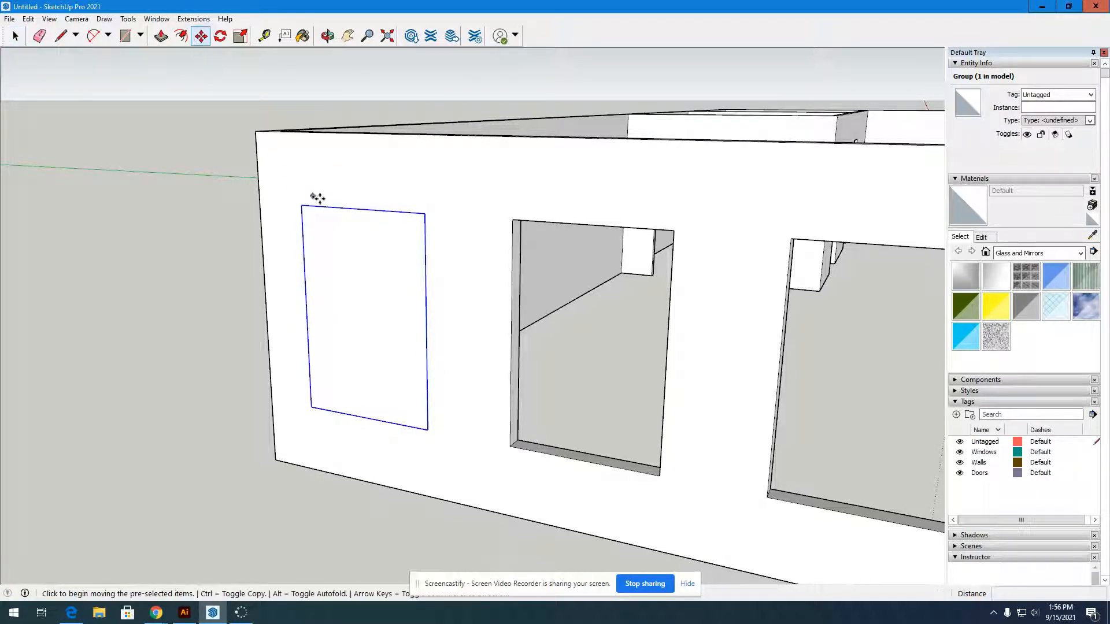
pyautogui.click(427, 213)
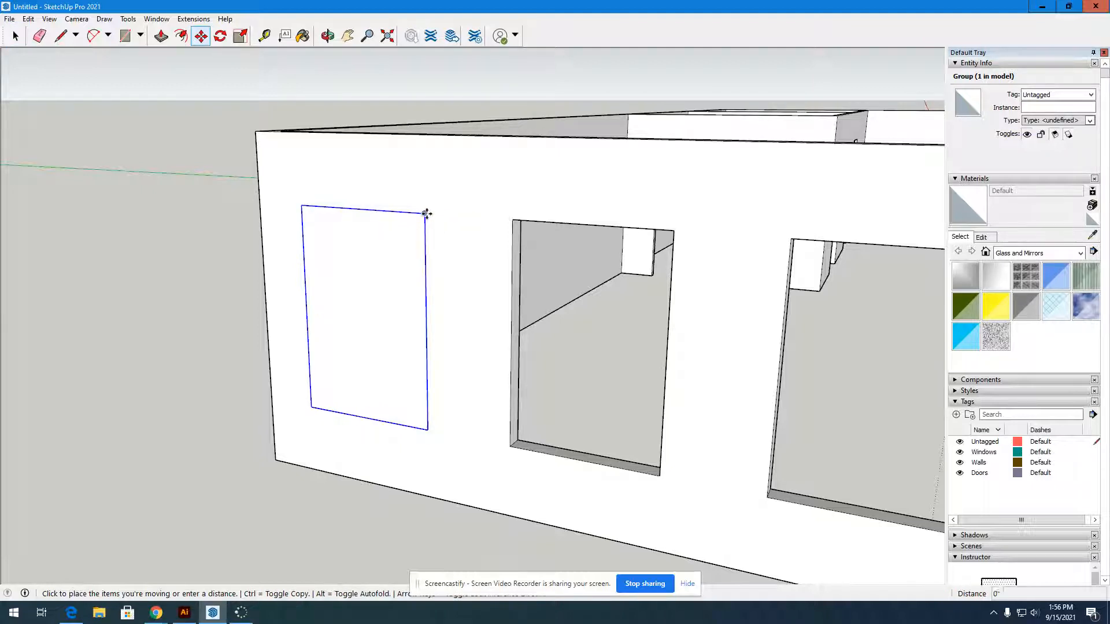
pyautogui.scroll(-3, 427, 213)
pyautogui.scroll(-2, 427, 214)
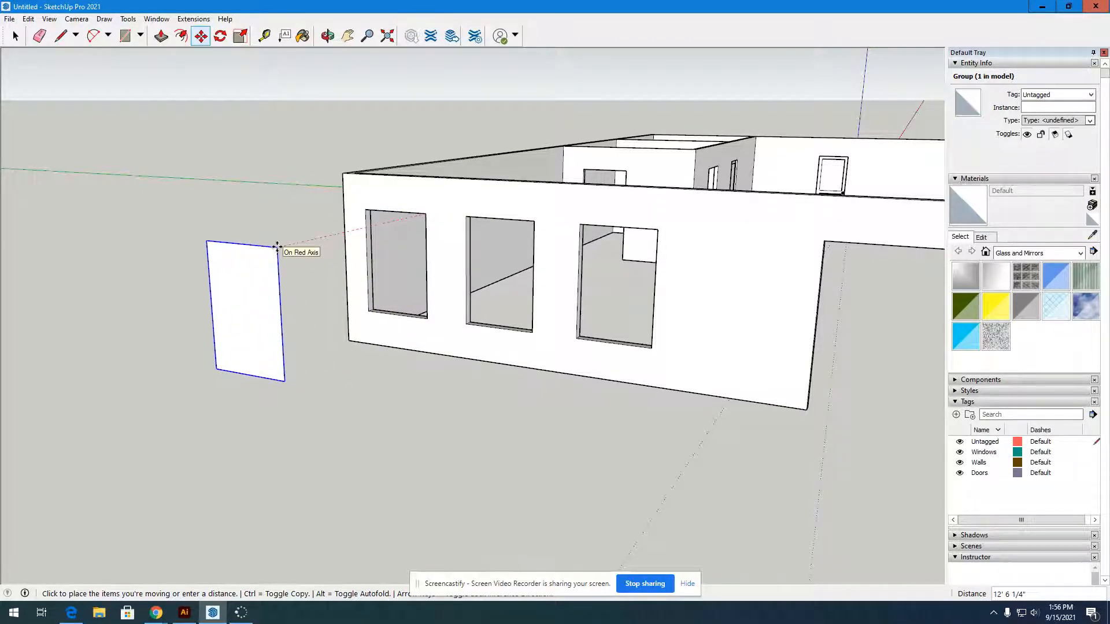
pyautogui.click(277, 246)
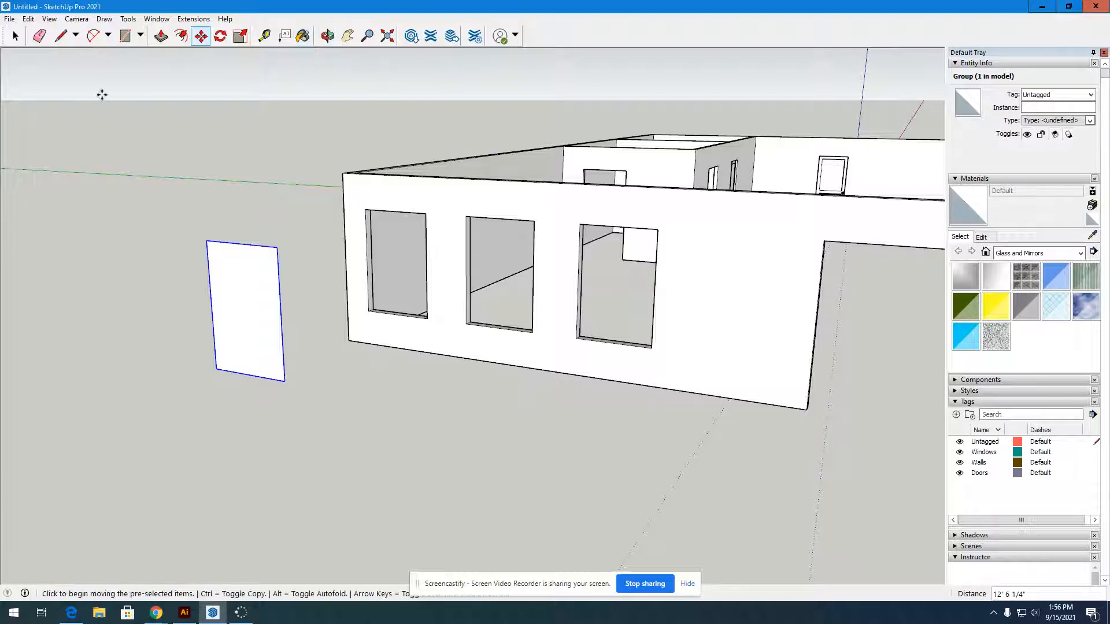
# Open the window group for editing and offset its face outline 1" inward for the frame
pyautogui.click(14, 37)
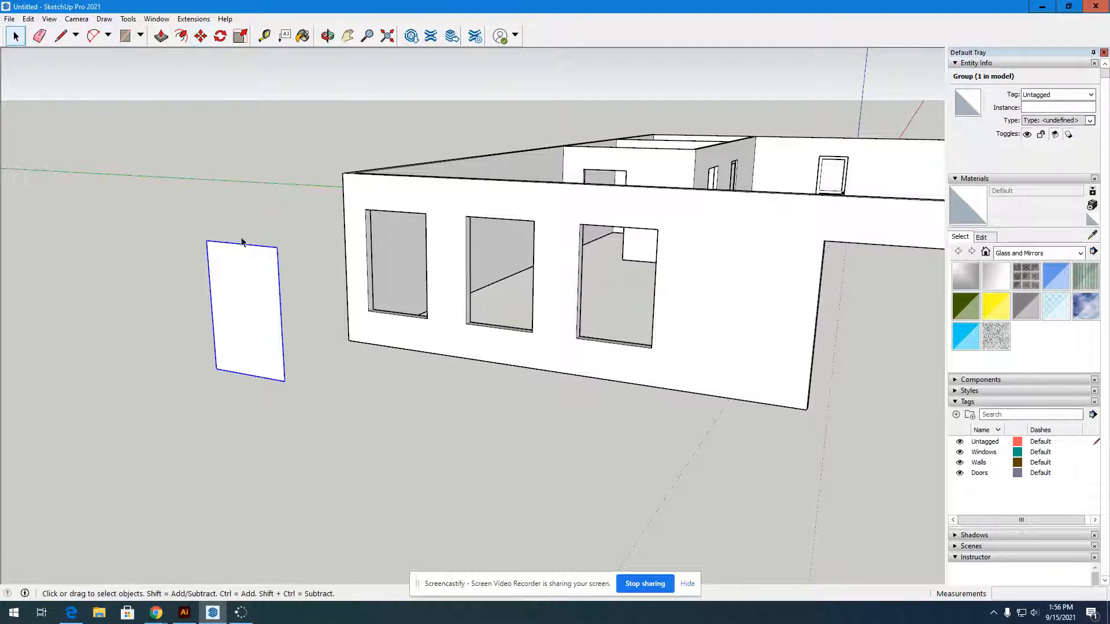
pyautogui.scroll(3, 203, 278)
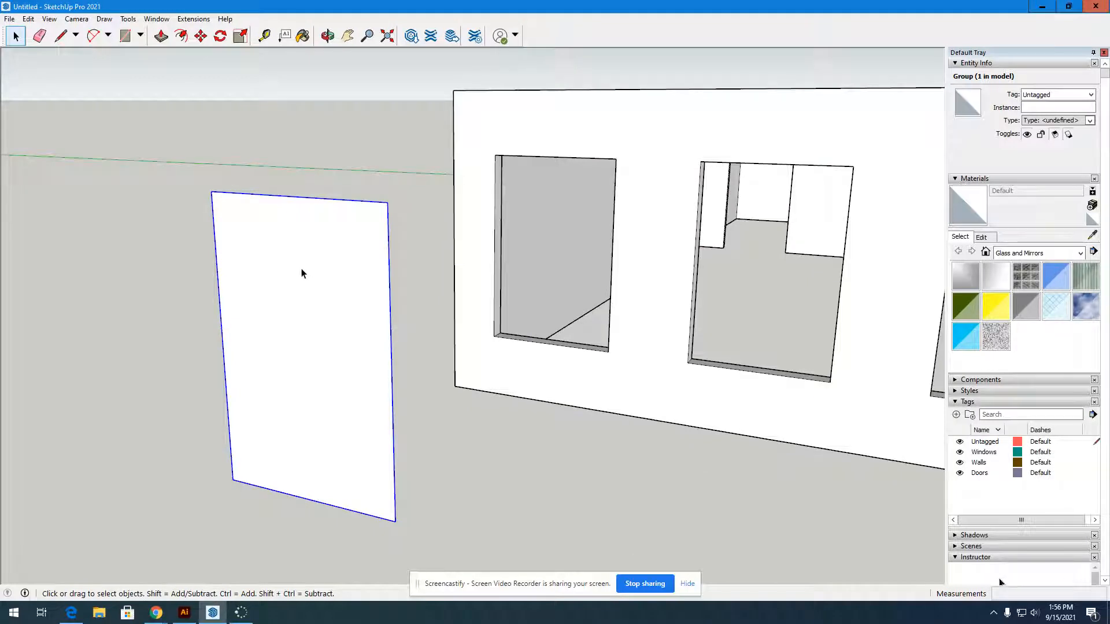
pyautogui.doubleClick(301, 273)
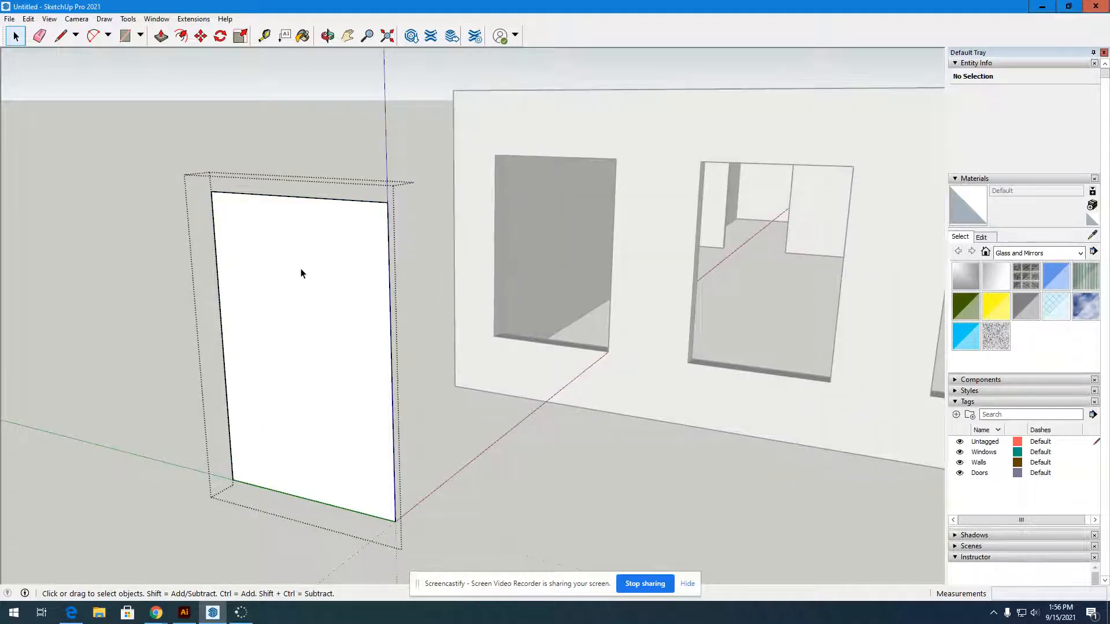
pyautogui.click(181, 35)
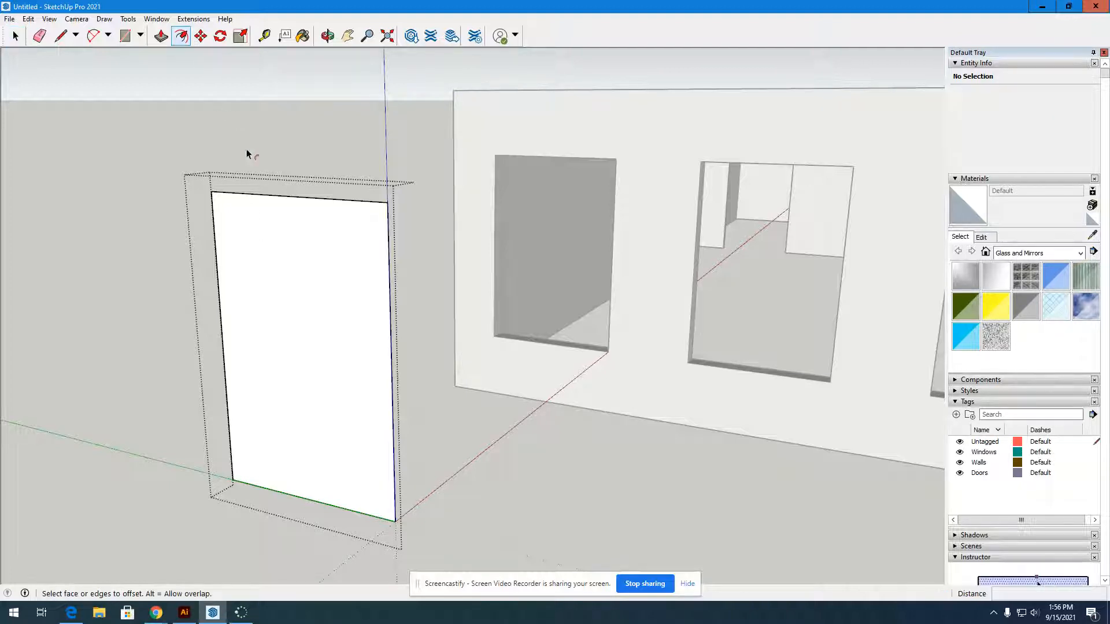
pyautogui.click(277, 250)
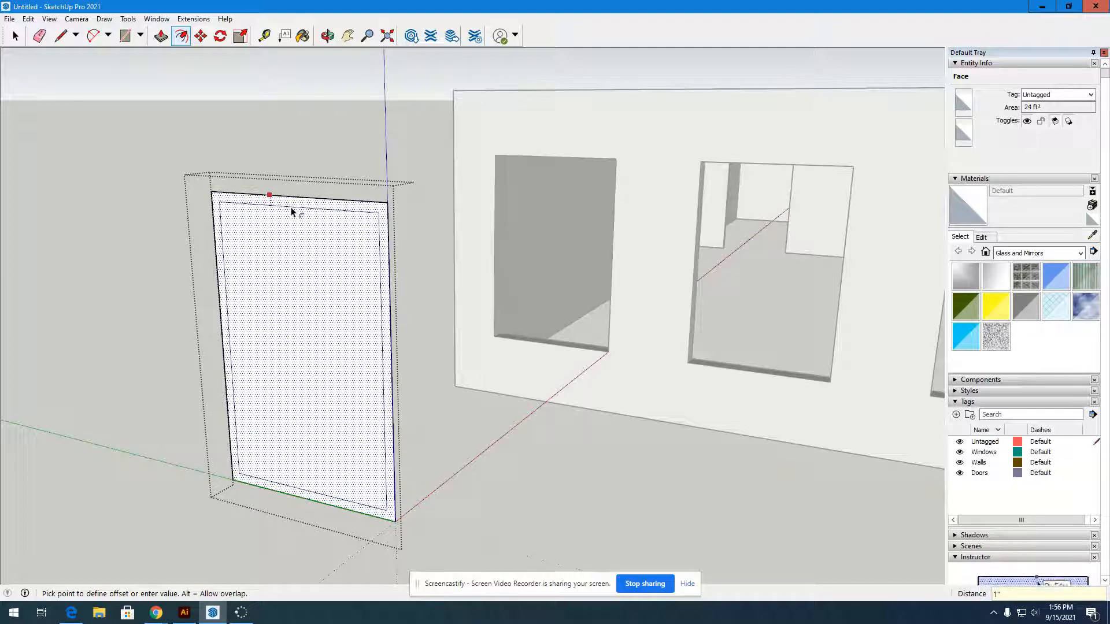
pyautogui.press('Return')
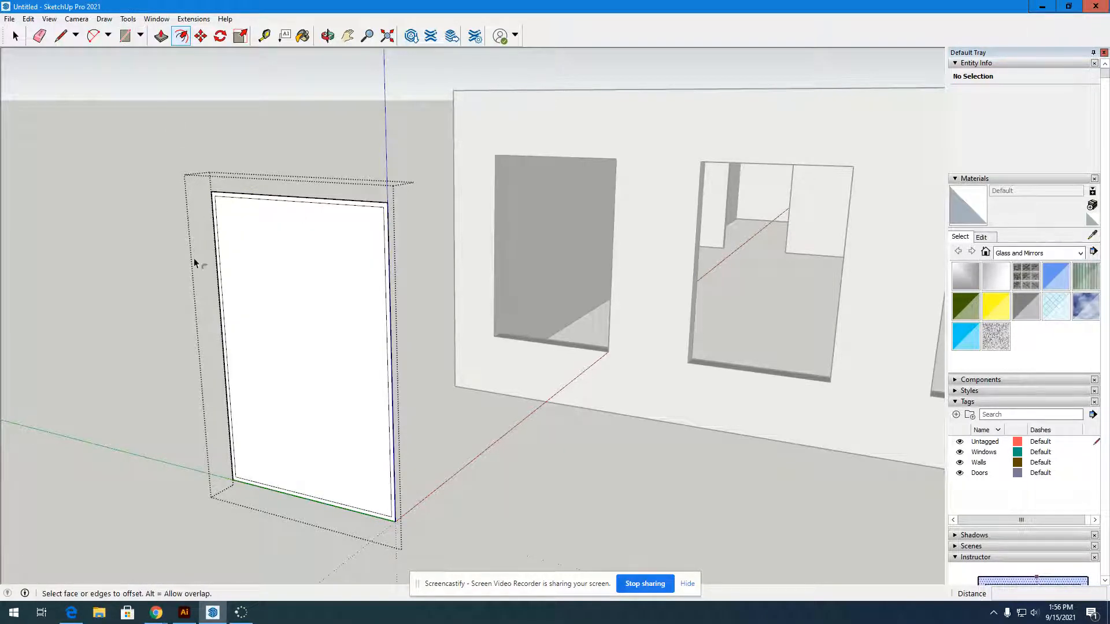
pyautogui.scroll(1, 96, 379)
pyautogui.scroll(-2, 265, 219)
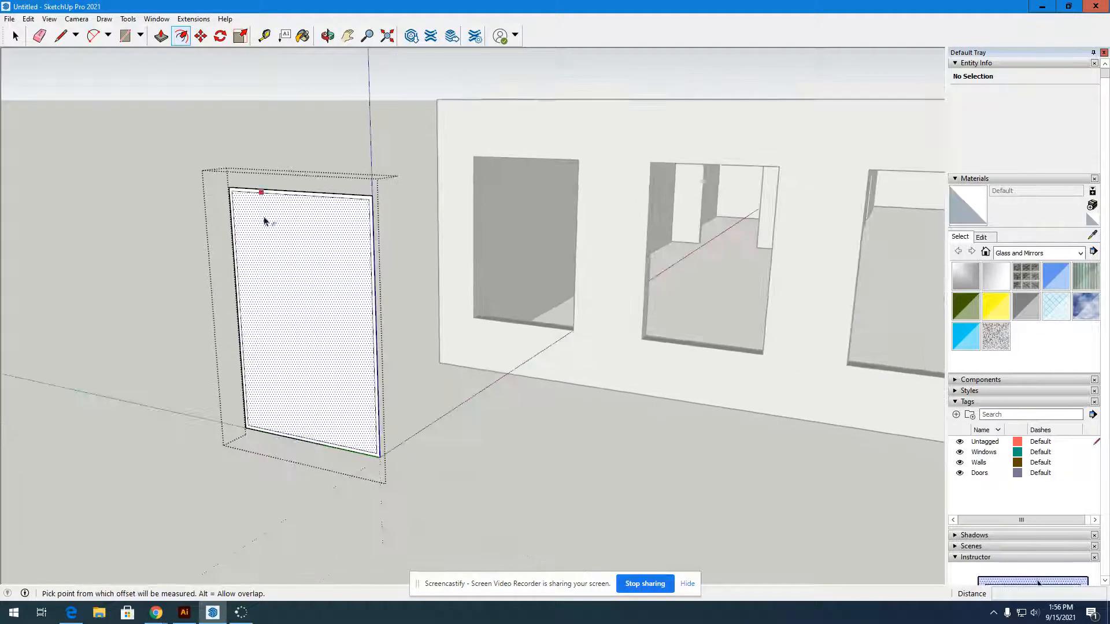
# Draw a vertical and a horizontal centre line between the midpoints of the window's inner frame edges, dividing the pane into four
pyautogui.scroll(2, 188, 355)
pyautogui.scroll(1, 188, 355)
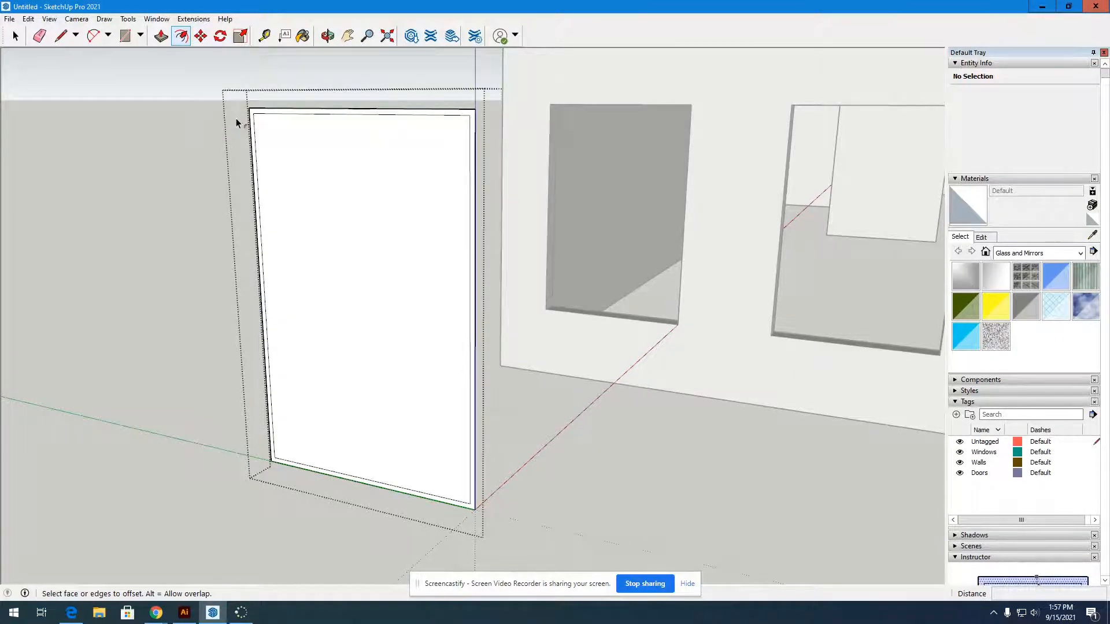
pyautogui.click(60, 36)
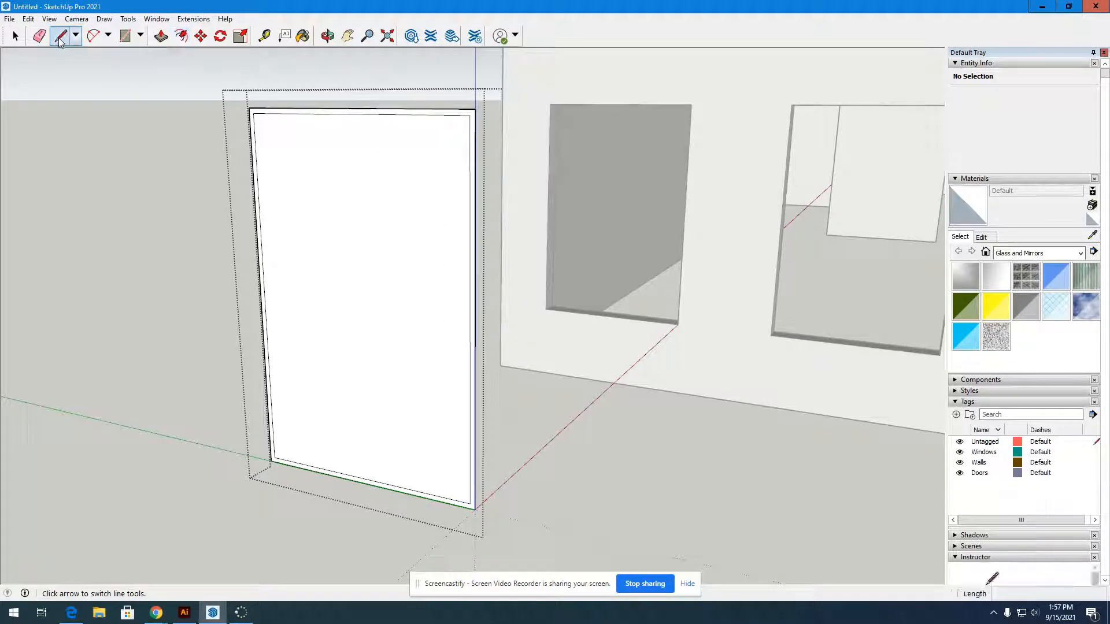
pyautogui.click(354, 113)
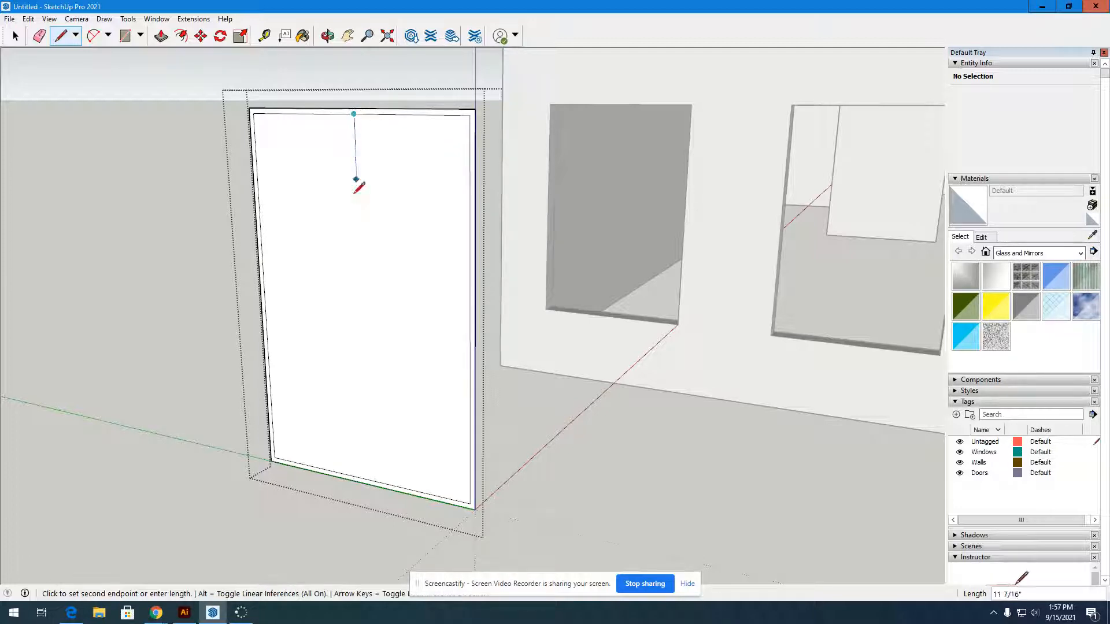
pyautogui.click(366, 479)
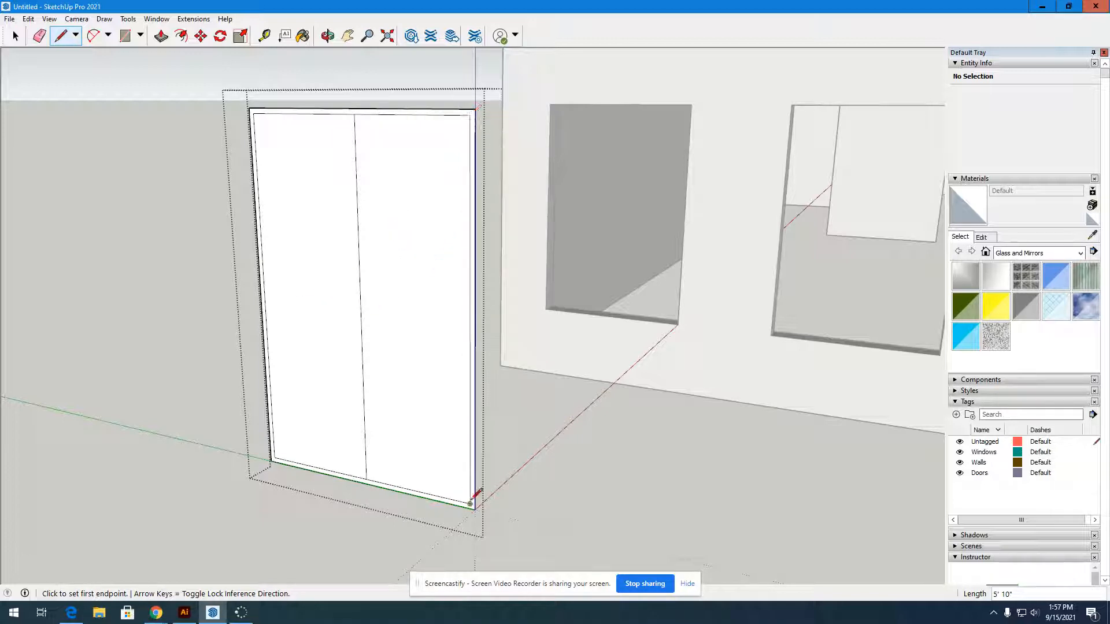
pyautogui.click(471, 320)
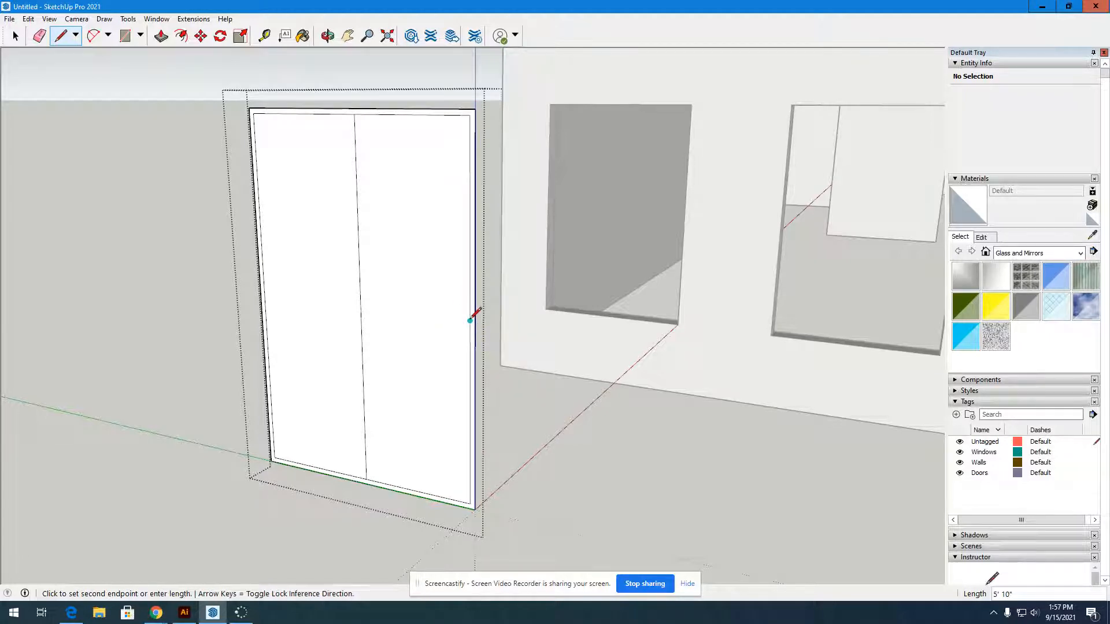
pyautogui.click(264, 294)
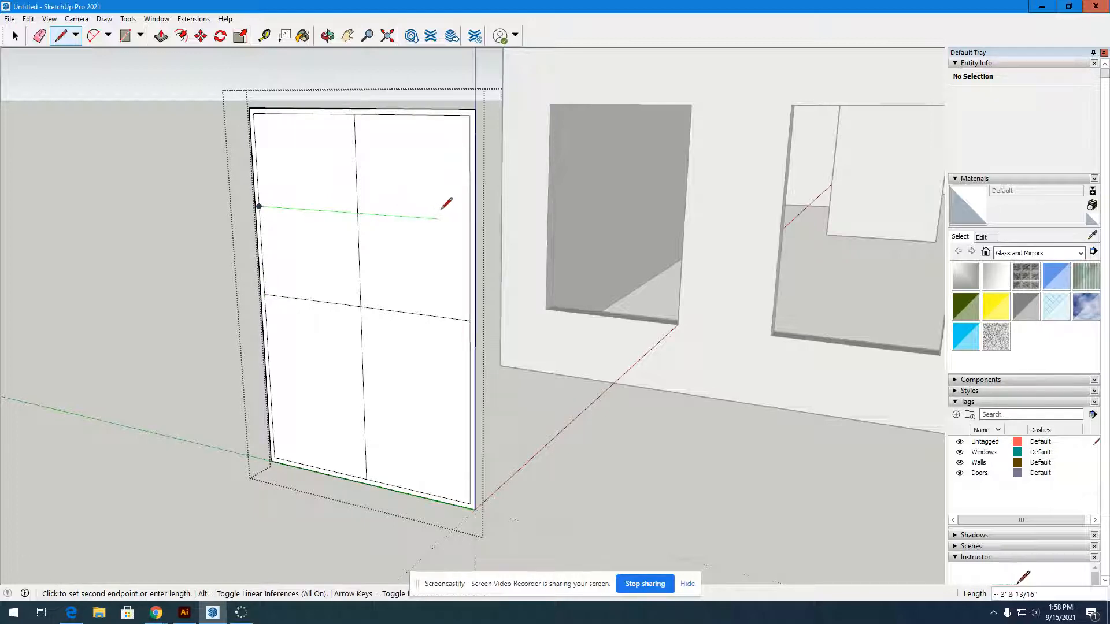
# Draw horizontal lines across the midpoints of the upper and lower panes, splitting the window into four rows
pyautogui.click(469, 219)
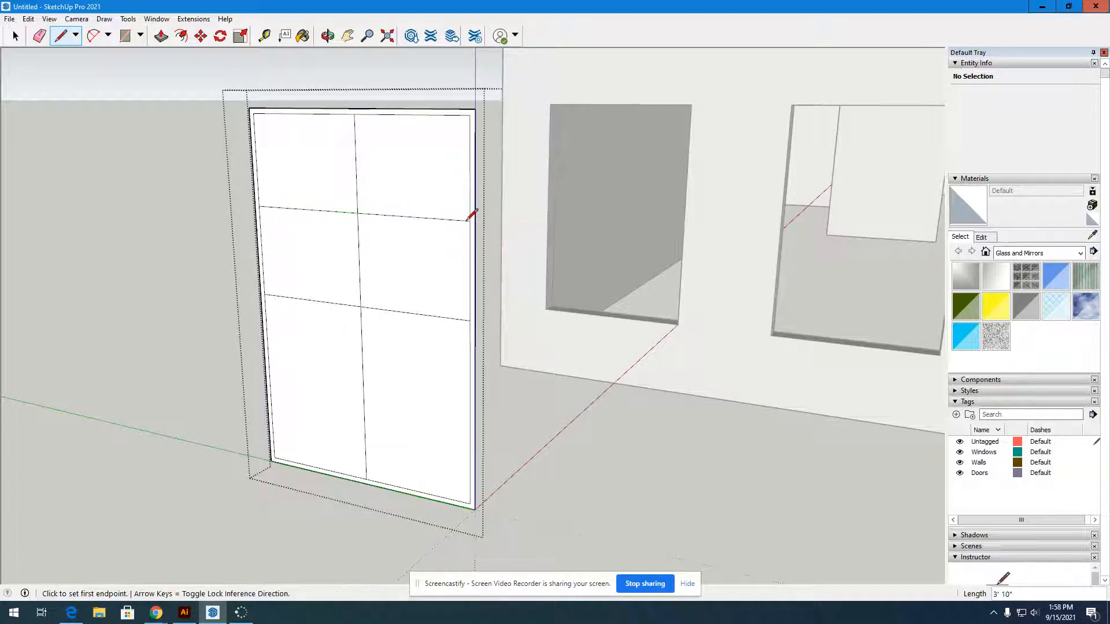
pyautogui.scroll(3, 292, 283)
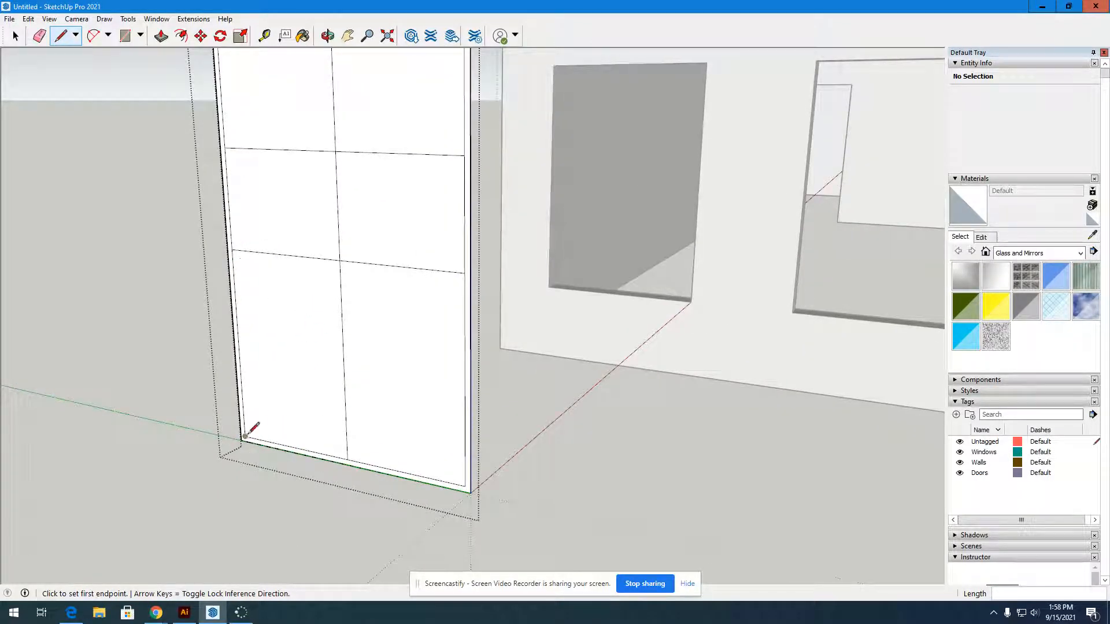
pyautogui.click(239, 346)
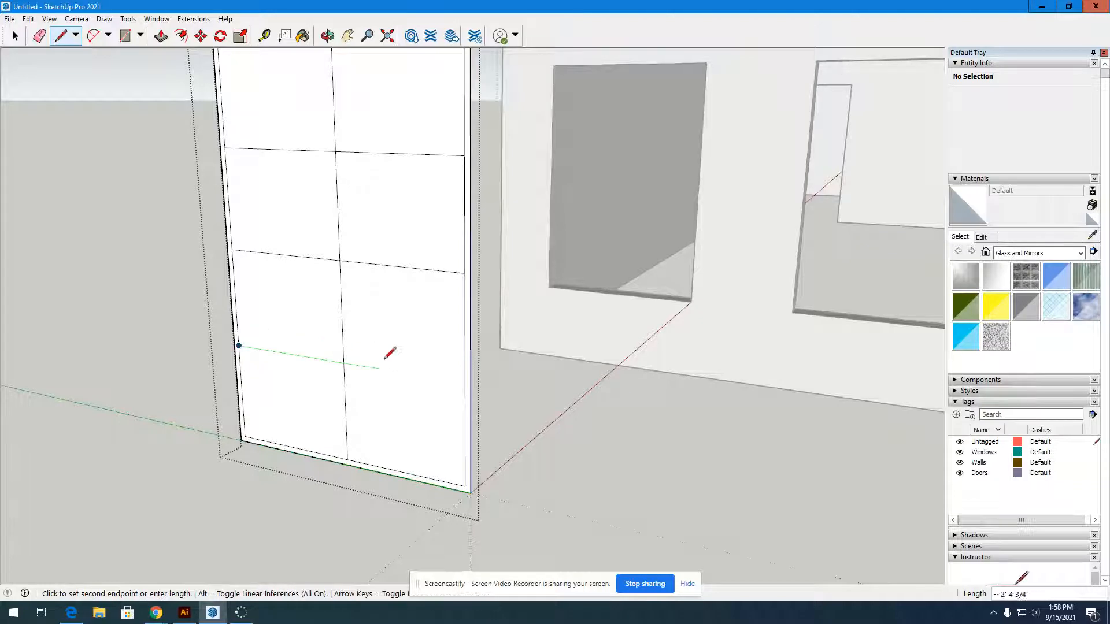
pyautogui.click(466, 382)
pyautogui.scroll(-3, 465, 489)
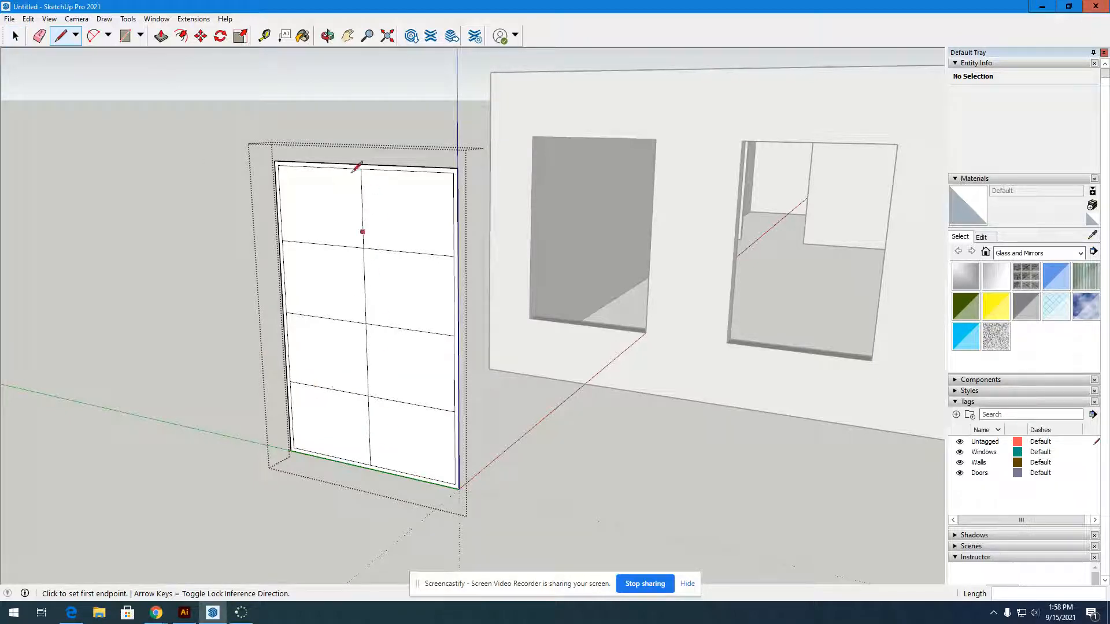
# Draw a full-height line inside the frame, parallel to the vertical centre line and 1/2" to its right
pyautogui.scroll(2, 315, 156)
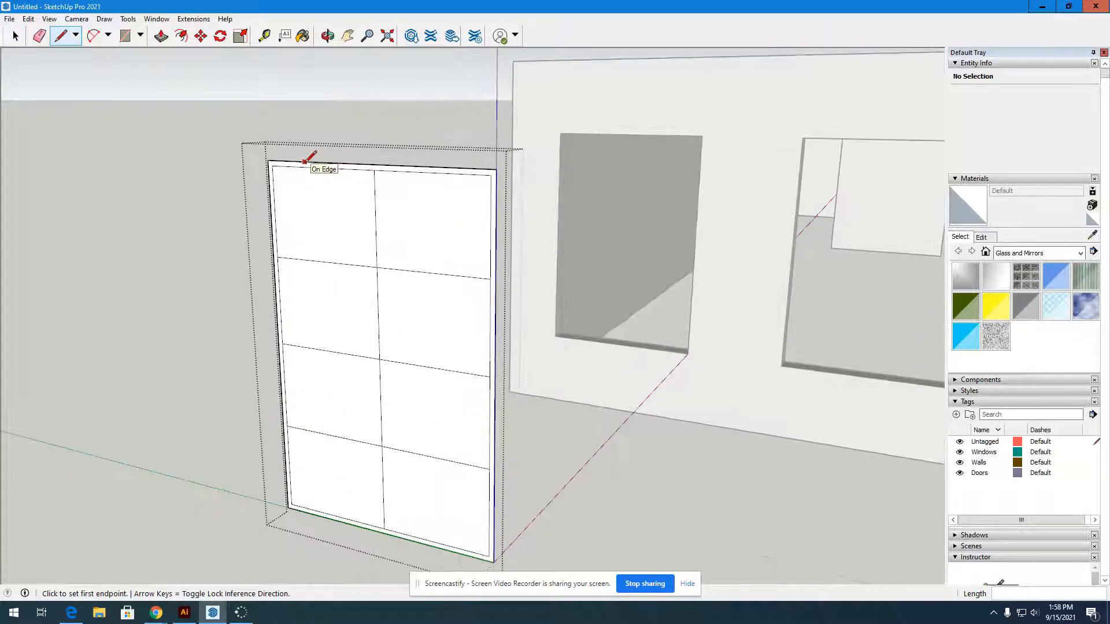
pyautogui.scroll(2, 378, 260)
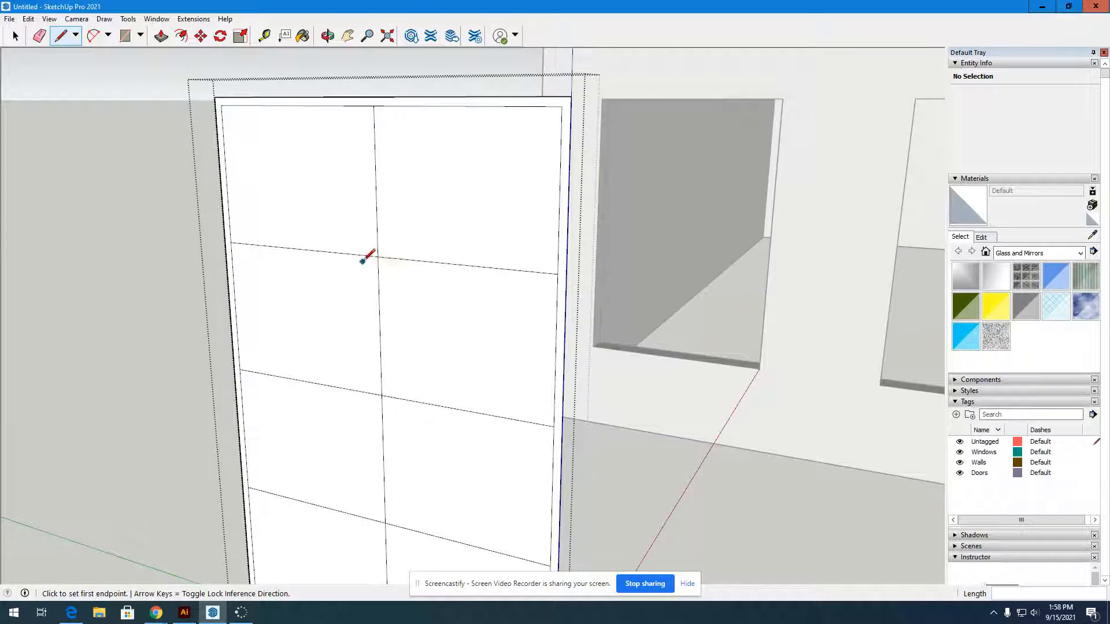
pyautogui.scroll(3, 387, 105)
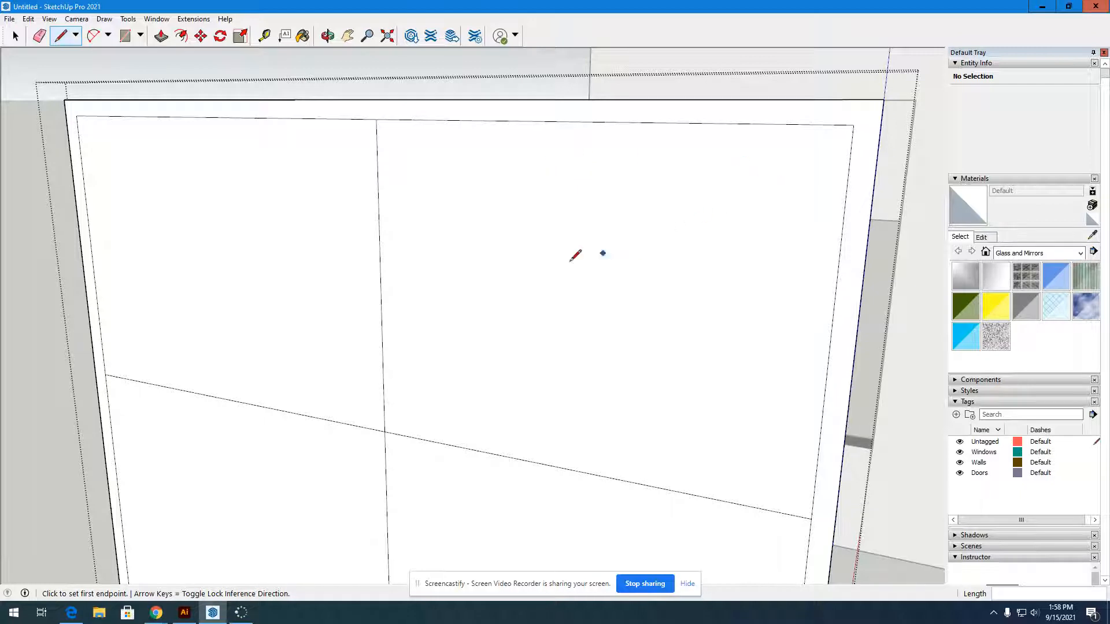
pyautogui.click(375, 119)
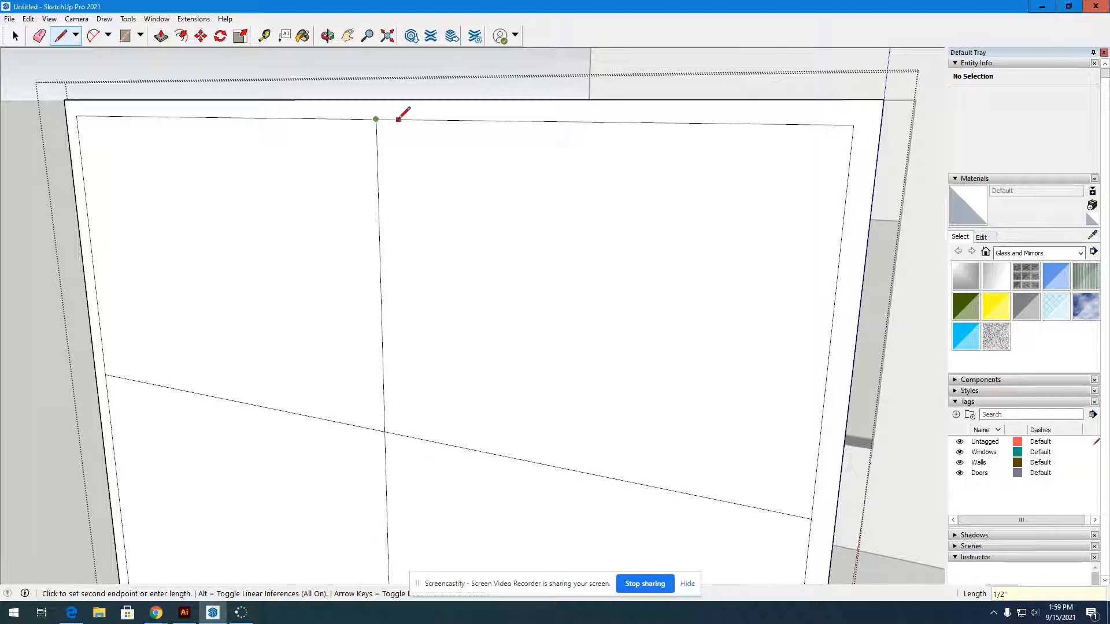
pyautogui.press('Escape')
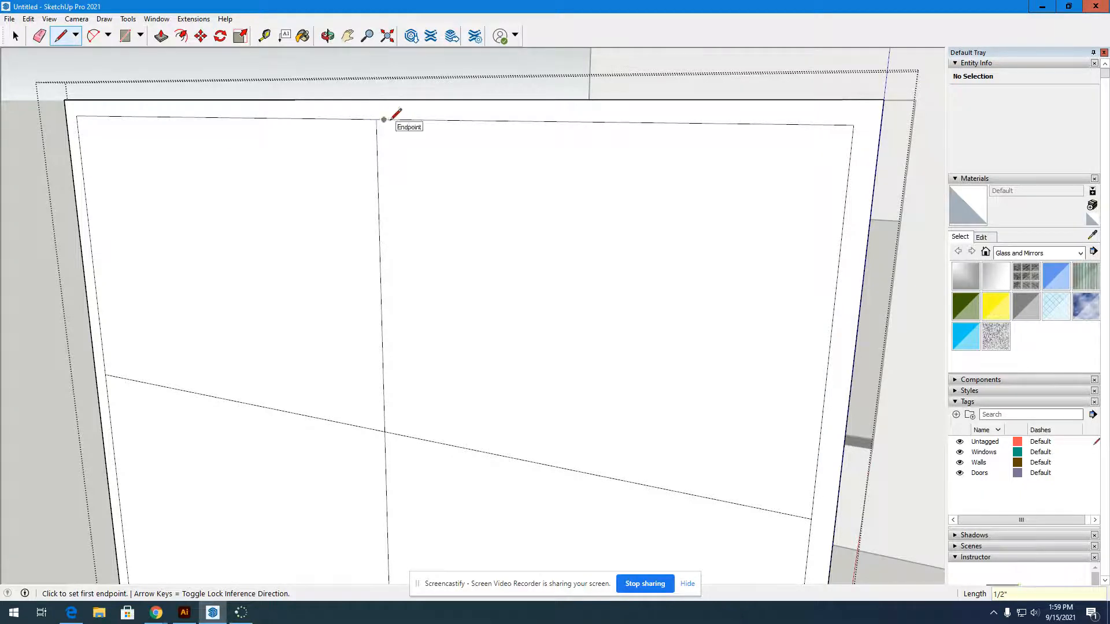
pyautogui.click(384, 120)
pyautogui.scroll(-4, 433, 101)
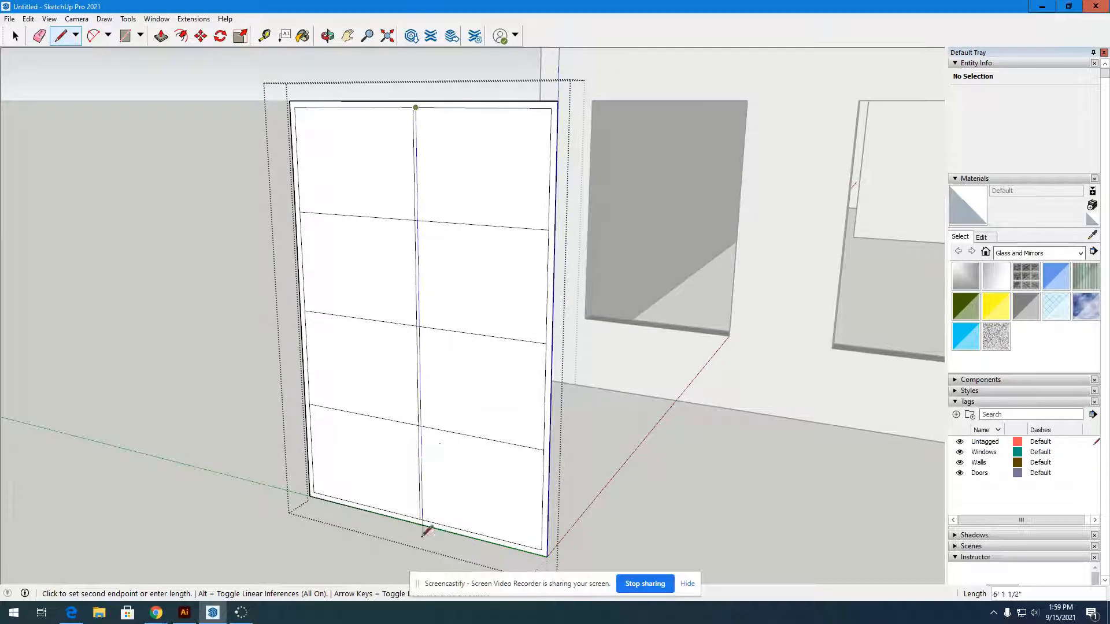
pyautogui.scroll(3, 426, 528)
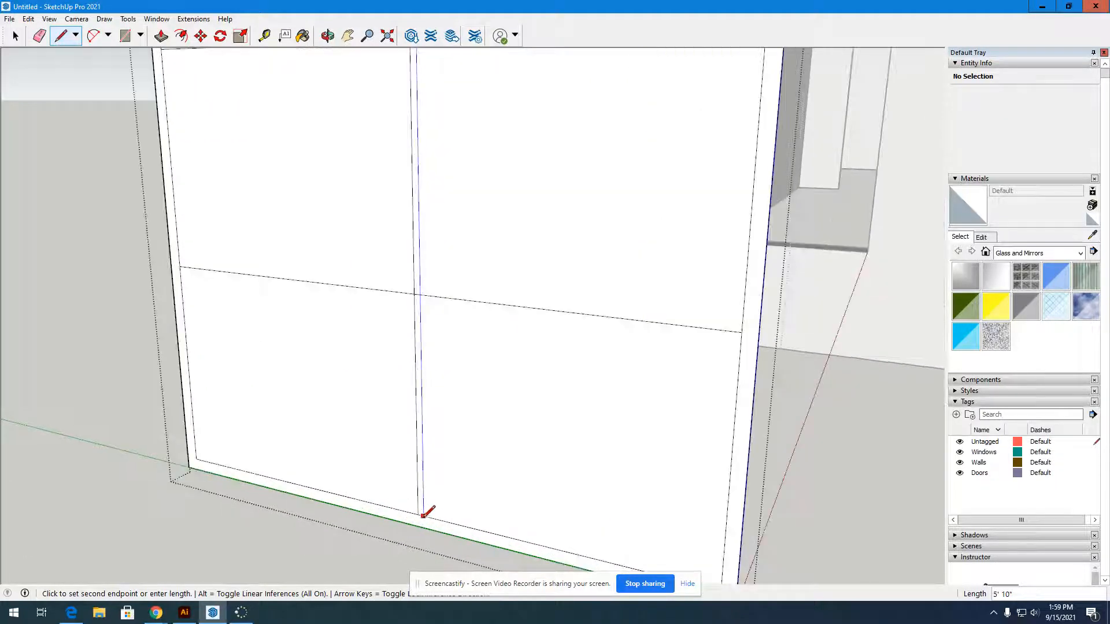
pyautogui.click(423, 515)
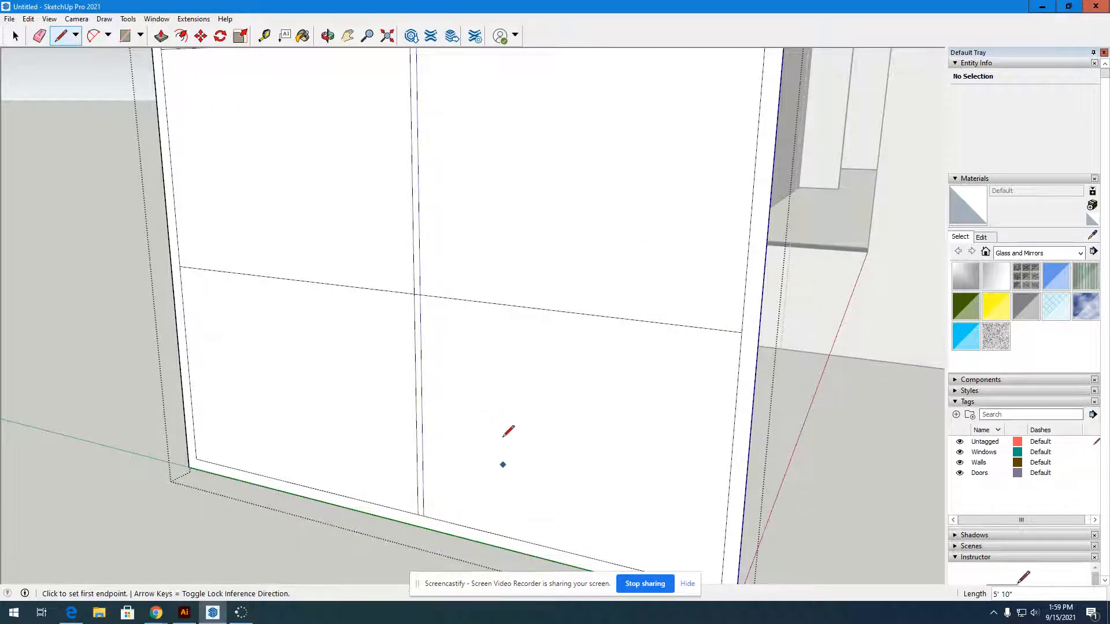
# Draw a matching full-height line inside the frame 1/2" to the left of the vertical centre line
pyautogui.scroll(-5, 506, 434)
pyautogui.scroll(10, 461, 169)
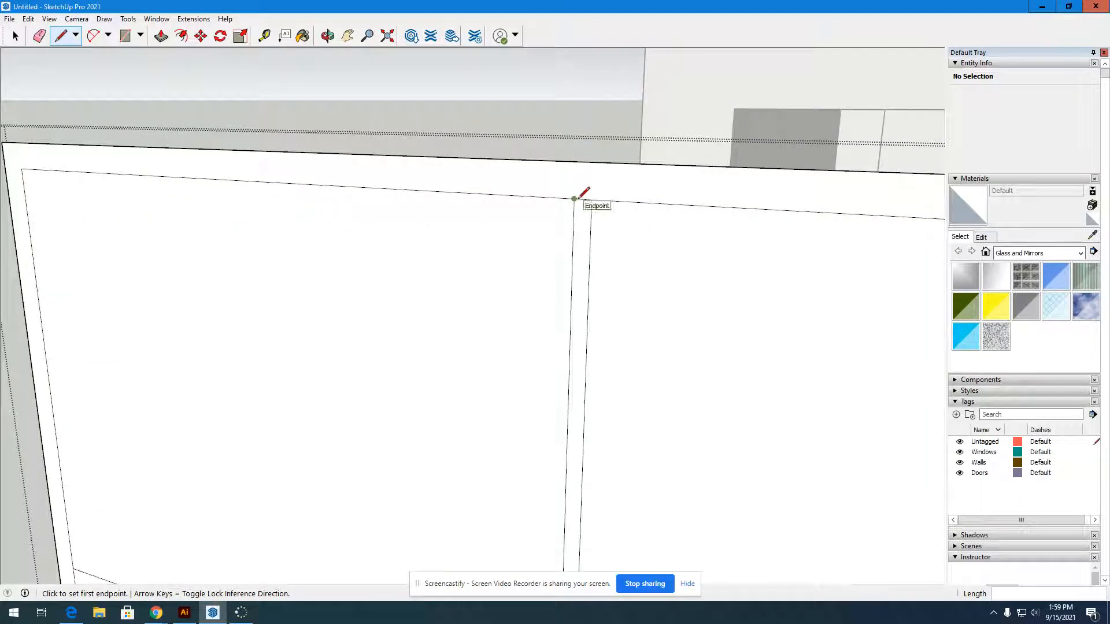
pyautogui.click(574, 198)
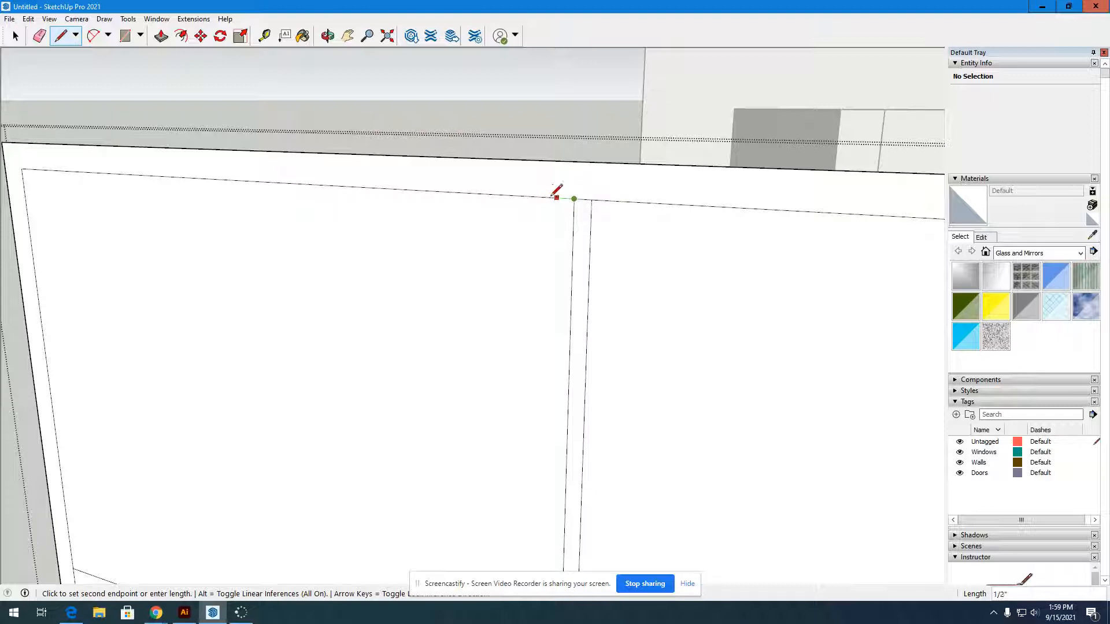
pyautogui.click(557, 197)
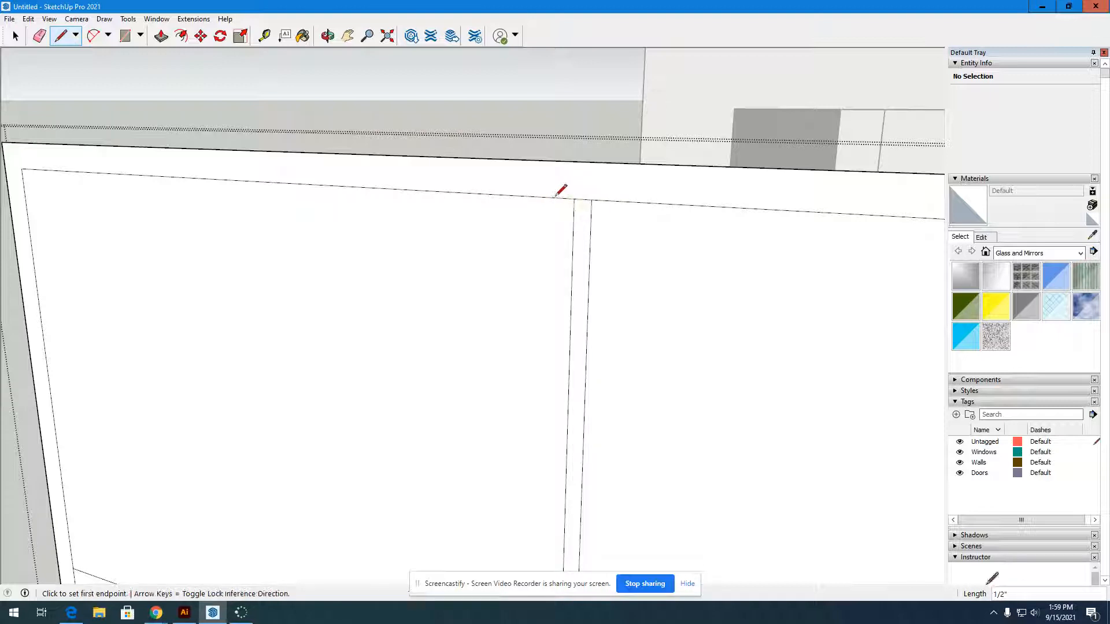
pyautogui.click(567, 199)
pyautogui.scroll(-5, 564, 195)
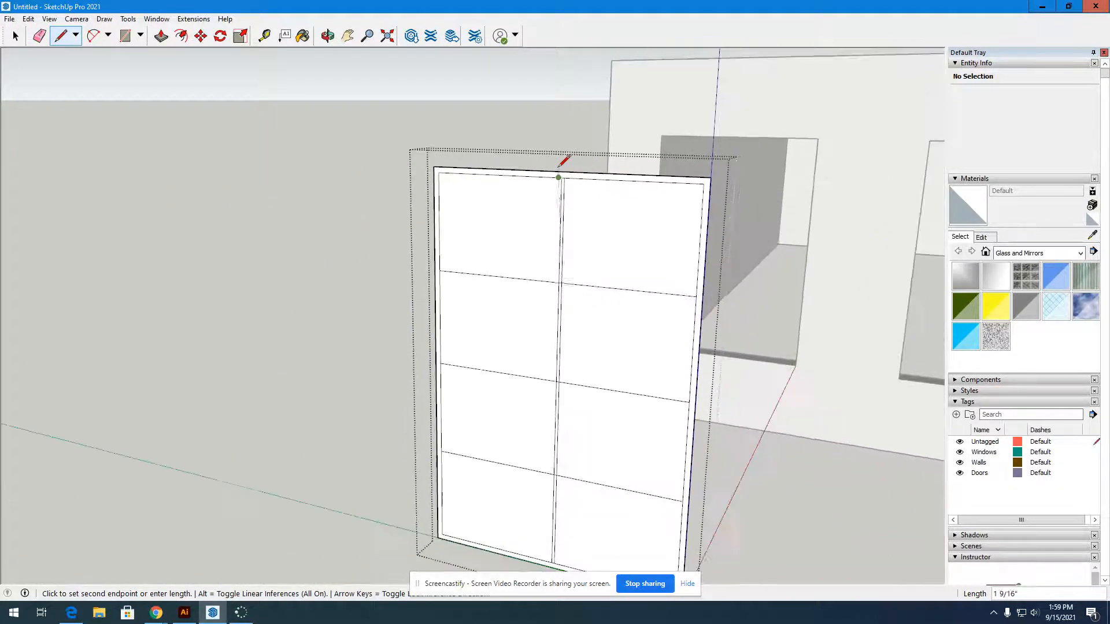
pyautogui.scroll(3, 550, 558)
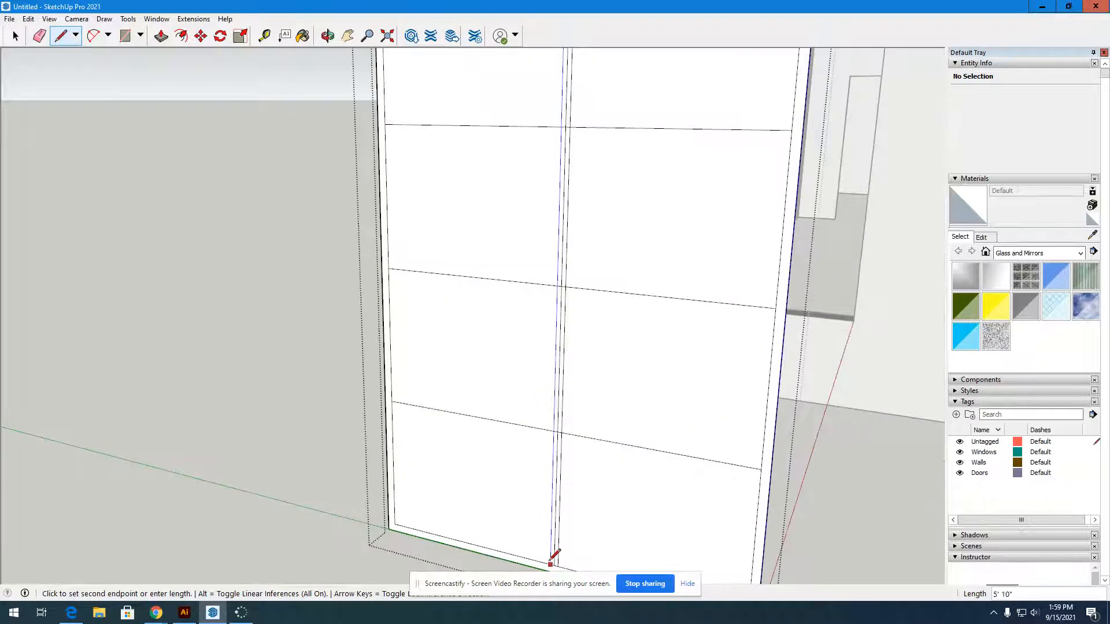
# Finish the 5' 10" vertical line just left of the window's centre line, ending on the inner frame's bottom edge
pyautogui.click(552, 560)
pyautogui.scroll(-3, 532, 271)
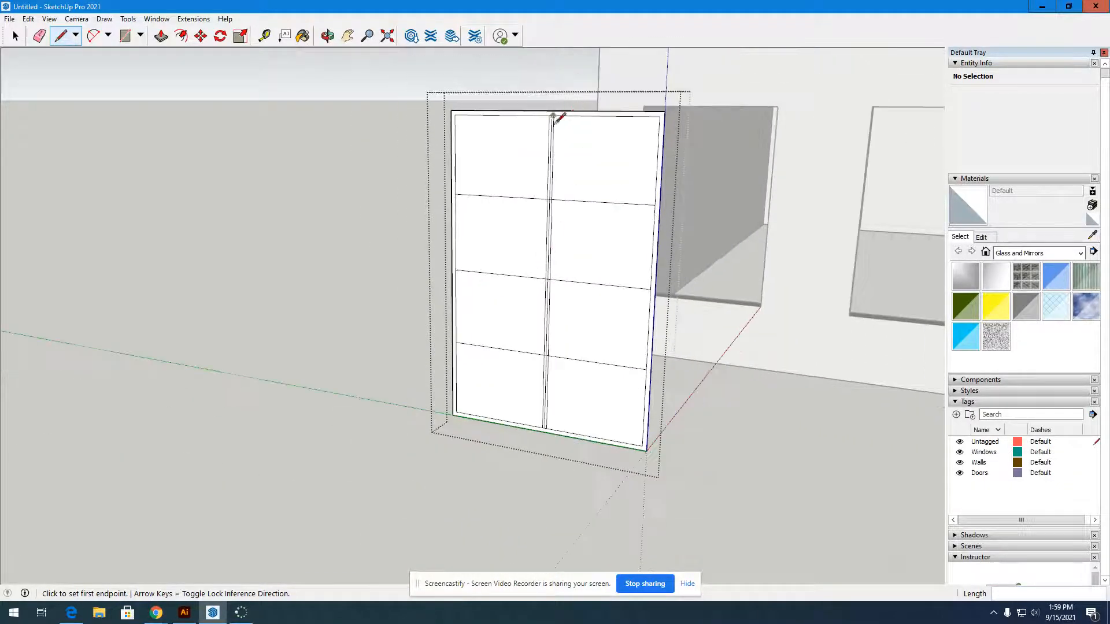
pyautogui.scroll(3, 553, 114)
pyautogui.scroll(2, 558, 115)
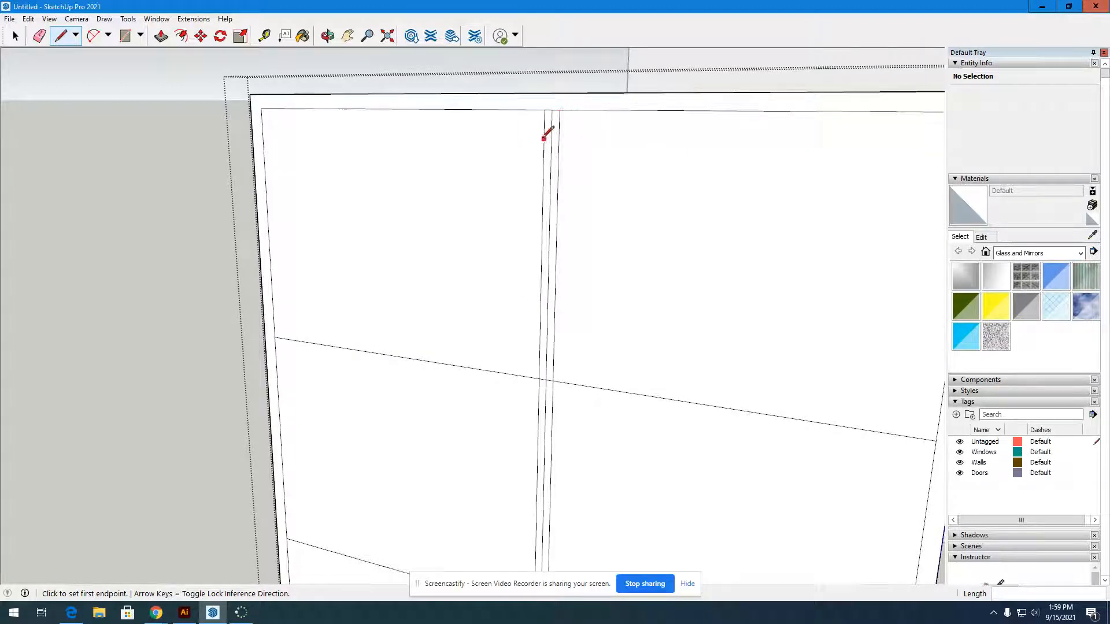
# Delete all segments of the original vertical centre line between the two offset lines
pyautogui.click(15, 37)
pyautogui.click(552, 122)
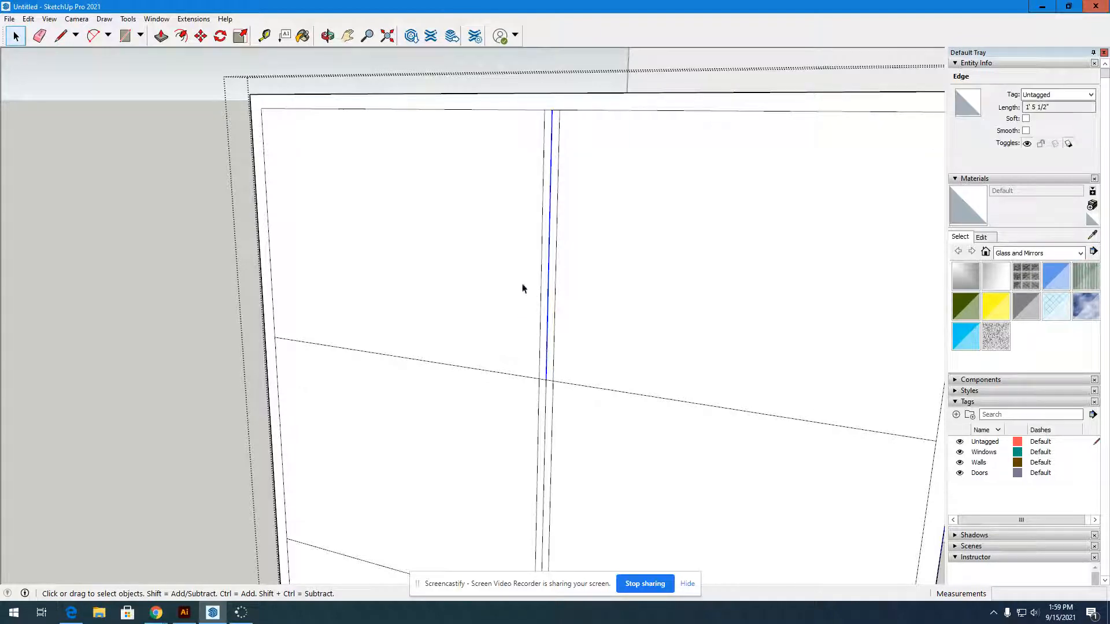
pyautogui.press('Delete')
pyautogui.click(546, 396)
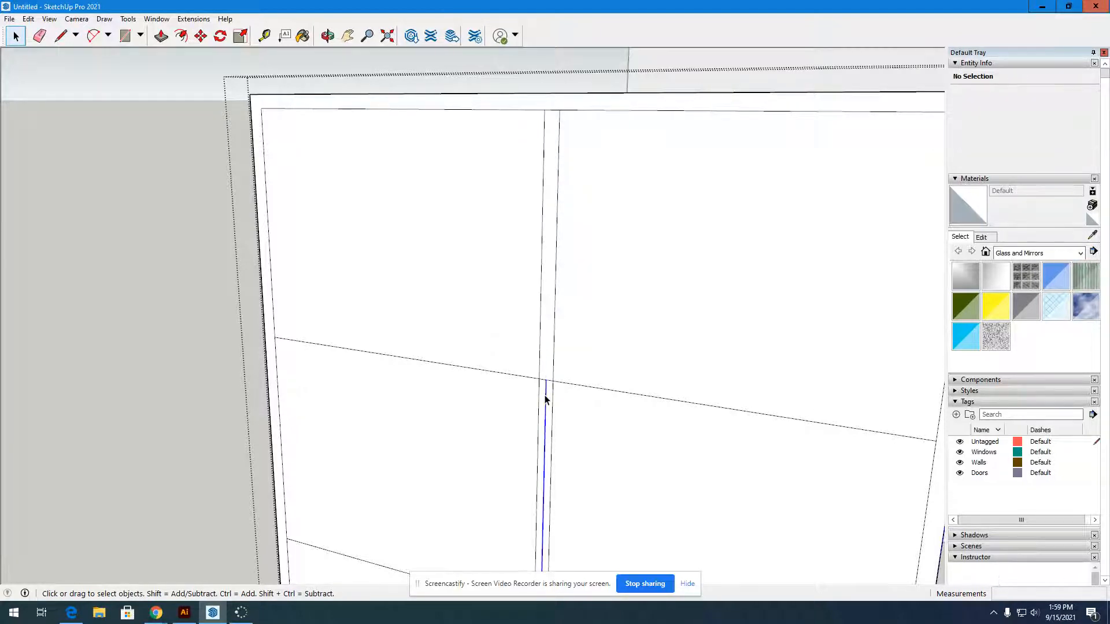
pyautogui.press('Delete')
pyautogui.scroll(-4, 537, 282)
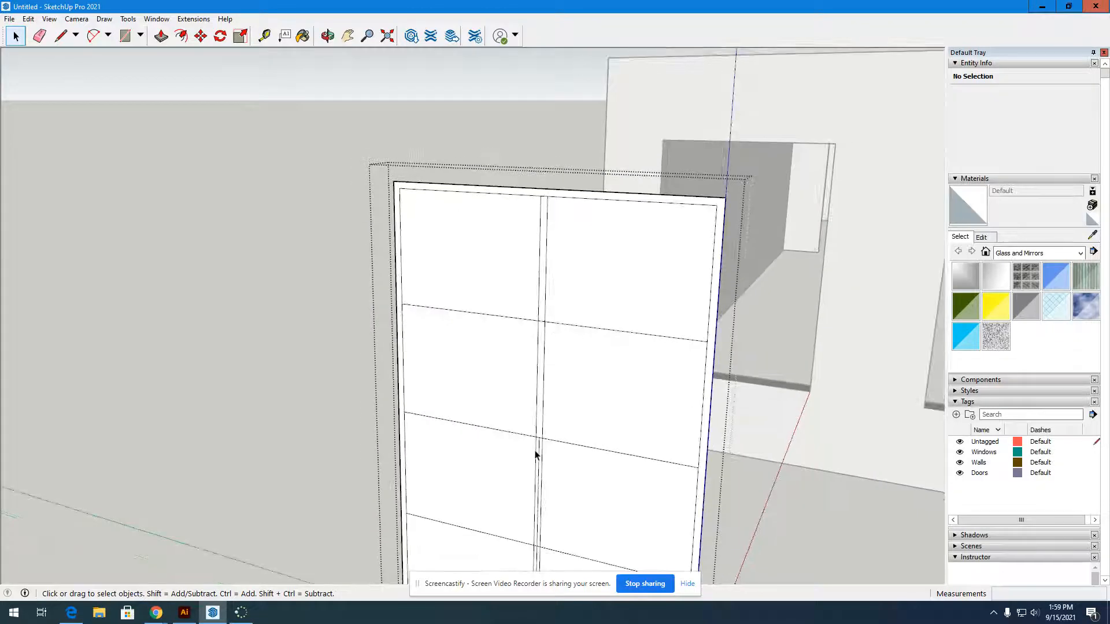
pyautogui.scroll(-2, 537, 453)
pyautogui.scroll(5, 532, 396)
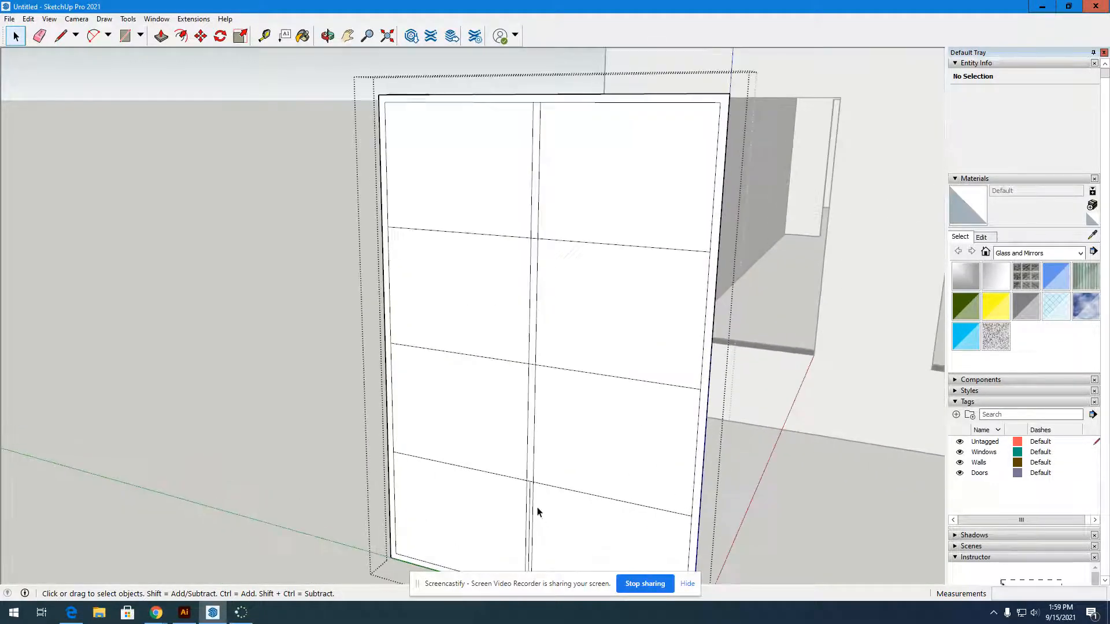
pyautogui.scroll(-5, 584, 361)
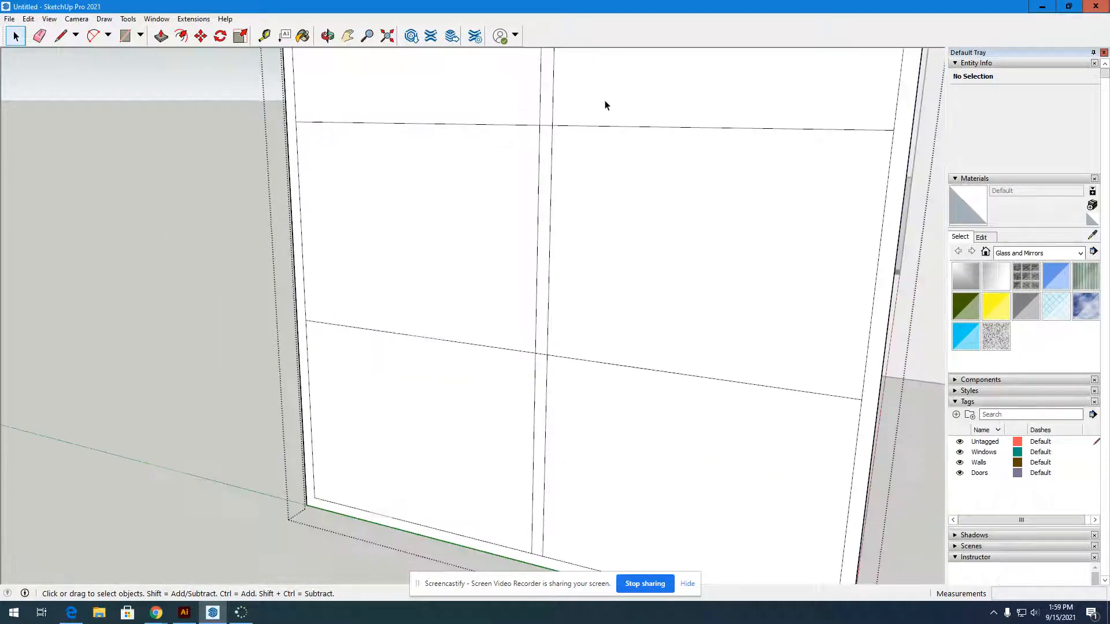
pyautogui.scroll(-2, 578, 89)
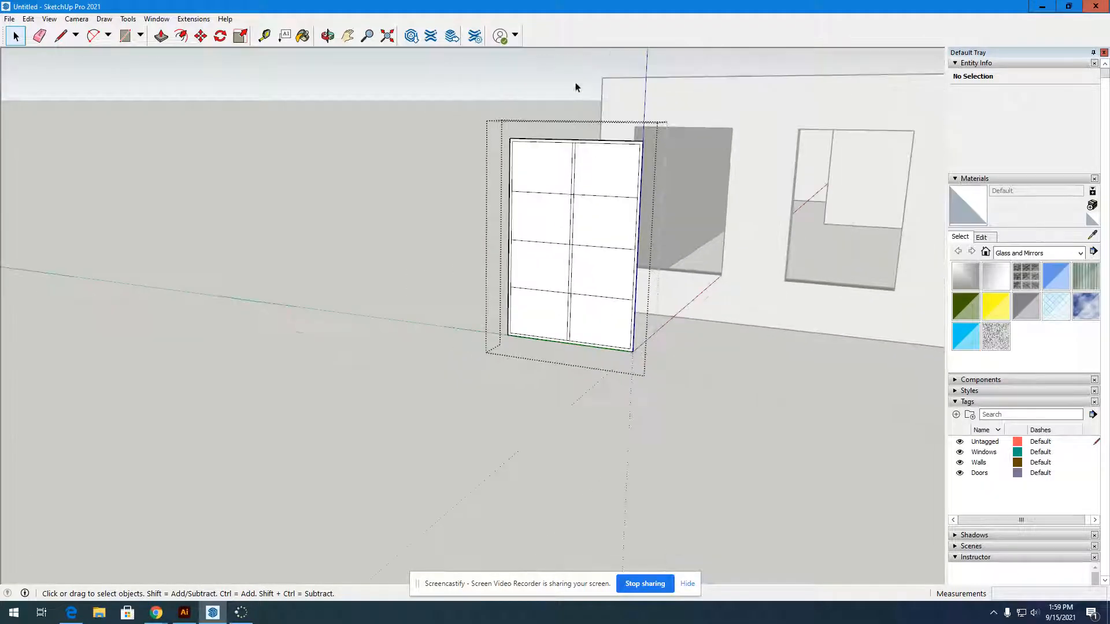
# Draw a 3' 10" horizontal line across the inner frame, 1/2" above the uppermost horizontal divider line
pyautogui.scroll(5, 583, 124)
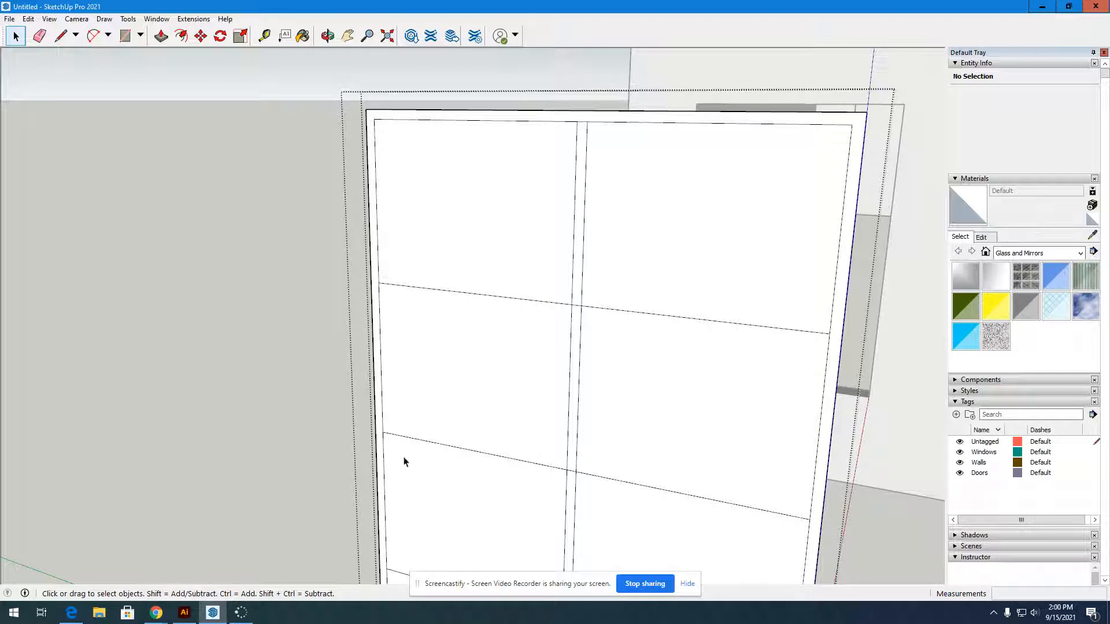
pyautogui.scroll(-4, 478, 322)
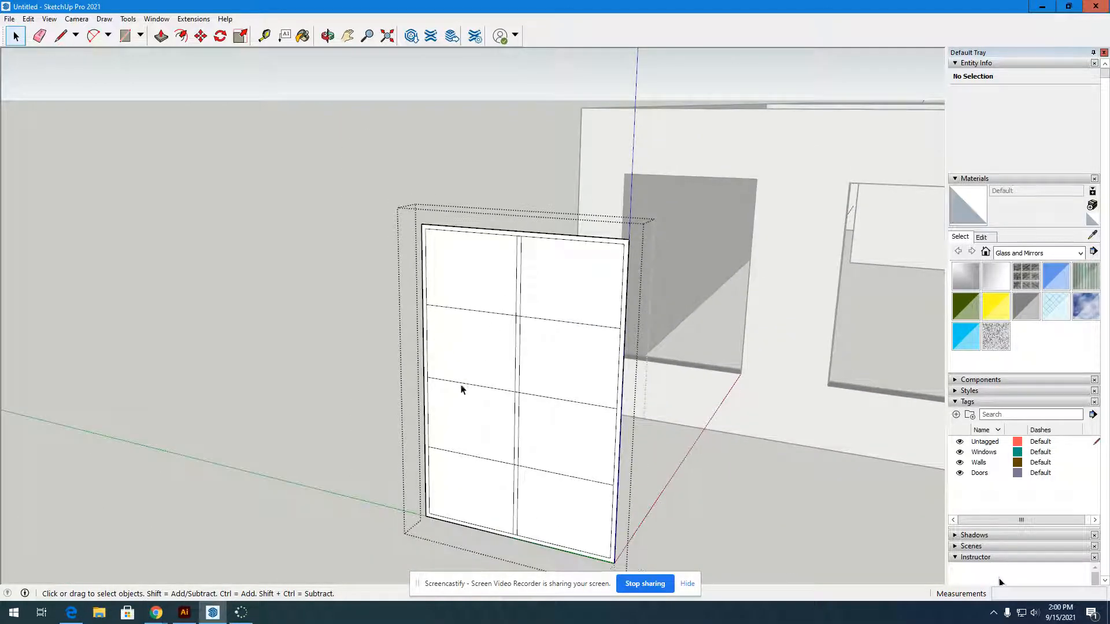
pyautogui.click(61, 35)
pyautogui.scroll(6, 408, 289)
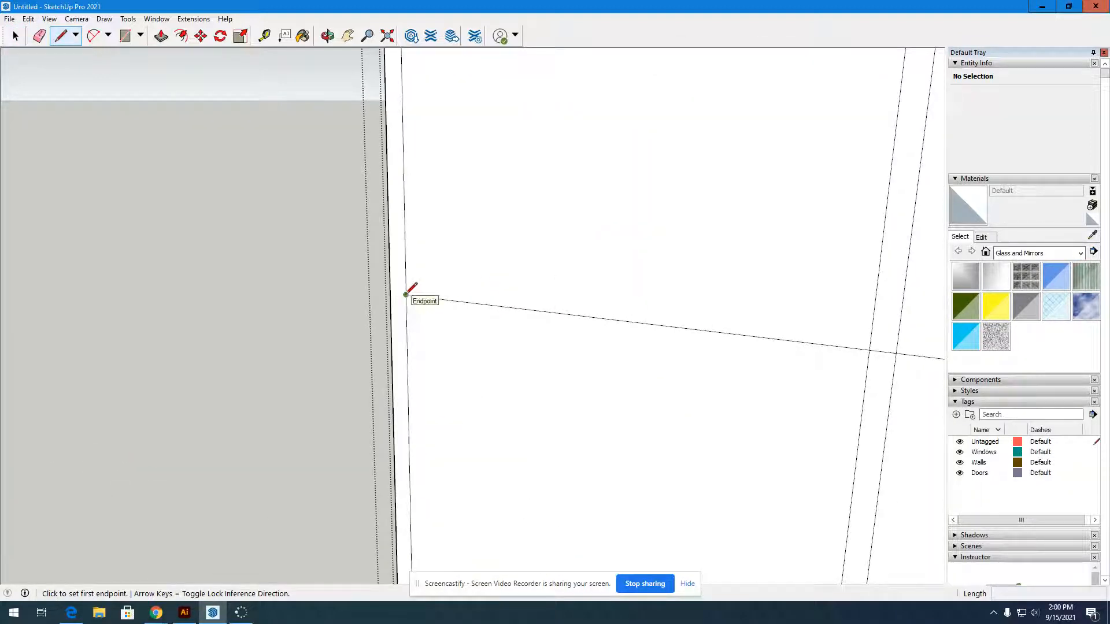
pyautogui.click(406, 287)
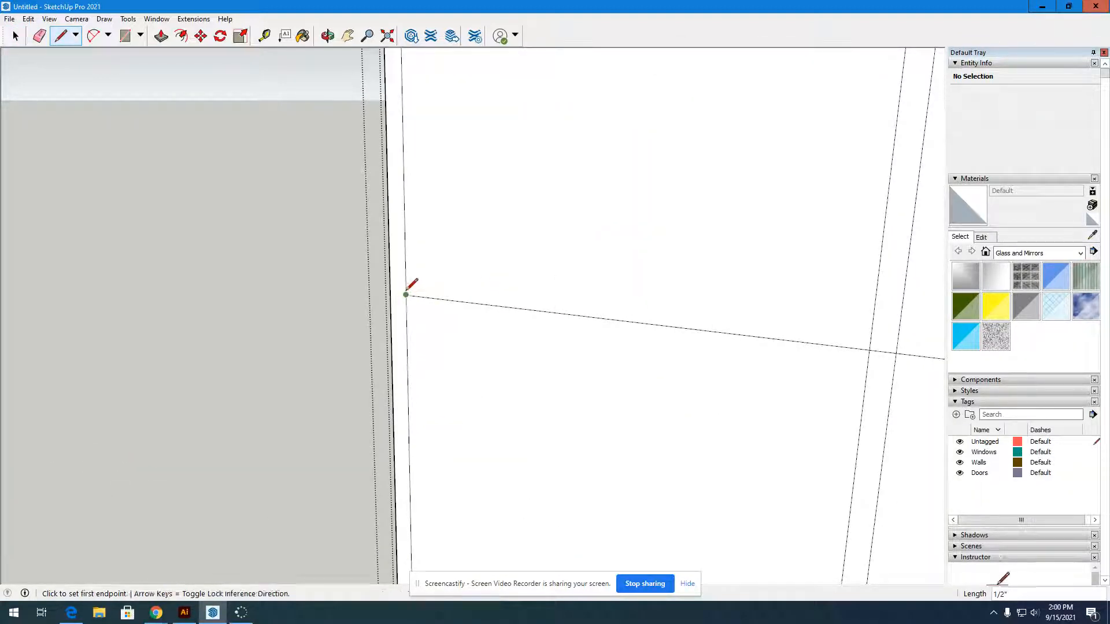
pyautogui.scroll(-5, 406, 286)
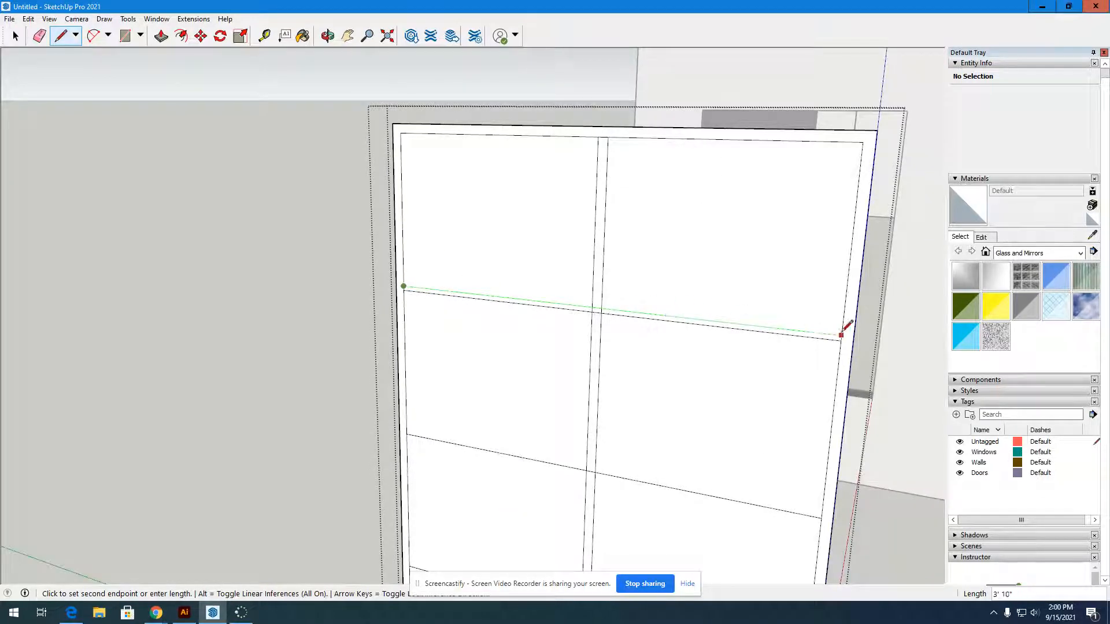
pyautogui.click(841, 324)
# Draw a matching horizontal line across the inner frame just below the uppermost divider line
pyautogui.scroll(5, 382, 284)
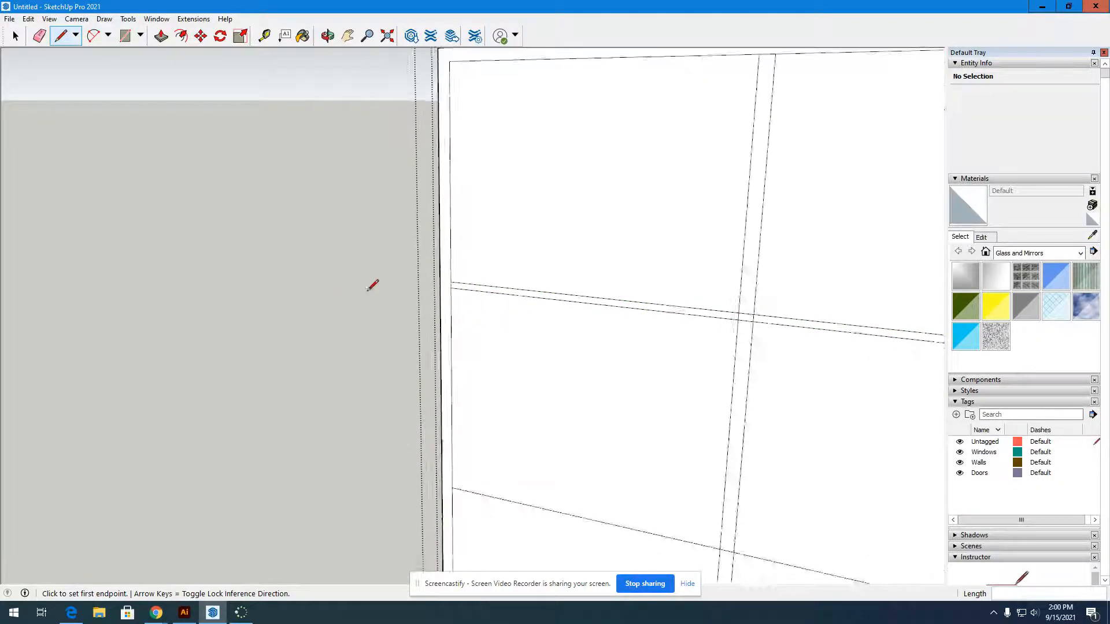
pyautogui.click(452, 281)
pyautogui.click(452, 294)
pyautogui.click(452, 293)
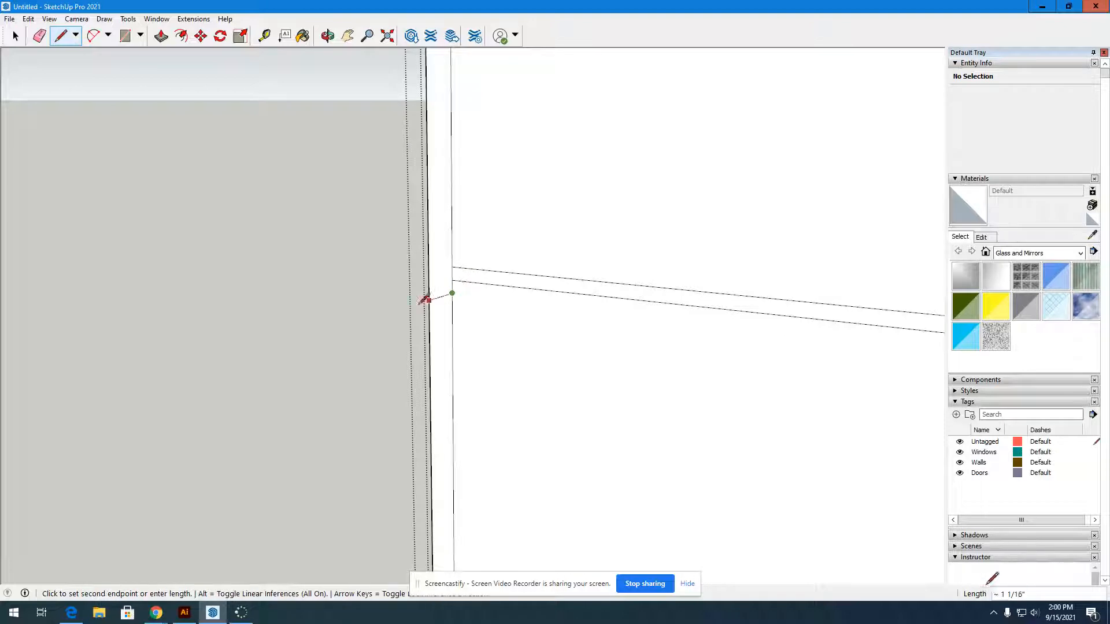
pyautogui.scroll(-5, 355, 320)
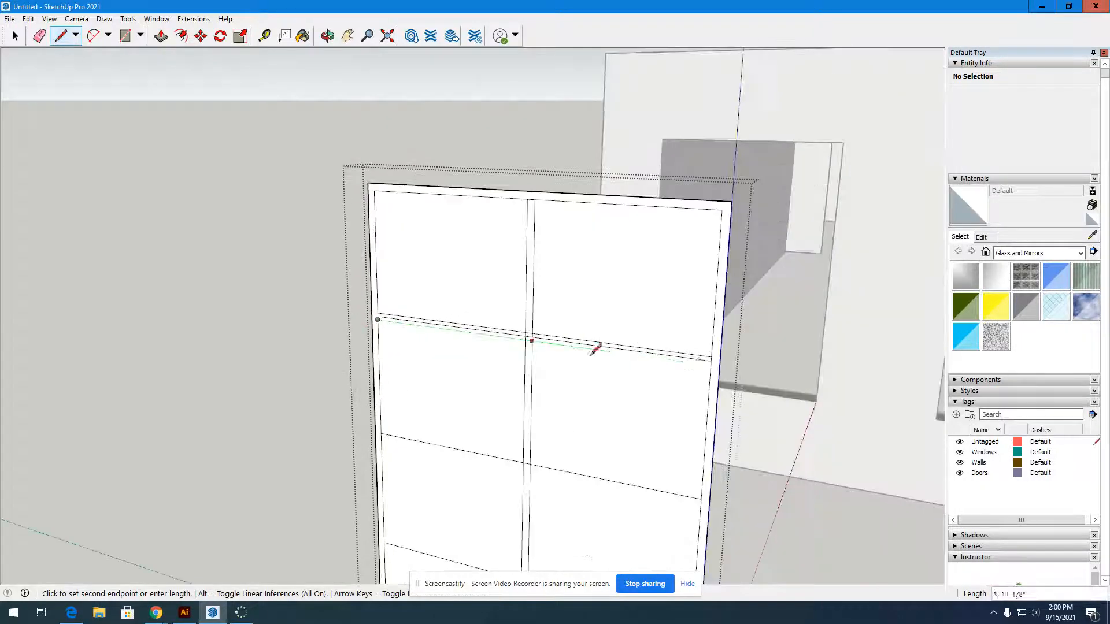
pyautogui.click(711, 363)
pyautogui.scroll(-3, 475, 371)
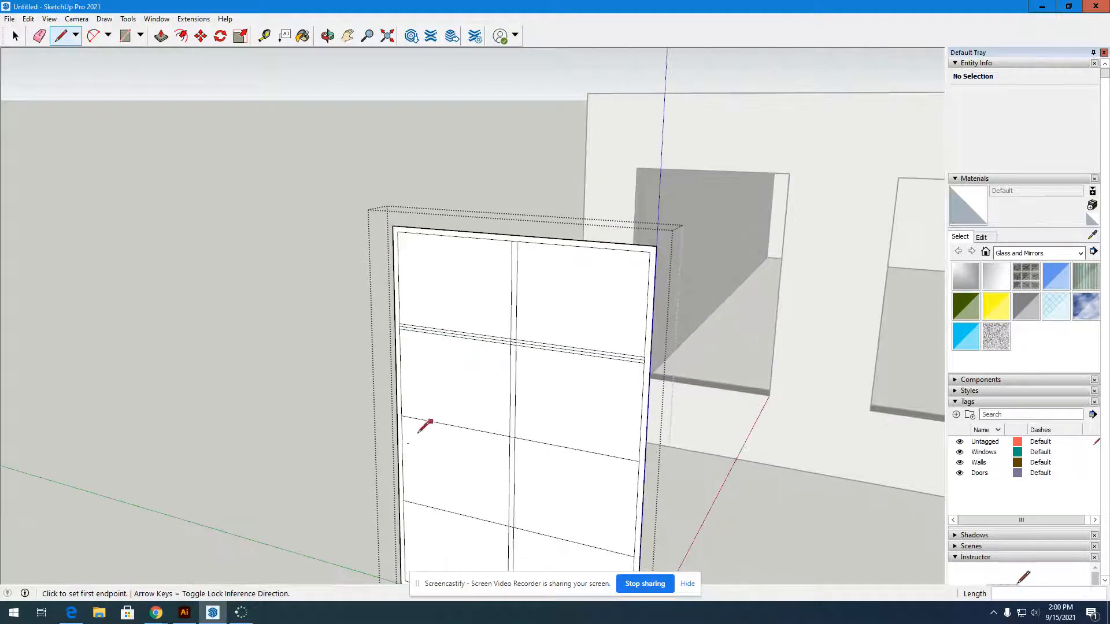
# Draw a horizontal line across the inner frame 1/4" above the middle horizontal divider line
pyautogui.scroll(10, 424, 426)
pyautogui.click(373, 372)
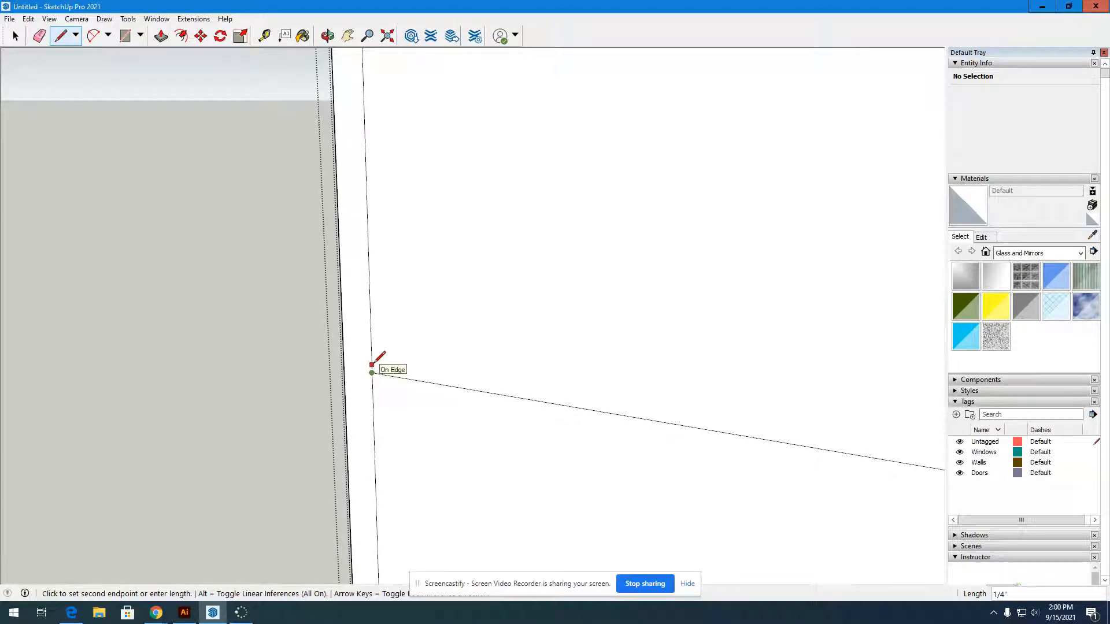
pyautogui.scroll(-2, 375, 360)
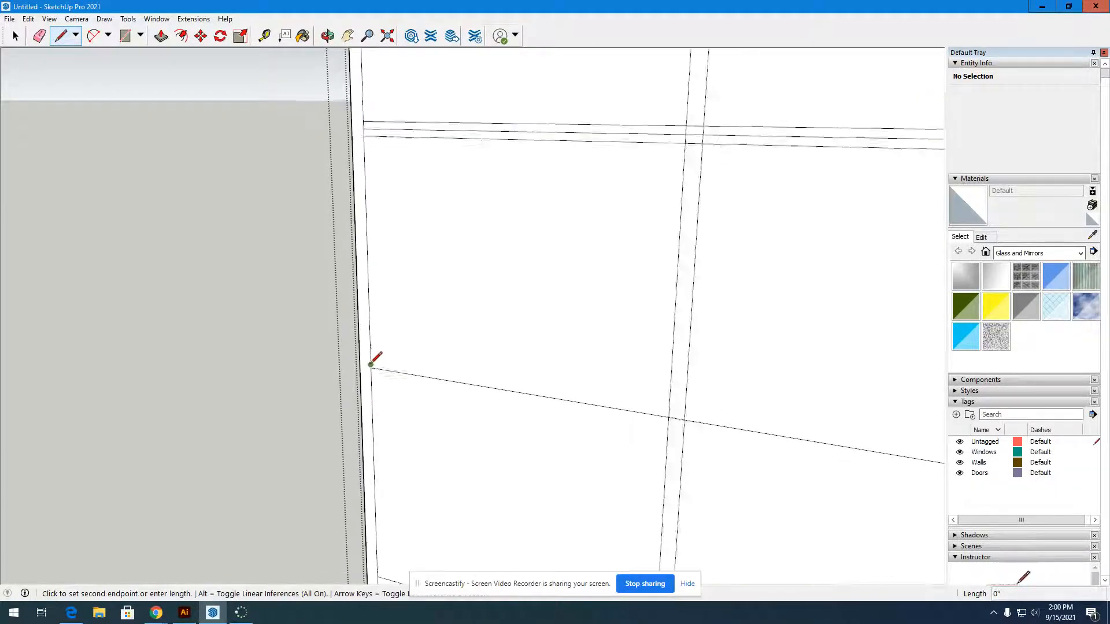
pyautogui.scroll(-3, 373, 362)
pyautogui.scroll(5, 615, 396)
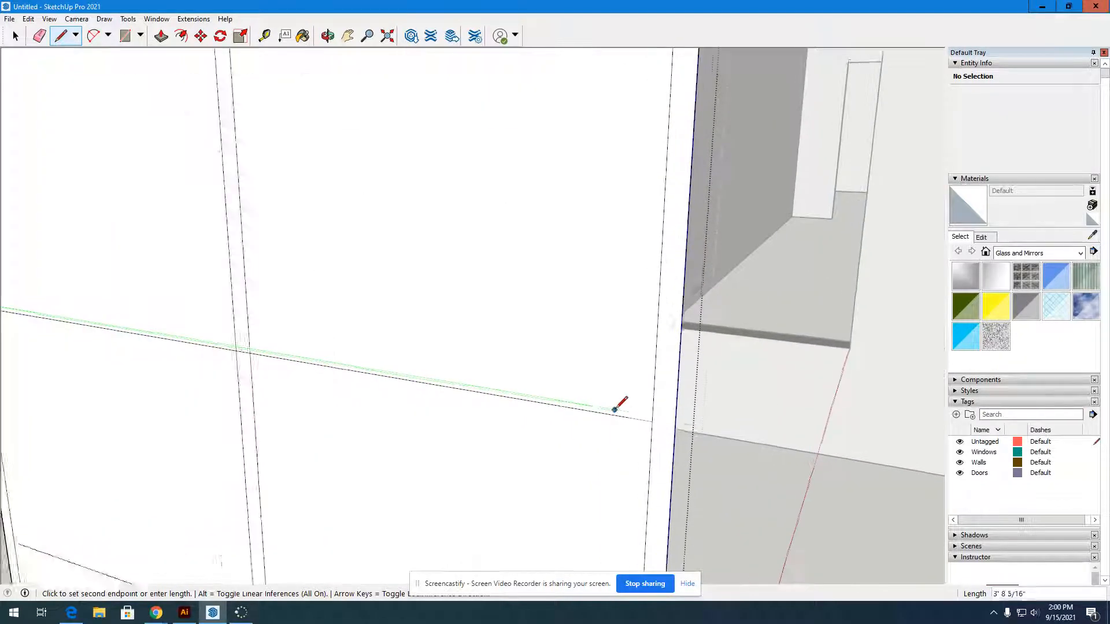
pyautogui.click(656, 415)
pyautogui.scroll(-4, 677, 370)
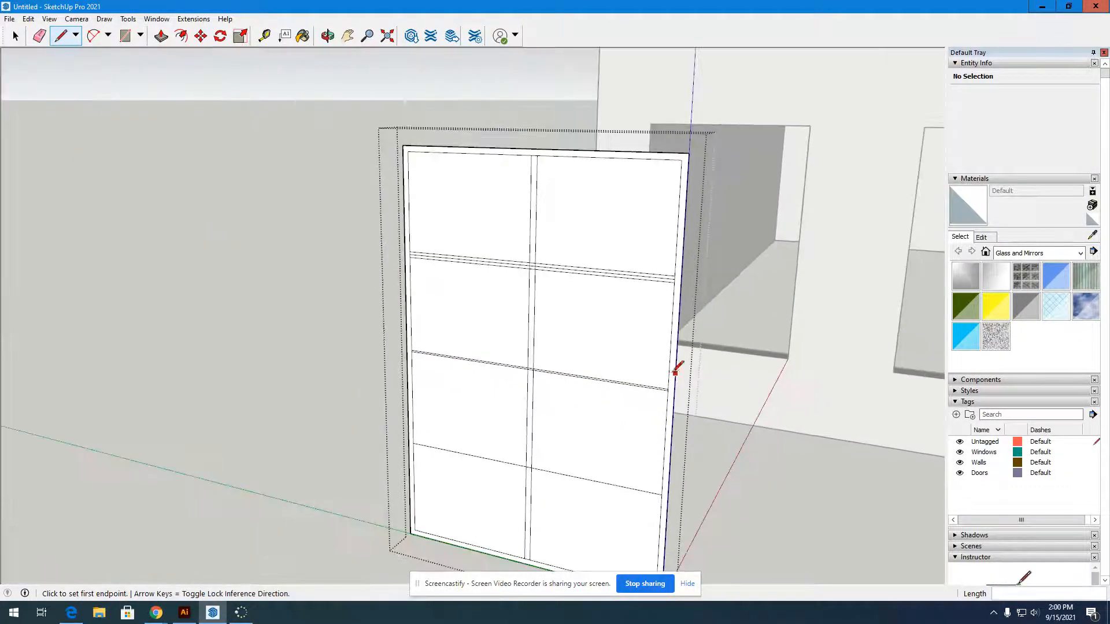
# Draw a horizontal line across the inner frame 1/2" below the middle divider line
pyautogui.scroll(5, 412, 354)
pyautogui.click(368, 289)
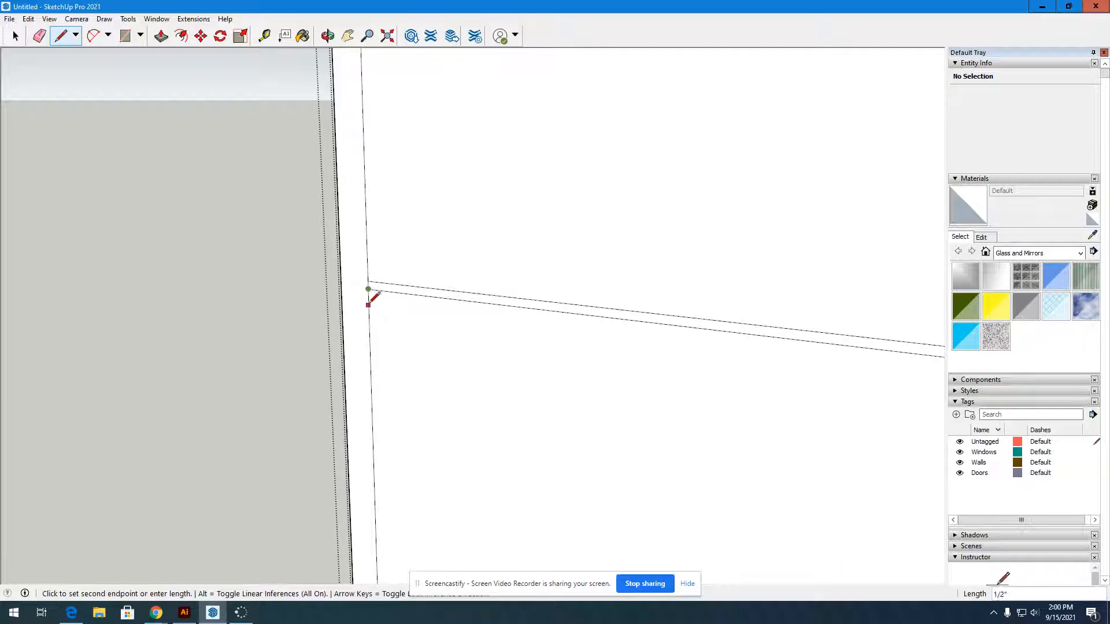
pyautogui.click(369, 305)
pyautogui.click(368, 305)
pyautogui.scroll(-5, 368, 304)
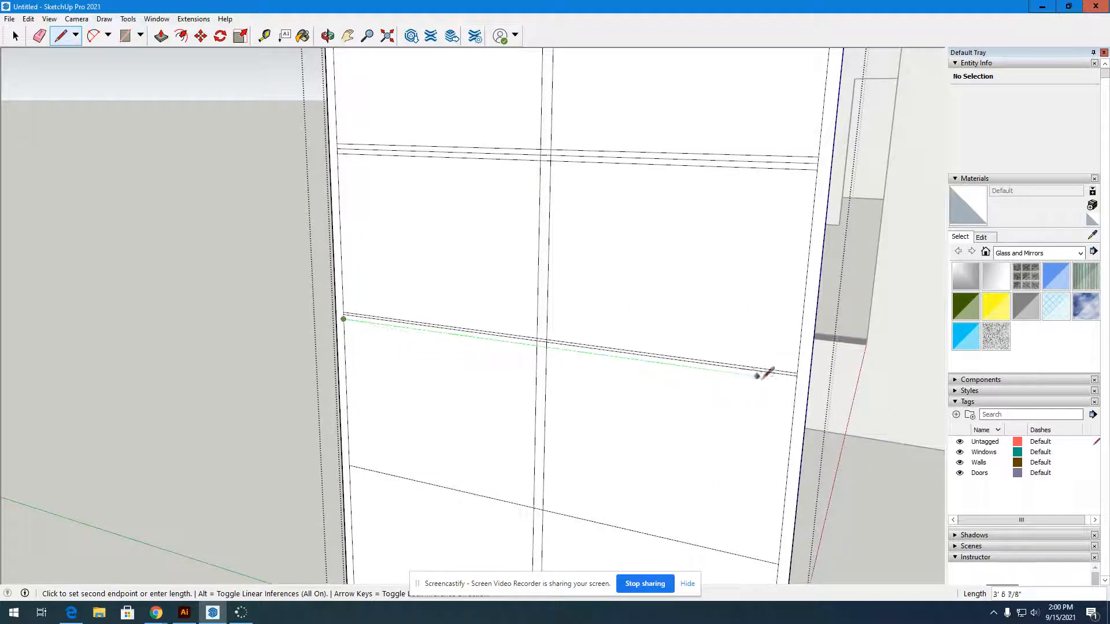
pyautogui.click(798, 374)
pyautogui.scroll(5, 347, 318)
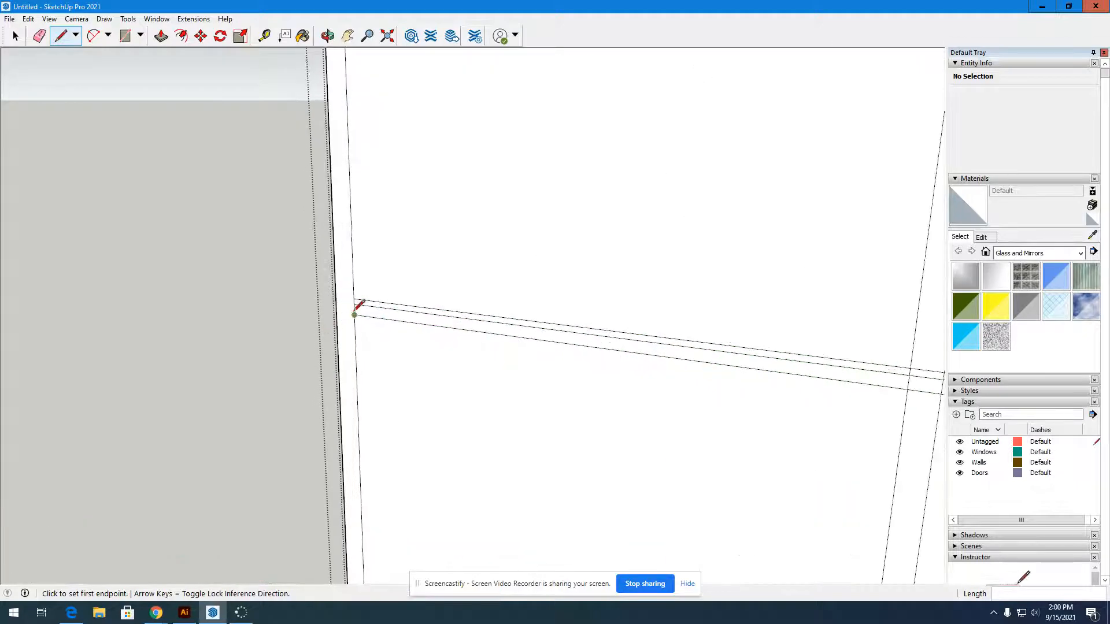
# Measure the gap between the middle divider line and the line just above it
pyautogui.scroll(3, 355, 313)
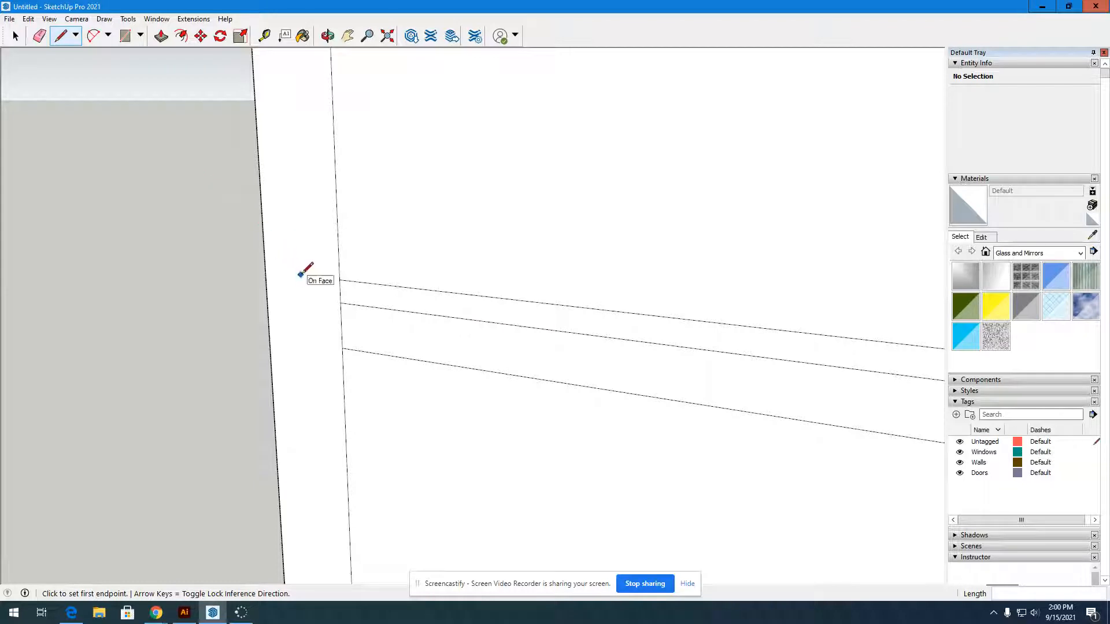
pyautogui.click(340, 302)
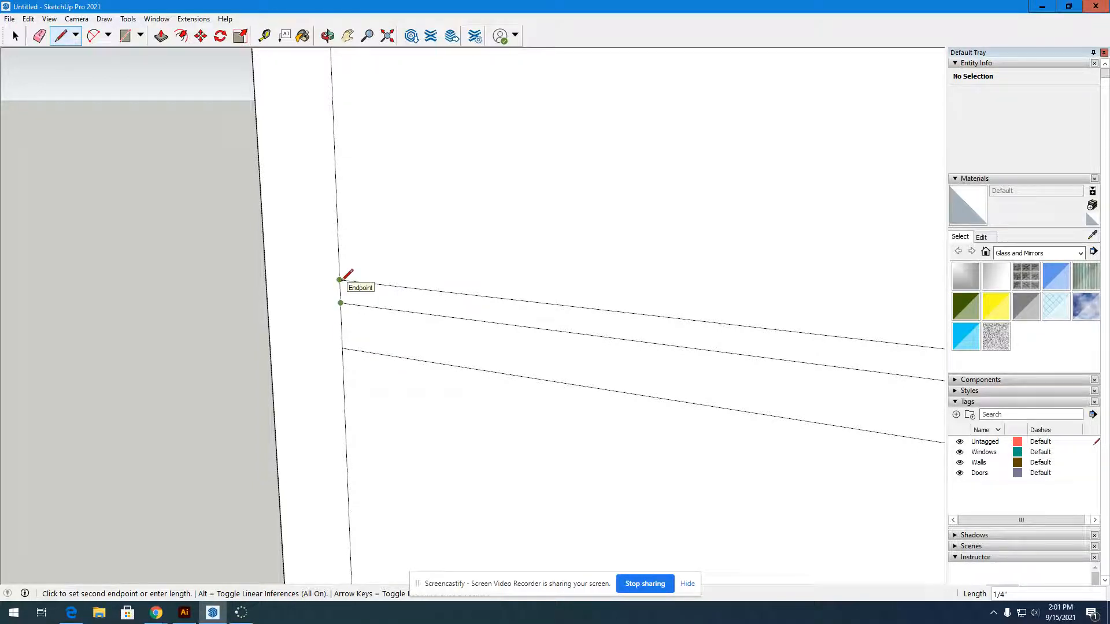
pyautogui.scroll(-4, 281, 306)
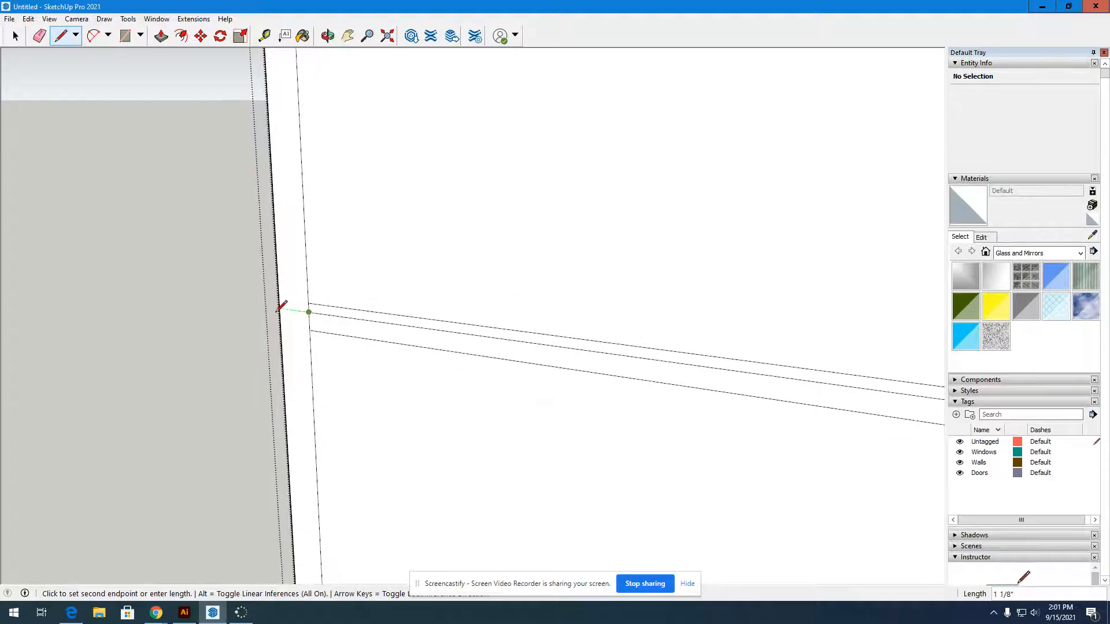
pyautogui.scroll(-3, 341, 329)
pyautogui.press('Escape')
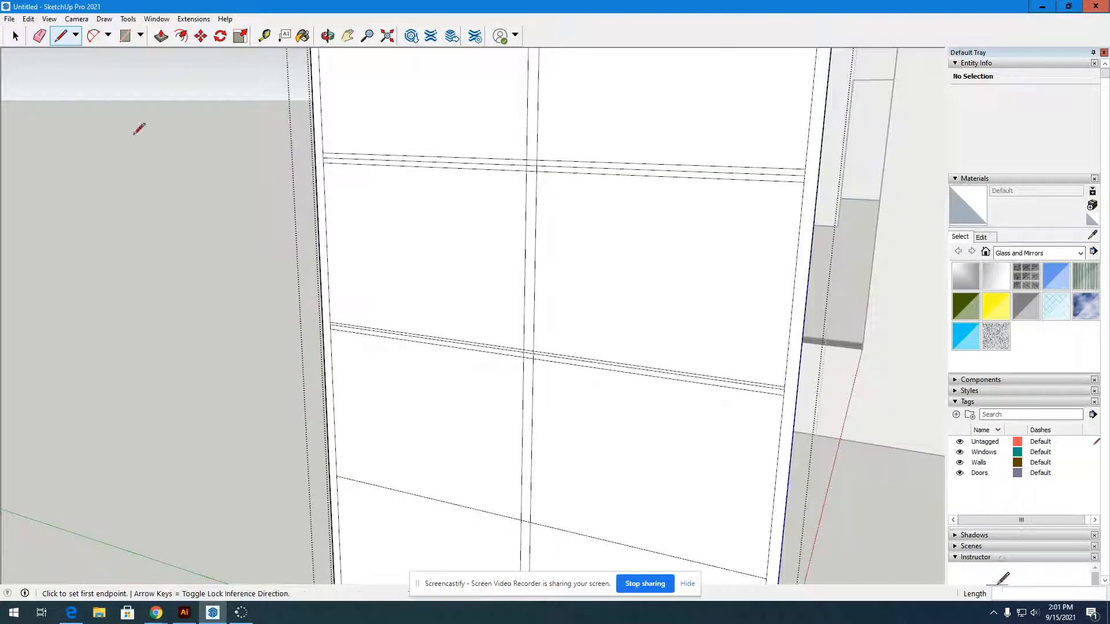
# Delete every segment of the horizontal line just above the middle divider line
pyautogui.click(16, 38)
pyautogui.click(510, 349)
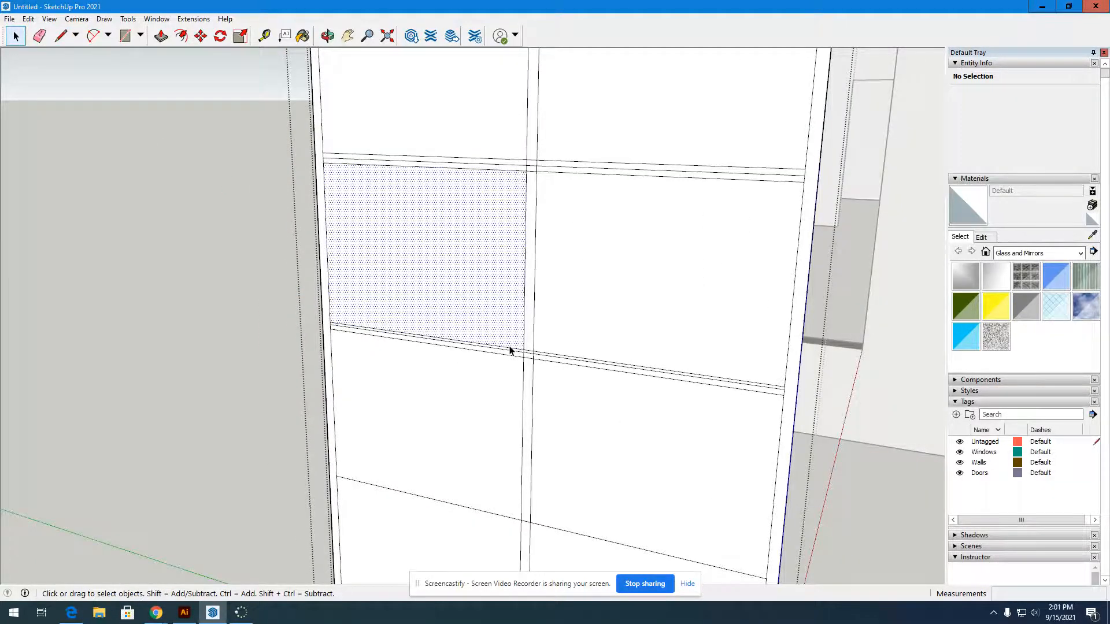
pyautogui.click(510, 351)
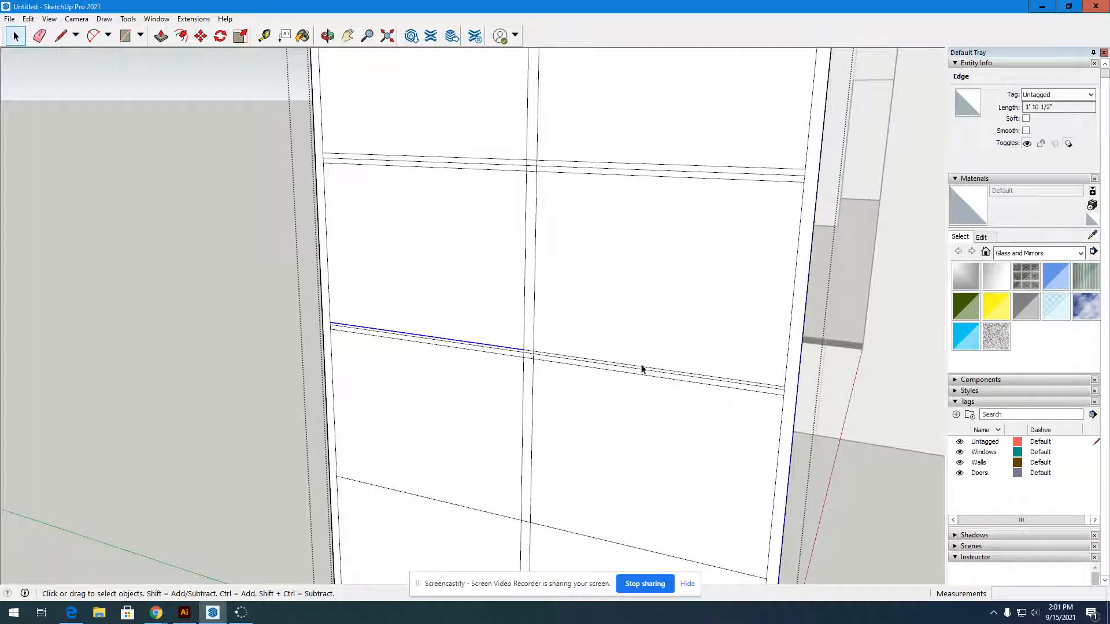
pyautogui.press('Delete')
pyautogui.scroll(2, 511, 355)
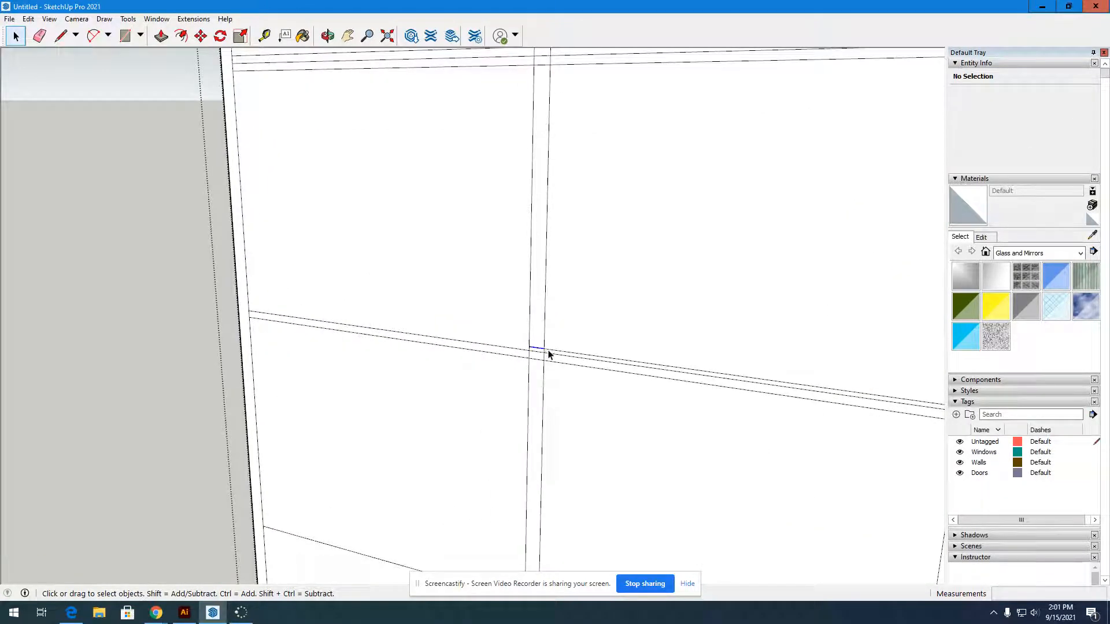
pyautogui.press('Delete')
pyautogui.click(549, 350)
pyautogui.press('Delete')
pyautogui.scroll(-3, 564, 333)
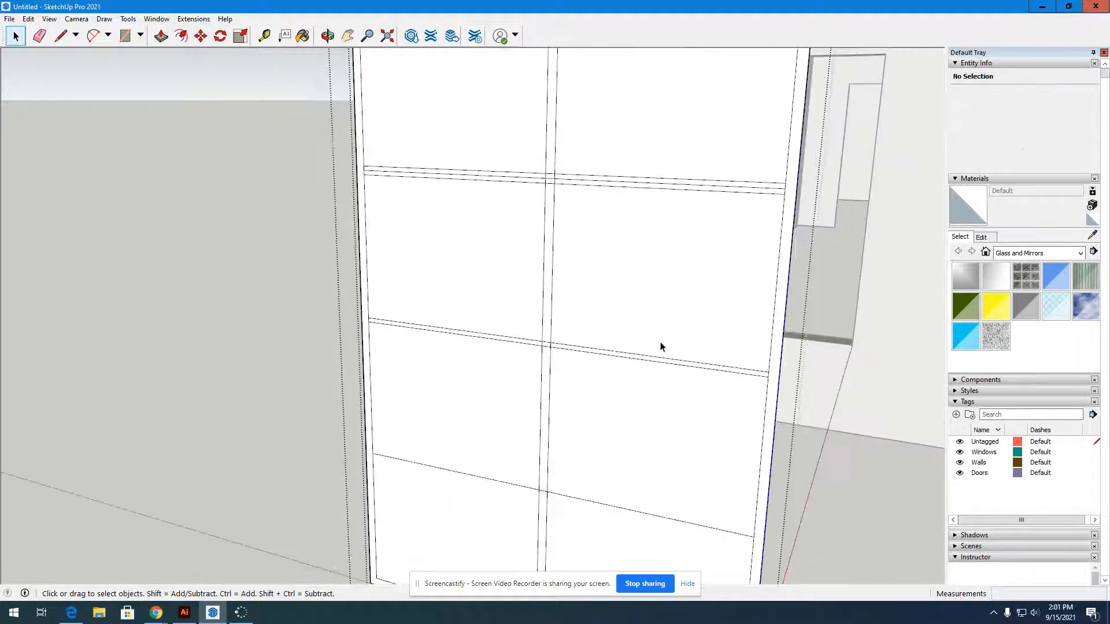
# Draw a horizontal line across the inner frame 1/2" above the middle divider line
pyautogui.scroll(2, 524, 327)
pyautogui.click(60, 35)
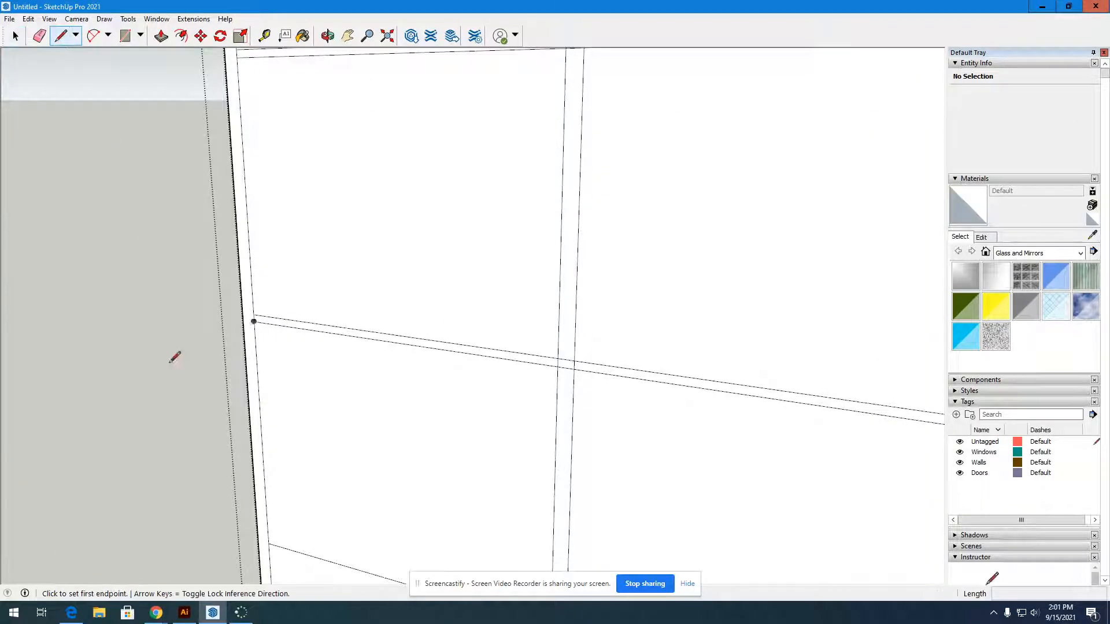
pyautogui.click(254, 314)
pyautogui.scroll(1, 254, 307)
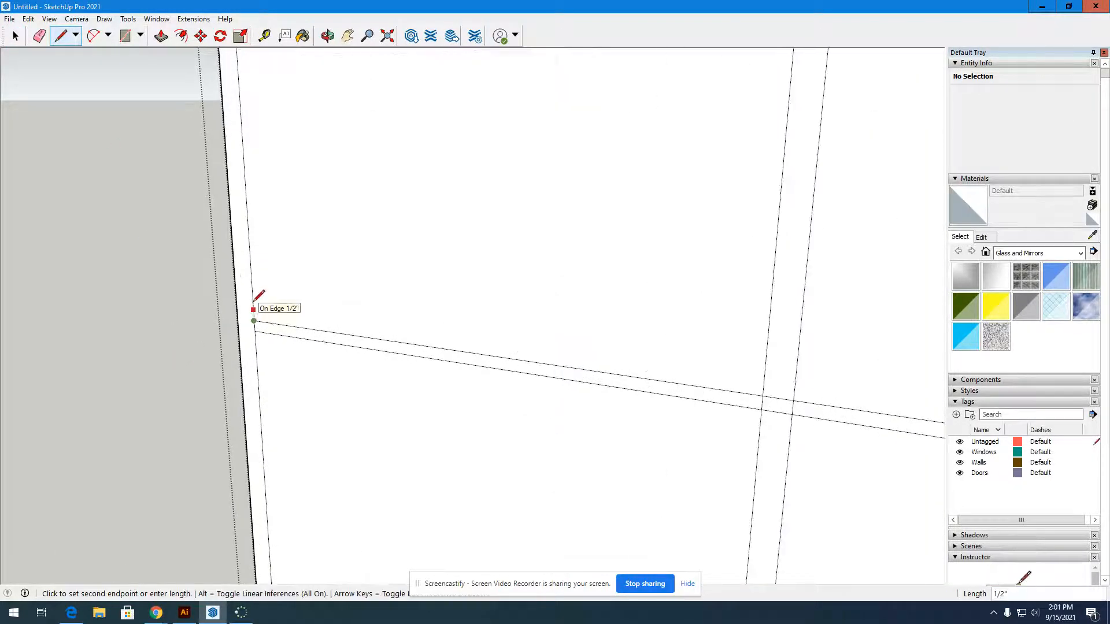
pyautogui.click(257, 309)
pyautogui.click(253, 311)
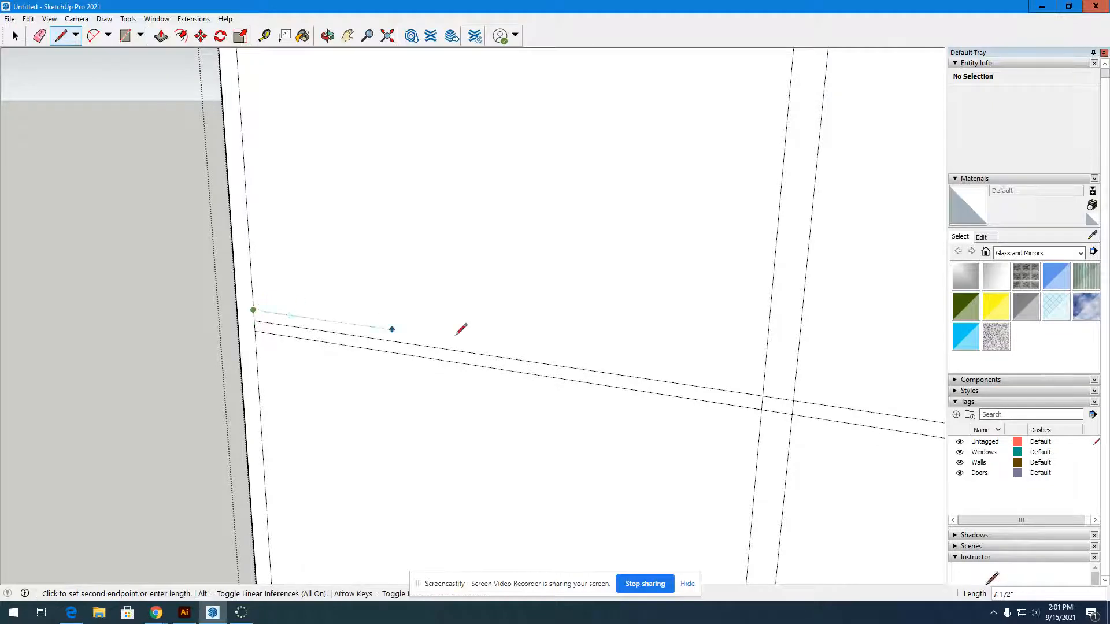
pyautogui.scroll(-2, 219, 446)
pyautogui.scroll(-2, 249, 399)
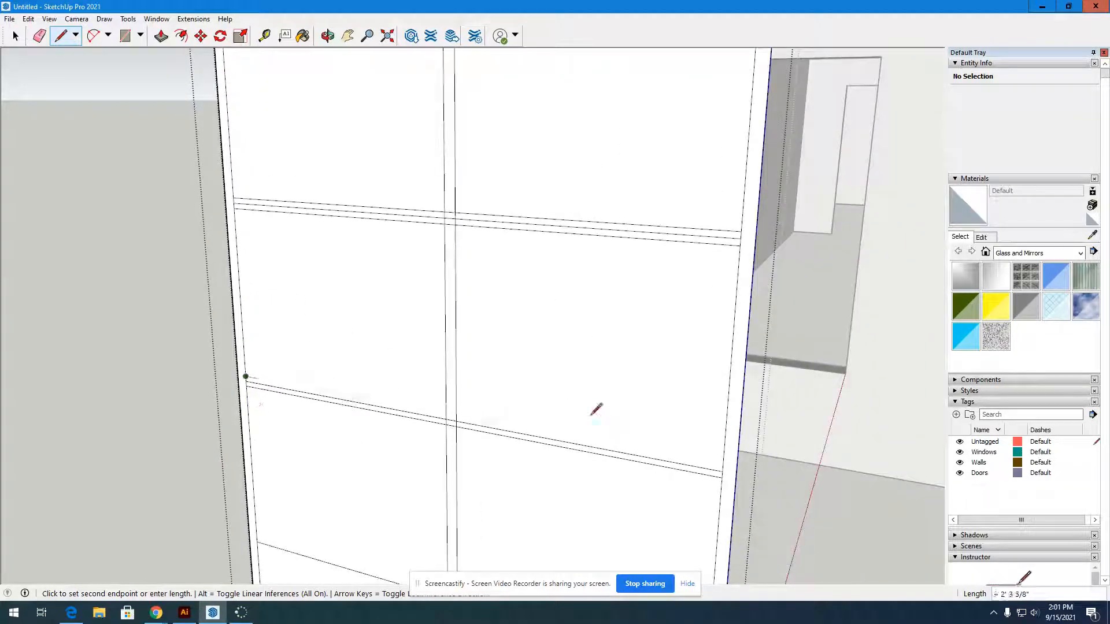
pyautogui.click(724, 462)
# Draw a parallel horizontal line across the inner frame just above the lowest divider line
pyautogui.scroll(-4, 496, 354)
pyautogui.scroll(4, 387, 437)
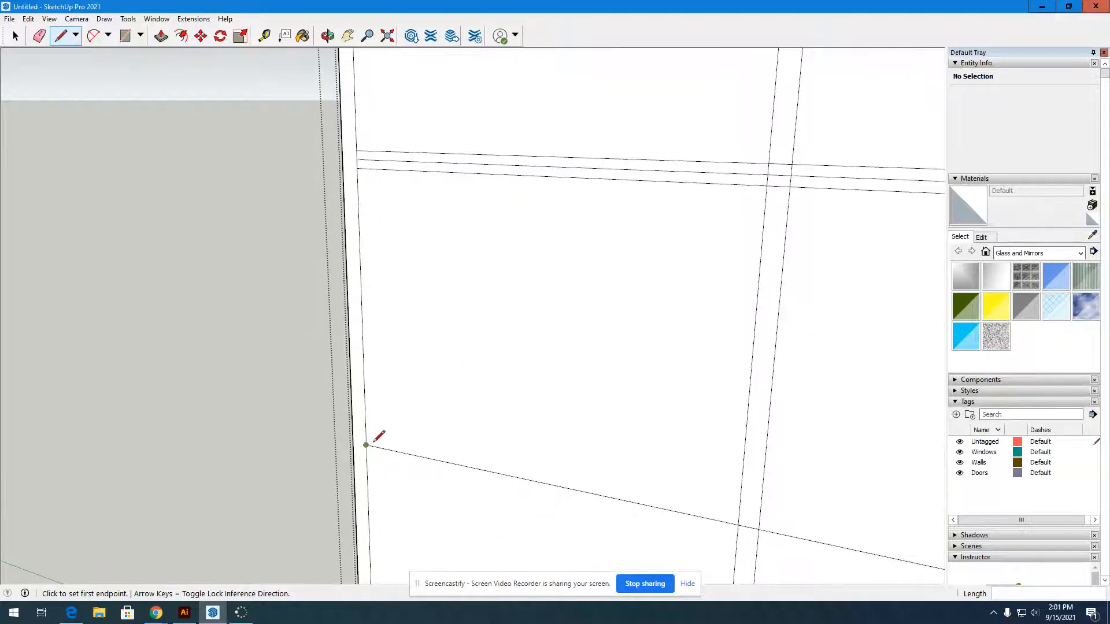
pyautogui.click(367, 442)
pyautogui.scroll(-2, 362, 427)
pyautogui.scroll(-3, 364, 428)
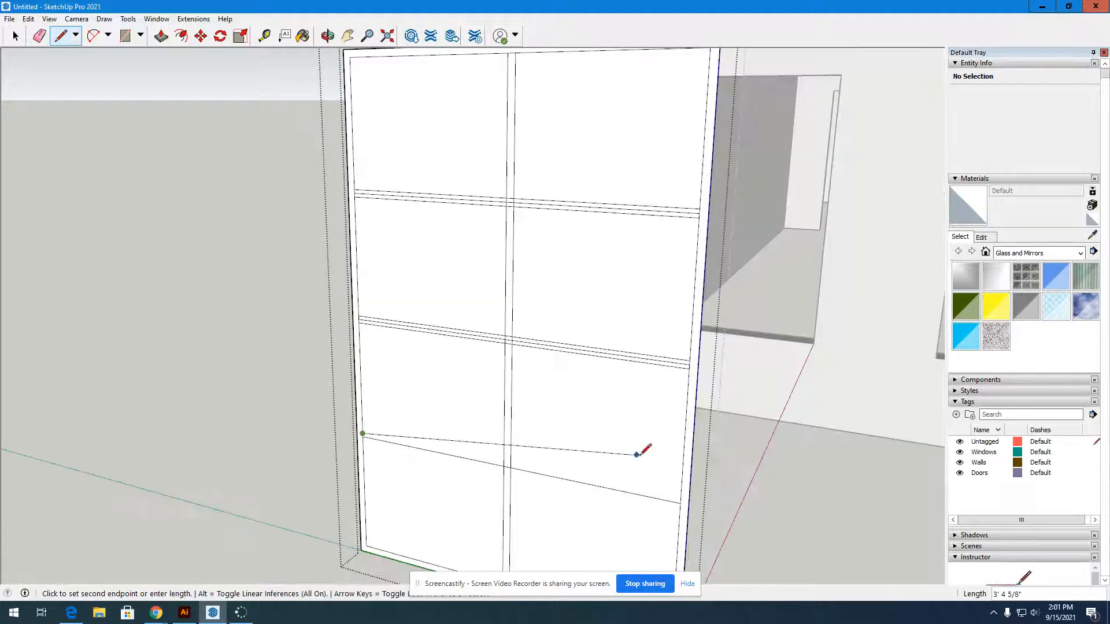
pyautogui.click(685, 488)
# Draw a parallel horizontal line across the inner frame just below the lowest divider line
pyautogui.scroll(4, 374, 448)
pyautogui.scroll(4, 373, 445)
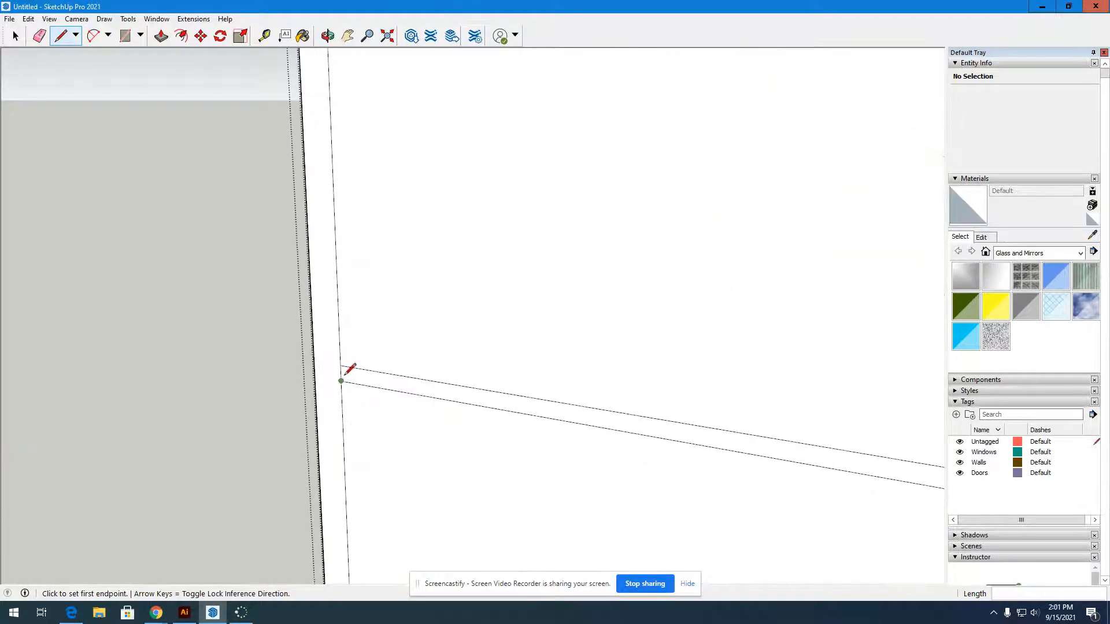
pyautogui.click(342, 383)
pyautogui.click(342, 397)
pyautogui.click(342, 396)
pyautogui.scroll(-3, 315, 400)
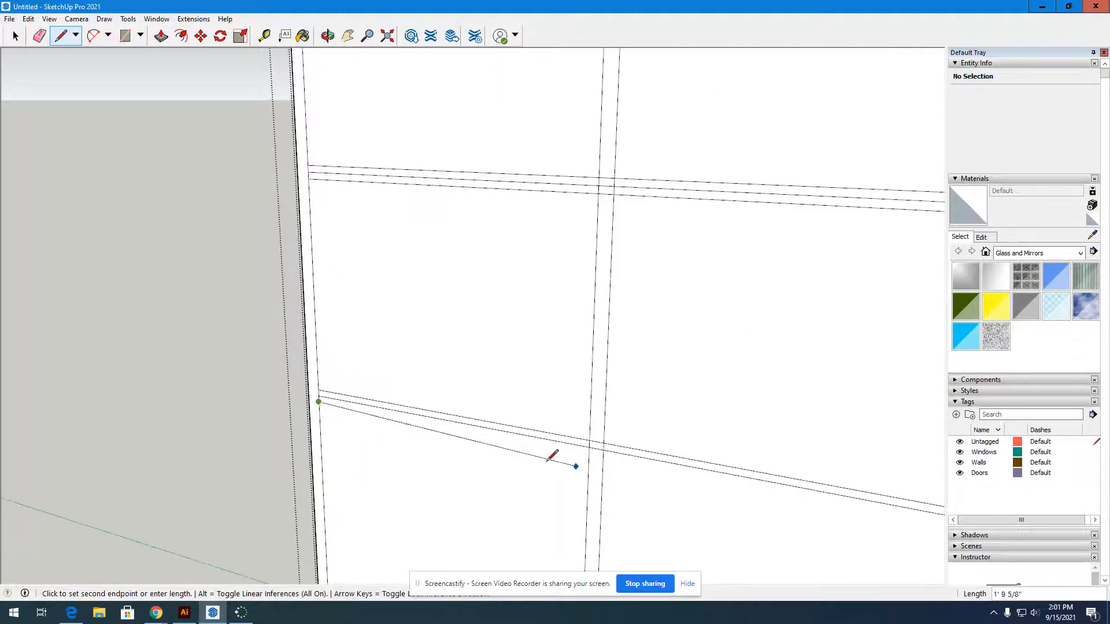
pyautogui.scroll(-2, 497, 454)
pyautogui.click(709, 488)
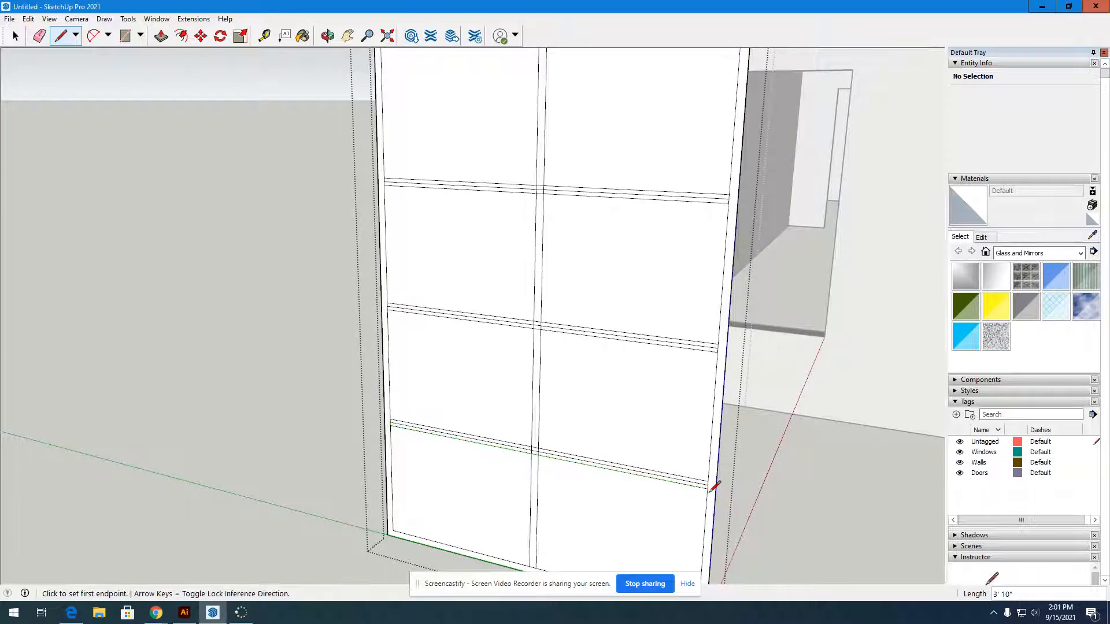
# Delete the upper horizontal divider's centre line and the edges inside its crossing with the vertical bar
pyautogui.scroll(3, 587, 412)
pyautogui.scroll(-5, 587, 411)
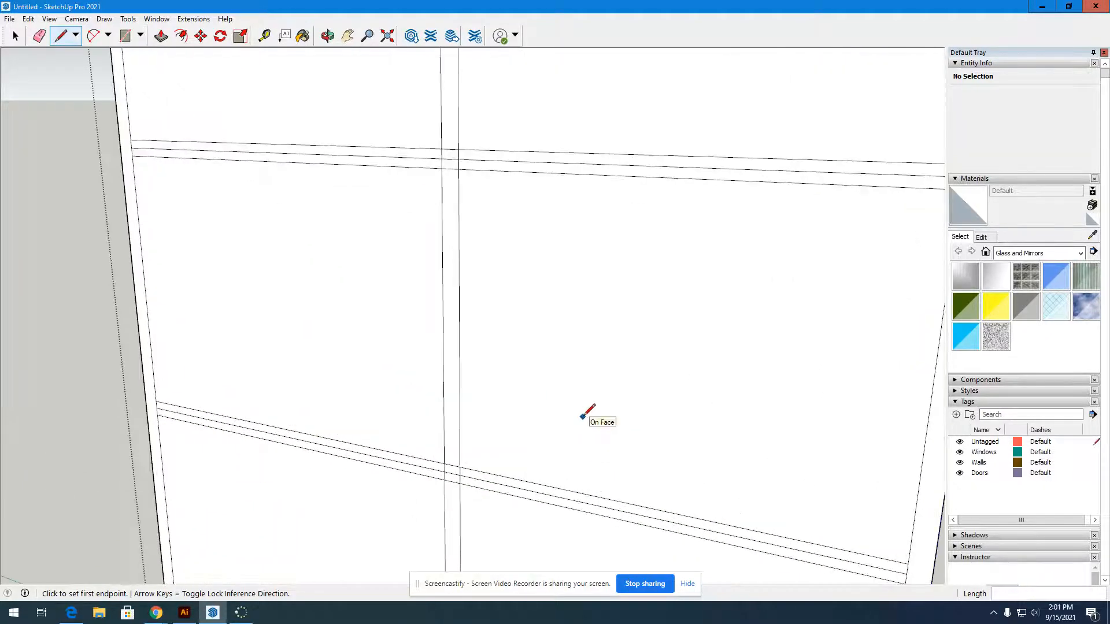
pyautogui.click(22, 30)
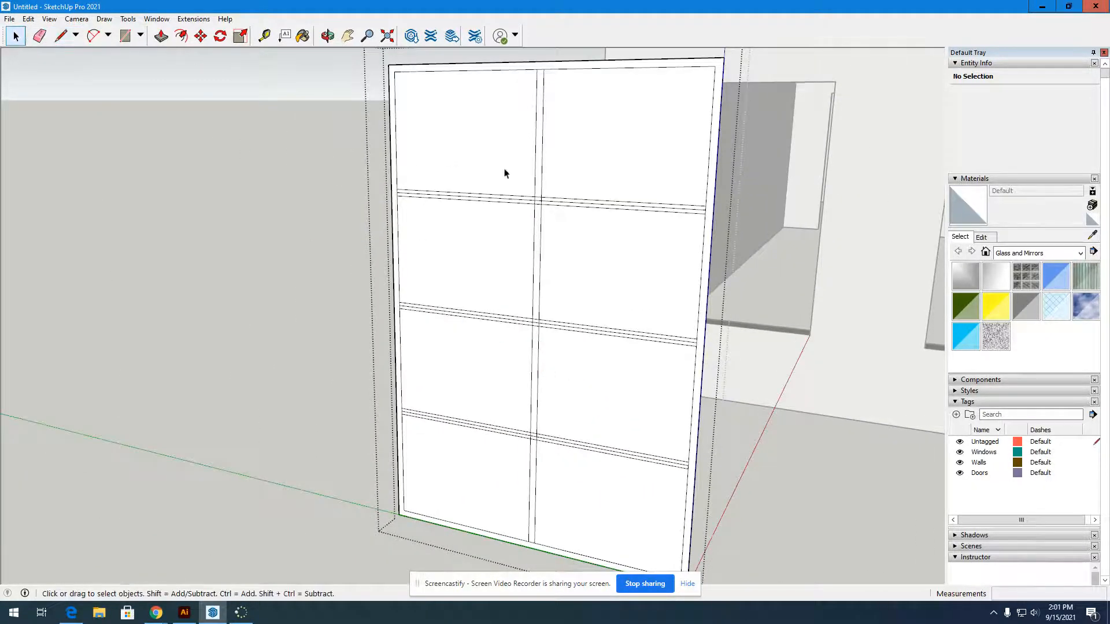
pyautogui.scroll(5, 503, 173)
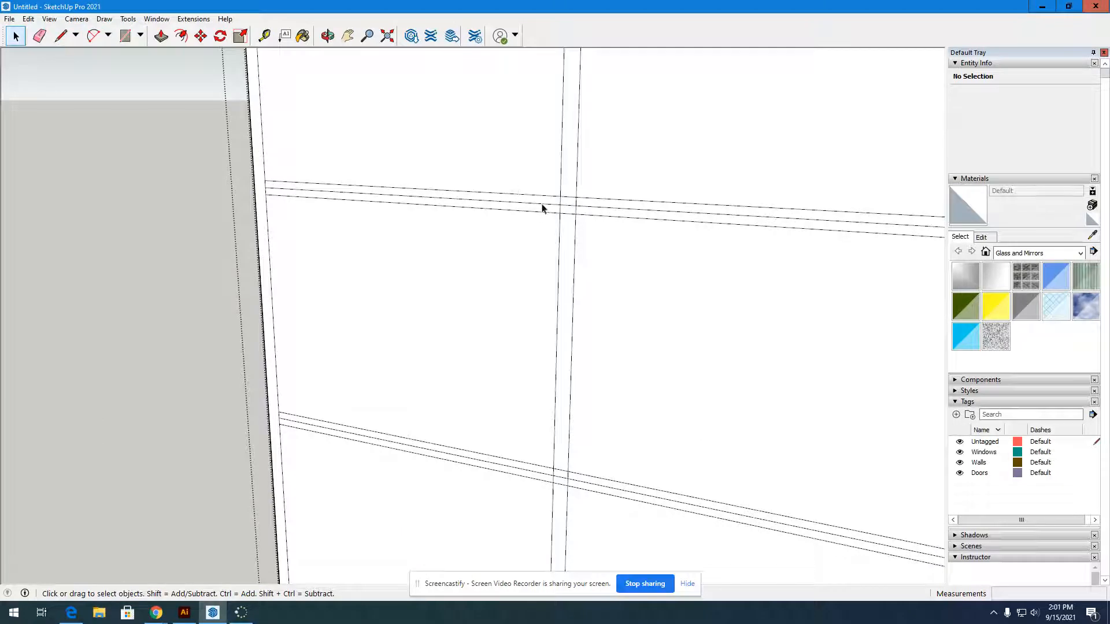
pyautogui.click(528, 206)
pyautogui.click(630, 240)
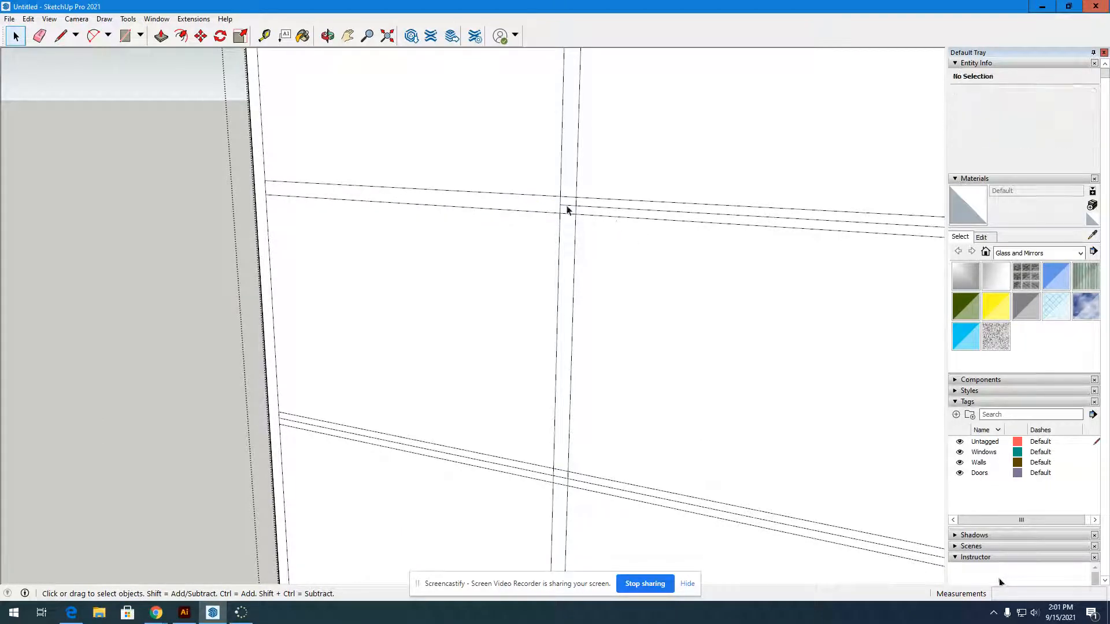
pyautogui.scroll(3, 582, 211)
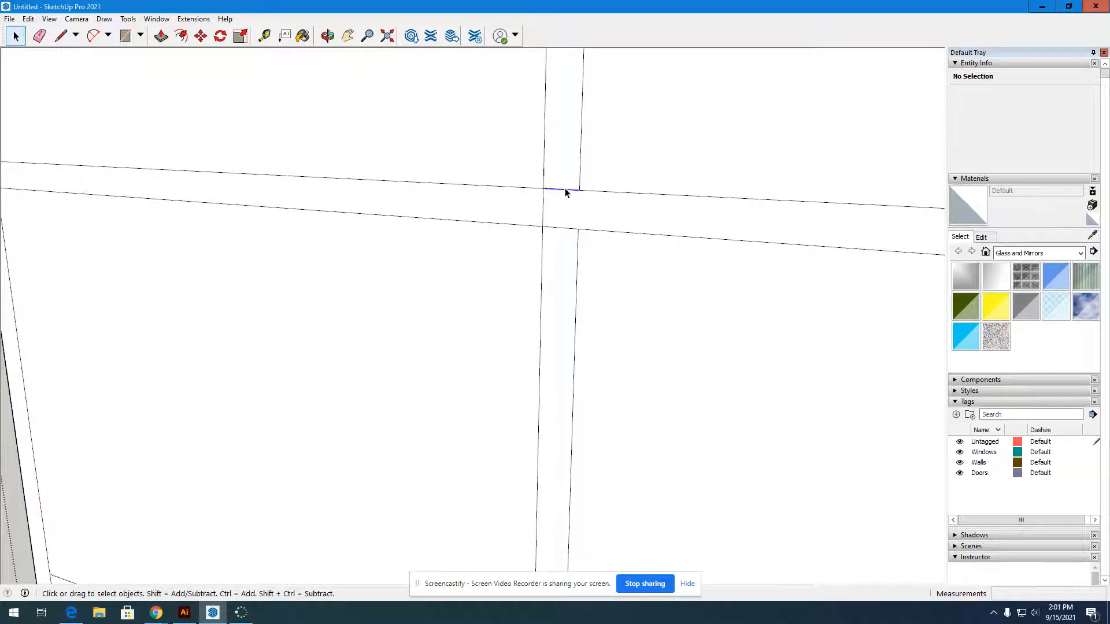
pyautogui.click(566, 190)
pyautogui.press('Delete')
pyautogui.scroll(-4, 546, 226)
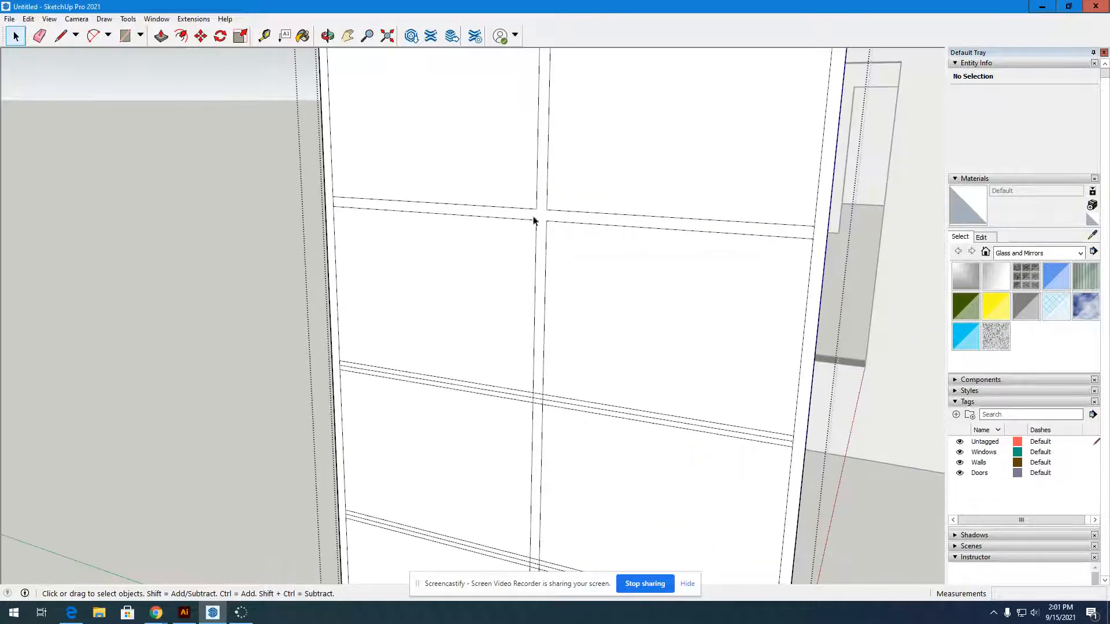
# Delete the middle horizontal divider's centre line and the edges inside its crossing with the vertical bar
pyautogui.scroll(4, 541, 377)
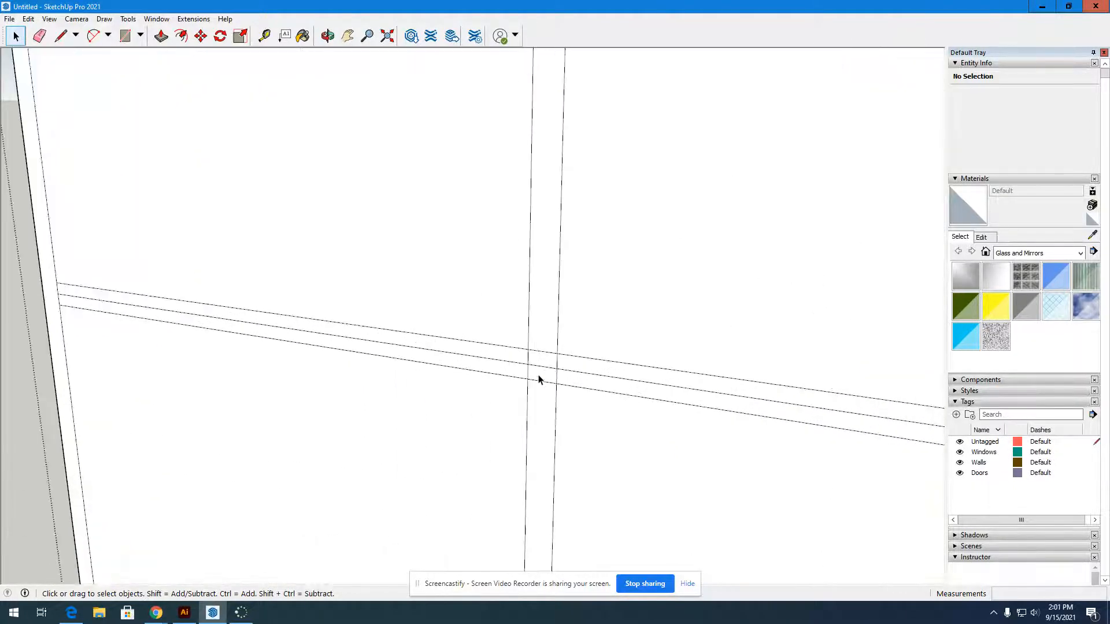
pyautogui.click(540, 354)
pyautogui.press('Delete')
pyautogui.click(527, 365)
pyautogui.press('Delete')
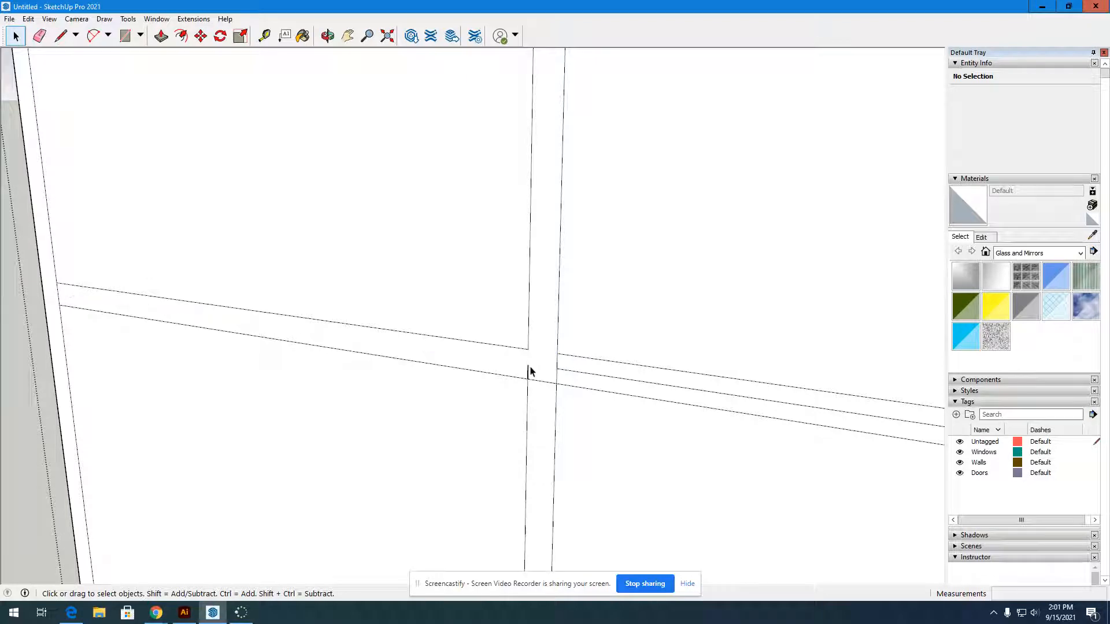
pyautogui.click(528, 369)
pyautogui.click(528, 372)
pyautogui.click(557, 371)
pyautogui.press('Delete')
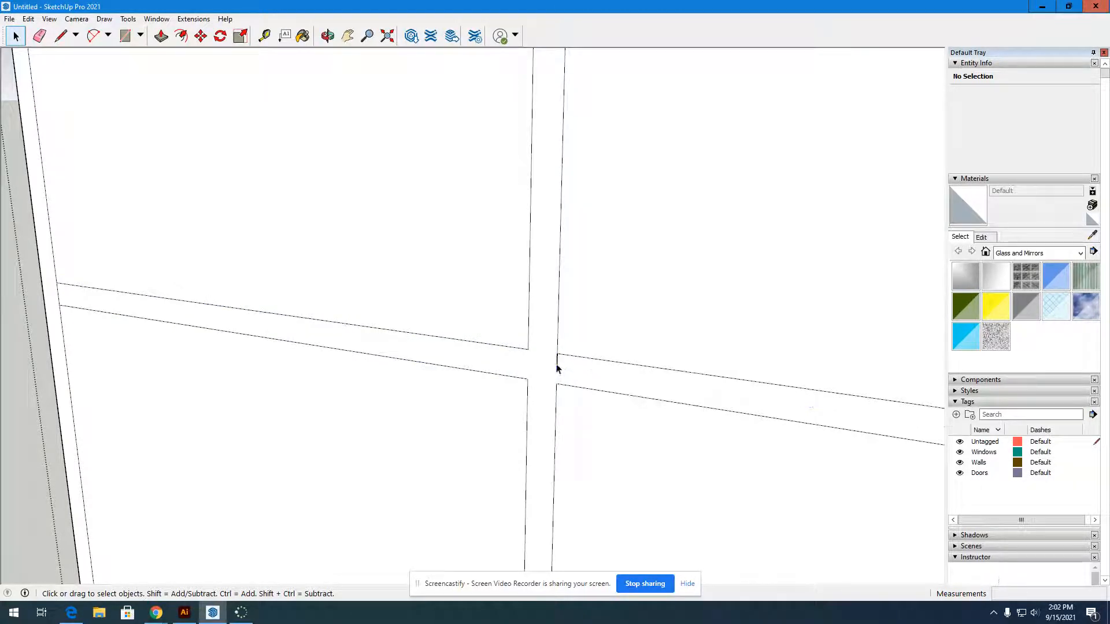
# Delete the lowest horizontal divider's centre line and the edges inside its crossing with the vertical bar
pyautogui.scroll(-7, 547, 368)
pyautogui.scroll(5, 543, 455)
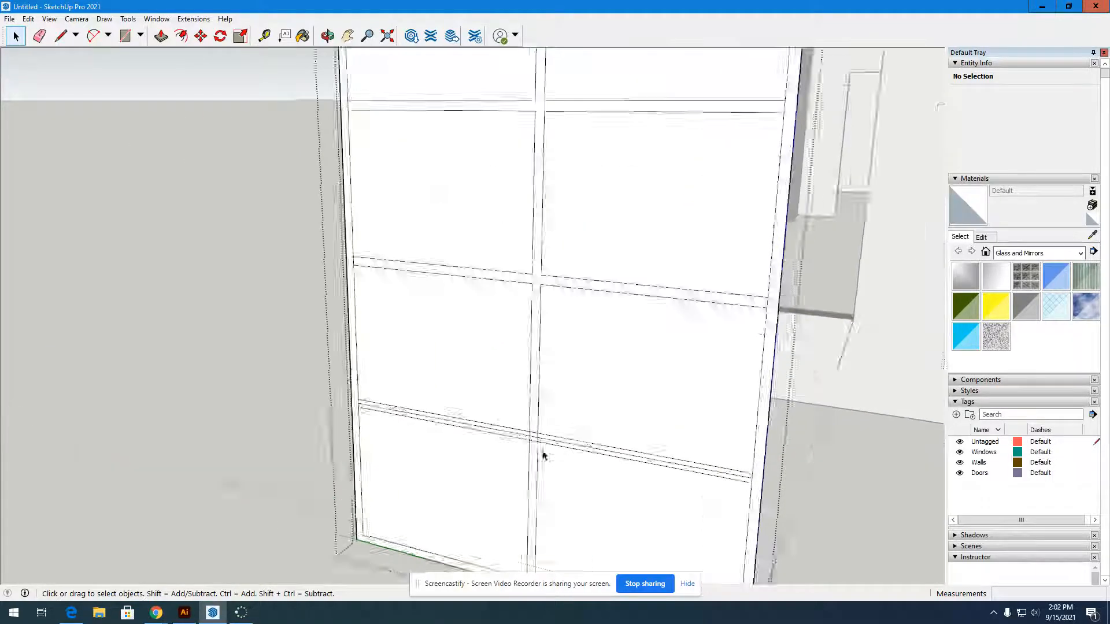
pyautogui.scroll(2, 537, 447)
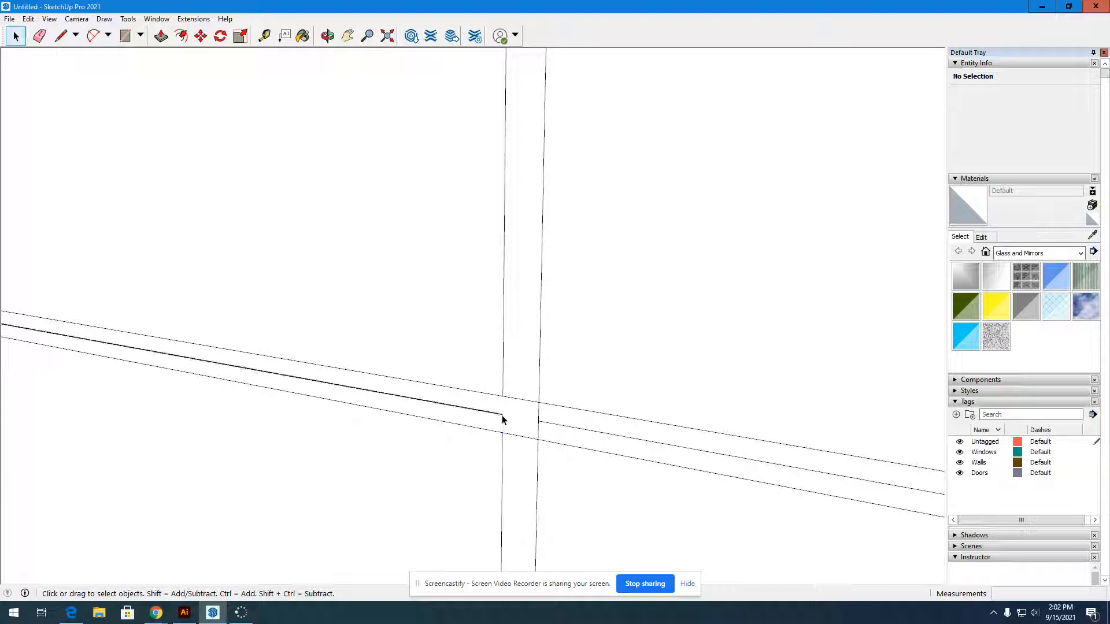
pyautogui.press('Delete')
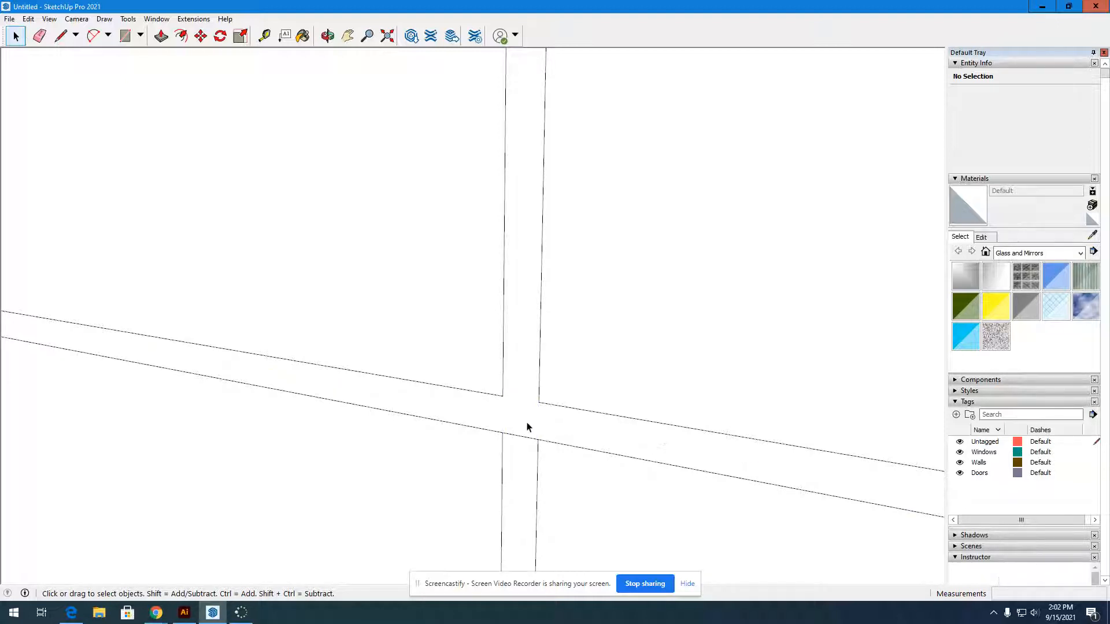
pyautogui.scroll(-2, 538, 367)
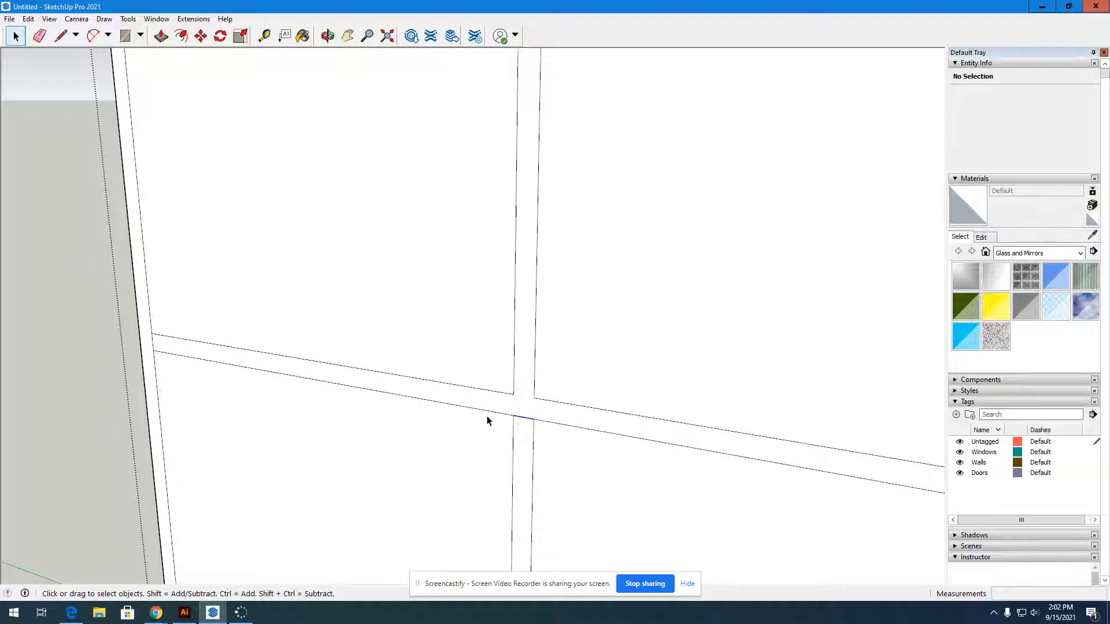
# Delete the short edges closing the right ends of the three horizontal bars at the frame
pyautogui.scroll(-5, 503, 401)
pyautogui.scroll(2, 746, 437)
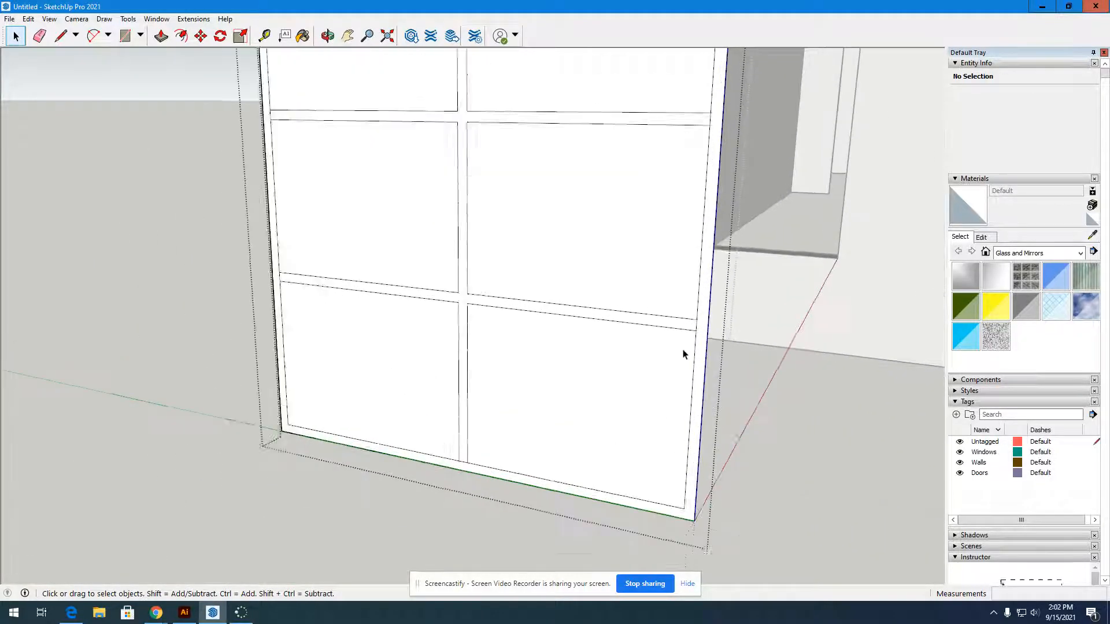
pyautogui.scroll(4, 686, 344)
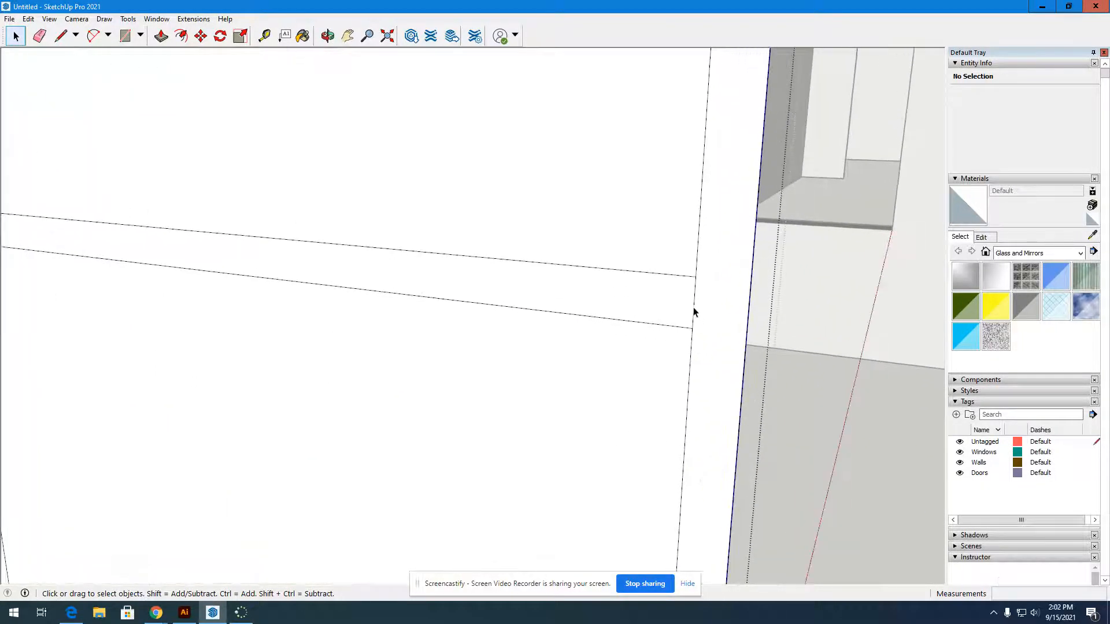
pyautogui.scroll(-4, 689, 302)
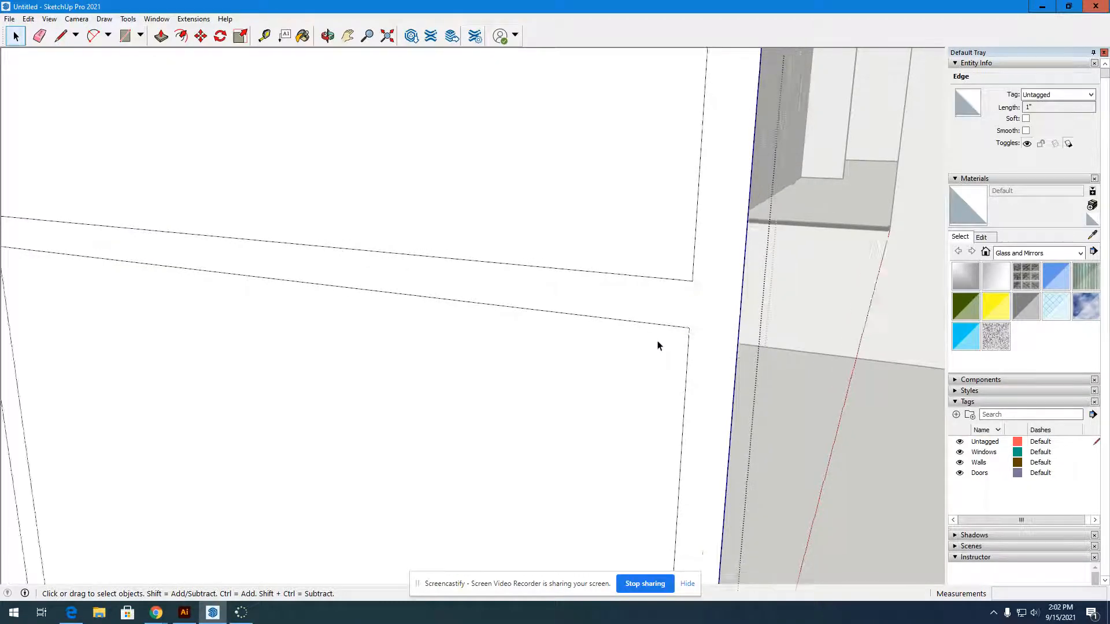
pyautogui.scroll(-2, 650, 203)
pyautogui.scroll(4, 701, 186)
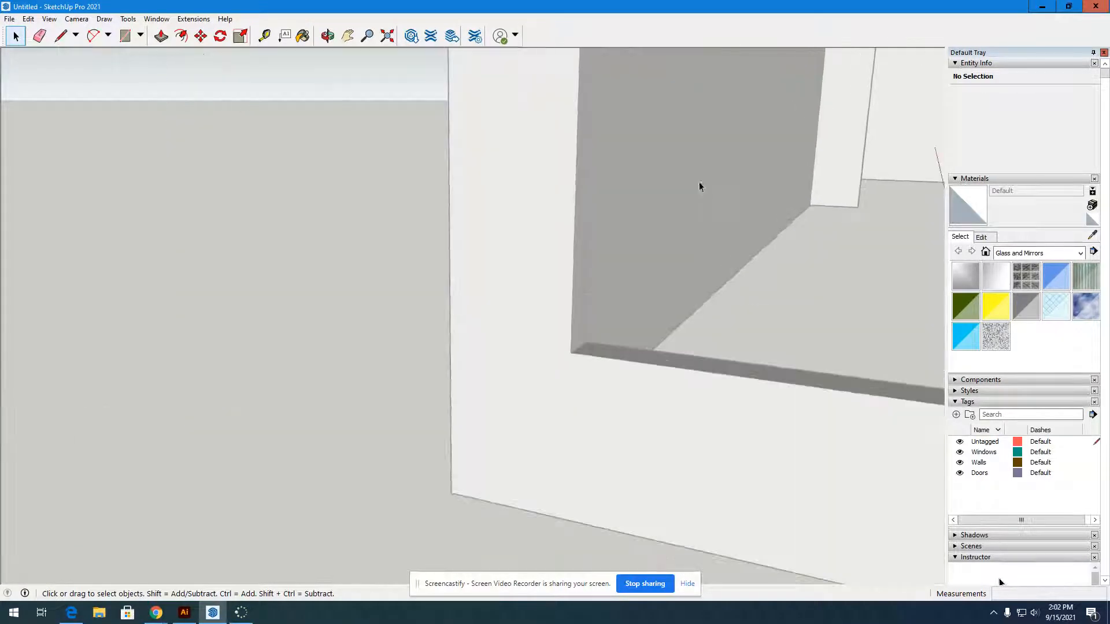
pyautogui.scroll(-4, 651, 226)
pyautogui.scroll(4, 630, 228)
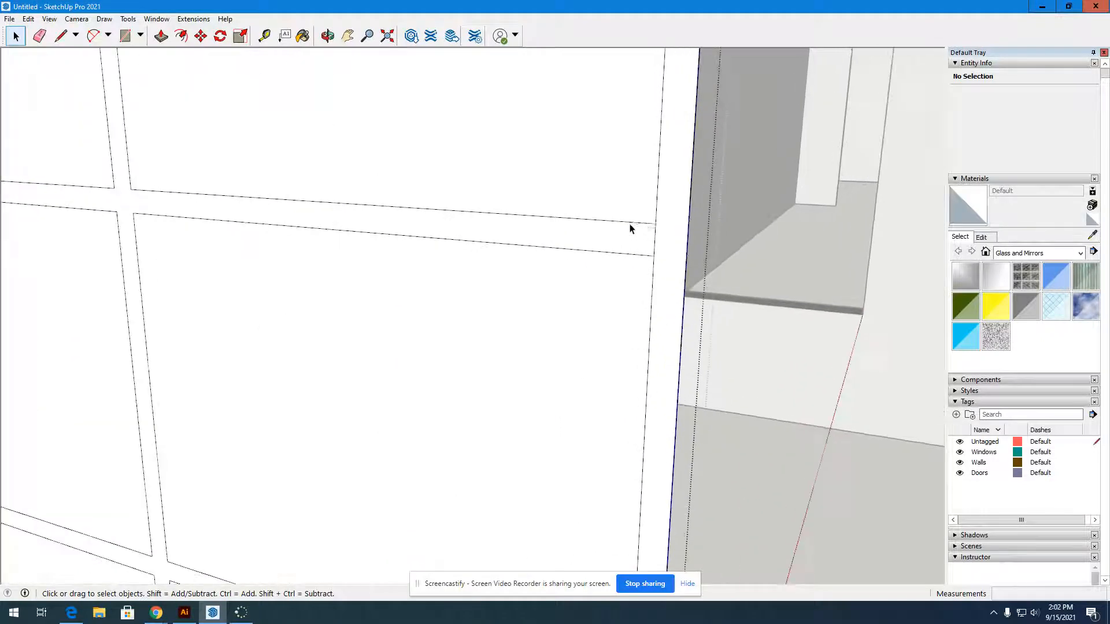
pyautogui.scroll(-3, 607, 307)
pyautogui.scroll(4, 607, 302)
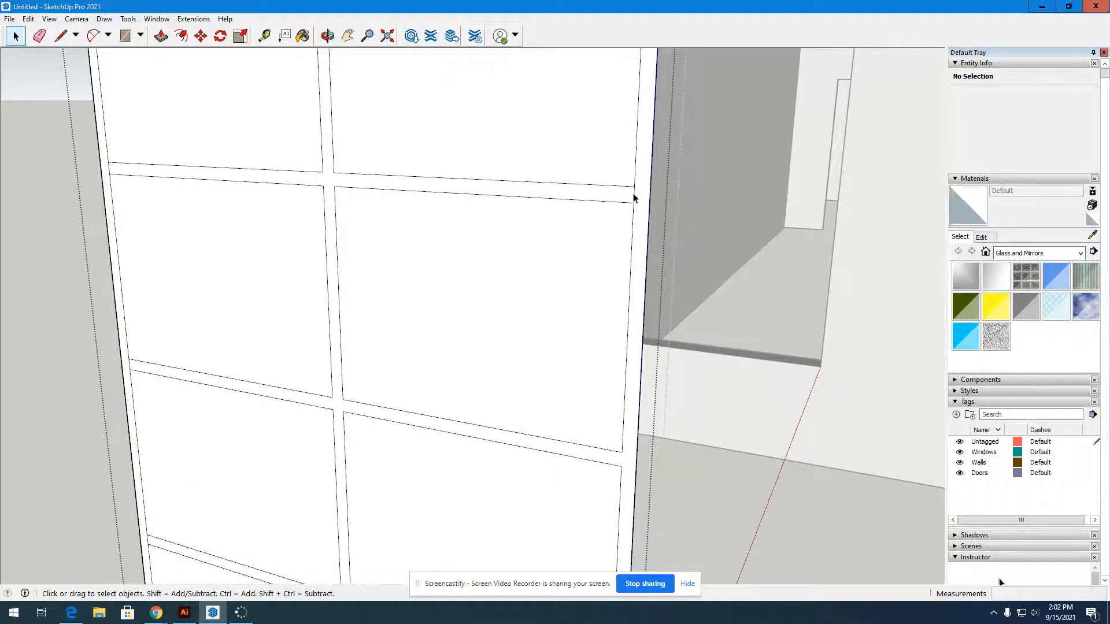
# Delete the short edge closing the vertical bar's top end at the frame
pyautogui.scroll(-3, 611, 324)
pyautogui.scroll(3, 477, 141)
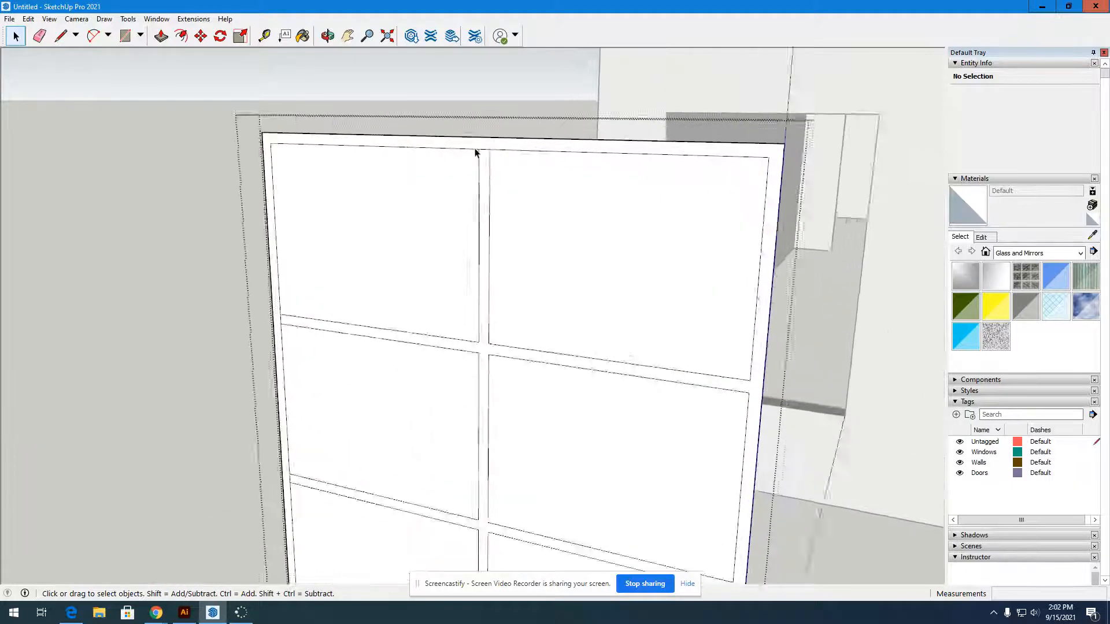
pyautogui.scroll(1, 477, 152)
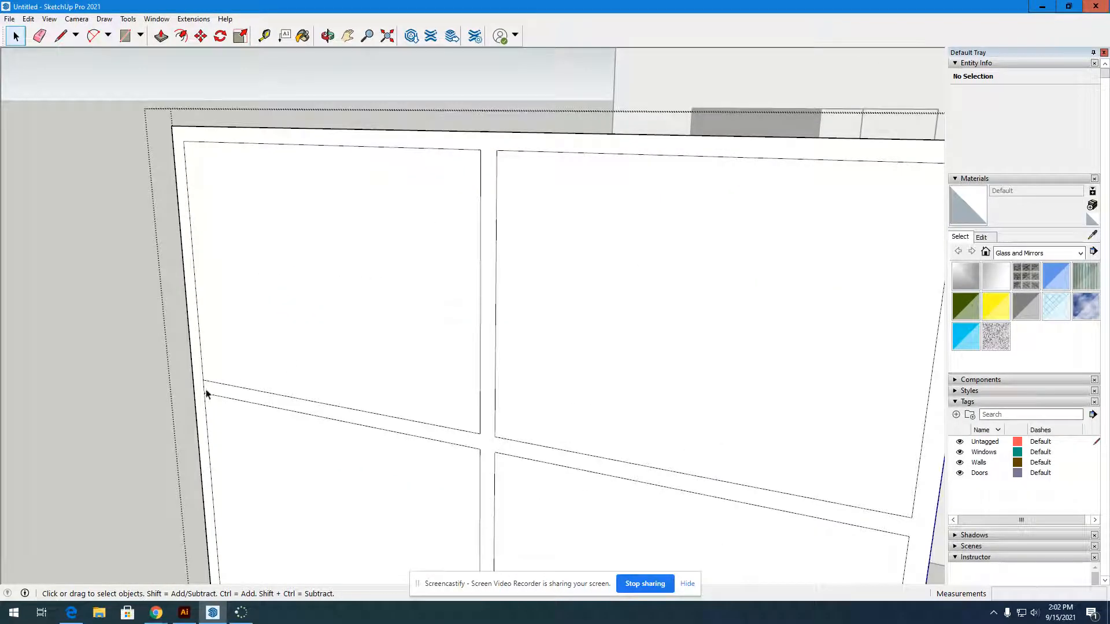
# Delete the short edges closing the horizontal bars' left ends and the vertical bar's bottom end at the frame
pyautogui.scroll(-3, 480, 240)
pyautogui.scroll(4, 332, 449)
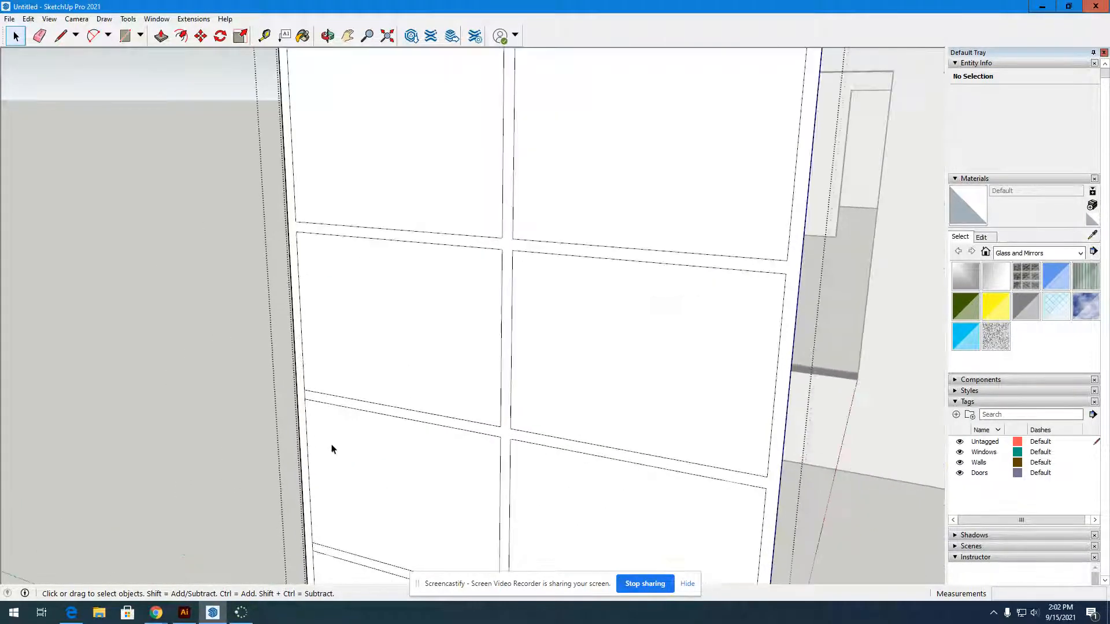
pyautogui.scroll(-3, 317, 386)
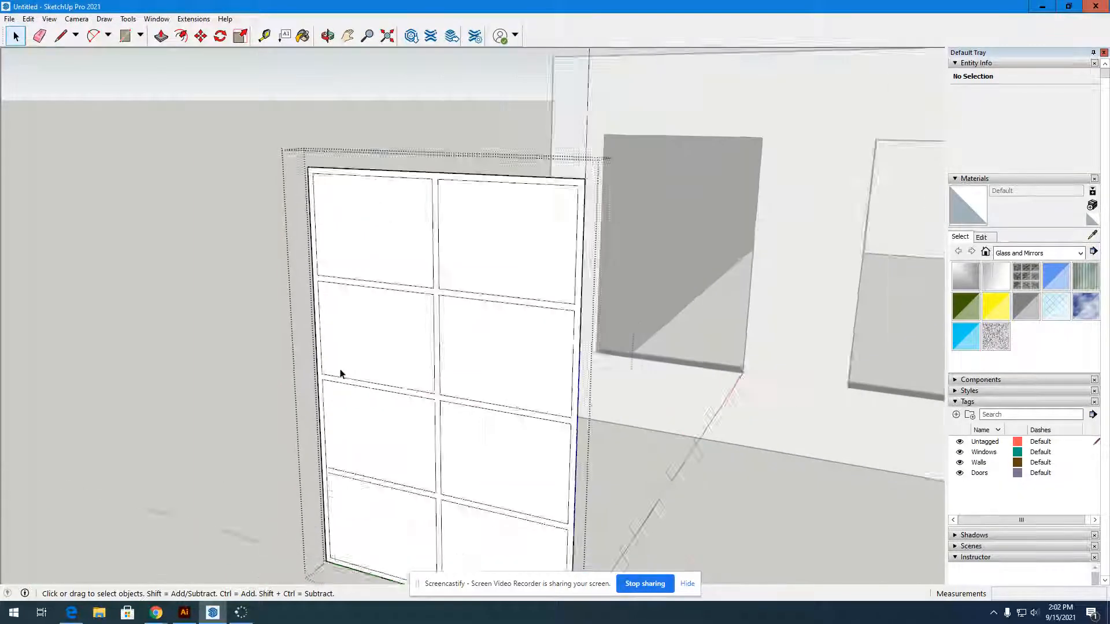
pyautogui.scroll(4, 337, 446)
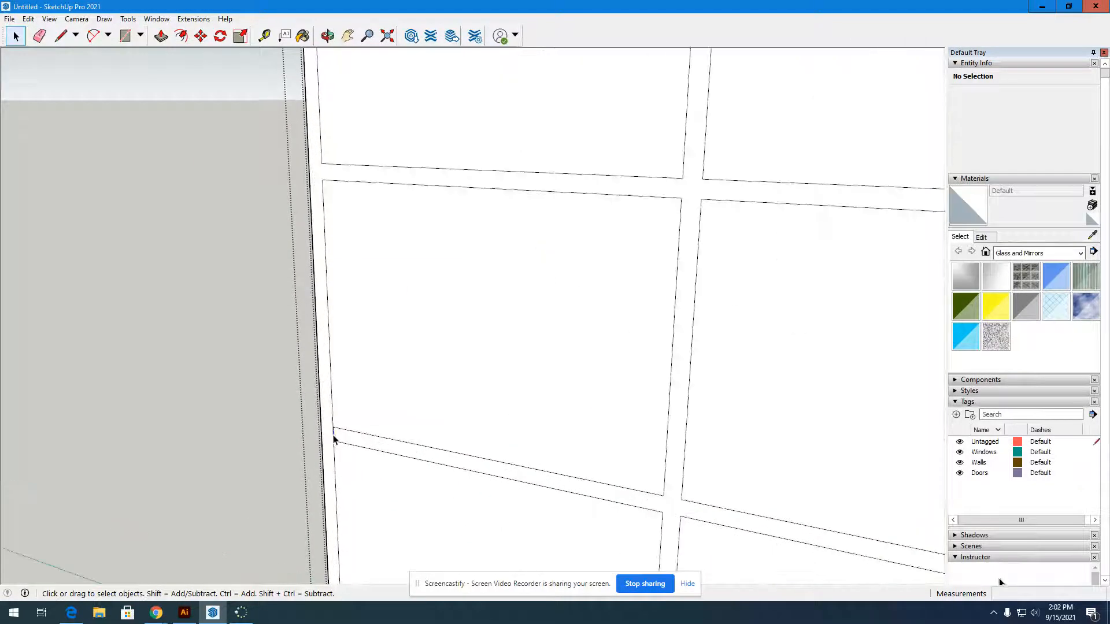
pyautogui.scroll(-3, 436, 379)
pyautogui.scroll(4, 521, 508)
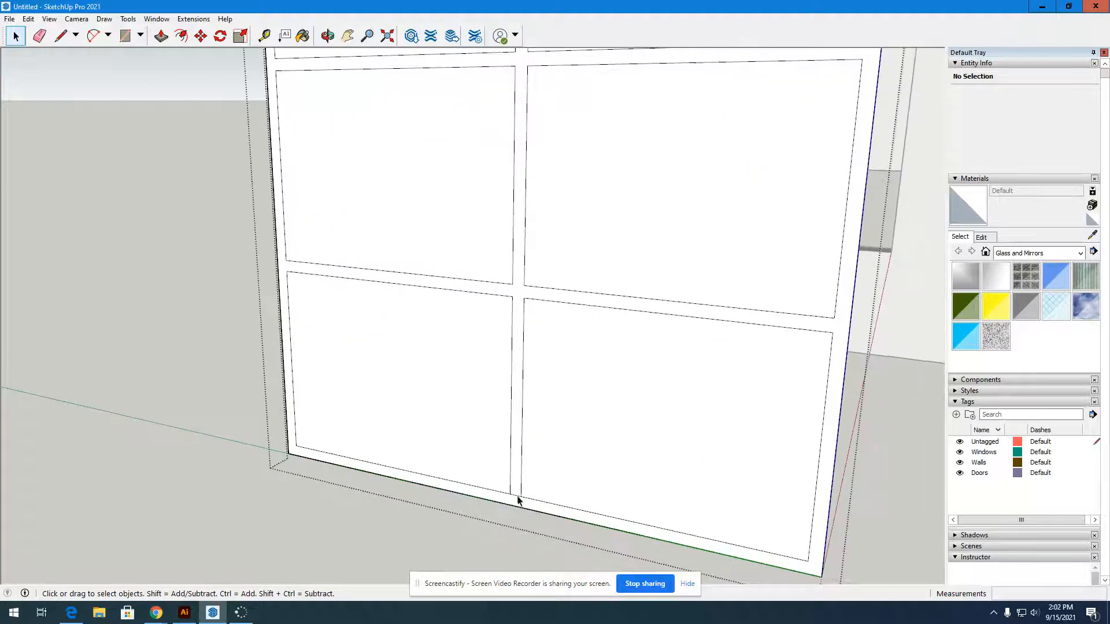
pyautogui.scroll(-3, 517, 500)
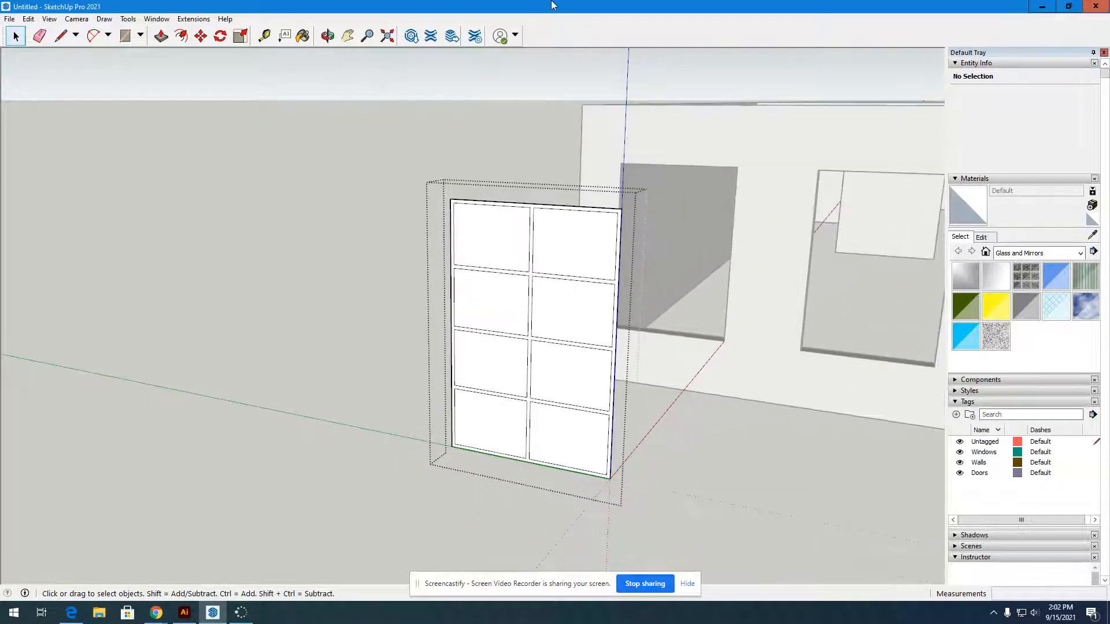
# Check that each of the eight pane faces between the muntin bars can be selected separately
pyautogui.click(327, 35)
pyautogui.moveTo(341, 231); pyautogui.dragTo(293, 279)
pyautogui.press('space')
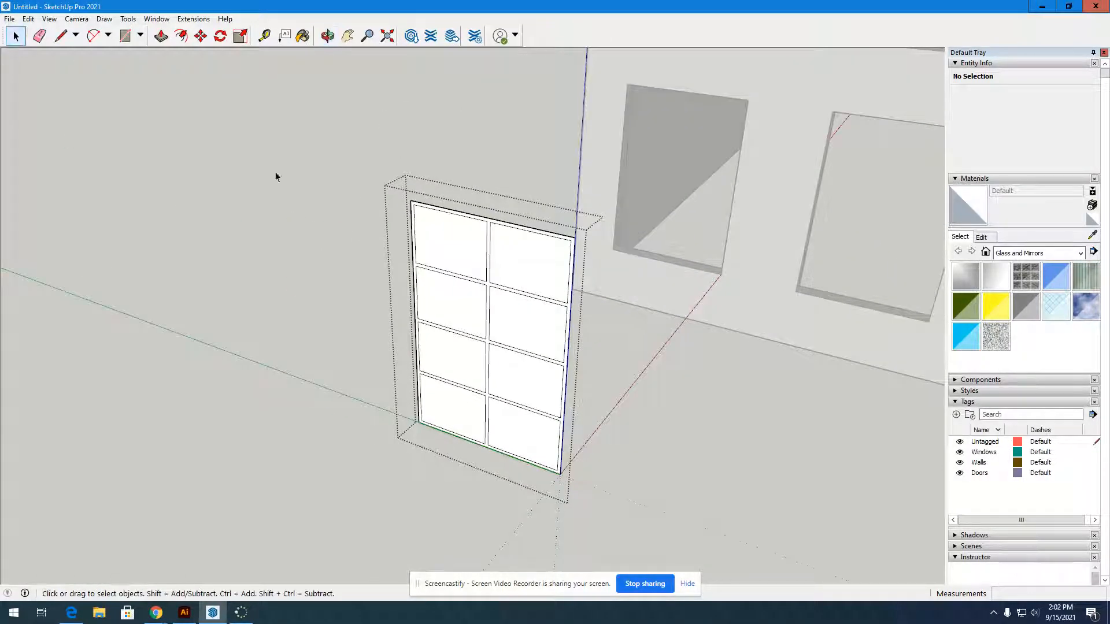
pyautogui.click(442, 239)
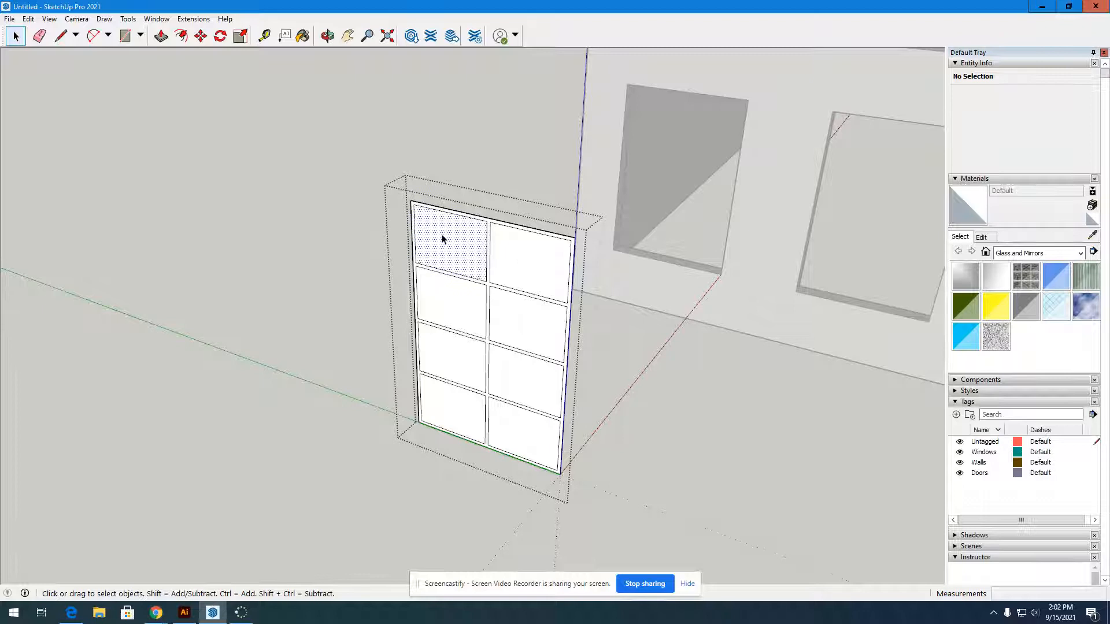
pyautogui.click(555, 267)
pyautogui.click(543, 332)
pyautogui.click(446, 315)
pyautogui.click(454, 354)
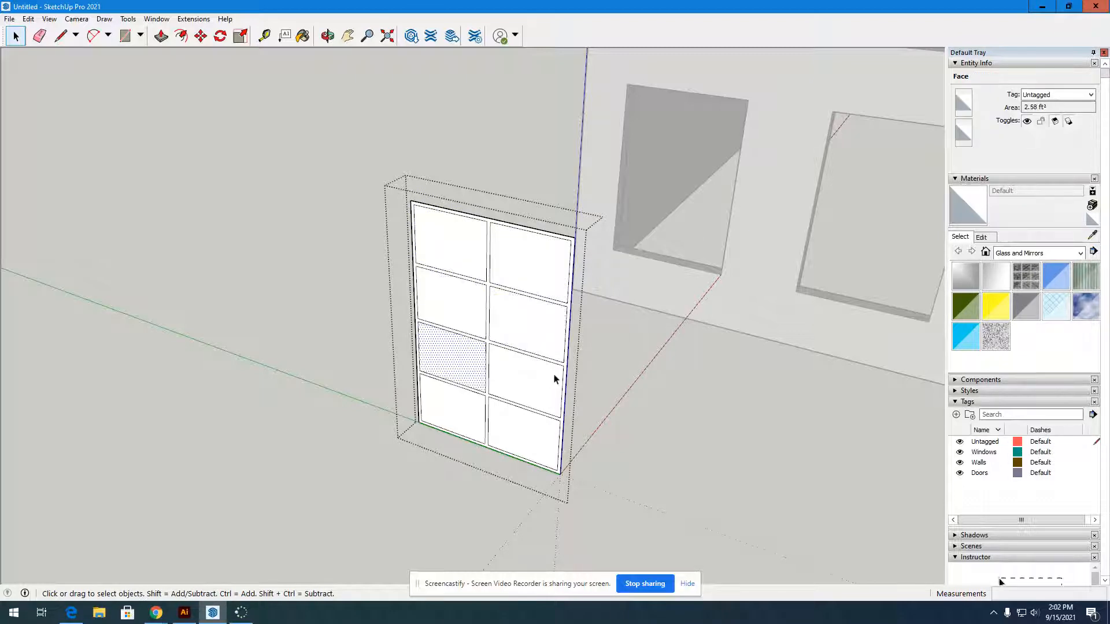
pyautogui.click(553, 380)
pyautogui.click(543, 428)
pyautogui.click(471, 413)
# Delete the four pane faces in the upper two rows of the window
pyautogui.click(452, 254)
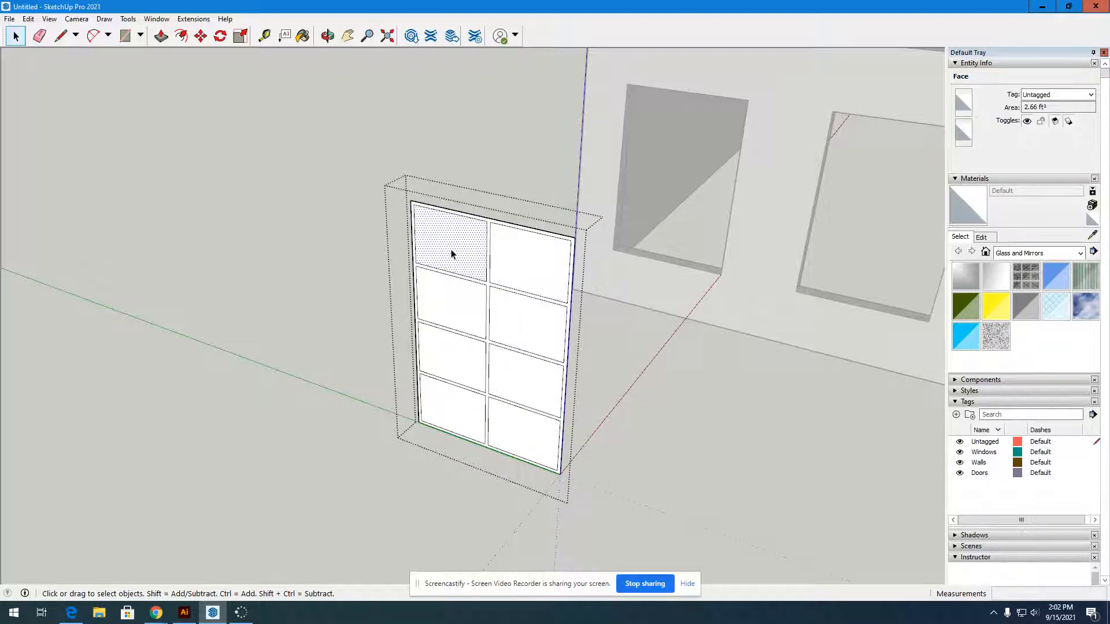
pyautogui.press('Delete')
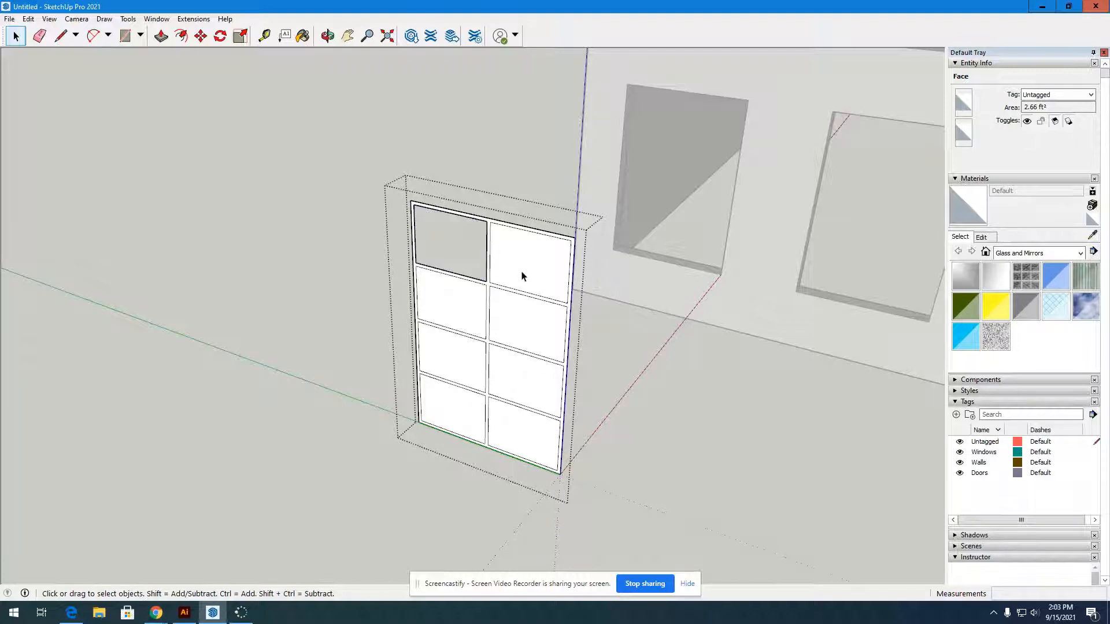
pyautogui.click(521, 277)
pyautogui.press('Delete')
pyautogui.click(506, 318)
pyautogui.press('Delete')
pyautogui.click(458, 316)
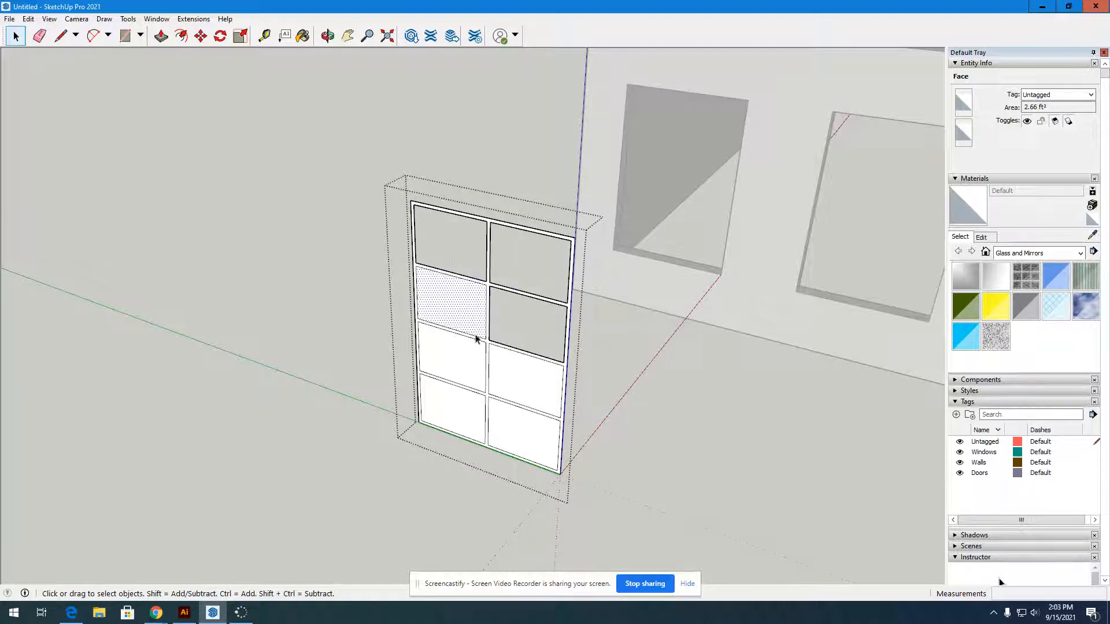
pyautogui.press('Delete')
# Delete the four pane faces in the lower two rows of the window
pyautogui.click(465, 354)
pyautogui.press('Delete')
pyautogui.click(536, 382)
pyautogui.press('Delete')
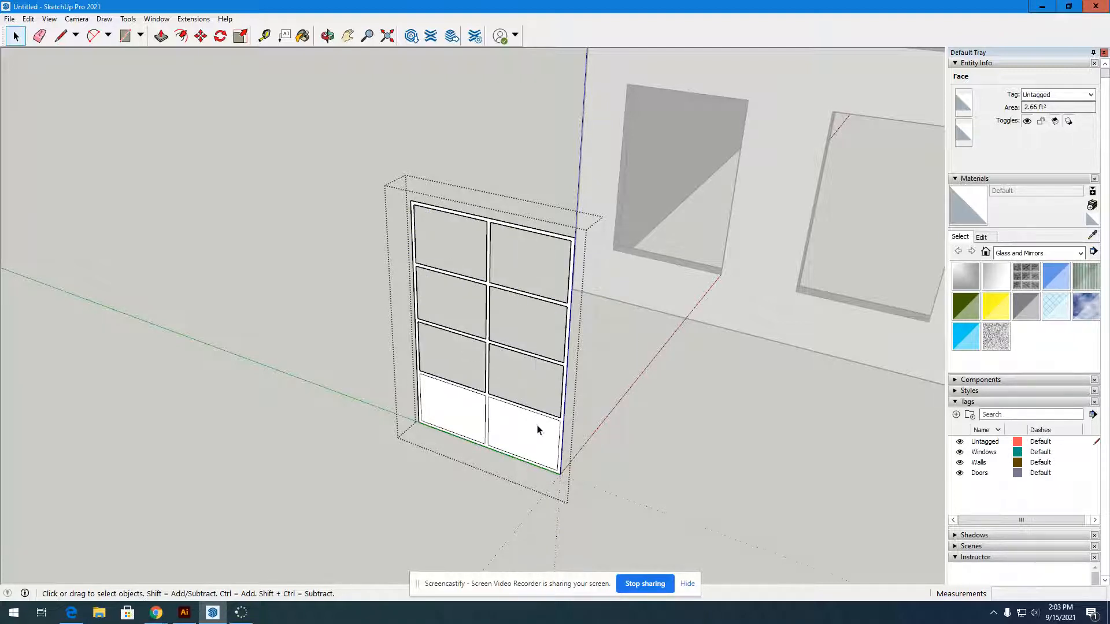
pyautogui.click(529, 434)
pyautogui.press('Delete')
pyautogui.click(457, 412)
pyautogui.press('Delete')
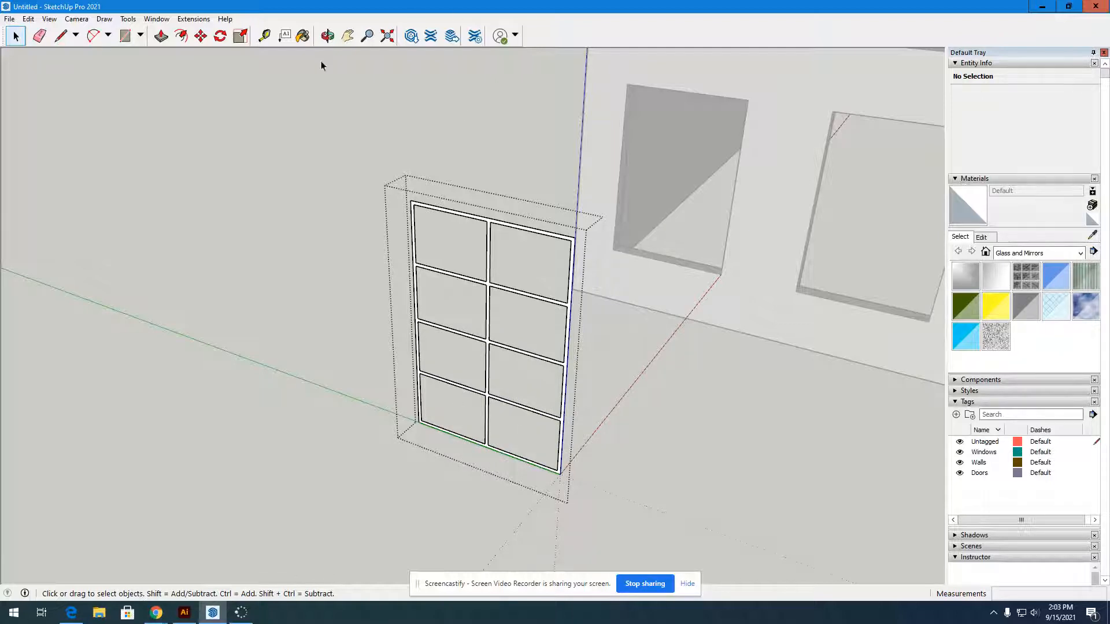
# Push/Pull the joined frame and muntin face out 3 inches from the window's other side
pyautogui.click(327, 36)
pyautogui.moveTo(474, 399); pyautogui.dragTo(2, 290)
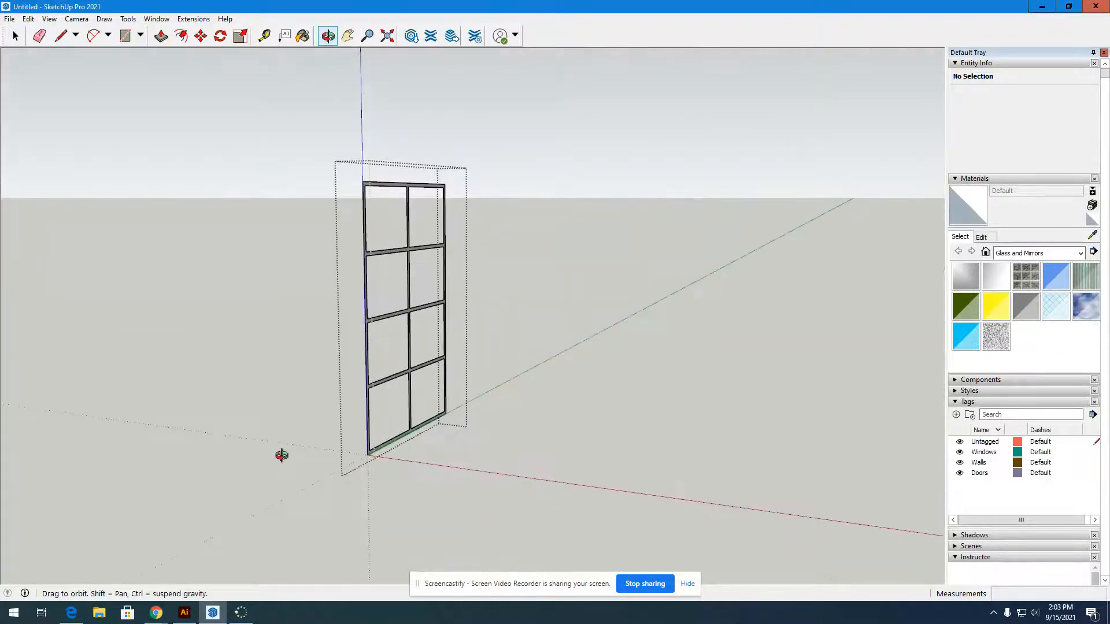
pyautogui.moveTo(282, 456); pyautogui.dragTo(385, 342)
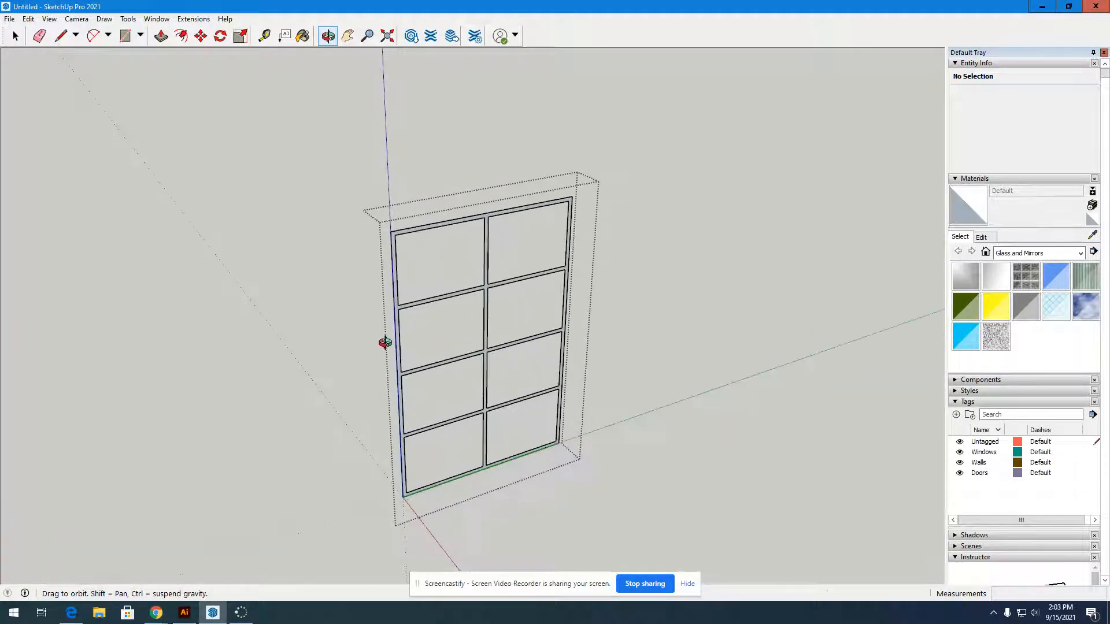
pyautogui.scroll(3, 460, 446)
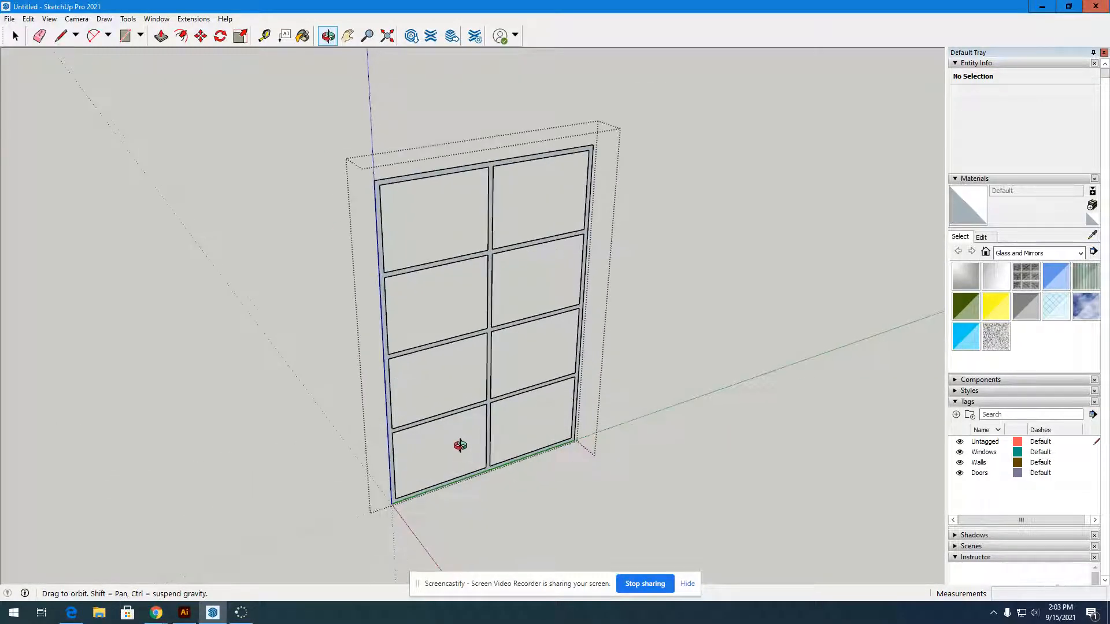
pyautogui.click(160, 35)
pyautogui.click(409, 145)
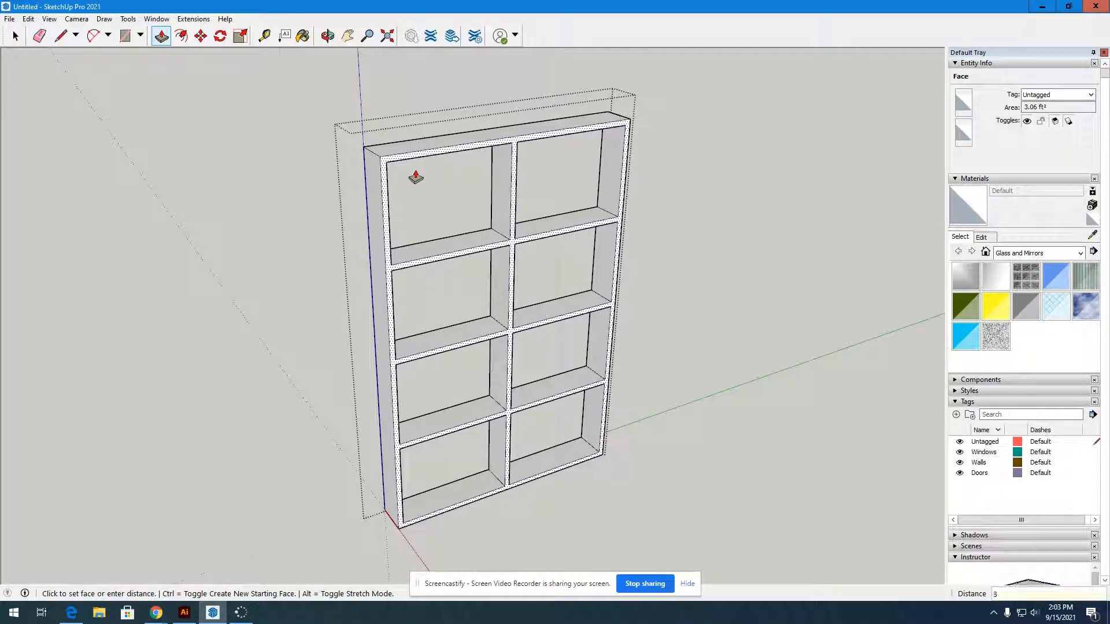
pyautogui.press('Return')
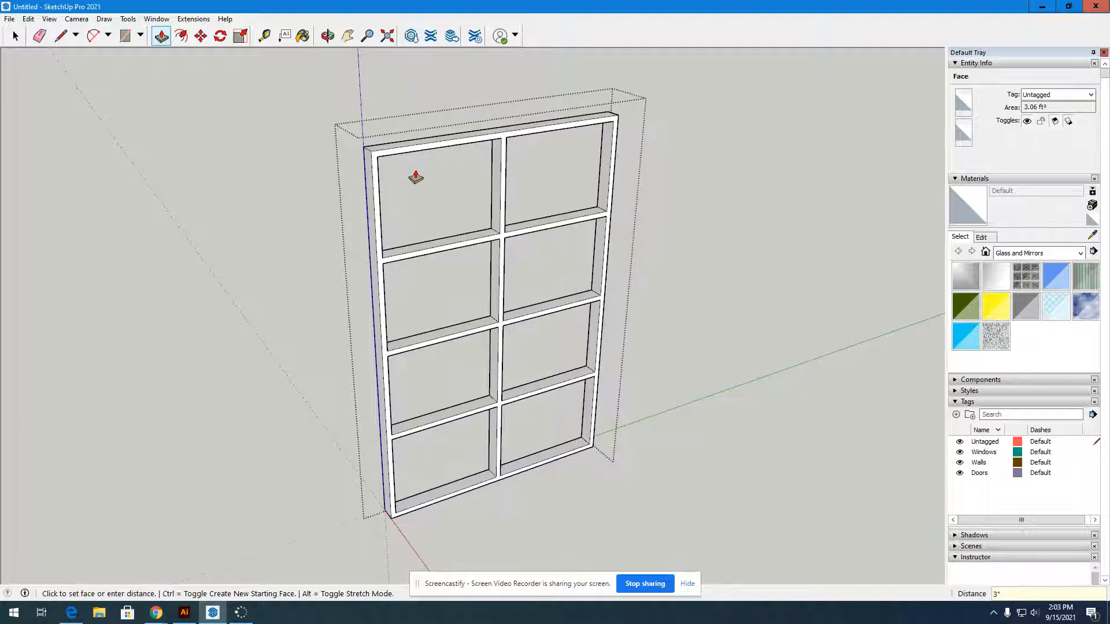
pyautogui.scroll(-2, 528, 322)
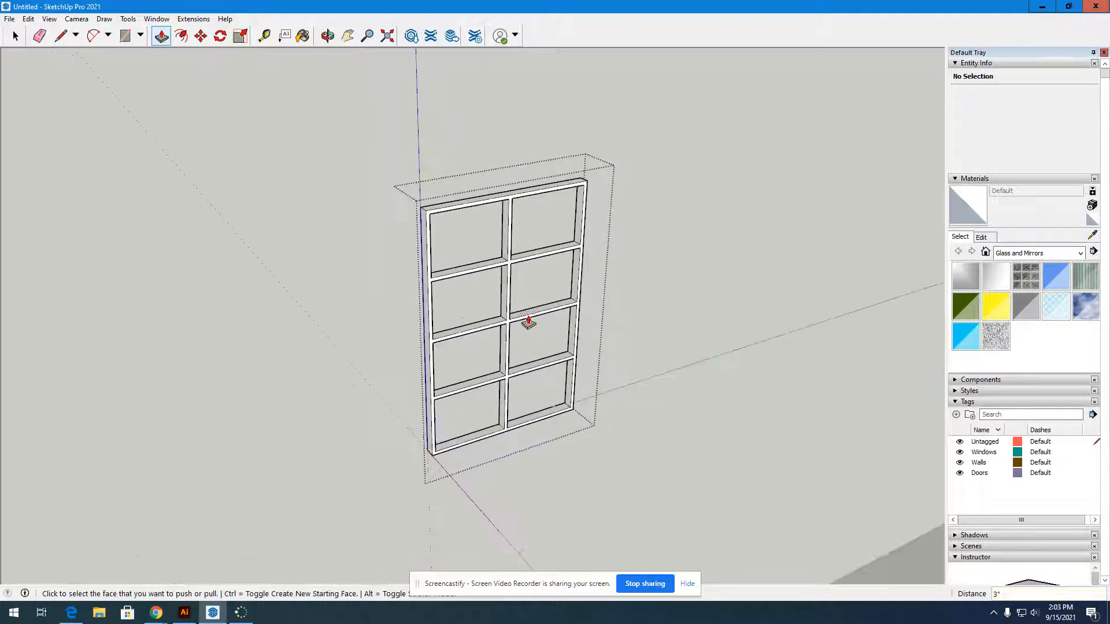
pyautogui.scroll(1, 464, 323)
# Select the entire extruded frame with its muntins and paint it dark grey with Color M07 from the Colors collection
pyautogui.click(15, 36)
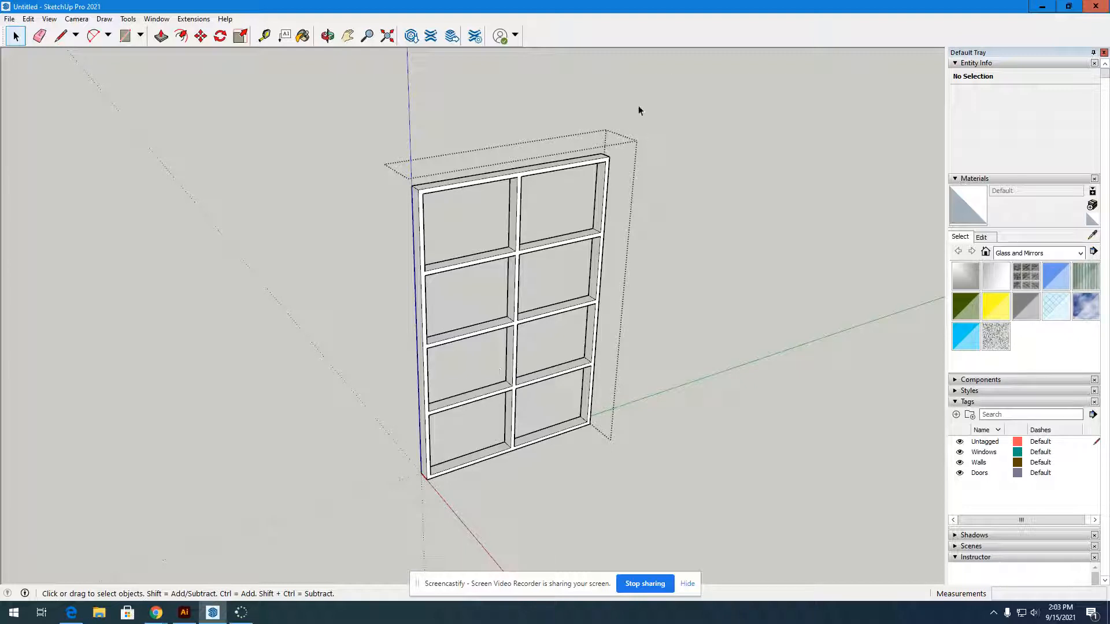
pyautogui.moveTo(638, 107); pyautogui.dragTo(560, 238)
pyautogui.moveTo(357, 511); pyautogui.dragTo(356, 502)
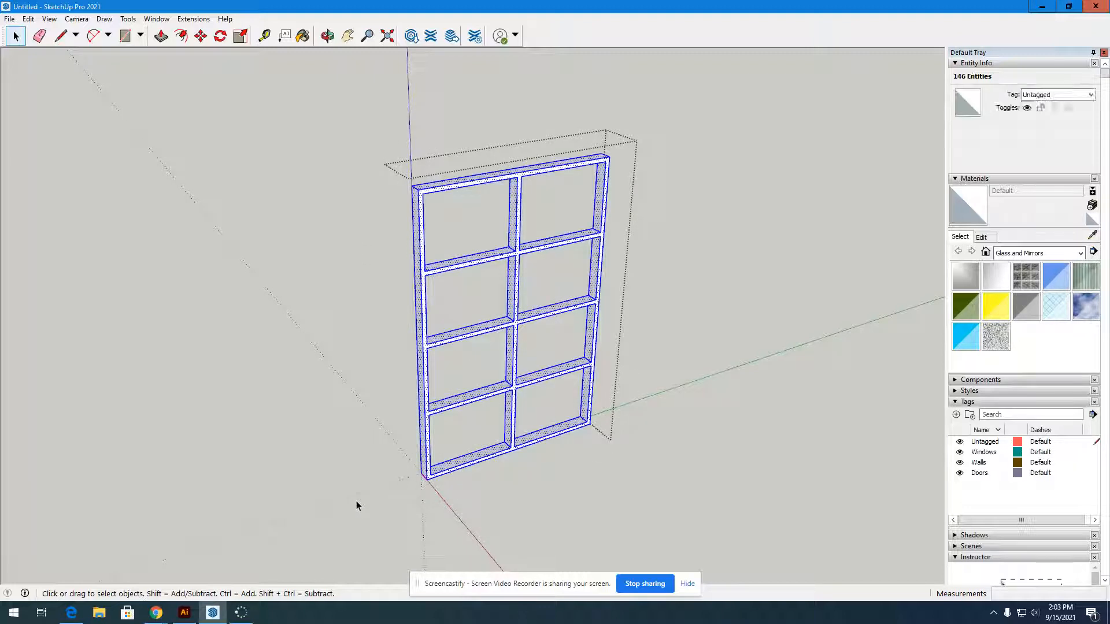
pyautogui.click(327, 36)
pyautogui.moveTo(304, 141)
pyautogui.mouseDown()
pyautogui.moveTo(462, 388)
pyautogui.moveTo(329, 349)
pyautogui.moveTo(684, 292)
pyautogui.moveTo(339, 371)
pyautogui.moveTo(160, 363)
pyautogui.moveTo(676, 275)
pyautogui.moveTo(421, 339)
pyautogui.moveTo(472, 316)
pyautogui.moveTo(508, 258)
pyautogui.mouseUp()
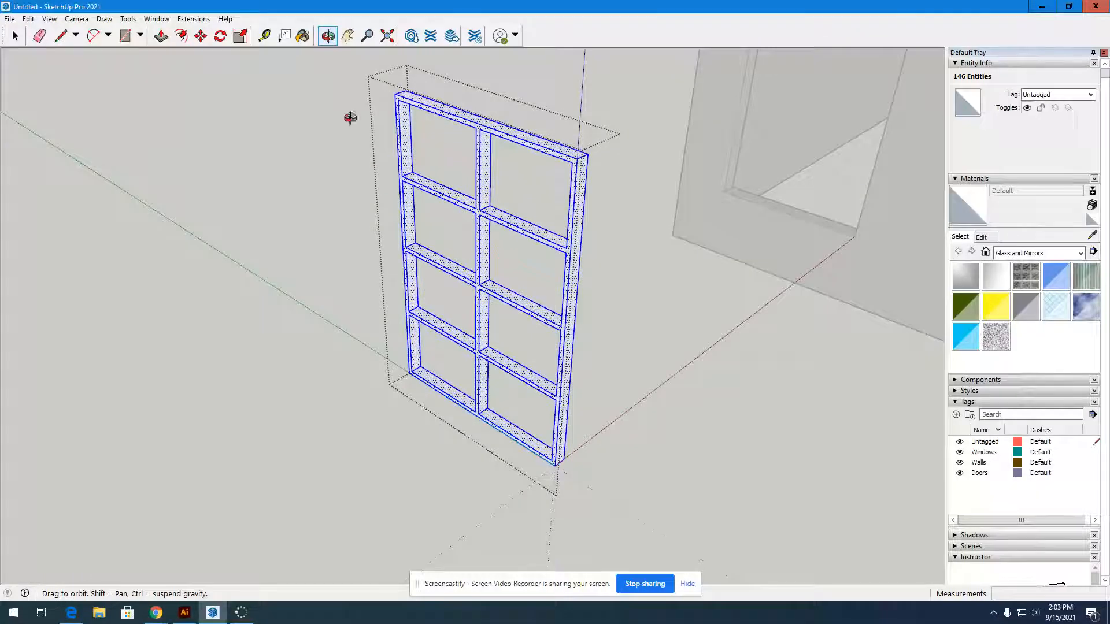
pyautogui.click(307, 41)
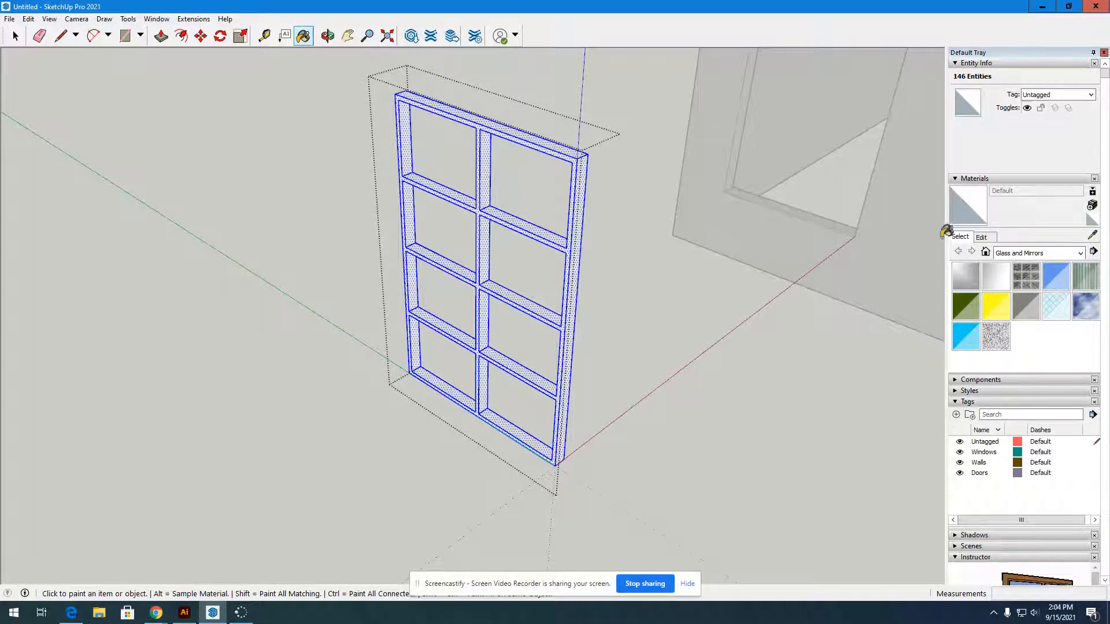
pyautogui.click(1080, 254)
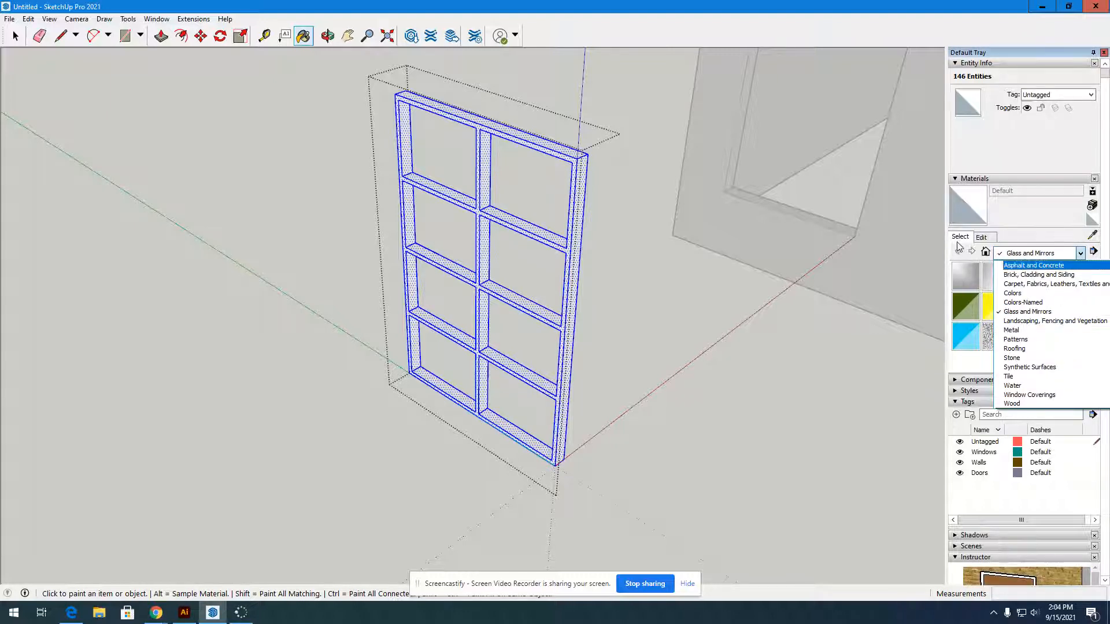
pyautogui.click(1081, 253)
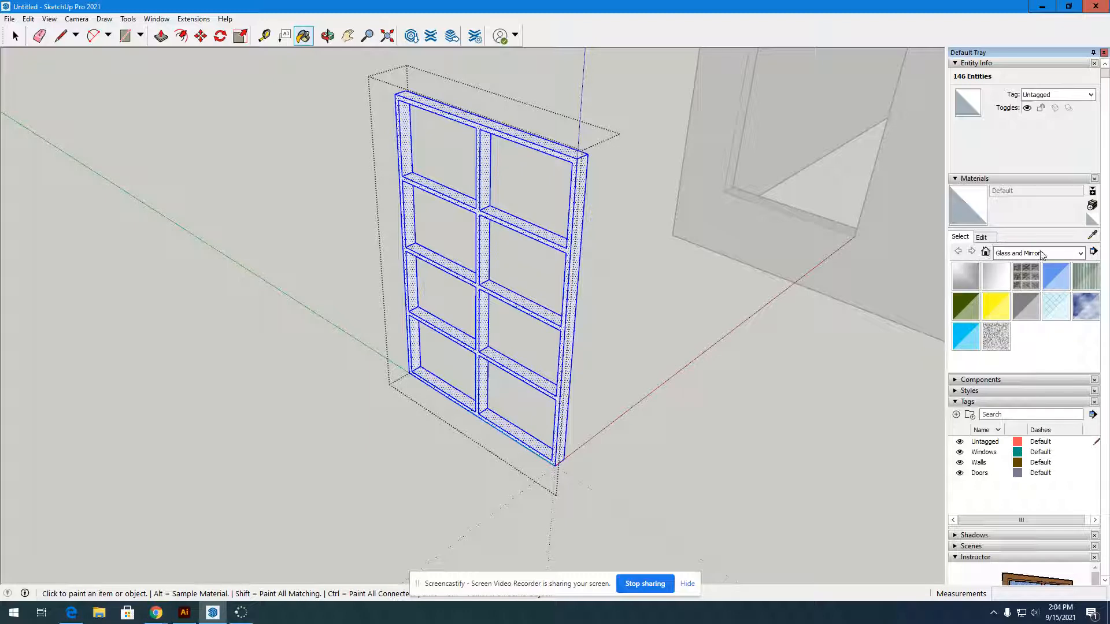
pyautogui.click(1078, 255)
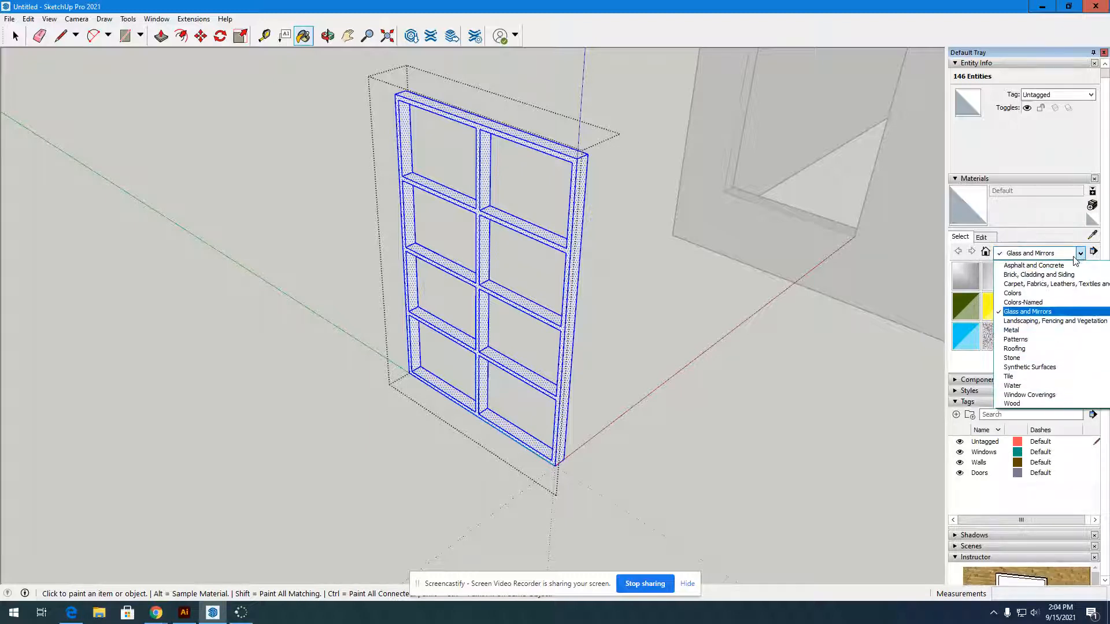
pyautogui.click(1028, 293)
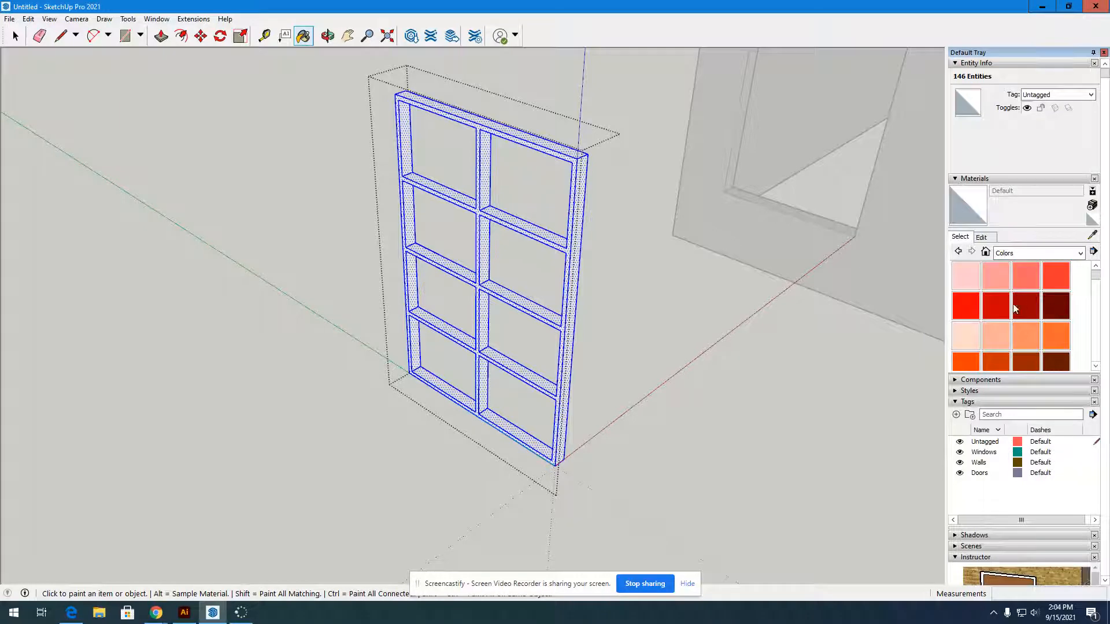
pyautogui.scroll(-10, 992, 318)
pyautogui.scroll(2, 994, 322)
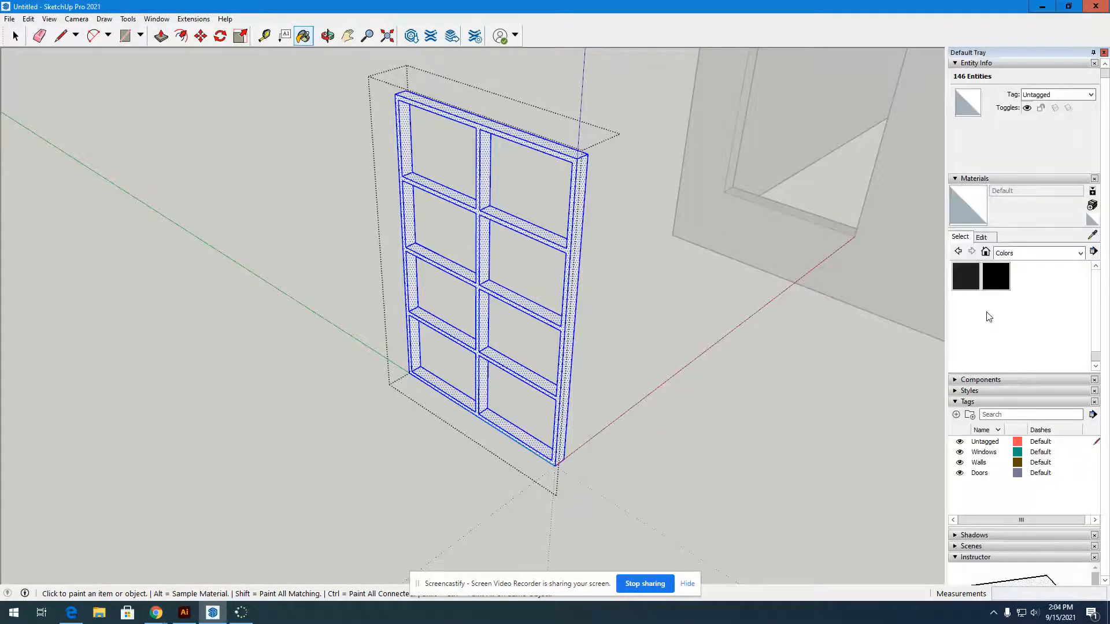
pyautogui.scroll(2, 1021, 329)
pyautogui.scroll(-2, 1031, 339)
pyautogui.scroll(2, 1021, 328)
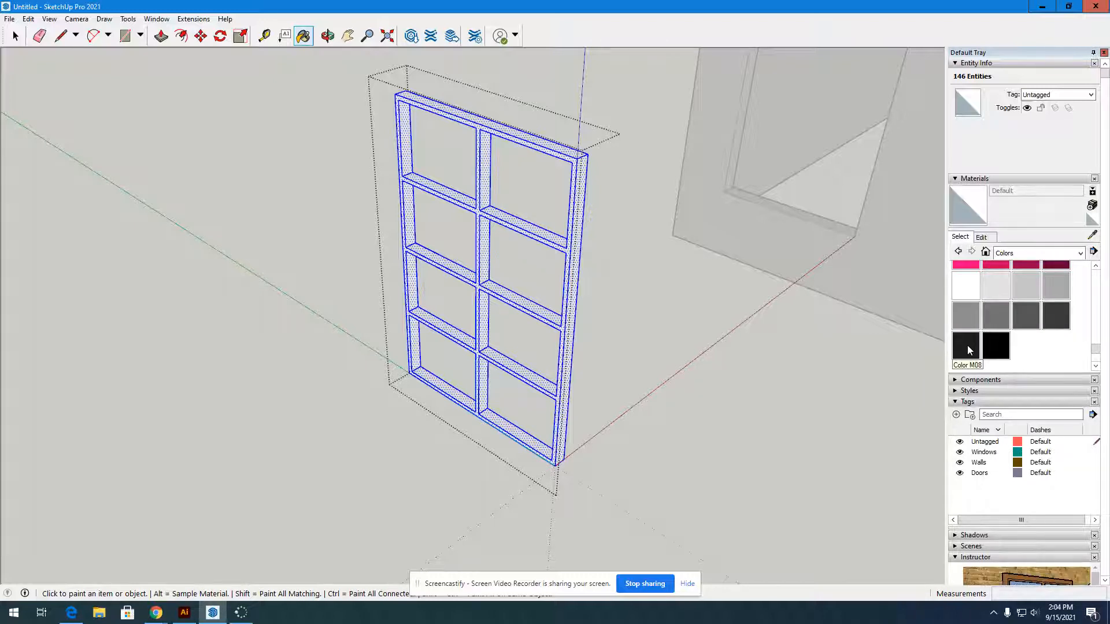
pyautogui.click(1059, 325)
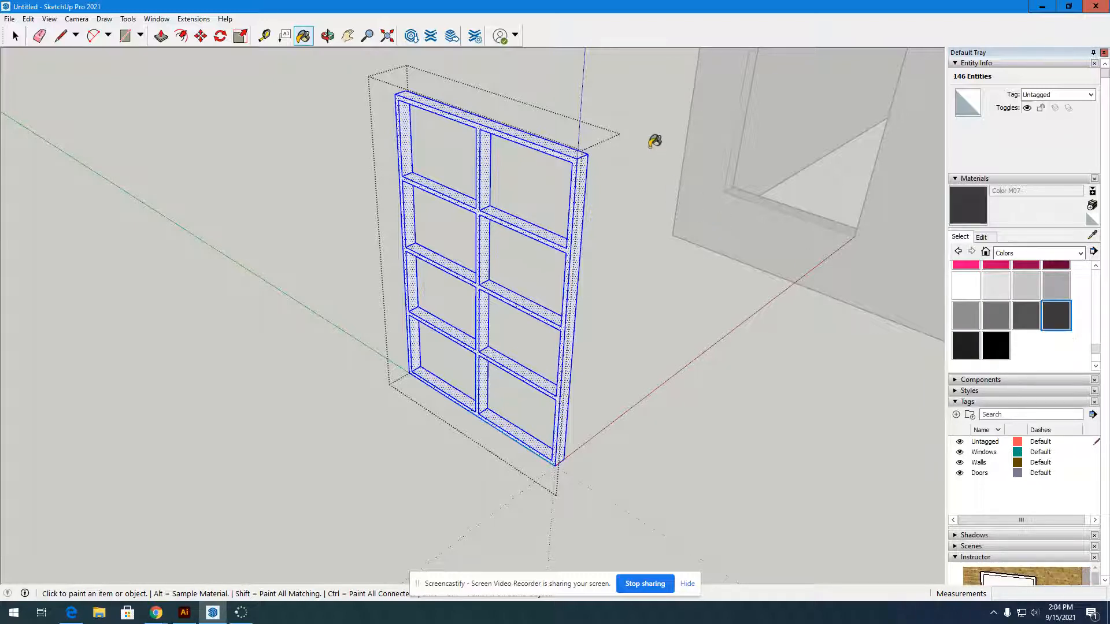
pyautogui.click(540, 139)
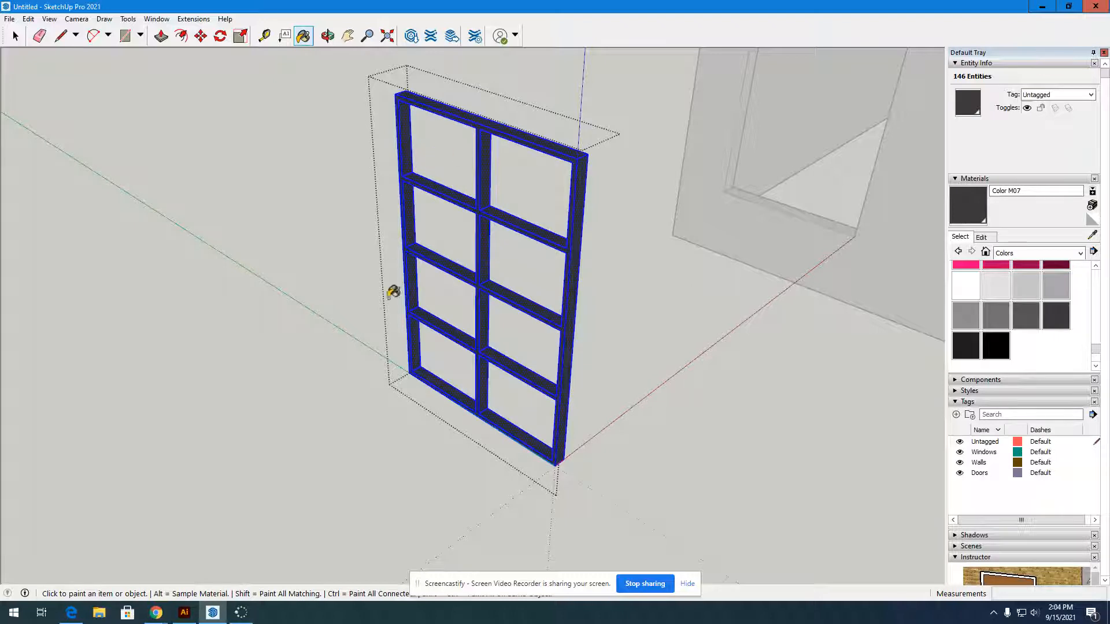
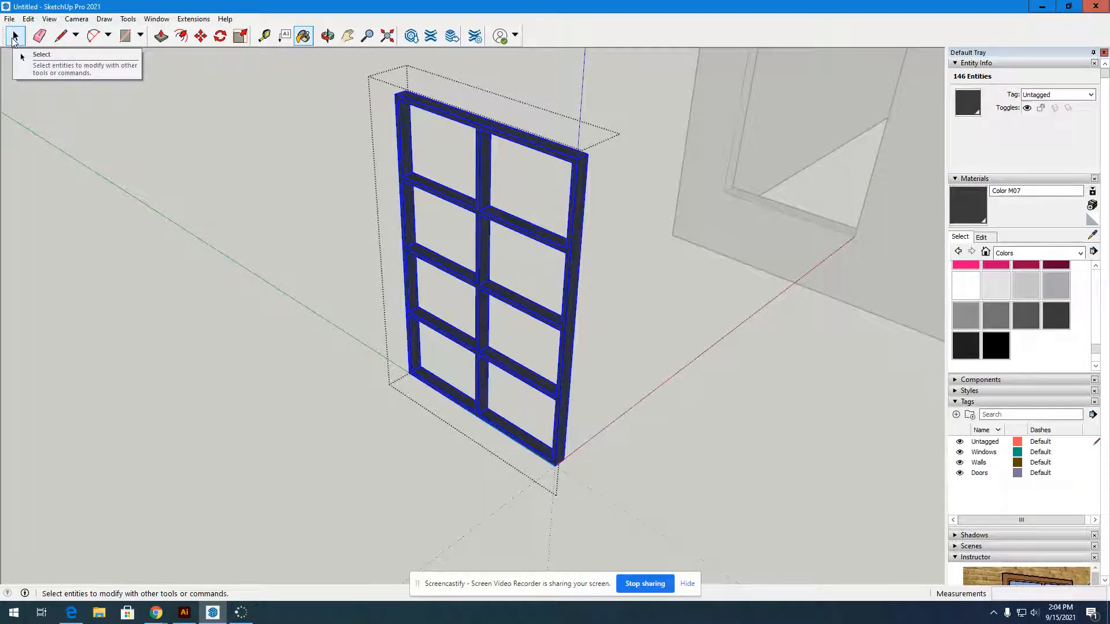
# Close the window group and examine the painted frame up close and beside the wall openings
pyautogui.click(15, 37)
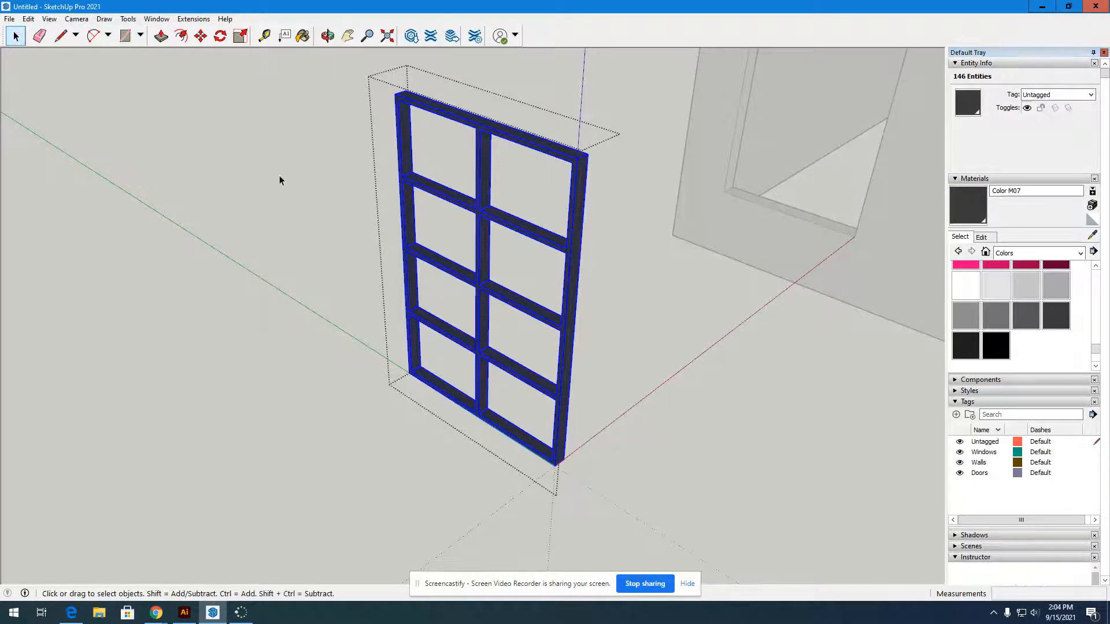
pyautogui.click(337, 186)
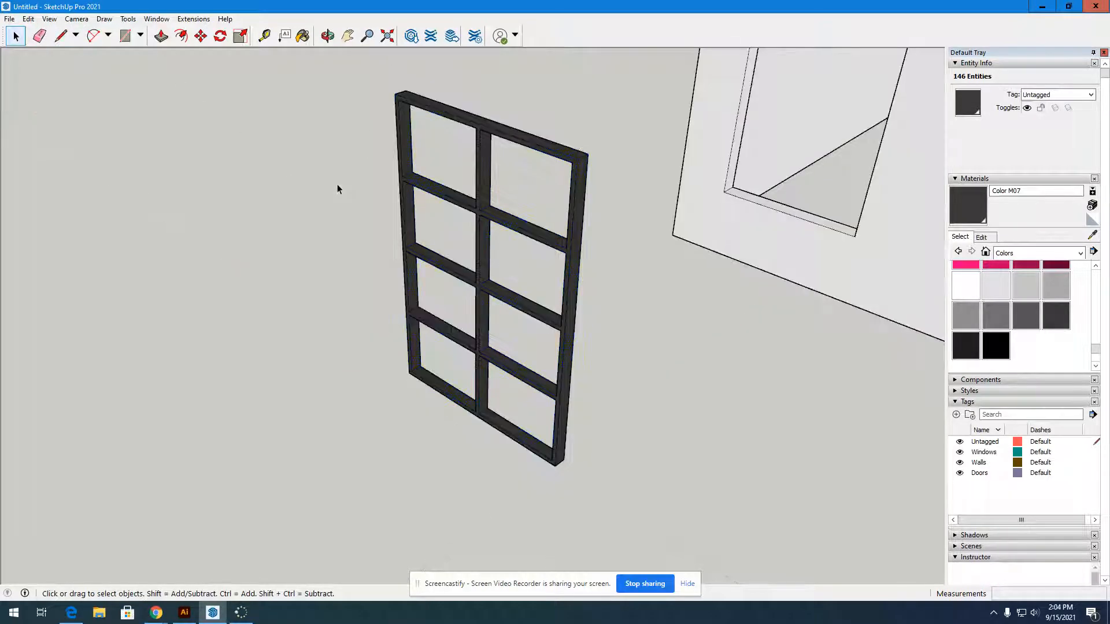
pyautogui.scroll(5, 553, 255)
pyautogui.scroll(-6, 553, 258)
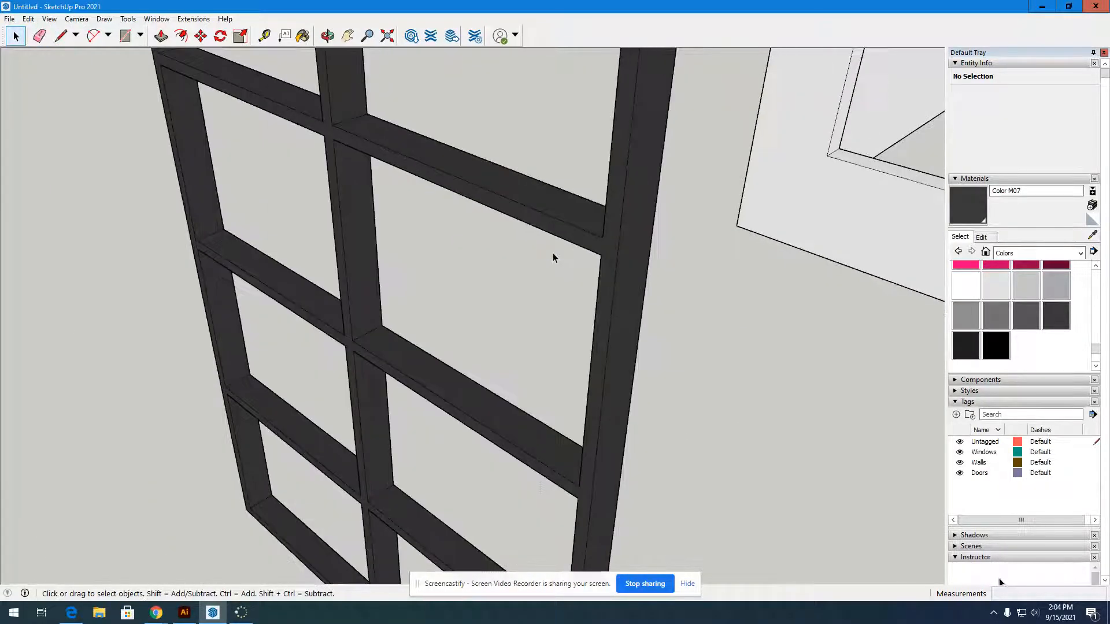
pyautogui.scroll(-1, 540, 251)
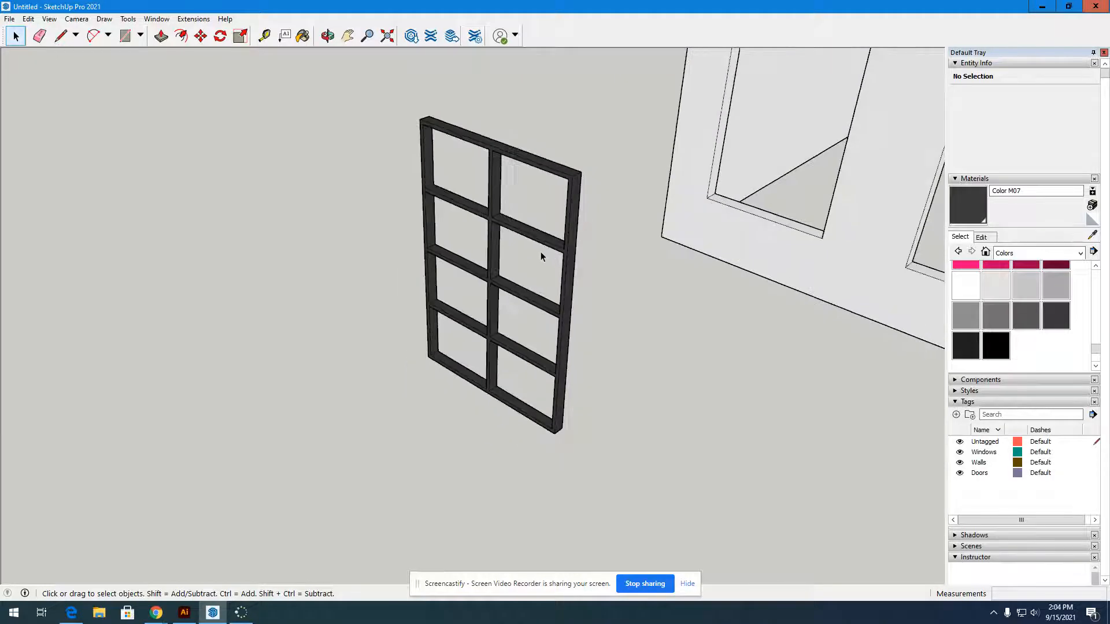
pyautogui.scroll(2, 537, 251)
pyautogui.scroll(-3, 529, 252)
pyautogui.scroll(-3, 369, 337)
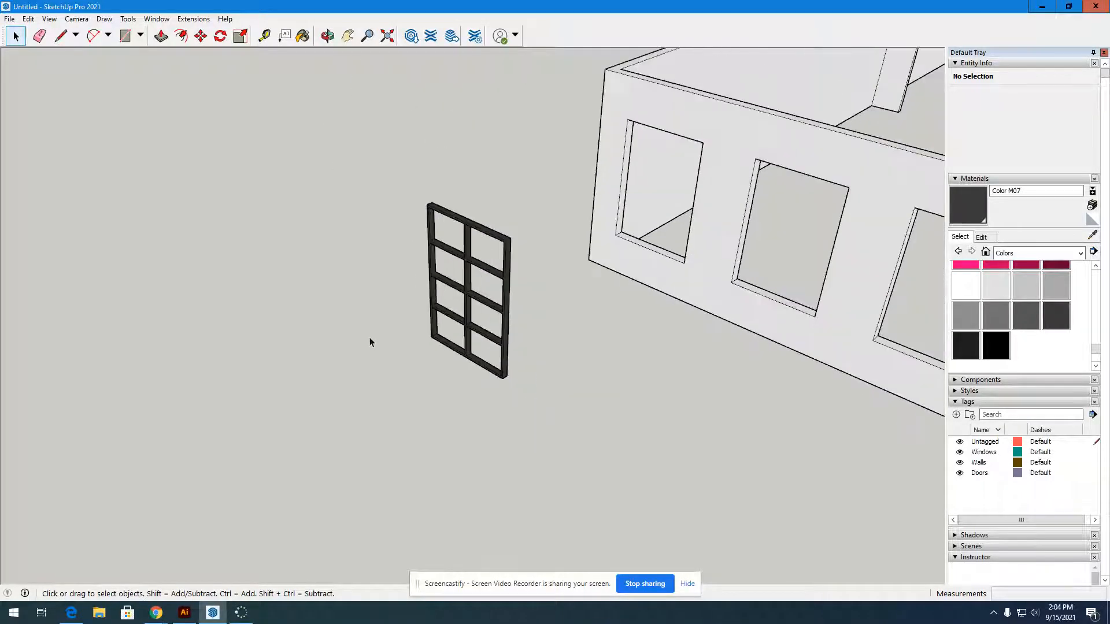
# Open the window frame group for editing again
pyautogui.scroll(3, 368, 337)
pyautogui.scroll(5, 523, 249)
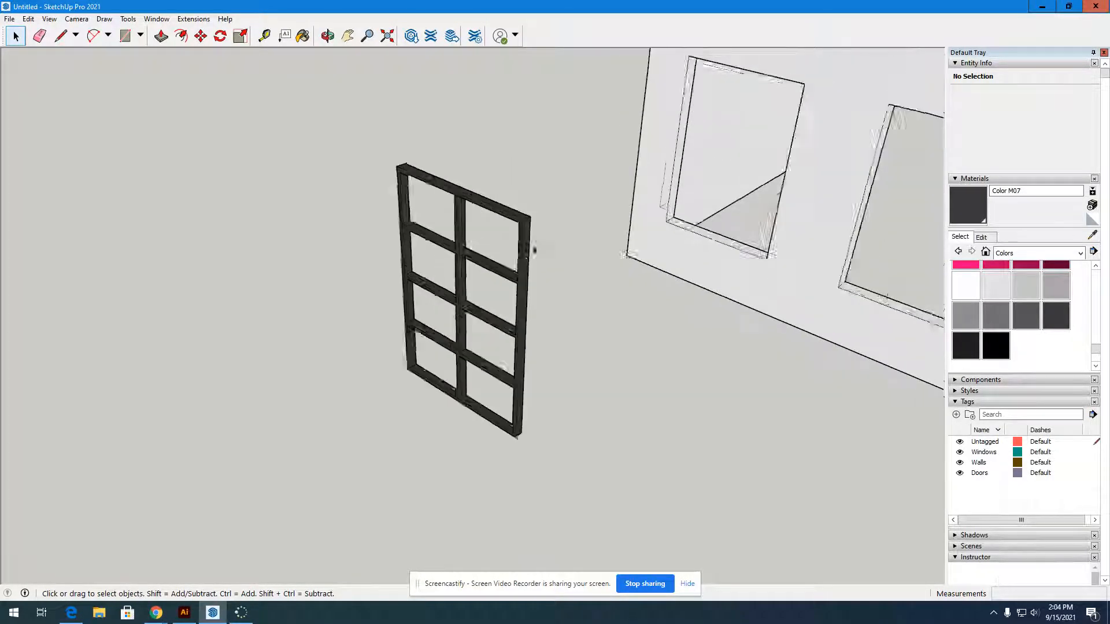
pyautogui.click(522, 250)
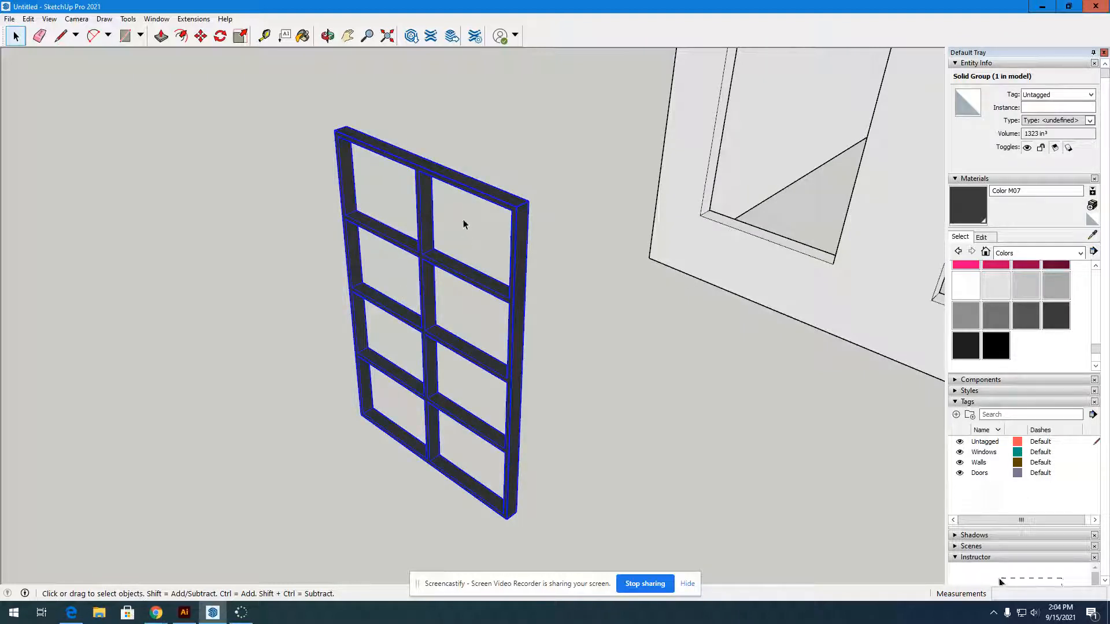
pyautogui.doubleClick(518, 214)
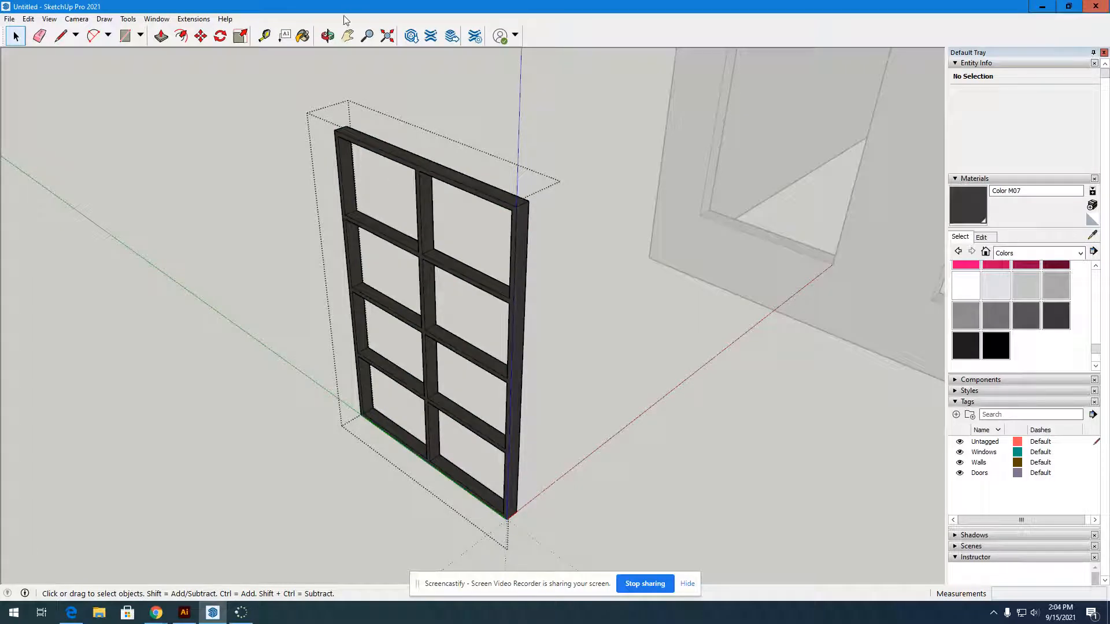
# Draw a 1' 5" by 1' 10 1/2" rectangle filling one top corner opening, between the frame-depth midpoints of opposite corners
pyautogui.click(327, 36)
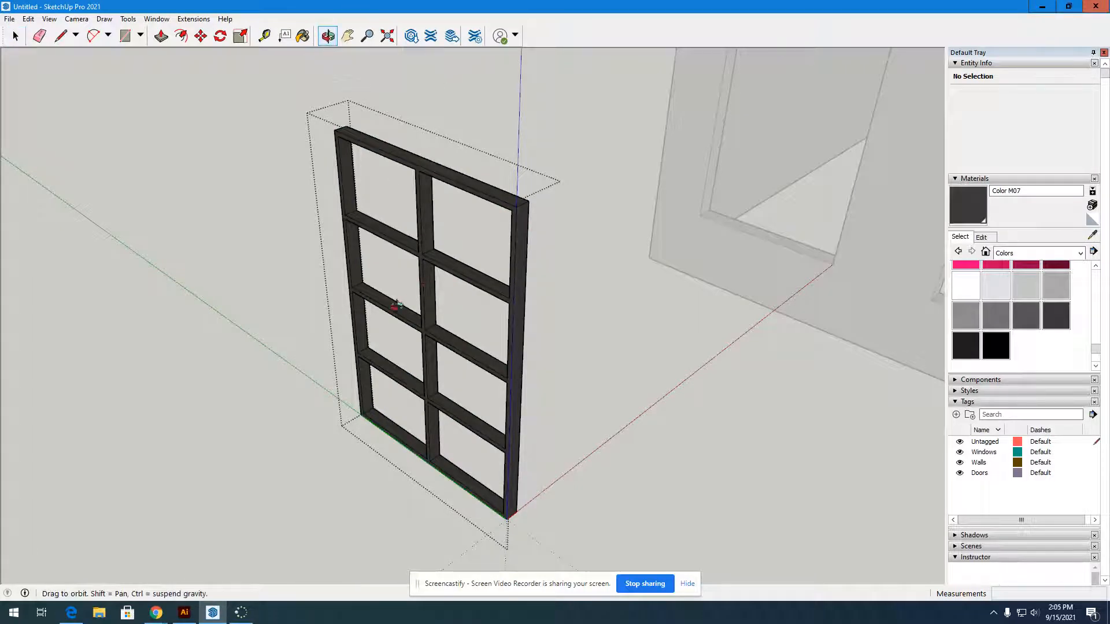
pyautogui.moveTo(352, 127); pyautogui.dragTo(218, 255)
pyautogui.scroll(6, 318, 119)
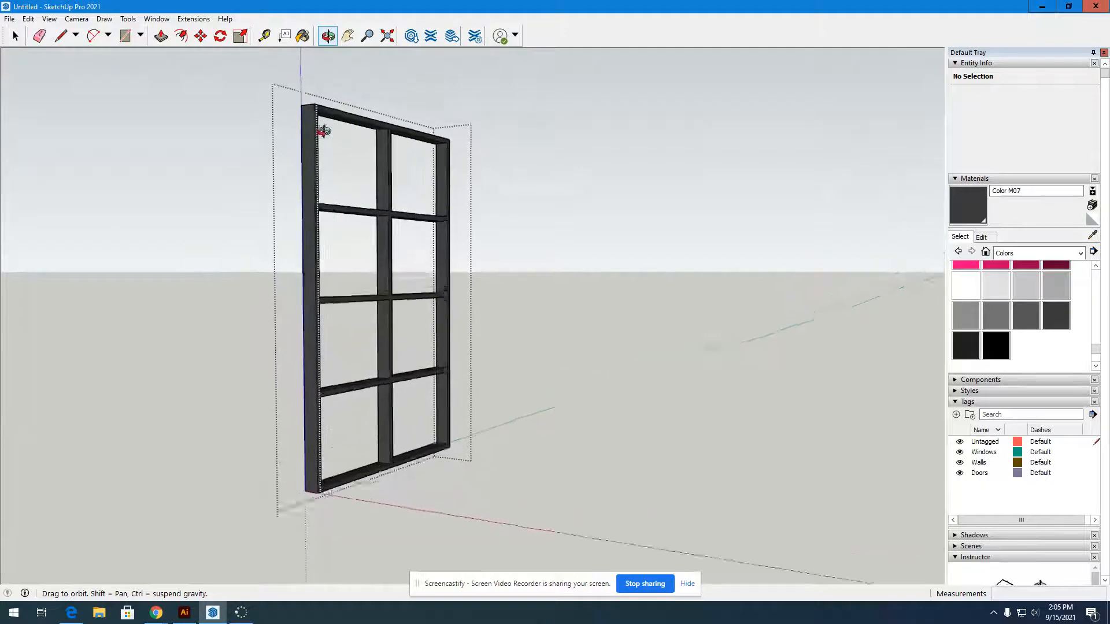
pyautogui.scroll(2, 374, 133)
pyautogui.moveTo(411, 163); pyautogui.dragTo(265, 94)
pyautogui.scroll(2, 146, 165)
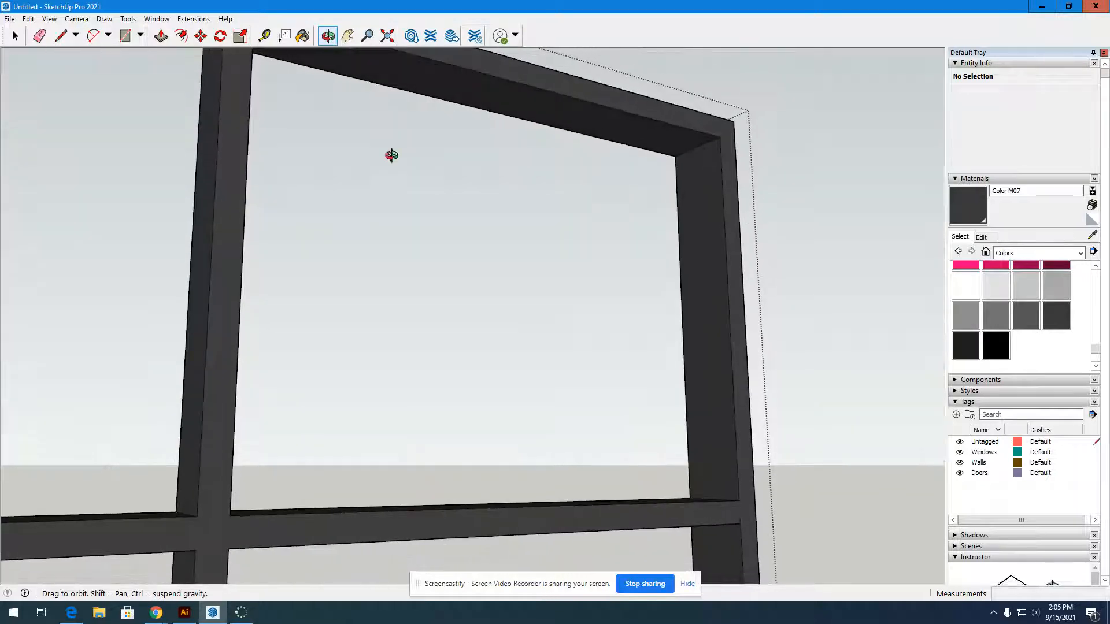
pyautogui.moveTo(391, 156); pyautogui.dragTo(475, 167)
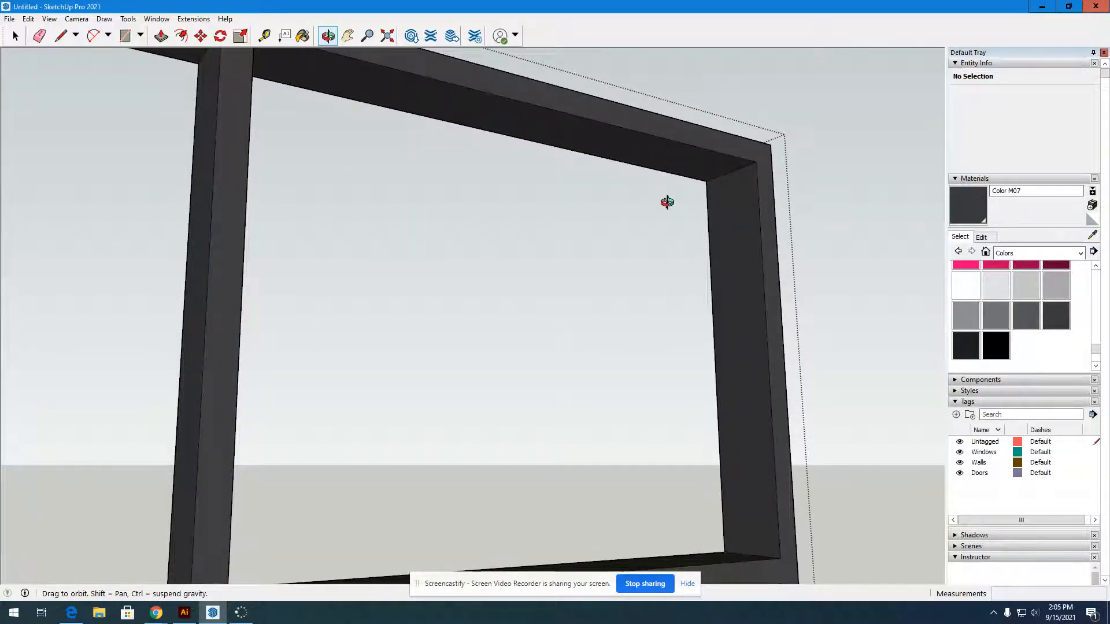
pyautogui.click(126, 38)
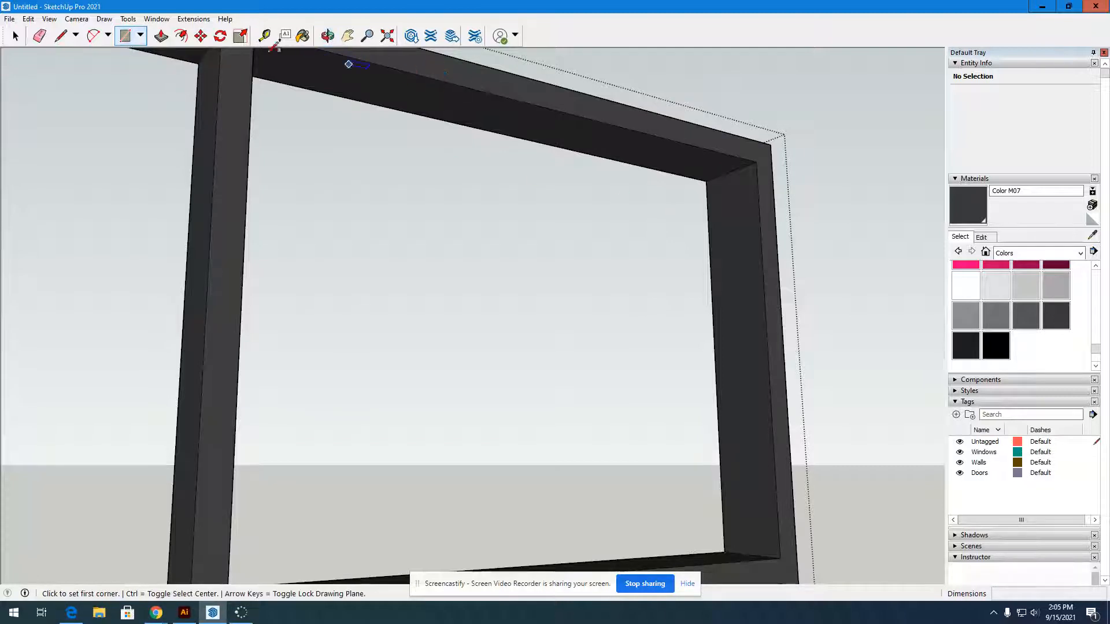
pyautogui.click(731, 171)
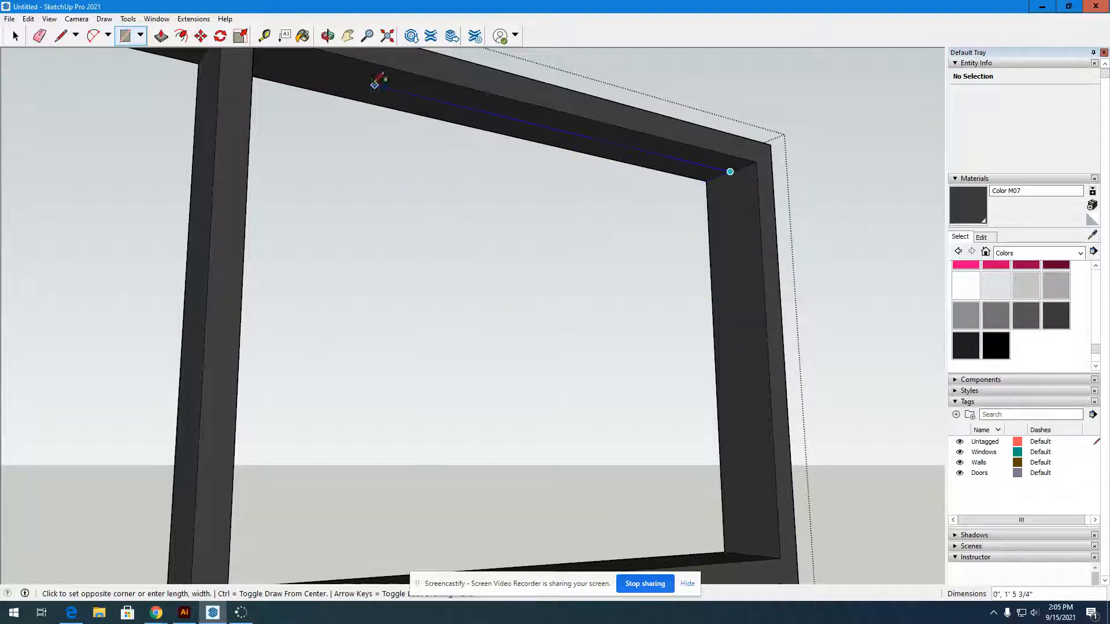
pyautogui.click(328, 35)
pyautogui.moveTo(541, 141); pyautogui.dragTo(403, 333)
pyautogui.scroll(4, 403, 334)
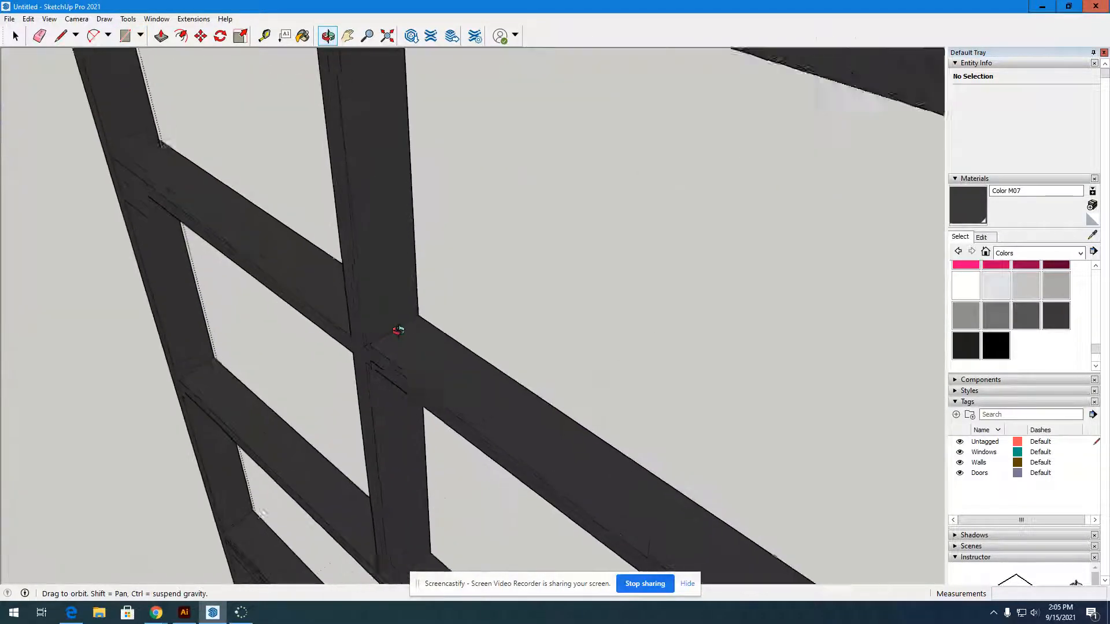
pyautogui.scroll(1, 350, 340)
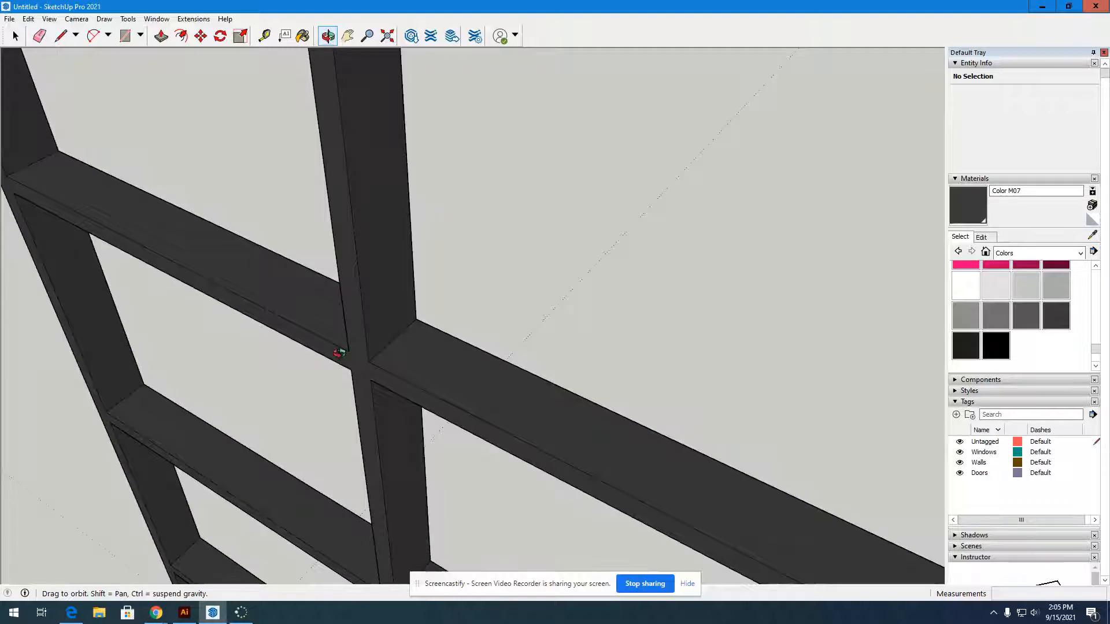
pyautogui.click(129, 44)
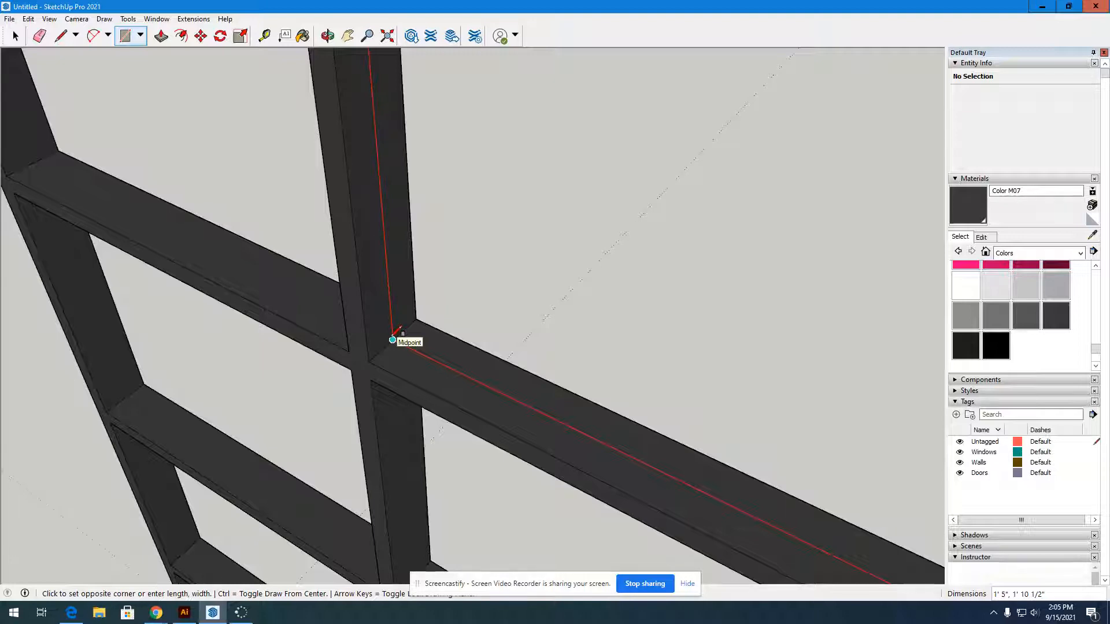
pyautogui.scroll(-8, 382, 338)
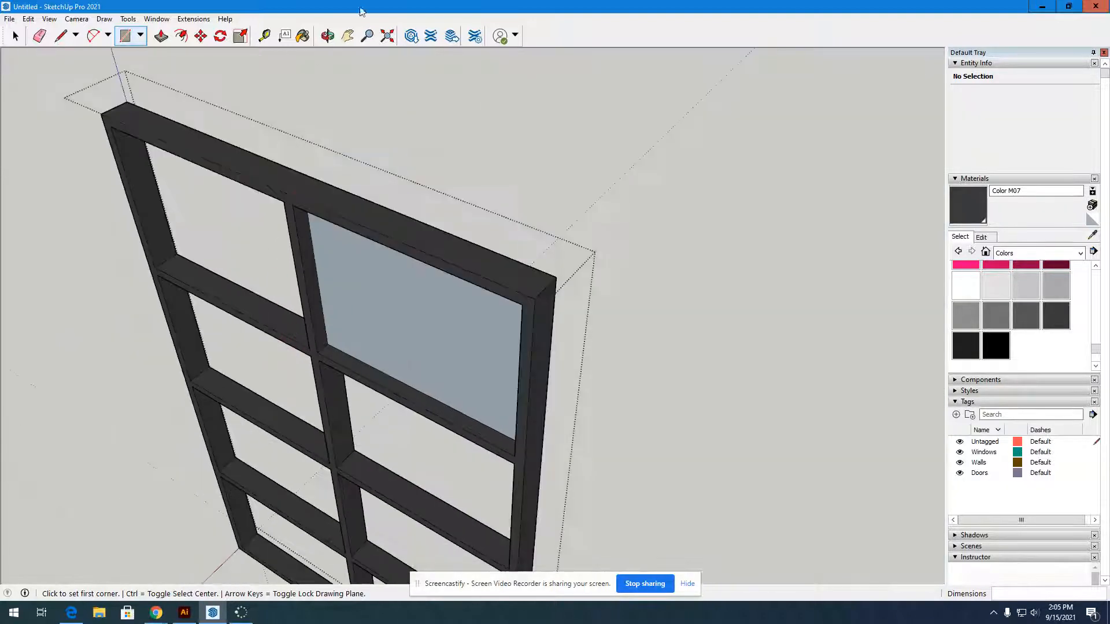
# Select the new pane face with its edges, examine it from both sides of the frame, and close the window group
pyautogui.click(328, 36)
pyautogui.moveTo(466, 317); pyautogui.dragTo(783, 312)
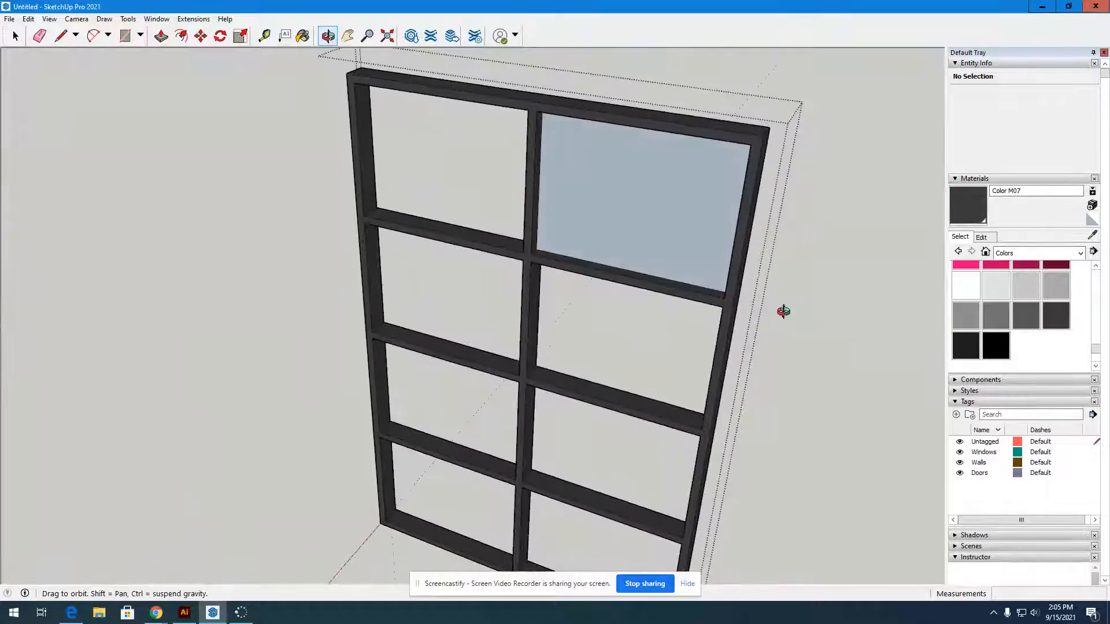
pyautogui.moveTo(574, 252); pyautogui.dragTo(218, 75)
pyautogui.press('space')
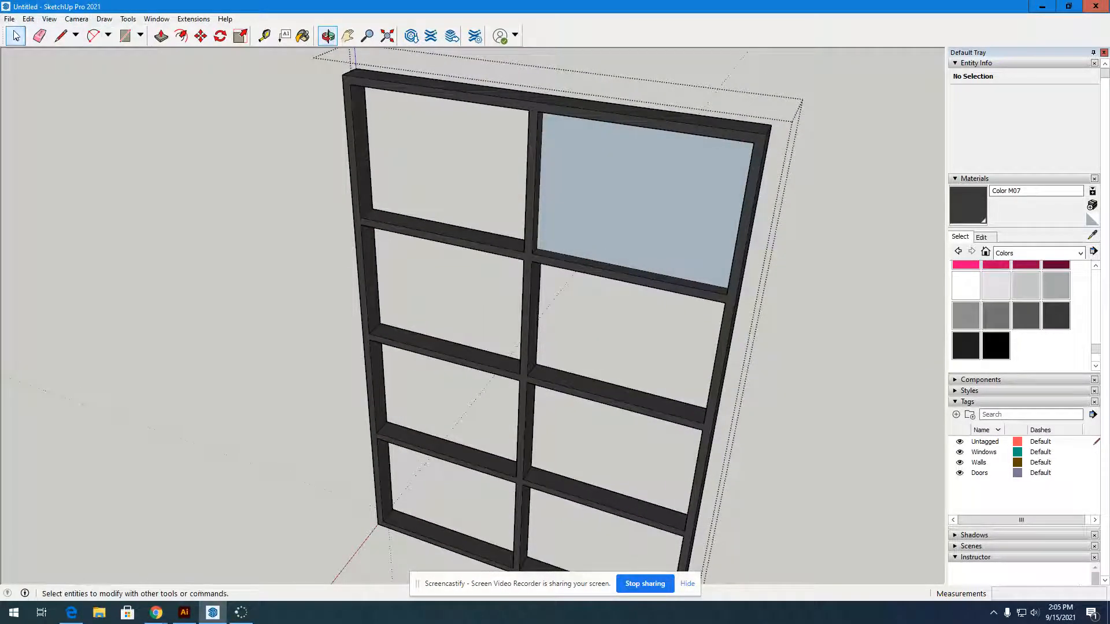
pyautogui.click(599, 167)
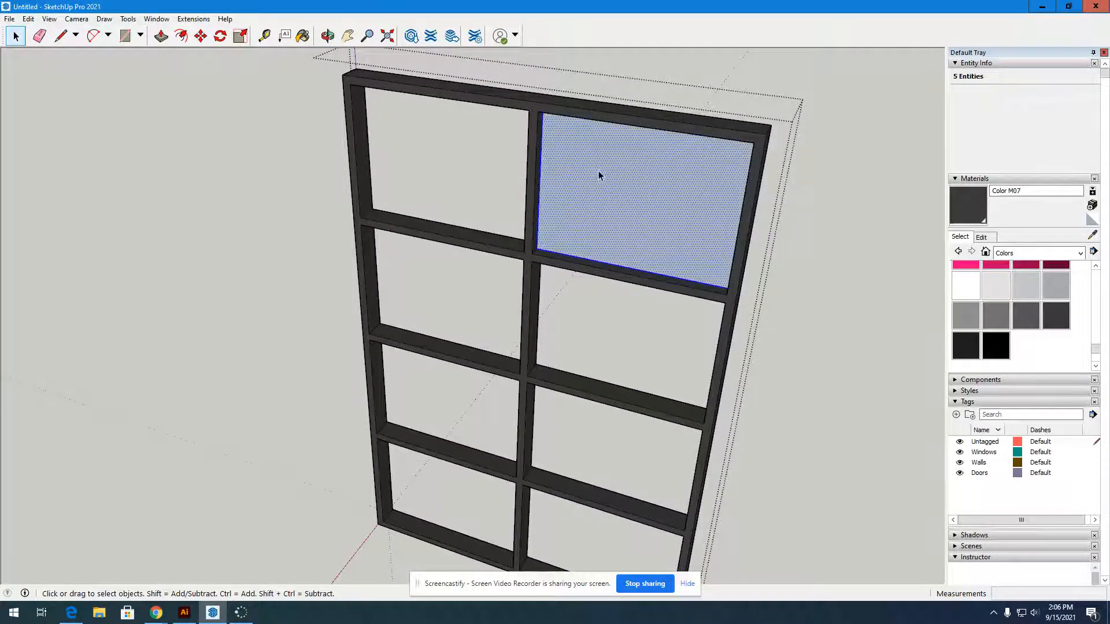
pyautogui.click(327, 36)
pyautogui.moveTo(862, 267); pyautogui.dragTo(126, 161)
pyautogui.scroll(3, 239, 195)
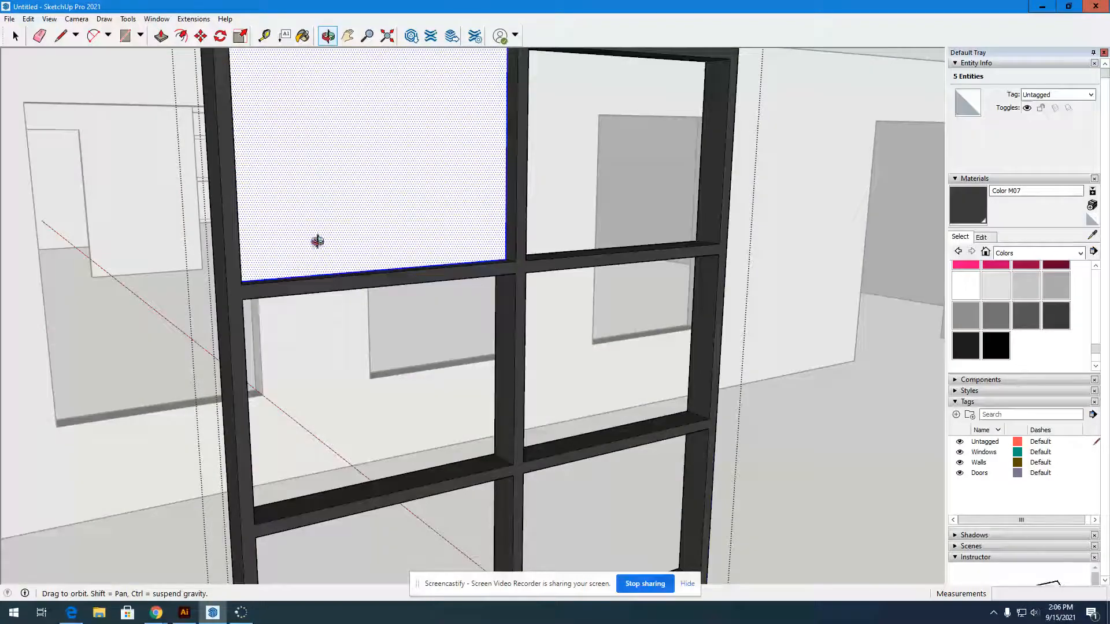
pyautogui.moveTo(460, 61); pyautogui.dragTo(260, 179)
pyautogui.click(15, 36)
pyautogui.click(176, 224)
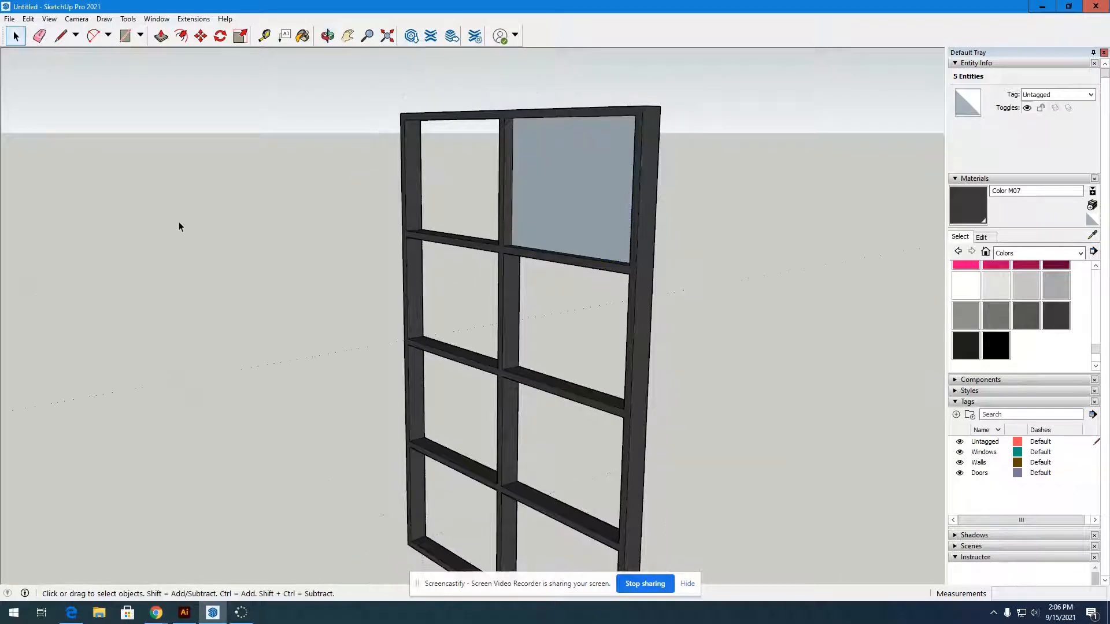
# Reopen the window group and select the top corner pane face together with its bounding edges
pyautogui.scroll(4, 544, 159)
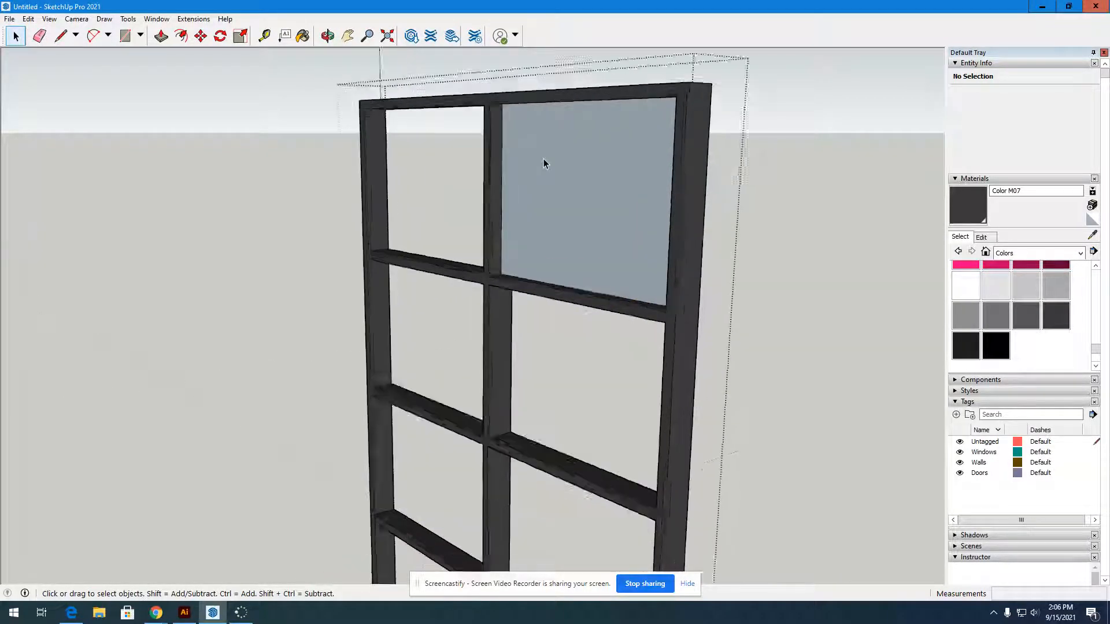
pyautogui.doubleClick(536, 162)
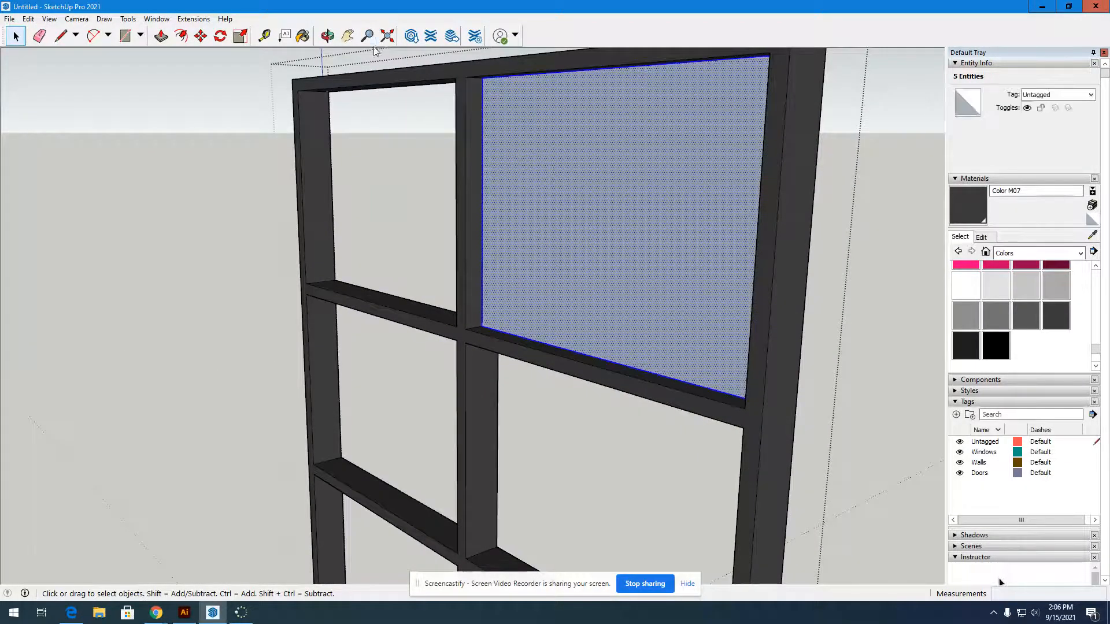
pyautogui.click(328, 36)
pyautogui.moveTo(786, 275); pyautogui.dragTo(318, 285)
pyautogui.scroll(-5, 422, 250)
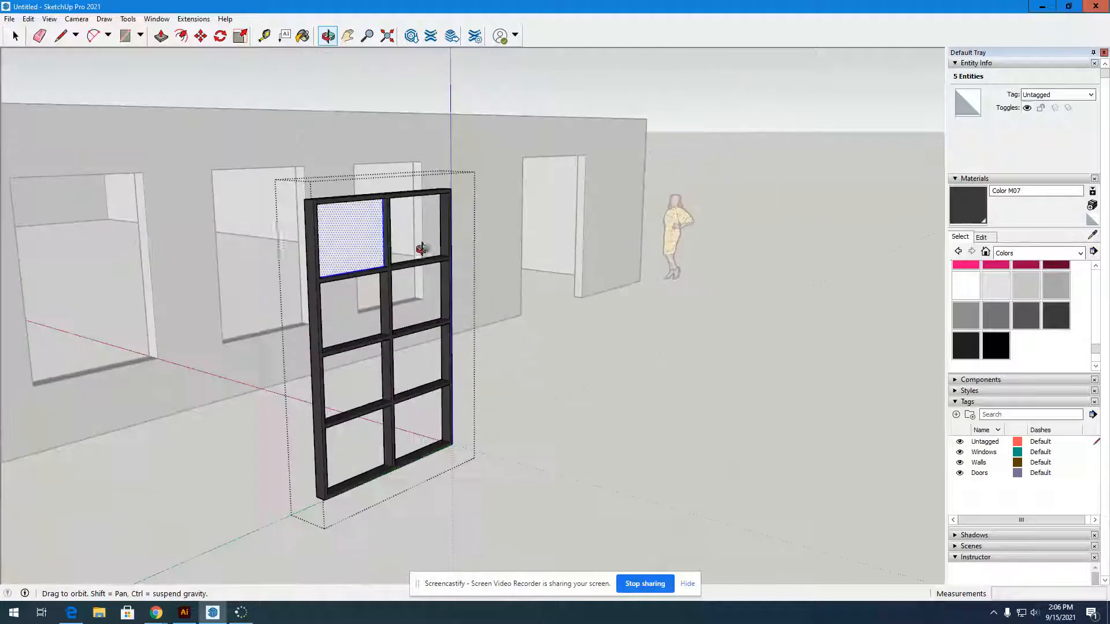
pyautogui.scroll(6, 280, 243)
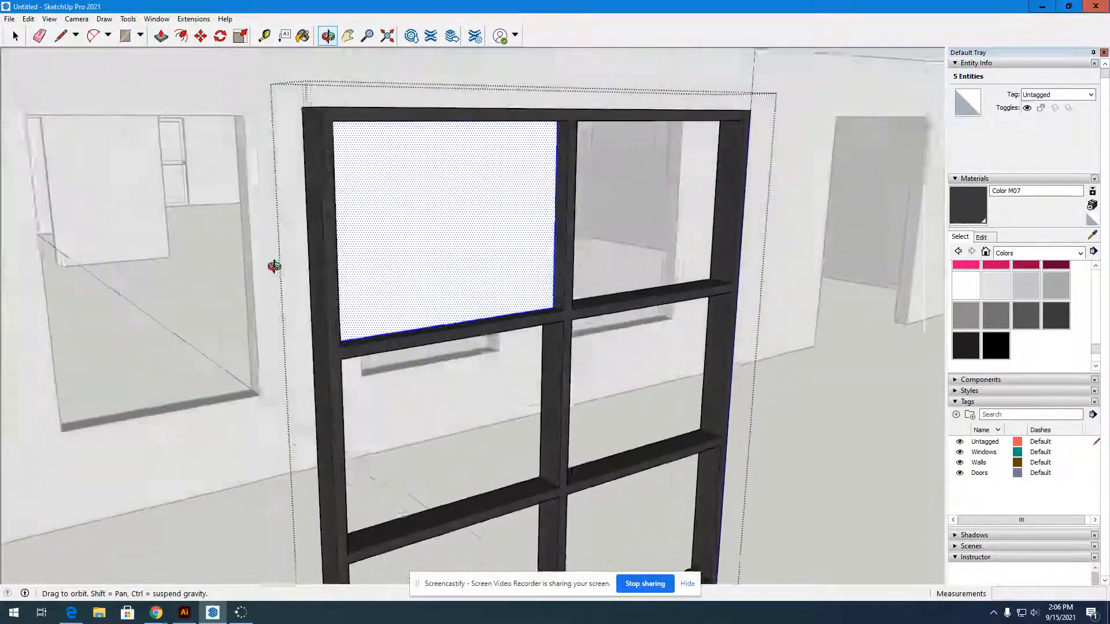
# Paint the selected pane with Translucent Glass Gray from the Glass and Mirrors collection
pyautogui.click(303, 36)
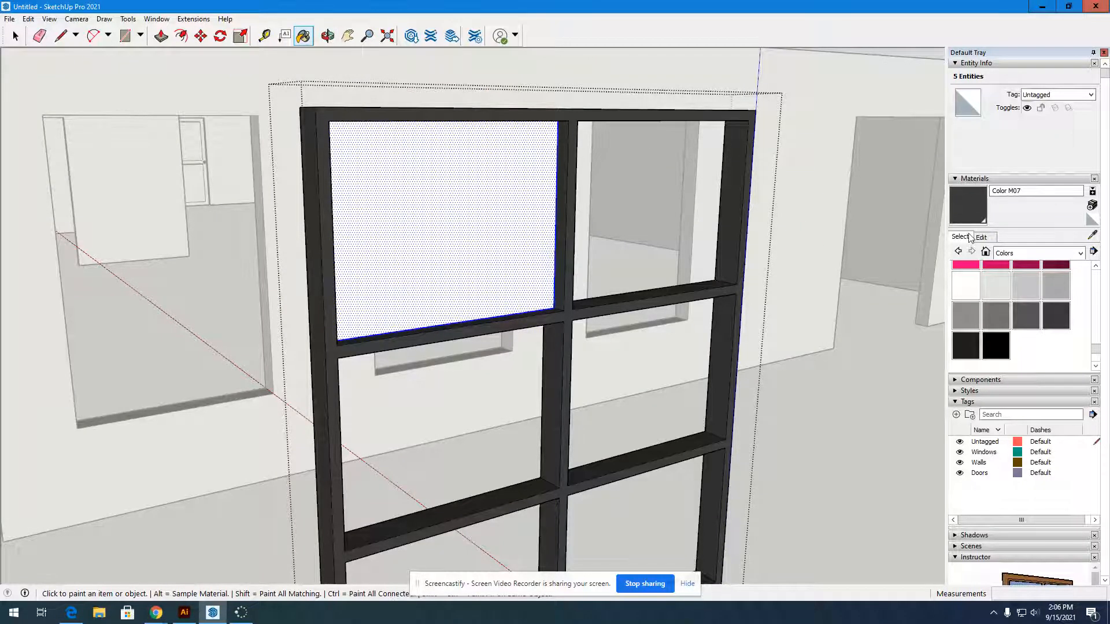
pyautogui.click(1026, 255)
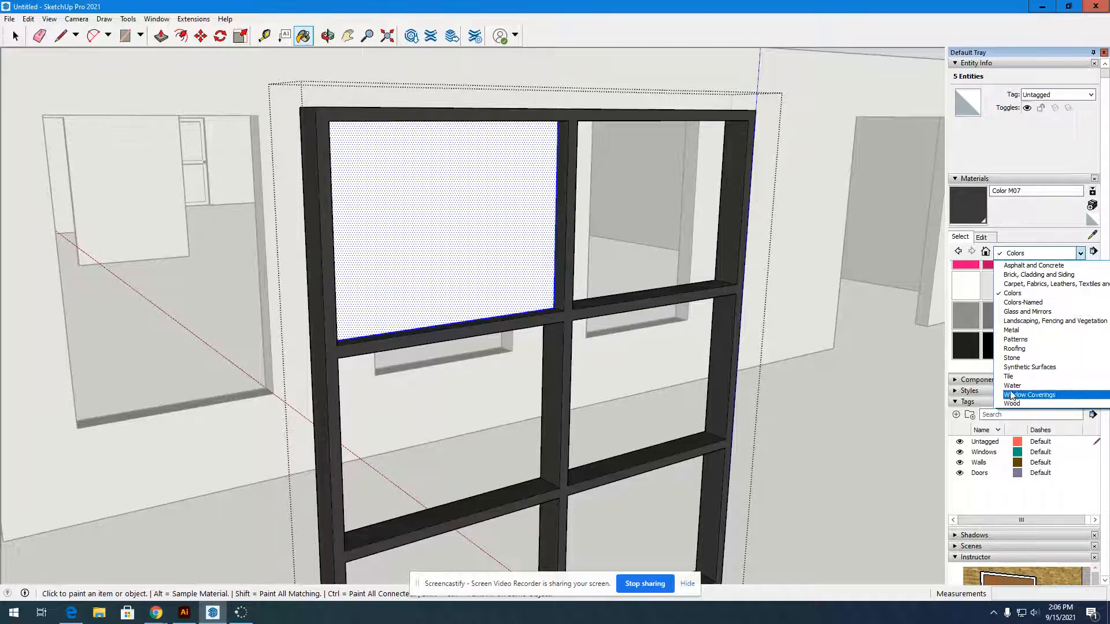
pyautogui.click(1012, 312)
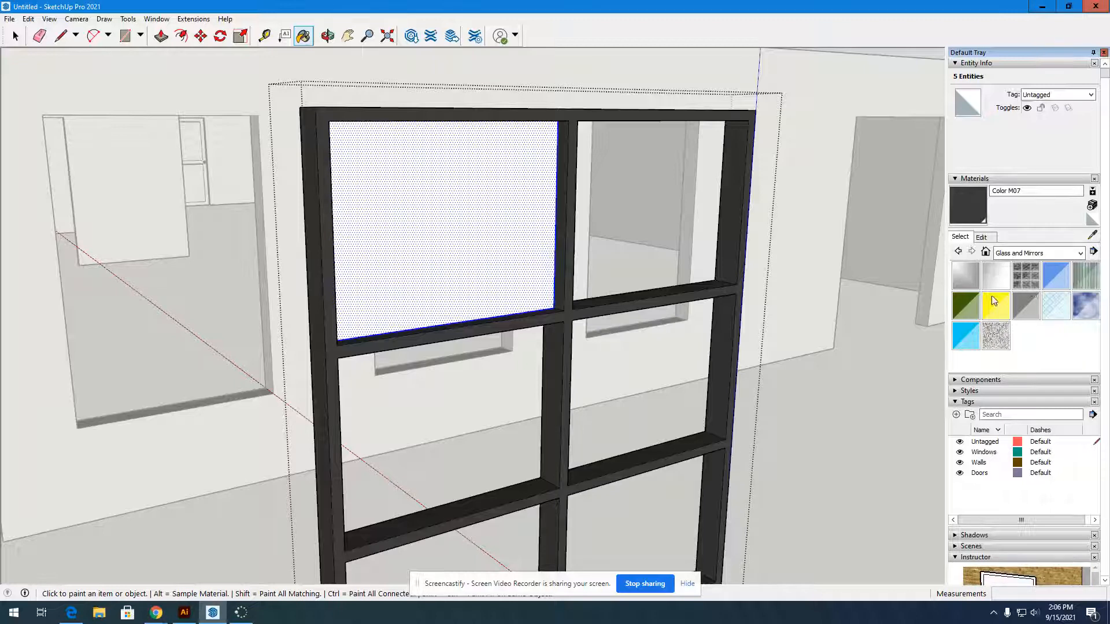
pyautogui.click(1039, 308)
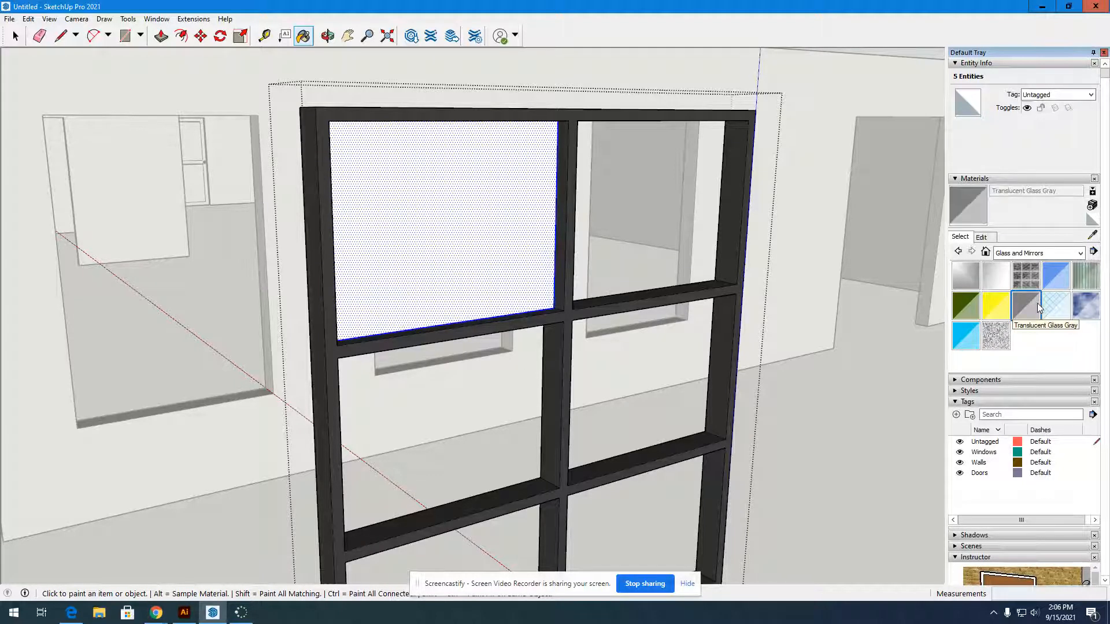
pyautogui.click(501, 191)
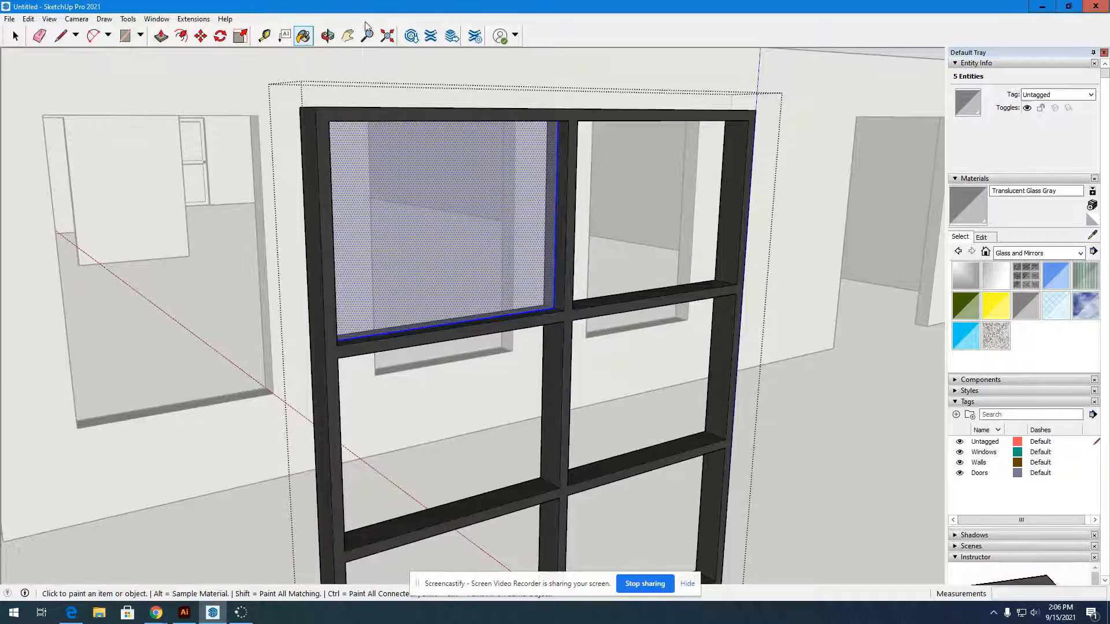
# Close the window group and examine the glass pane within the frame from the other side
pyautogui.click(328, 37)
pyautogui.moveTo(744, 279); pyautogui.dragTo(590, 285)
pyautogui.click(14, 37)
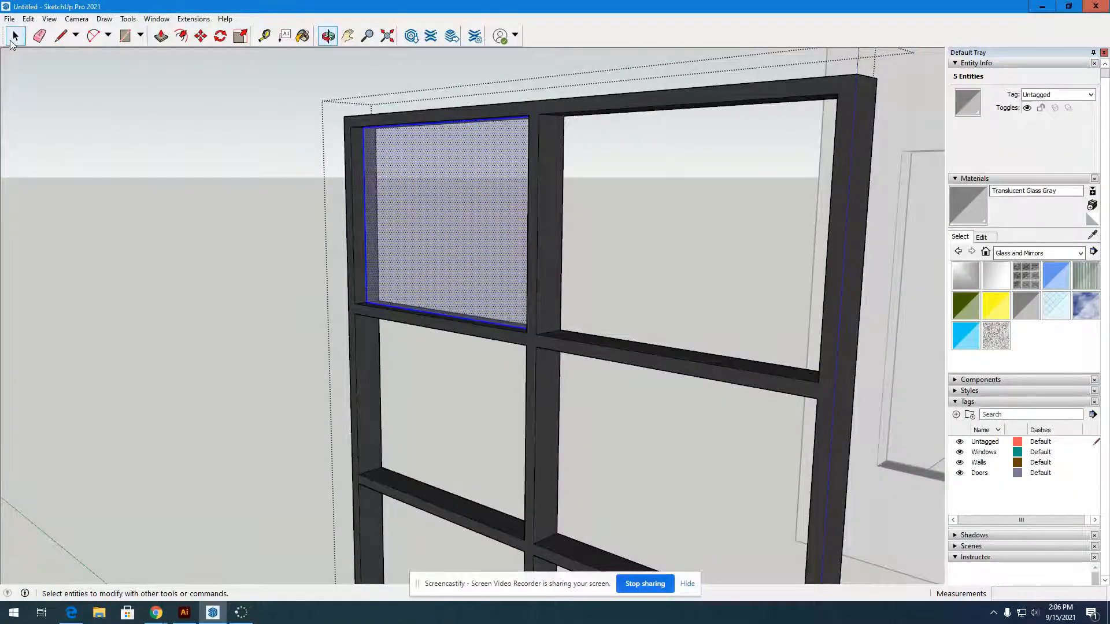
pyautogui.click(297, 272)
pyautogui.scroll(2, 298, 272)
pyautogui.scroll(-5, 287, 286)
pyautogui.scroll(7, 286, 283)
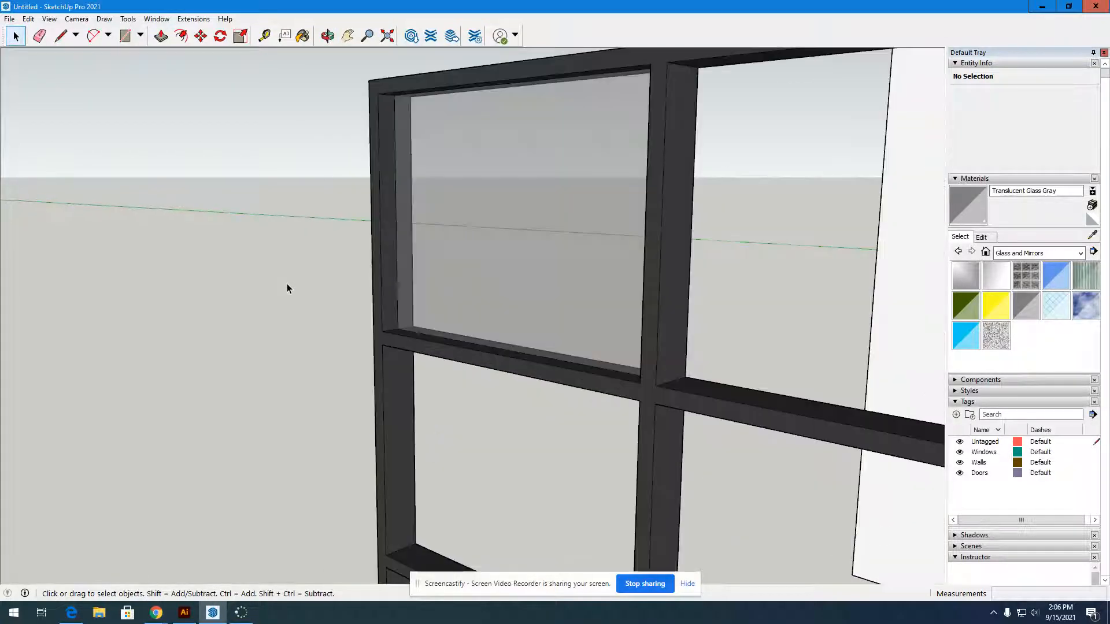
pyautogui.scroll(-2, 287, 284)
# Open the window group again and select the glass pane together with its edges
pyautogui.doubleClick(459, 207)
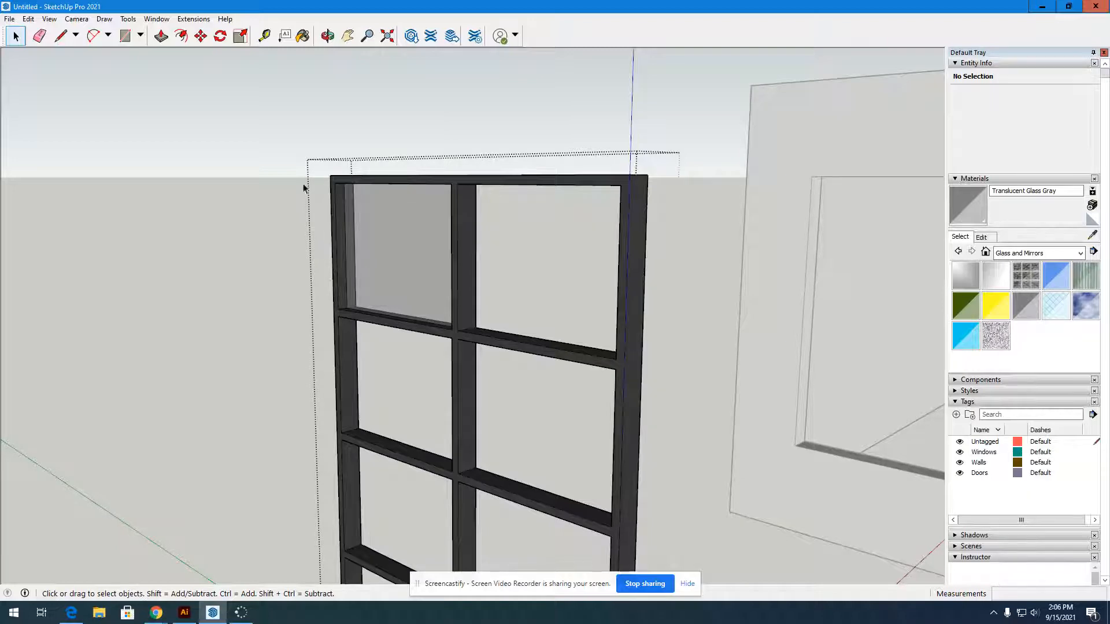
pyautogui.click(327, 36)
pyautogui.moveTo(256, 315); pyautogui.dragTo(426, 288)
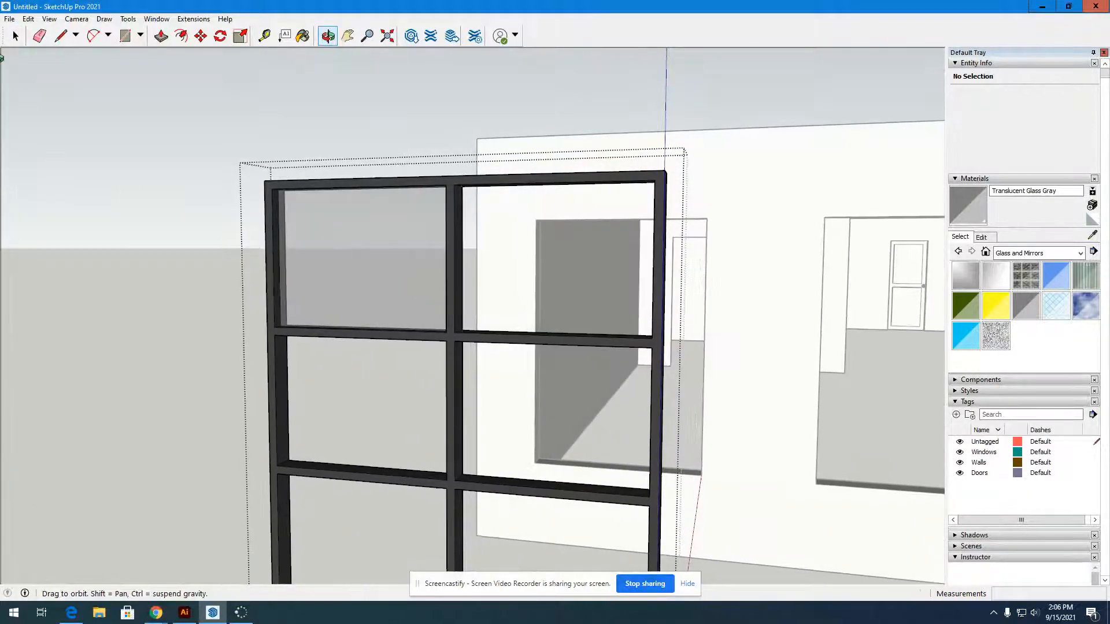
pyautogui.press('space')
pyautogui.doubleClick(364, 245)
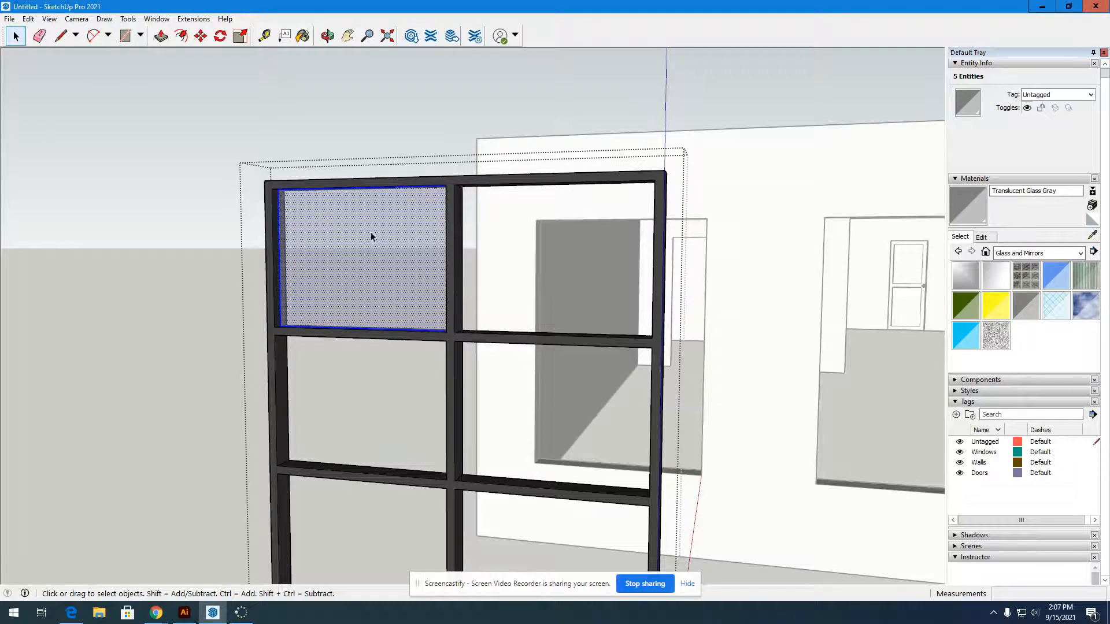
pyautogui.rightClick(314, 230)
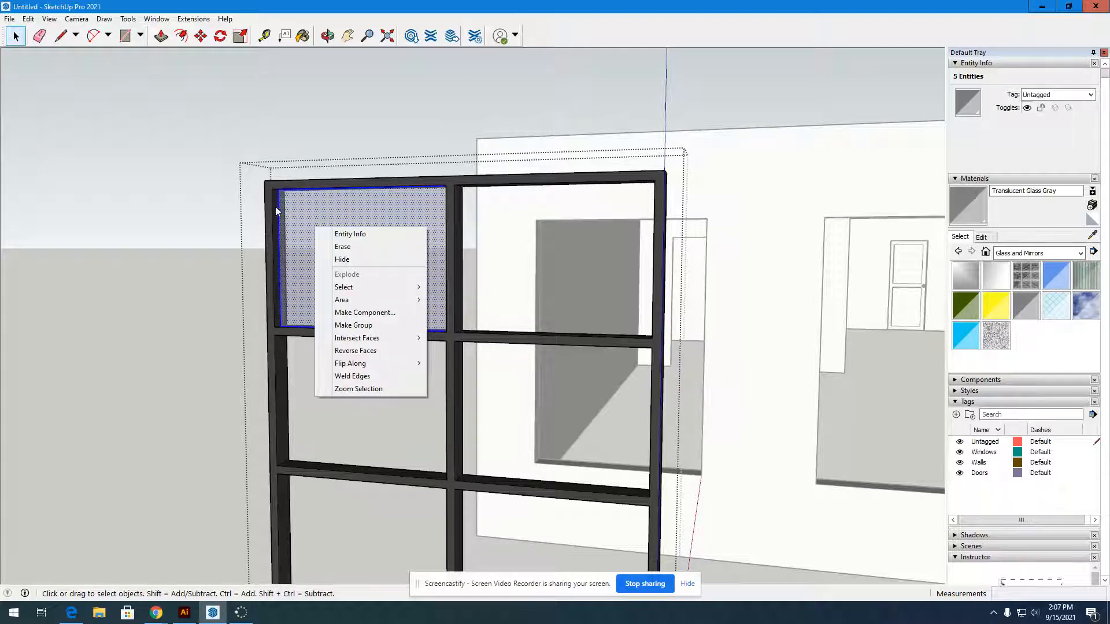
pyautogui.click(294, 211)
pyautogui.click(336, 239)
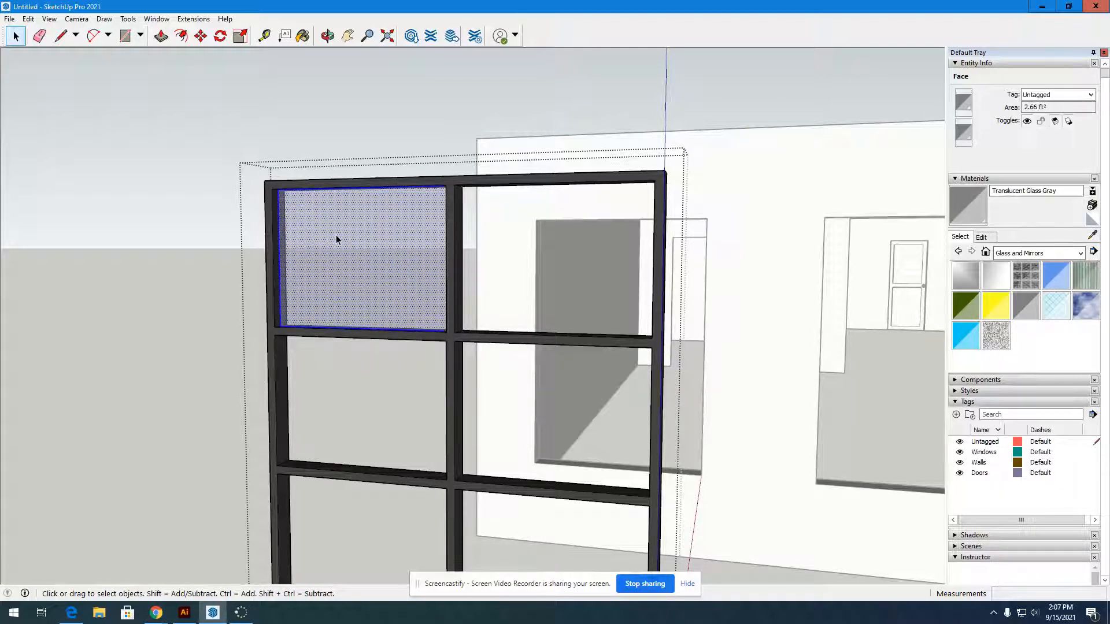
pyautogui.doubleClick(349, 206)
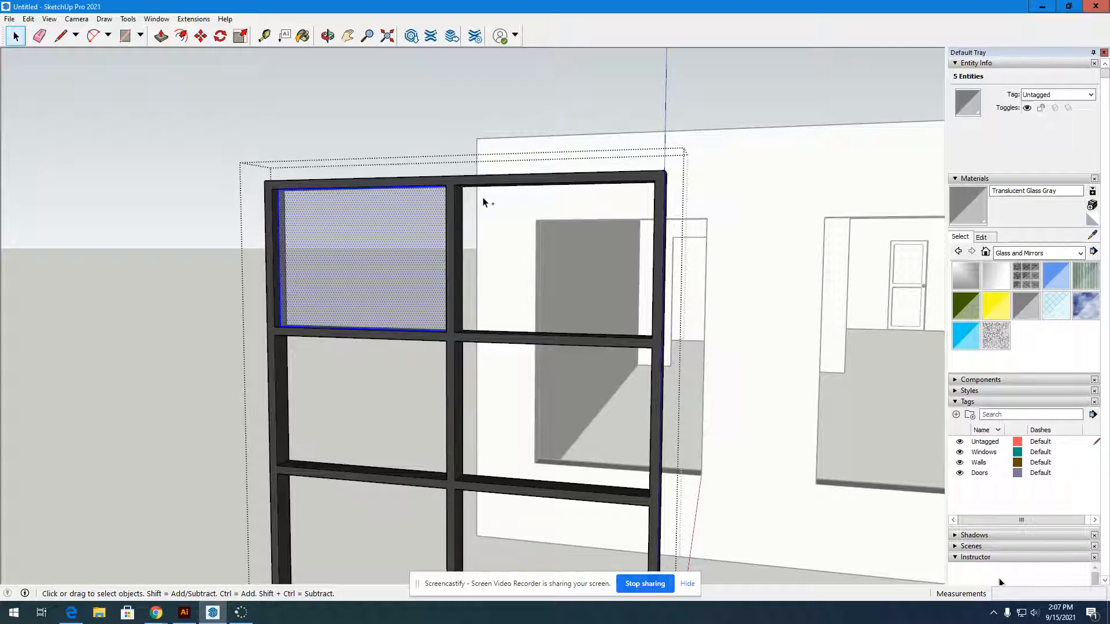
# Paste a copy of the selected glass pane and its edges in the empty space beside the window frame
pyautogui.press('m')
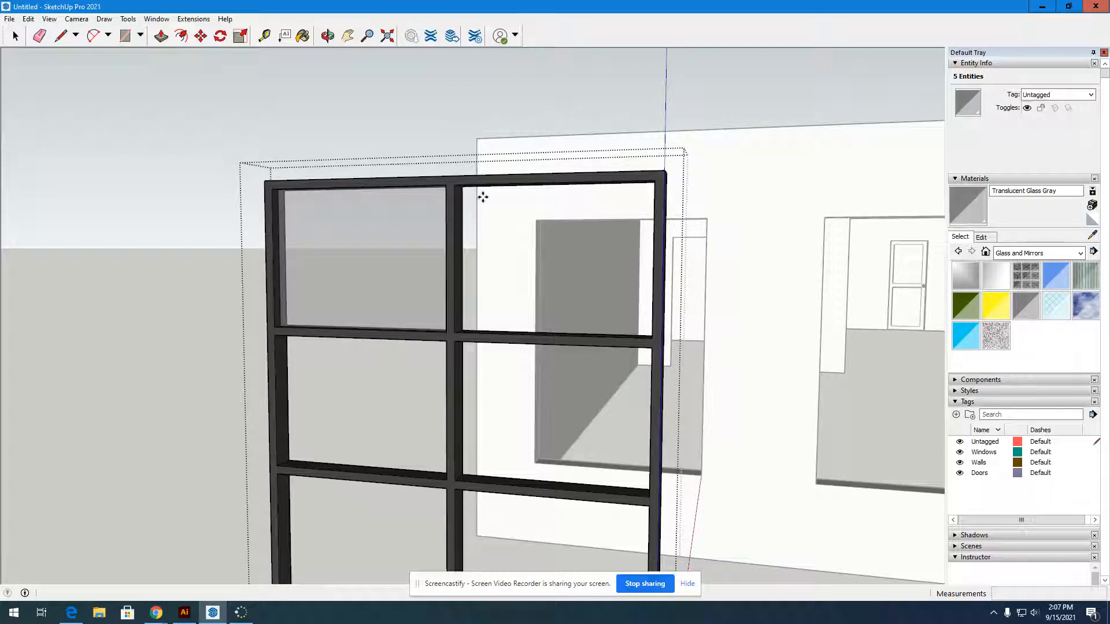
pyautogui.hotkey('ctrl', 'v')
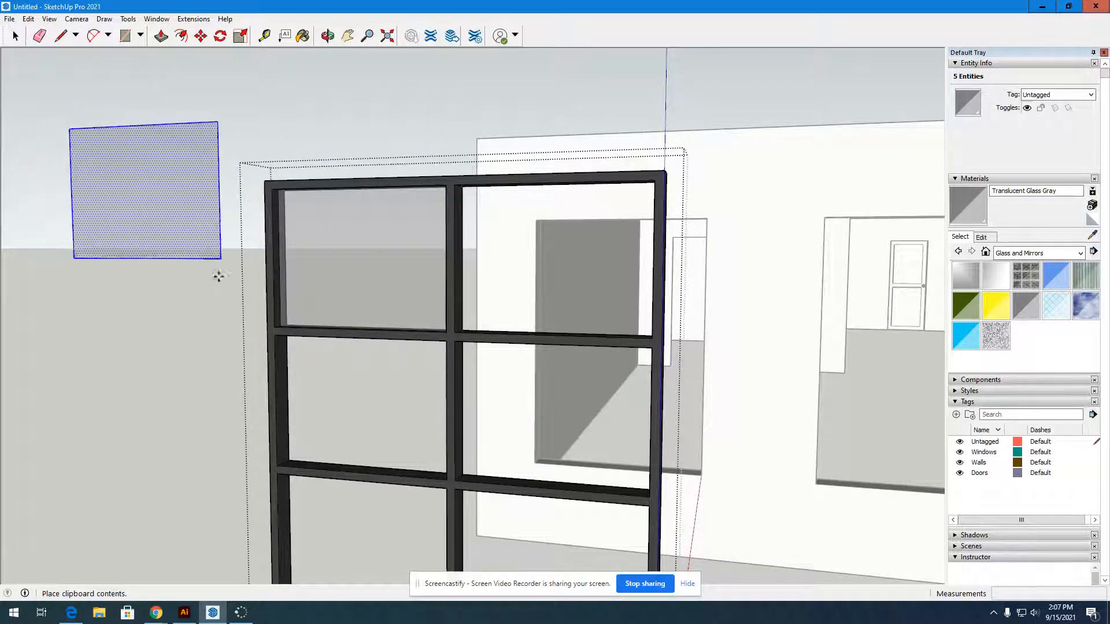
pyautogui.scroll(-5, 215, 280)
pyautogui.scroll(-2, 181, 419)
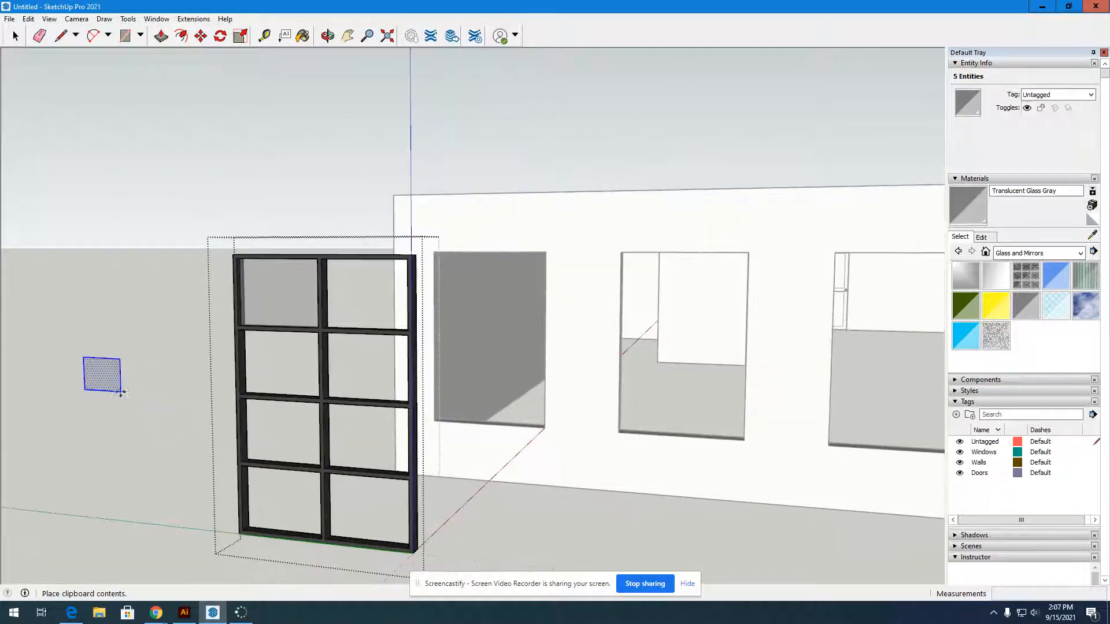
pyautogui.scroll(1, 247, 352)
pyautogui.scroll(6, 173, 391)
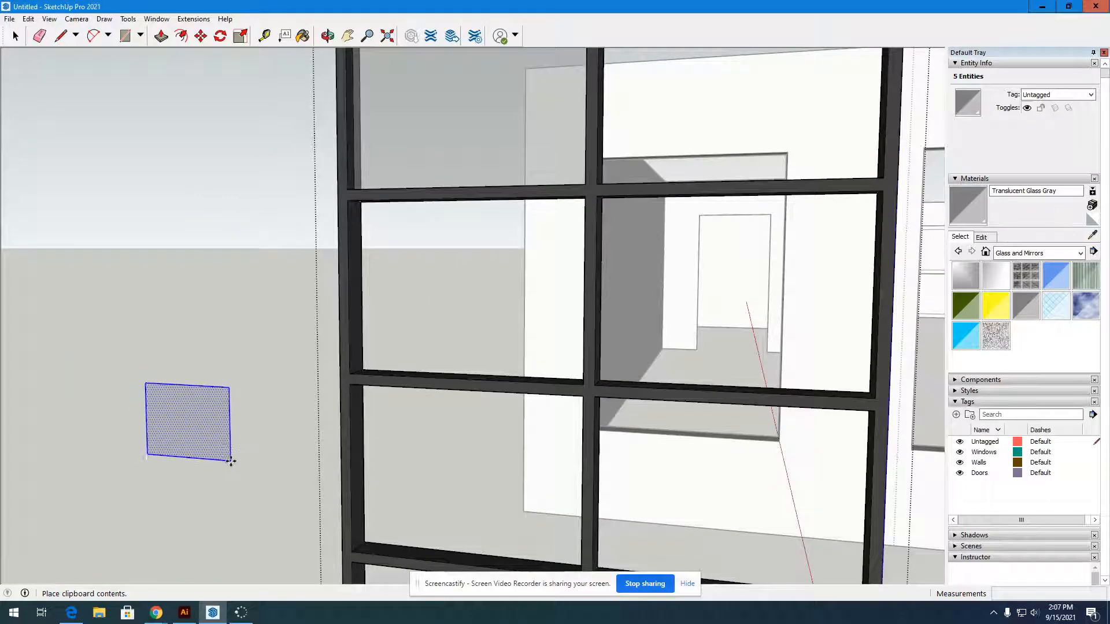
pyautogui.scroll(-2, 232, 459)
pyautogui.click(250, 519)
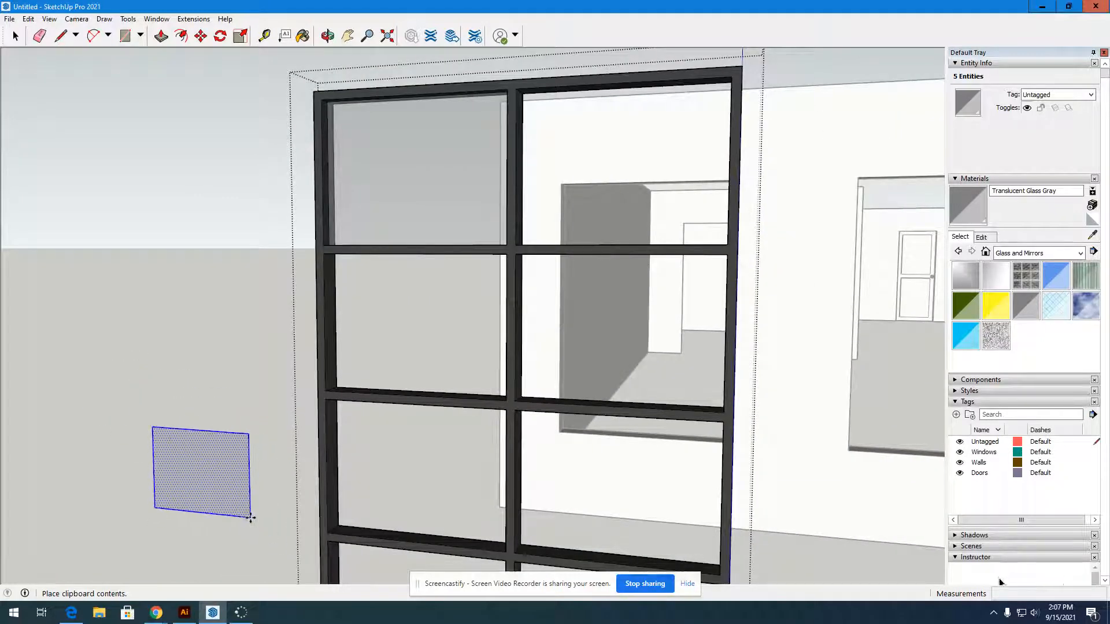
# Move the pasted pane by its lower corner to the midpoint of the inner corner edge in the second opening below the original pane
pyautogui.press('m')
pyautogui.click(328, 36)
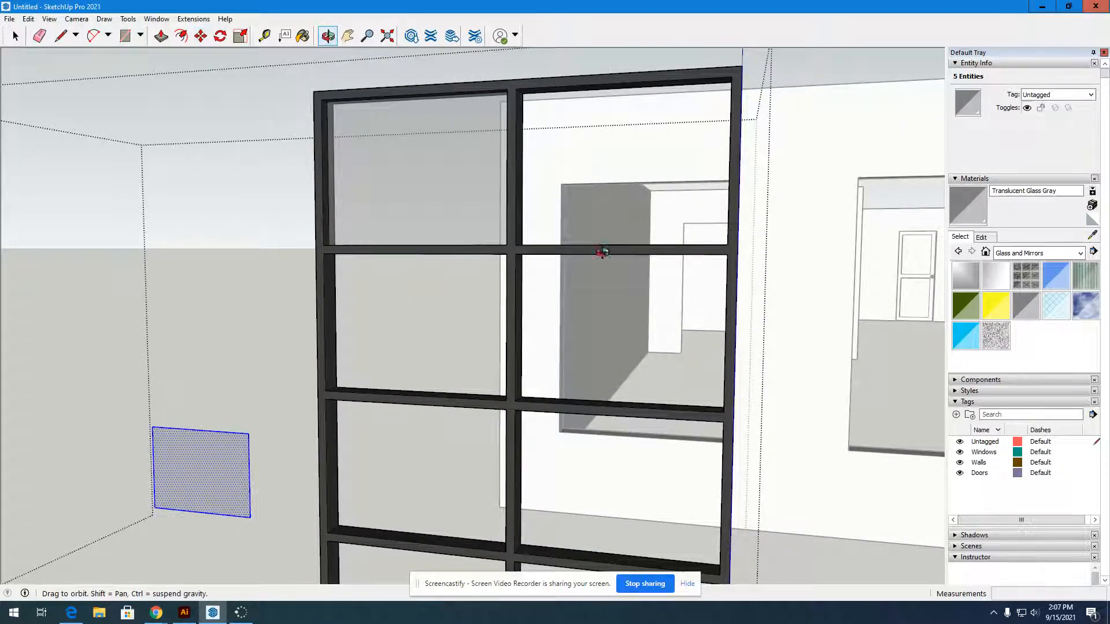
pyautogui.moveTo(602, 253); pyautogui.dragTo(569, 363)
pyautogui.scroll(-8, 586, 353)
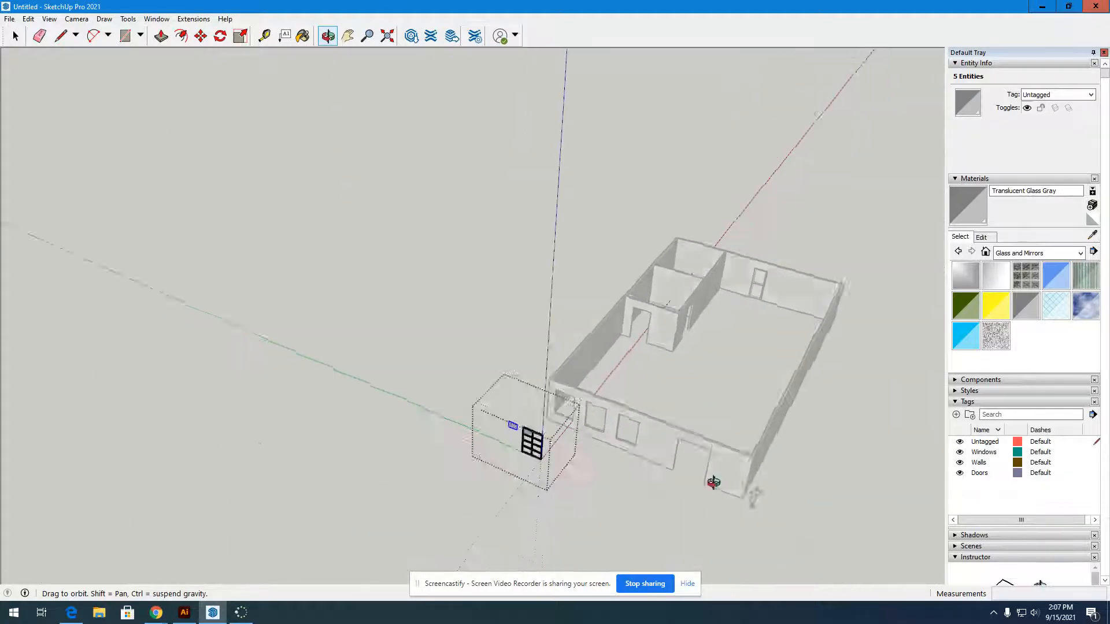
pyautogui.moveTo(713, 483); pyautogui.dragTo(252, 327)
pyautogui.scroll(2, 290, 370)
pyautogui.scroll(6, 307, 395)
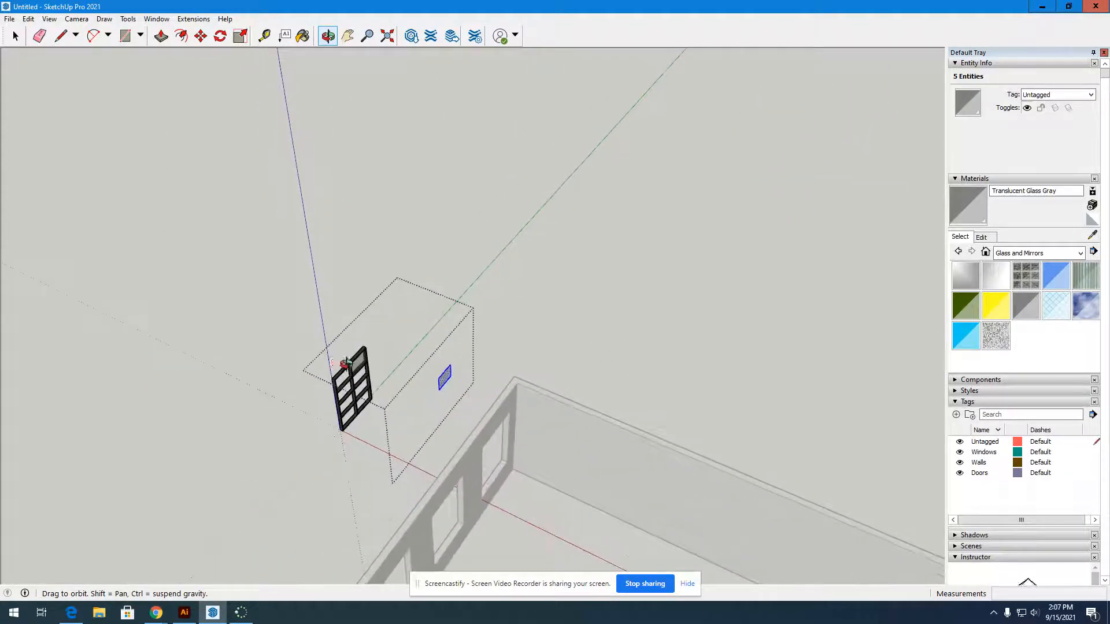
pyautogui.moveTo(353, 389); pyautogui.dragTo(428, 358)
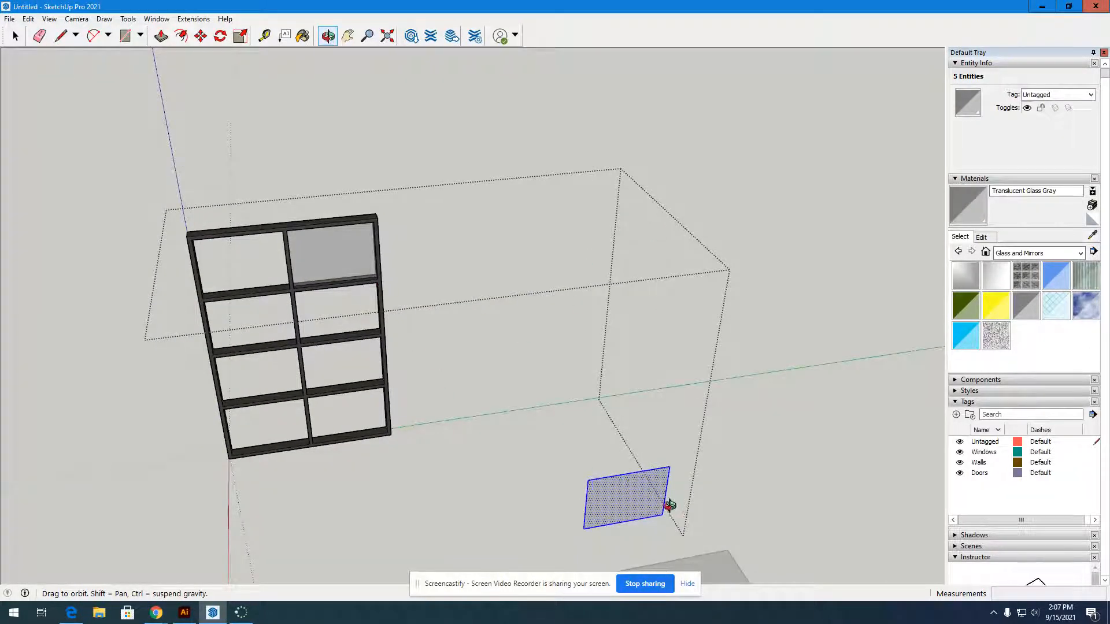
pyautogui.moveTo(668, 530); pyautogui.dragTo(628, 523)
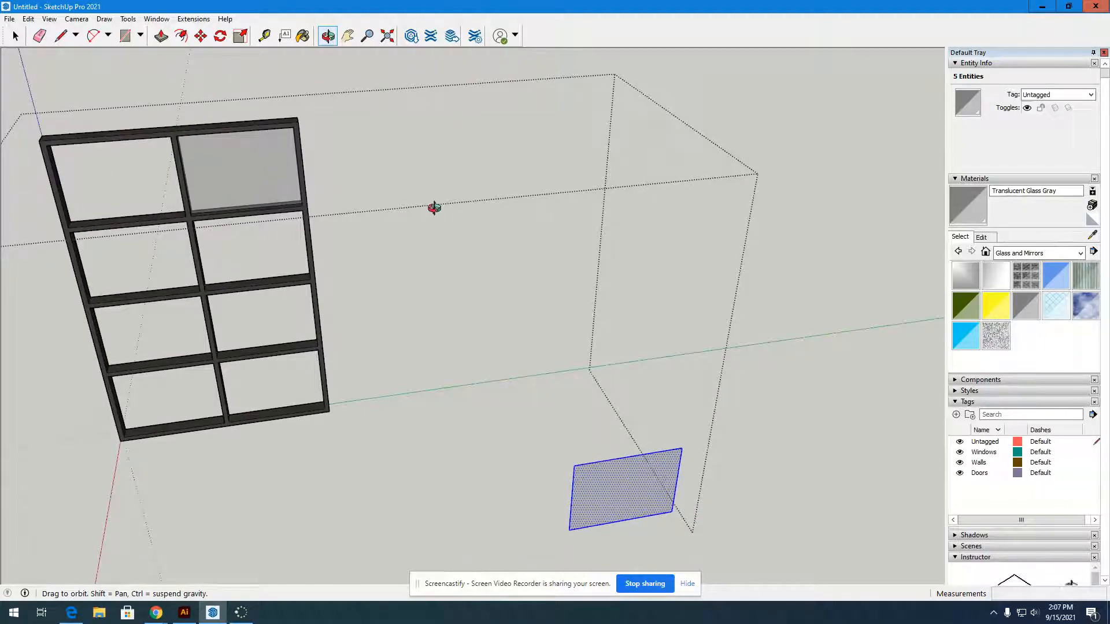
pyautogui.moveTo(500, 463); pyautogui.dragTo(482, 445)
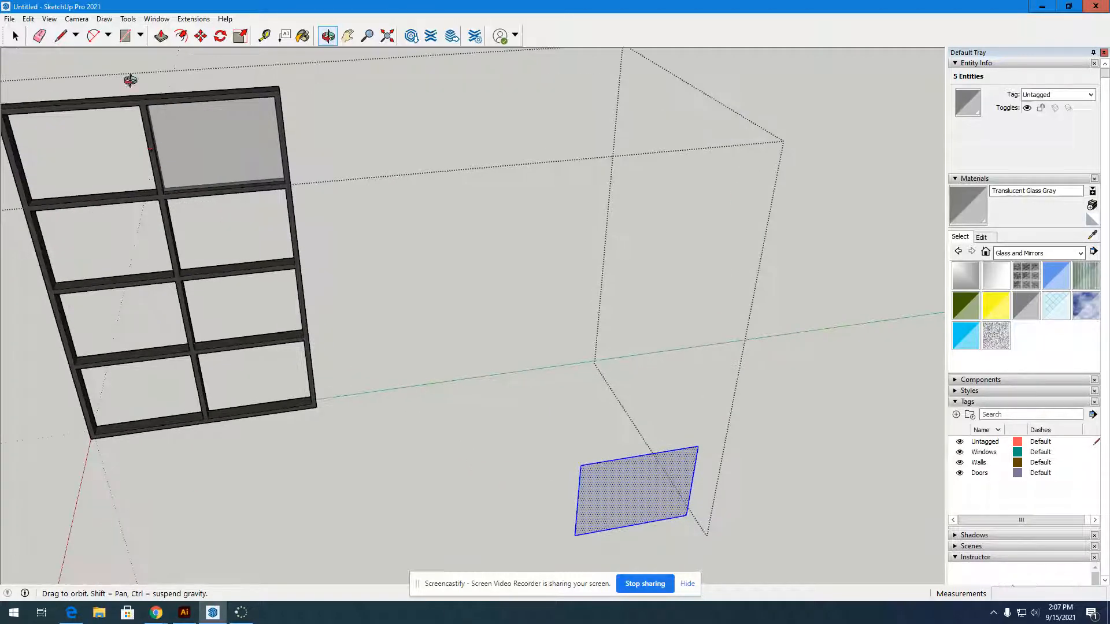
pyautogui.click(201, 35)
pyautogui.click(688, 516)
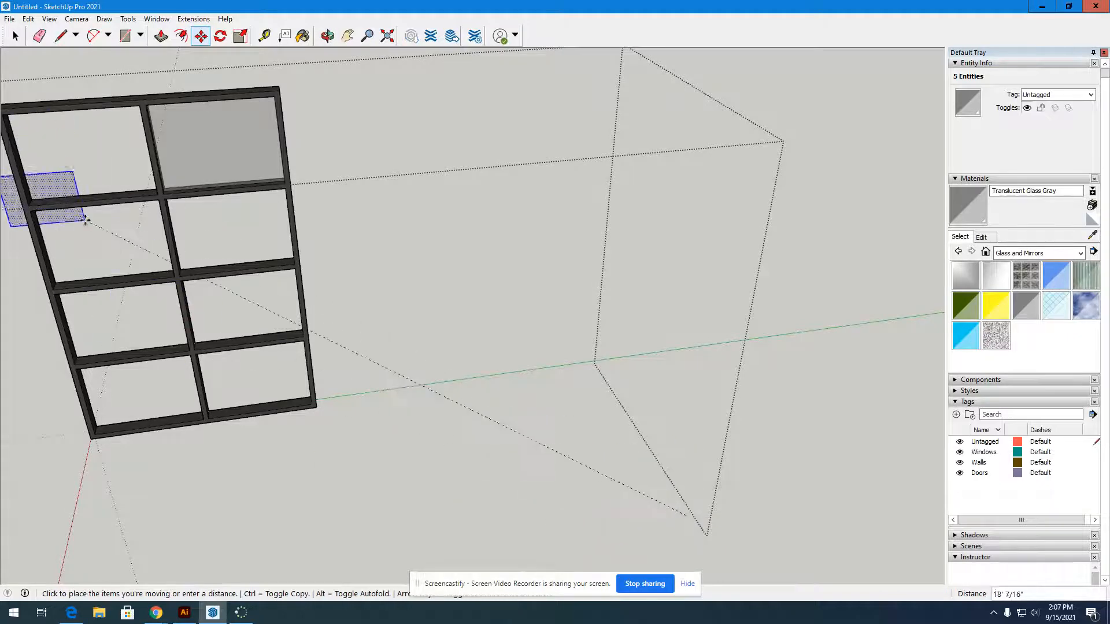
pyautogui.scroll(5, 87, 218)
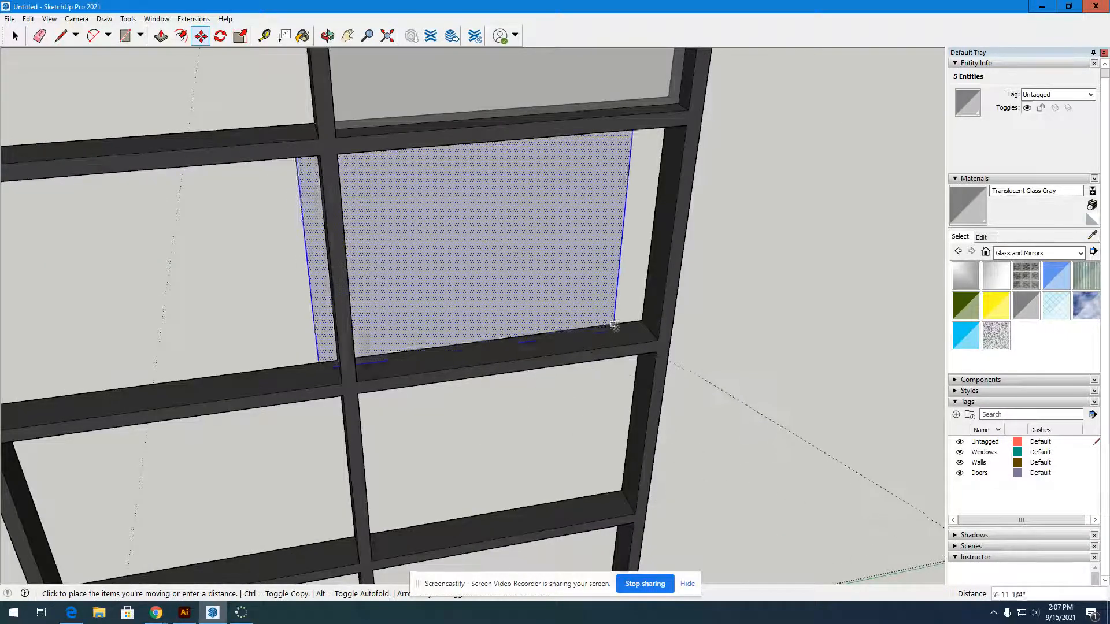
pyautogui.scroll(5, 643, 331)
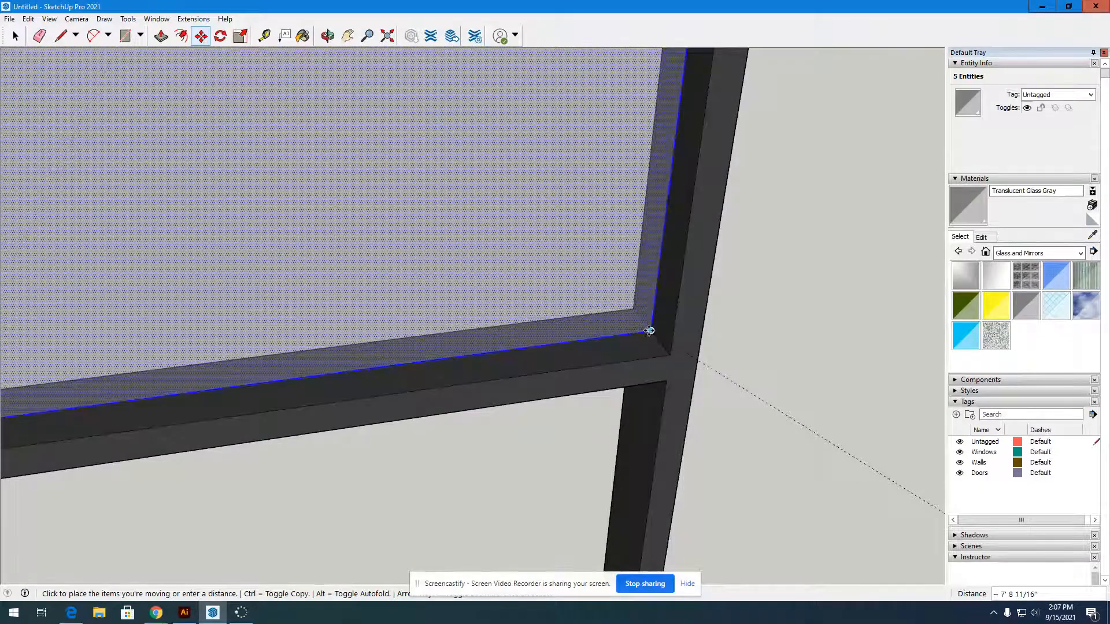
pyautogui.click(649, 330)
pyautogui.scroll(-6, 642, 332)
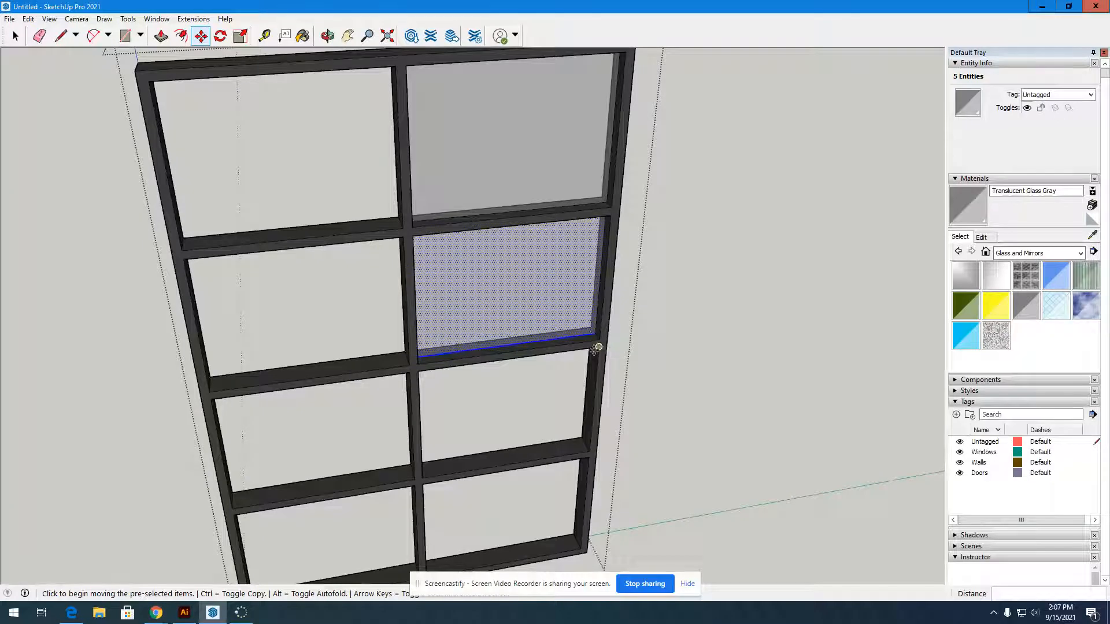
pyautogui.hotkey('ctrl', 'v')
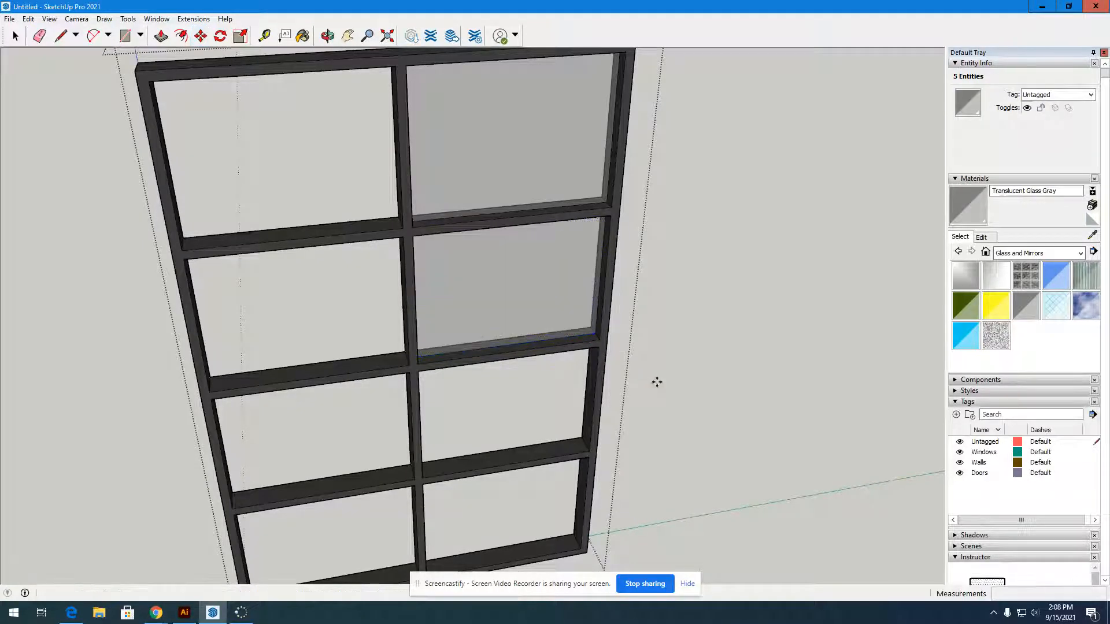
pyautogui.scroll(6, 505, 434)
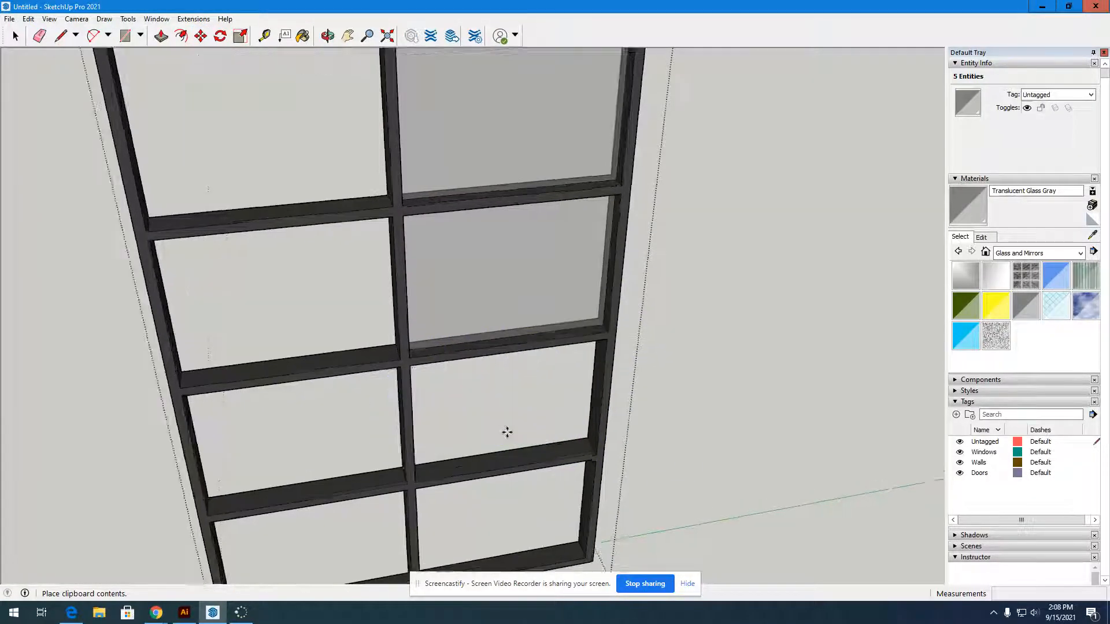
pyautogui.scroll(1, 632, 463)
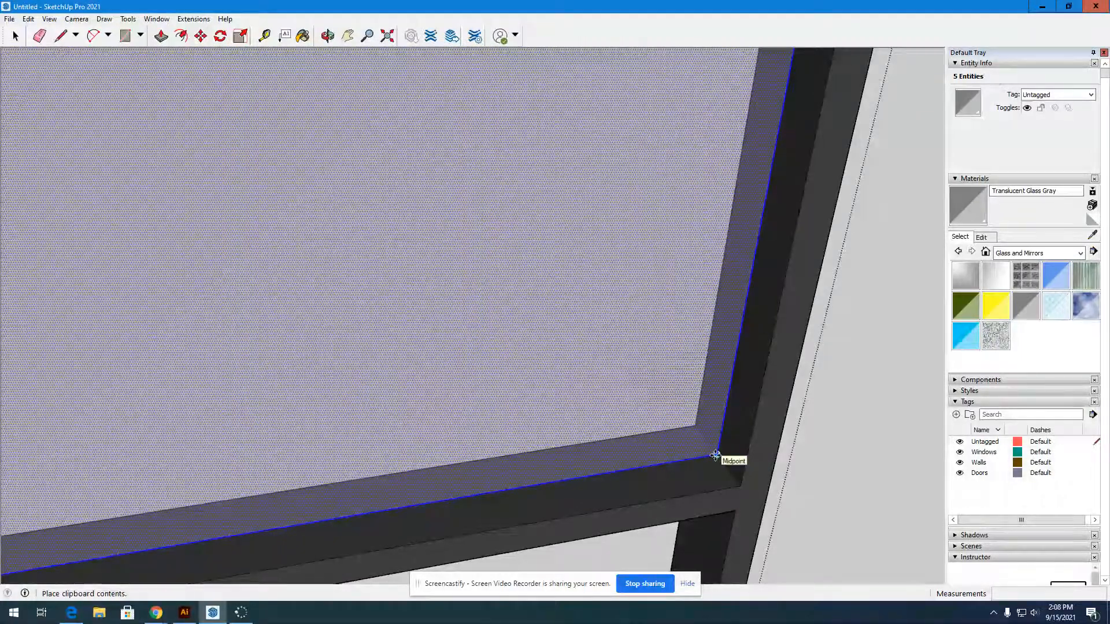
pyautogui.click(715, 456)
pyautogui.press('Escape')
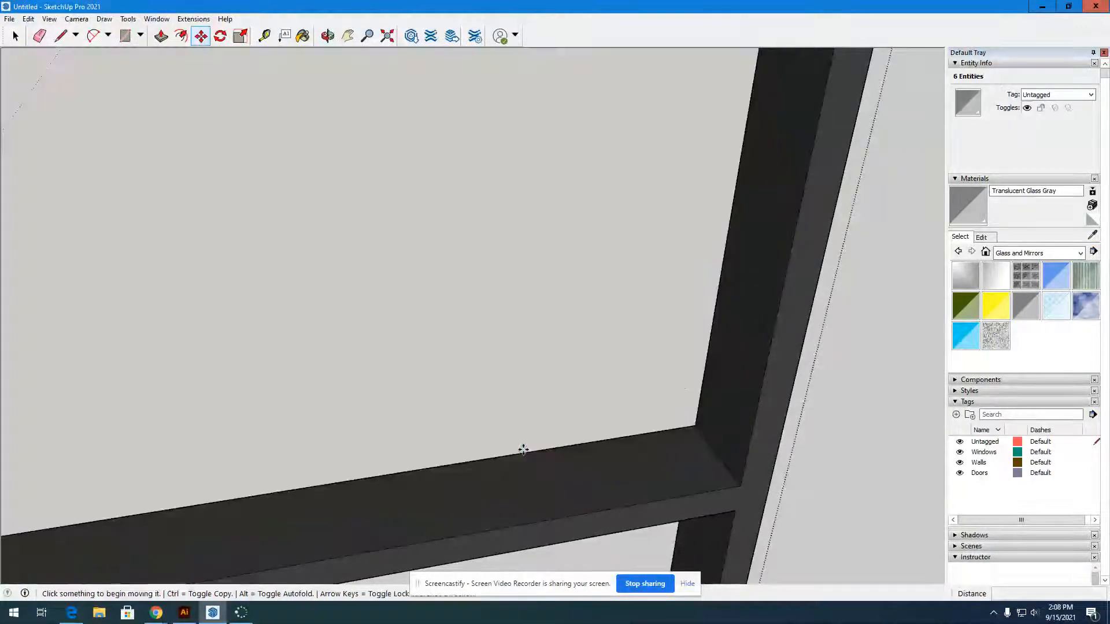
# Paste a glass pane copy into the third opening of the same column, snapping its corner midway along the frame's depth
pyautogui.moveTo(687, 377); pyautogui.dragTo(554, 396, button='middle')
pyautogui.scroll(2, 585, 373)
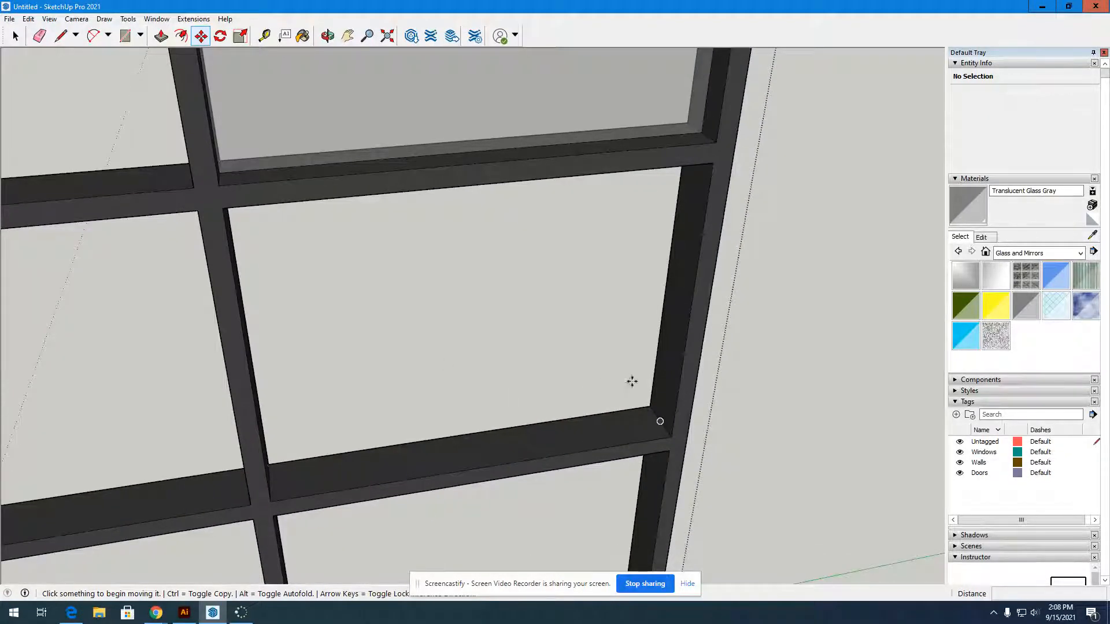
pyautogui.hotkey('ctrl', 'v')
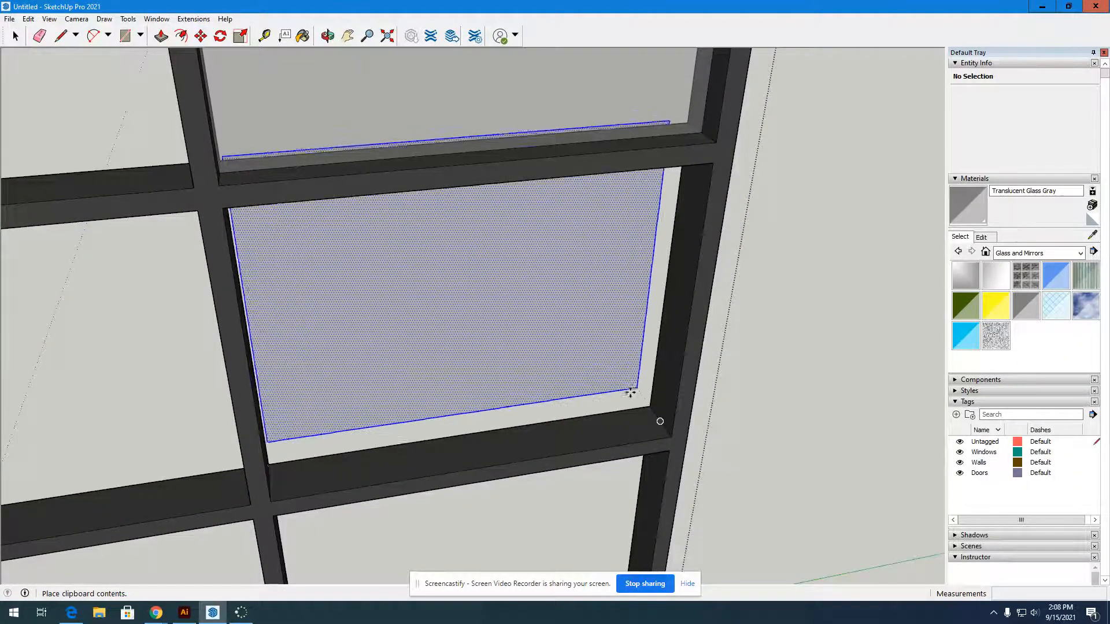
pyautogui.scroll(3, 630, 390)
pyautogui.click(623, 397)
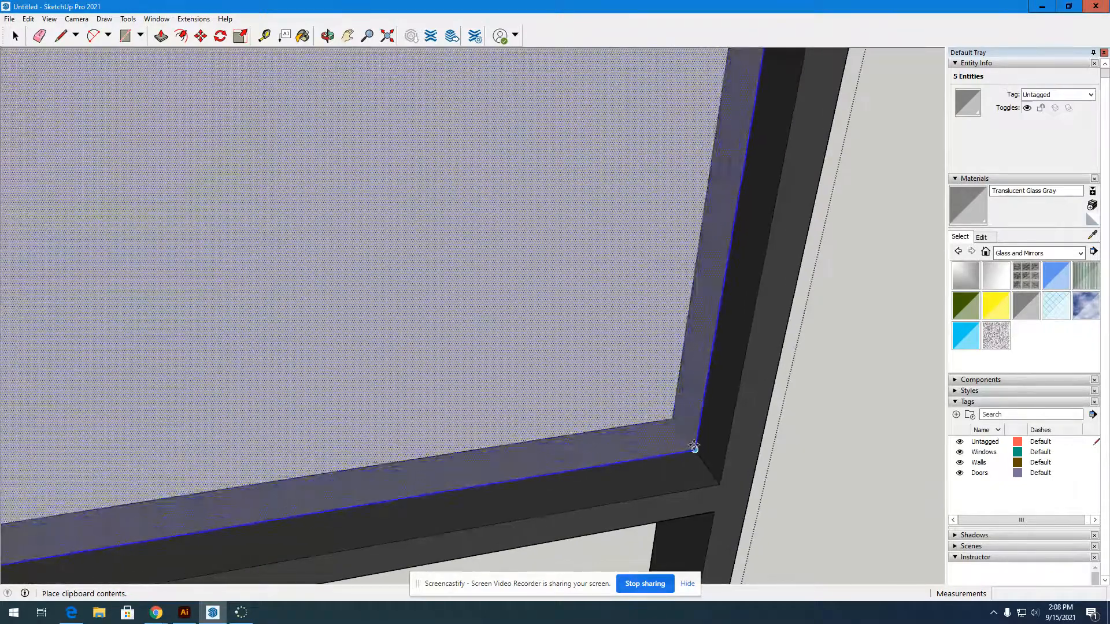
pyautogui.scroll(-5, 599, 395)
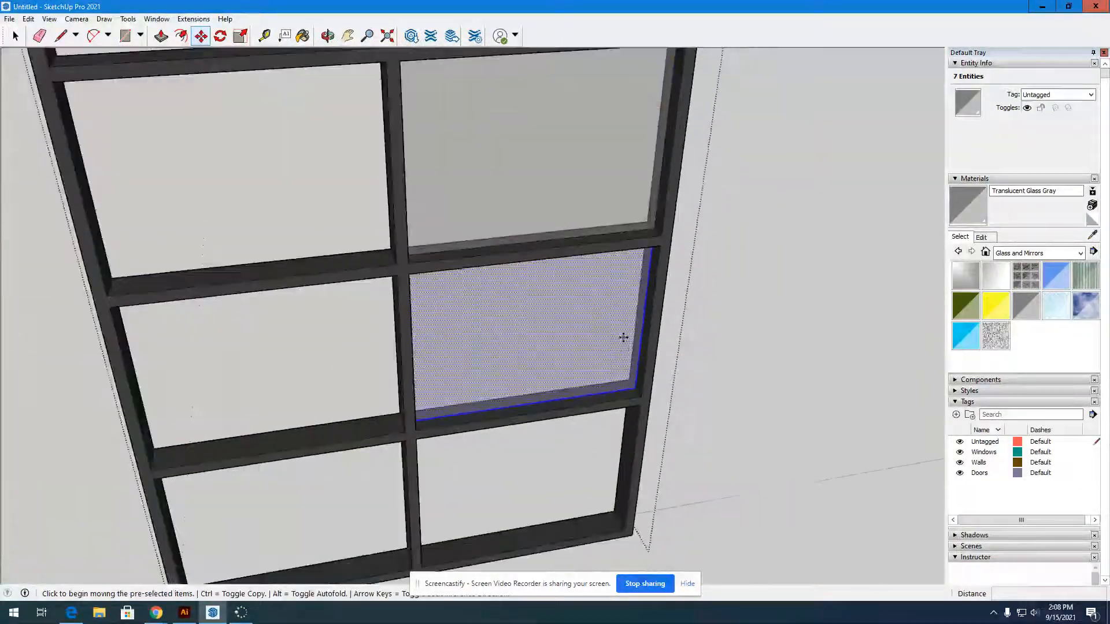
# Paste a glass pane copy into the bottom opening of that column, with its corner midway along the frame's depth
pyautogui.scroll(2, 605, 479)
pyautogui.scroll(5, 606, 479)
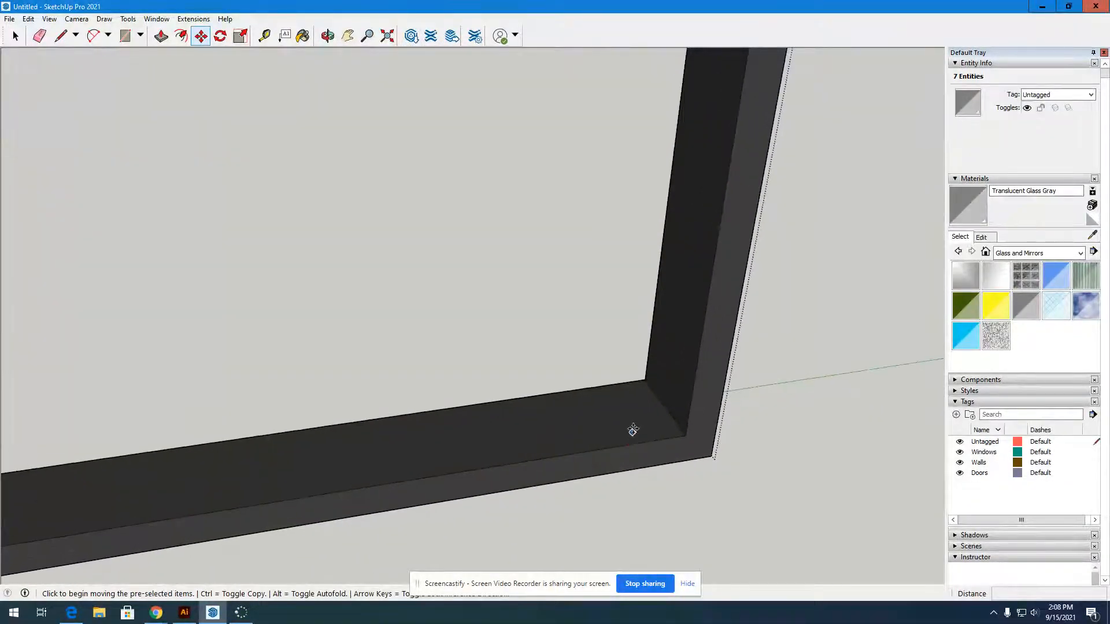
pyautogui.hotkey('ctrl', 'v')
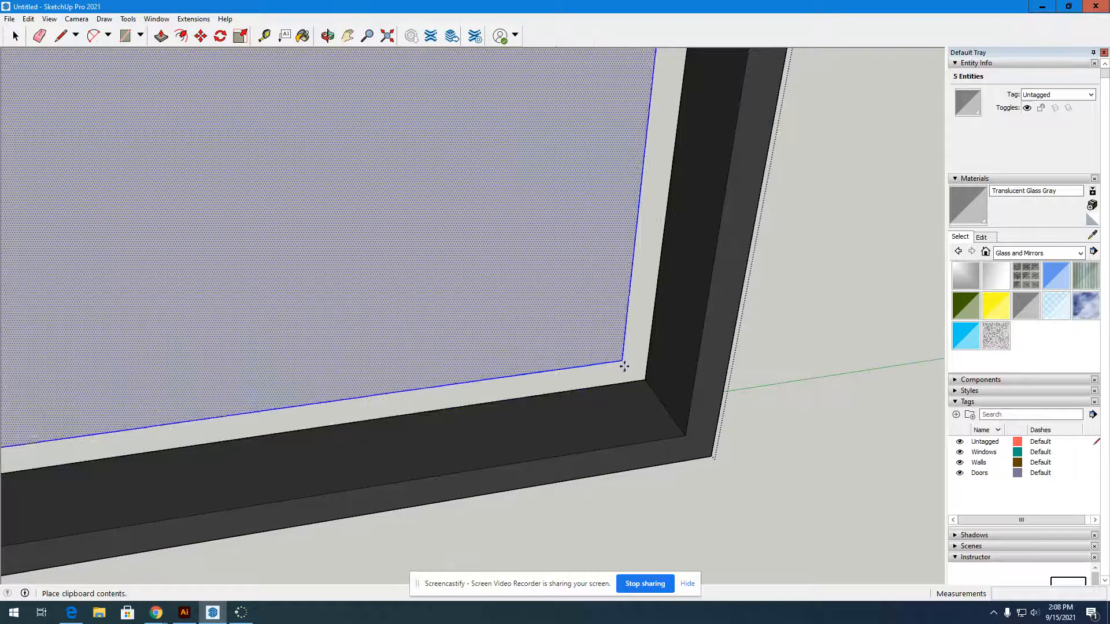
pyautogui.click(664, 408)
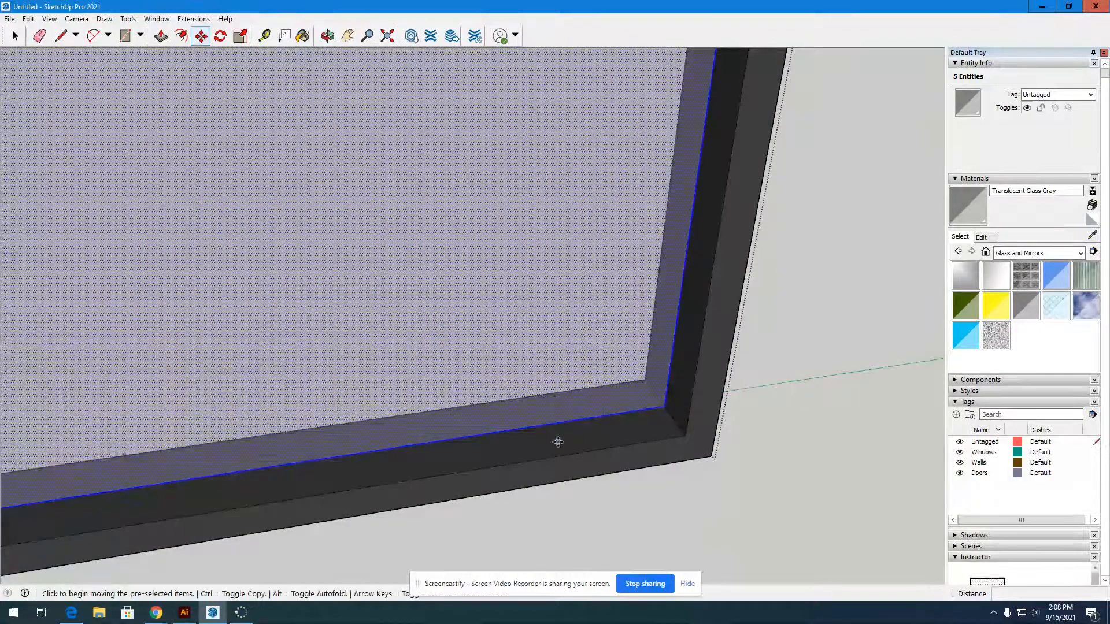
pyautogui.scroll(-6, 615, 438)
pyautogui.click(327, 36)
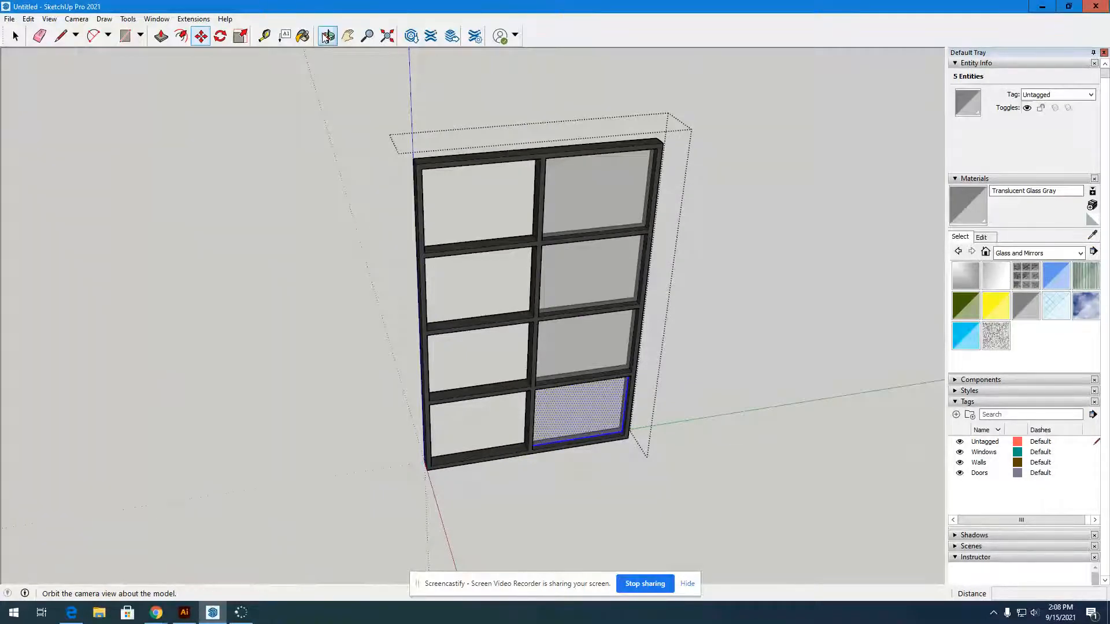
pyautogui.moveTo(439, 260); pyautogui.dragTo(664, 318)
pyautogui.scroll(6, 528, 396)
pyautogui.scroll(3, 567, 368)
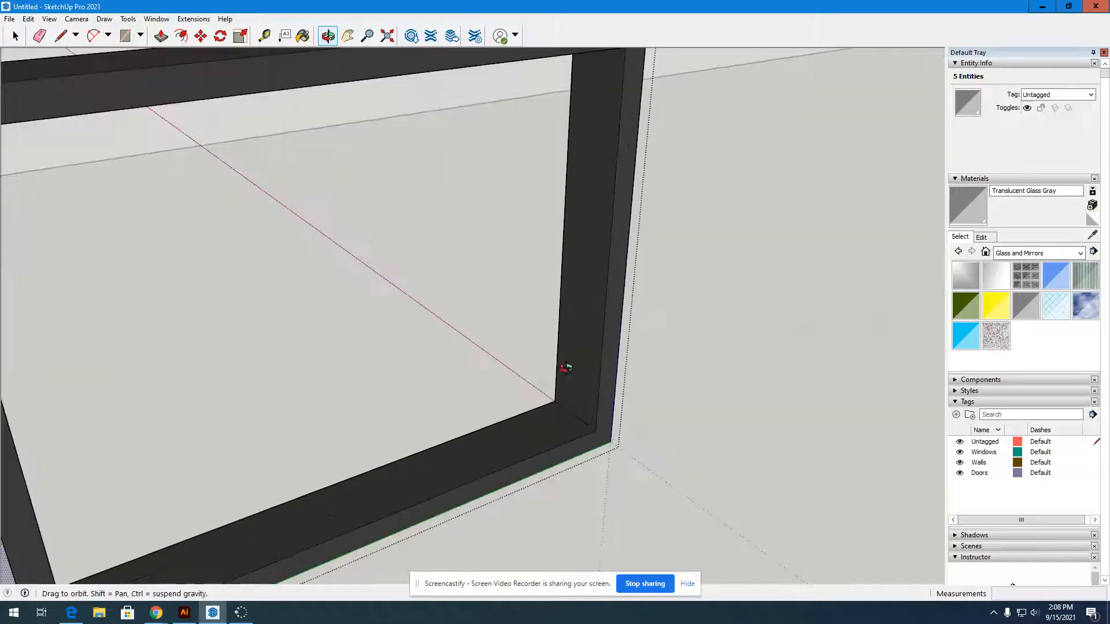
pyautogui.hotkey('ctrl', 'v')
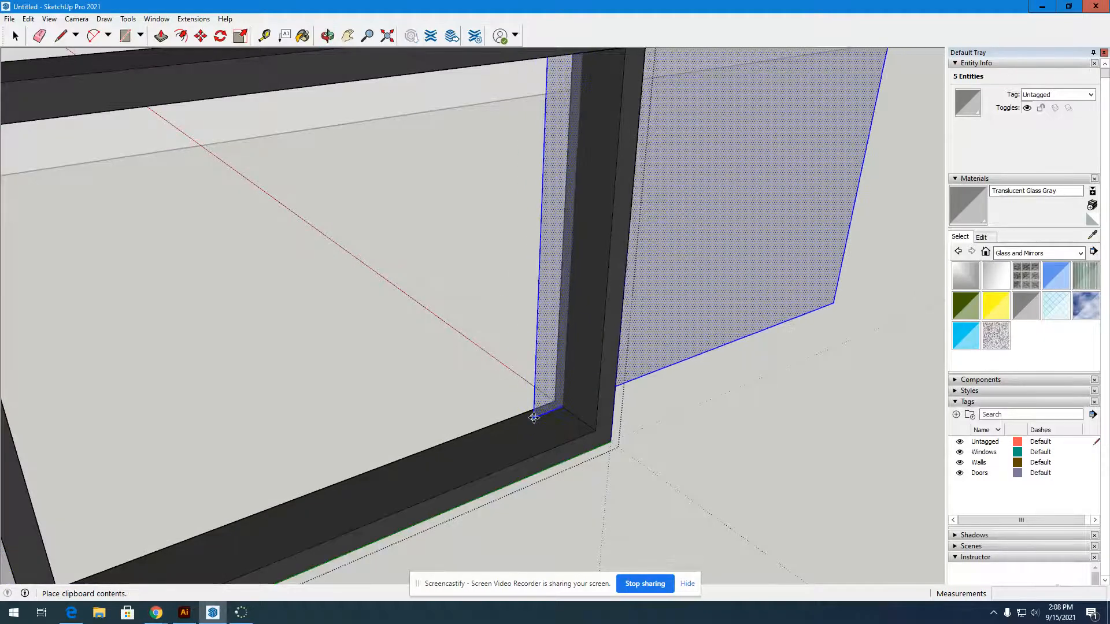
pyautogui.scroll(-5, 528, 405)
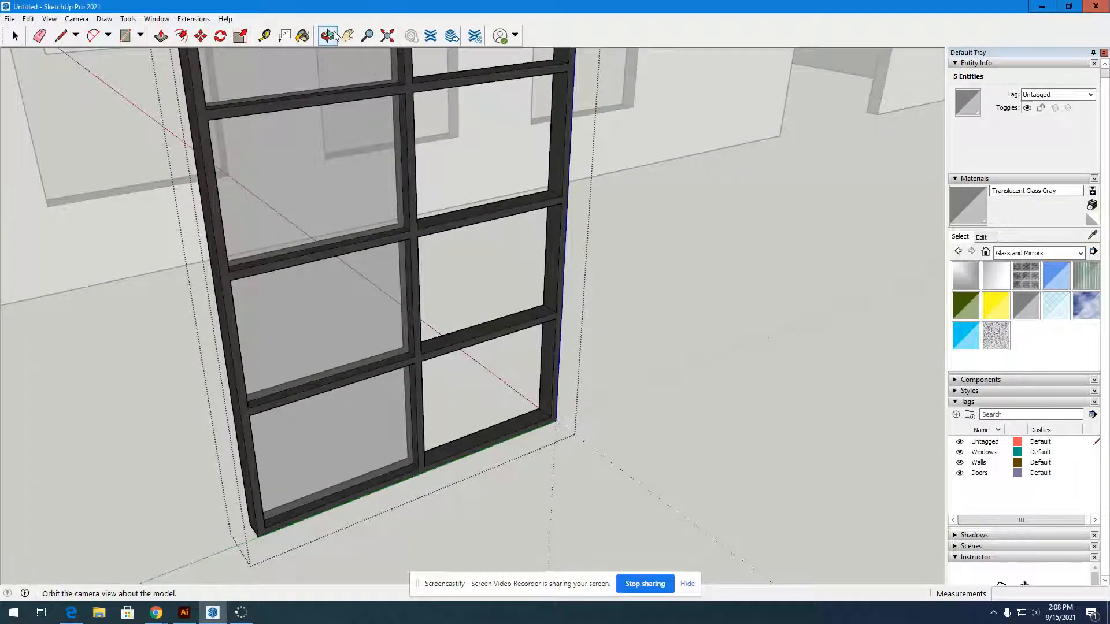
# Clear the selection and paste a glass pane copy into the empty column's bottom opening, snapping its lower corner to the inner edge's midpoint
pyautogui.click(328, 35)
pyautogui.moveTo(523, 349); pyautogui.dragTo(560, 404)
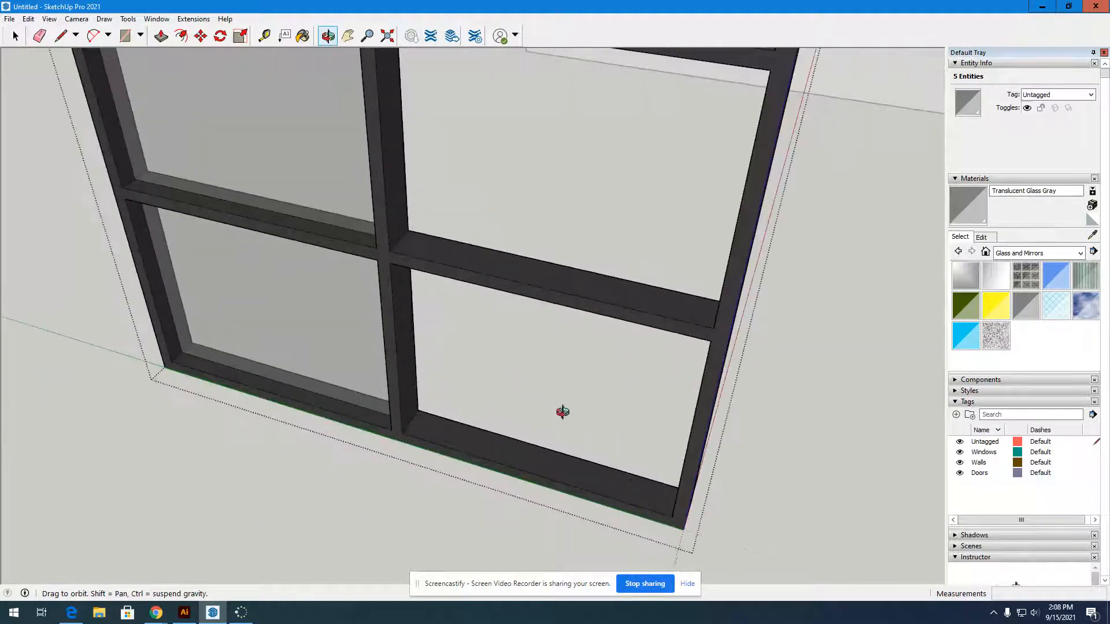
pyautogui.click(16, 36)
pyautogui.scroll(-8, 428, 366)
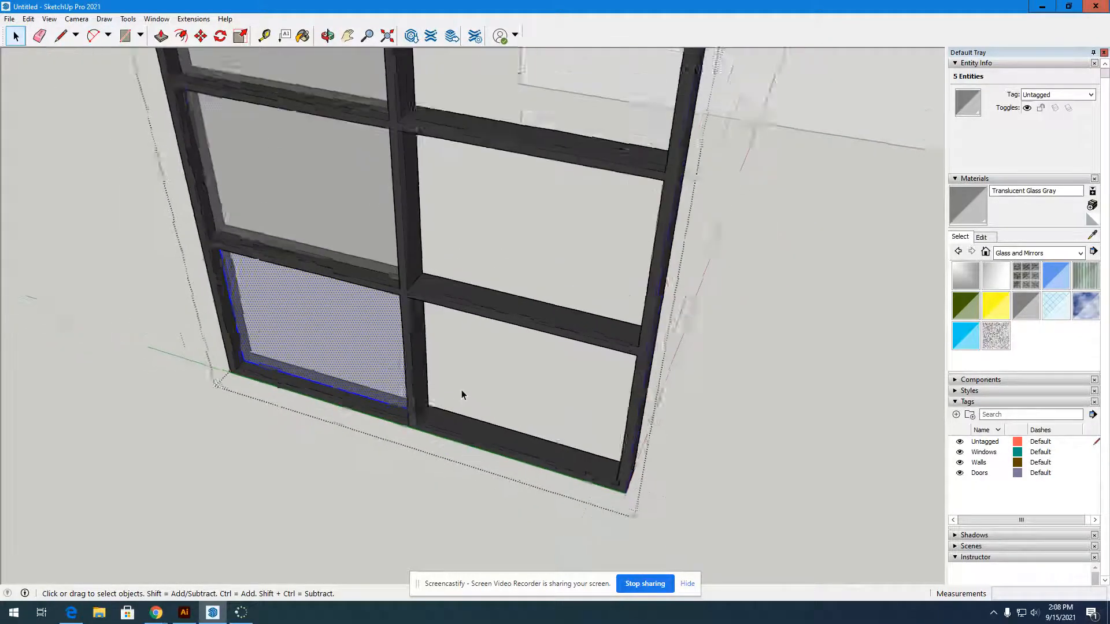
pyautogui.click(489, 343)
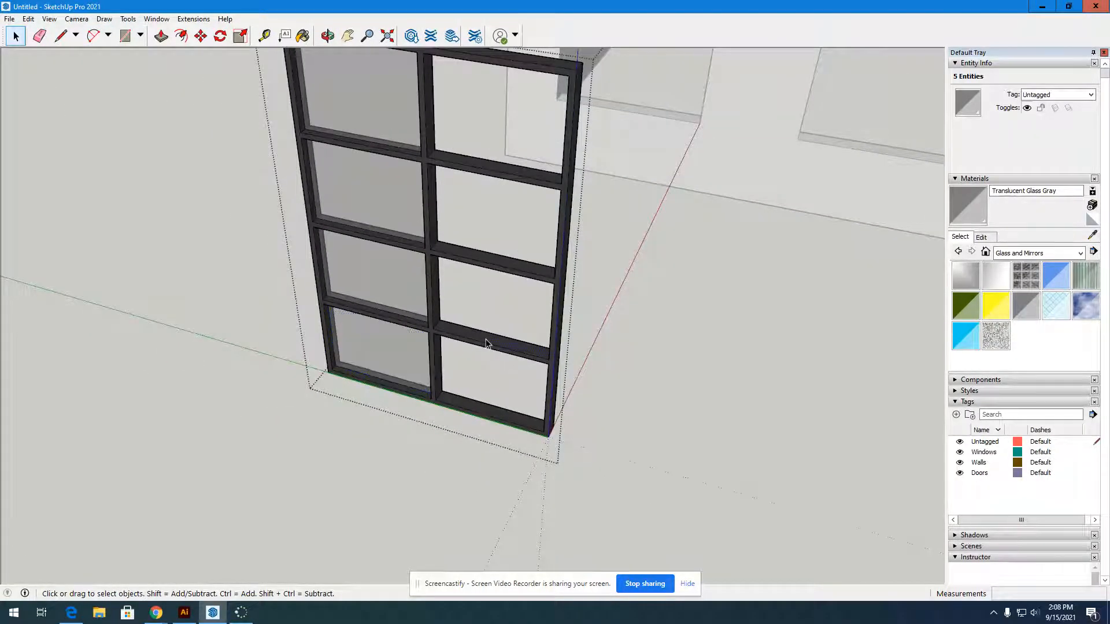
pyautogui.scroll(4, 462, 367)
pyautogui.scroll(1, 445, 382)
pyautogui.click(508, 405)
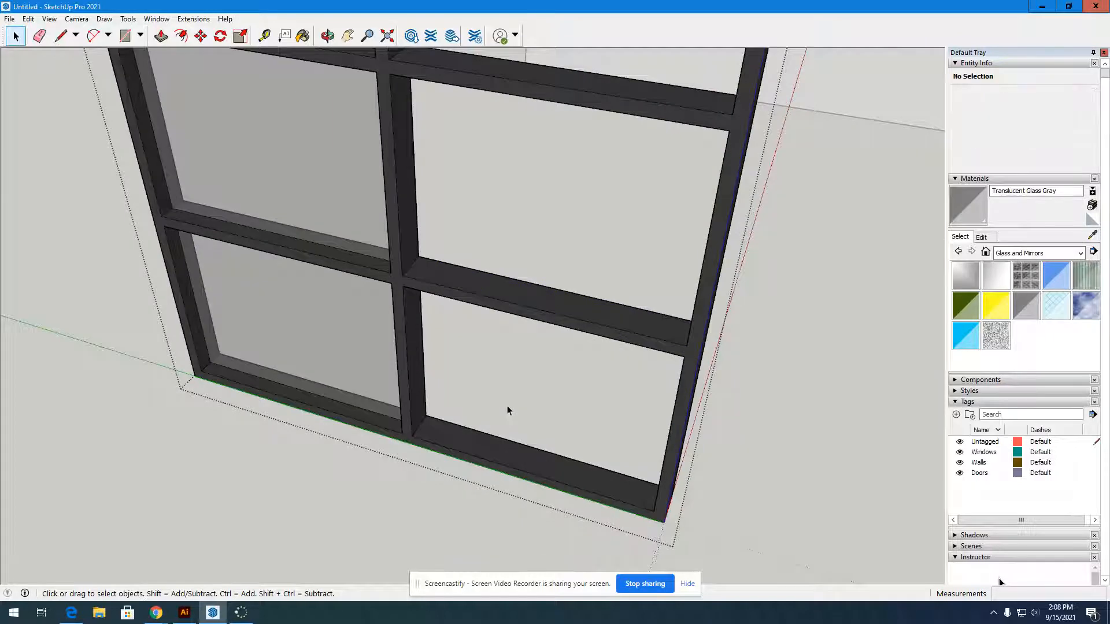
pyautogui.hotkey('ctrl', 'v')
pyautogui.click(419, 427)
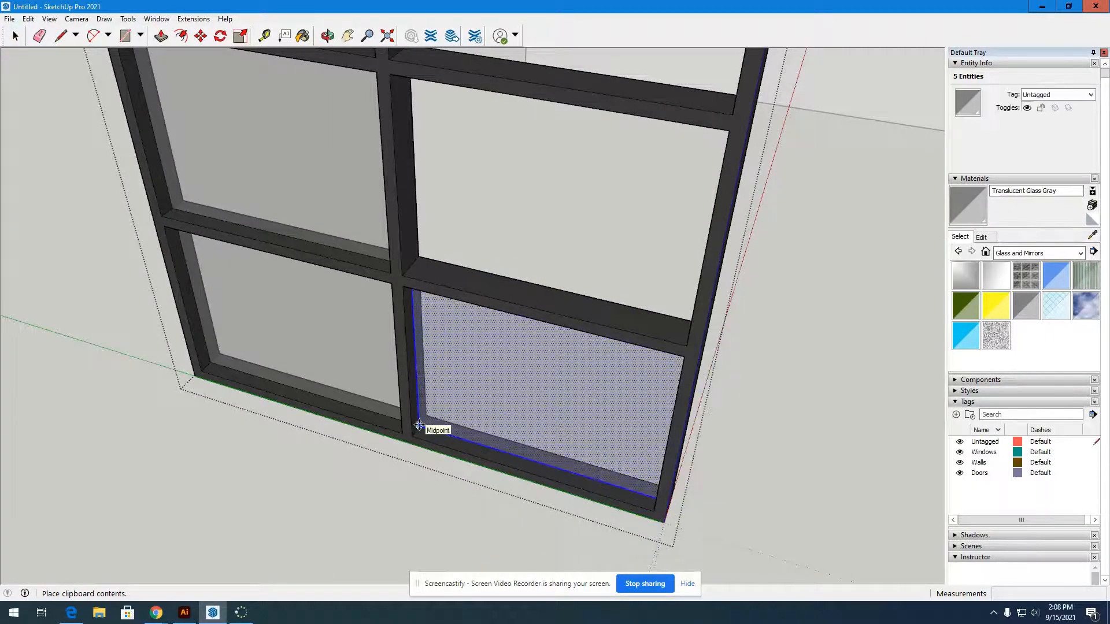
# Paste a glass pane copy into the second opening from the bottom of the unfinished column, snapping to the inner corner edge
pyautogui.press('m')
pyautogui.hotkey('ctrl', 'z')
pyautogui.hotkey('ctrl', 'v')
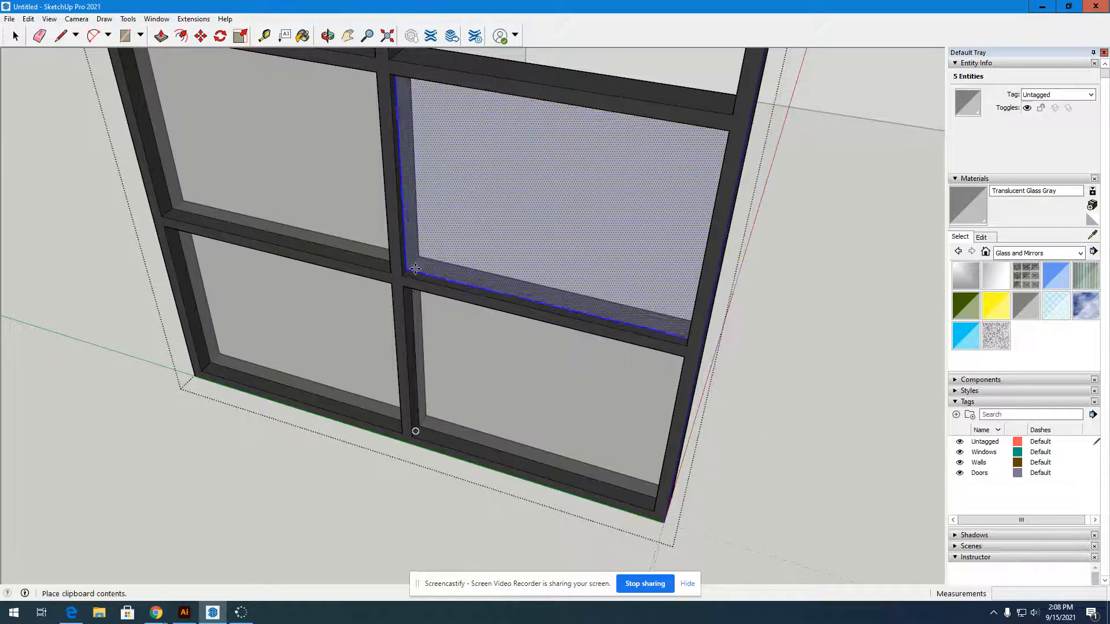
pyautogui.click(411, 266)
pyautogui.scroll(-4, 441, 428)
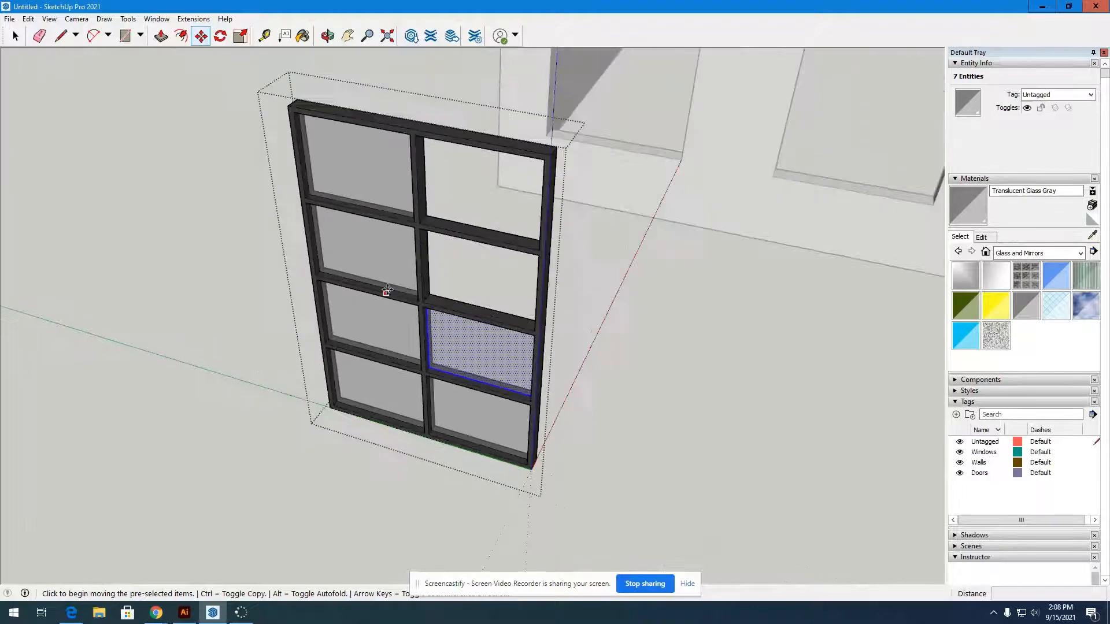
# Paste a glass pane copy into the second opening from the top of the same column, aligned midway along the frame's depth
pyautogui.scroll(6, 384, 295)
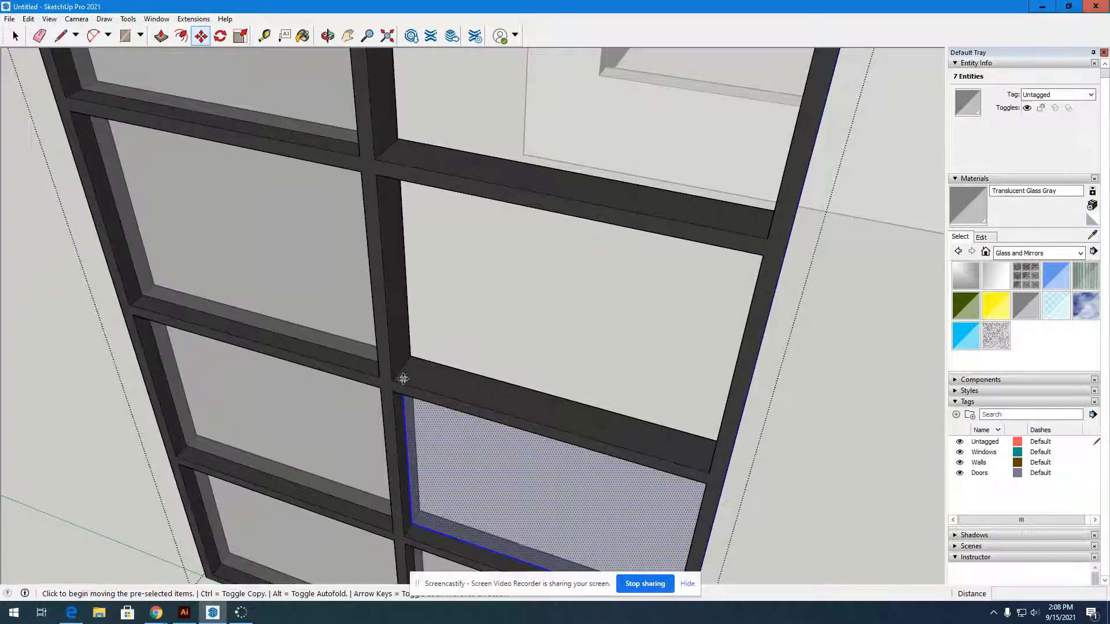
pyautogui.hotkey('ctrl', 'v')
pyautogui.scroll(-3, 403, 378)
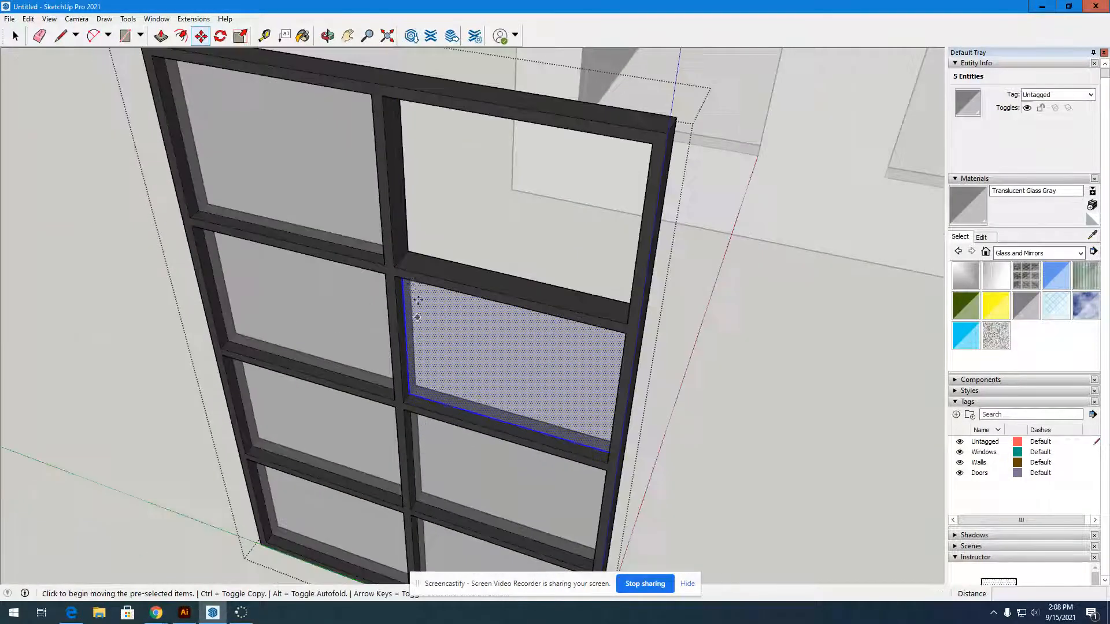
# Paste a glass pane copy into the column's empty top opening and exit the window group with nothing selected
pyautogui.click(408, 253)
pyautogui.scroll(5, 403, 260)
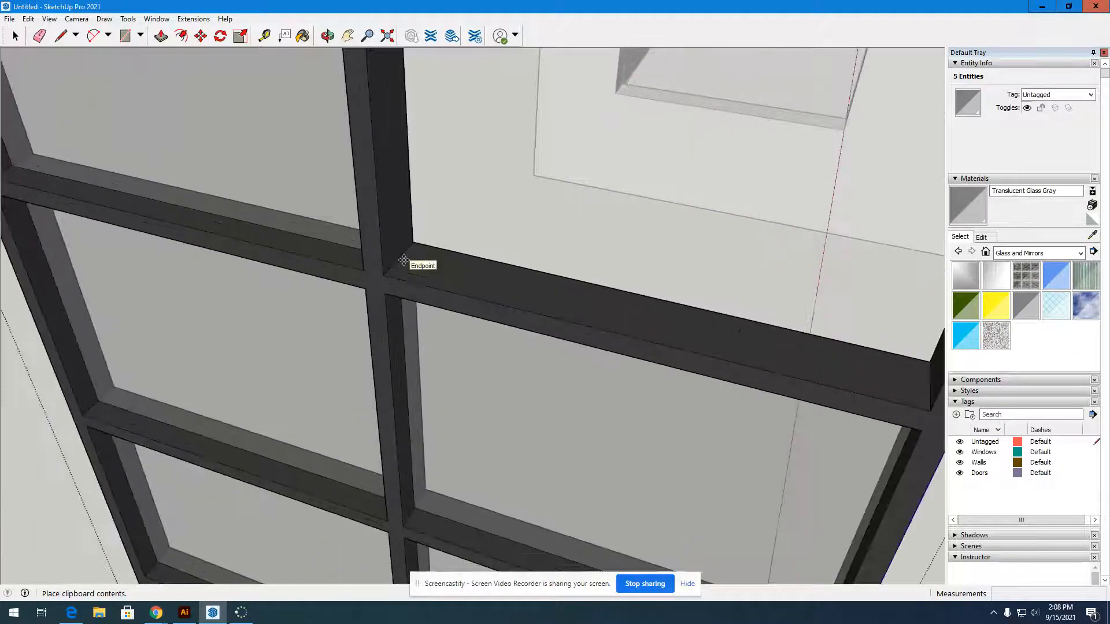
pyautogui.scroll(-6, 397, 258)
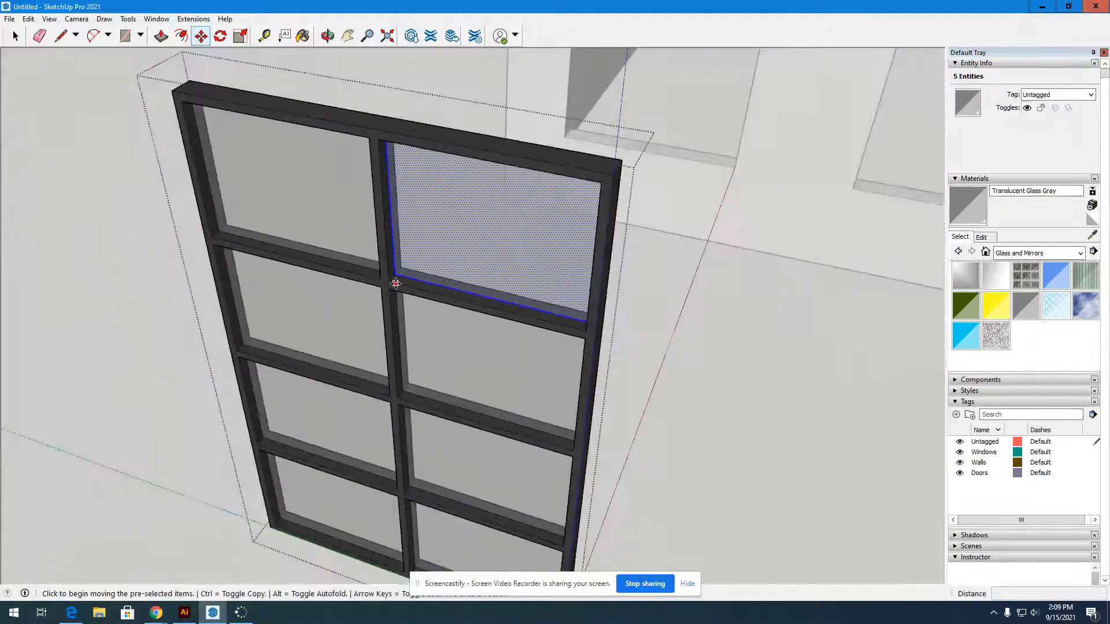
pyautogui.click(15, 36)
pyautogui.click(120, 192)
pyautogui.scroll(-8, 120, 192)
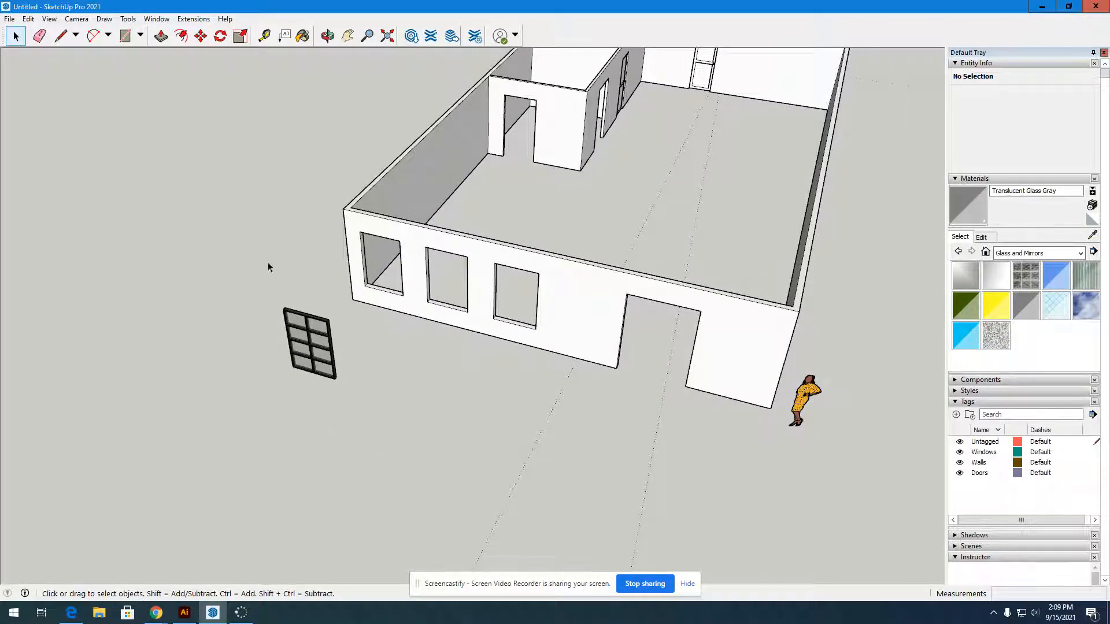
# Move the completed window group by its lower outer corner about 4' away from its original spot beside the building
pyautogui.click(324, 331)
pyautogui.scroll(5, 322, 359)
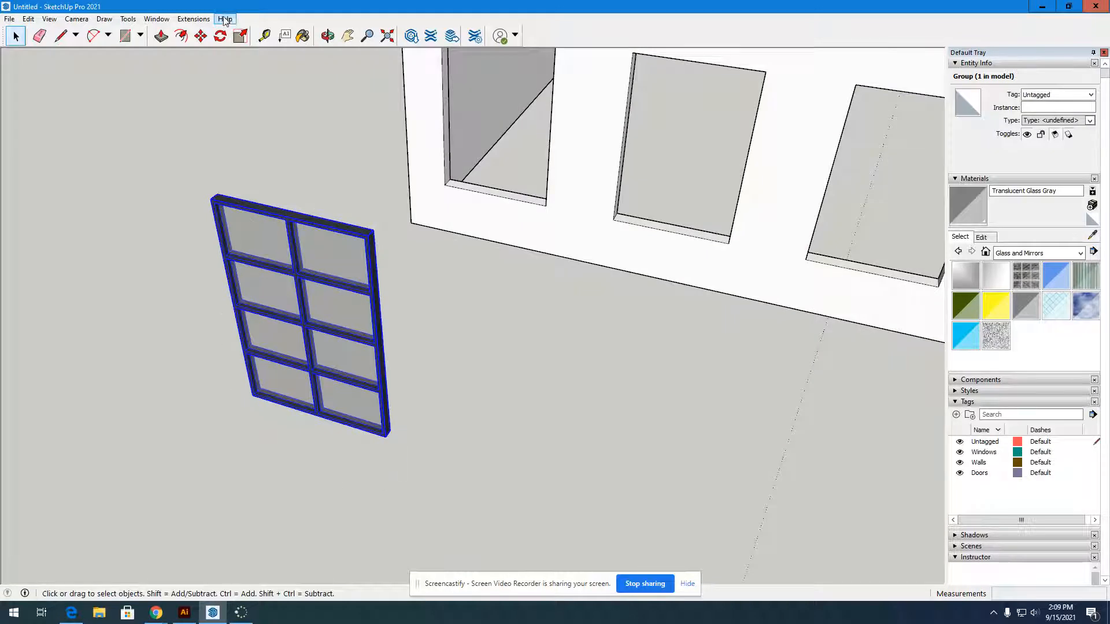
pyautogui.click(200, 36)
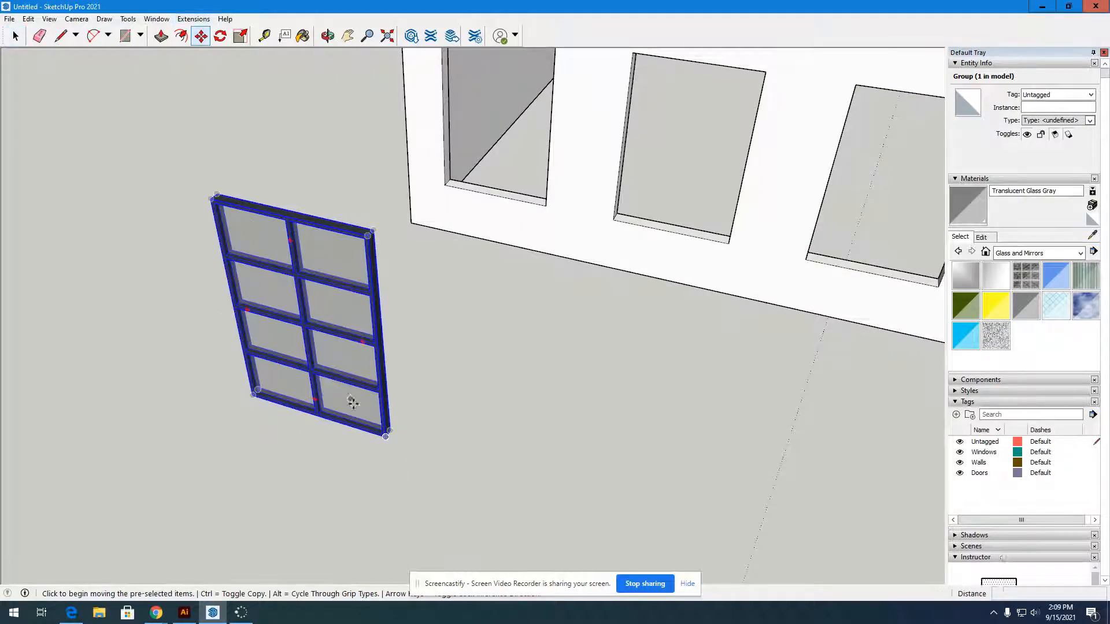
pyautogui.click(388, 438)
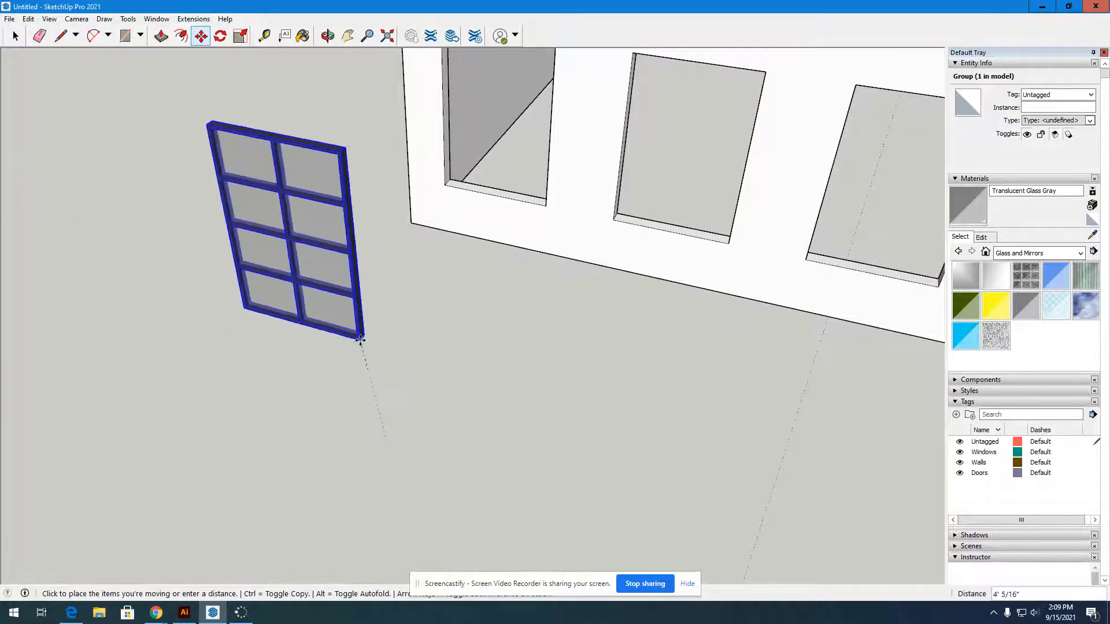
pyautogui.click(359, 340)
pyautogui.scroll(-2, 351, 474)
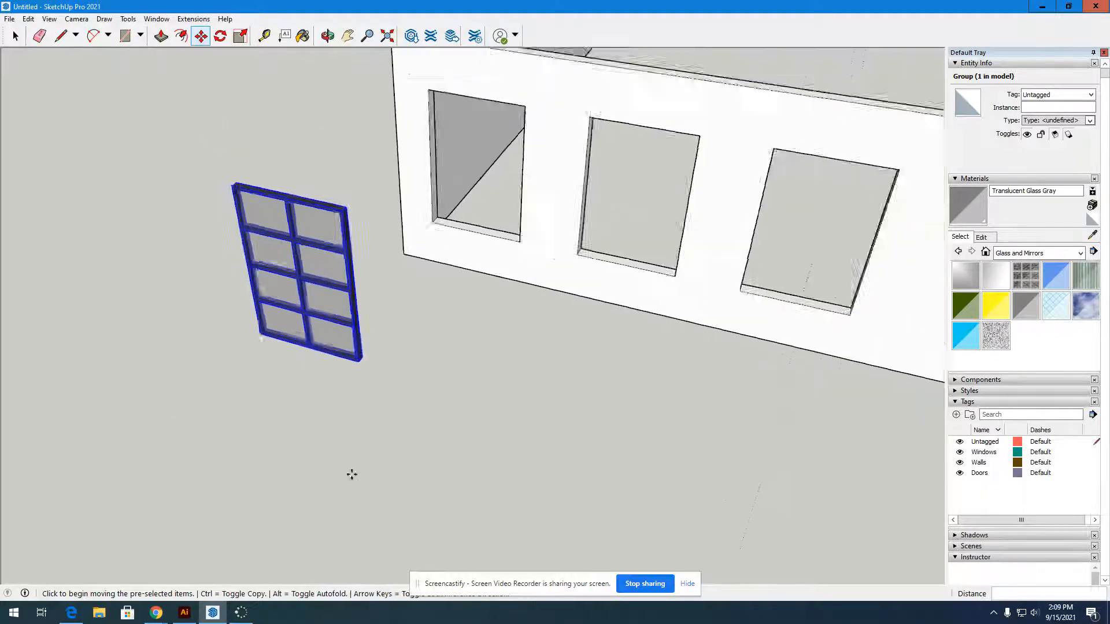
pyautogui.scroll(-2, 352, 474)
pyautogui.scroll(5, 325, 389)
pyautogui.scroll(-5, 324, 376)
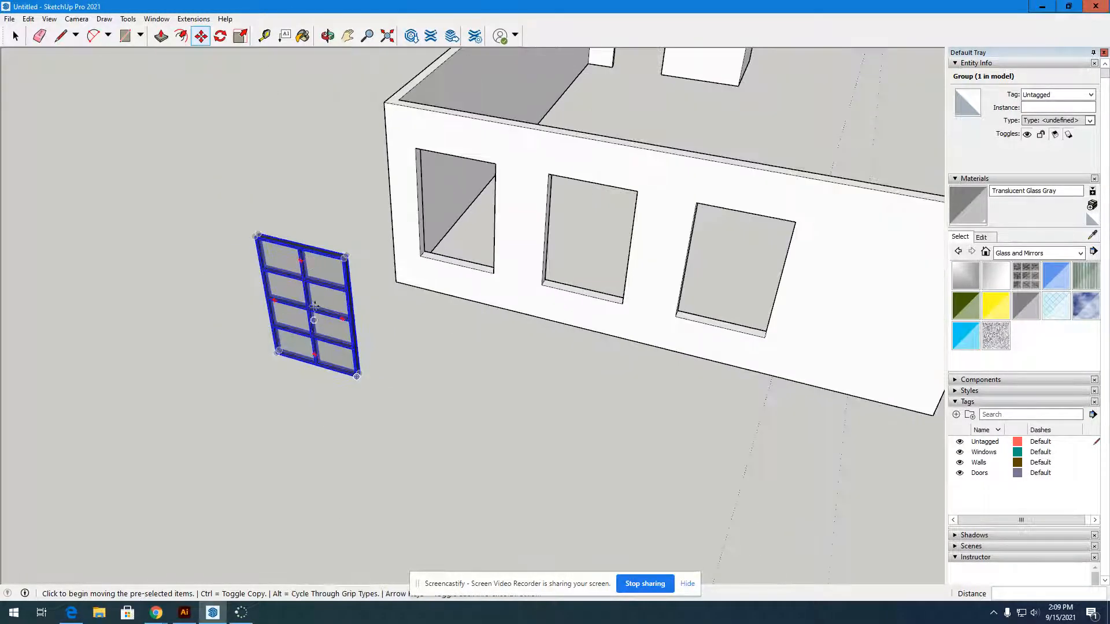
# Assign the Windows tag to the window group
pyautogui.click(15, 35)
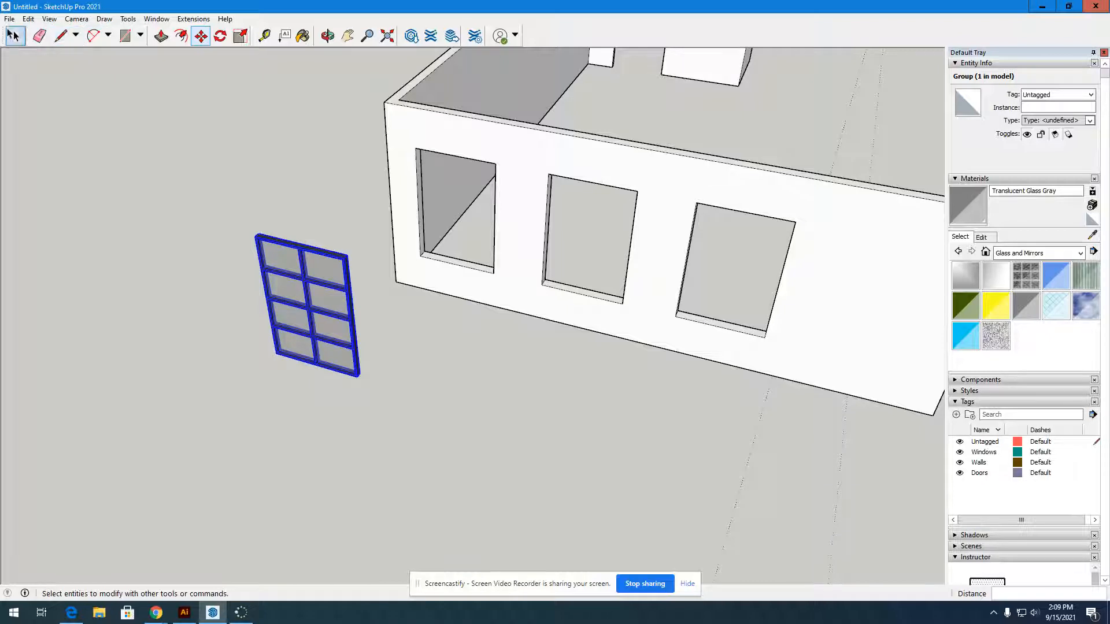
pyautogui.rightClick(340, 270)
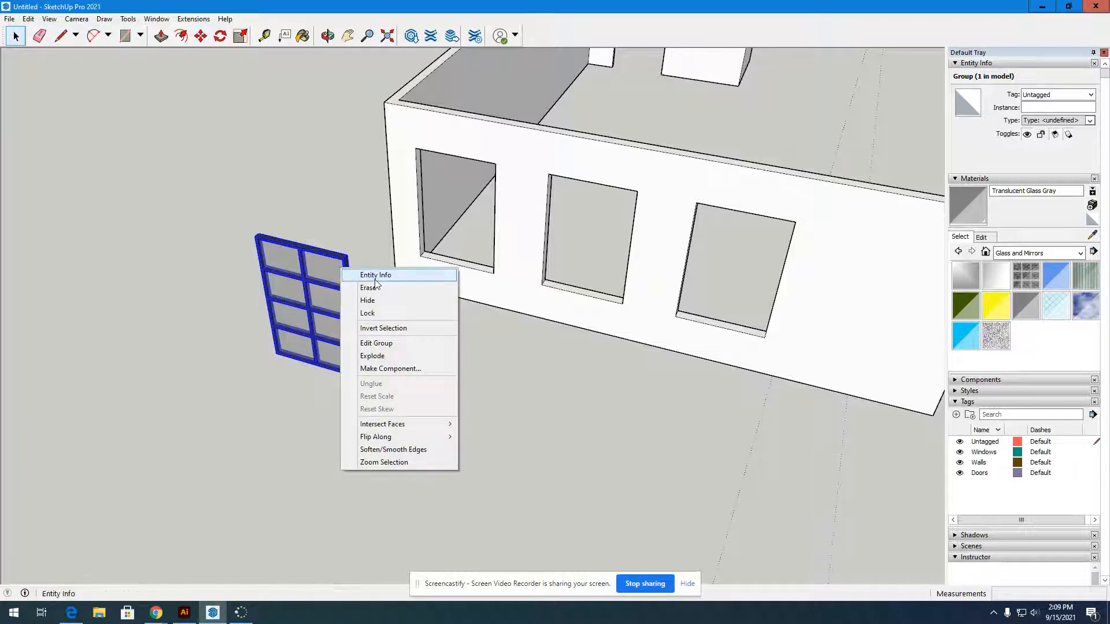
pyautogui.click(493, 391)
pyautogui.click(329, 323)
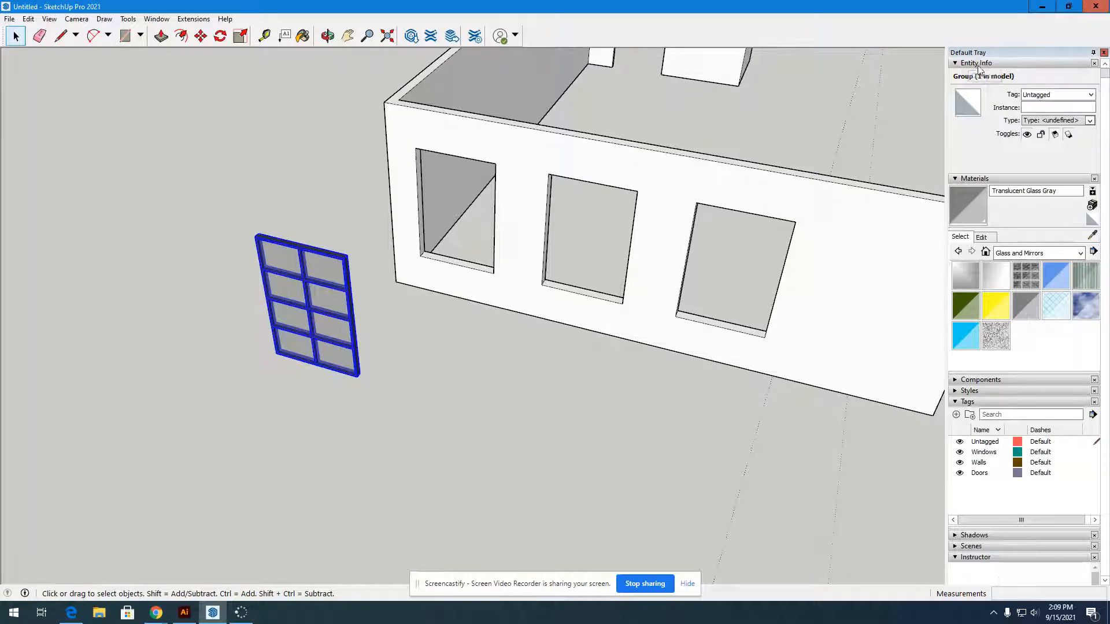
pyautogui.click(1033, 96)
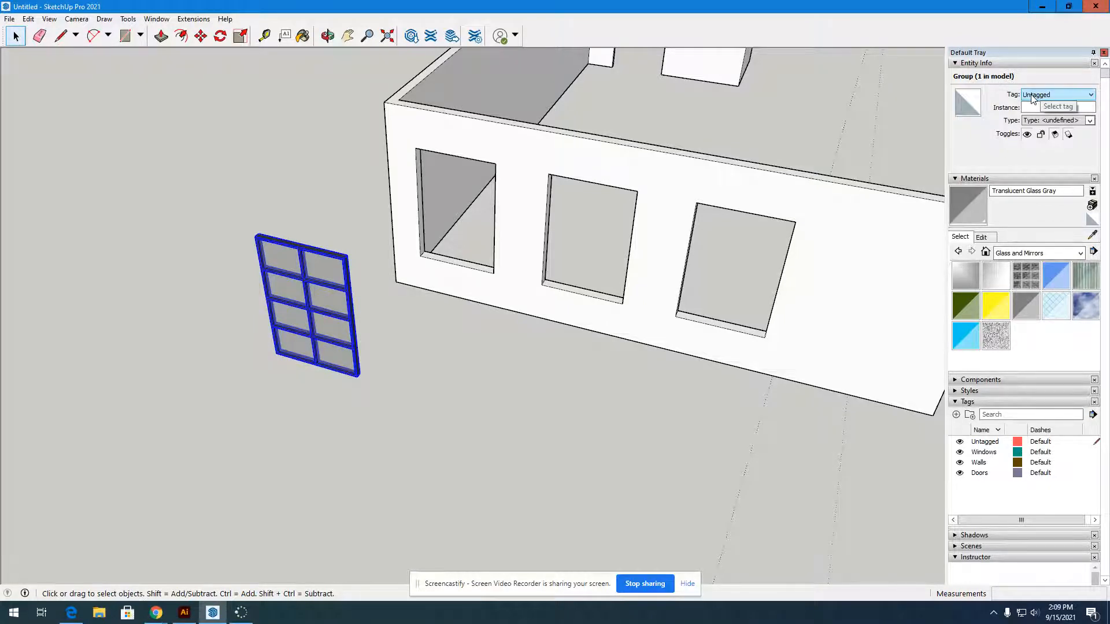
pyautogui.click(1091, 96)
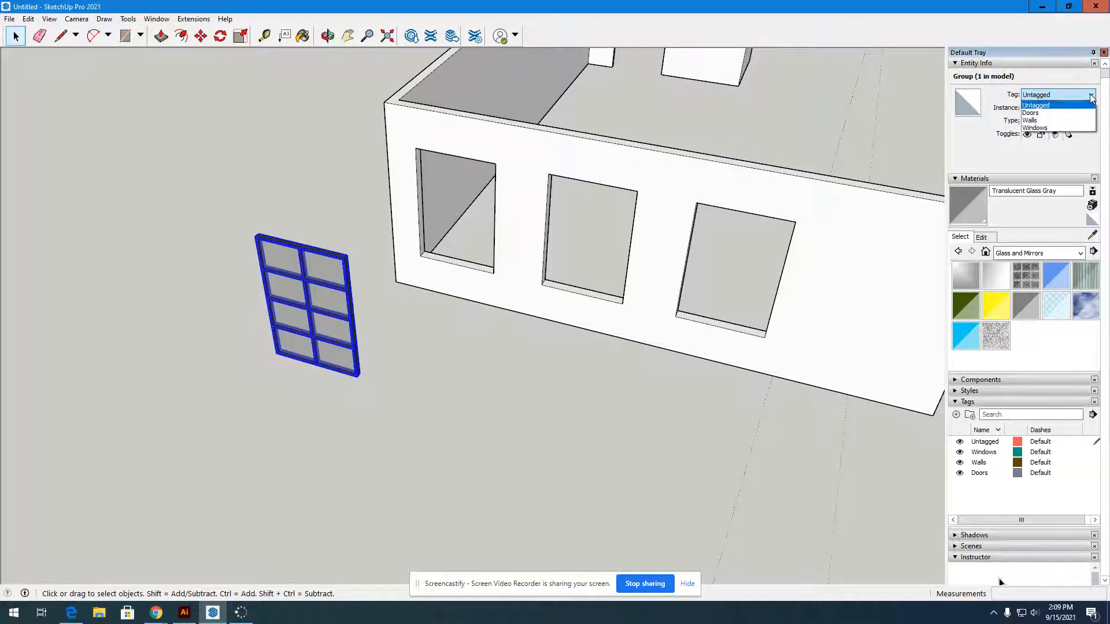
pyautogui.click(1059, 128)
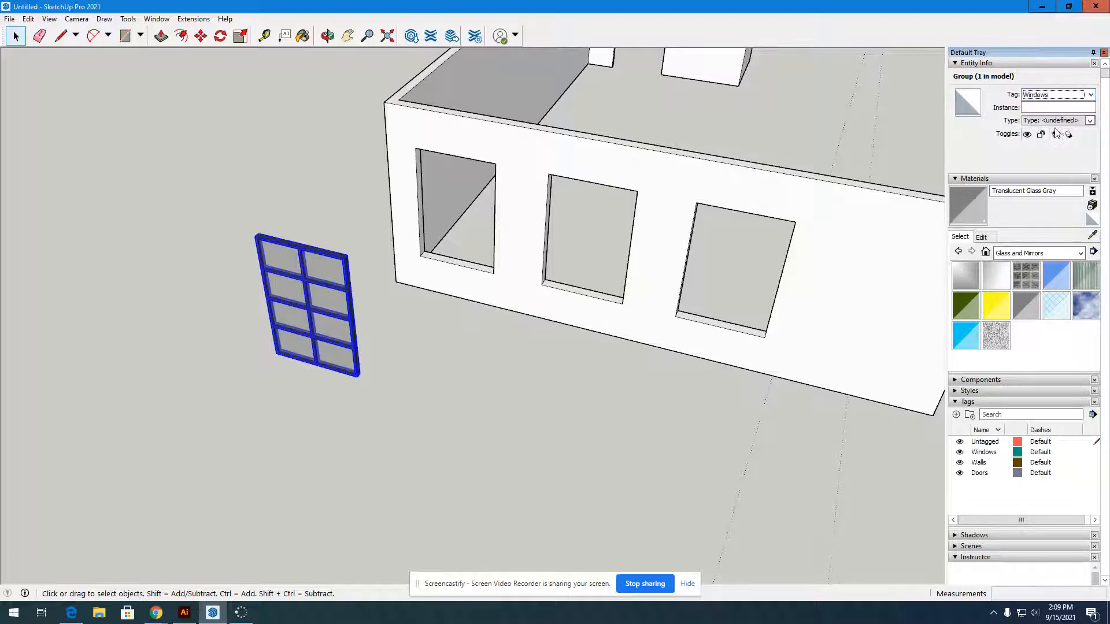
# Check the Windows tag's visibility in the tag list and clear the selection
pyautogui.scroll(-5, 439, 446)
pyautogui.scroll(3, 412, 442)
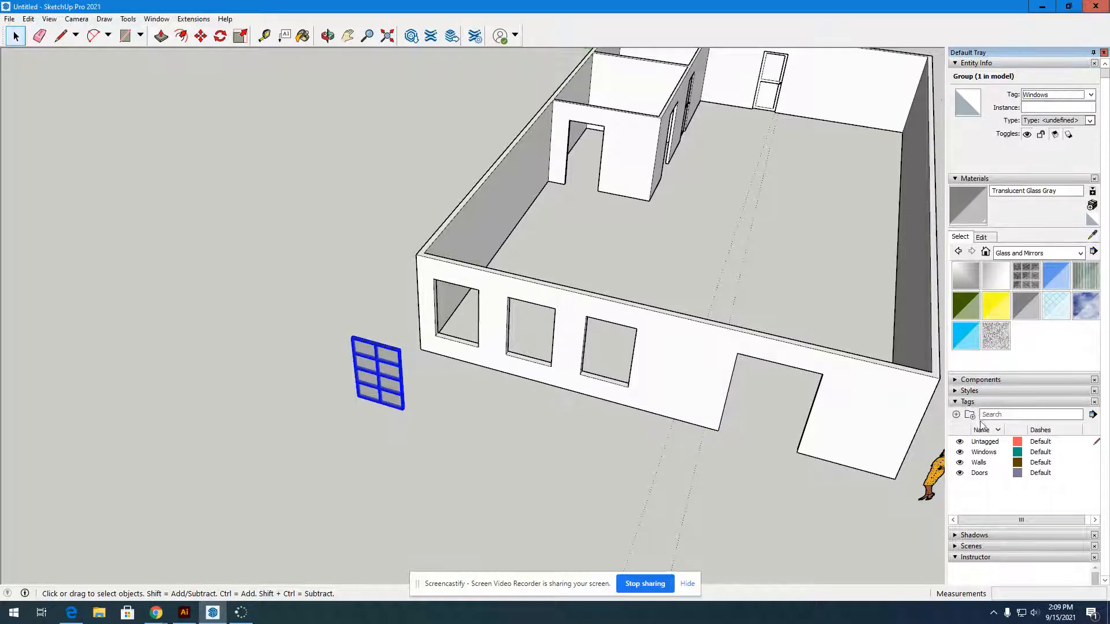
pyautogui.click(961, 455)
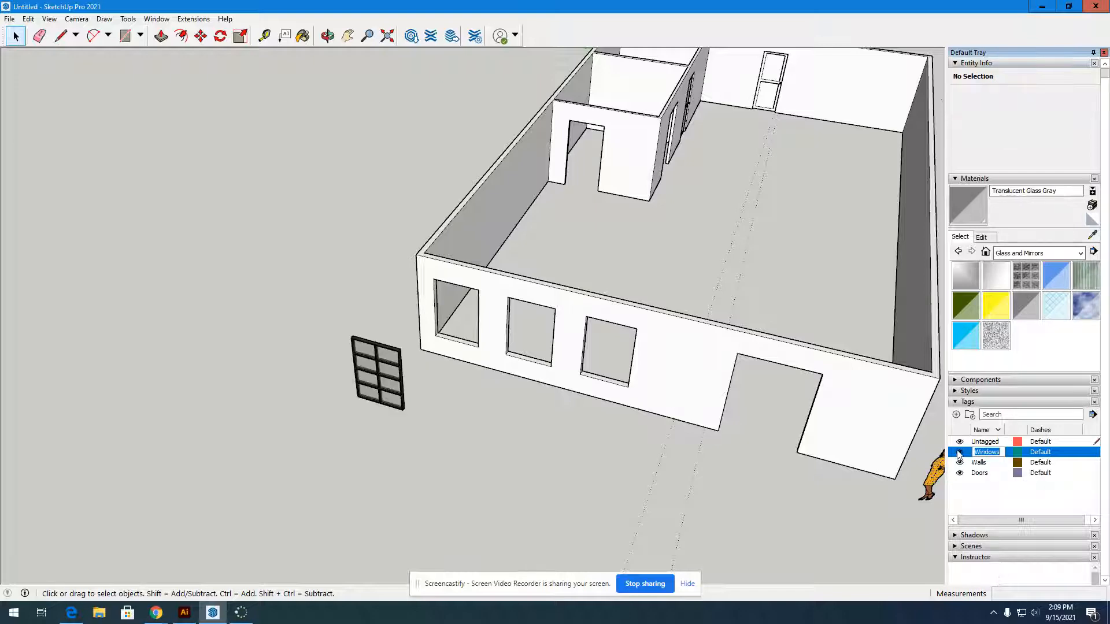
pyautogui.click(507, 417)
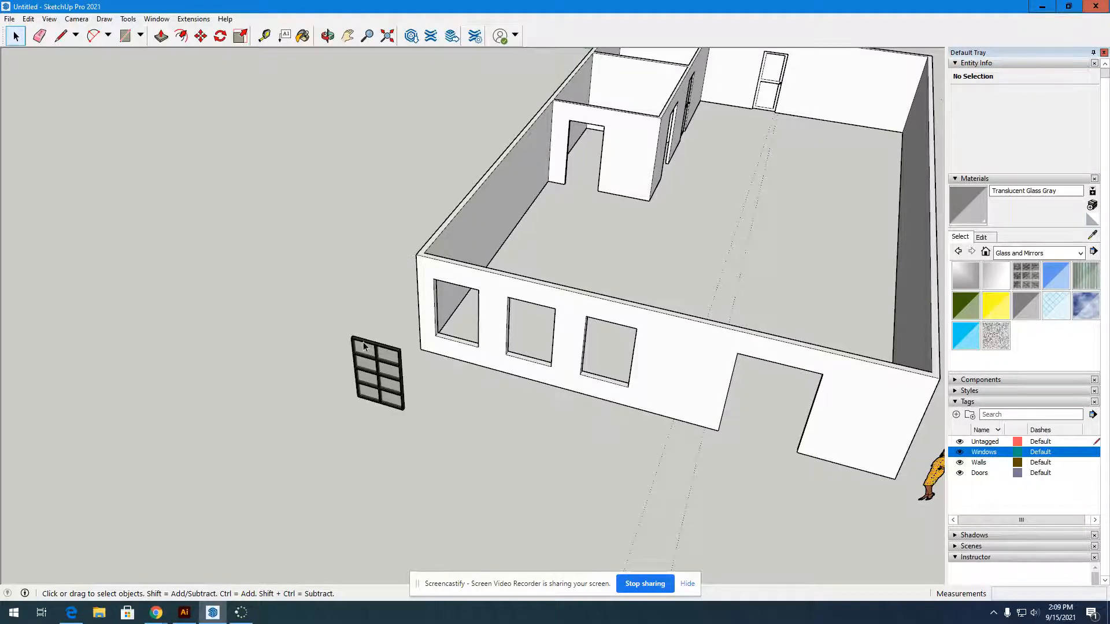
# Copy the tagged window group and paste the copy onto the ground in front of the wall with the window openings
pyautogui.scroll(3, 364, 346)
pyautogui.scroll(-3, 278, 333)
pyautogui.scroll(8, 312, 347)
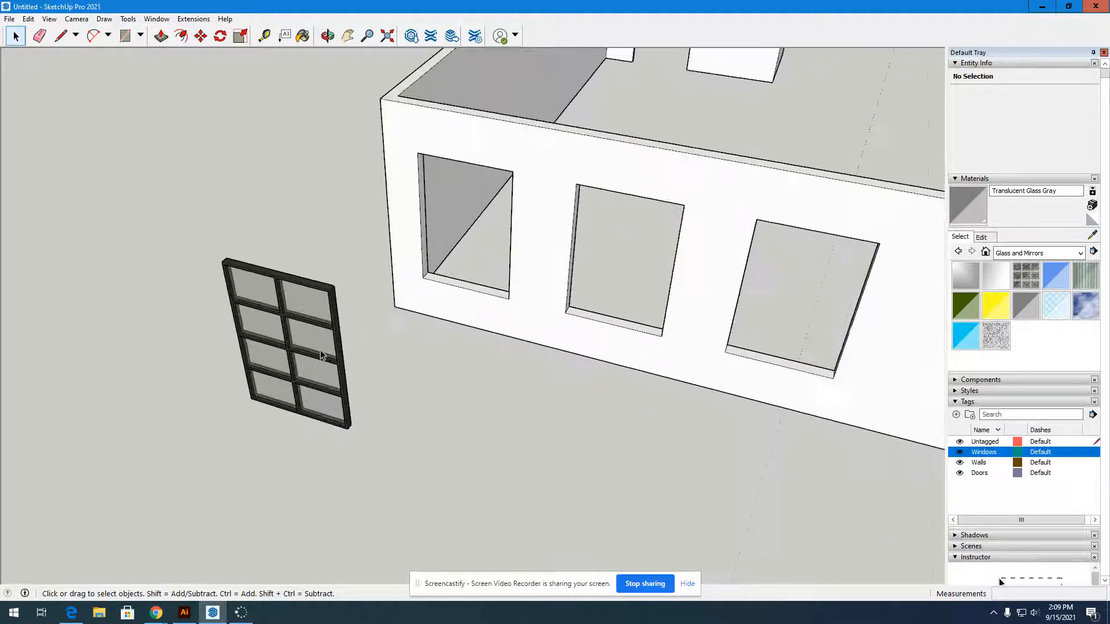
pyautogui.click(321, 351)
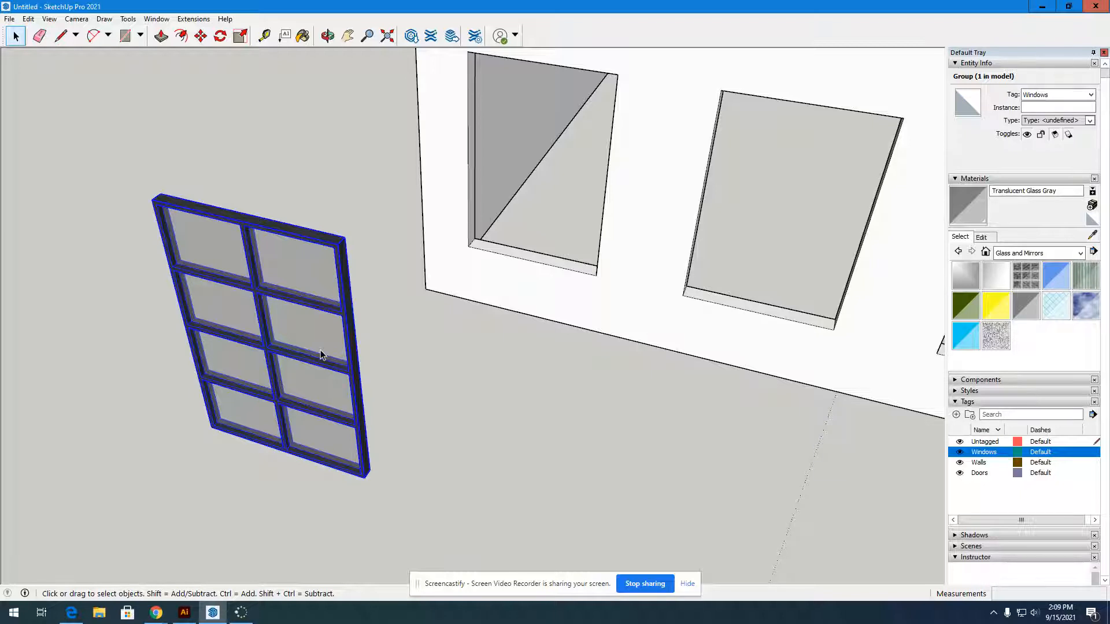
pyautogui.hotkey('ctrl', 'v')
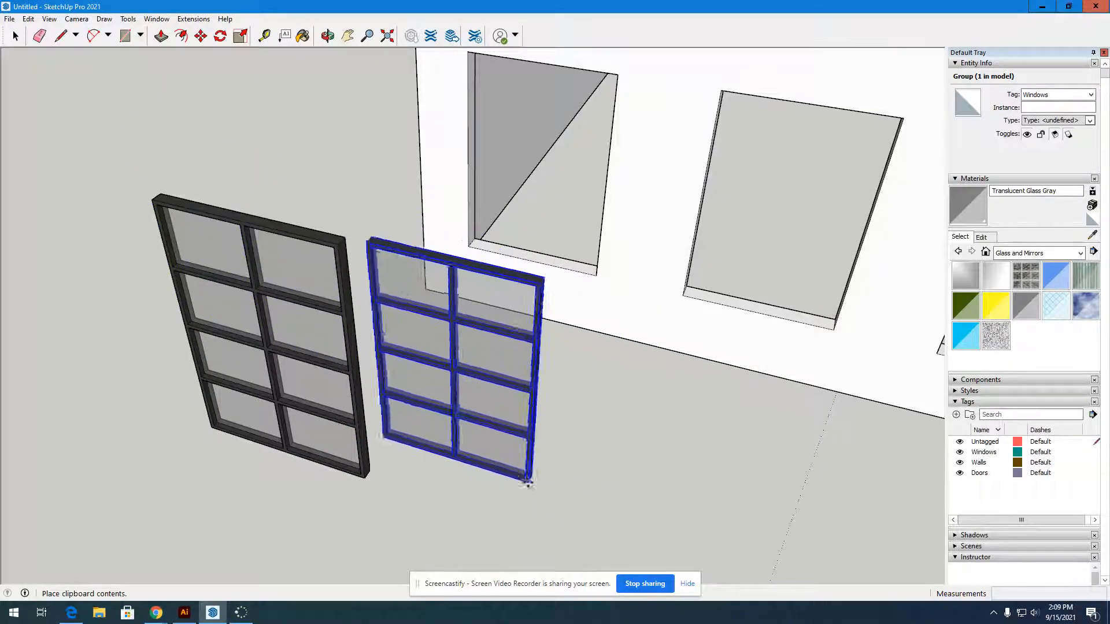
pyautogui.scroll(-4, 528, 481)
pyautogui.scroll(4, 629, 491)
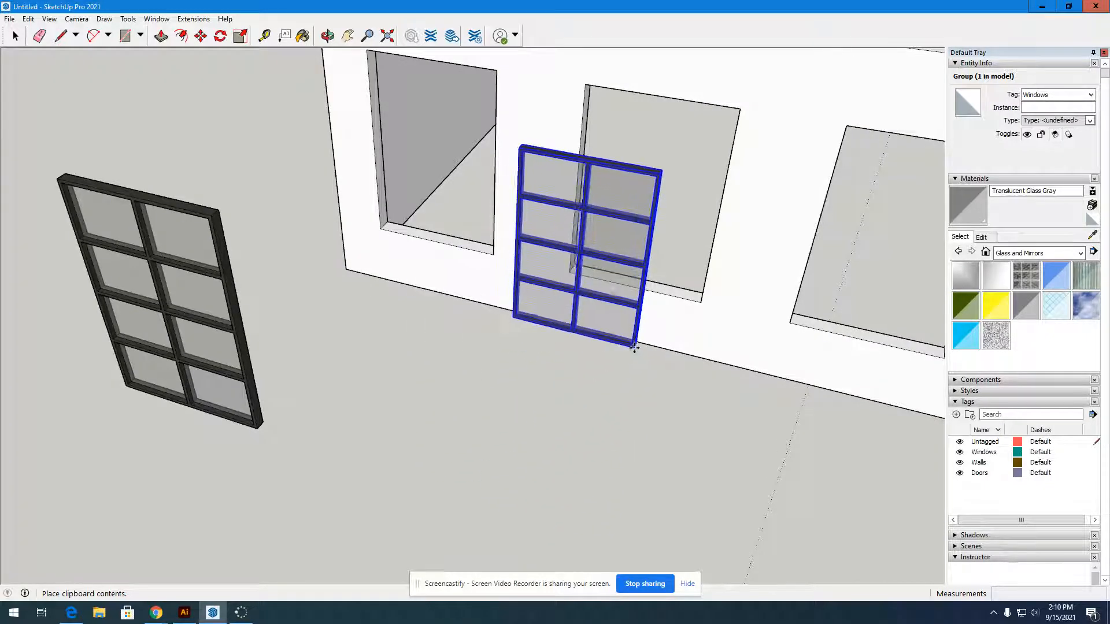
pyautogui.click(565, 495)
# Move the window copy by its lower front corner onto the matching lower corner of the wall's middle window opening
pyautogui.scroll(6, 602, 516)
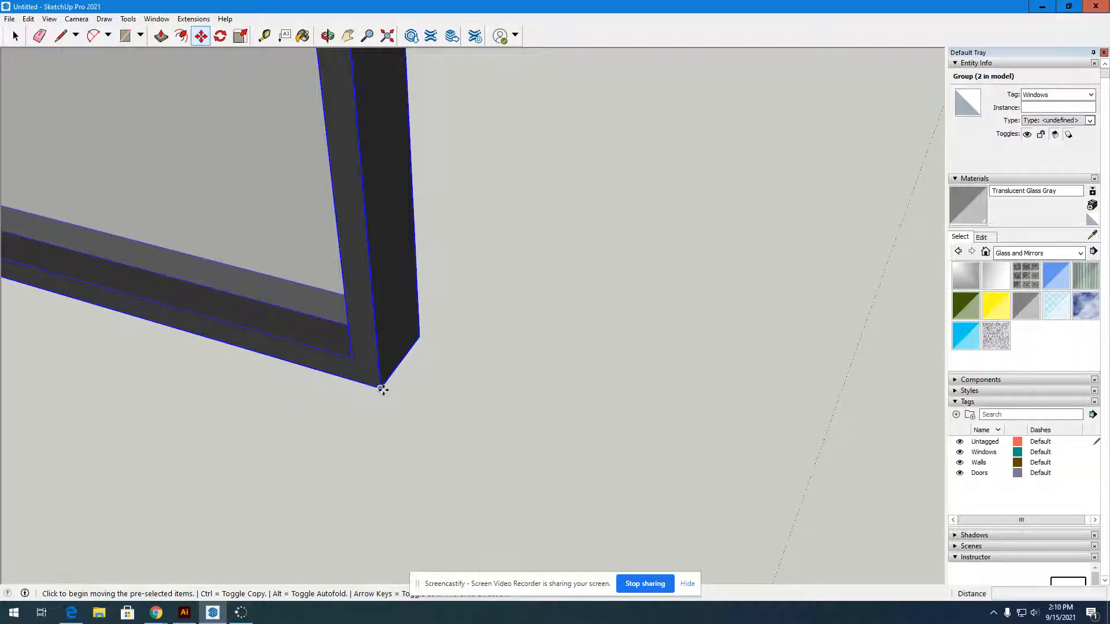
pyautogui.click(381, 389)
pyautogui.scroll(-4, 388, 462)
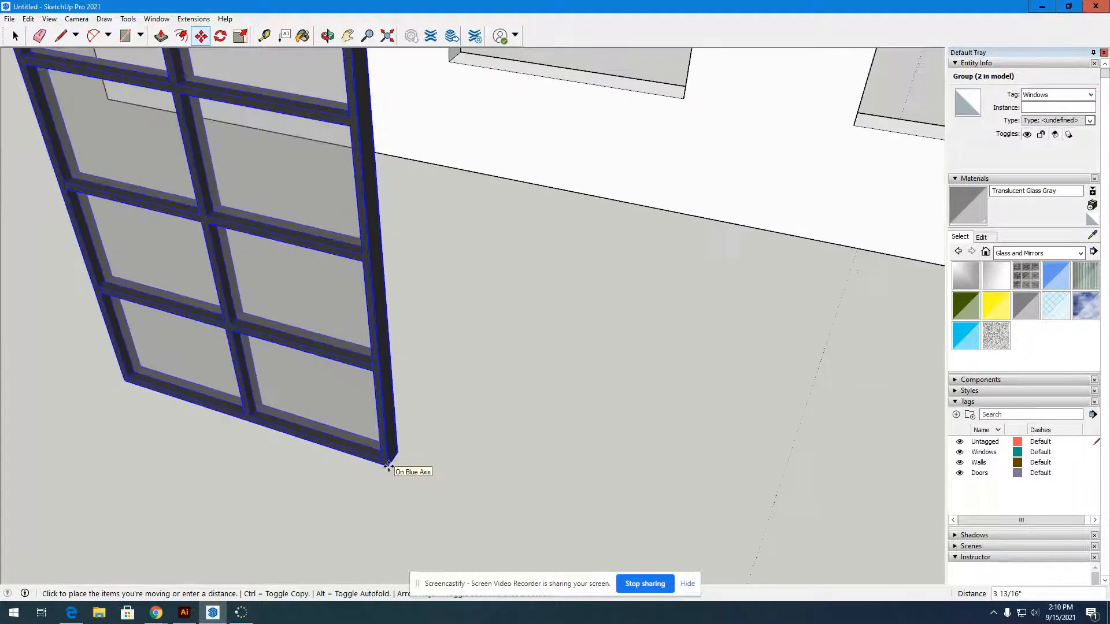
pyautogui.scroll(-5, 389, 465)
pyautogui.scroll(7, 448, 244)
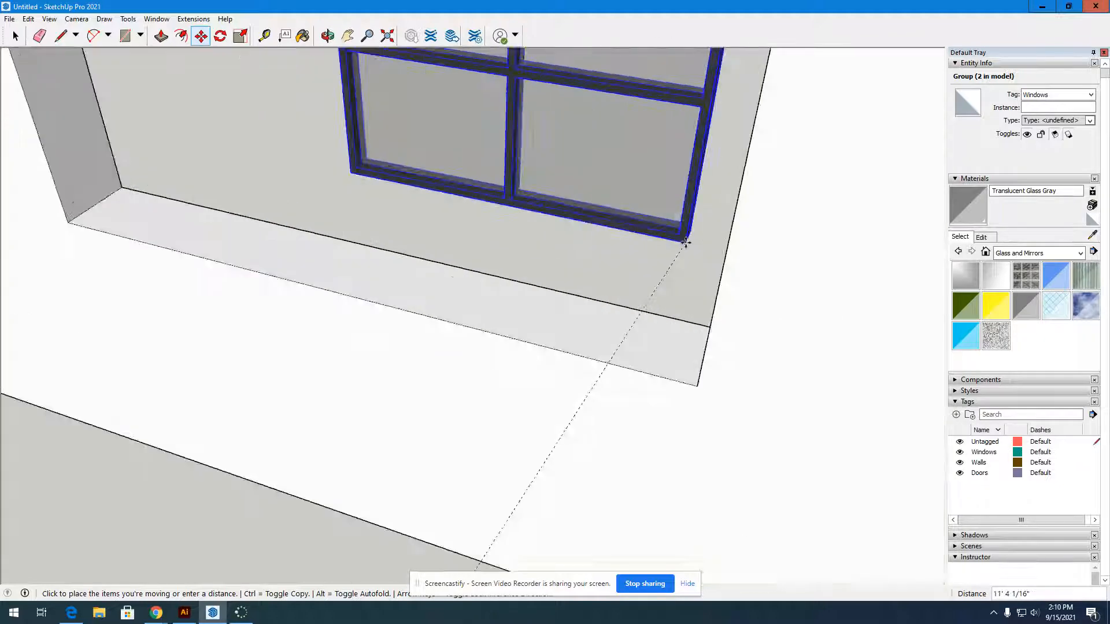
pyautogui.scroll(4, 686, 246)
pyautogui.scroll(-6, 605, 302)
pyautogui.scroll(2, 620, 341)
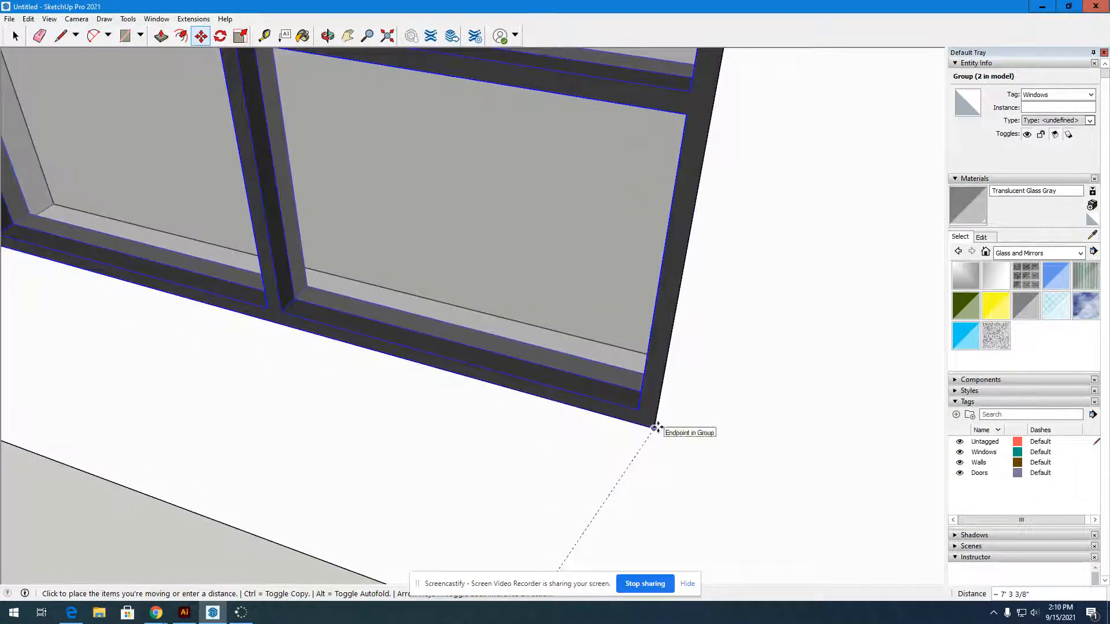
pyautogui.click(655, 428)
pyautogui.scroll(-10, 648, 457)
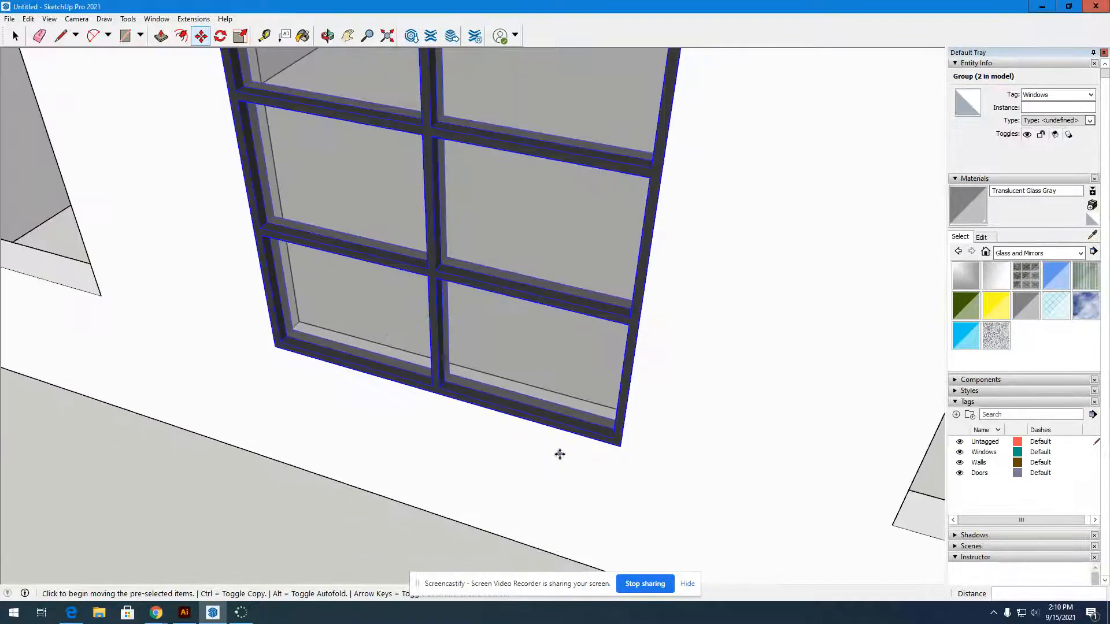
pyautogui.scroll(4, 250, 547)
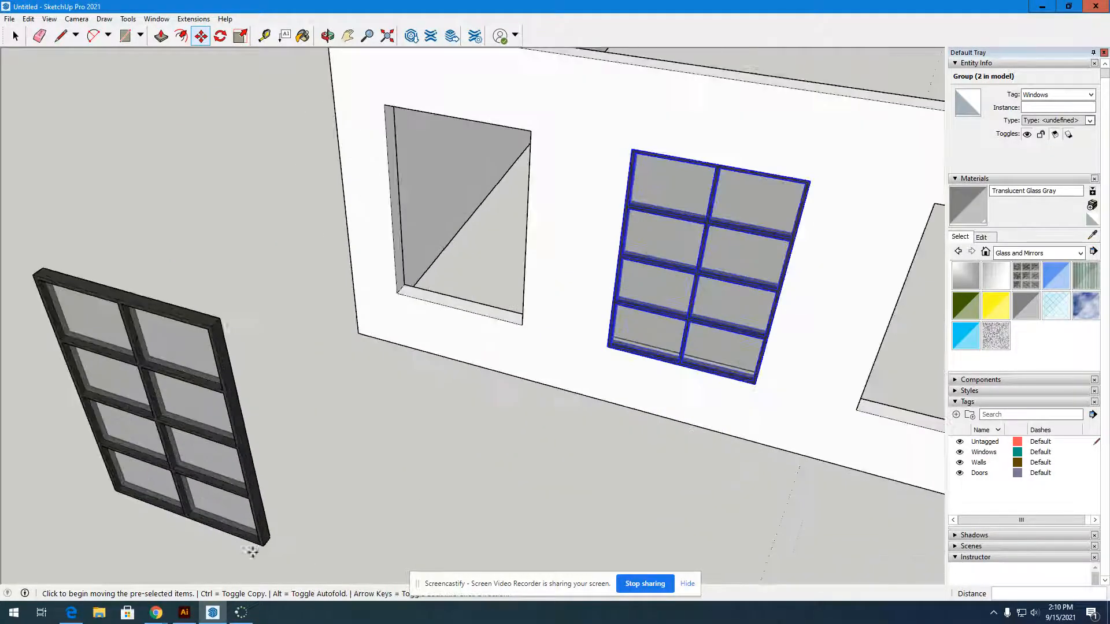
# Move the original window group by its lower front corner onto the matching corner of the wall opening farthest from the doorway
pyautogui.scroll(-4, 497, 446)
pyautogui.scroll(3, 347, 492)
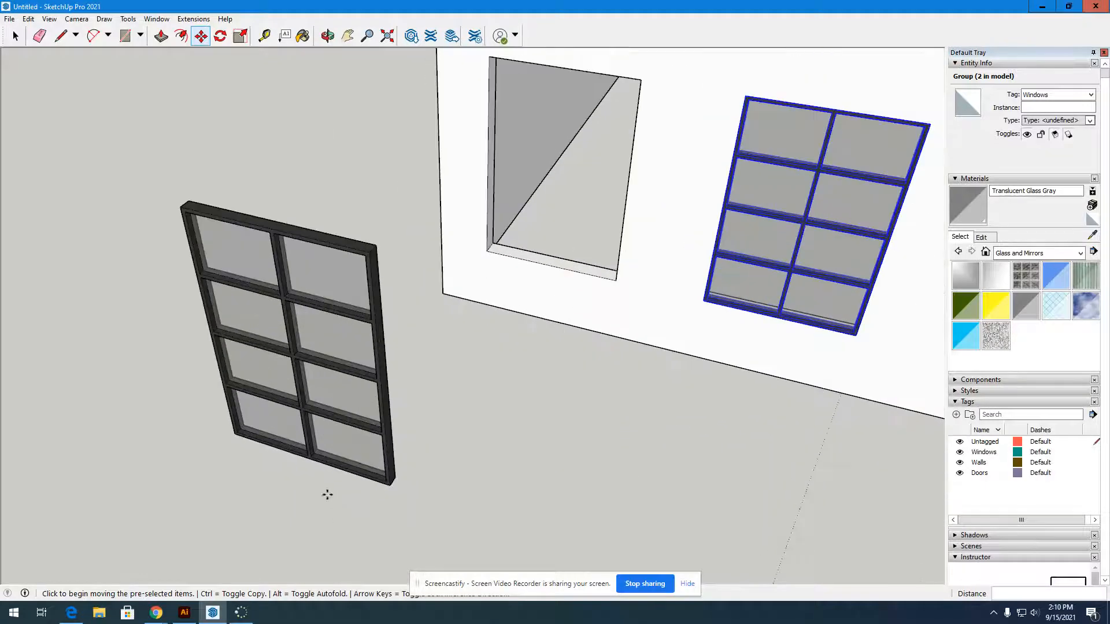
pyautogui.click(15, 36)
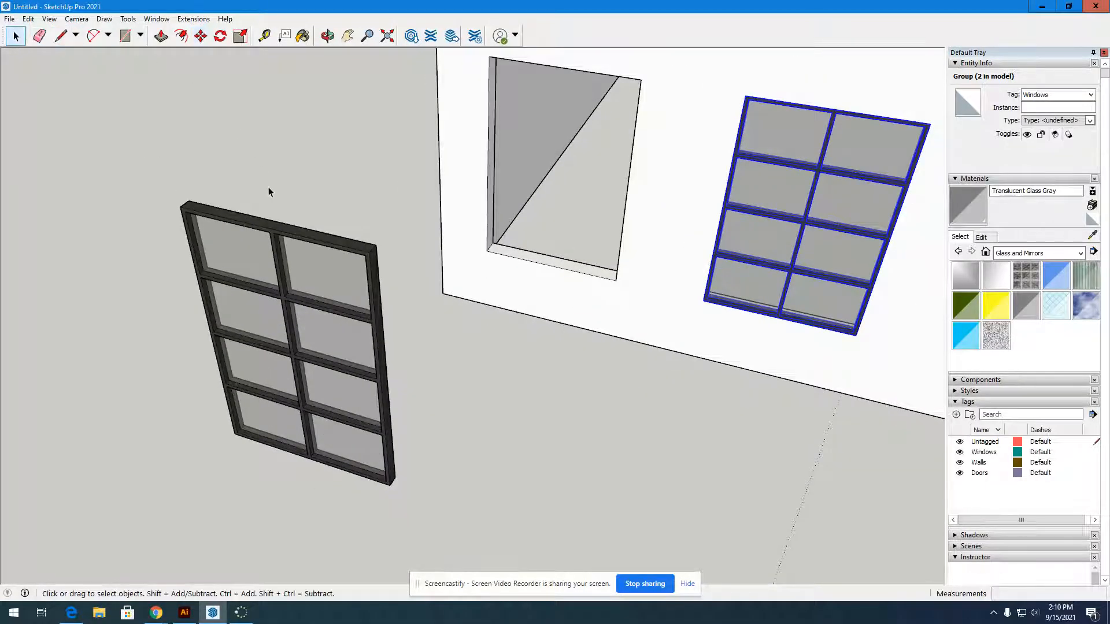
pyautogui.click(278, 243)
pyautogui.press('m')
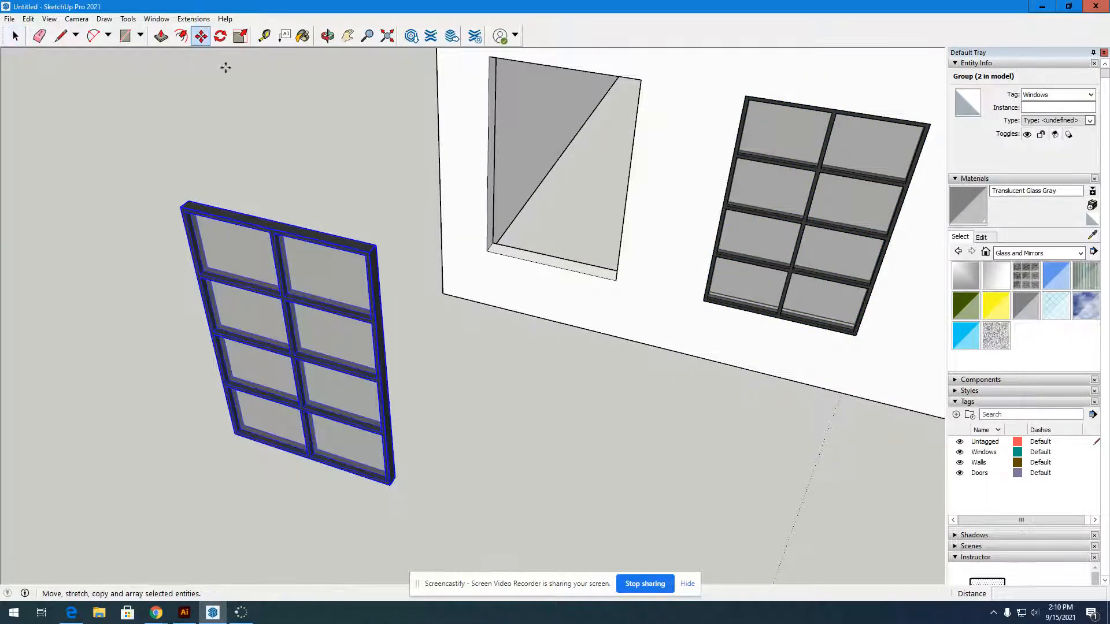
pyautogui.scroll(6, 389, 523)
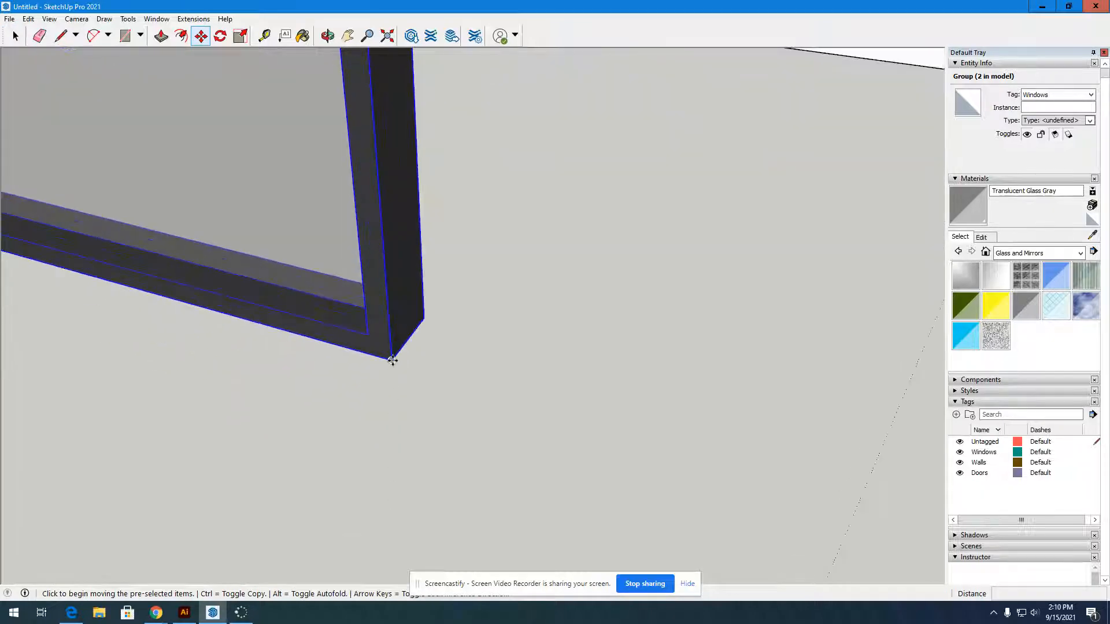
pyautogui.click(393, 361)
pyautogui.scroll(-8, 325, 474)
pyautogui.scroll(1, 520, 254)
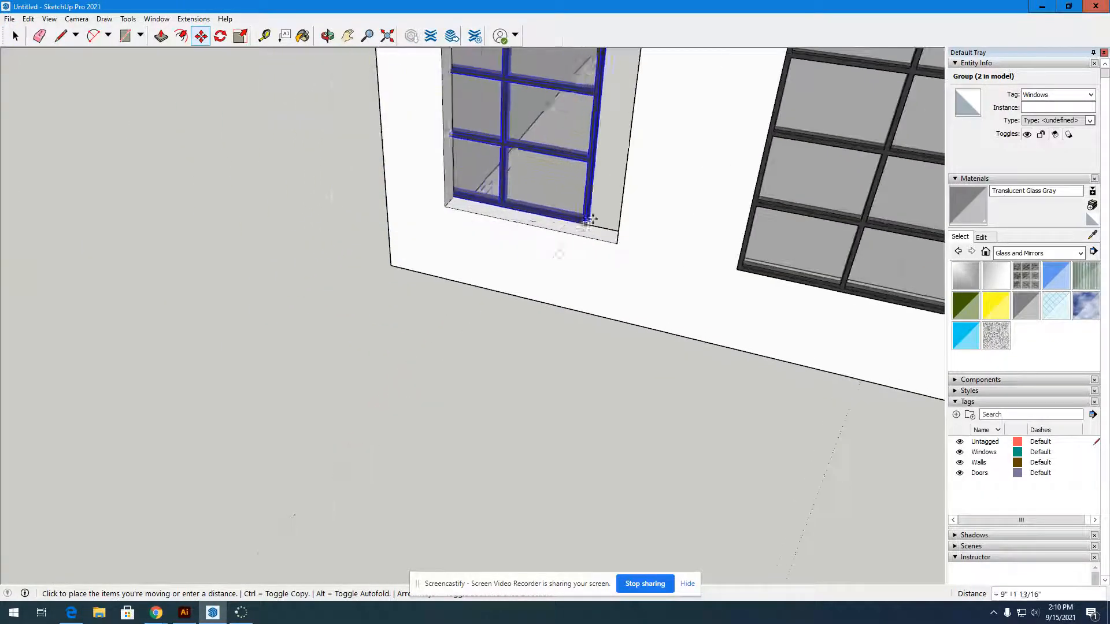
pyautogui.scroll(4, 590, 219)
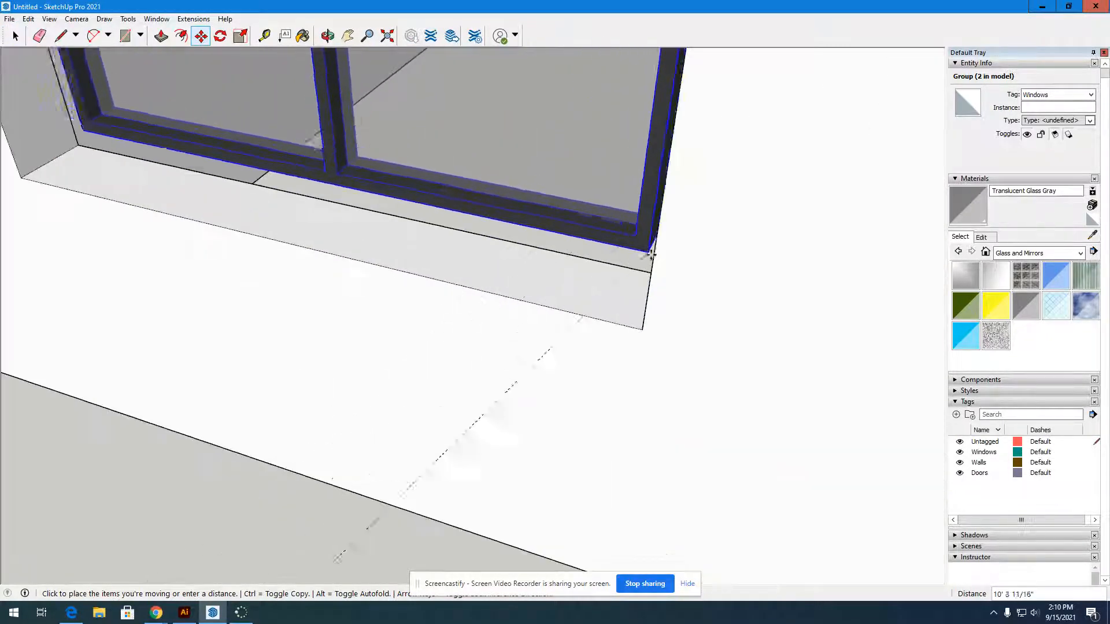
pyautogui.click(641, 324)
# Paste another window copy into the empty wall opening nearest the doorway, snapped to the opening's lower front corner
pyautogui.scroll(-3, 328, 312)
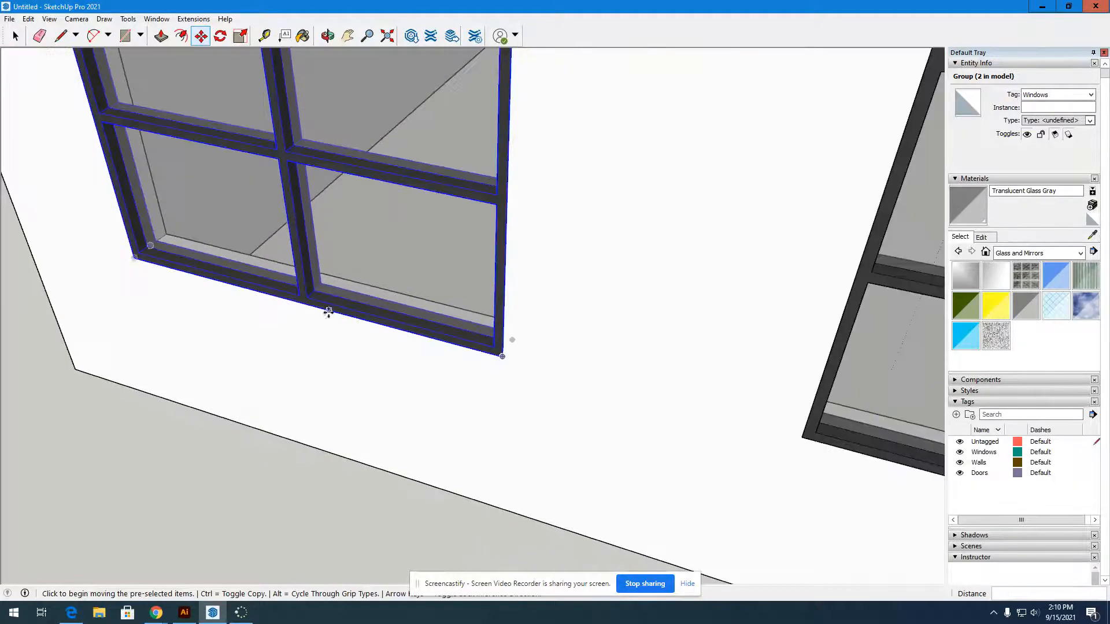
pyautogui.scroll(-6, 328, 312)
pyautogui.scroll(1, 542, 269)
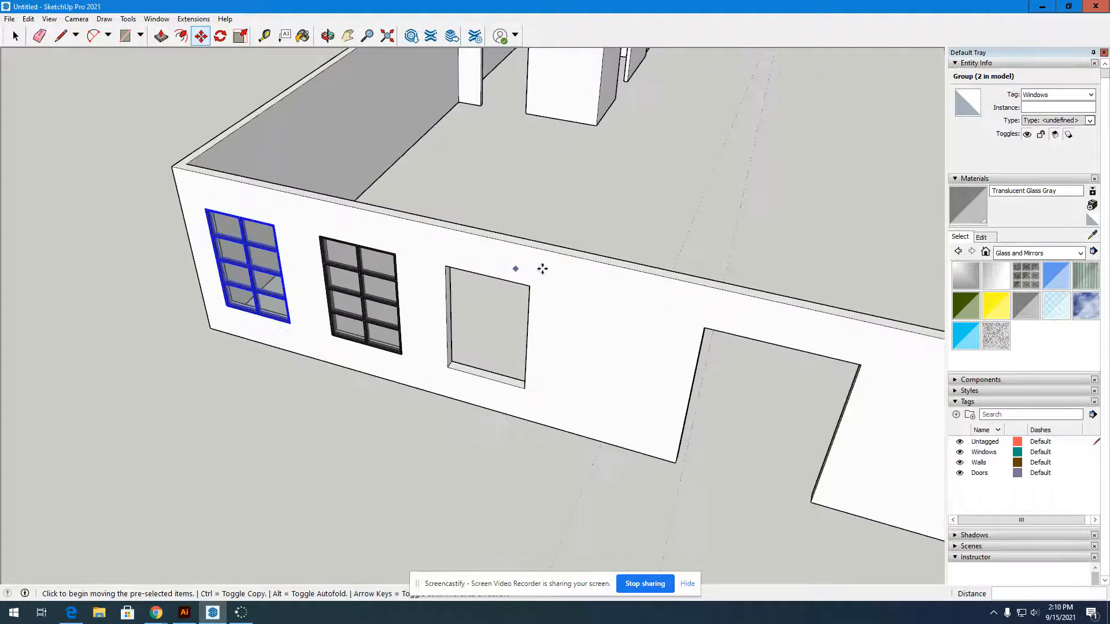
pyautogui.scroll(1, 552, 275)
pyautogui.hotkey('ctrl', 'v')
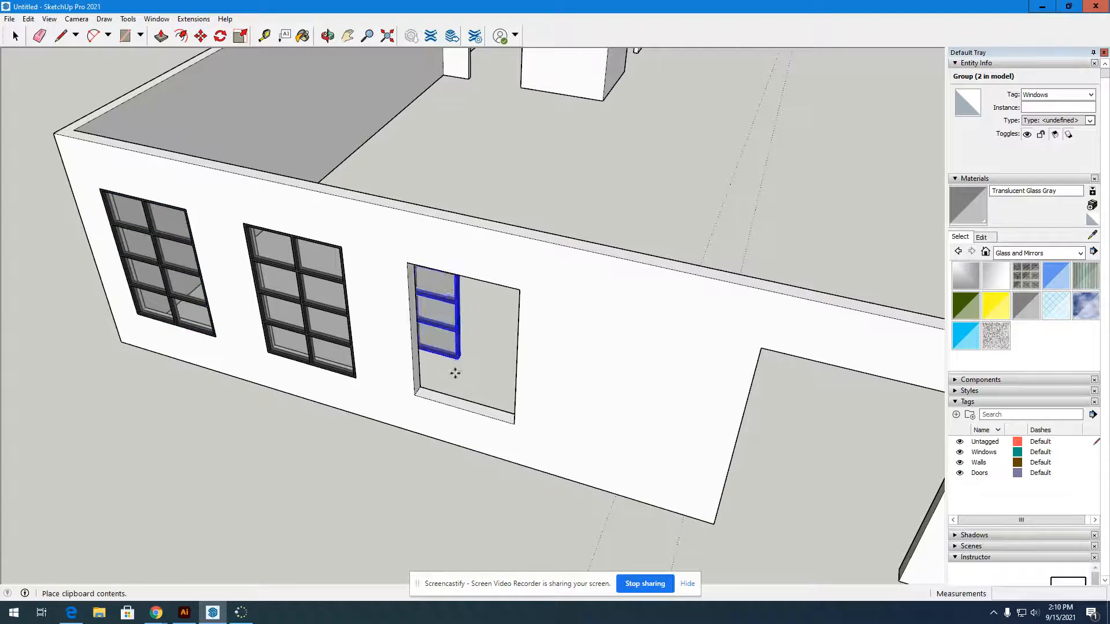
pyautogui.scroll(2, 478, 386)
pyautogui.scroll(3, 478, 387)
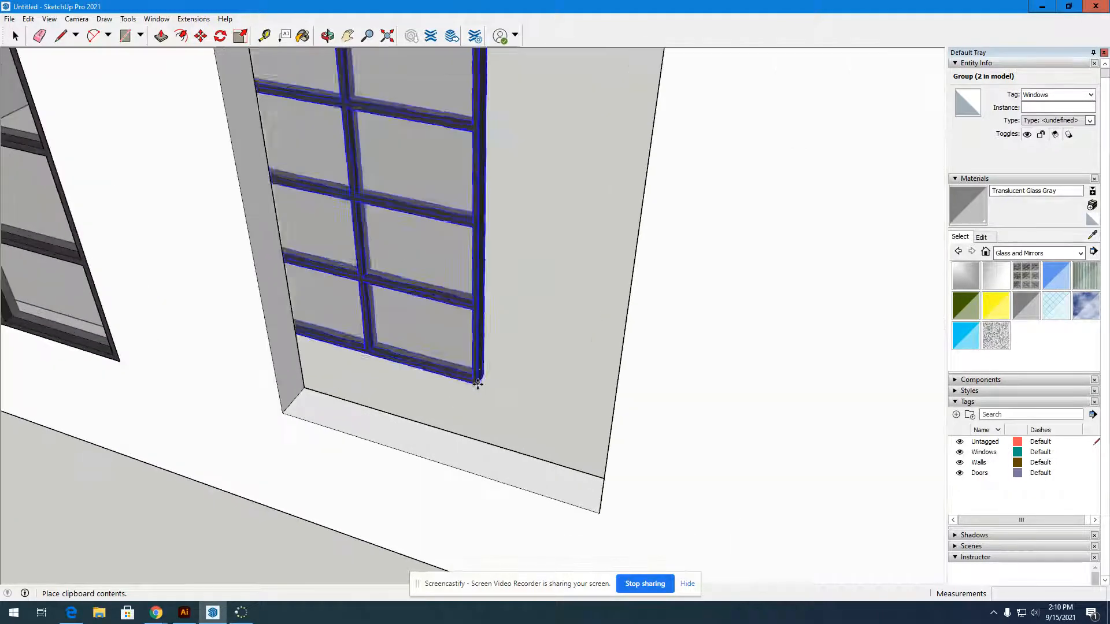
pyautogui.scroll(5, 520, 468)
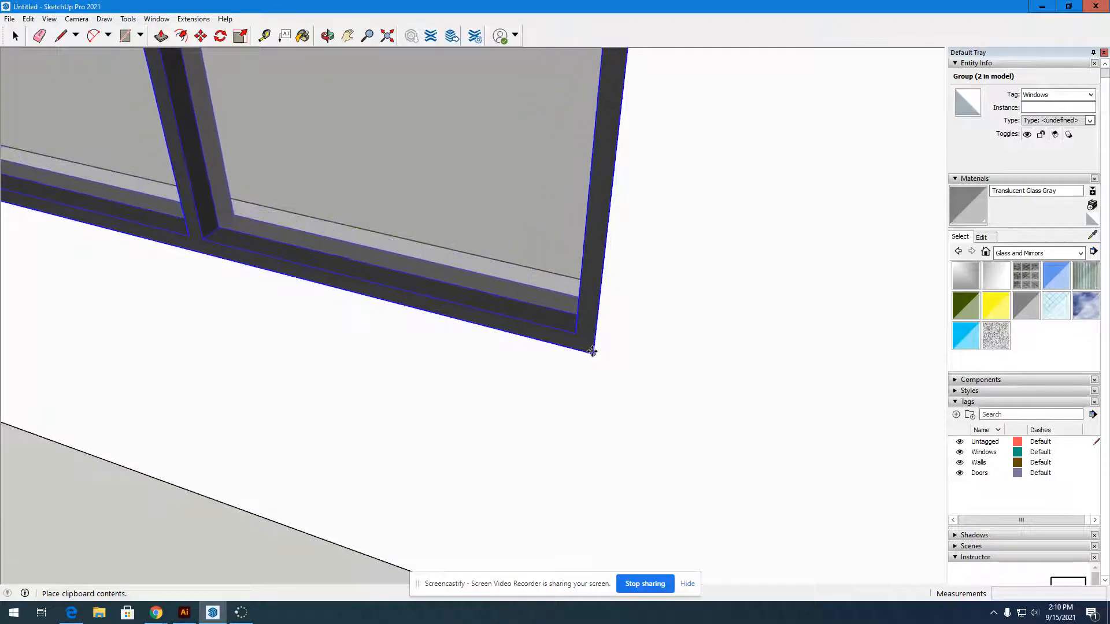
pyautogui.click(592, 351)
# Examine the three fitted windows from inside and outside the building and clear the selection
pyautogui.press('o')
pyautogui.moveTo(593, 351); pyautogui.dragTo(517, 391)
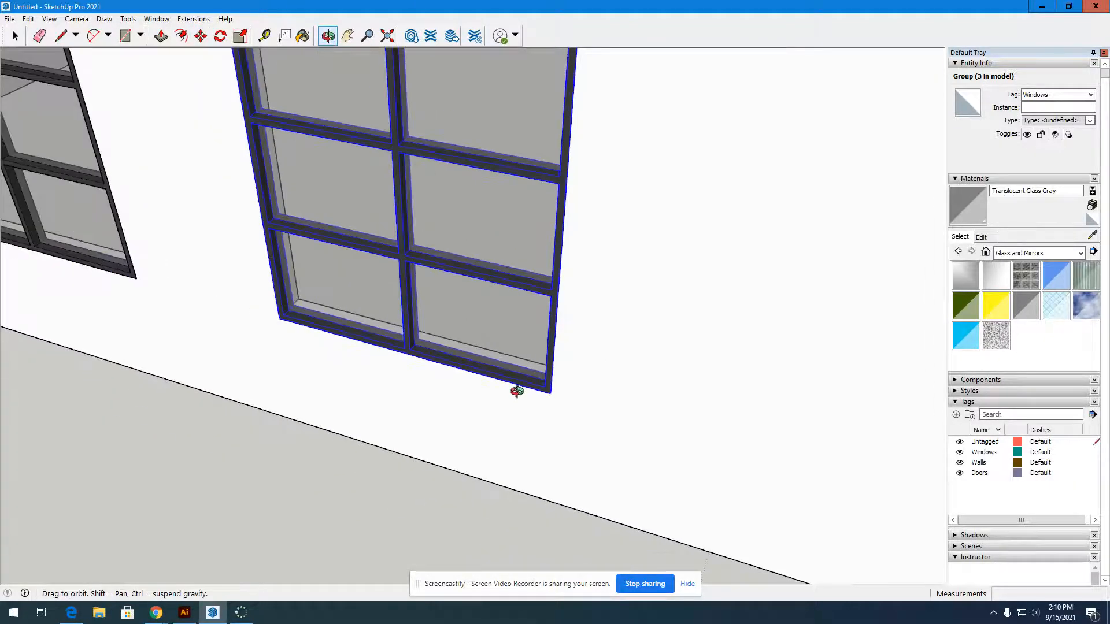
pyautogui.scroll(-7, 516, 392)
pyautogui.moveTo(791, 253); pyautogui.dragTo(341, 245)
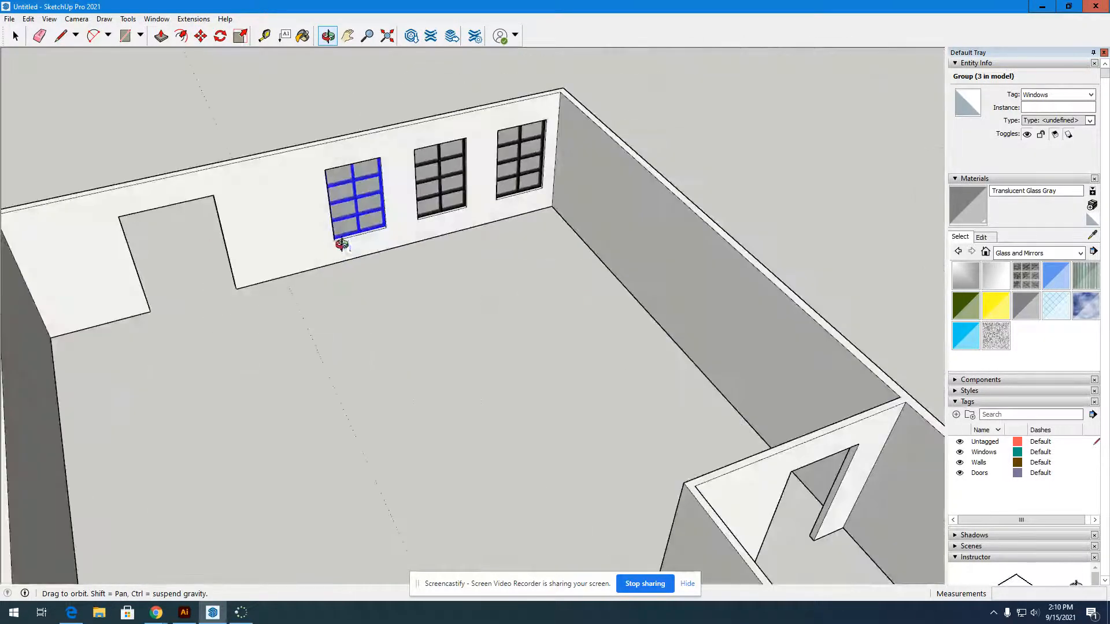
pyautogui.scroll(6, 372, 186)
pyautogui.moveTo(372, 186); pyautogui.dragTo(788, 185)
pyautogui.scroll(-7, 441, 293)
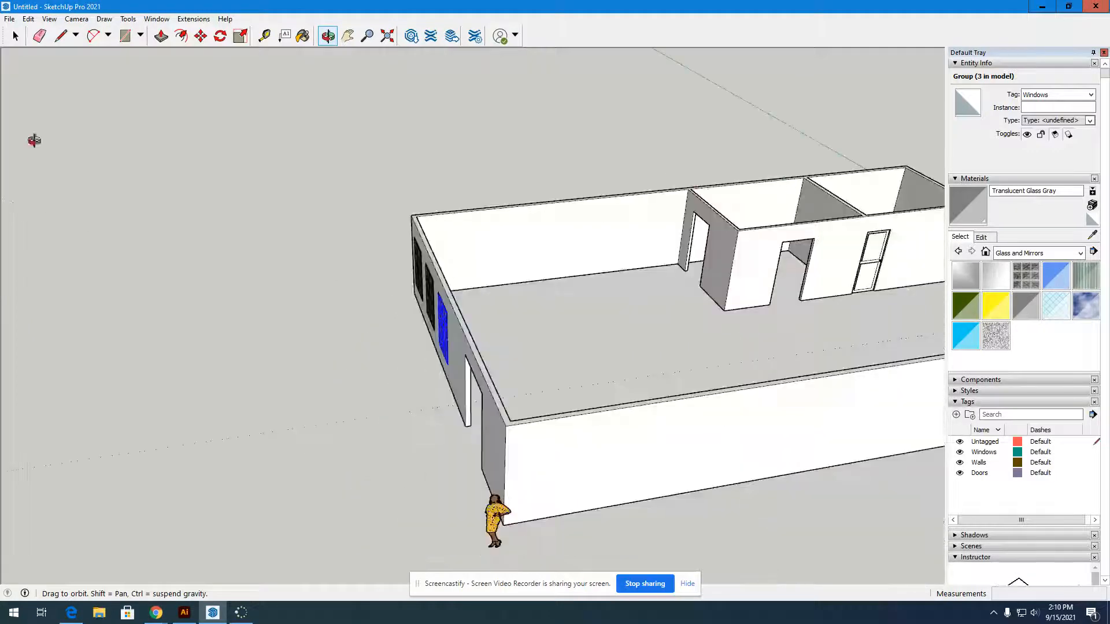
pyautogui.press('space')
pyautogui.click(203, 354)
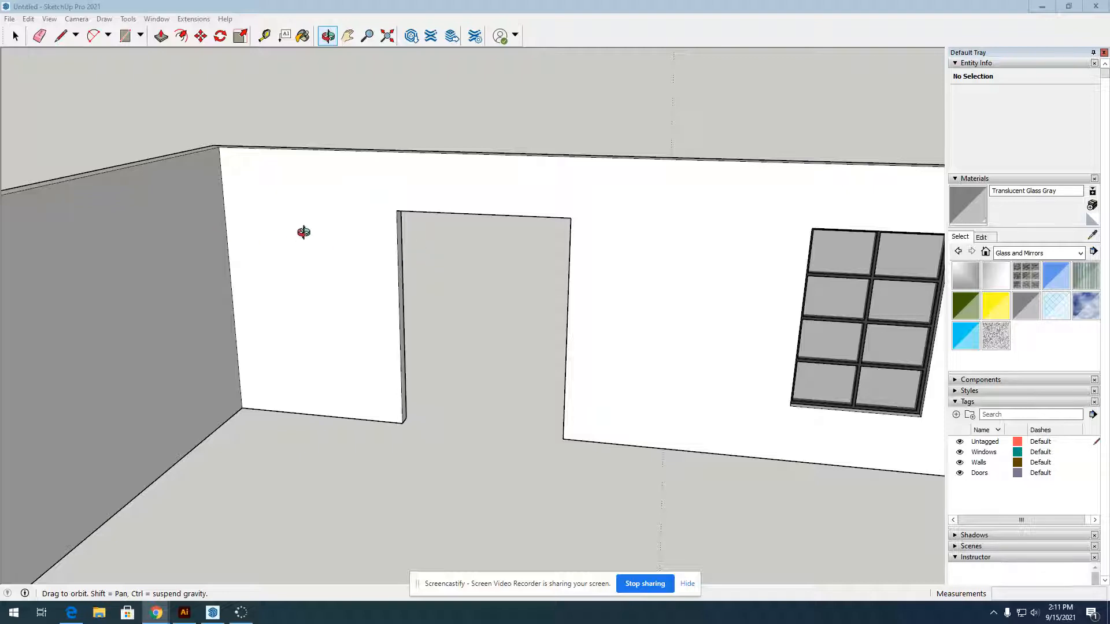
# Draw an 8' by 6' rectangle across the doorway opening beside the windows, from its upper corner to the opposite lower corner
pyautogui.moveTo(303, 231)
pyautogui.mouseDown()
pyautogui.moveTo(651, 397)
pyautogui.moveTo(501, 367)
pyautogui.moveTo(196, 193)
pyautogui.moveTo(278, 166)
pyautogui.moveTo(463, 279)
pyautogui.moveTo(369, 231)
pyautogui.moveTo(479, 262)
pyautogui.mouseUp()
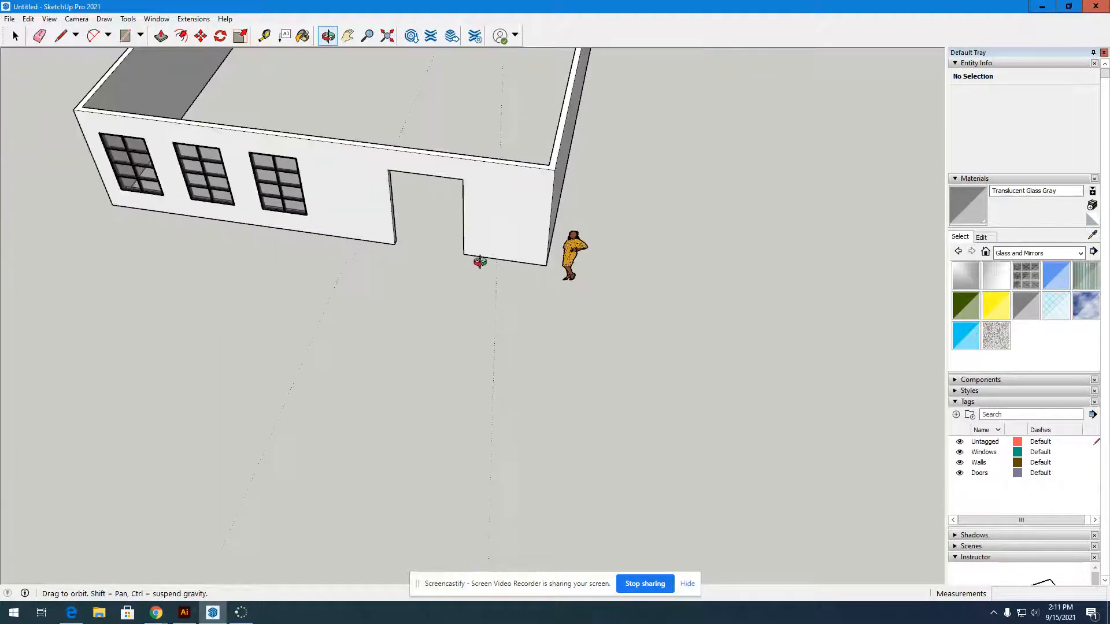
pyautogui.scroll(-2, 480, 262)
pyautogui.scroll(8, 464, 181)
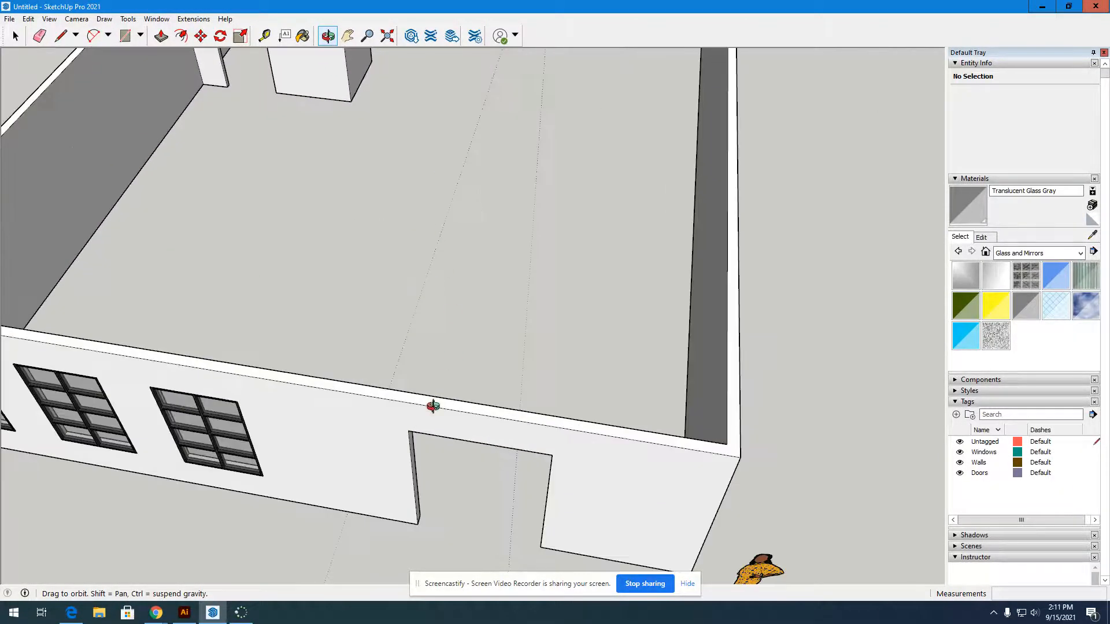
pyautogui.moveTo(433, 406); pyautogui.dragTo(384, 213)
pyautogui.scroll(-4, 392, 241)
pyautogui.scroll(3, 388, 222)
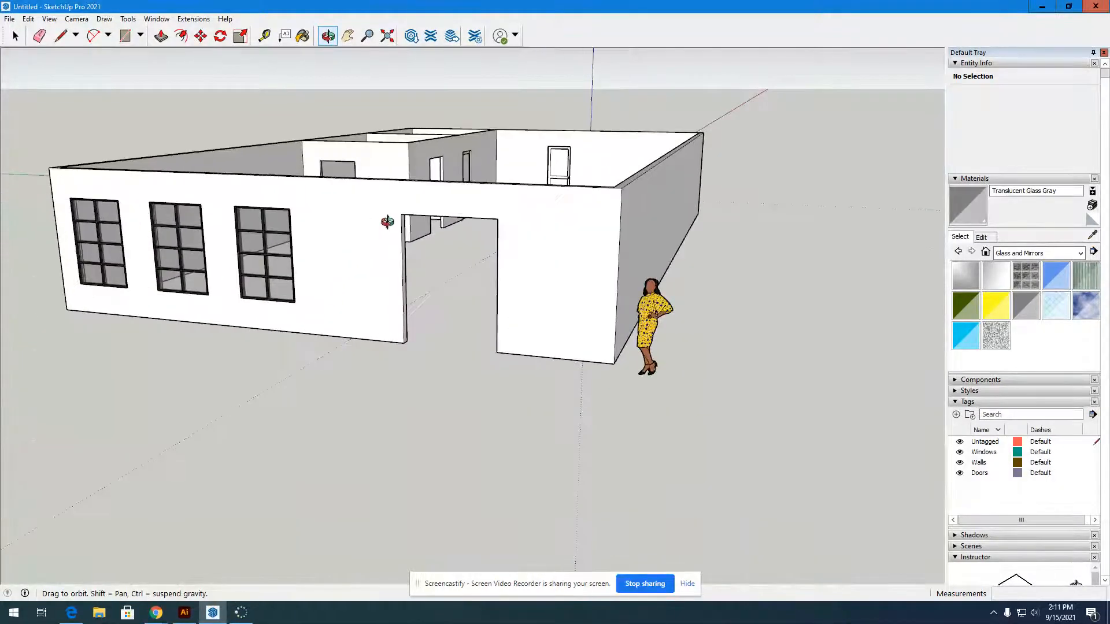
pyautogui.scroll(4, 387, 222)
pyautogui.scroll(-2, 274, 205)
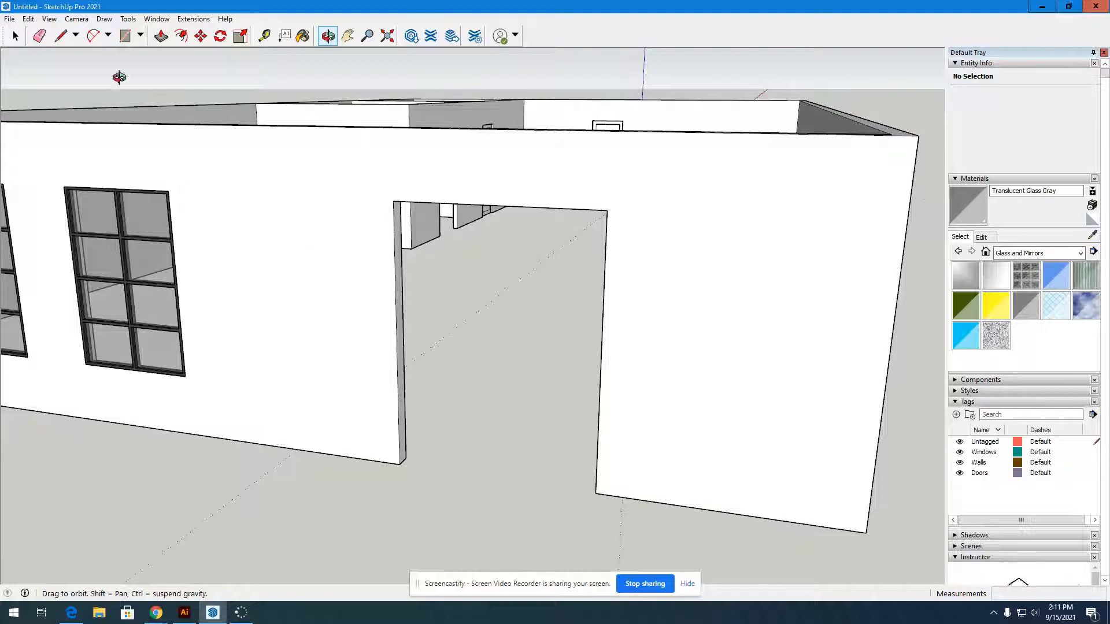
pyautogui.click(125, 36)
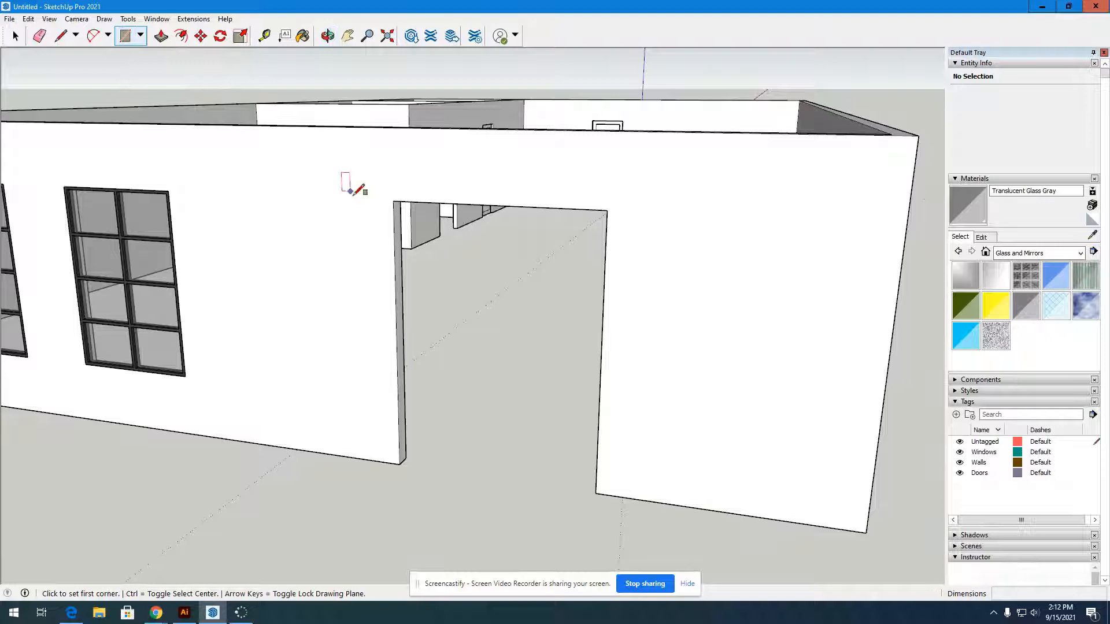
pyautogui.click(393, 201)
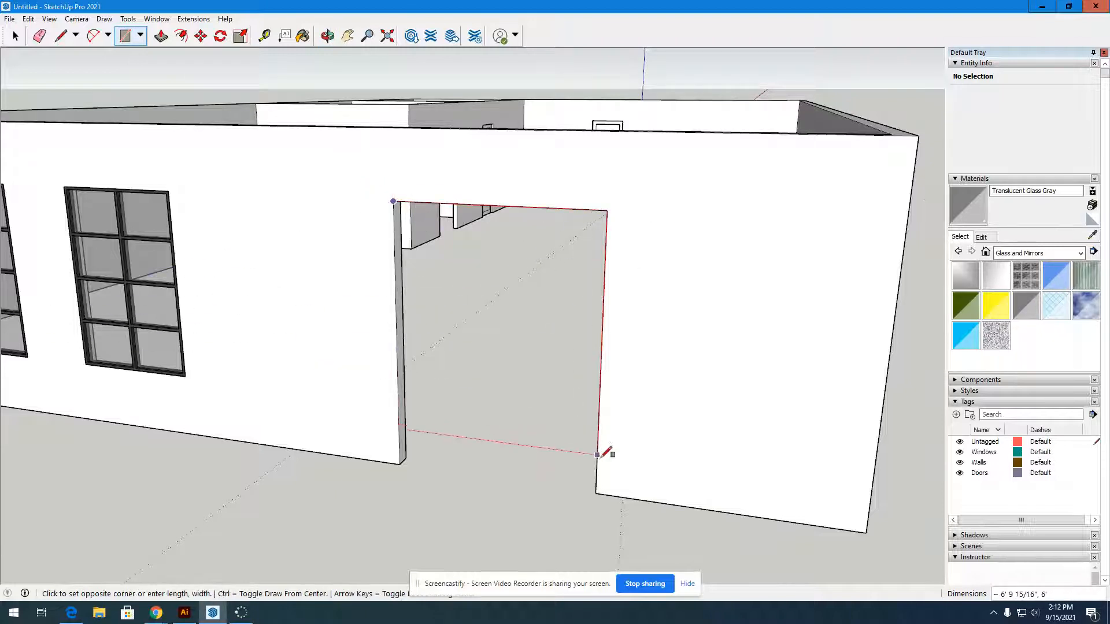
pyautogui.click(597, 493)
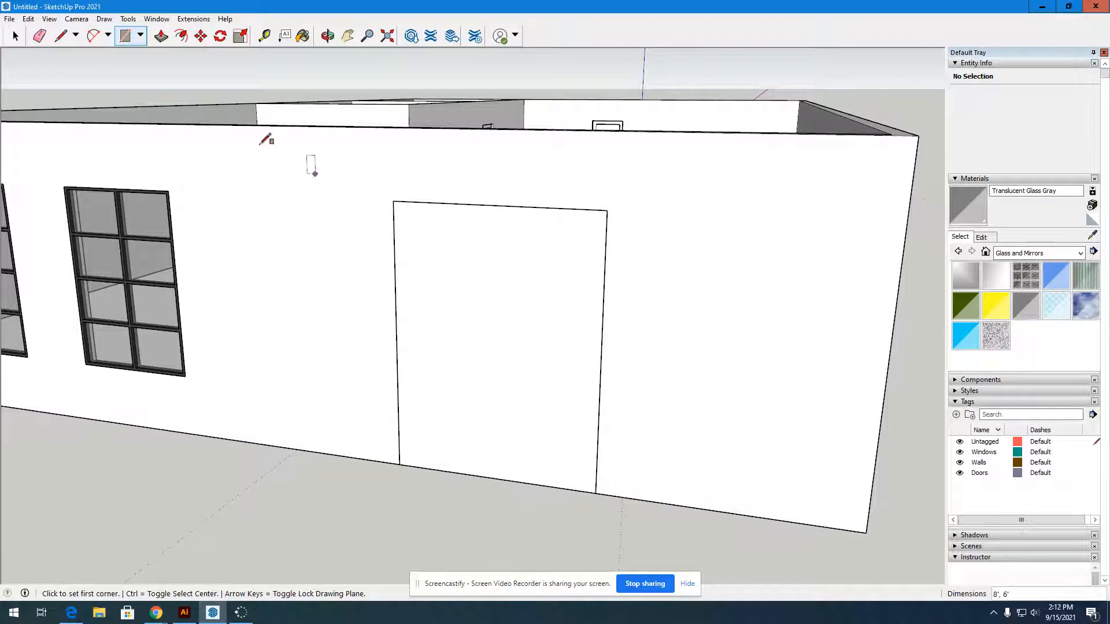
# Select the doorway rectangle's face with its edges and make them a group
pyautogui.click(15, 38)
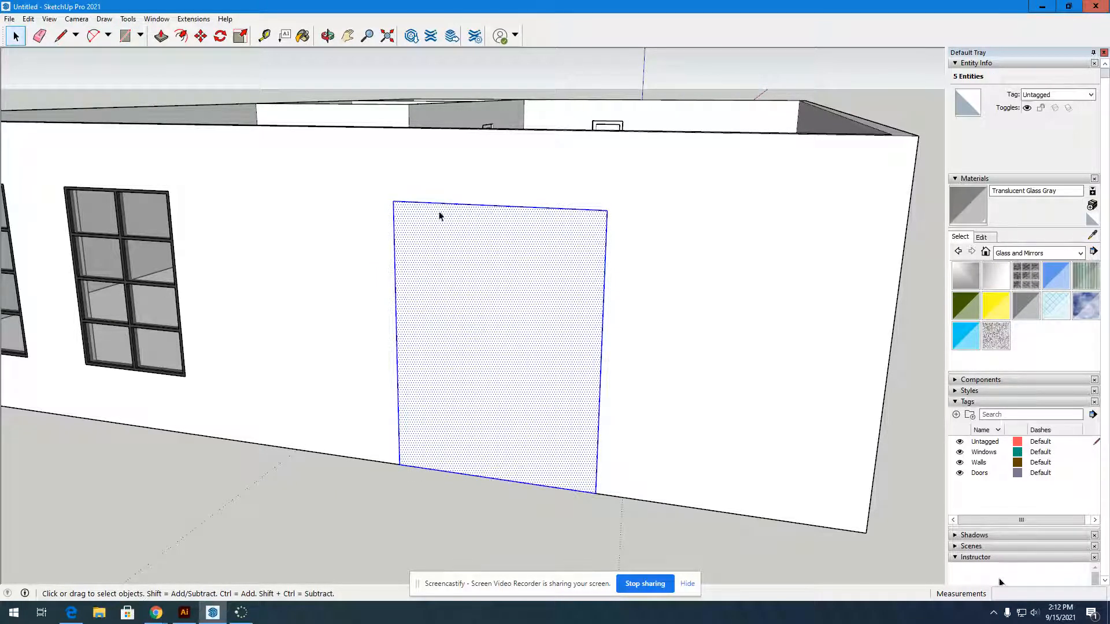
pyautogui.rightClick(459, 291)
pyautogui.click(515, 390)
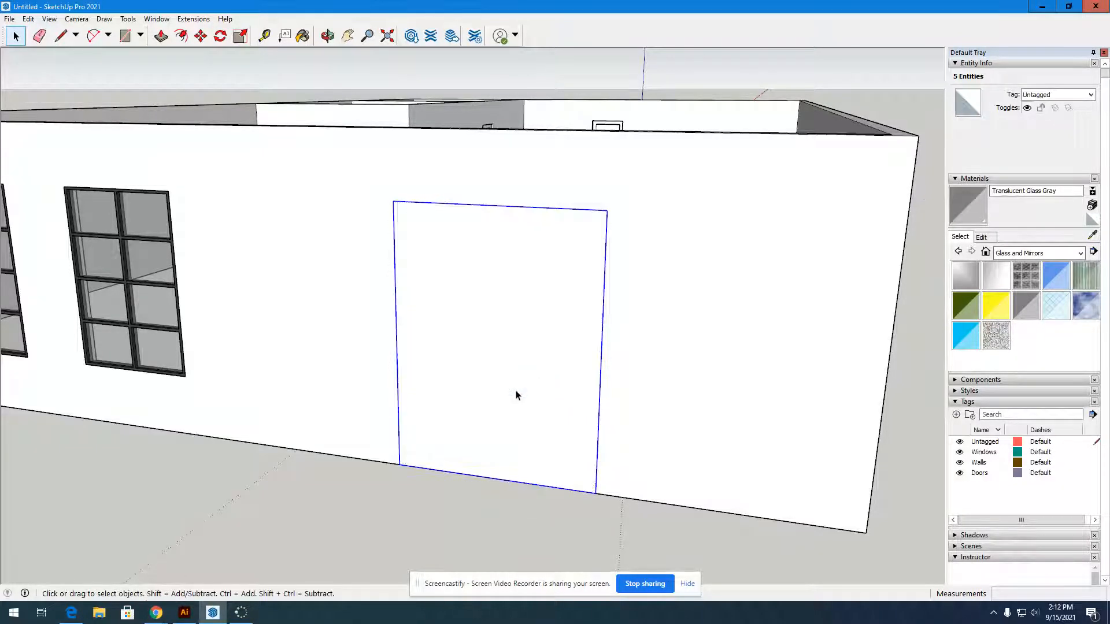
# Move the door panel group about 16' 9" out of the doorway along the red axis, in front of the wall
pyautogui.scroll(-5, 370, 305)
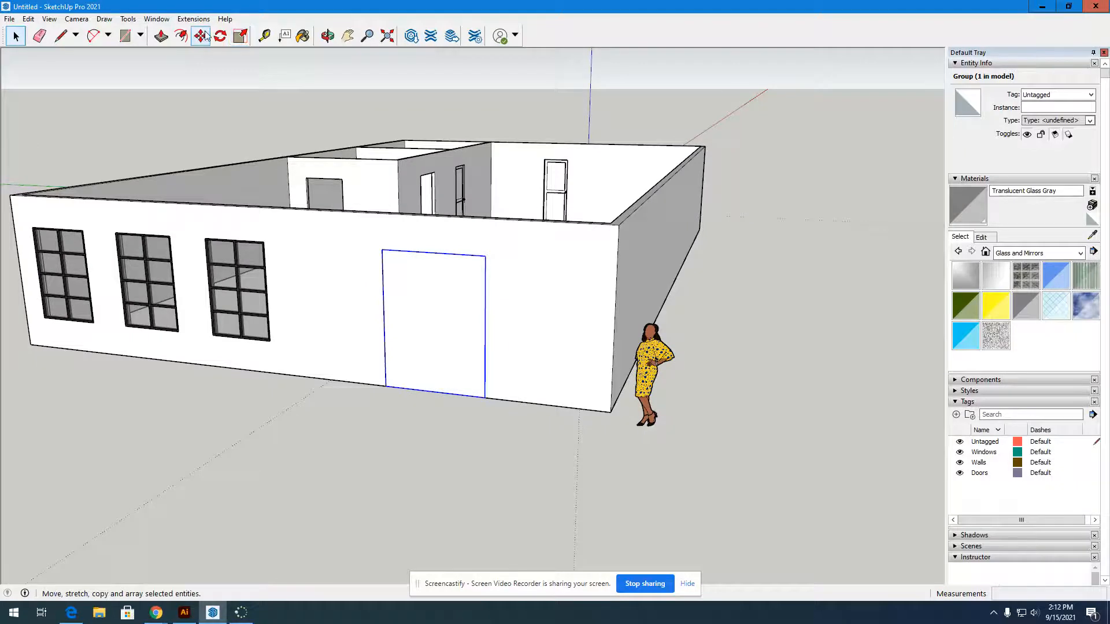
pyautogui.click(201, 36)
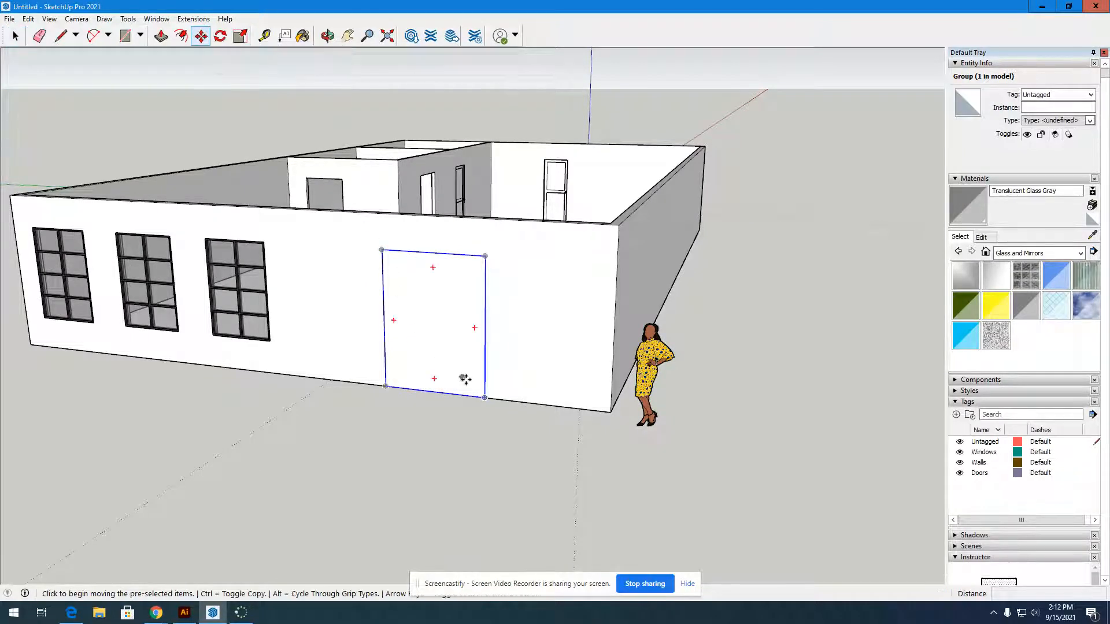
pyautogui.click(485, 398)
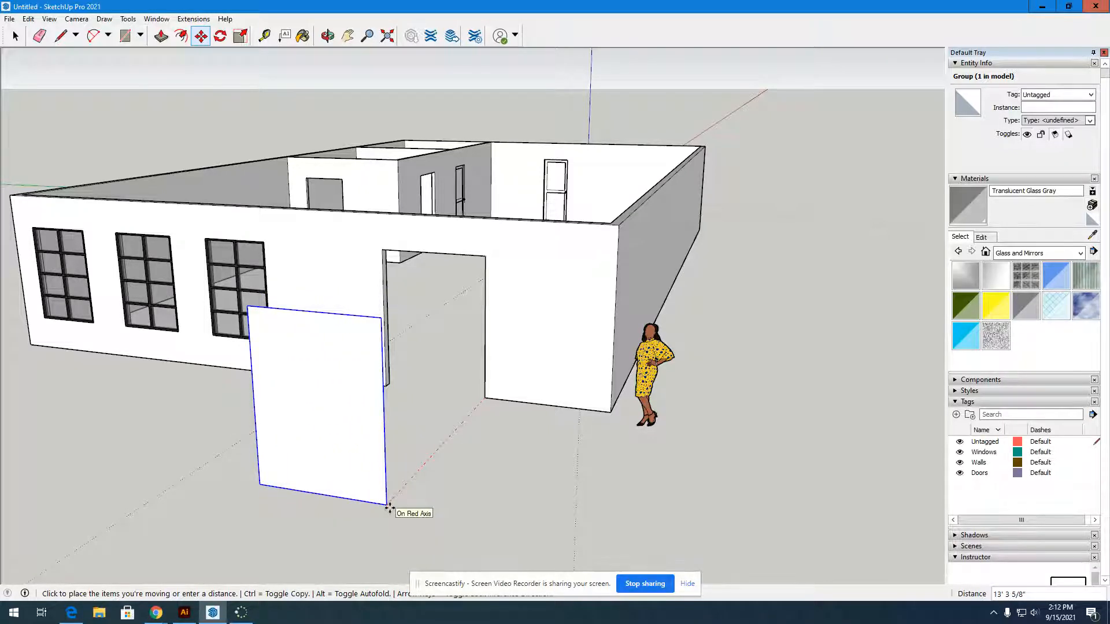
pyautogui.click(348, 546)
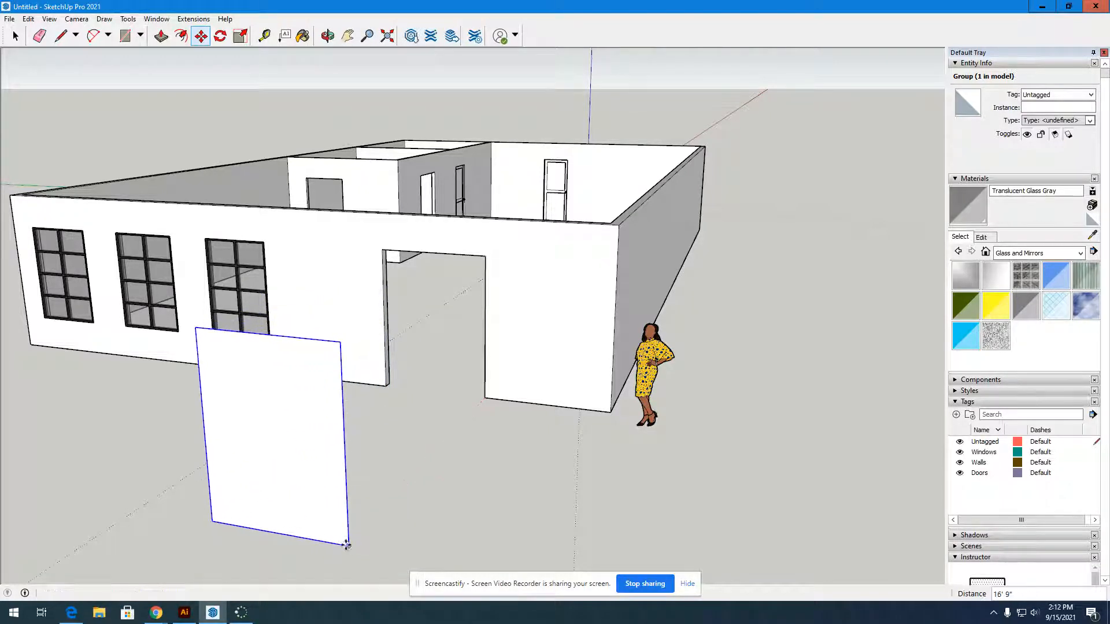
# Open the door panel group and draw a vertical line from the midpoint of its top edge to the bottom edge
pyautogui.click(327, 38)
pyautogui.scroll(-3, 555, 408)
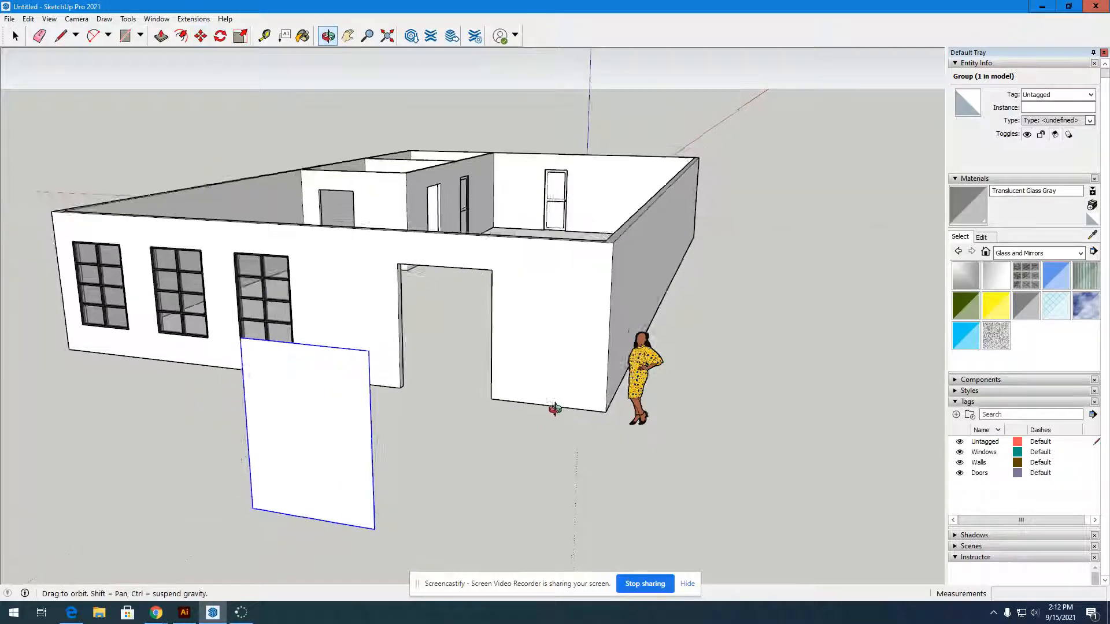
pyautogui.scroll(3, 383, 407)
pyautogui.scroll(-5, 384, 397)
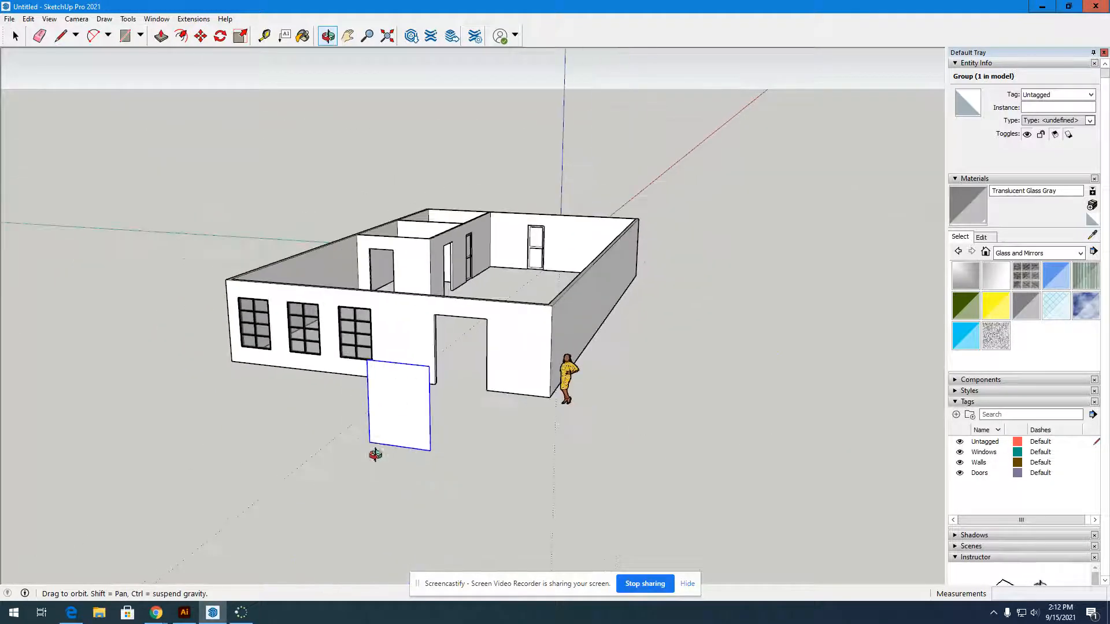
pyautogui.scroll(4, 403, 406)
pyautogui.scroll(3, 404, 409)
pyautogui.moveTo(404, 409); pyautogui.dragTo(170, 435)
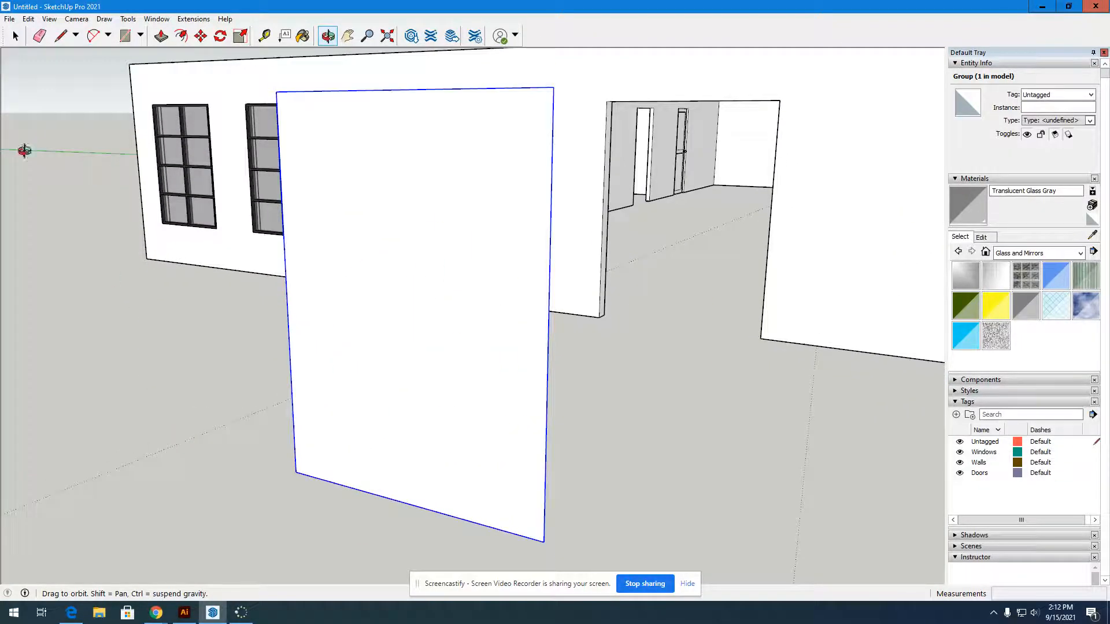
pyautogui.click(15, 36)
pyautogui.doubleClick(454, 164)
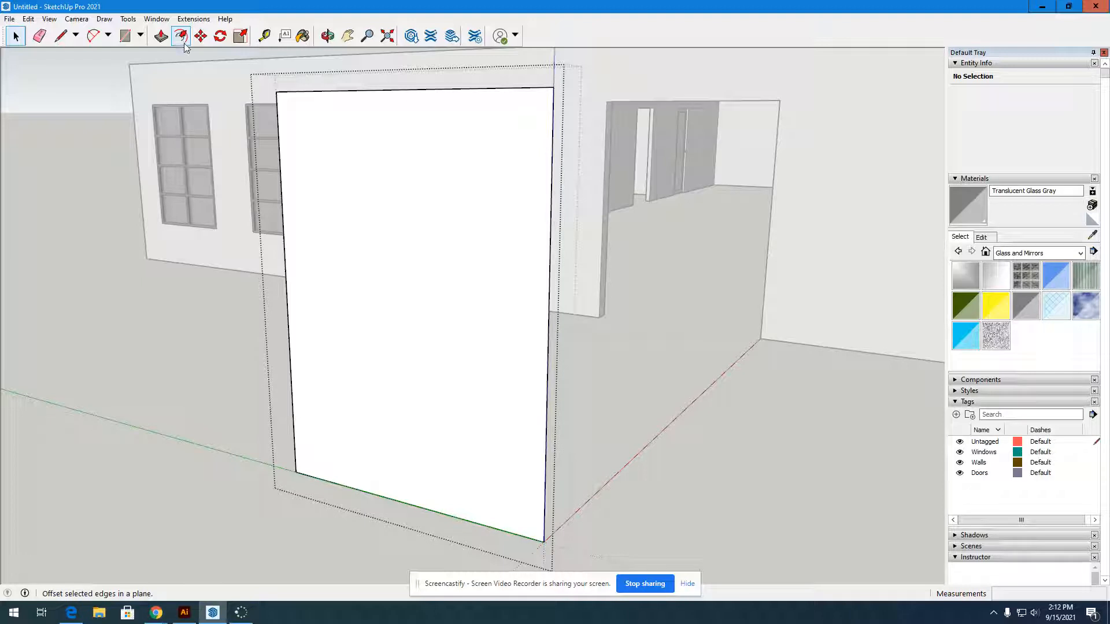
pyautogui.click(60, 36)
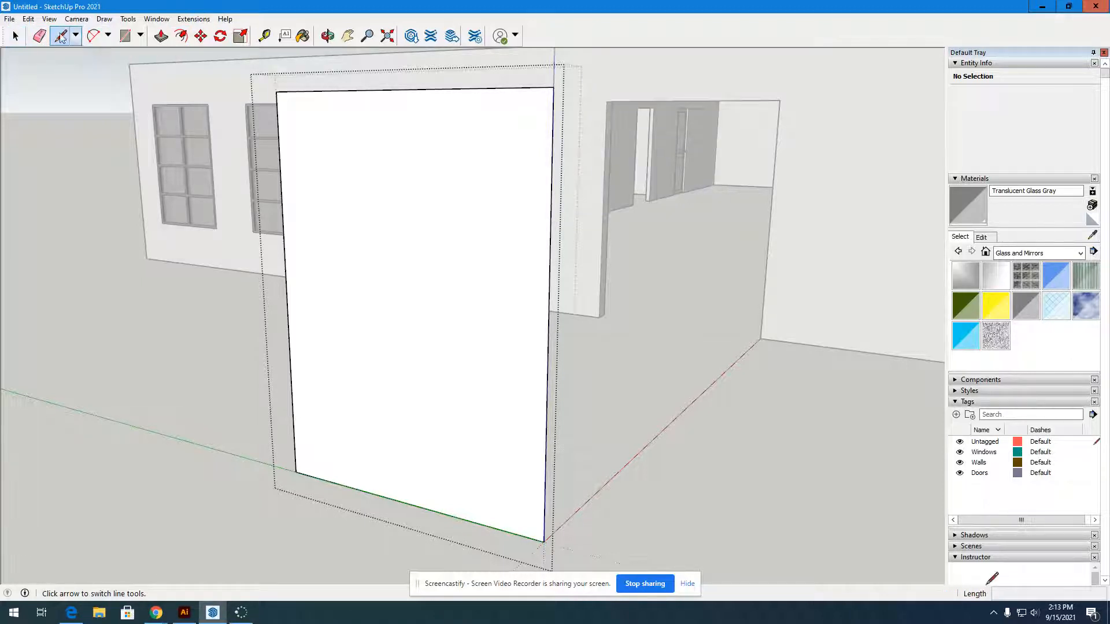
pyautogui.click(401, 89)
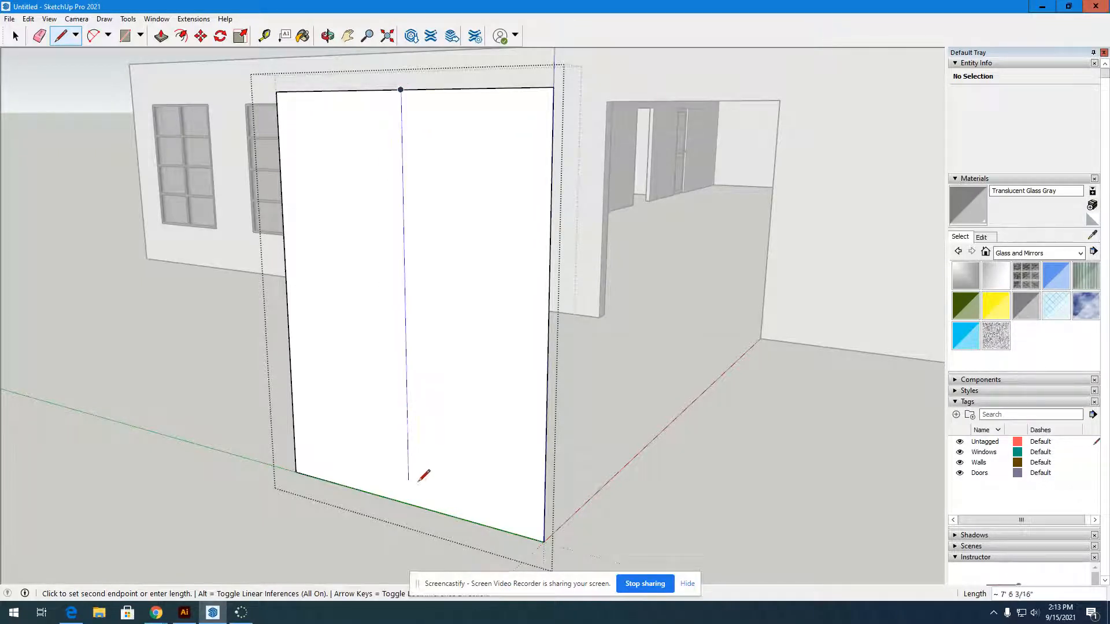
pyautogui.click(409, 503)
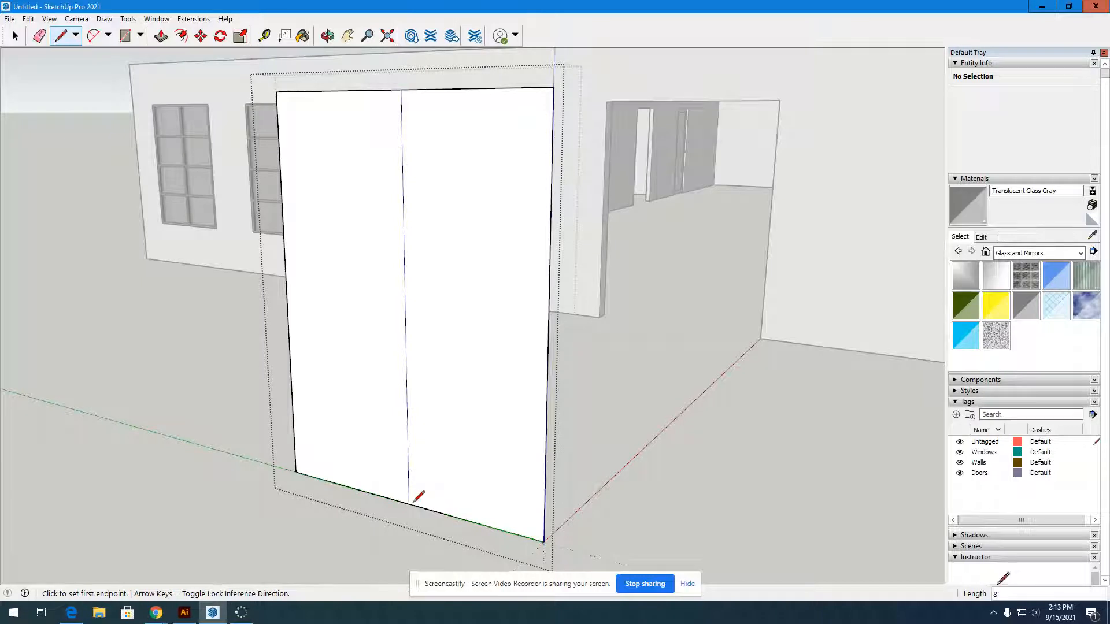
# Delete the half of the divided door panel nearest the axis origin, removing its face and its top and bottom edges
pyautogui.click(13, 38)
pyautogui.click(503, 214)
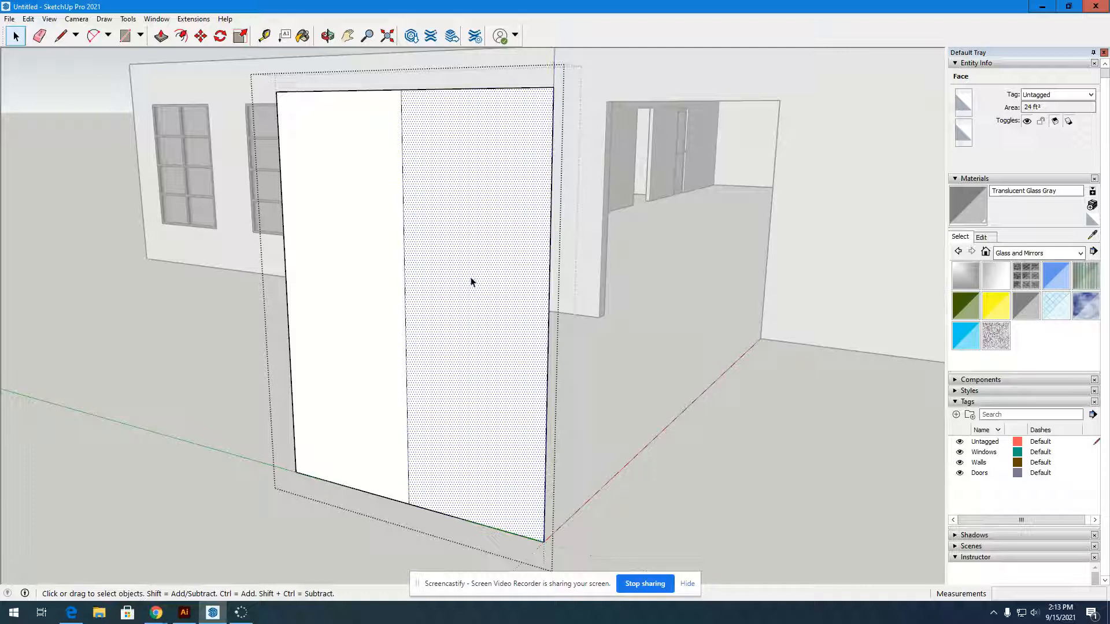
pyautogui.press('Delete')
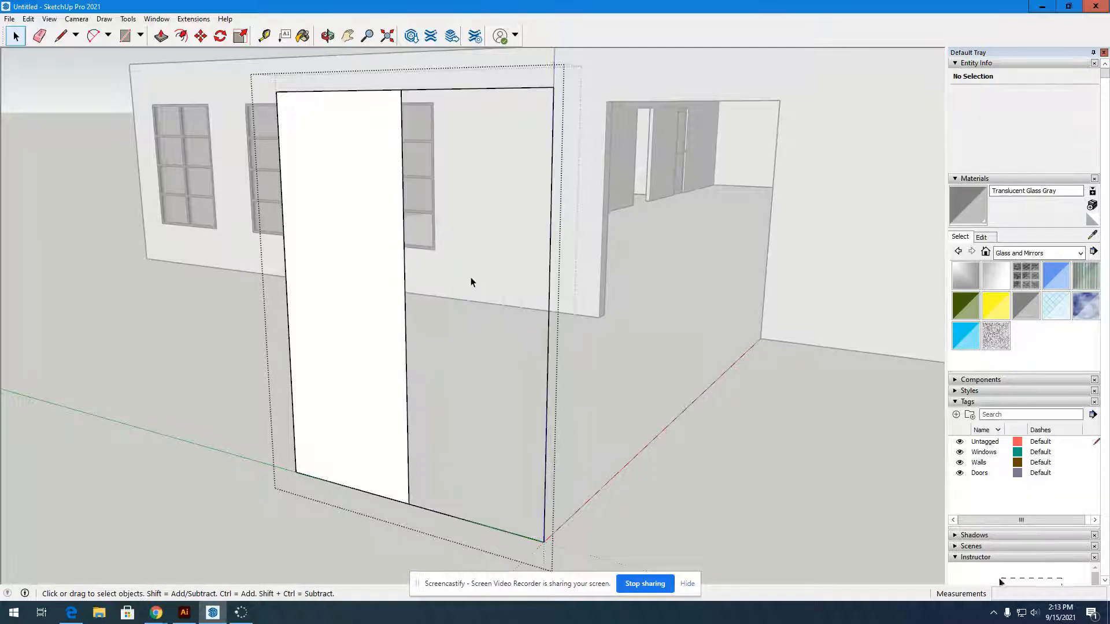
pyautogui.click(538, 88)
pyautogui.press('Delete')
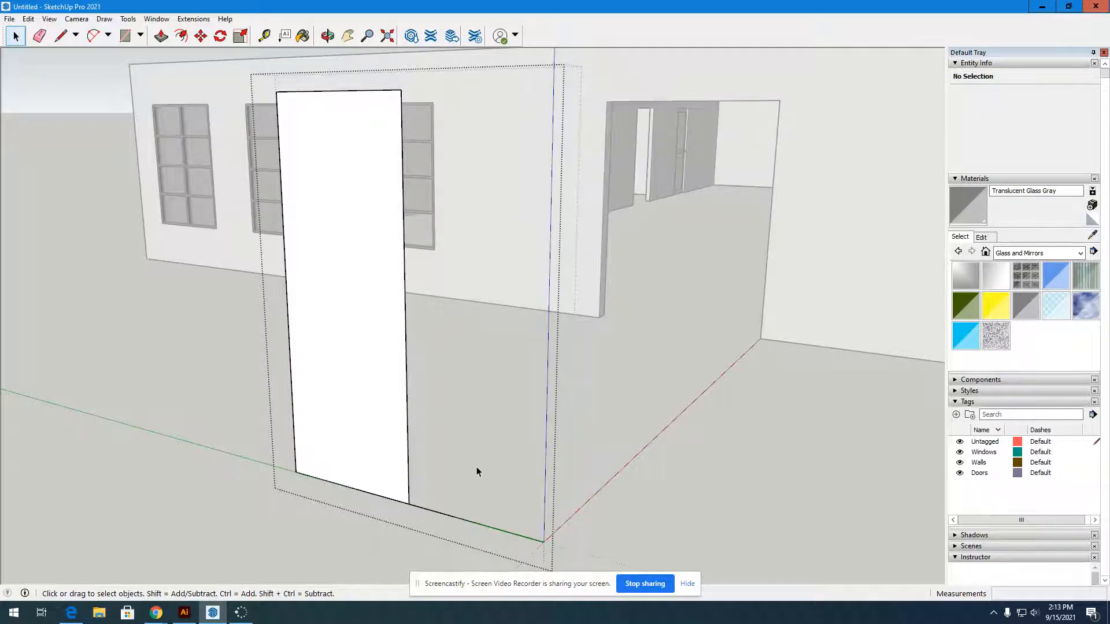
pyautogui.click(478, 525)
pyautogui.press('Delete')
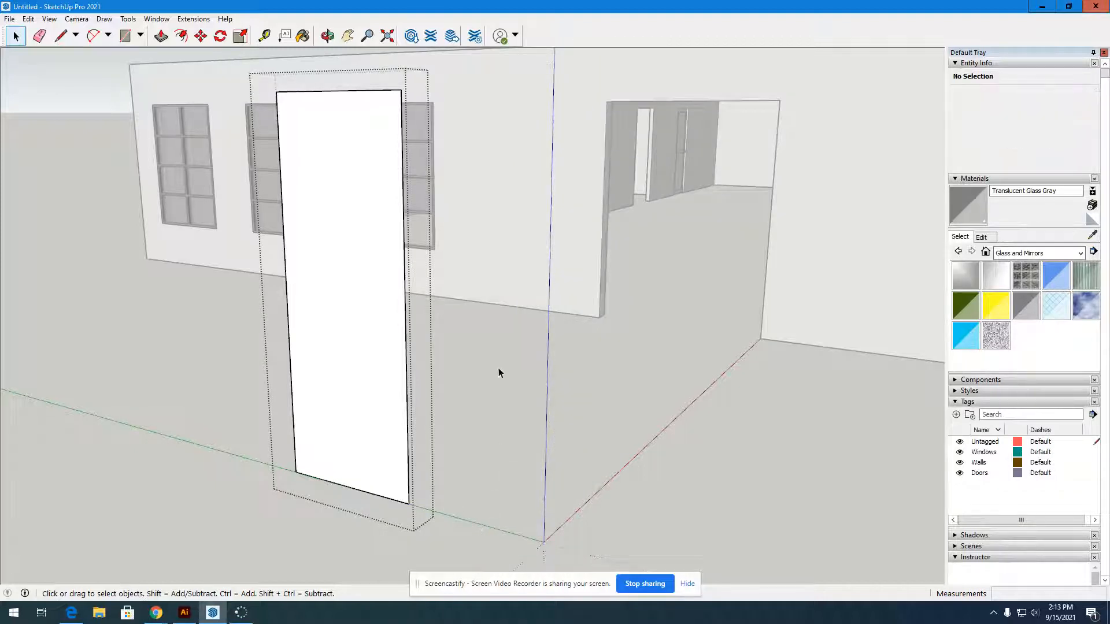
# Offset the edges of the remaining door panel face inward by 1" to outline a frame
pyautogui.scroll(-2, 498, 380)
pyautogui.scroll(2, 148, 251)
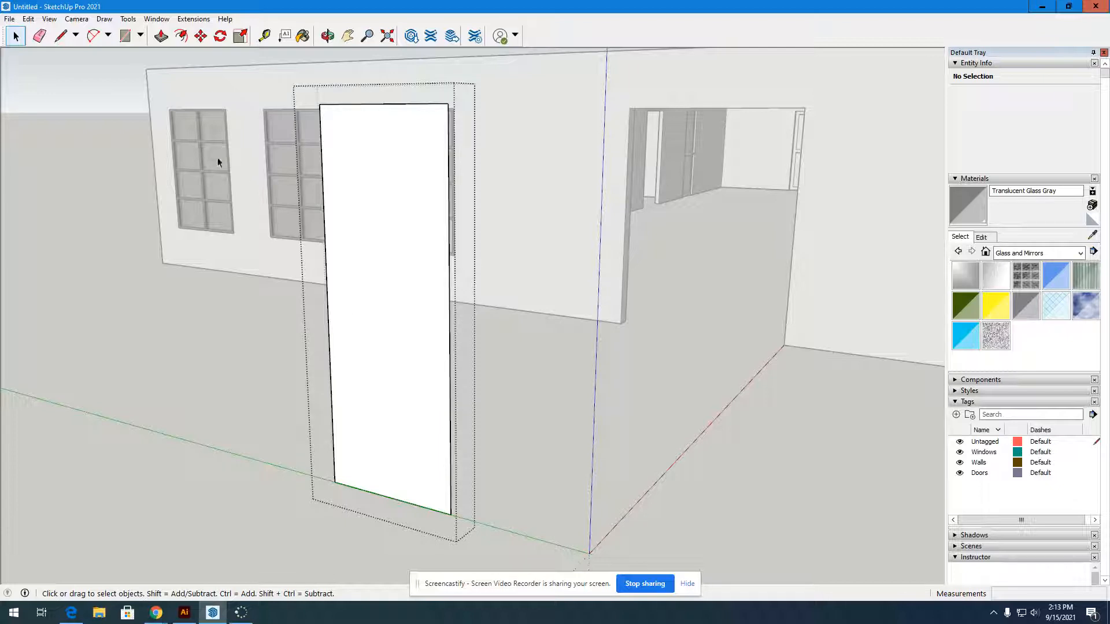
pyautogui.click(181, 36)
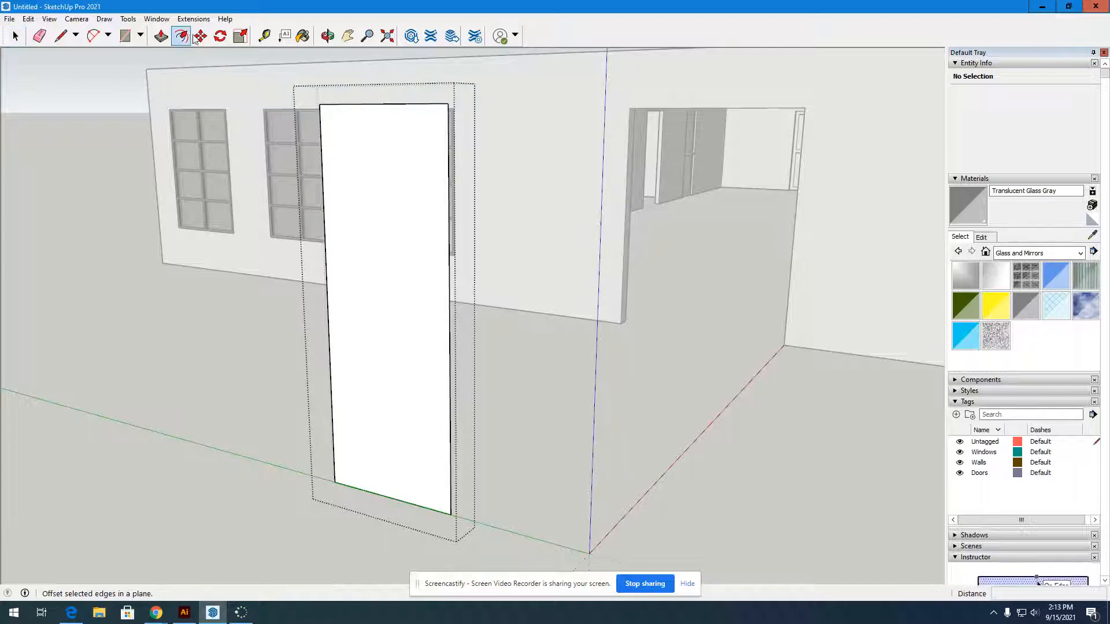
pyautogui.click(321, 146)
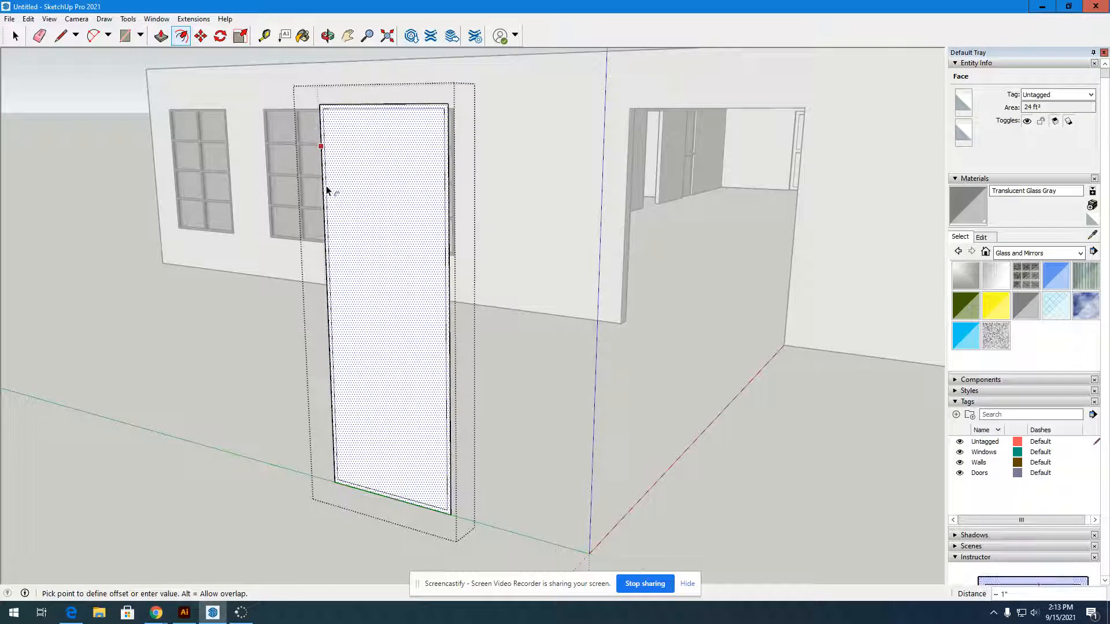
pyautogui.write('1')
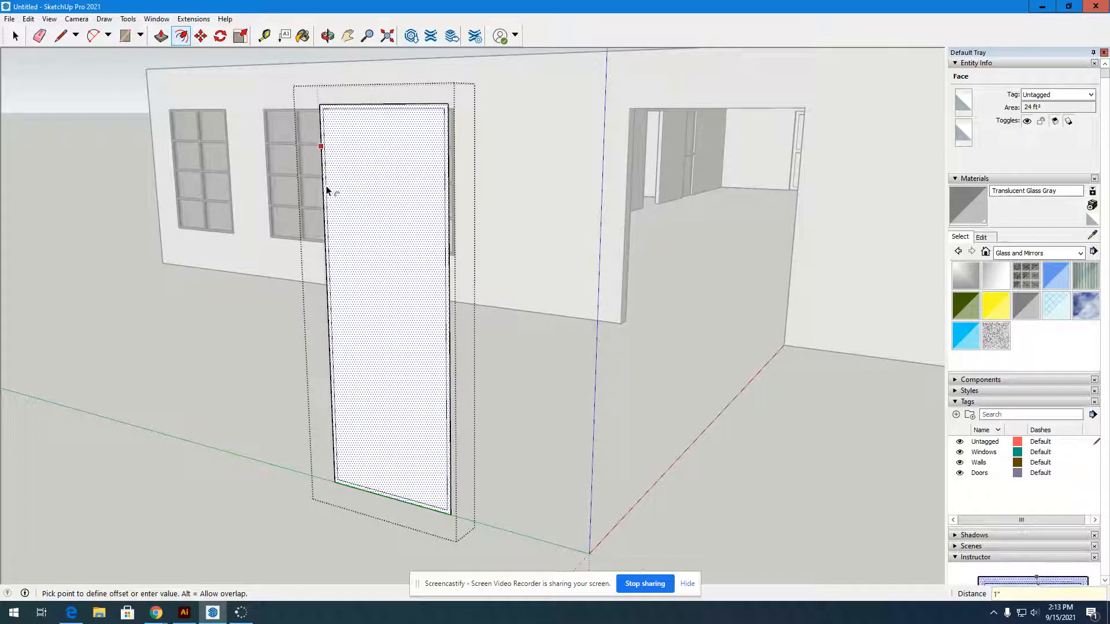
pyautogui.write('"')
pyautogui.press('Return')
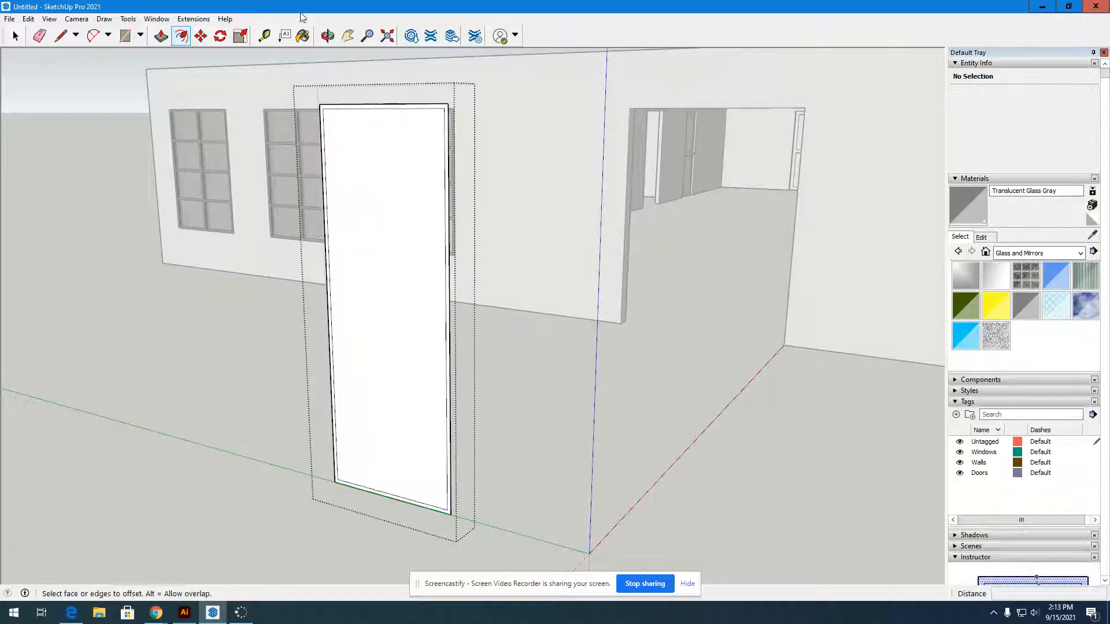
# Delete the inner face of the door panel so only the narrow frame border is kept
pyautogui.click(328, 36)
pyautogui.moveTo(301, 243); pyautogui.dragTo(307, 297)
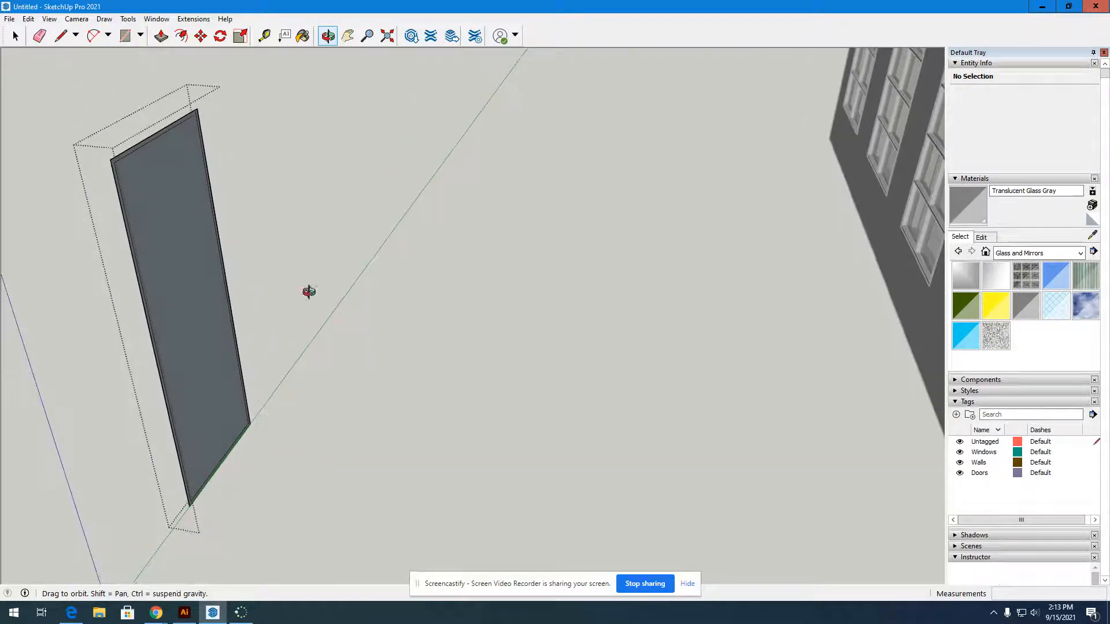
pyautogui.click(162, 37)
pyautogui.scroll(5, 102, 162)
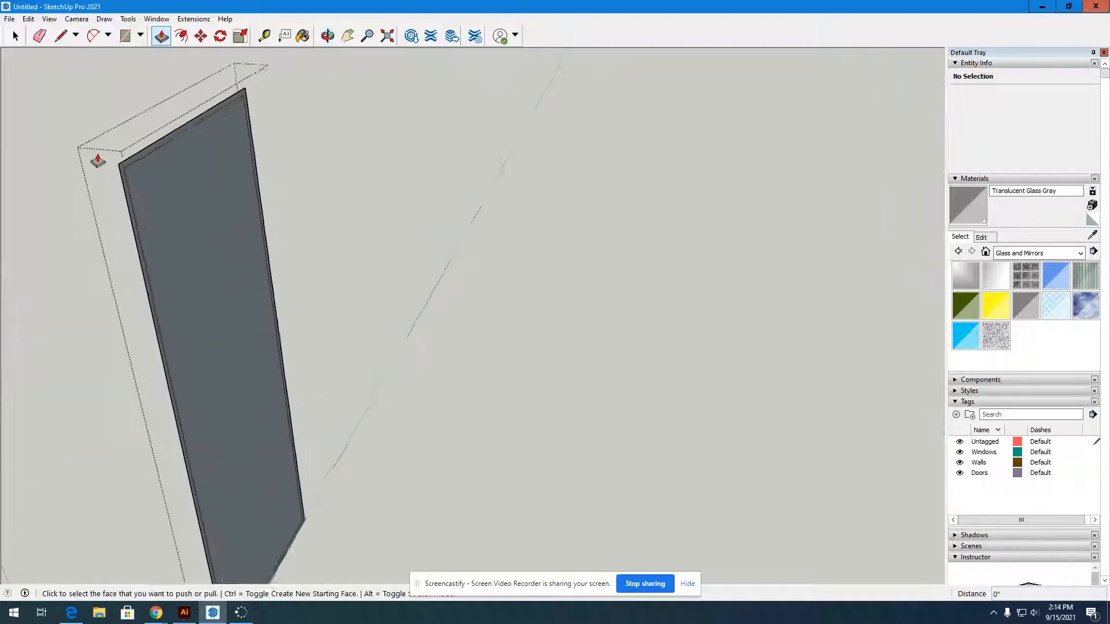
pyautogui.press('space')
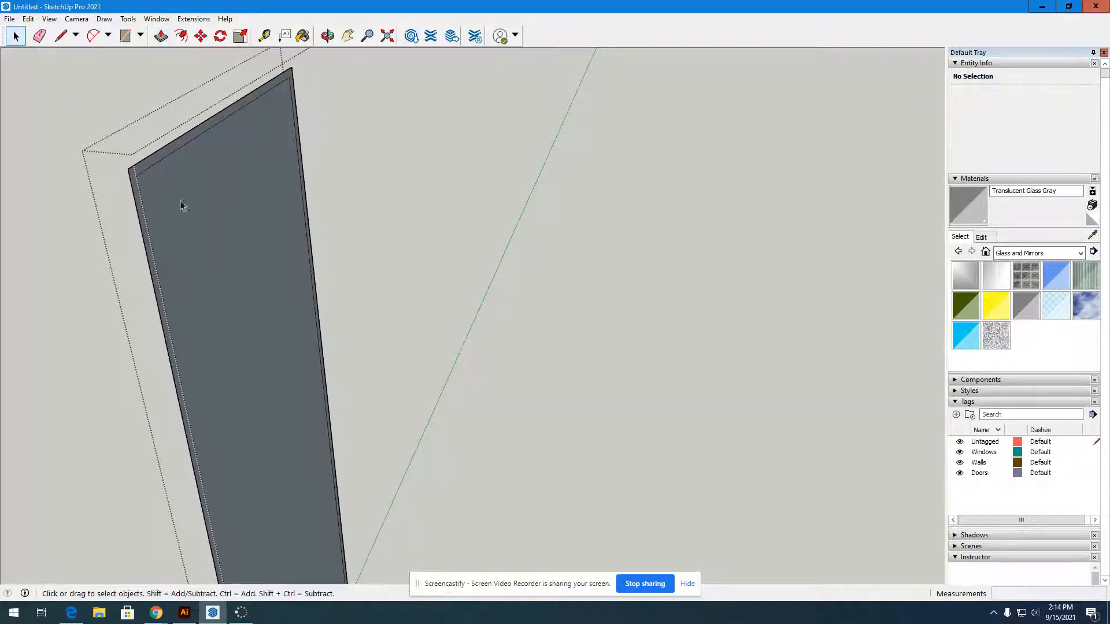
pyautogui.click(227, 258)
pyautogui.scroll(-4, 231, 265)
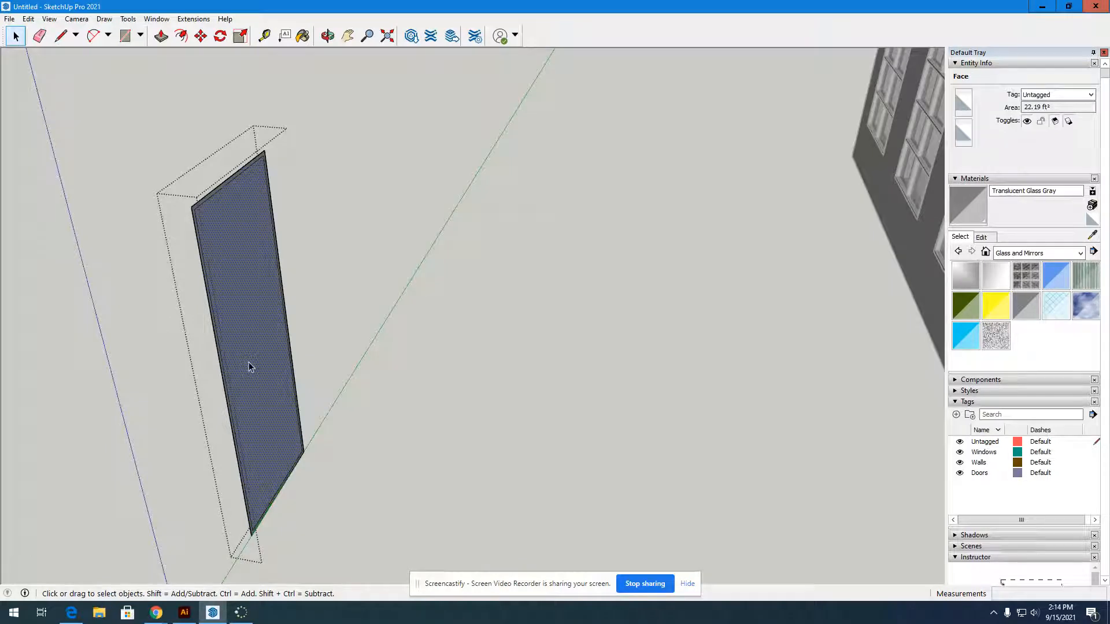
pyautogui.press('Delete')
# Push/Pull the door frame's border face out by 3"
pyautogui.scroll(3, 197, 133)
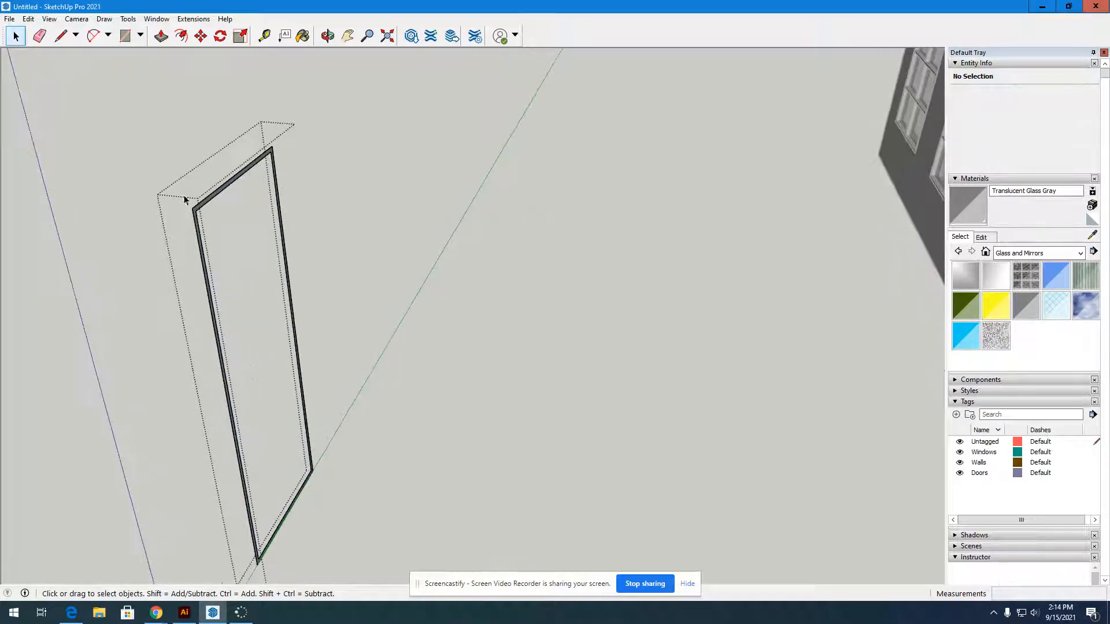
pyautogui.press('p')
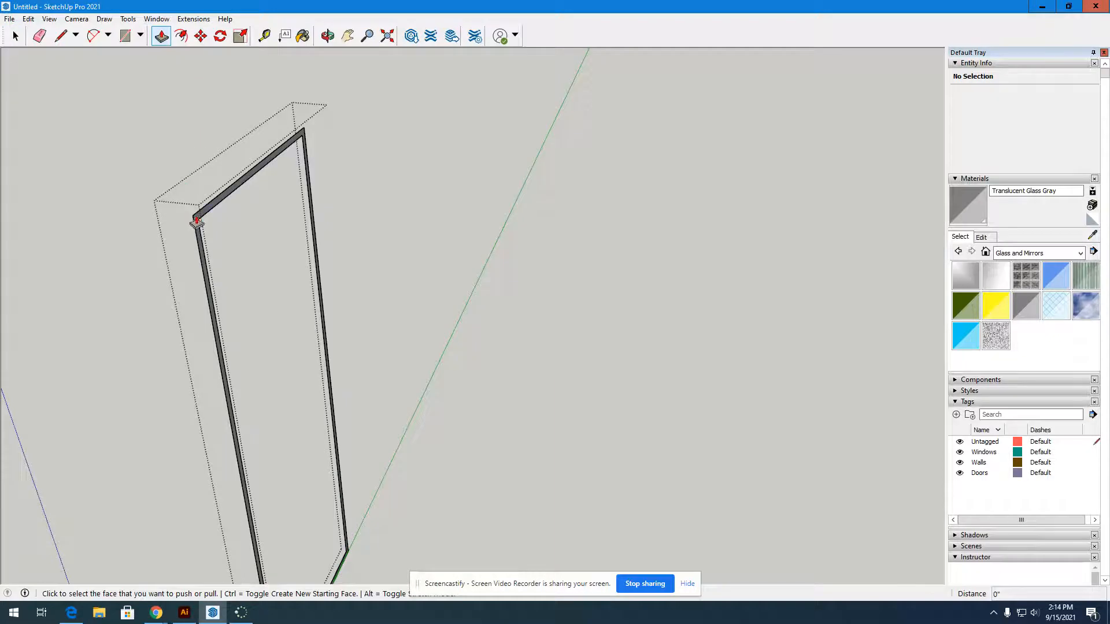
pyautogui.click(199, 221)
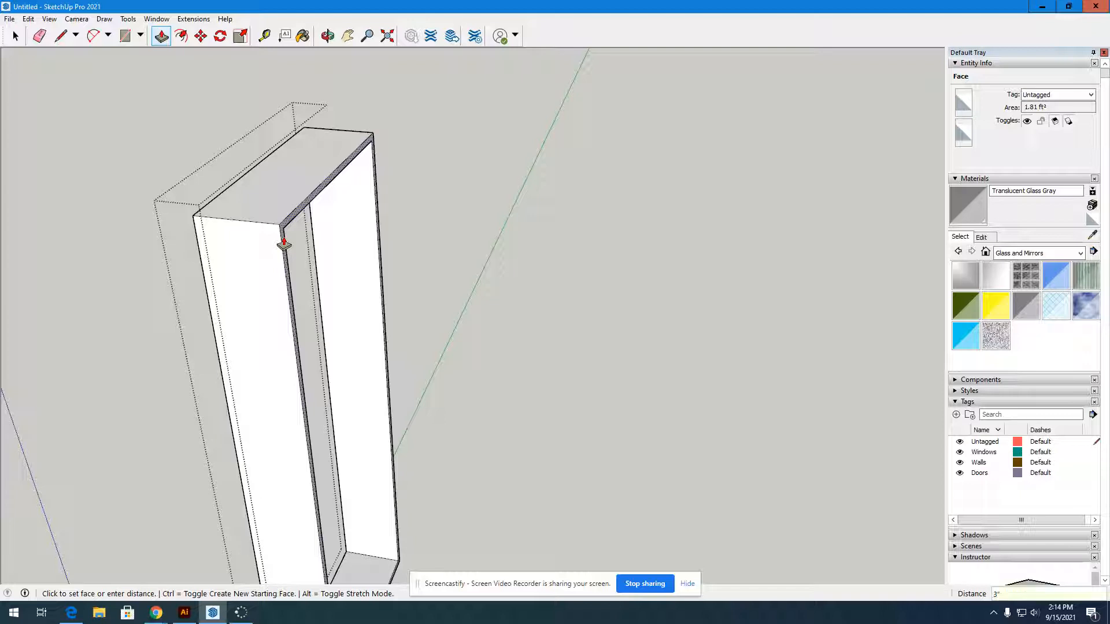
pyautogui.press('Return')
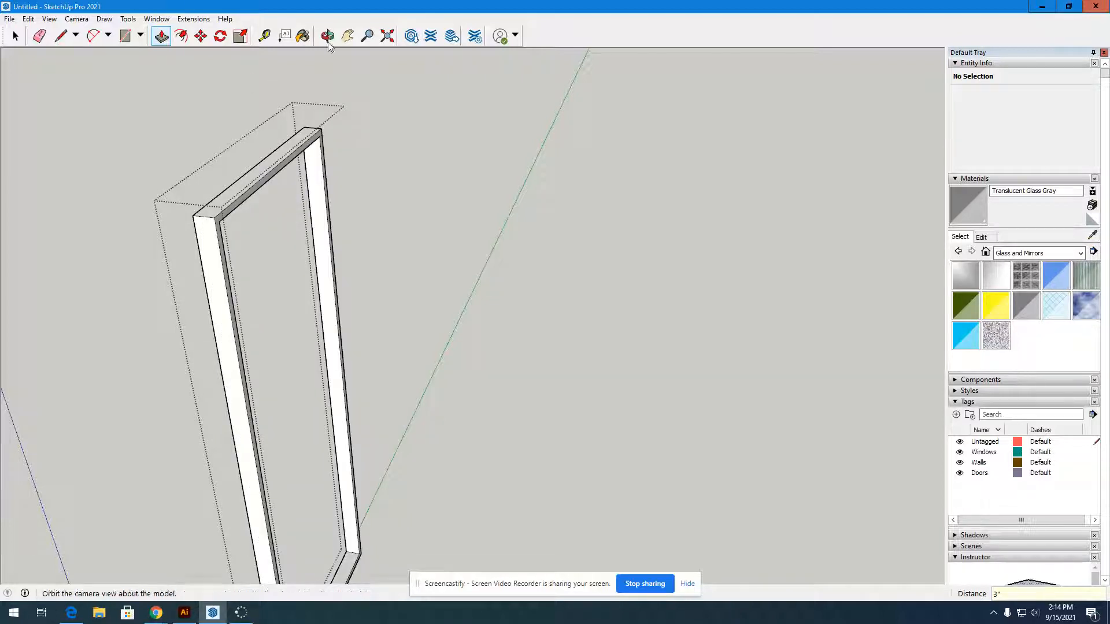
# Select all the door frame's geometry, paint it with a dark gray from the Colors collection, and close the group
pyautogui.scroll(-2, 388, 96)
pyautogui.scroll(-1, 388, 96)
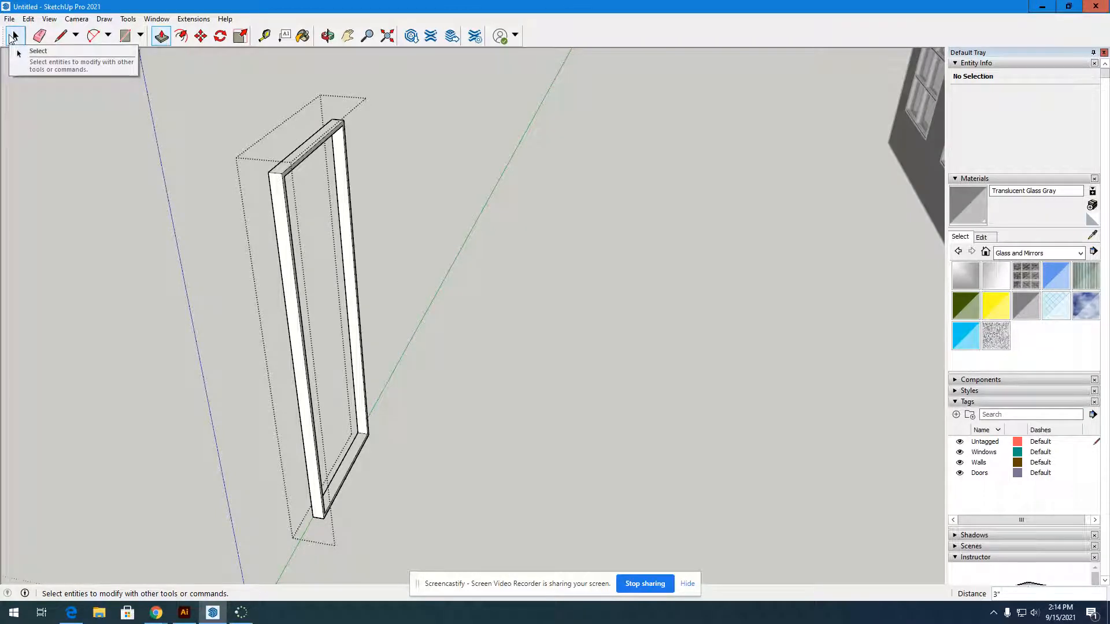
pyautogui.click(14, 36)
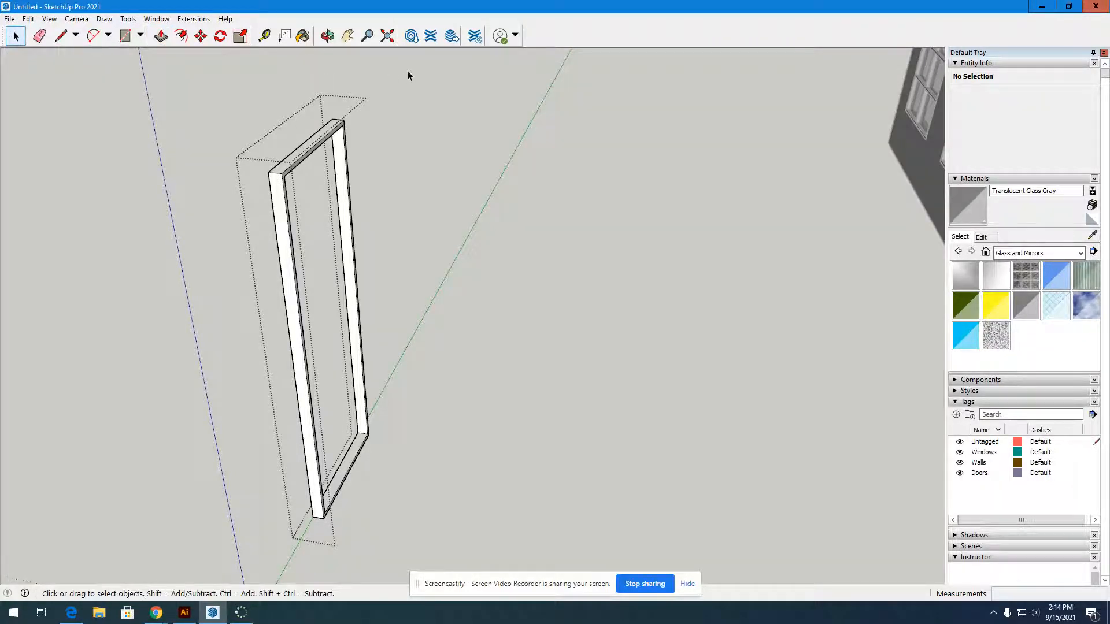
pyautogui.moveTo(408, 70); pyautogui.dragTo(218, 546)
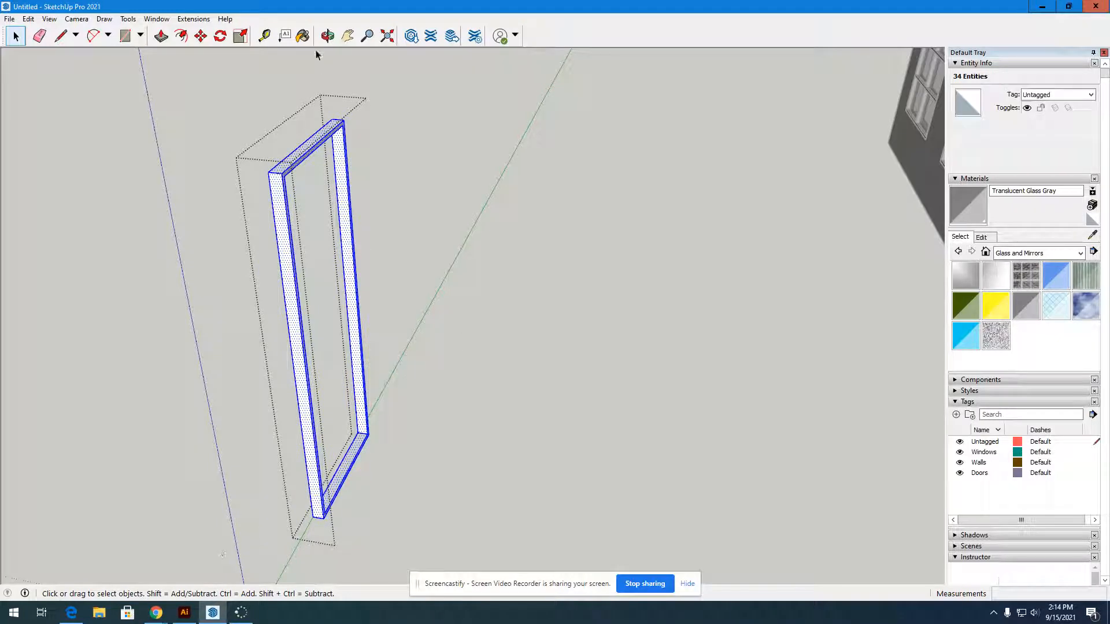
pyautogui.click(327, 36)
pyautogui.moveTo(109, 193)
pyautogui.mouseDown()
pyautogui.moveTo(429, 251)
pyautogui.moveTo(37, 211)
pyautogui.mouseUp()
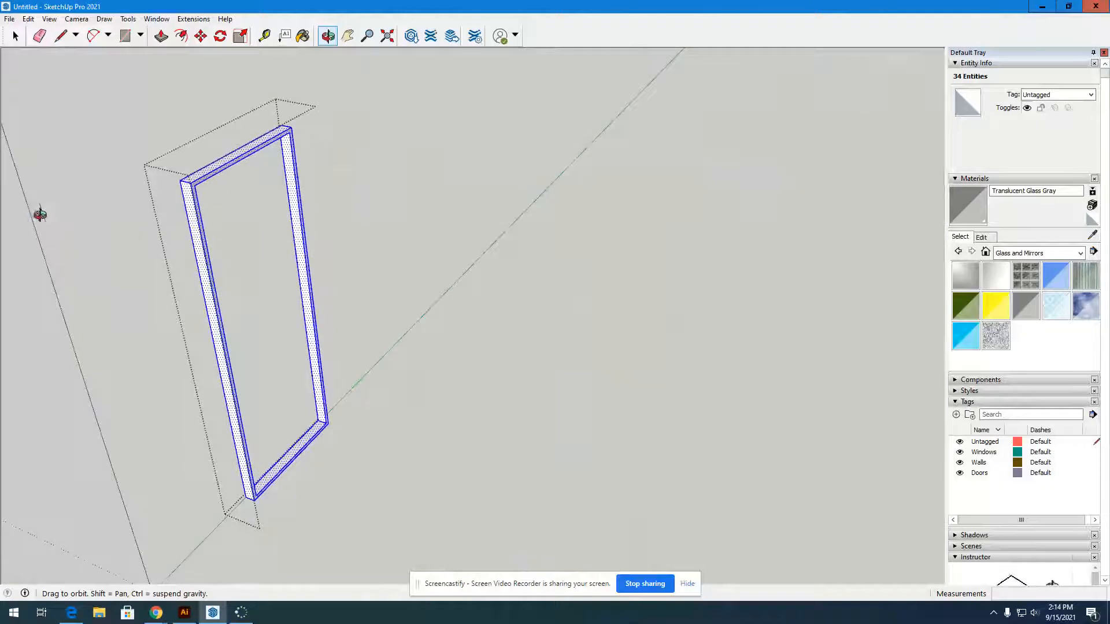
pyautogui.click(303, 36)
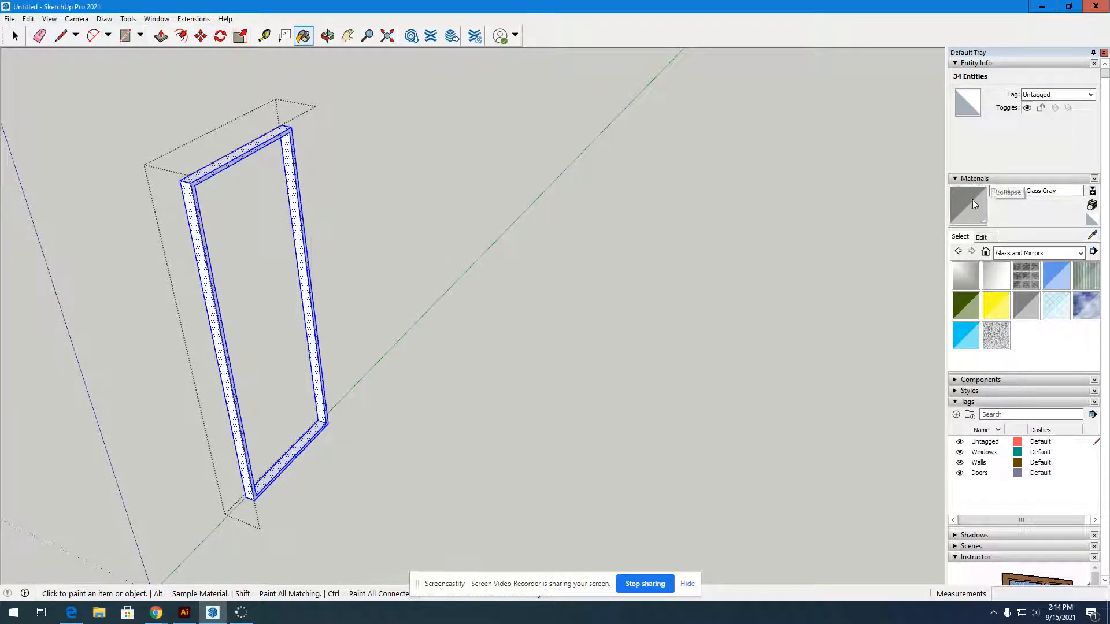
pyautogui.click(1062, 253)
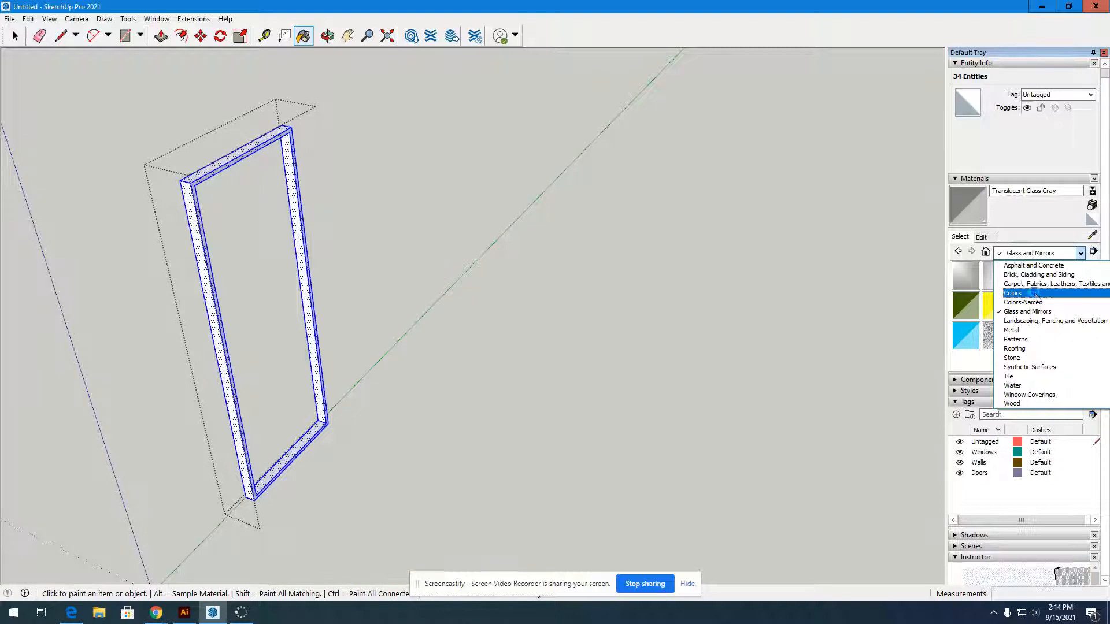
pyautogui.click(1035, 293)
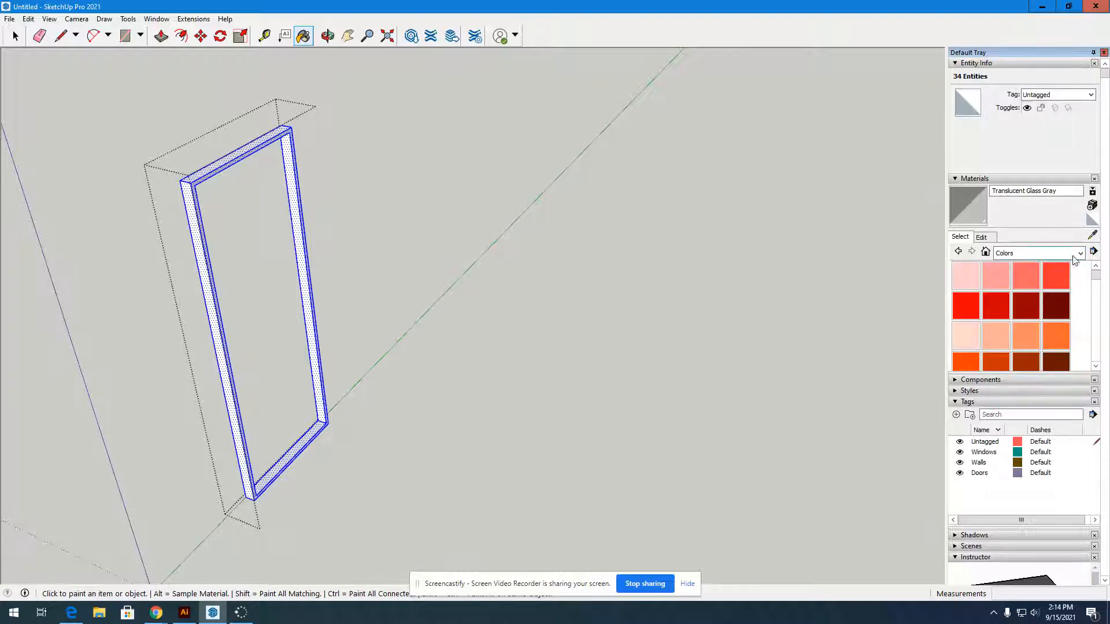
pyautogui.scroll(-15, 1019, 296)
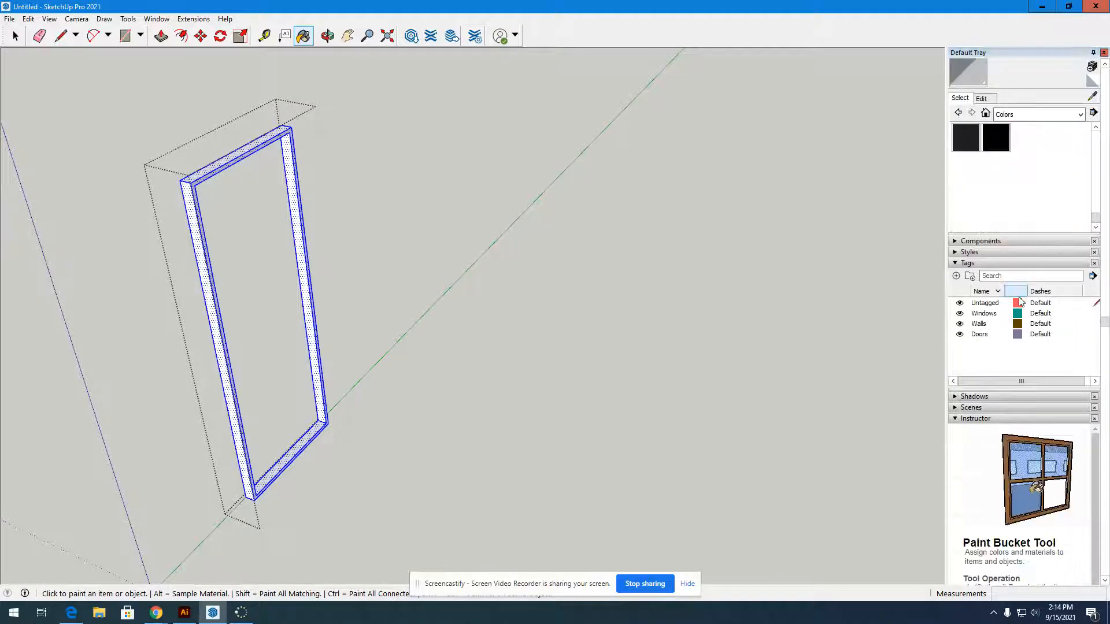
pyautogui.scroll(2, 1050, 171)
pyautogui.scroll(-2, 1054, 173)
pyautogui.scroll(2, 1052, 173)
pyautogui.scroll(1, 808, 215)
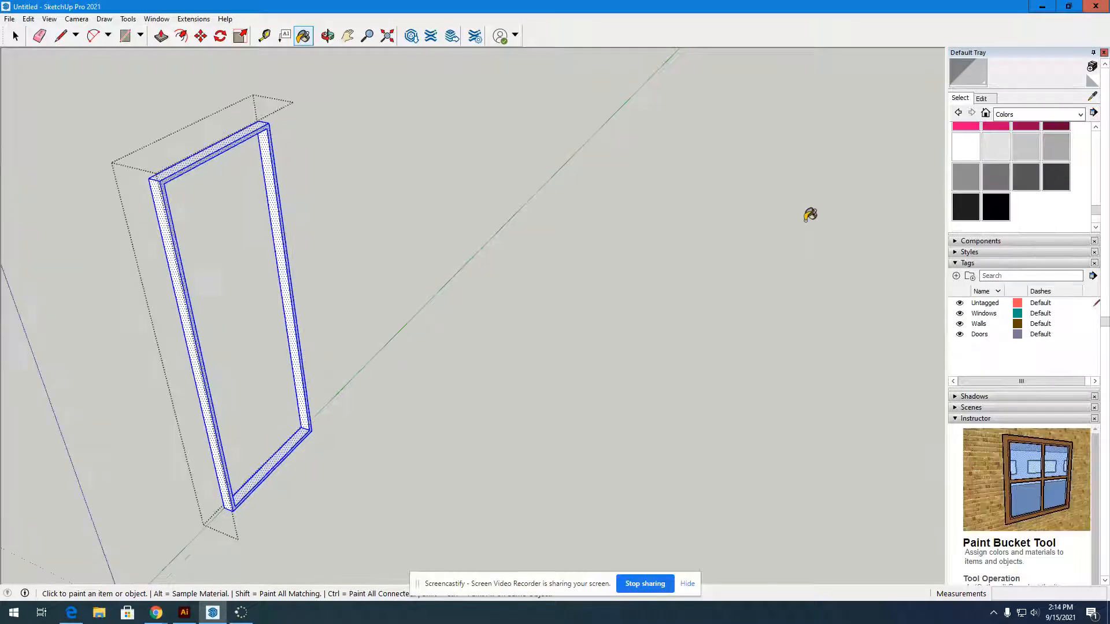
pyautogui.click(1058, 176)
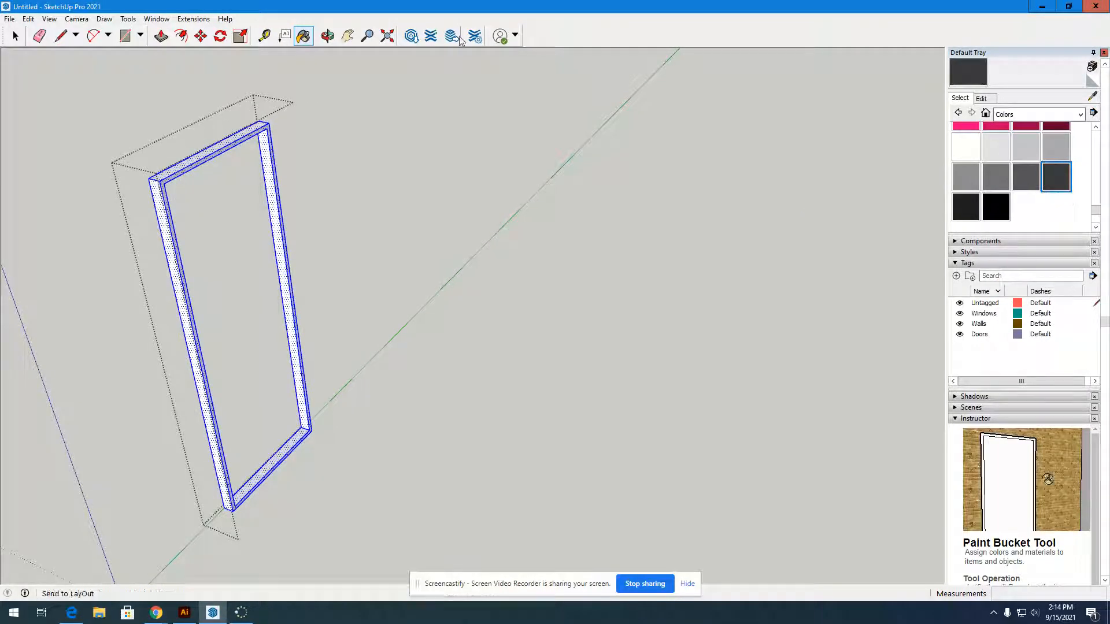
pyautogui.click(237, 133)
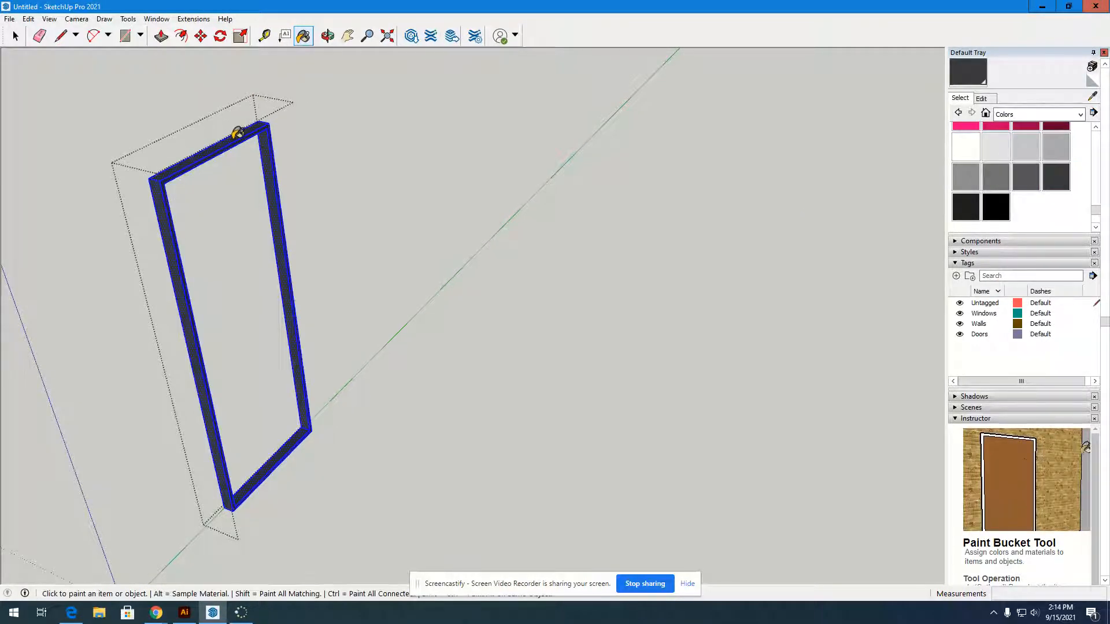
pyautogui.click(14, 36)
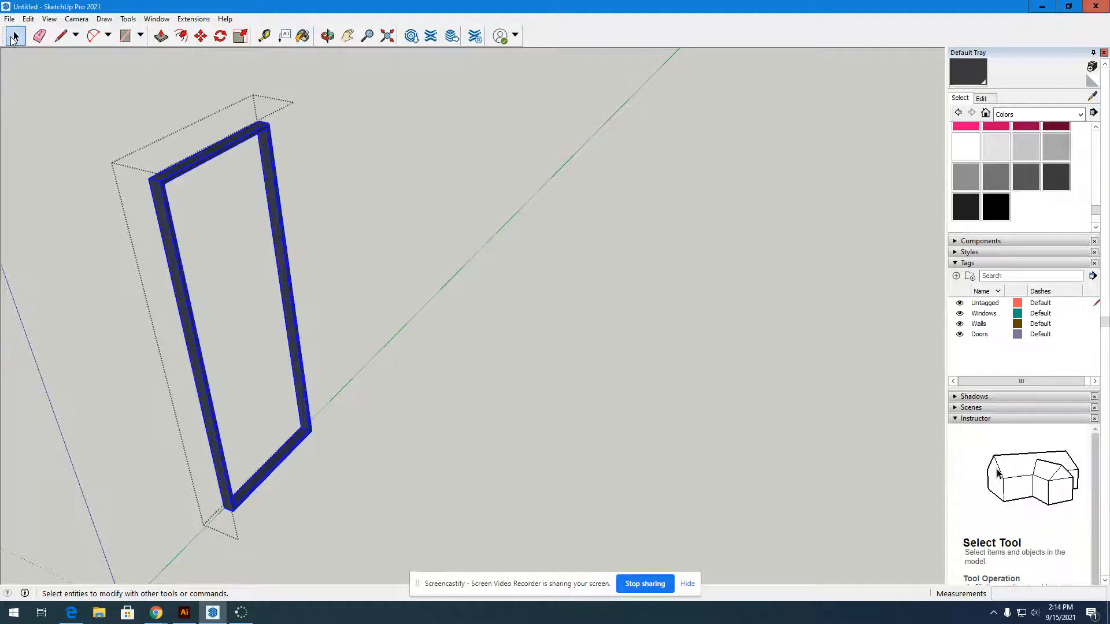
pyautogui.click(332, 129)
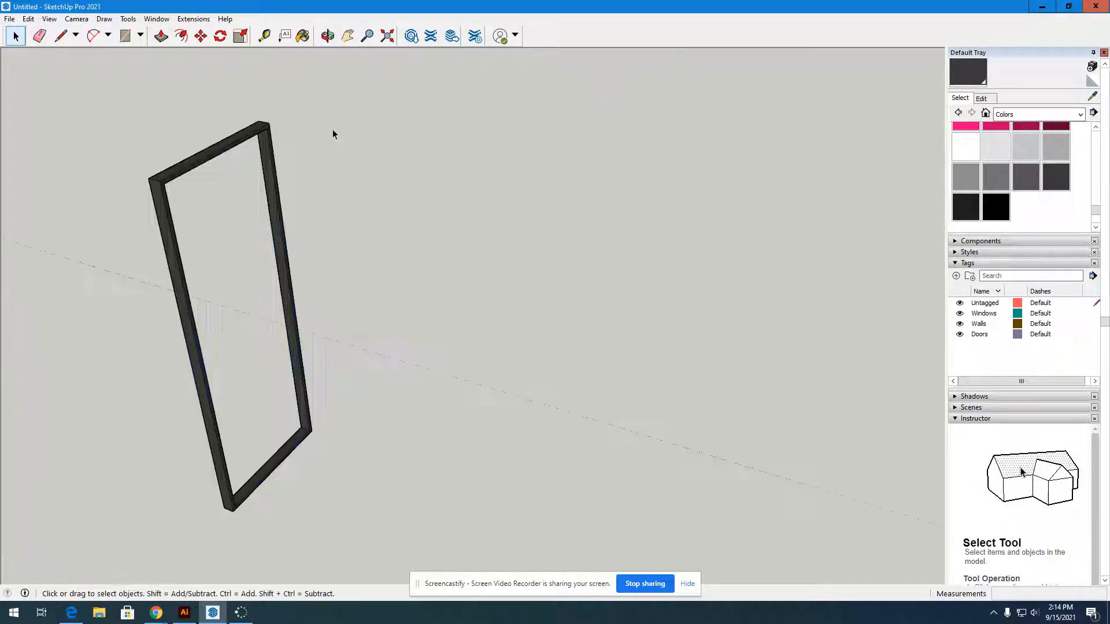
# Open the dark gray door frame's group for editing
pyautogui.moveTo(188, 292)
pyautogui.mouseDown(button='middle')
pyautogui.moveTo(515, 208)
pyautogui.moveTo(761, 163)
pyautogui.moveTo(367, 275)
pyautogui.moveTo(392, 220)
pyautogui.moveTo(193, 306)
pyautogui.mouseUp(button='middle')
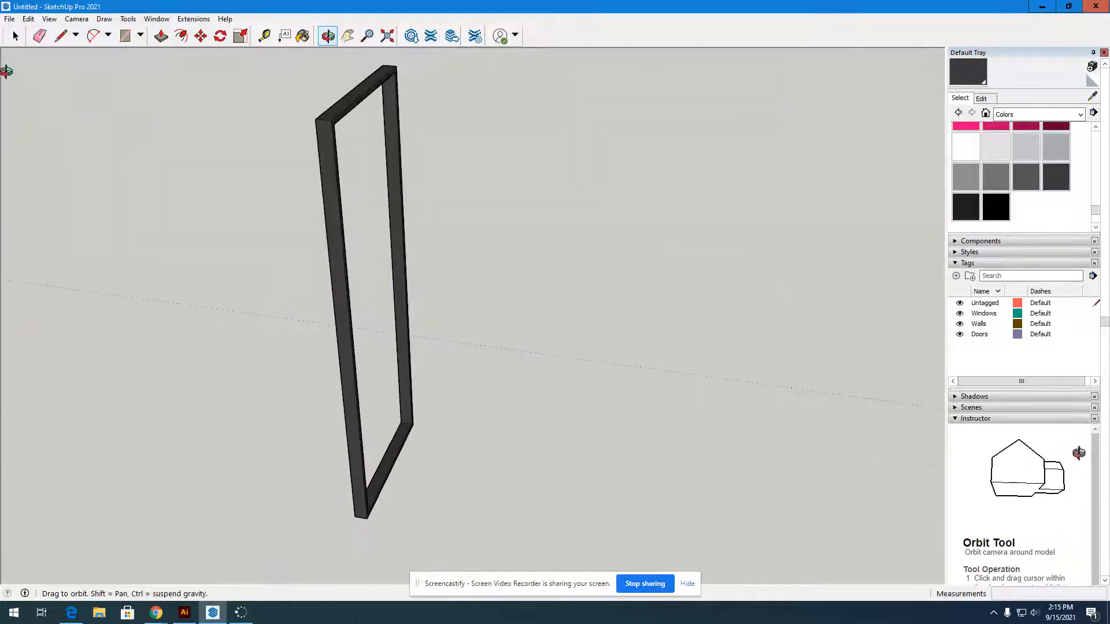
pyautogui.click(13, 36)
pyautogui.doubleClick(389, 87)
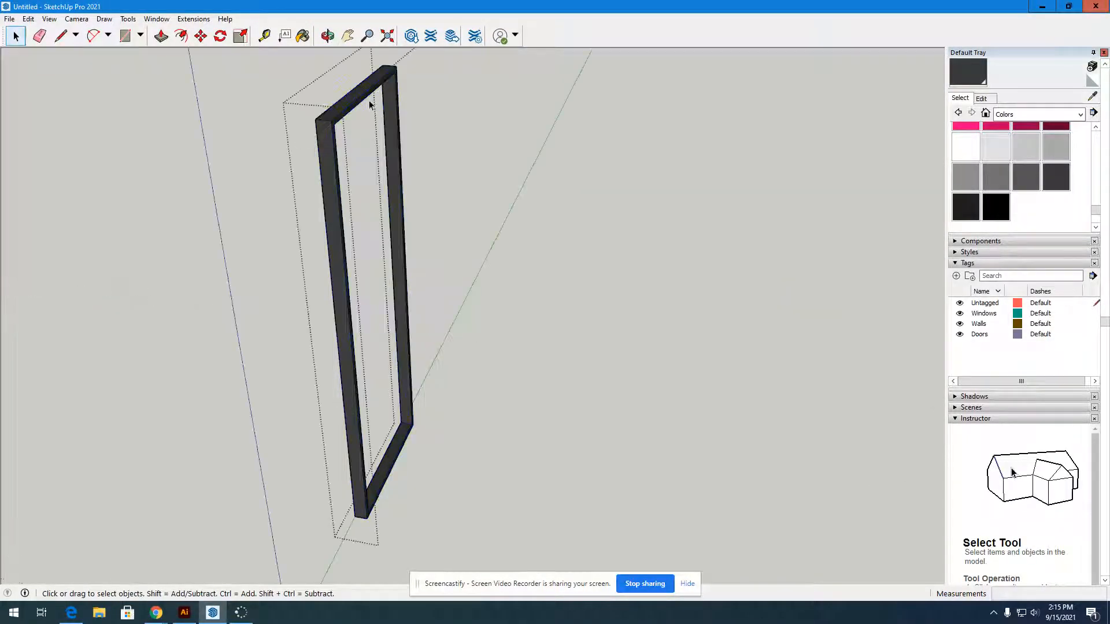
# Try to fill the door frame's opening with a 7' 10" by 2' 10" rectangle between its diagonally opposite inner corners
pyautogui.click(327, 35)
pyautogui.moveTo(218, 297); pyautogui.dragTo(629, 356)
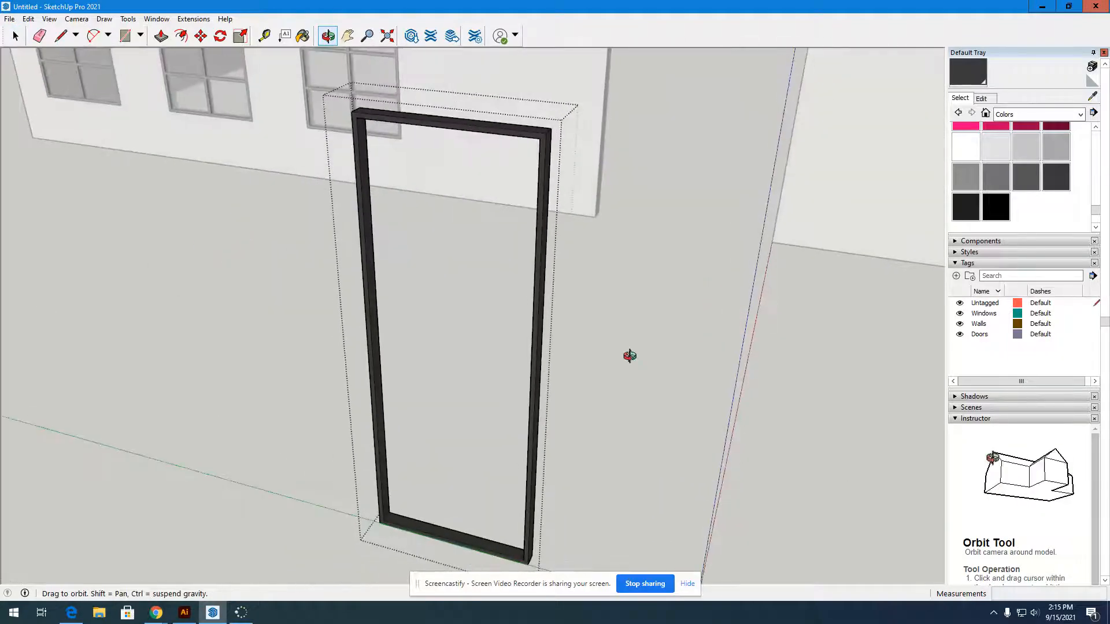
pyautogui.scroll(8, 384, 533)
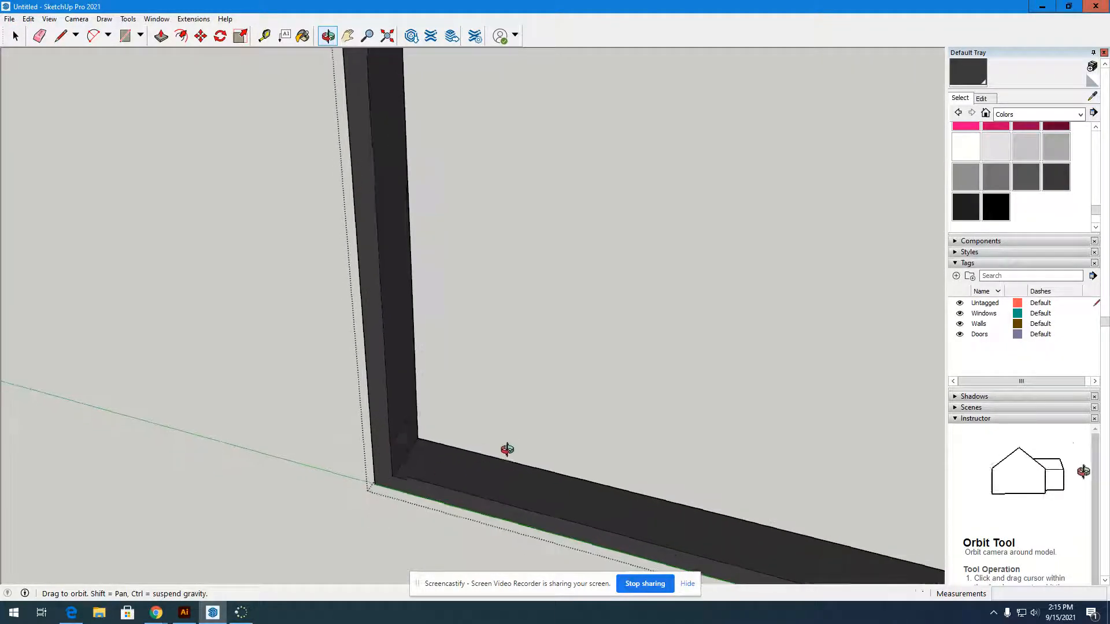
pyautogui.moveTo(507, 450); pyautogui.dragTo(399, 451)
pyautogui.scroll(-10, 333, 410)
pyautogui.scroll(5, 409, 421)
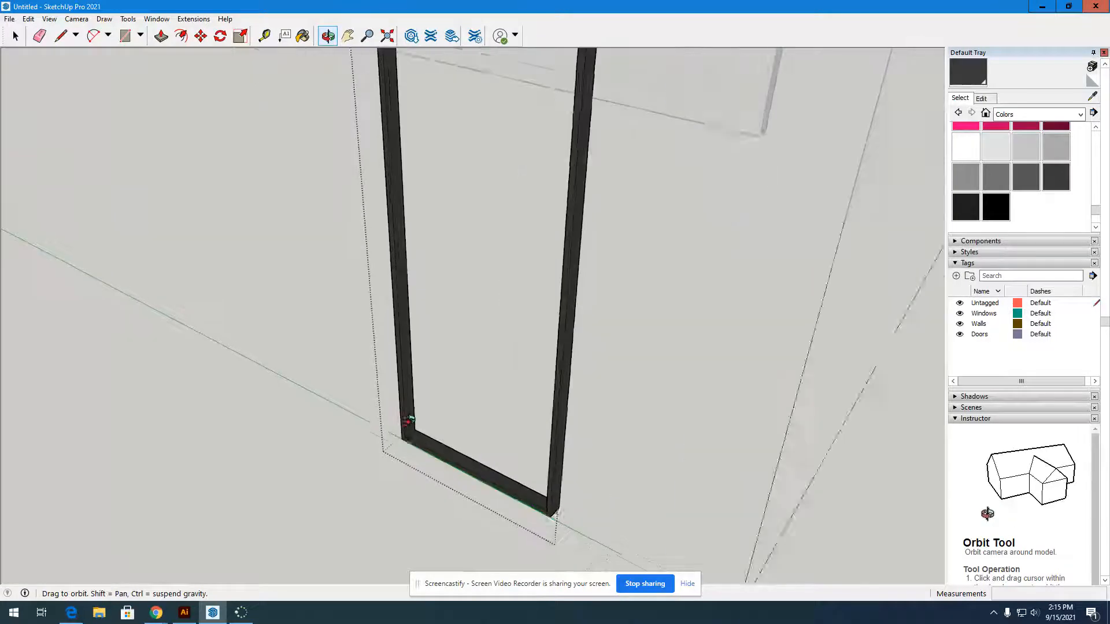
pyautogui.scroll(3, 409, 420)
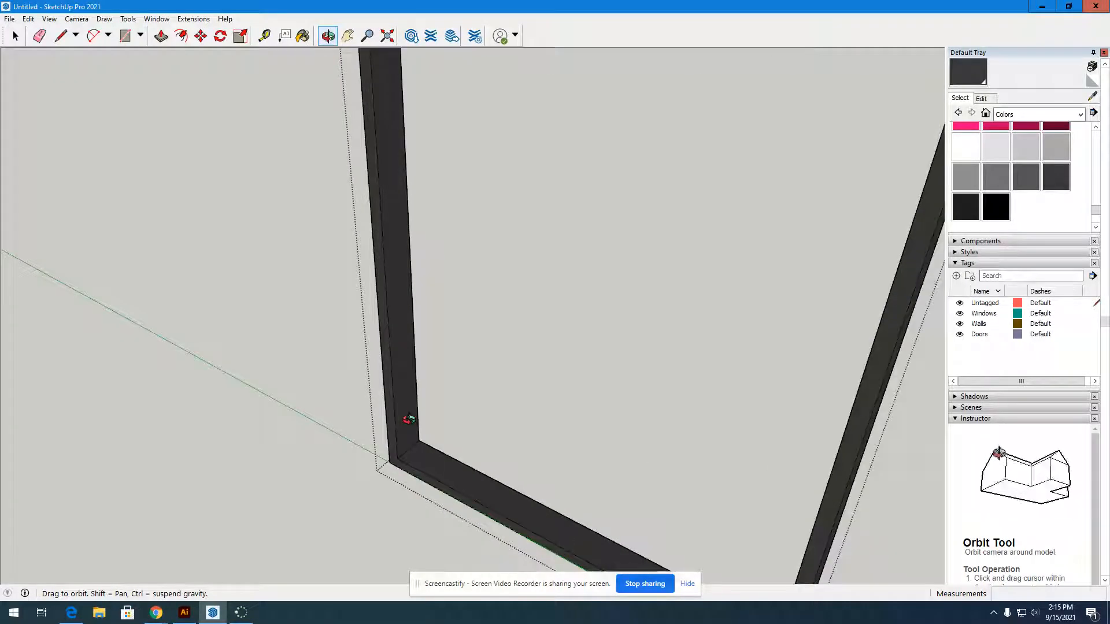
pyautogui.click(128, 36)
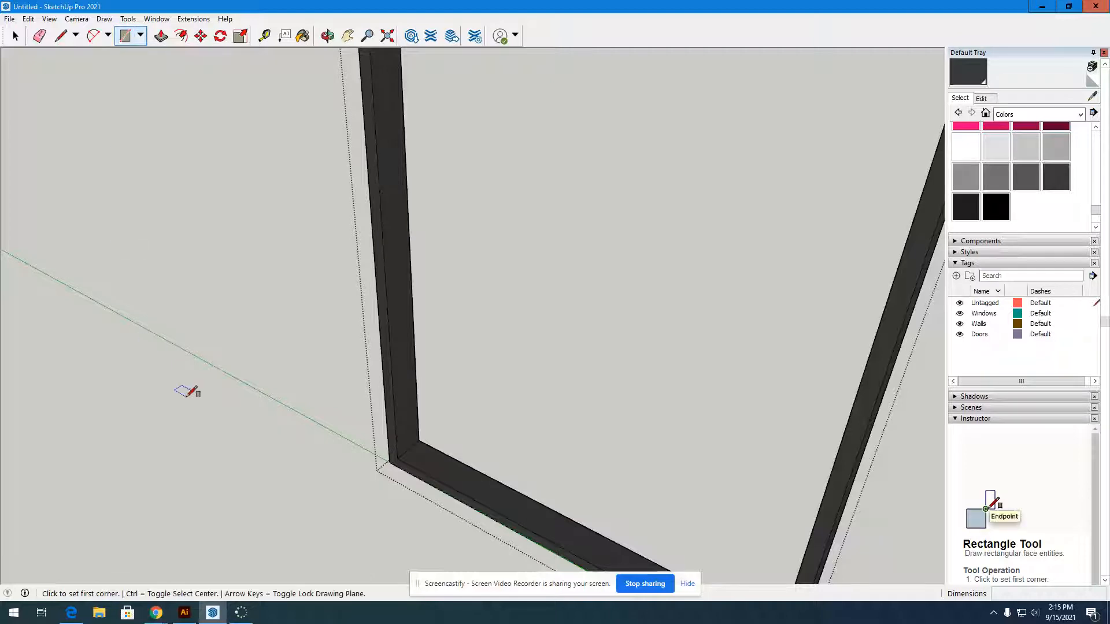
pyautogui.scroll(-5, 243, 359)
pyautogui.scroll(-2, 364, 379)
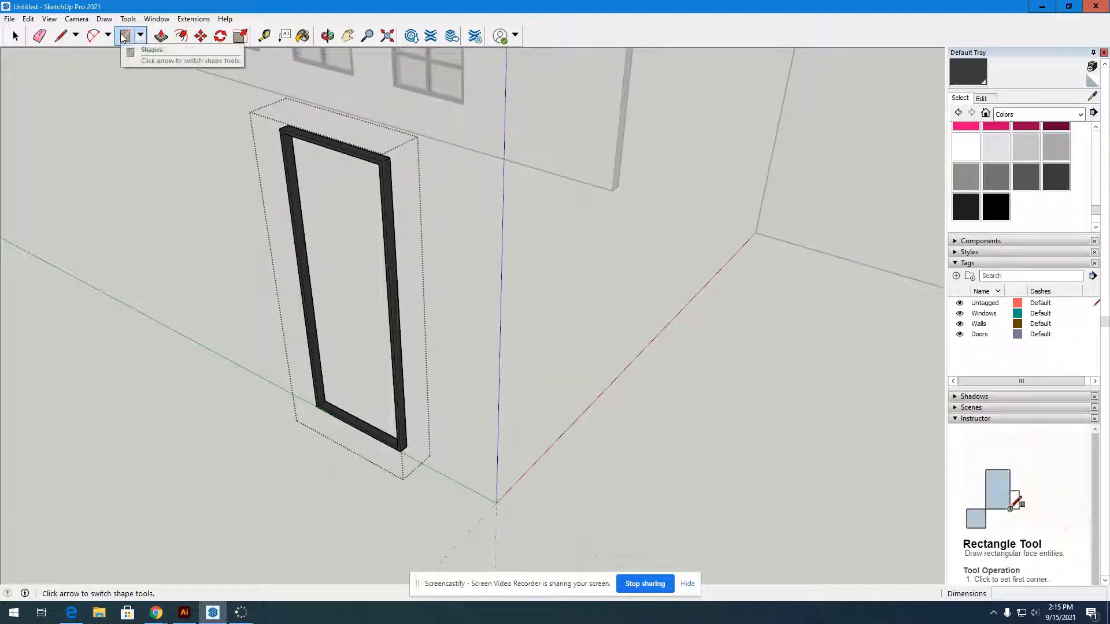
pyautogui.scroll(5, 279, 141)
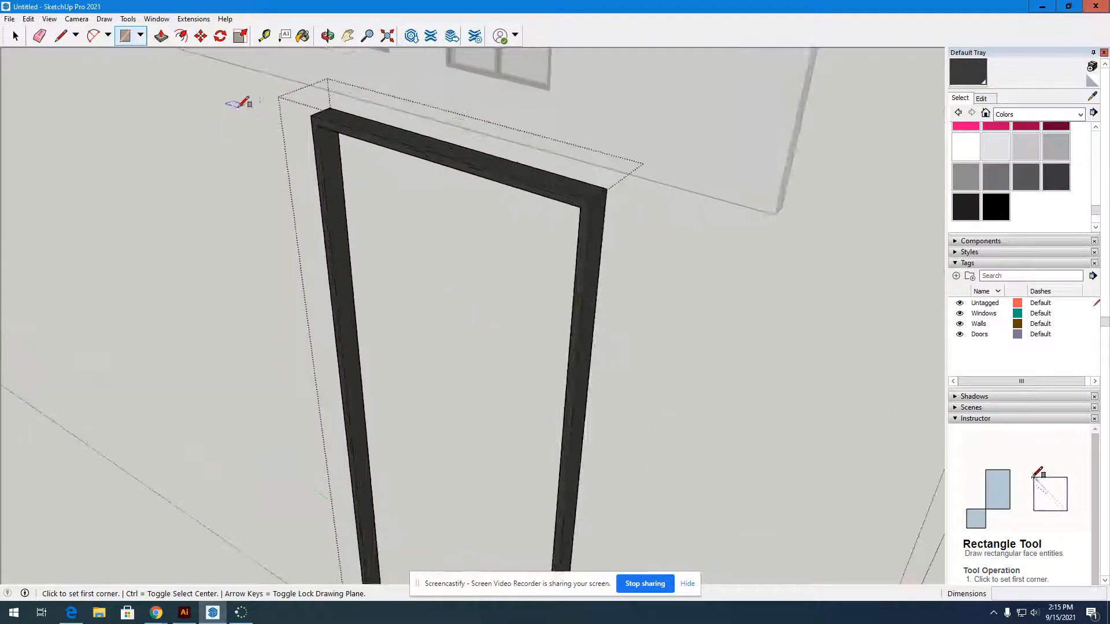
pyautogui.scroll(6, 347, 110)
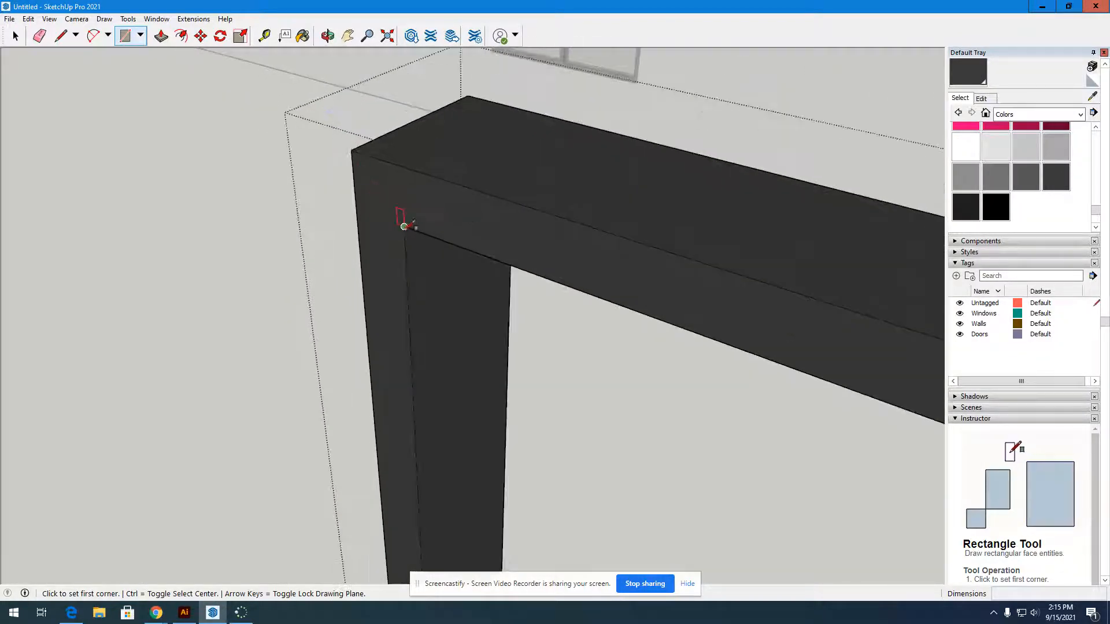
pyautogui.click(404, 226)
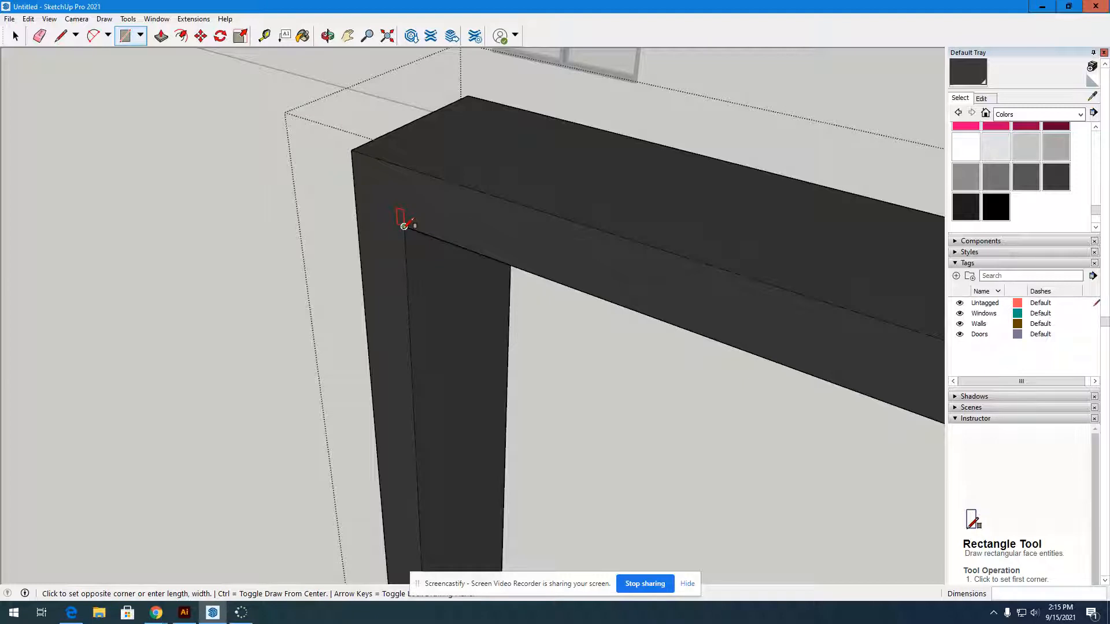
pyautogui.scroll(-5, 404, 227)
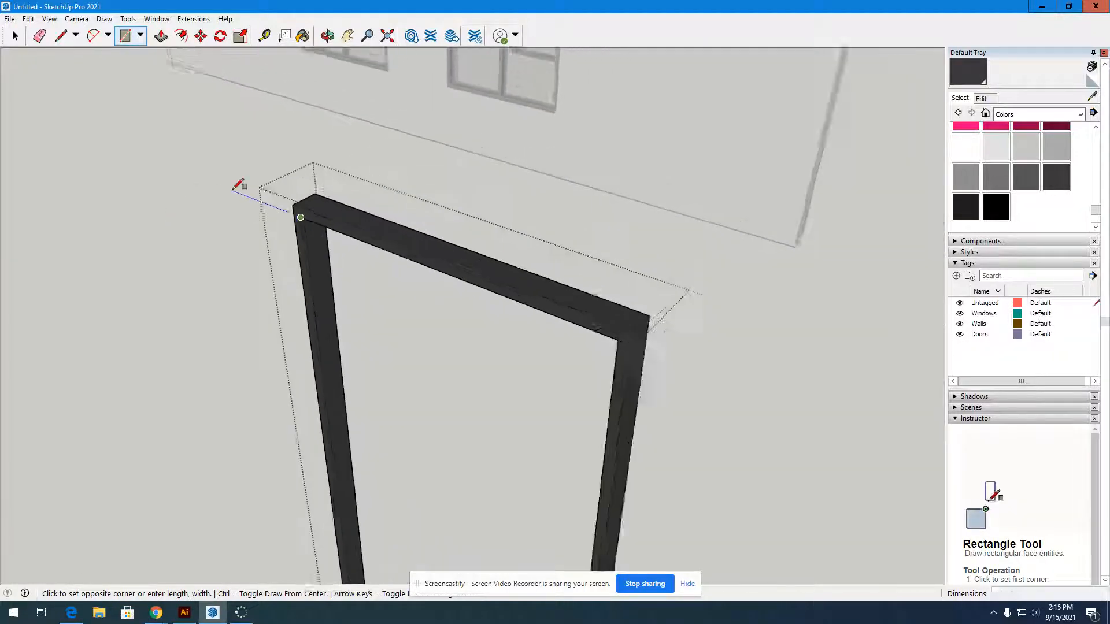
pyautogui.scroll(-3, 246, 184)
pyautogui.scroll(-3, 347, 300)
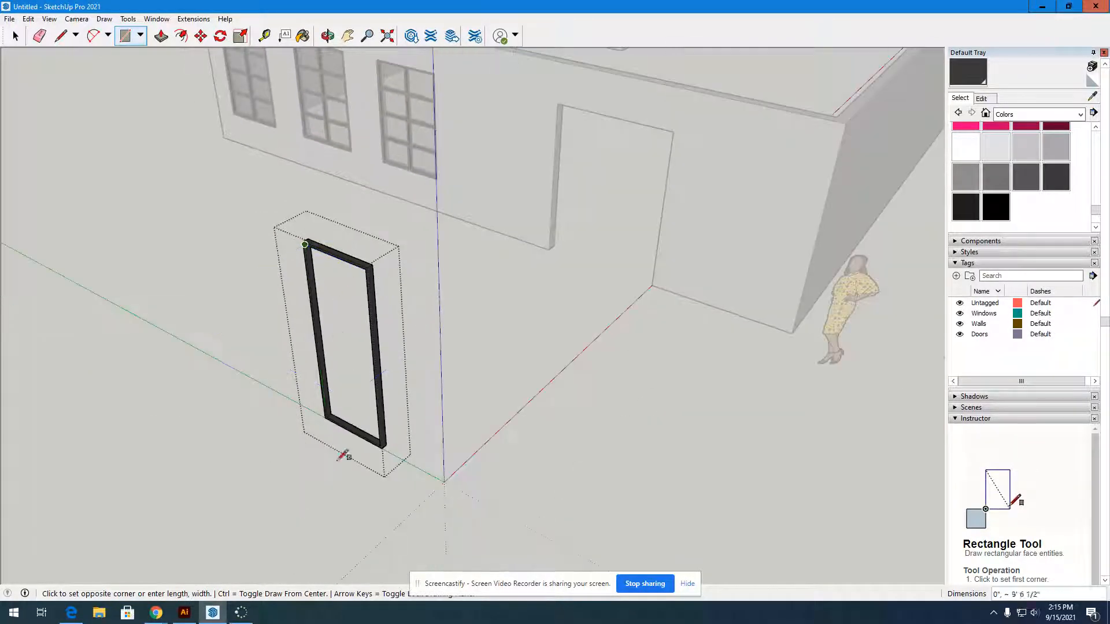
pyautogui.scroll(8, 382, 439)
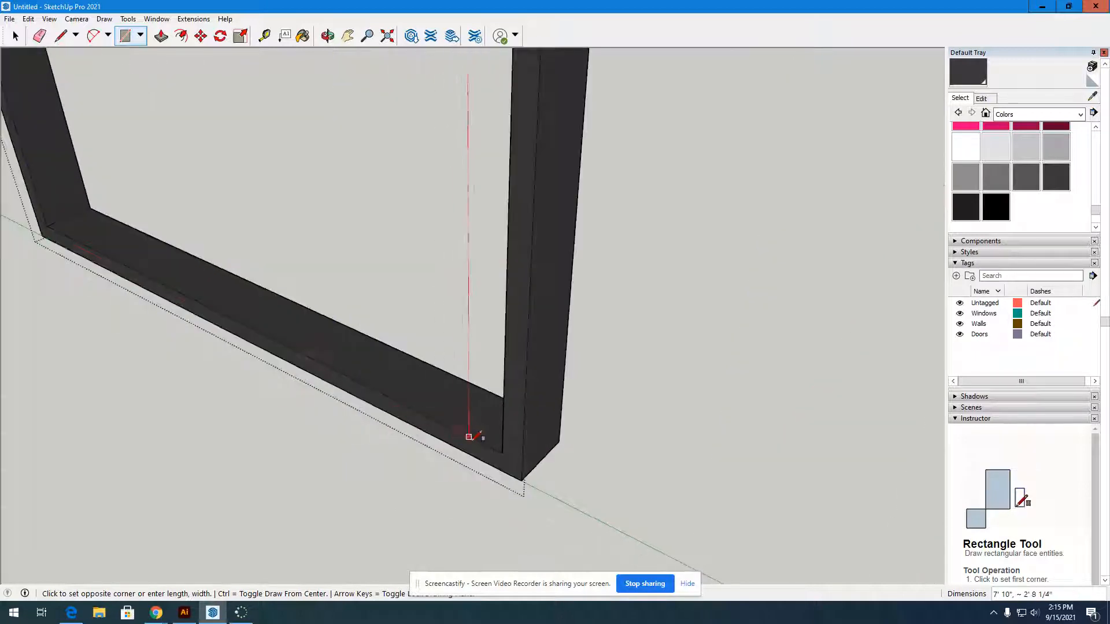
pyautogui.click(503, 446)
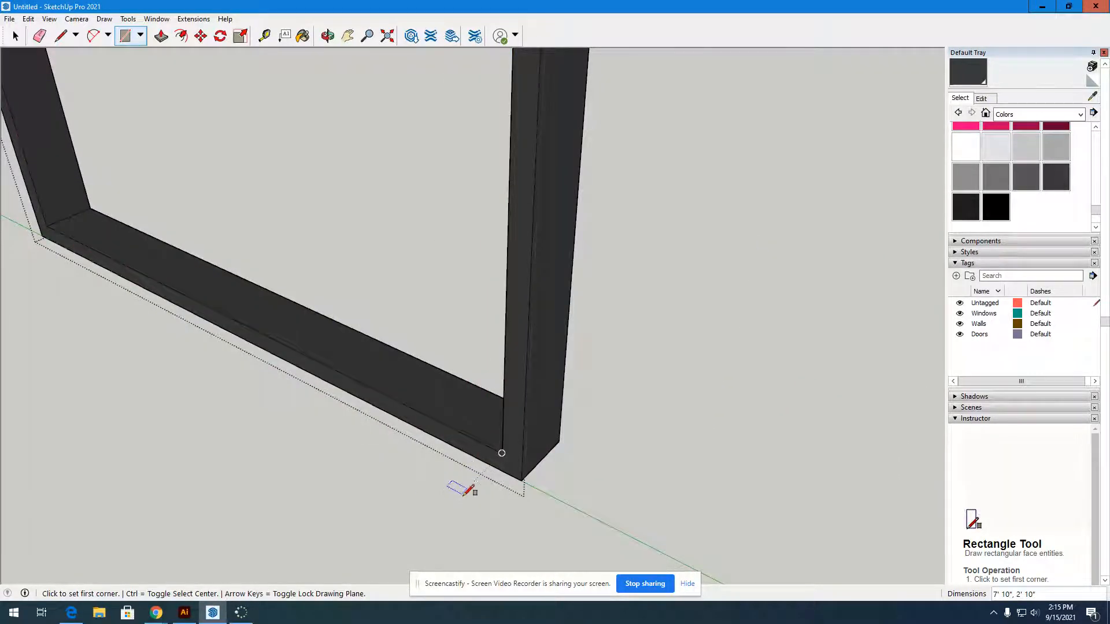
# Retry the 7' 10" by 2' 10" rectangle from the opening's upper inner corner to the opposite lower inner corner
pyautogui.scroll(-8, 466, 493)
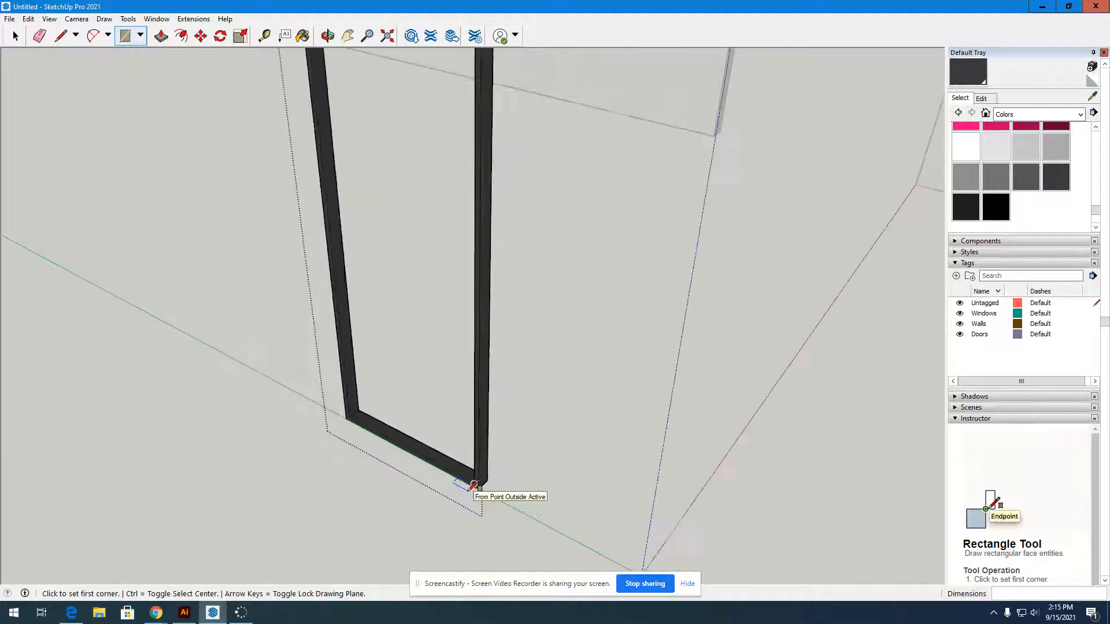
pyautogui.scroll(-4, 474, 485)
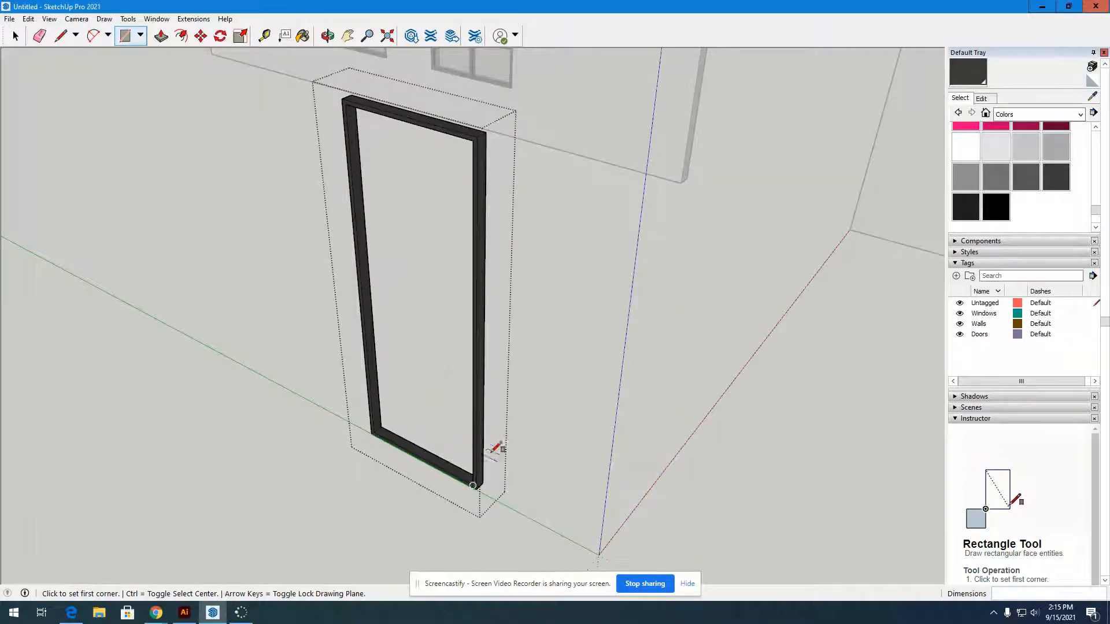
pyautogui.scroll(5, 346, 103)
pyautogui.click(356, 119)
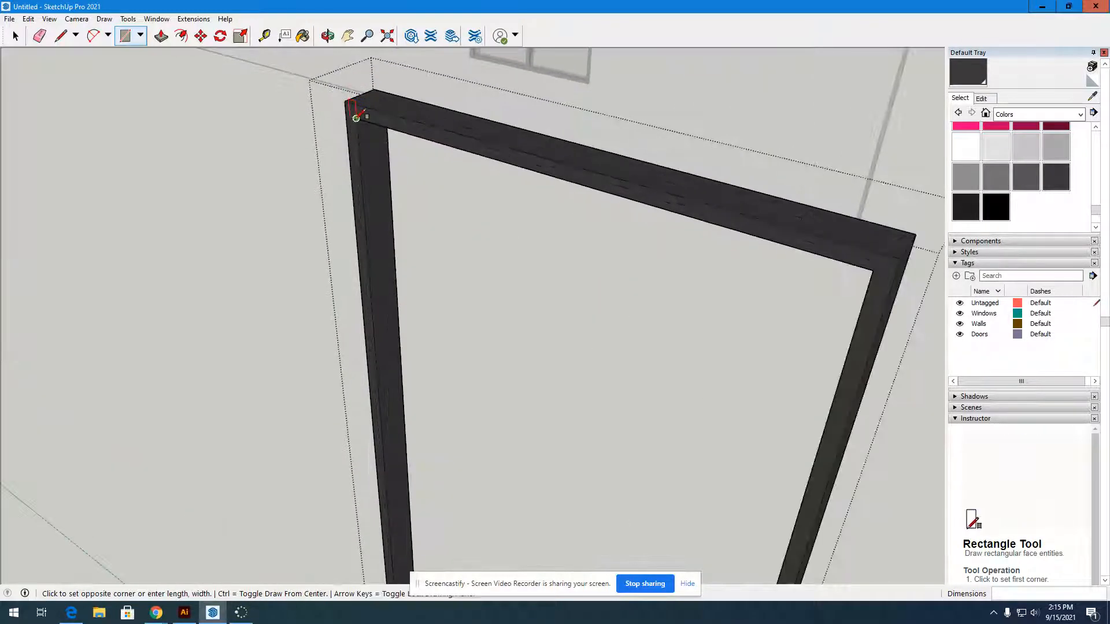
pyautogui.scroll(-6, 356, 119)
pyautogui.scroll(7, 491, 440)
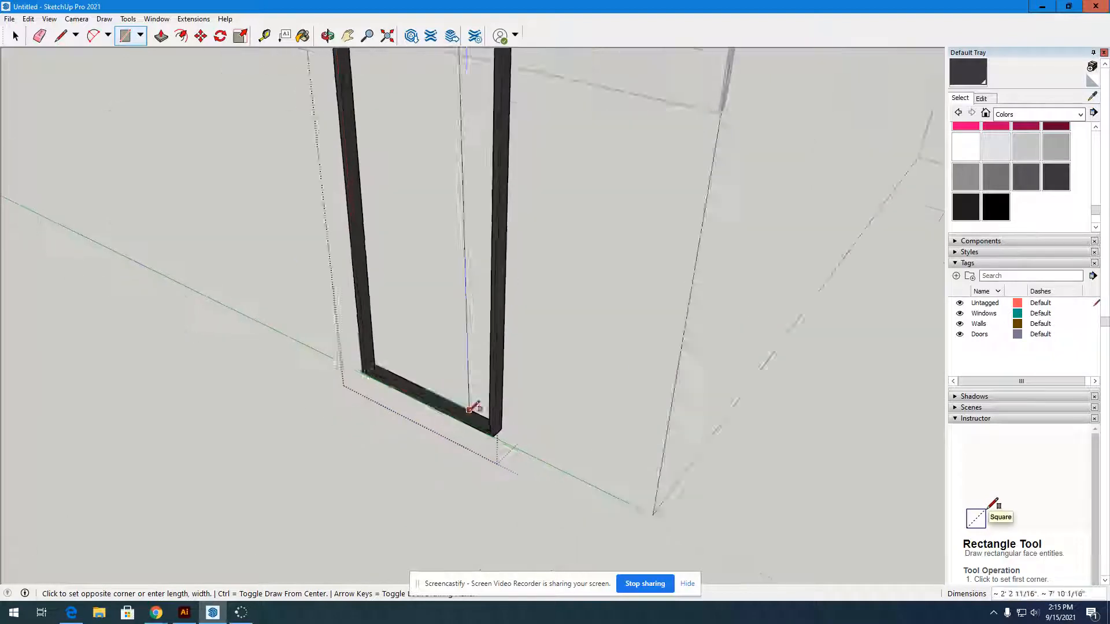
pyautogui.scroll(-2, 500, 435)
pyautogui.click(517, 447)
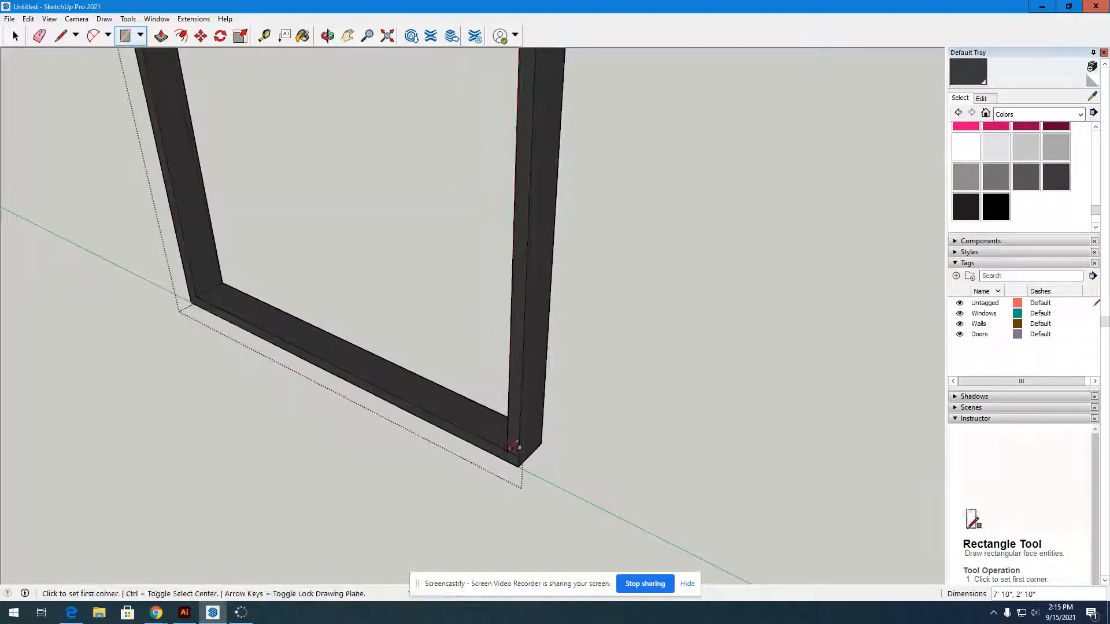
pyautogui.scroll(-6, 490, 480)
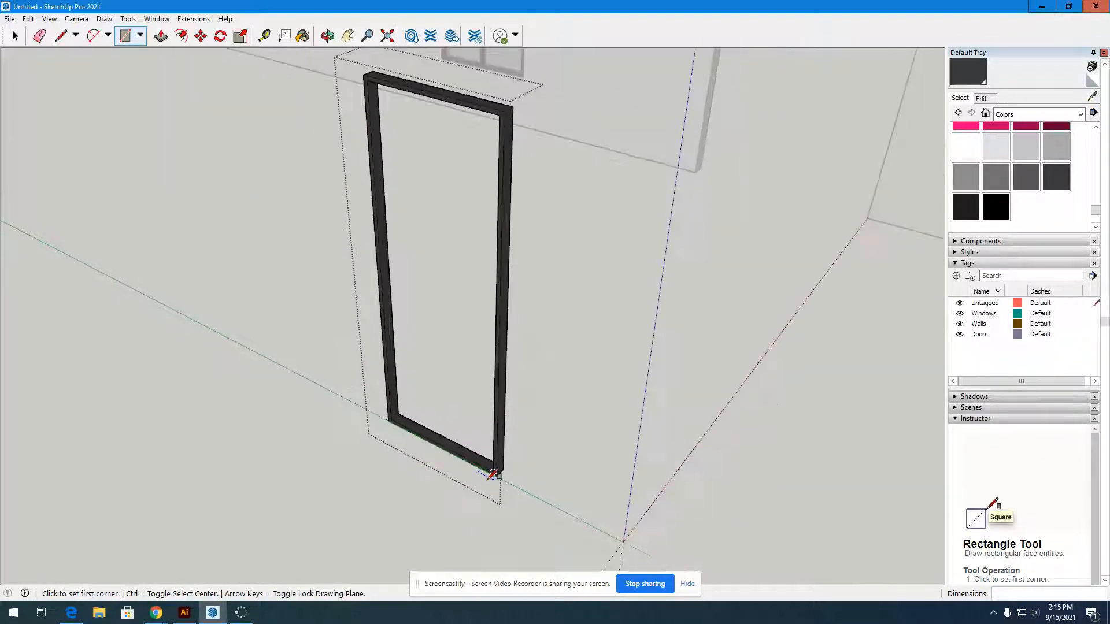
# Try to fill the opening with a rectangle from the frame's other side, starting at the lower corner and ending diagonally at the upper corner
pyautogui.click(328, 35)
pyautogui.moveTo(520, 193); pyautogui.dragTo(178, 53)
pyautogui.click(125, 35)
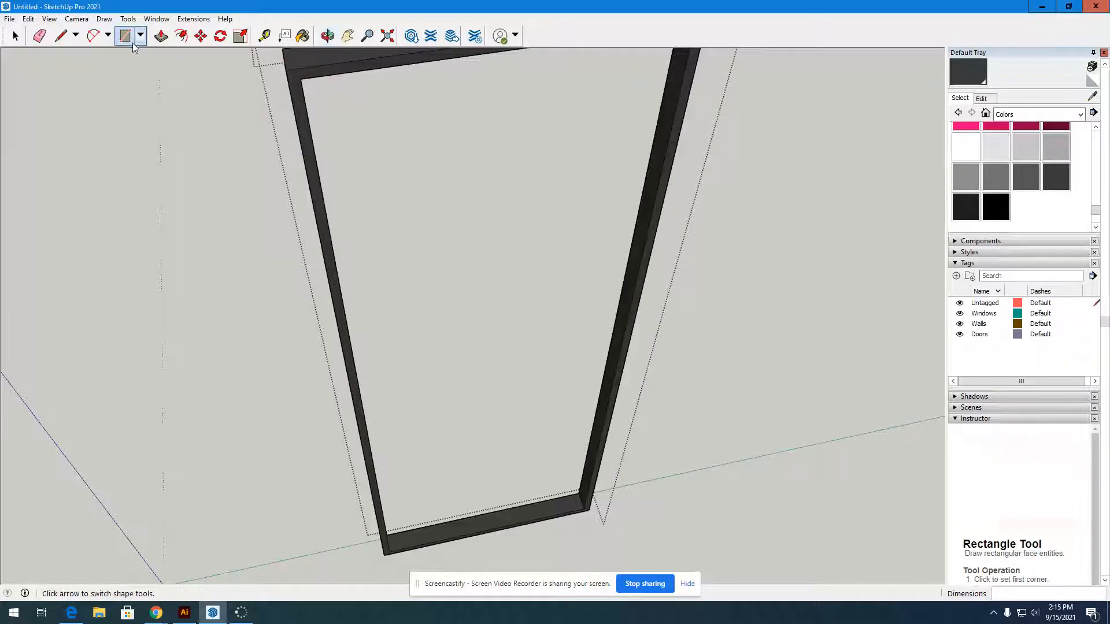
pyautogui.click(388, 552)
pyautogui.scroll(-3, 388, 549)
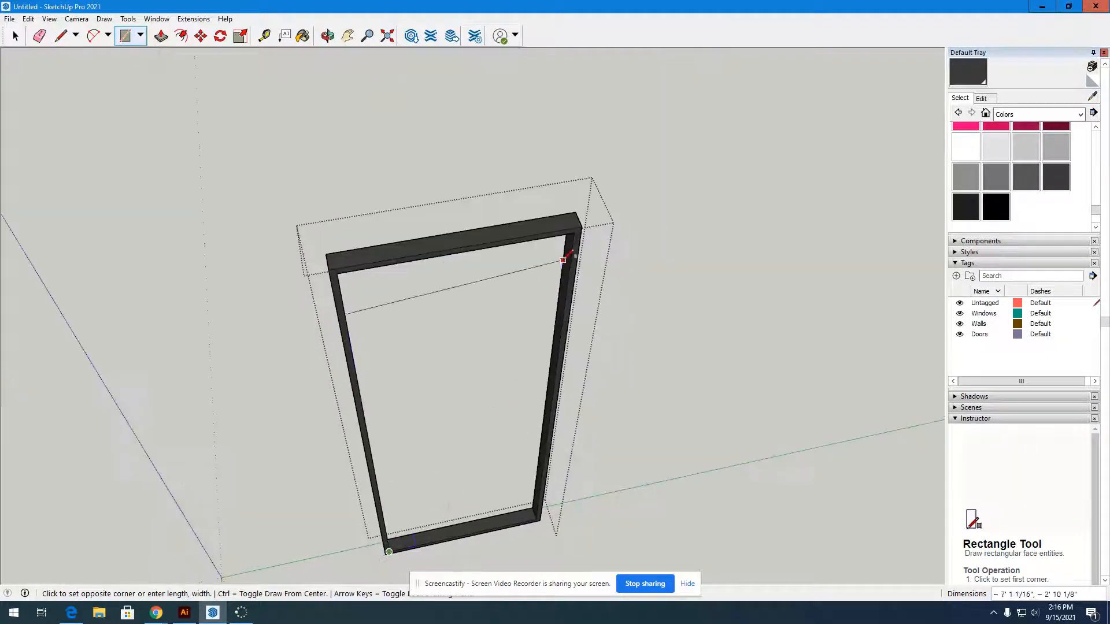
pyautogui.scroll(3, 573, 231)
pyautogui.click(574, 227)
pyautogui.scroll(-1, 581, 219)
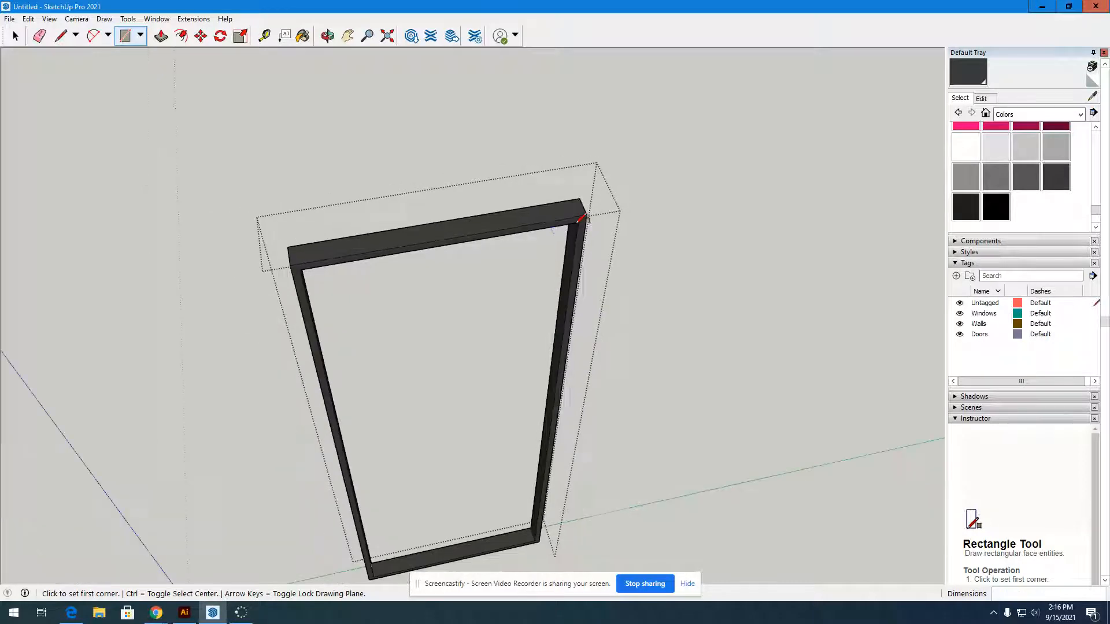
# Draw a 2' 10" line along the frame's upper inner edge to fill the opening with a face, and undo it
pyautogui.click(327, 35)
pyautogui.moveTo(324, 300); pyautogui.dragTo(188, 250)
pyautogui.press('l')
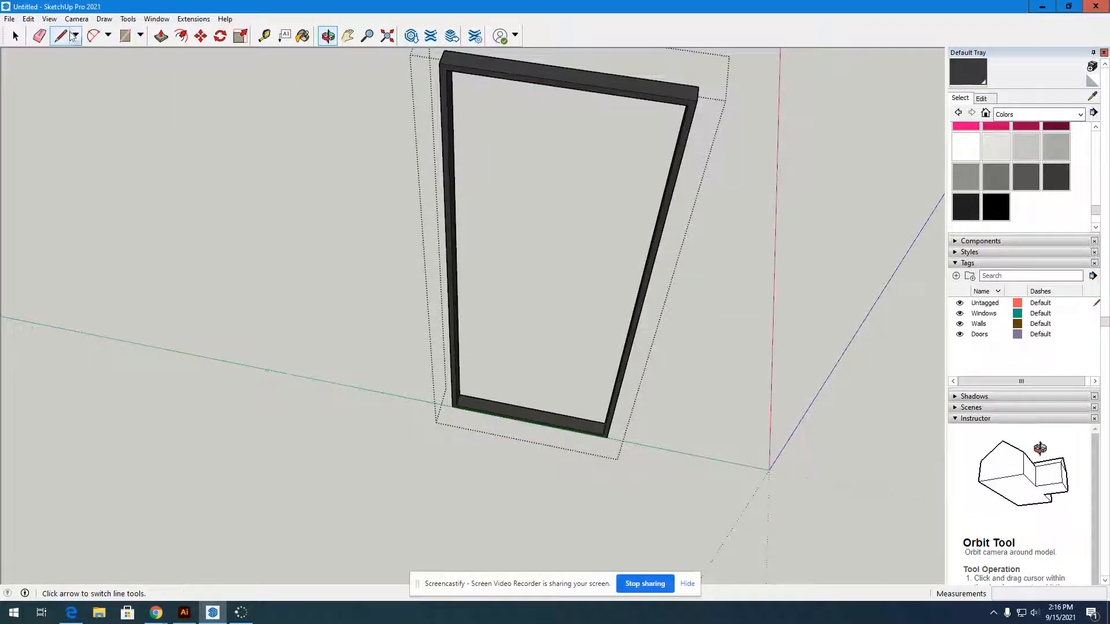
pyautogui.click(446, 70)
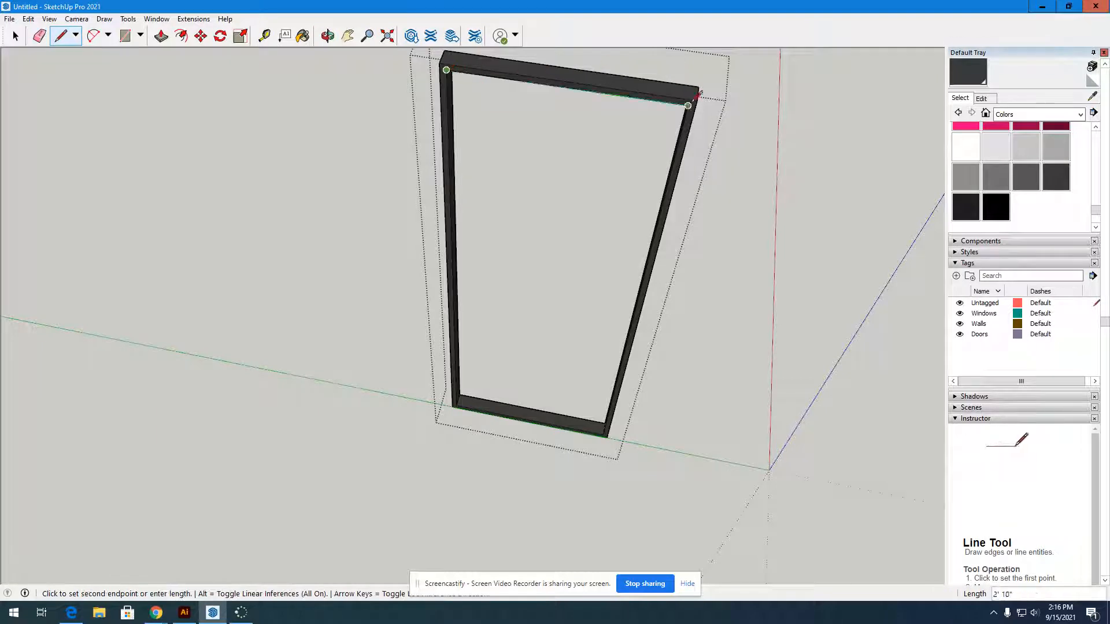
pyautogui.click(688, 105)
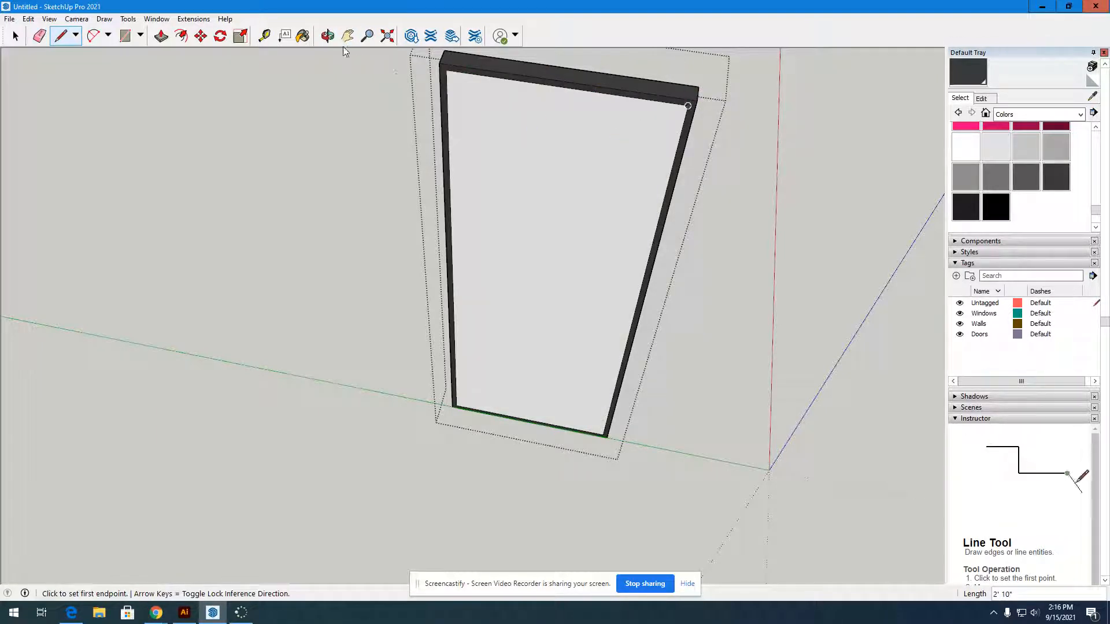
pyautogui.hotkey('ctrl', 'z')
# Trace the frame's upper inner edge with a 2' 10" line to close the opening with a face, and select that face
pyautogui.scroll(3, 554, 87)
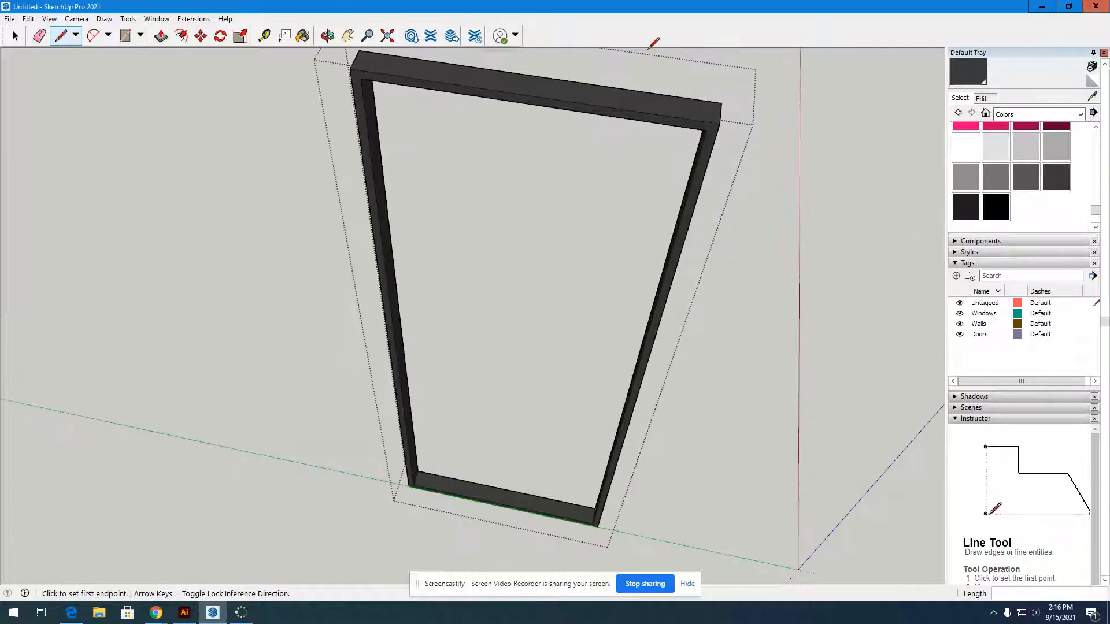
pyautogui.click(327, 36)
pyautogui.scroll(5, 705, 121)
pyautogui.moveTo(704, 119); pyautogui.dragTo(869, 400)
pyautogui.scroll(-10, 783, 241)
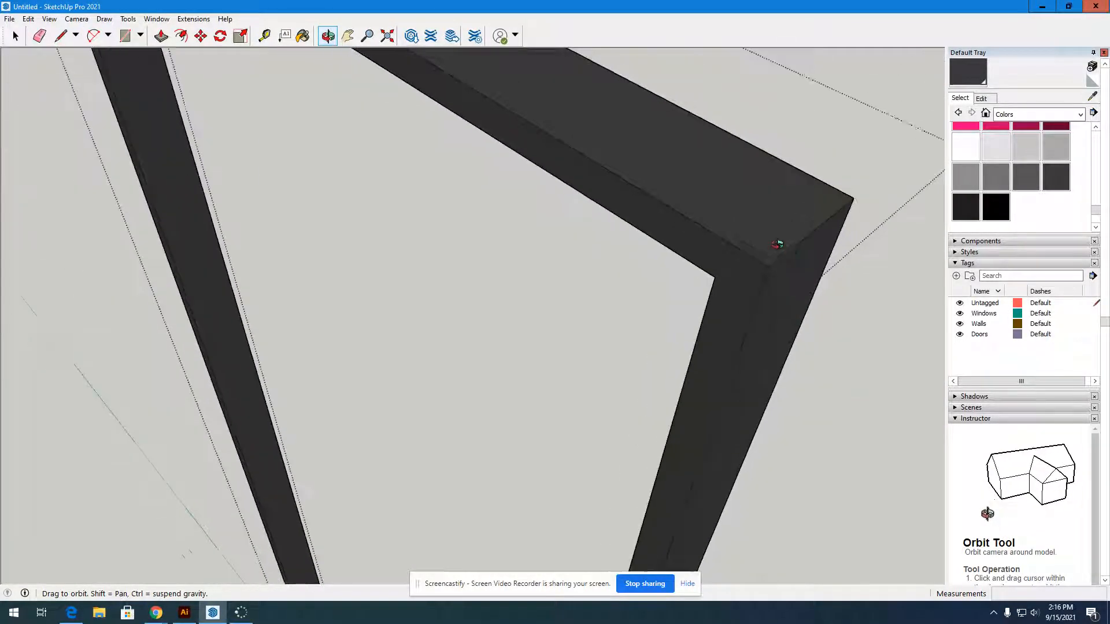
pyautogui.moveTo(482, 333); pyautogui.dragTo(512, 388)
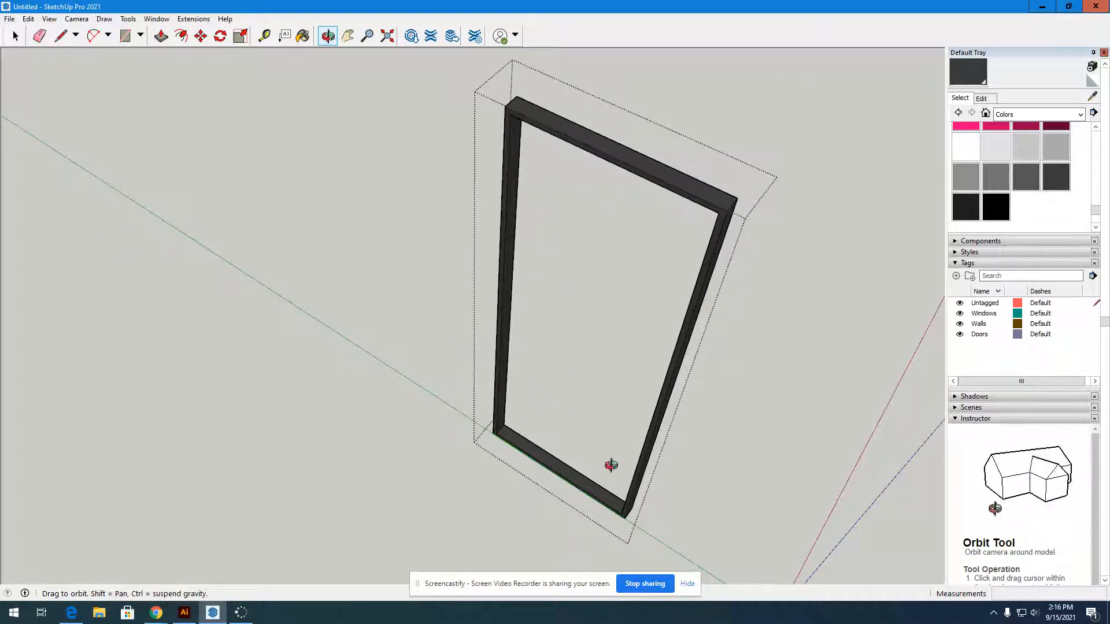
pyautogui.click(60, 36)
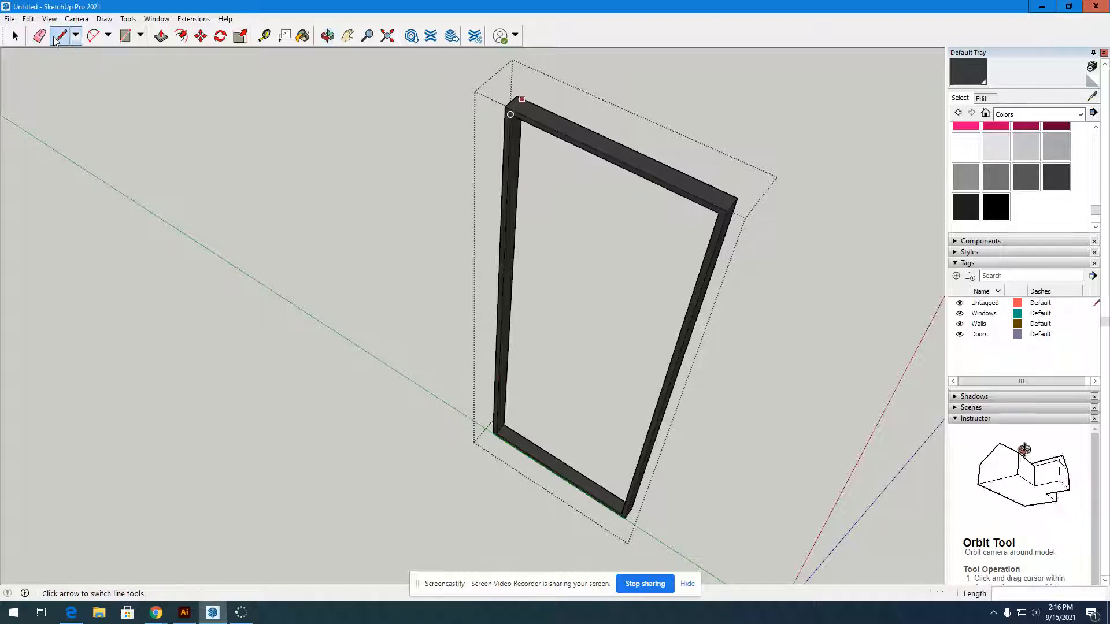
pyautogui.click(511, 114)
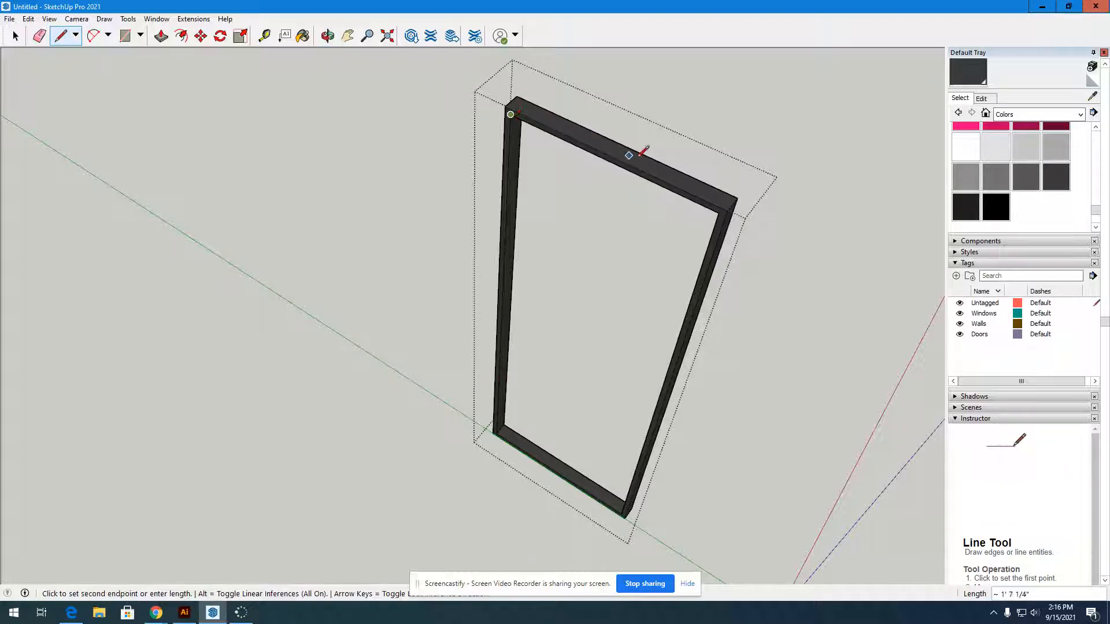
pyautogui.click(719, 213)
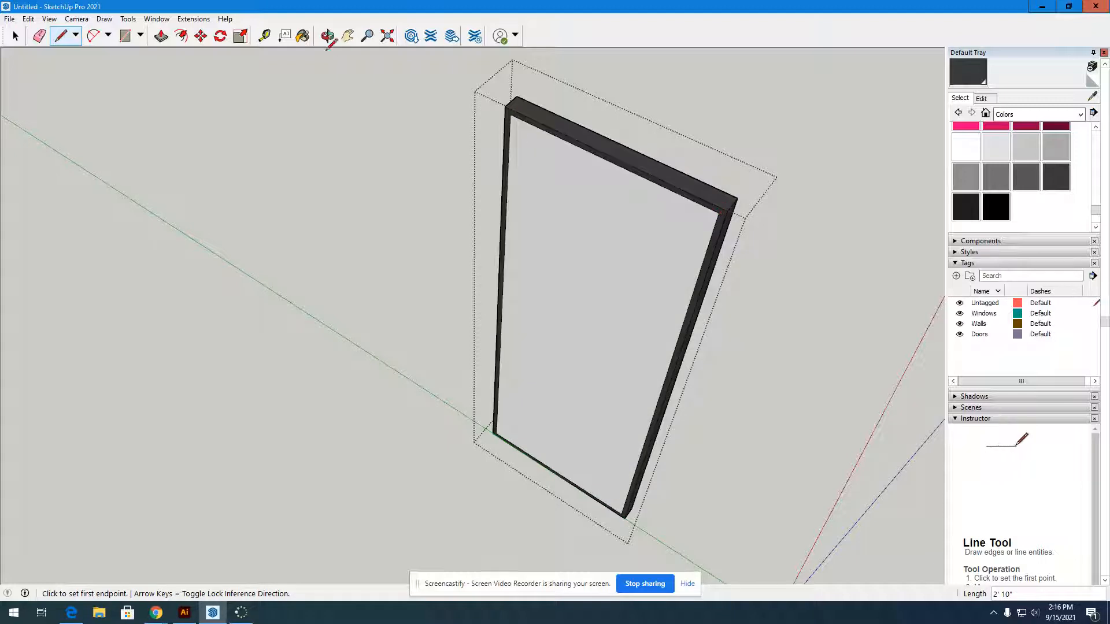
pyautogui.press('space')
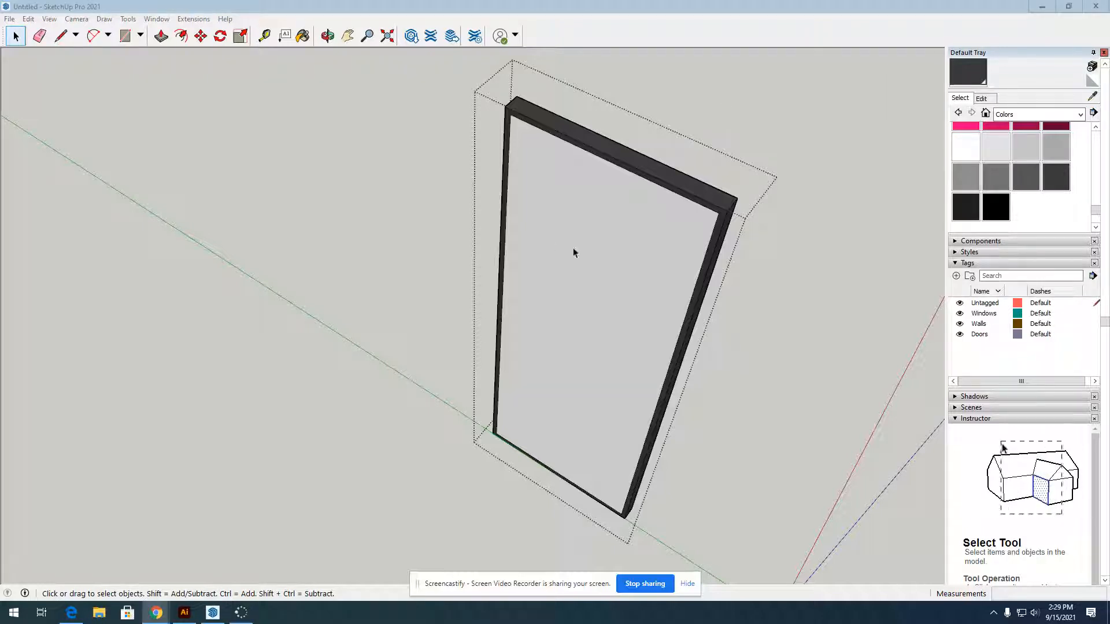
pyautogui.click(590, 232)
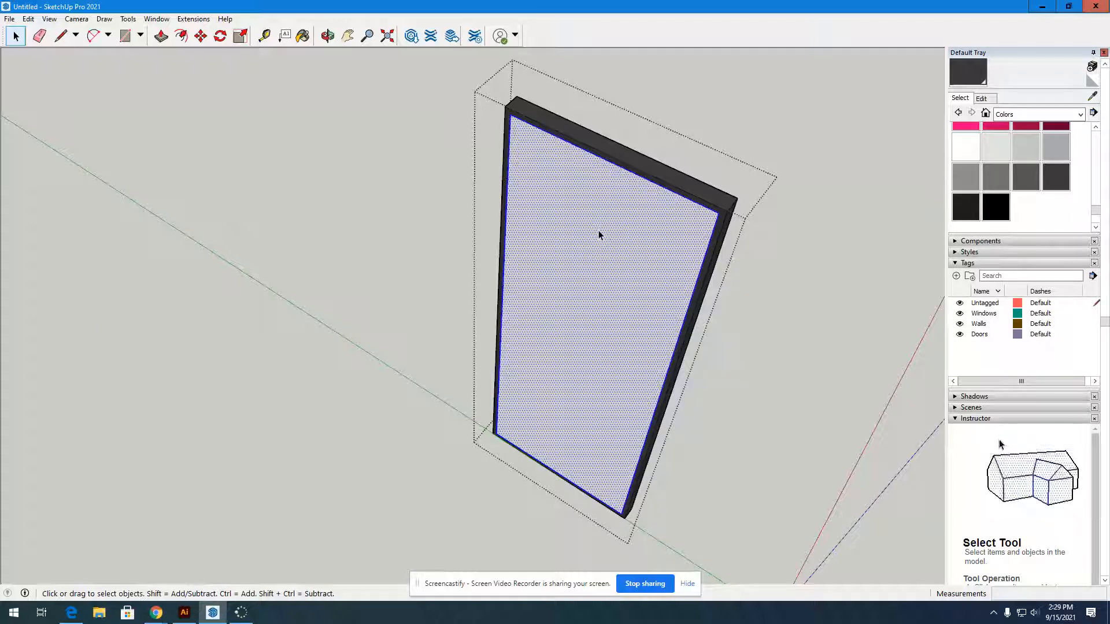
# Paint the face filling the door frame with the Translucent Glass Gray material from the Glass and Mirrors collection
pyautogui.click(303, 38)
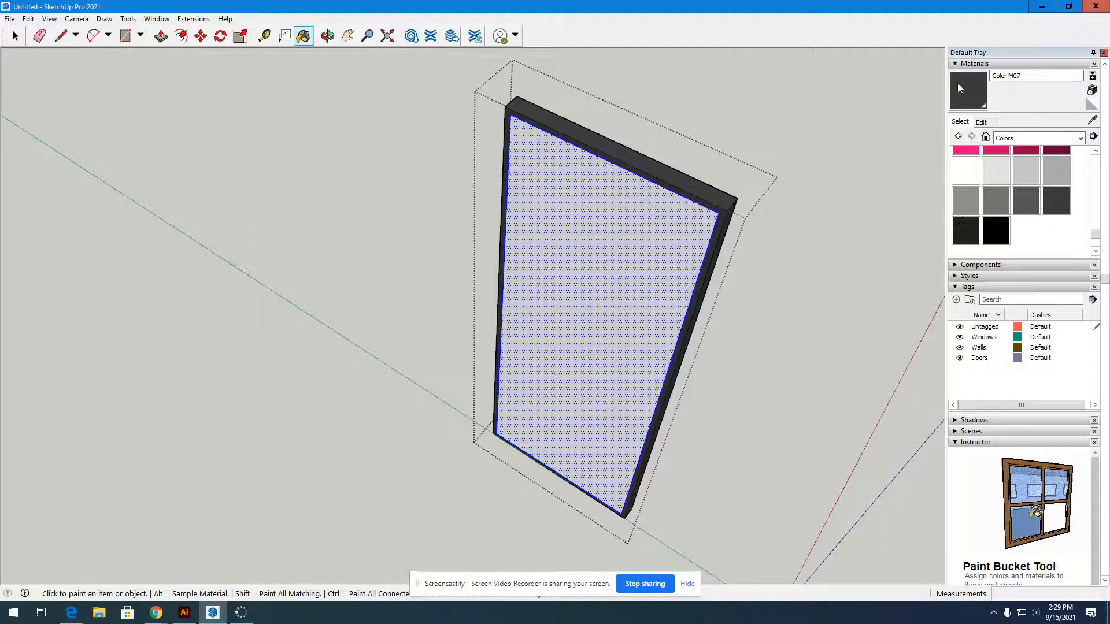
pyautogui.click(1079, 138)
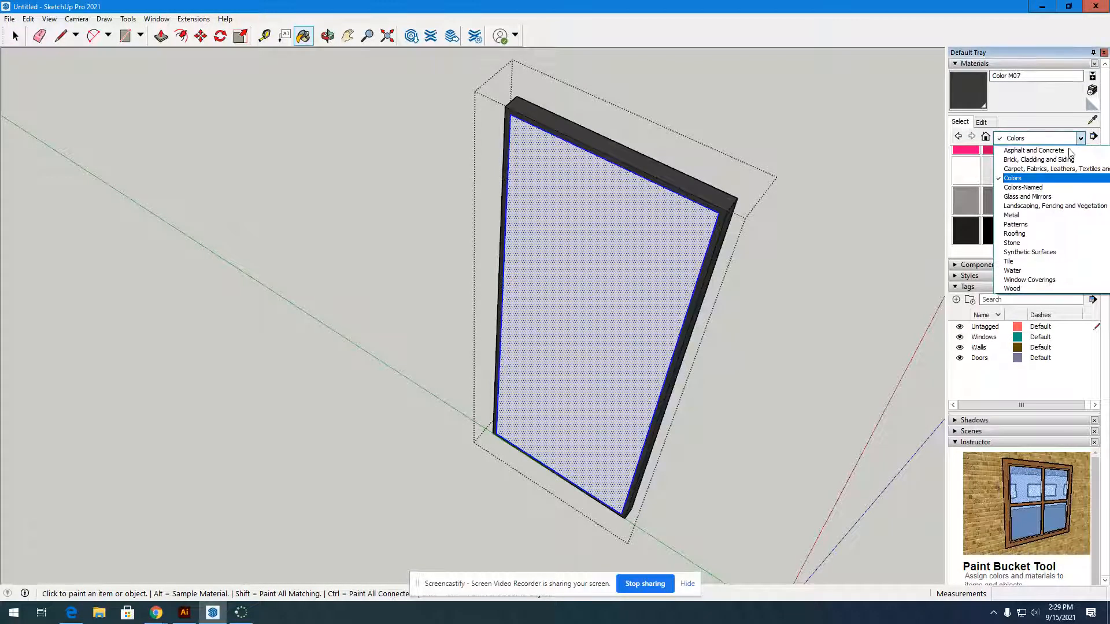
pyautogui.click(1024, 197)
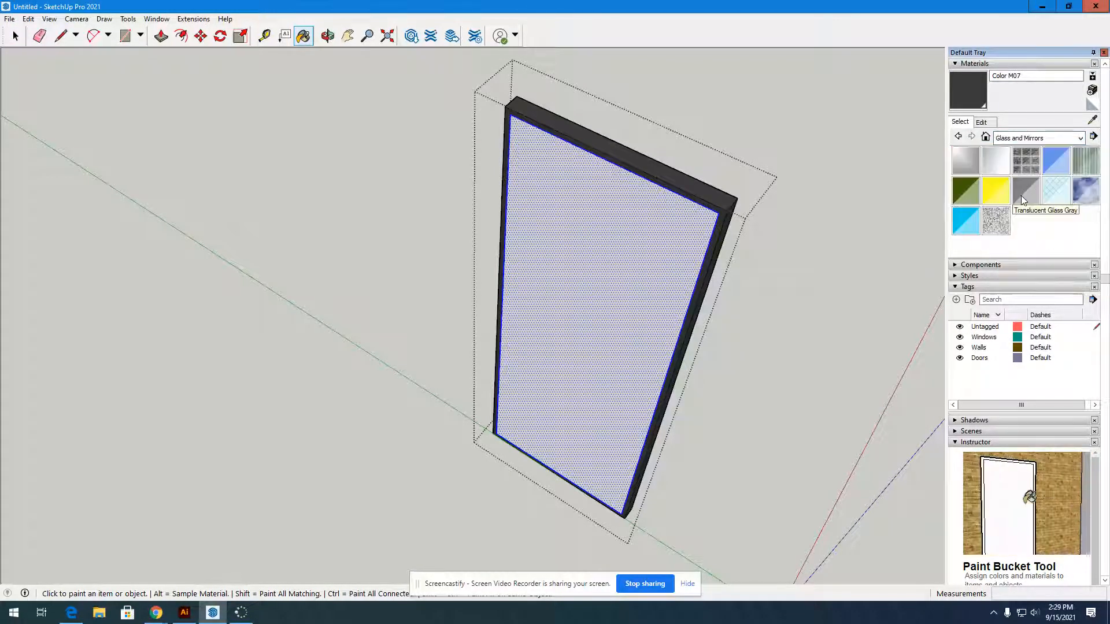
pyautogui.click(1026, 186)
pyautogui.click(618, 207)
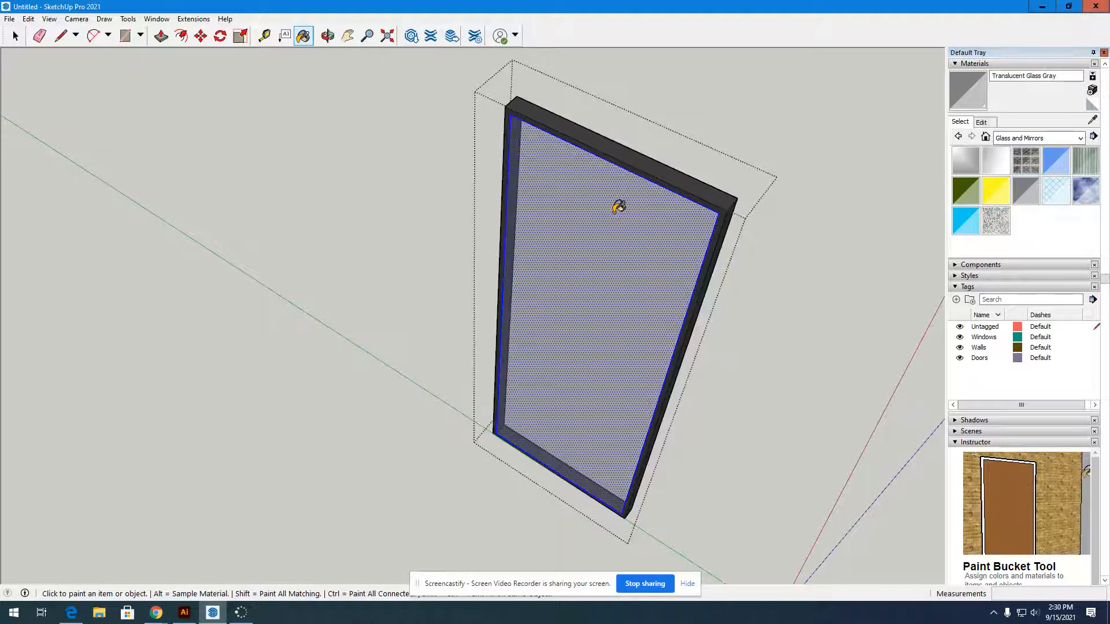
pyautogui.press('o')
pyautogui.moveTo(775, 193); pyautogui.dragTo(332, 312)
pyautogui.click(15, 36)
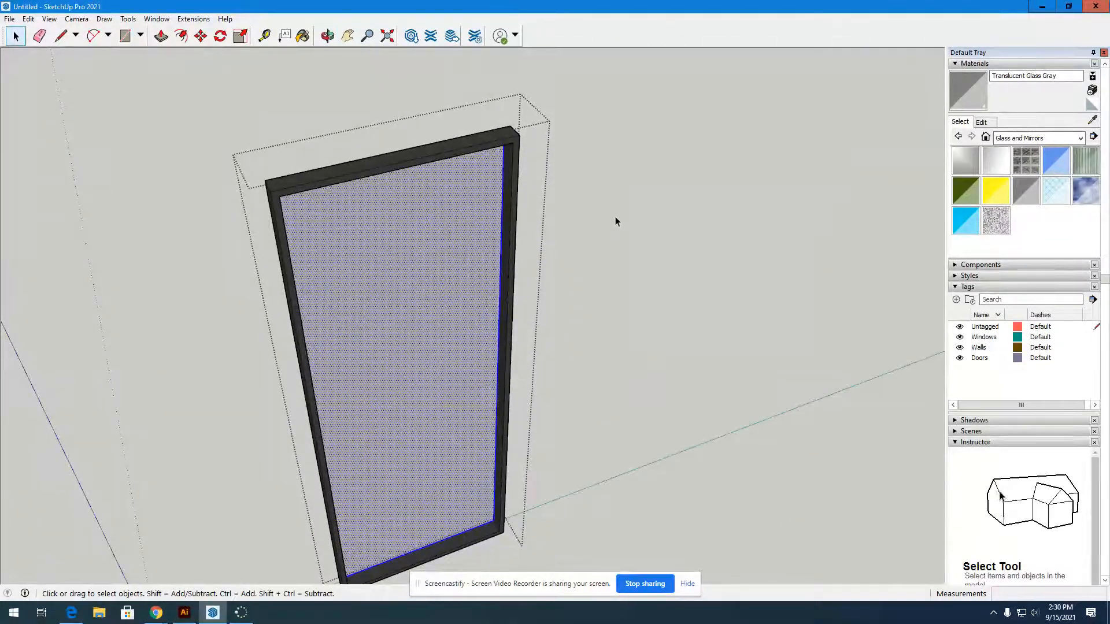
# Copy the glass face inside the door group and paste it onto the frame's other side, aligned to the opening's lower inner corner
pyautogui.click(392, 362)
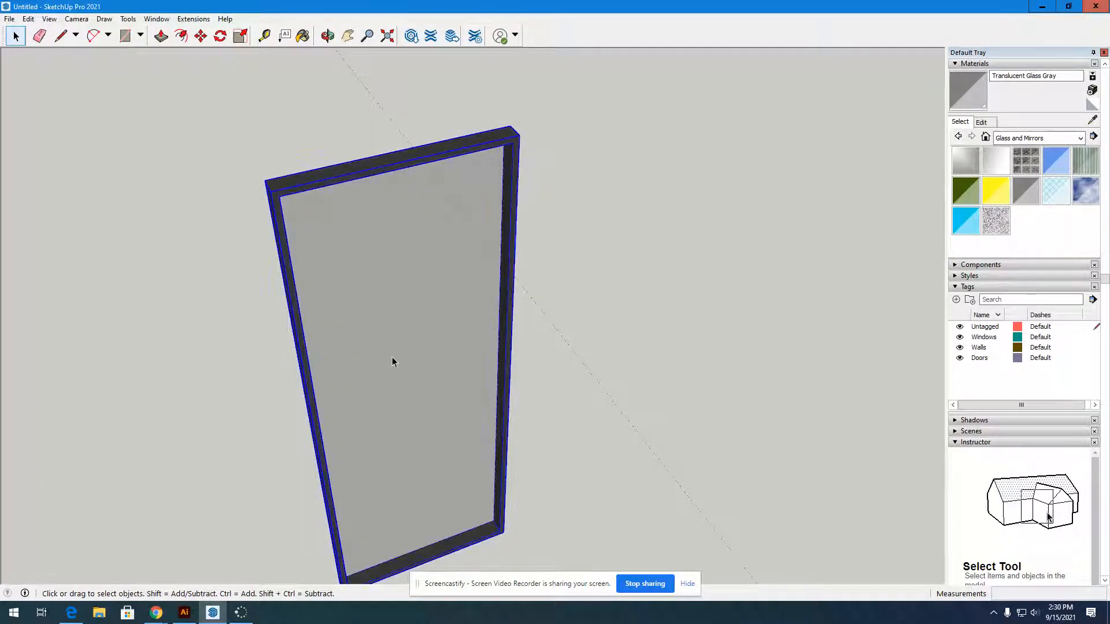
pyautogui.doubleClick(386, 355)
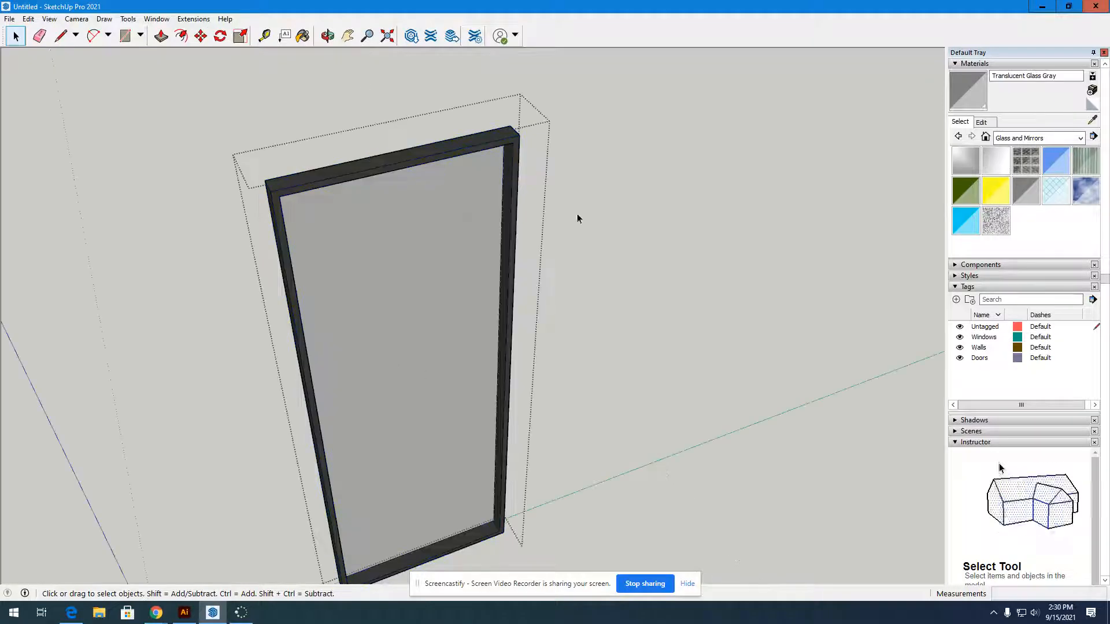
pyautogui.click(412, 275)
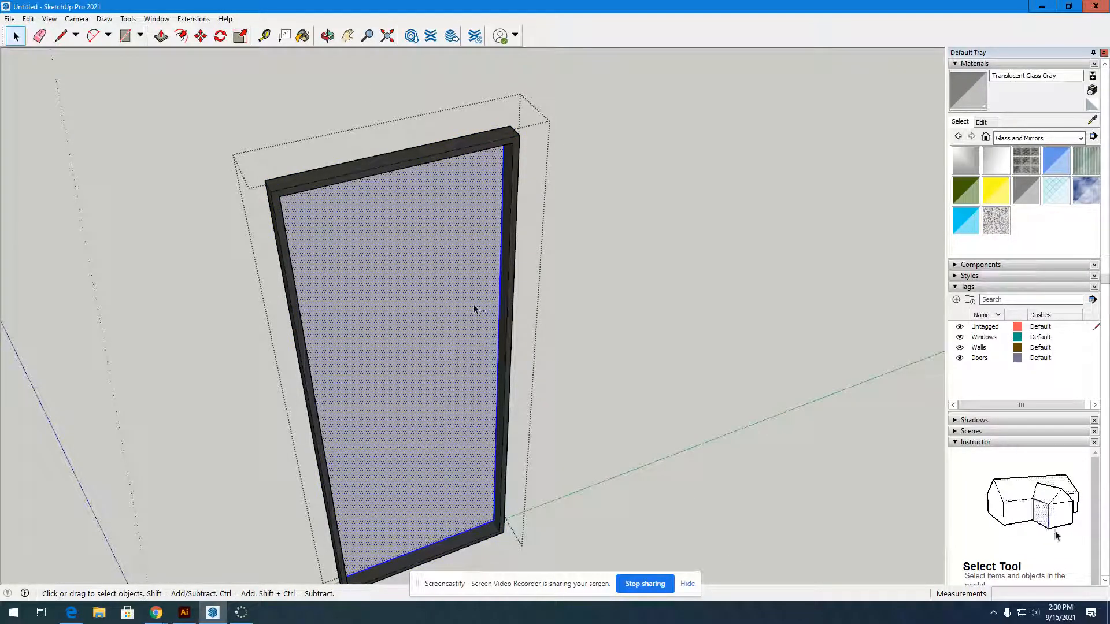
pyautogui.scroll(-3, 484, 295)
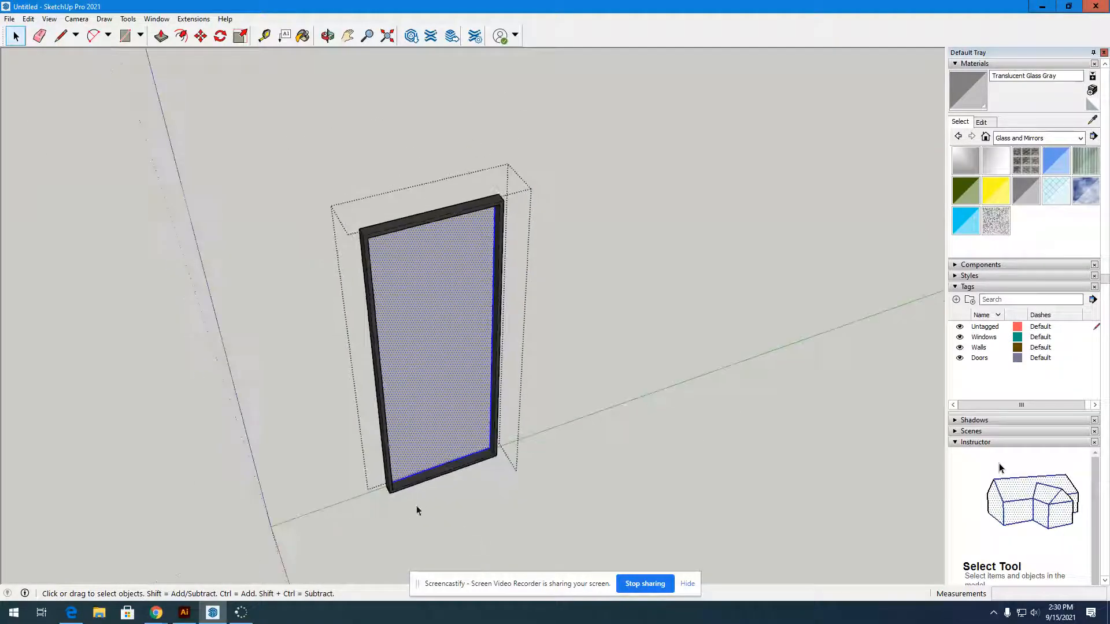
pyautogui.scroll(5, 405, 492)
pyautogui.hotkey('ctrl', 'v')
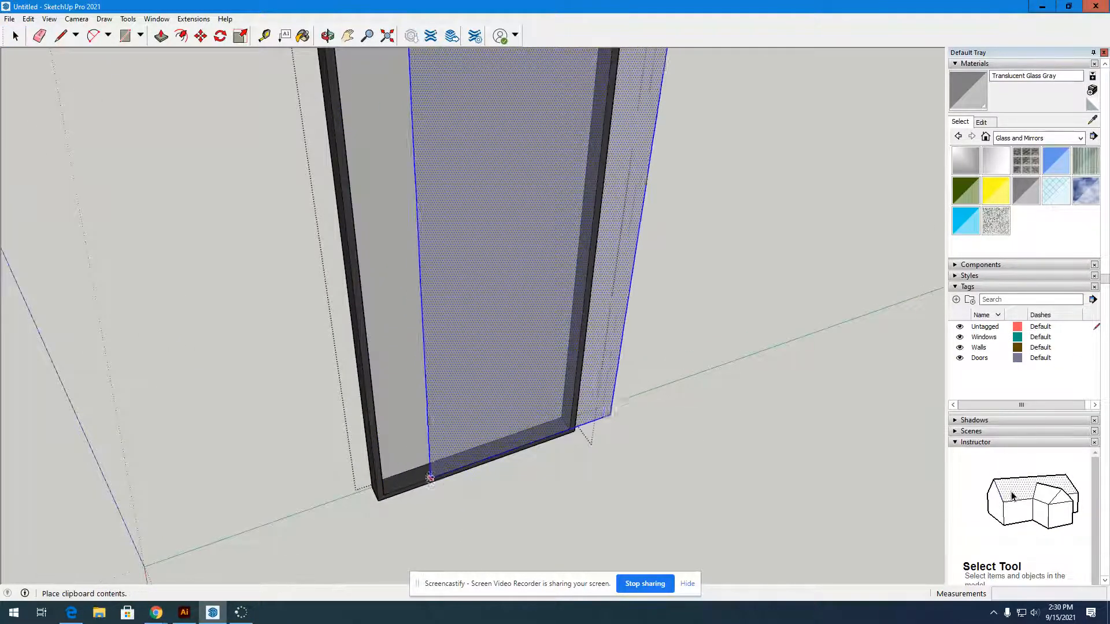
pyautogui.scroll(4, 412, 487)
pyautogui.click(412, 487)
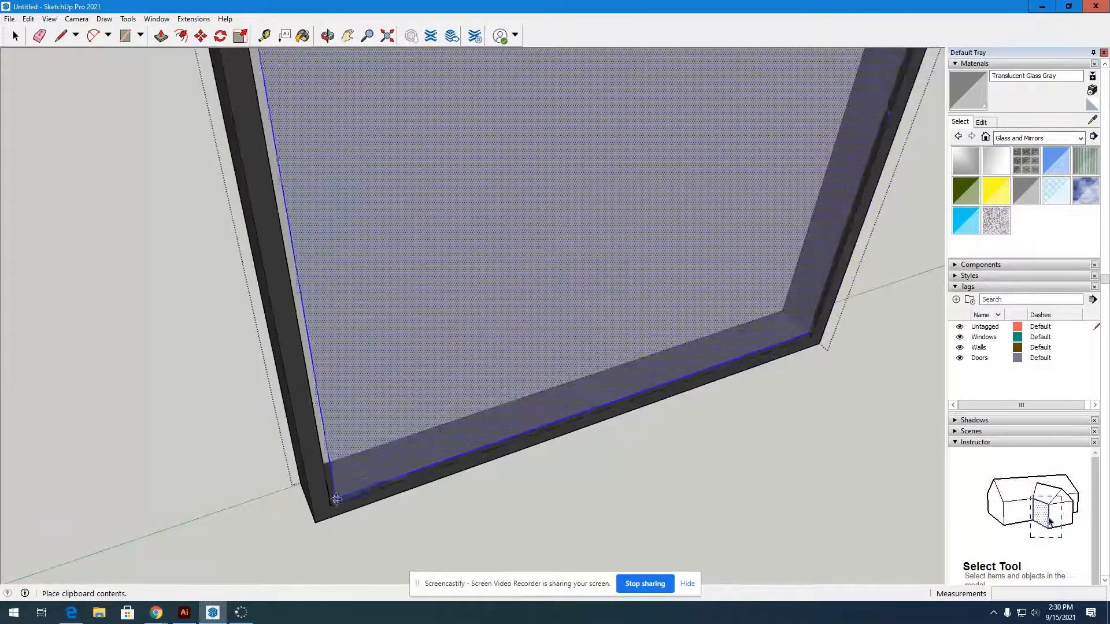
pyautogui.press('m')
pyautogui.scroll(-6, 513, 470)
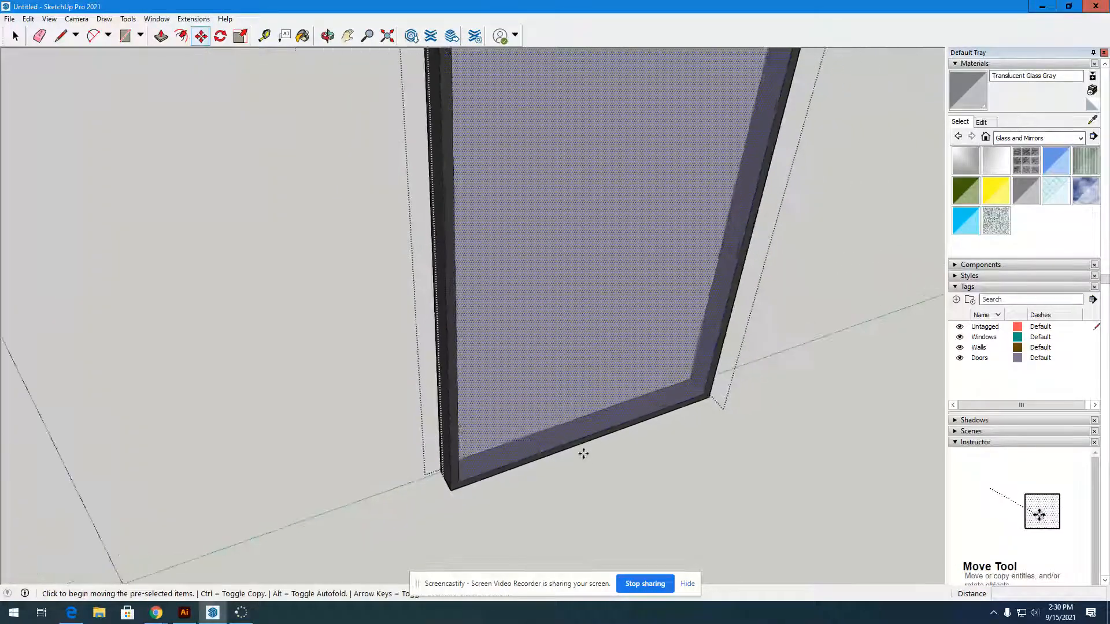
pyautogui.click(327, 35)
pyautogui.moveTo(329, 176); pyautogui.dragTo(191, 75)
pyautogui.click(15, 37)
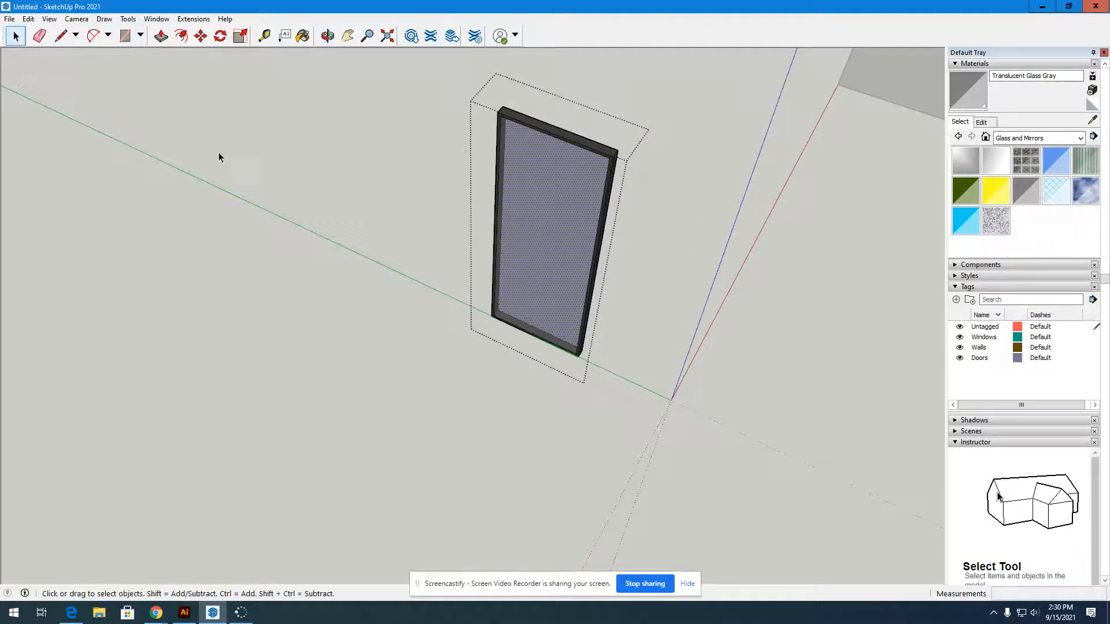
# Close the door group and select the whole glazed panel
pyautogui.click(296, 182)
pyautogui.click(544, 176)
pyautogui.moveTo(533, 208); pyautogui.dragTo(476, 252, button='middle')
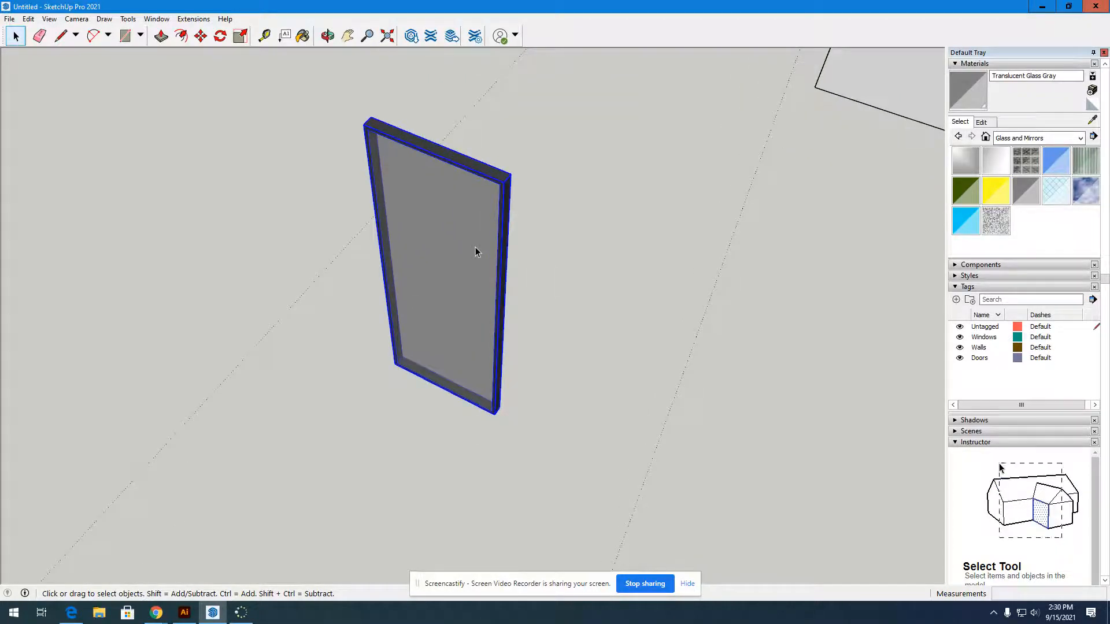
pyautogui.click(201, 36)
pyautogui.click(494, 414)
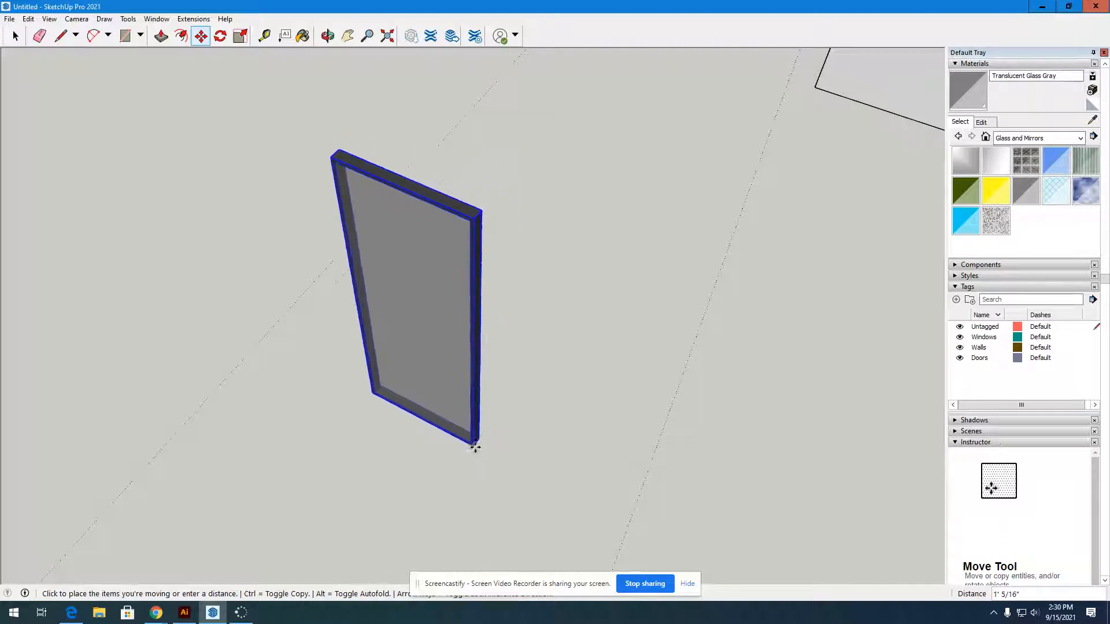
pyautogui.press('Escape')
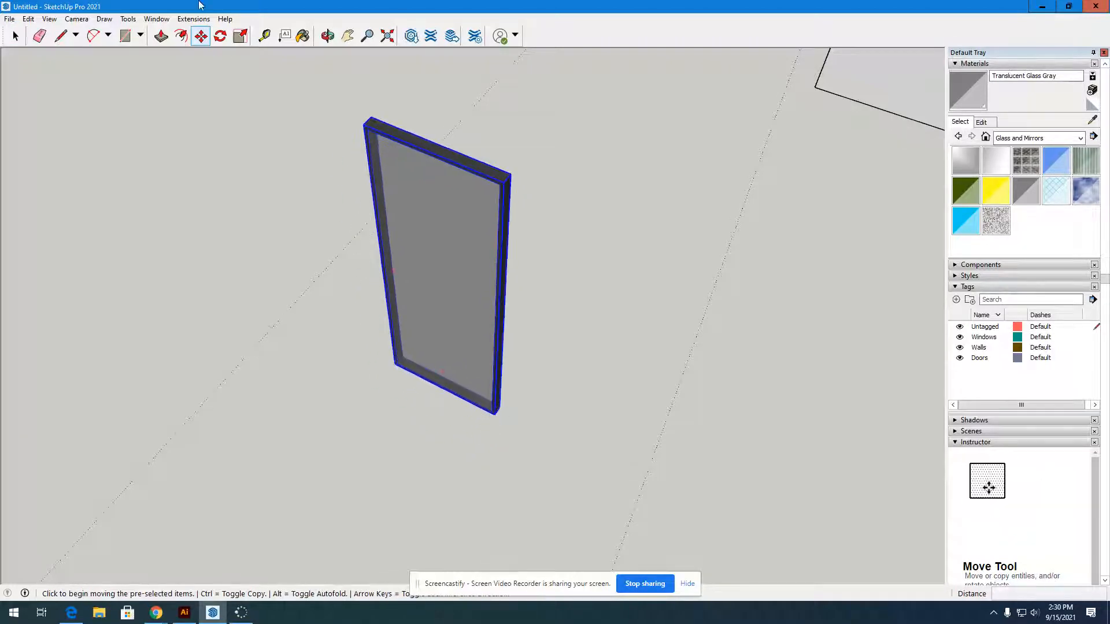
# Duplicate the glazed door panel and place the copy beside the original
pyautogui.click(16, 36)
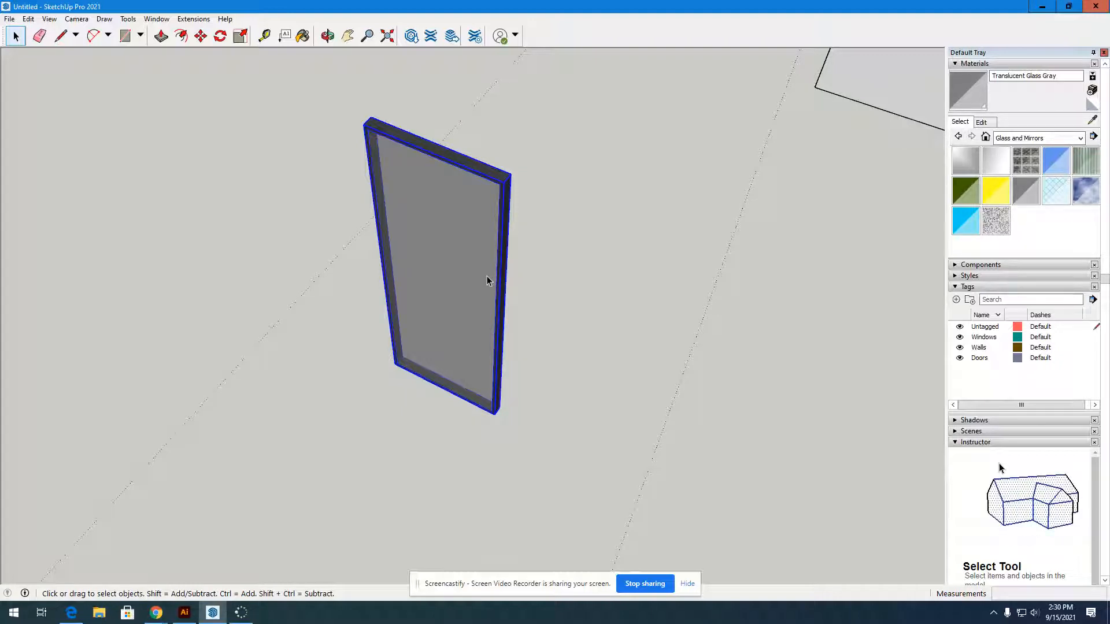
pyautogui.hotkey('ctrl', 'v')
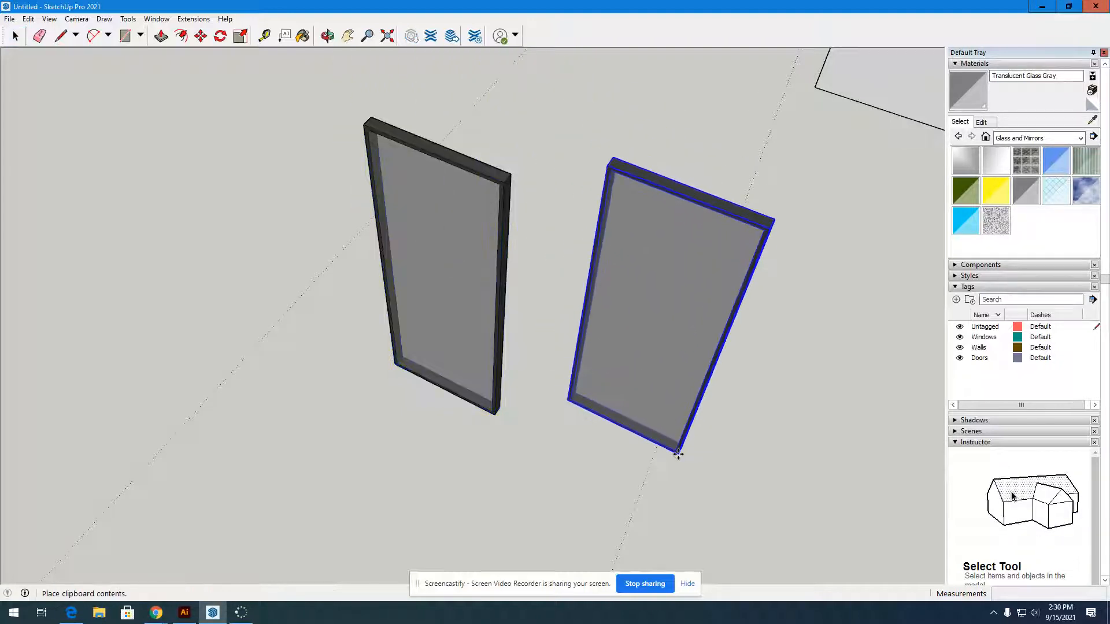
pyautogui.click(679, 454)
# Move the copied panel by its lower corner to the original's adjacent lower rear corner, so the two panels sit staggered edge to edge
pyautogui.scroll(5, 584, 411)
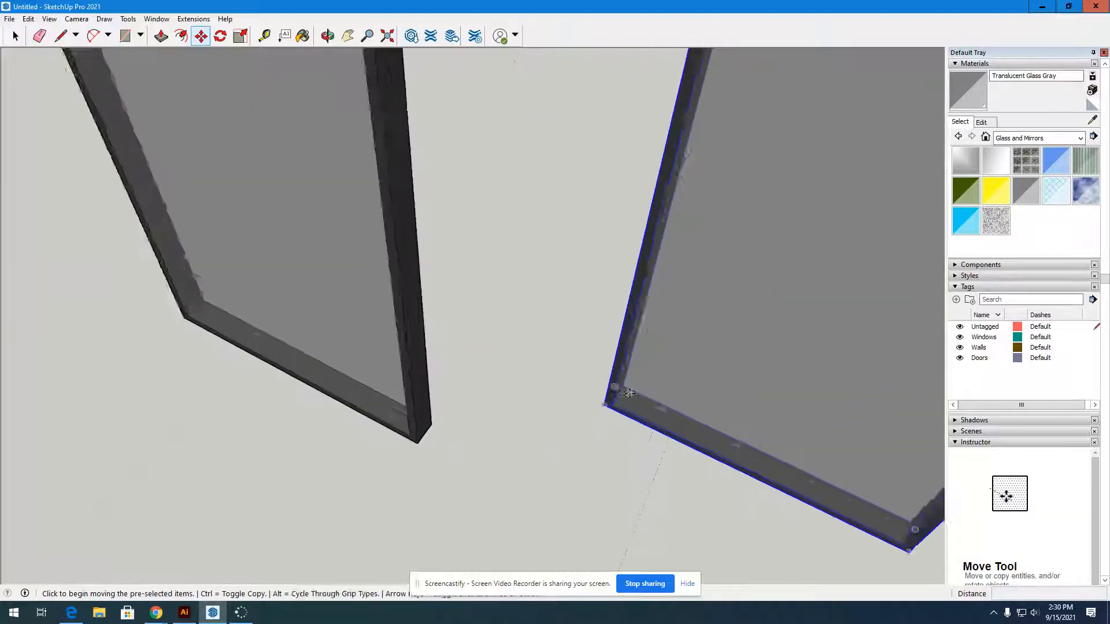
pyautogui.click(617, 401)
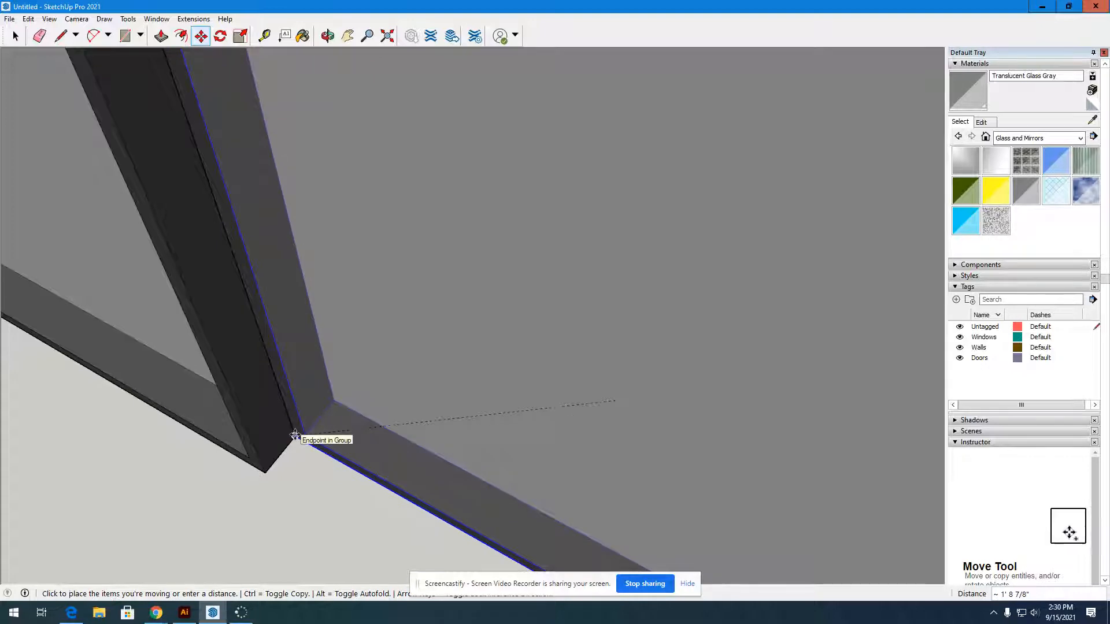
pyautogui.click(295, 435)
pyautogui.scroll(-5, 404, 405)
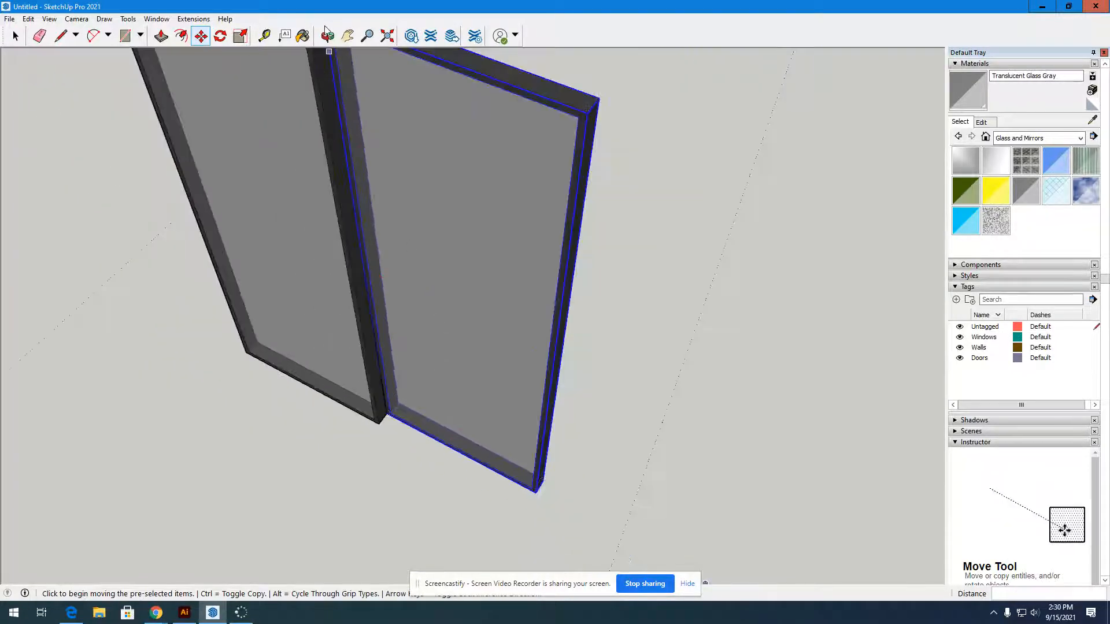
pyautogui.click(328, 36)
pyautogui.moveTo(682, 265); pyautogui.dragTo(449, 203)
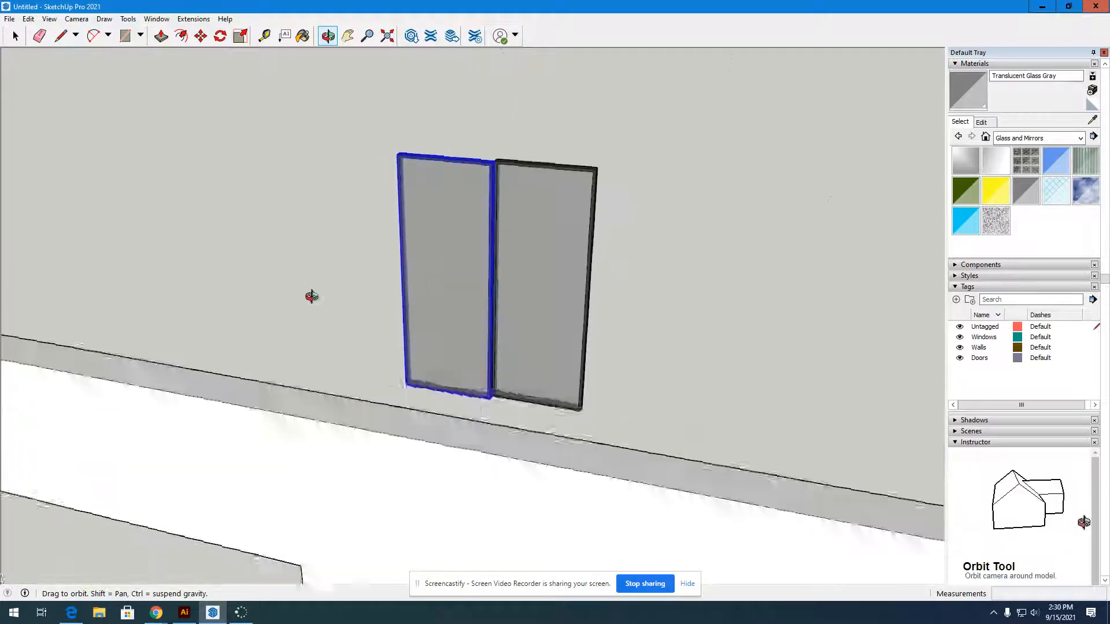
pyautogui.moveTo(311, 297); pyautogui.dragTo(547, 349)
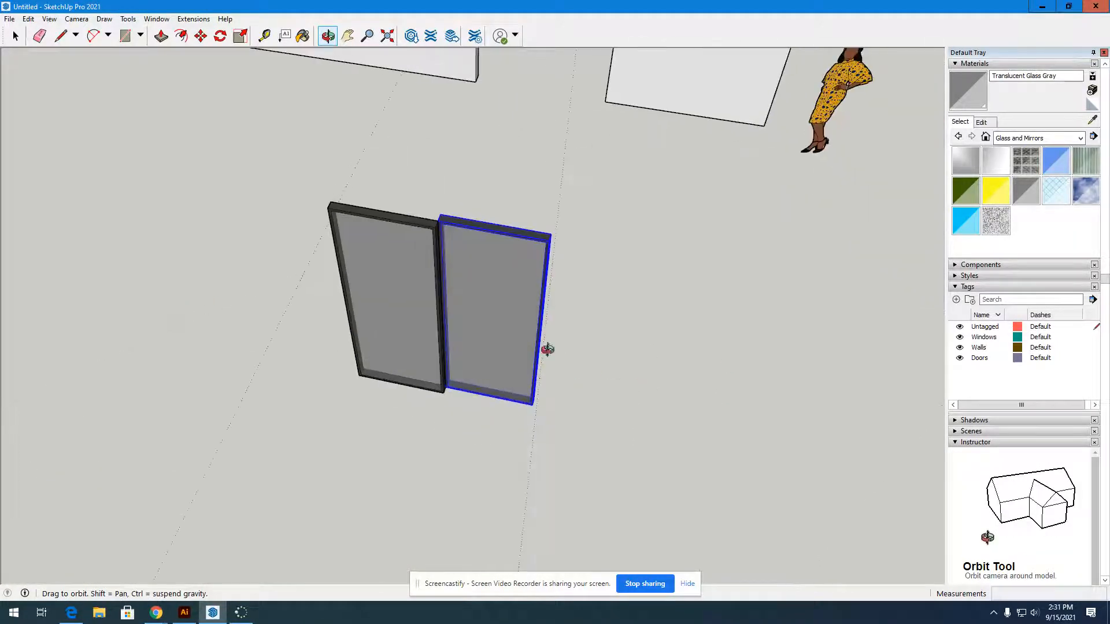
# Select both door panels and move them by the outer lower front corner to the doorway's matching lower corner
pyautogui.press('space')
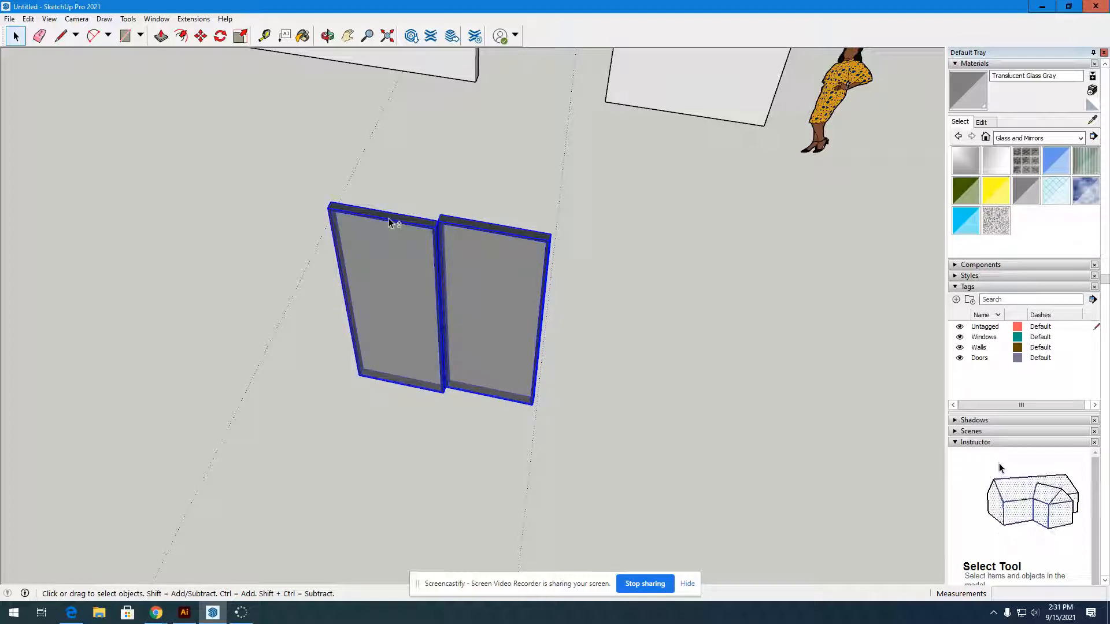
pyautogui.scroll(-5, 479, 315)
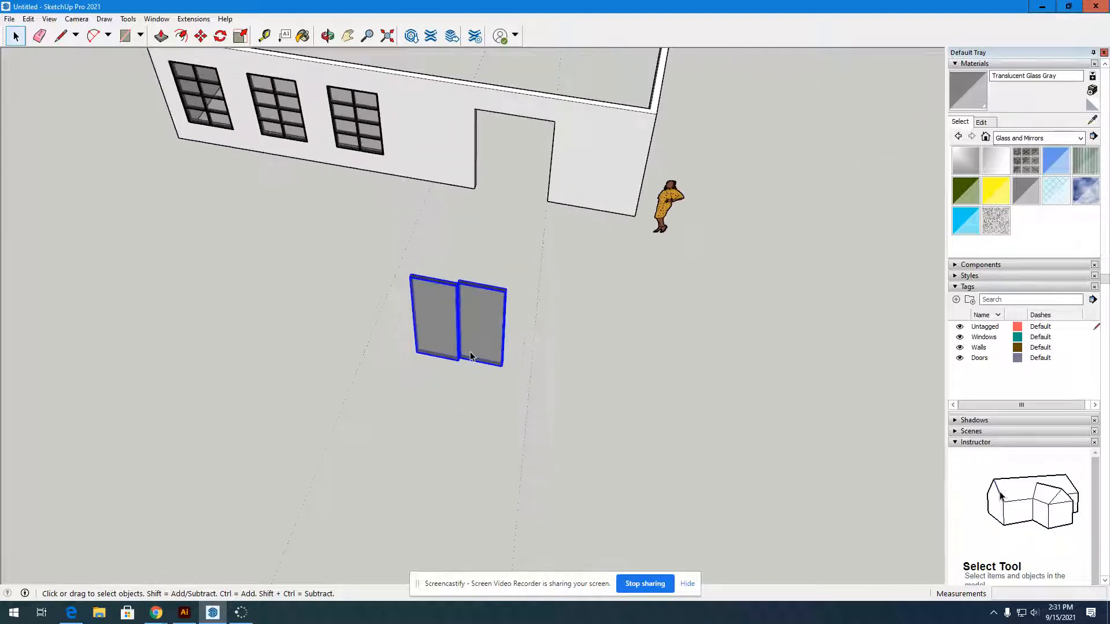
pyautogui.click(201, 36)
pyautogui.scroll(6, 421, 405)
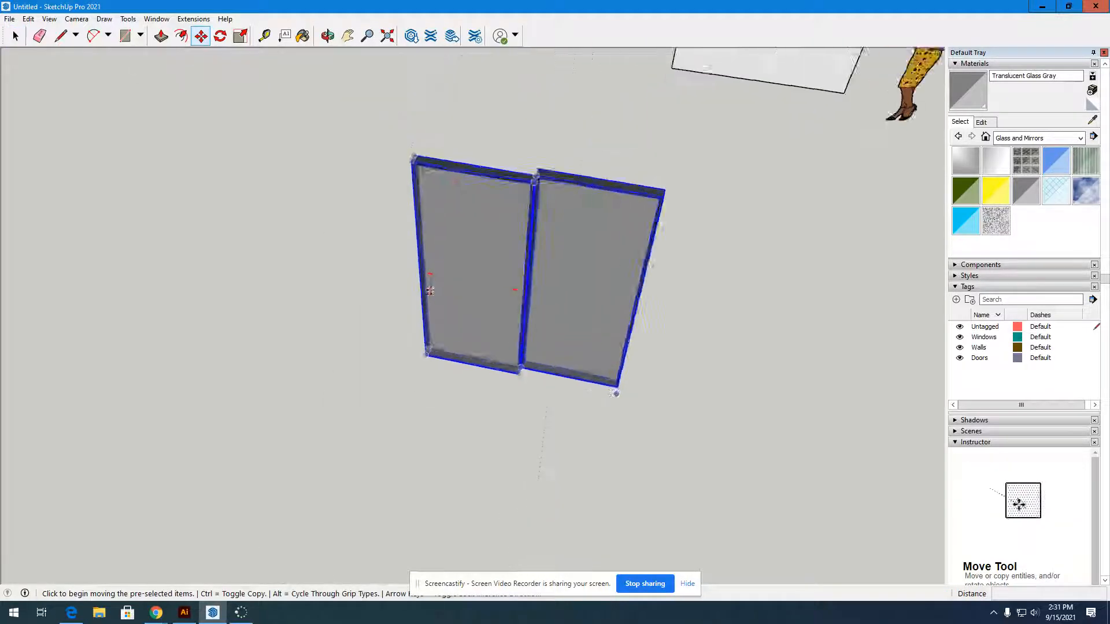
pyautogui.scroll(2, 405, 361)
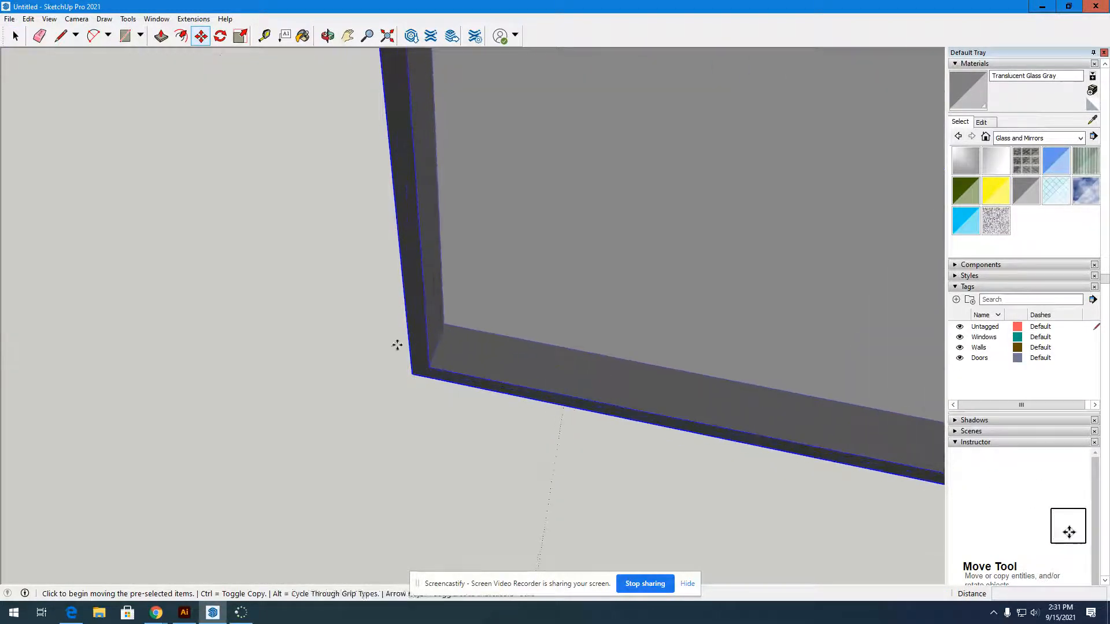
pyautogui.click(412, 374)
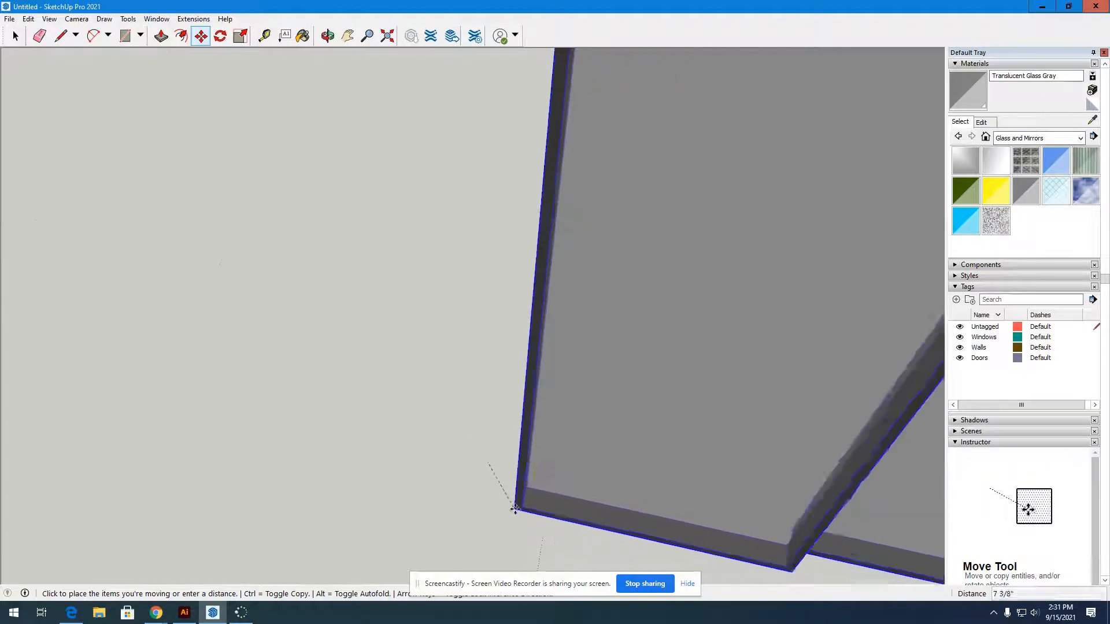
pyautogui.scroll(-5, 514, 509)
pyautogui.scroll(5, 649, 391)
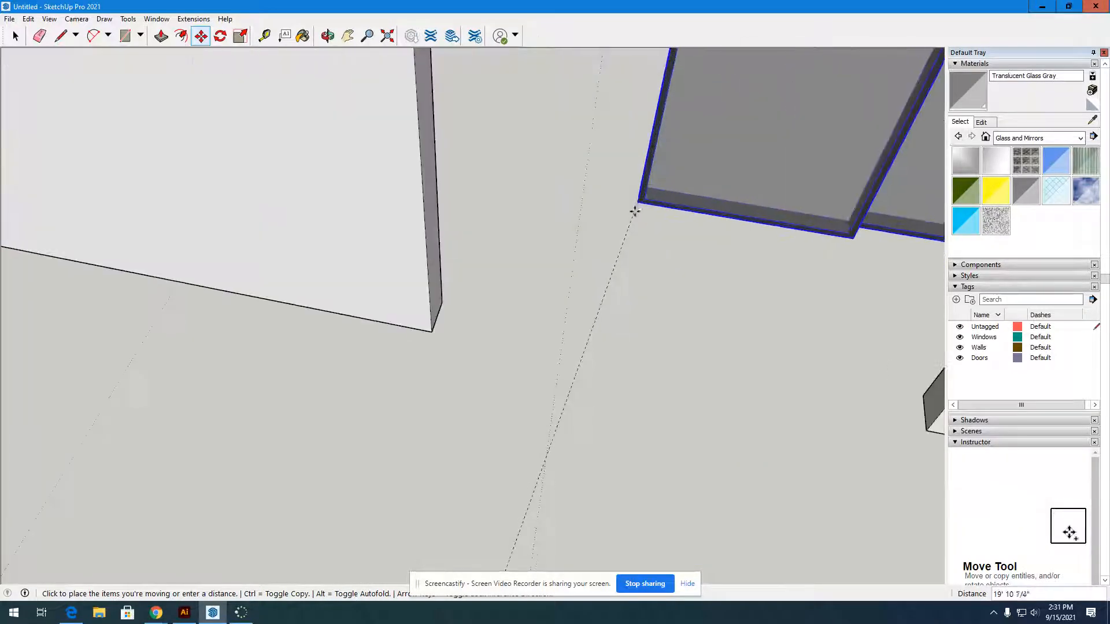
pyautogui.scroll(2, 635, 212)
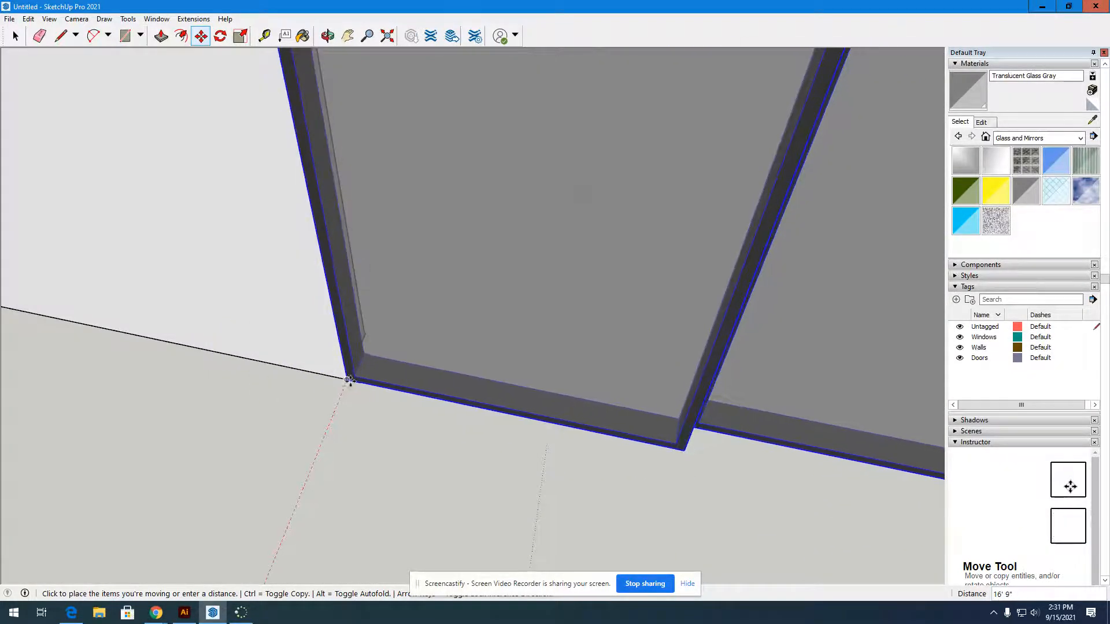
pyautogui.scroll(2, 347, 380)
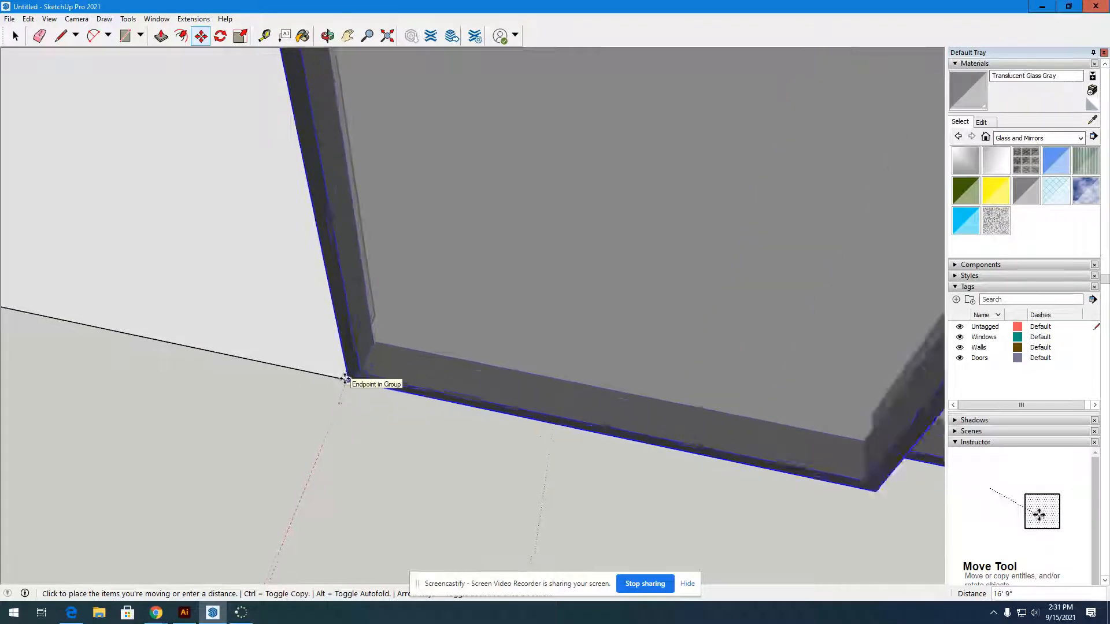
pyautogui.click(353, 383)
pyautogui.scroll(-6, 456, 421)
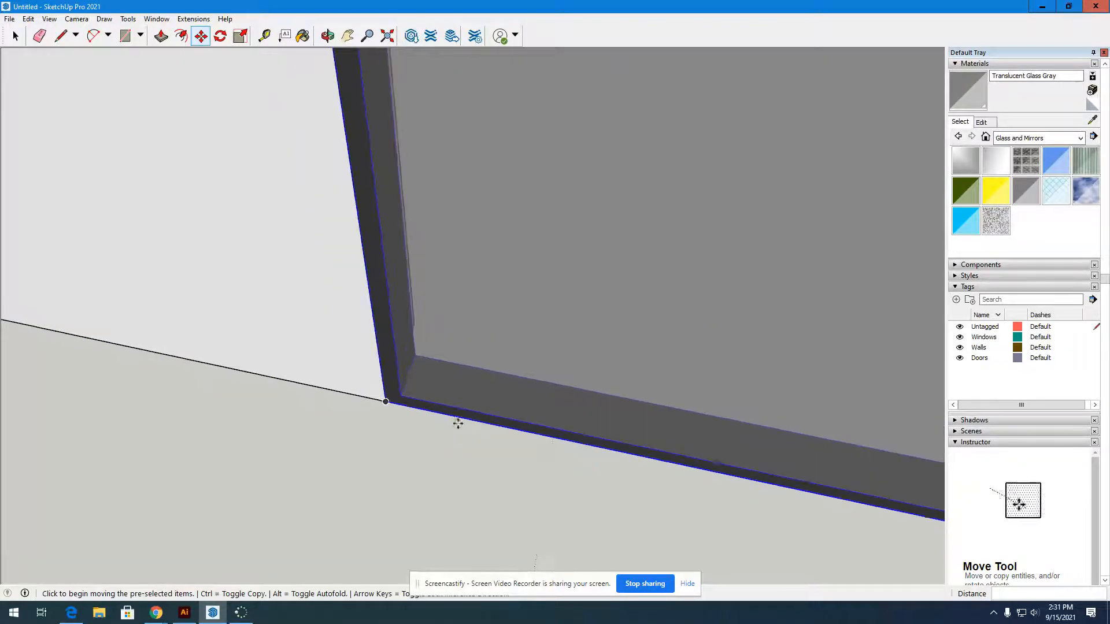
pyautogui.scroll(-2, 458, 423)
pyautogui.click(15, 36)
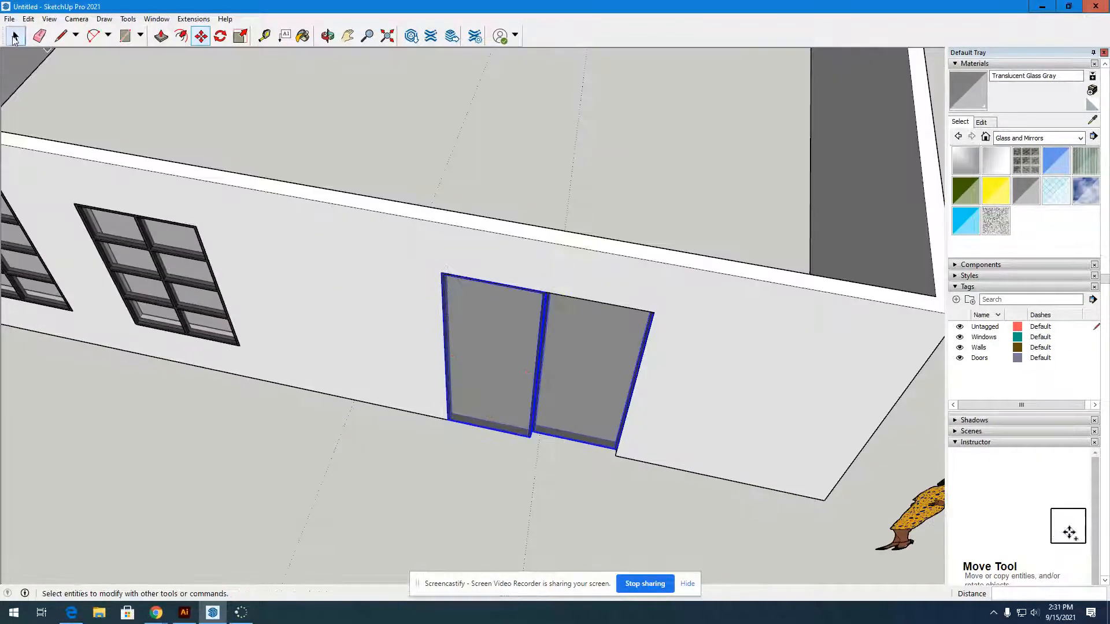
pyautogui.click(331, 121)
# Select both glazed door panels in the front doorway and make them a single group
pyautogui.press('o')
pyautogui.moveTo(595, 179); pyautogui.dragTo(777, 150)
pyautogui.press('space')
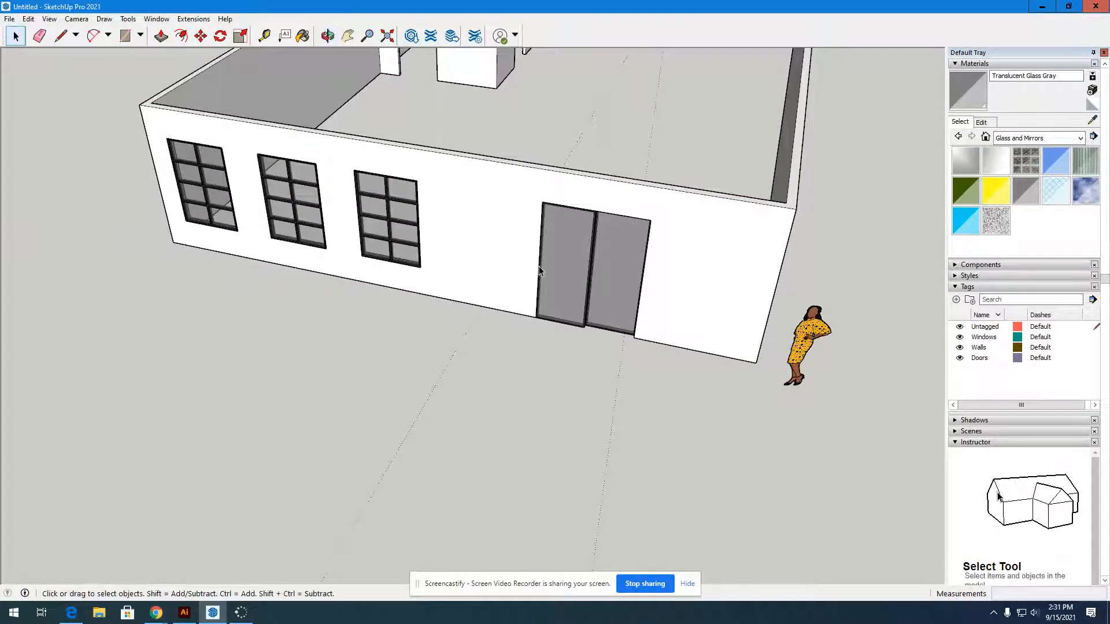
pyautogui.scroll(8, 605, 234)
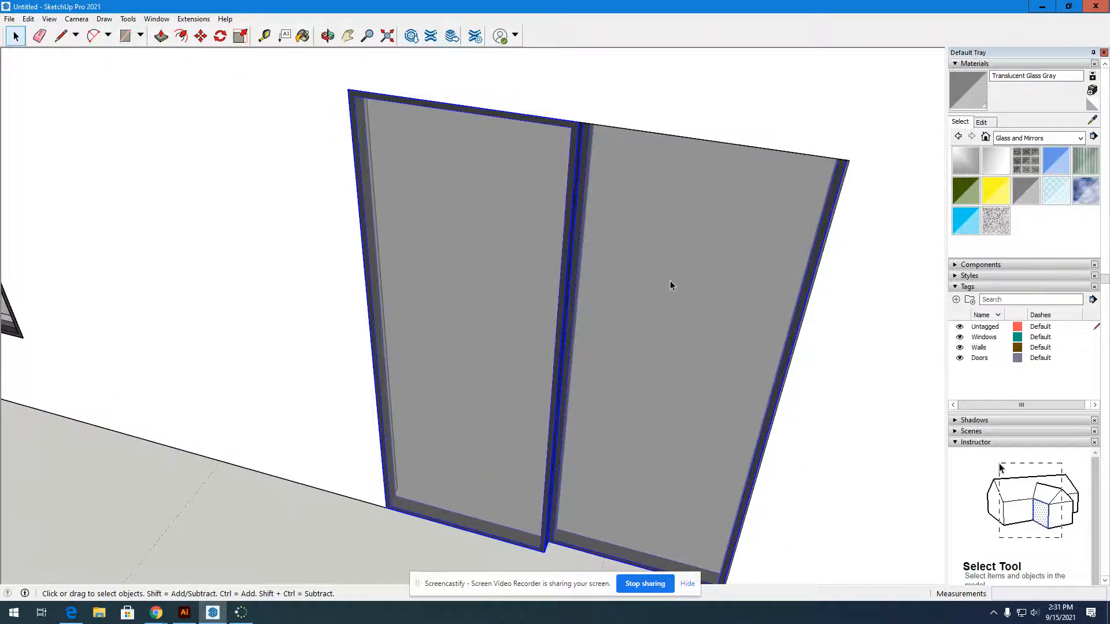
pyautogui.scroll(-5, 404, 374)
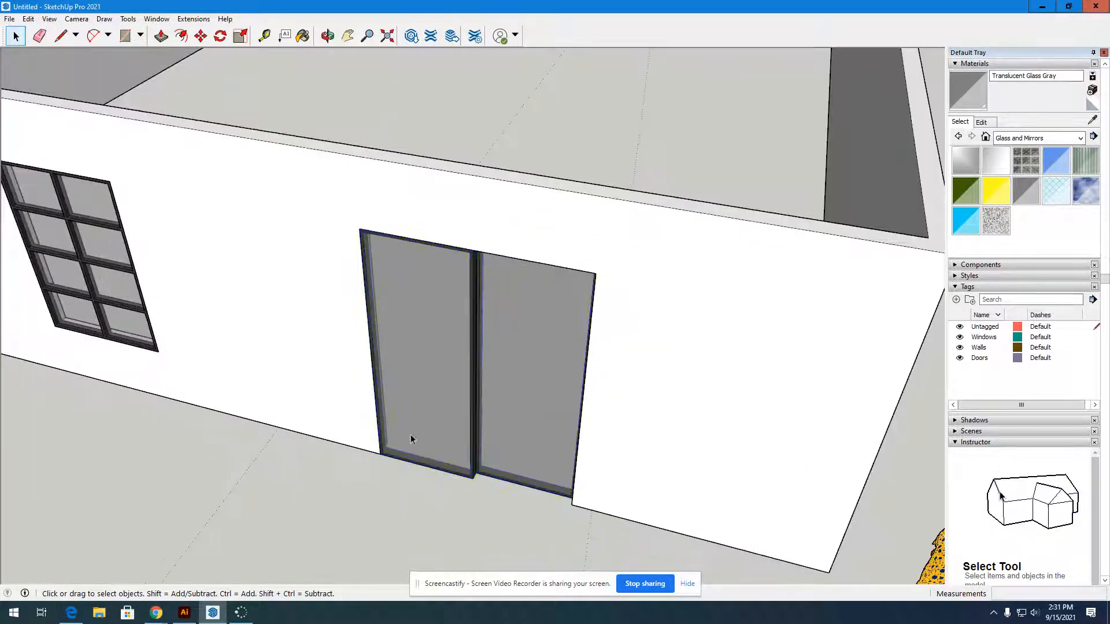
pyautogui.keyDown('shift'); pyautogui.click(504, 373); pyautogui.keyUp('shift')
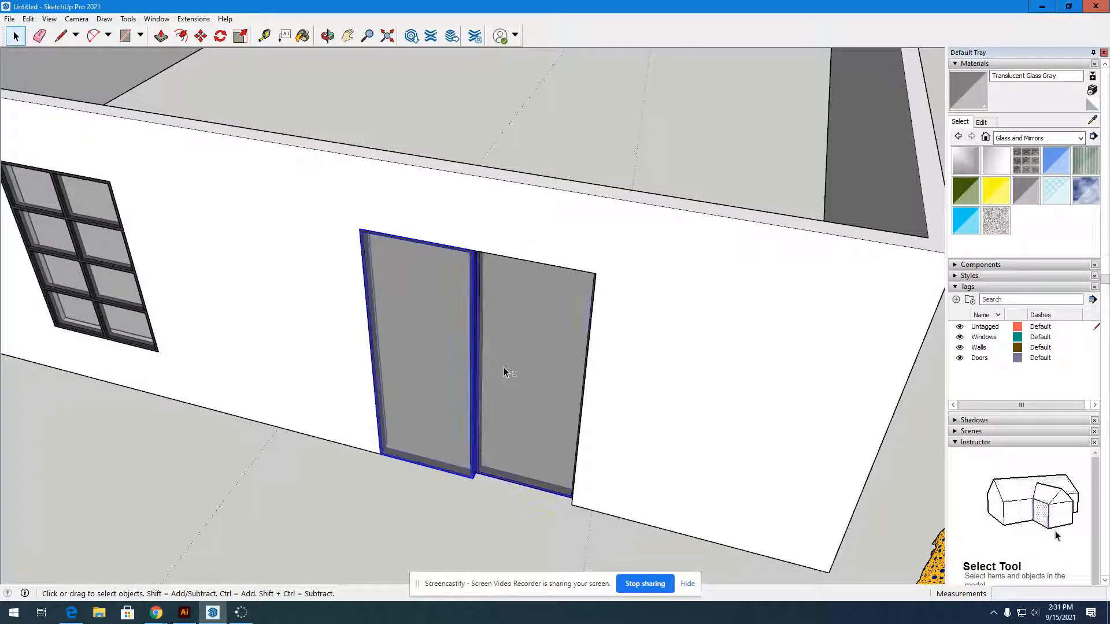
pyautogui.rightClick(505, 373)
pyautogui.click(523, 426)
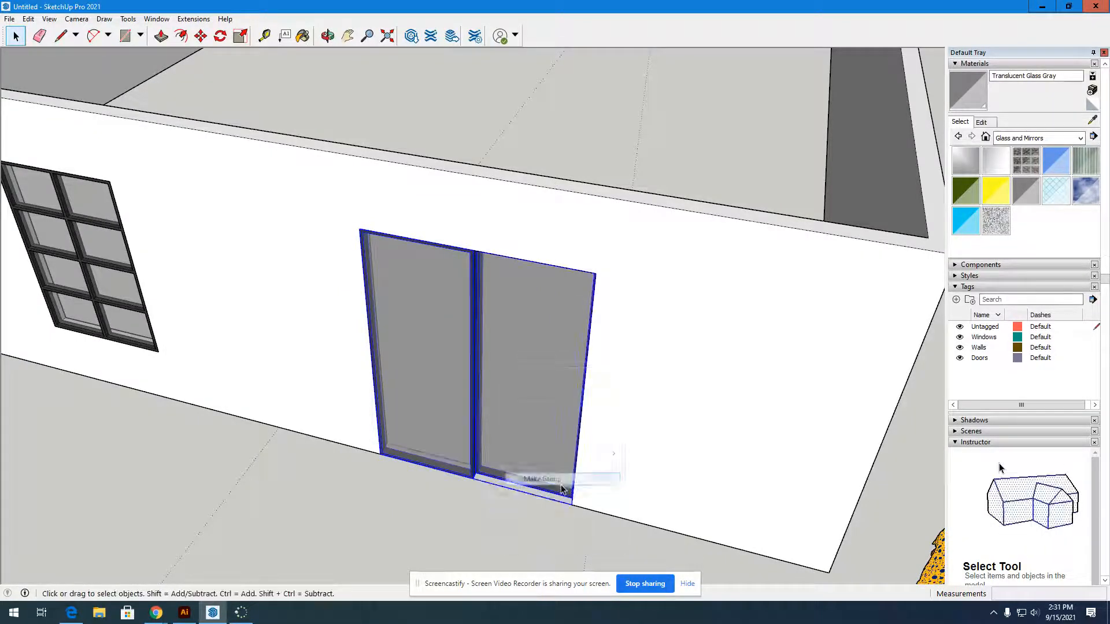
# Select the grouped double door and assign it to the Doors tag
pyautogui.click(346, 533)
pyautogui.click(436, 389)
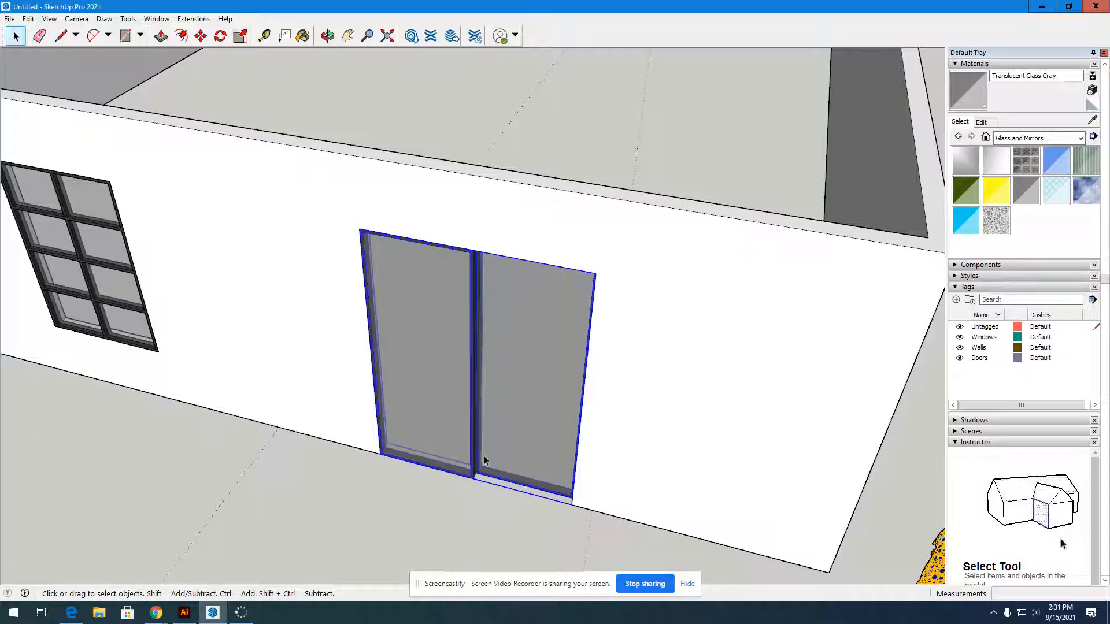
pyautogui.scroll(2, 999, 106)
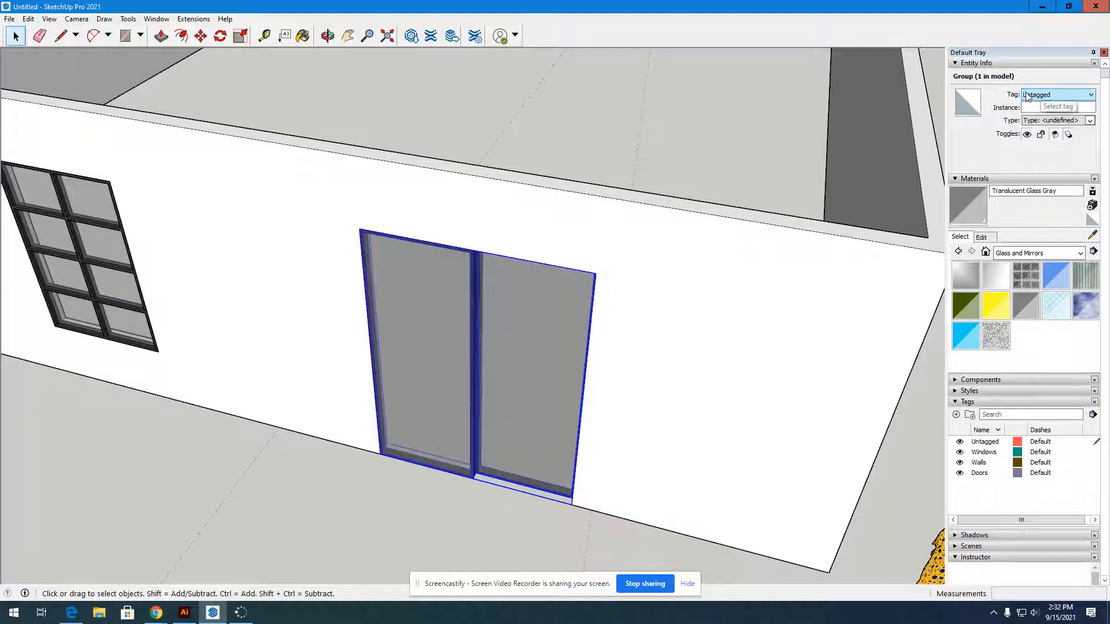
pyautogui.click(1093, 95)
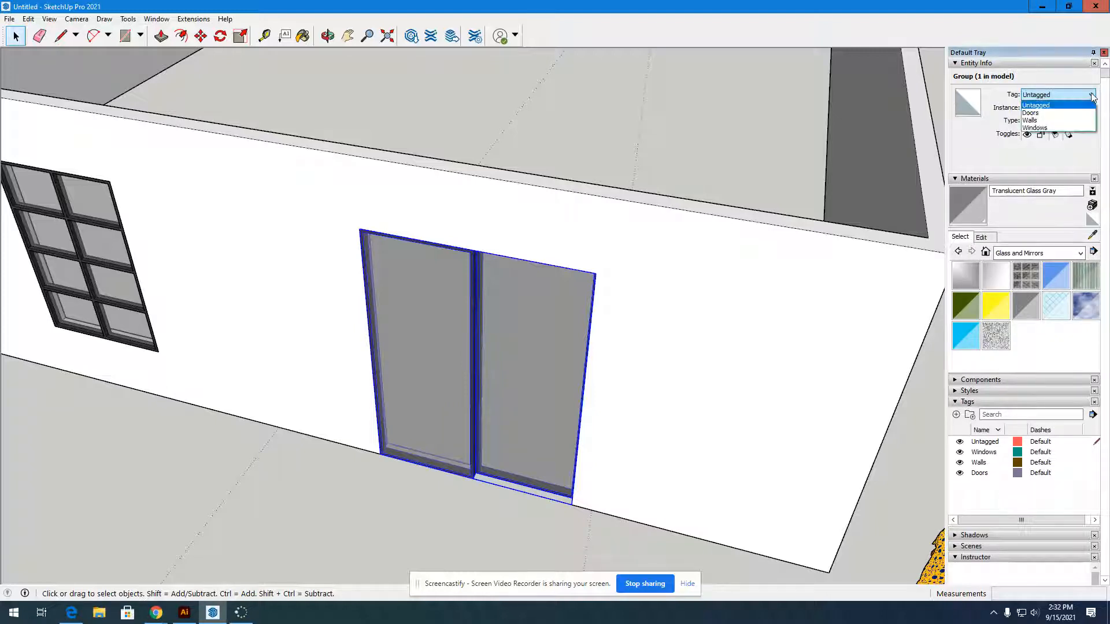
pyautogui.click(1048, 114)
# Hide the Doors tag, examine the doorways for door parts missing from the tag, and show the tag again
pyautogui.scroll(-7, 431, 329)
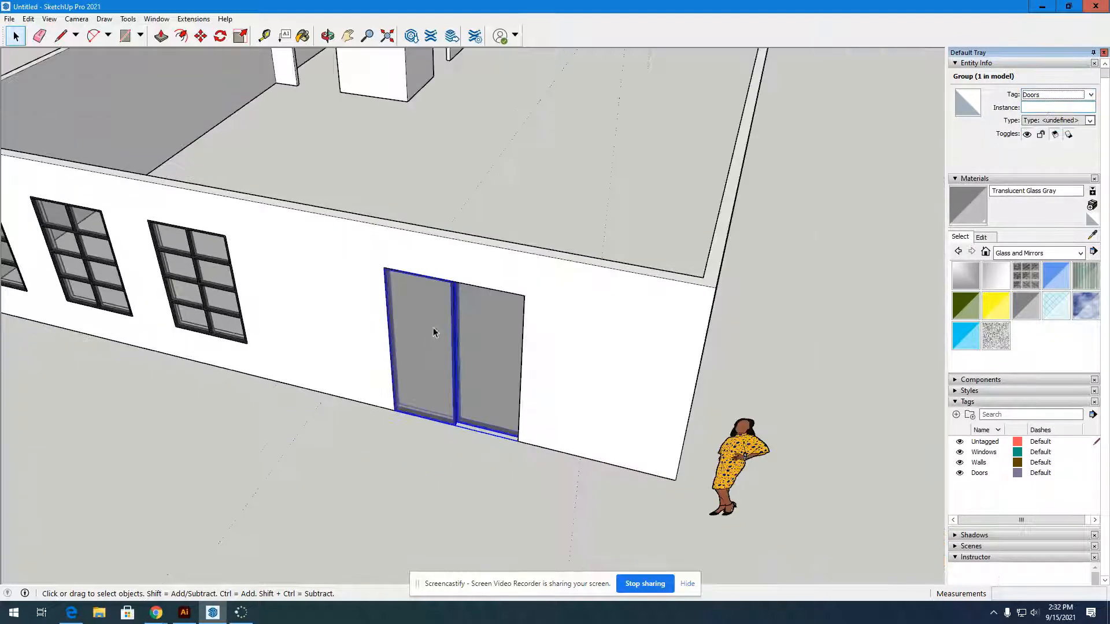
pyautogui.moveTo(542, 143); pyautogui.dragTo(541, 174, button='middle')
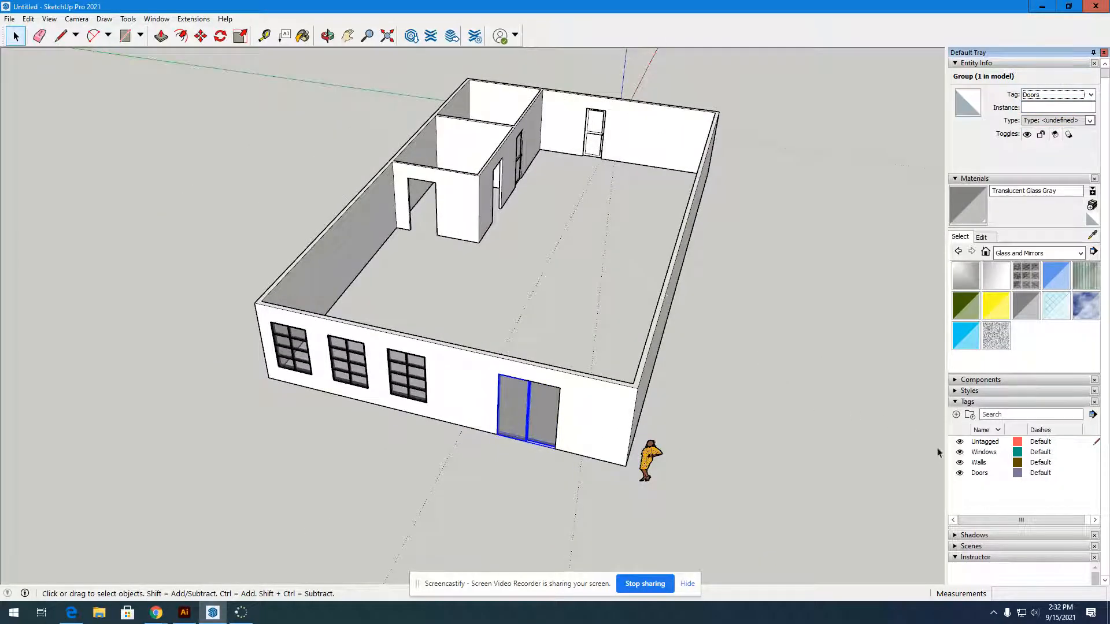
pyautogui.click(960, 473)
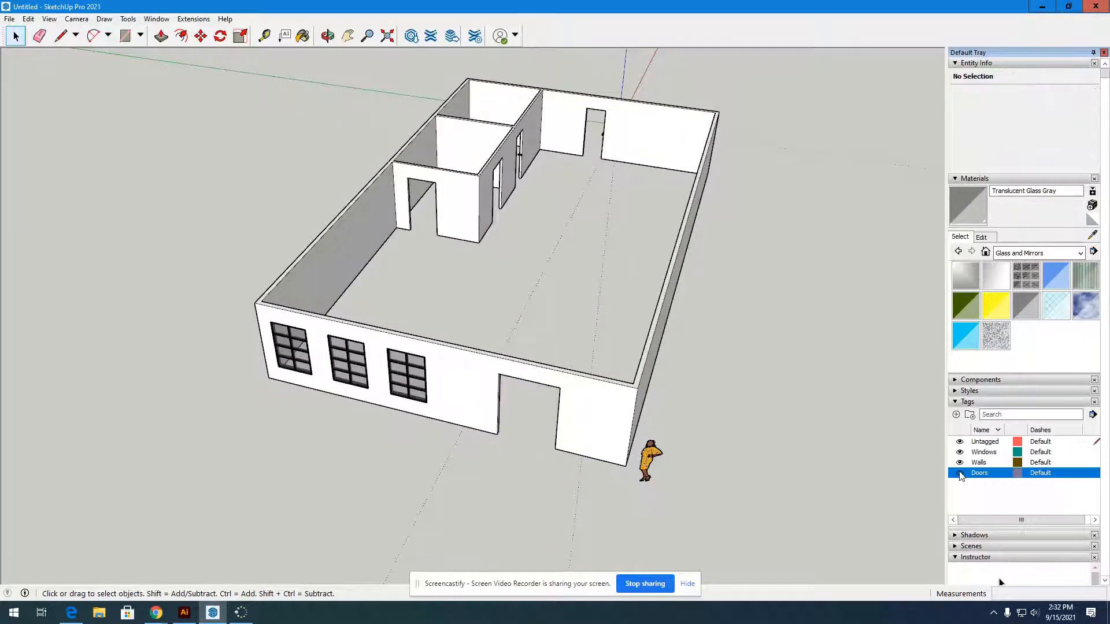
pyautogui.click(960, 473)
pyautogui.click(960, 473)
pyautogui.click(960, 473)
pyautogui.scroll(10, 548, 170)
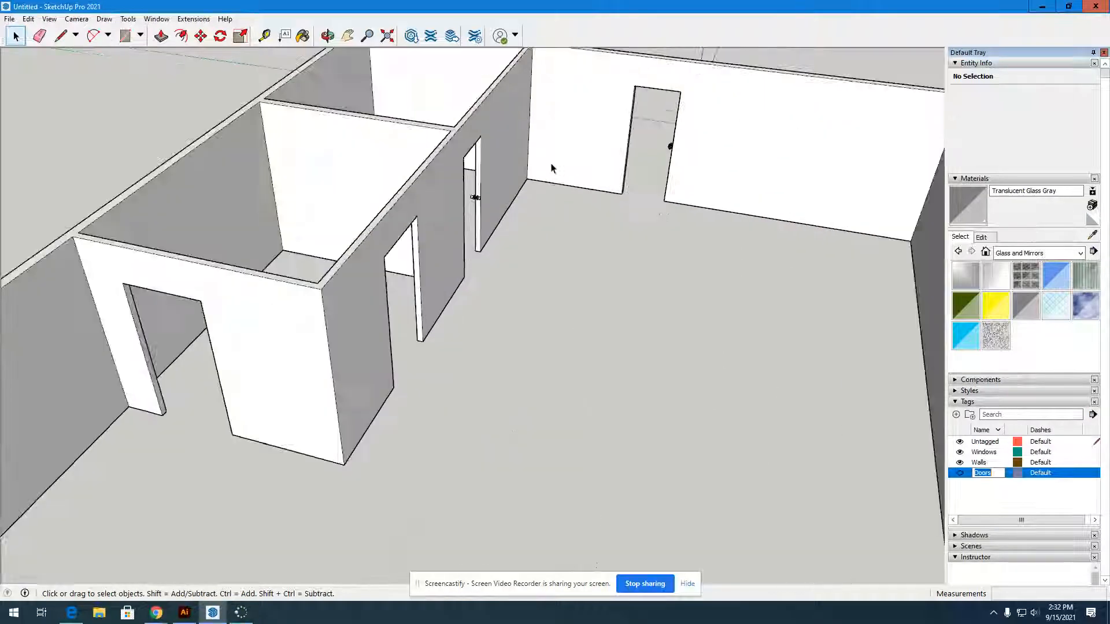
pyautogui.scroll(-4, 548, 172)
pyautogui.scroll(3, 646, 198)
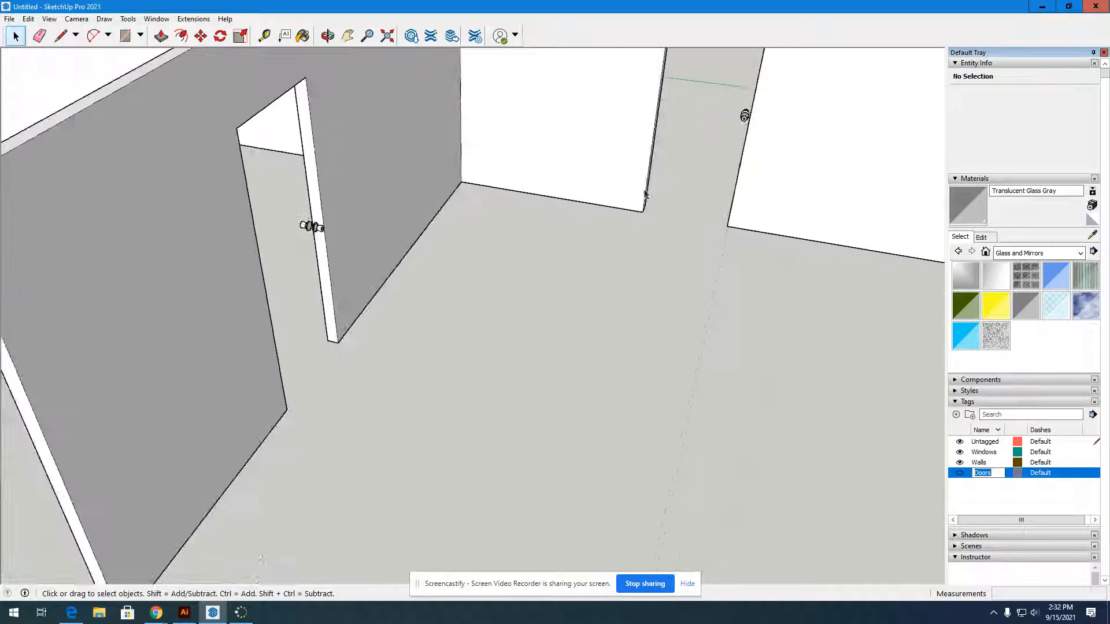
pyautogui.scroll(3, 736, 125)
pyautogui.scroll(-1, 652, 345)
pyautogui.scroll(-2, 650, 344)
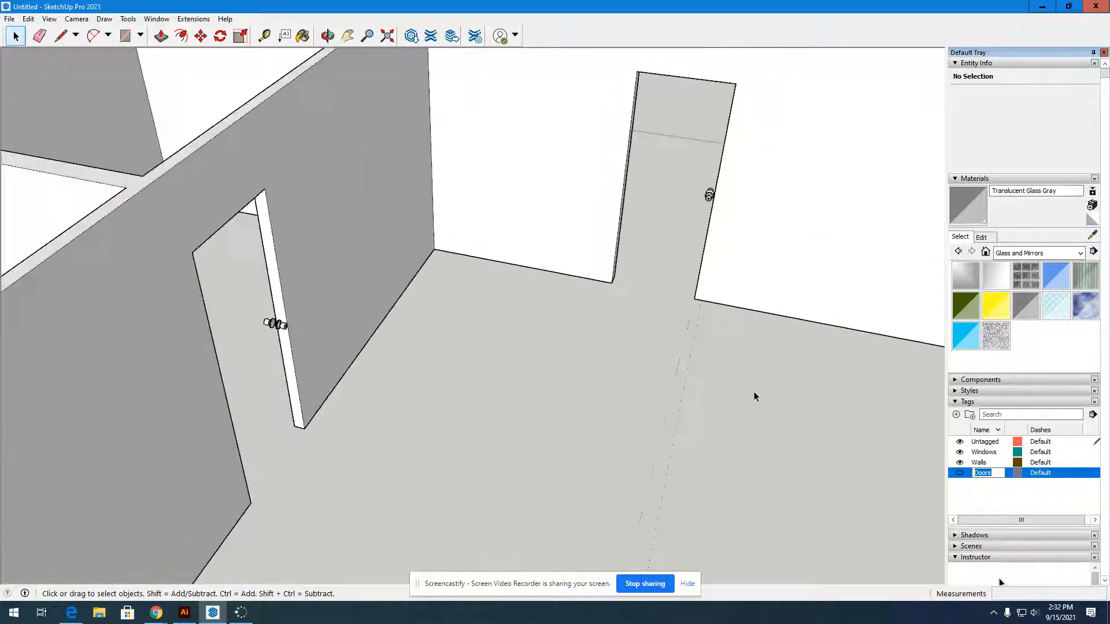
pyautogui.click(959, 474)
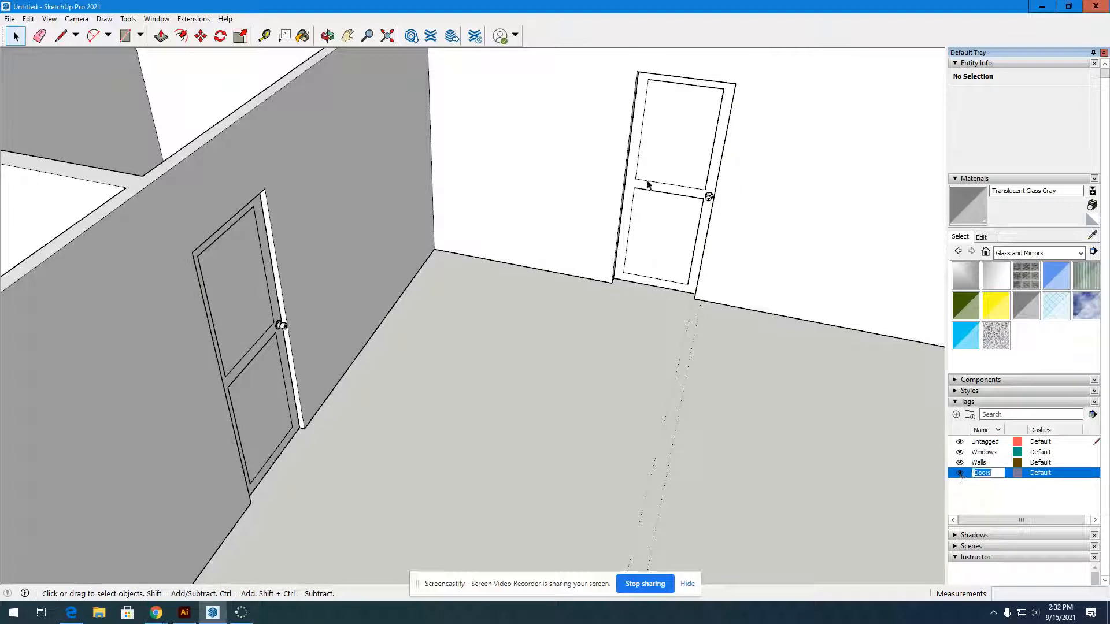
# Open the rear wall's door group and assign its doorknob group to the Doors tag
pyautogui.scroll(2, 669, 182)
pyautogui.click(669, 198)
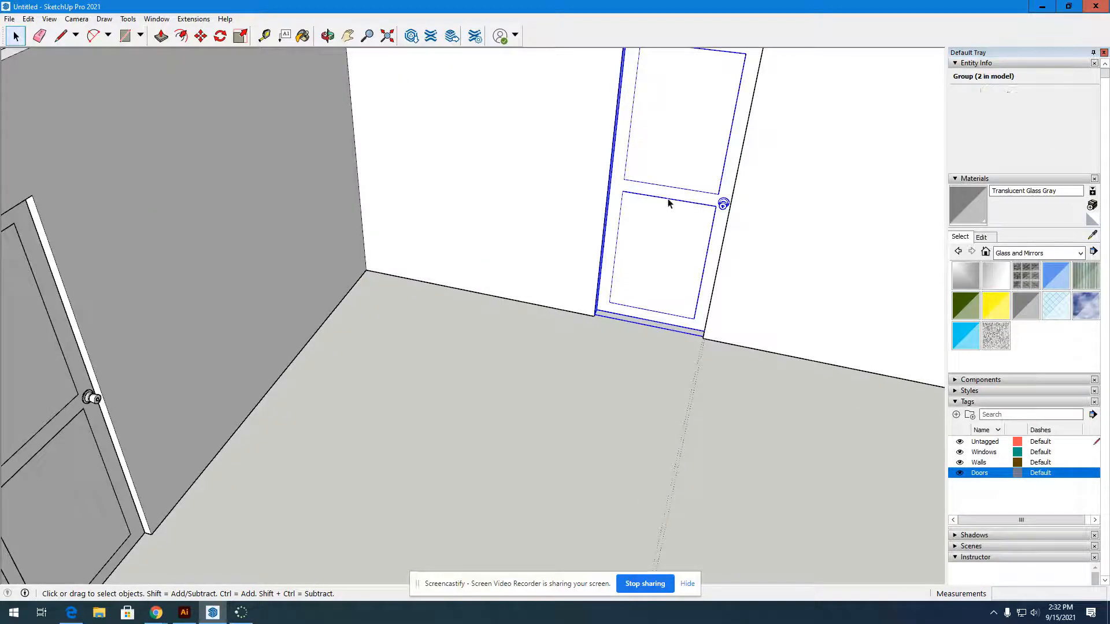
pyautogui.doubleClick(668, 202)
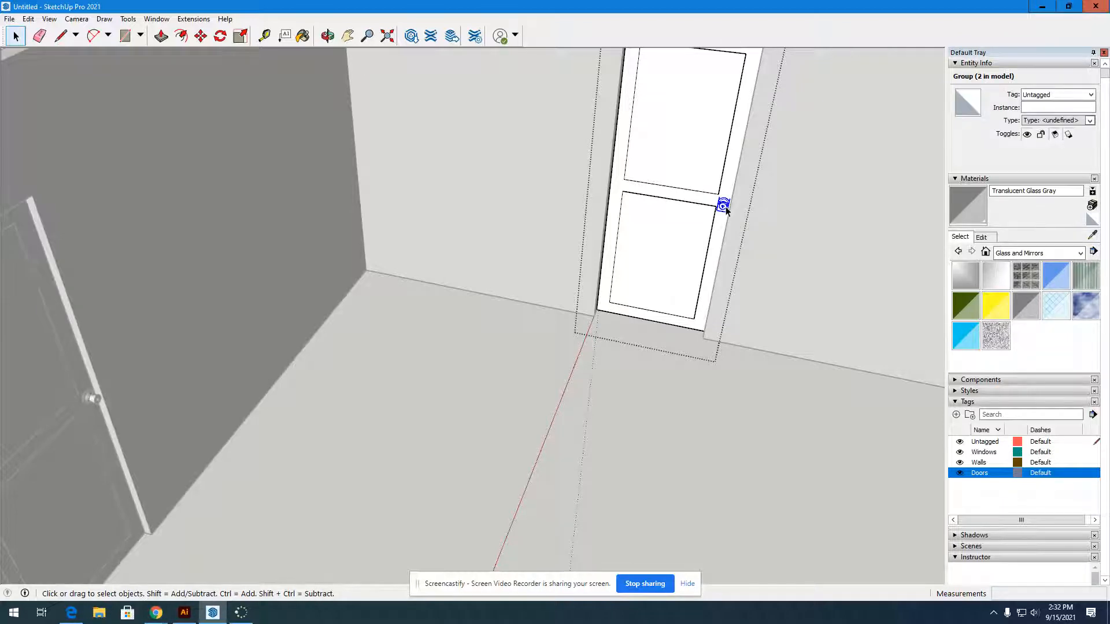
pyautogui.scroll(5, 725, 207)
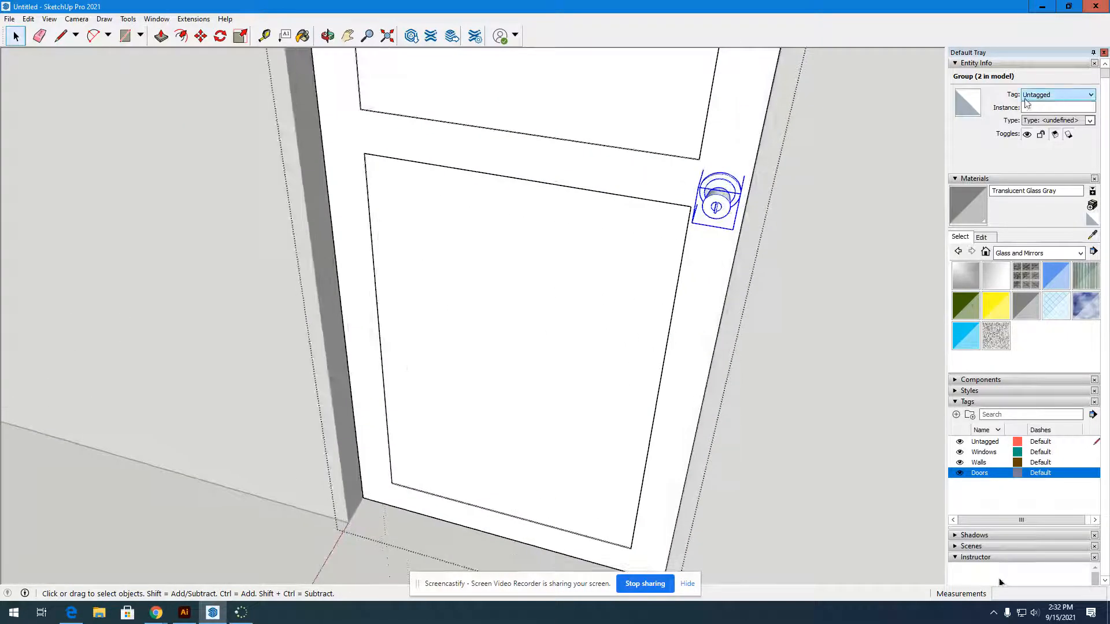
pyautogui.click(1066, 99)
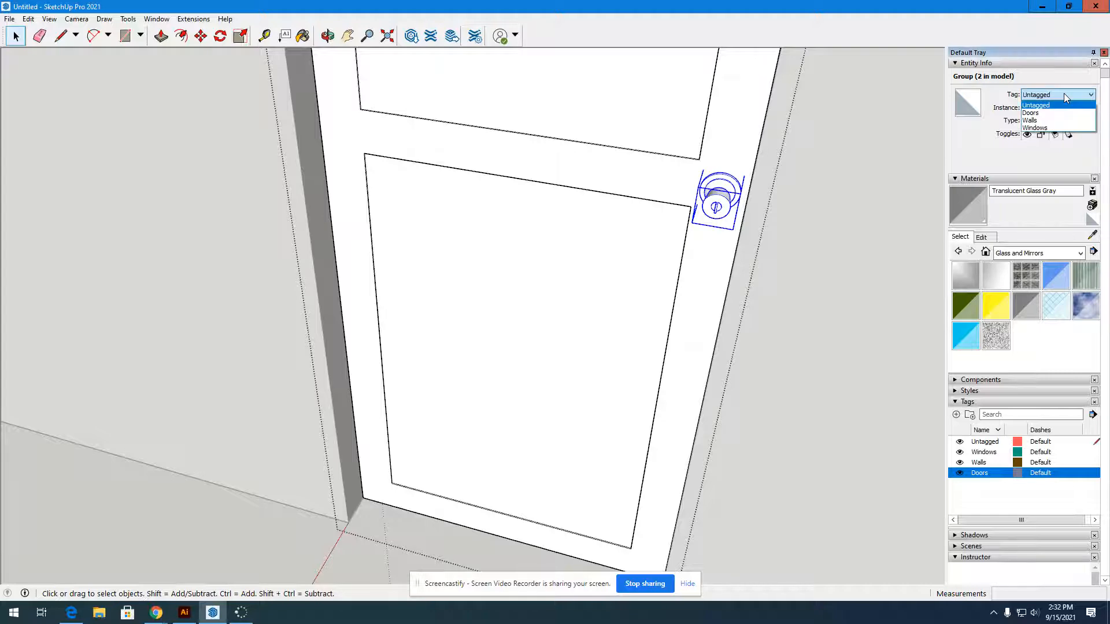
pyautogui.click(1036, 115)
pyautogui.scroll(-10, 752, 205)
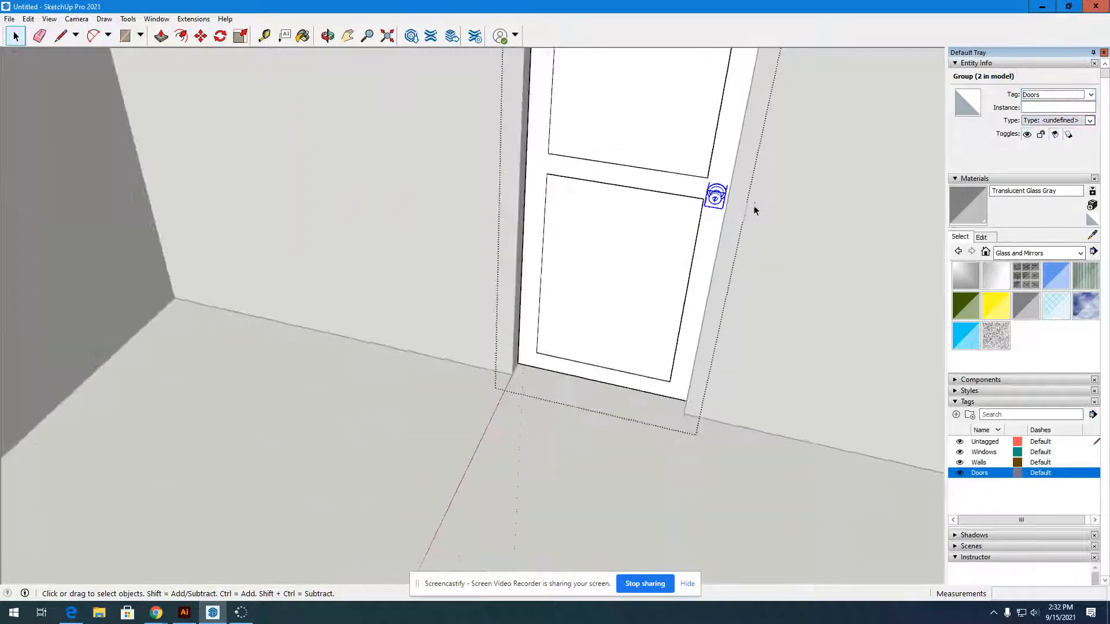
# Open the interior partition door's group, assign its doorknob to the Doors tag, and close the group
pyautogui.scroll(8, 412, 296)
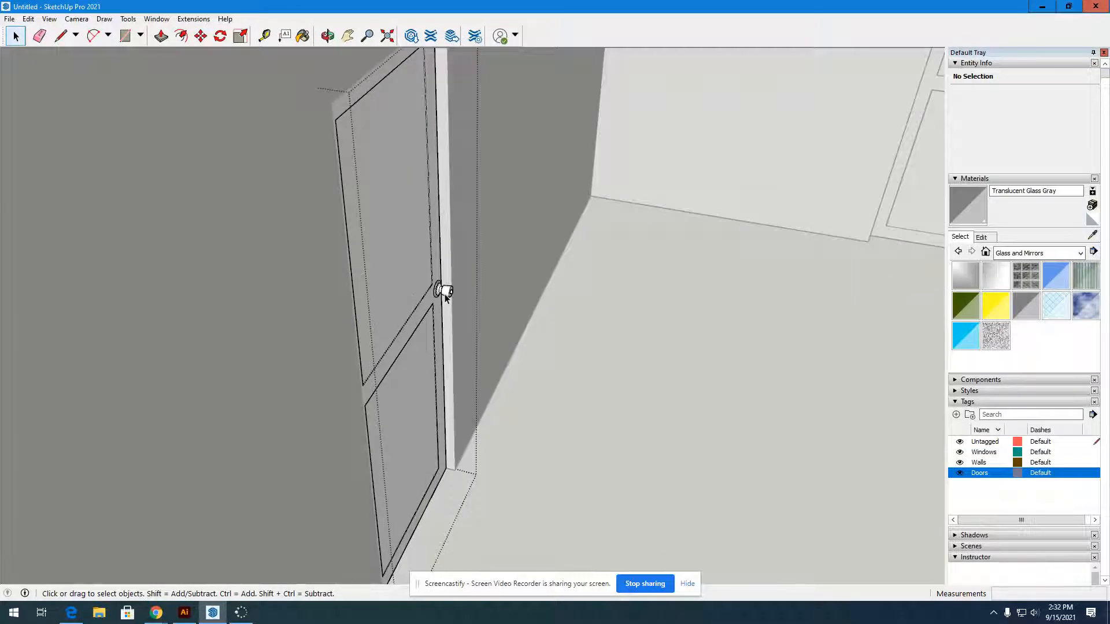
pyautogui.click(443, 298)
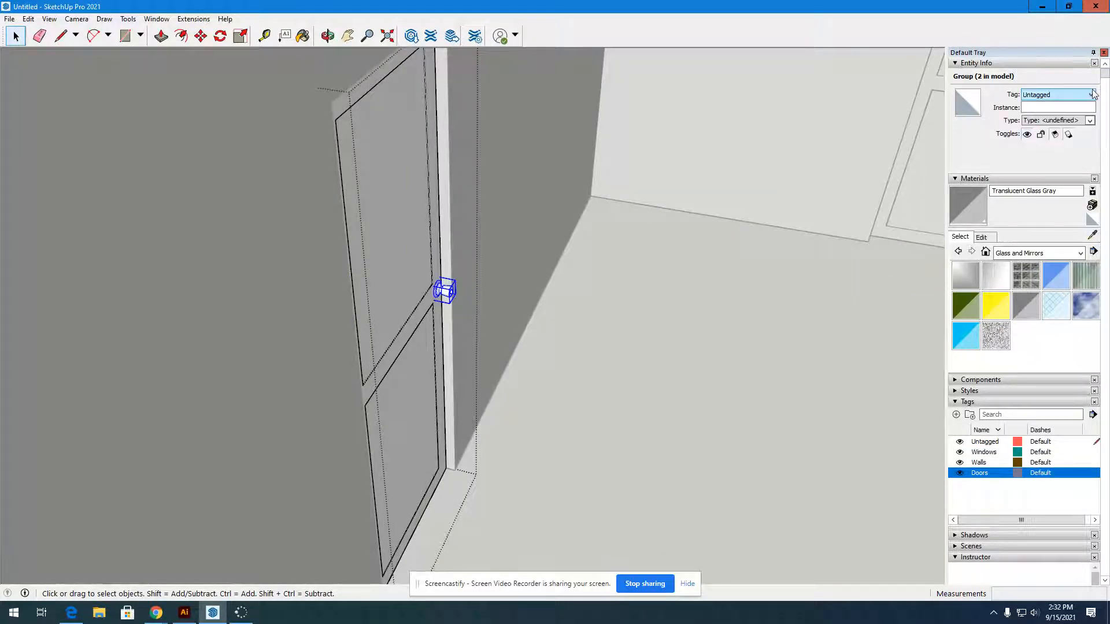
pyautogui.click(1058, 95)
pyautogui.click(1040, 129)
pyautogui.click(795, 268)
# Check the Doors tag by hiding it and showing it again with both knobbed doors in view
pyautogui.scroll(-5, 505, 438)
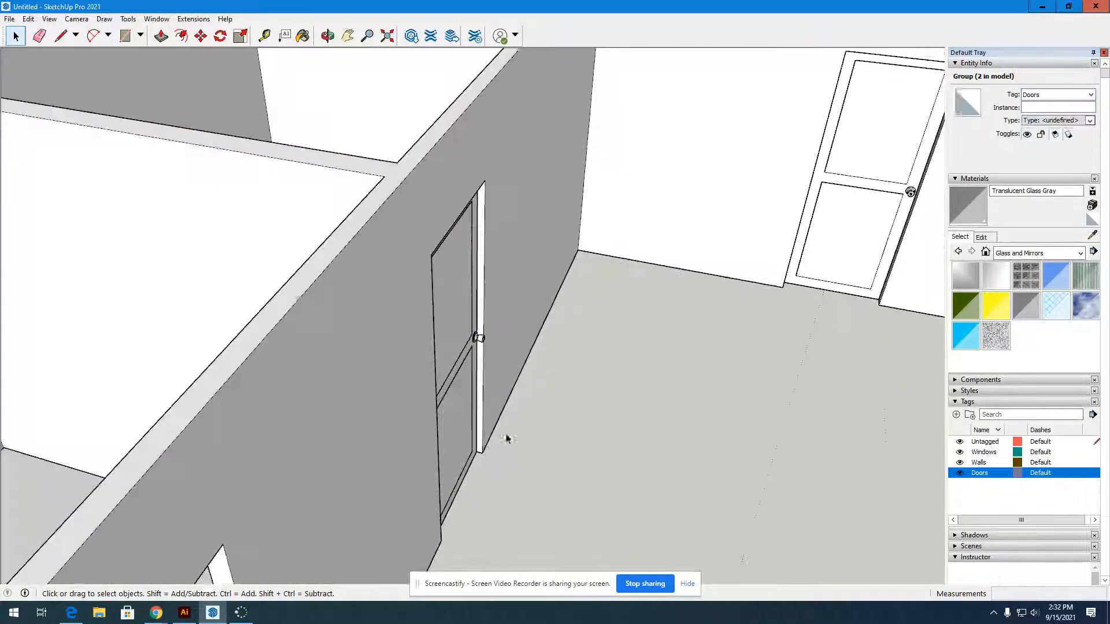
pyautogui.scroll(-7, 375, 350)
pyautogui.scroll(4, 402, 272)
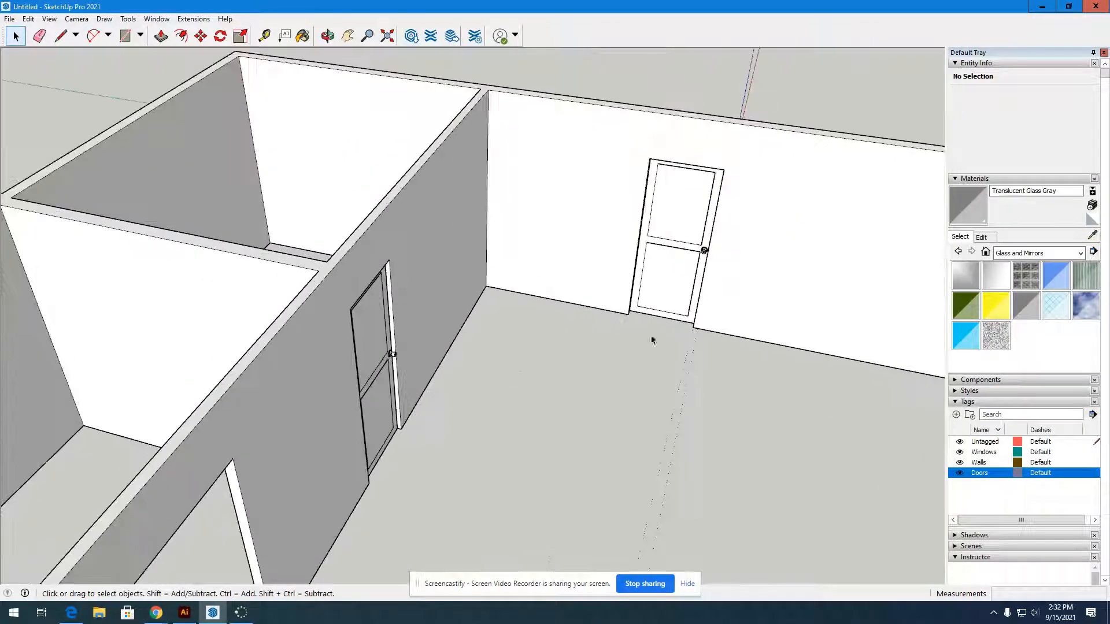
pyautogui.click(960, 473)
pyautogui.click(960, 473)
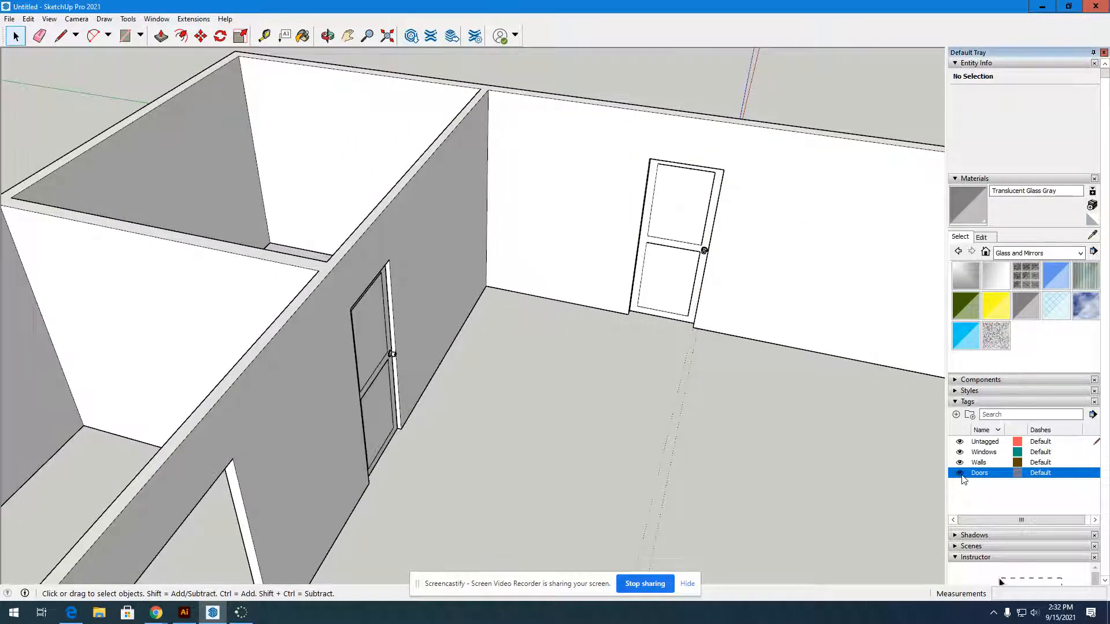
# Examine the whole building from several angles, including the front windows, the double door and the interior doorways
pyautogui.scroll(-6, 574, 412)
pyautogui.scroll(-3, 587, 249)
pyautogui.scroll(8, 537, 449)
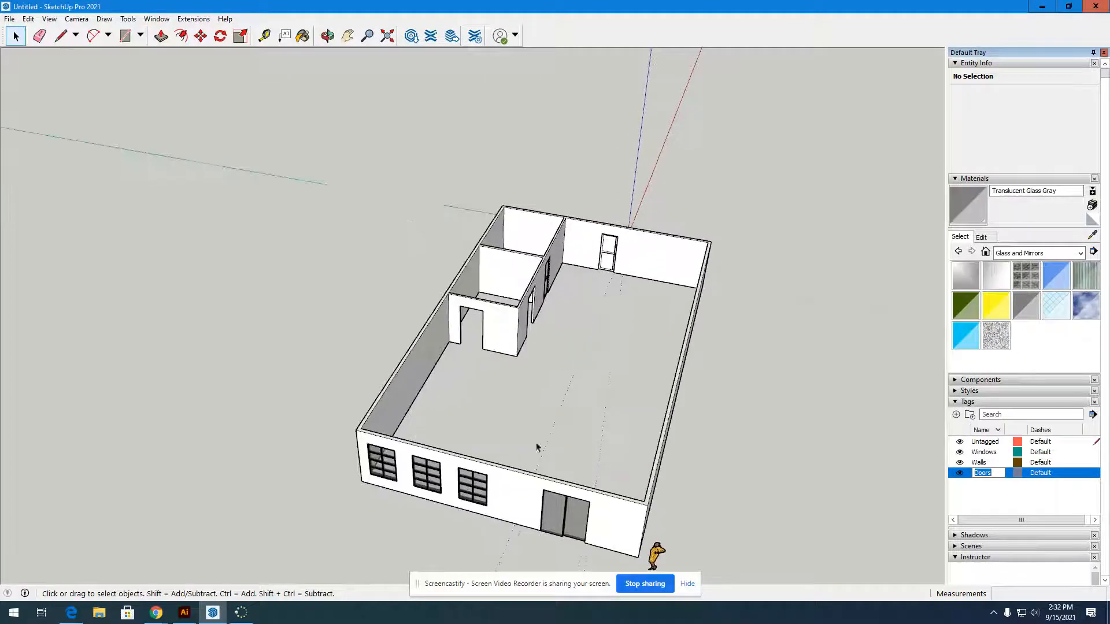
pyautogui.click(327, 35)
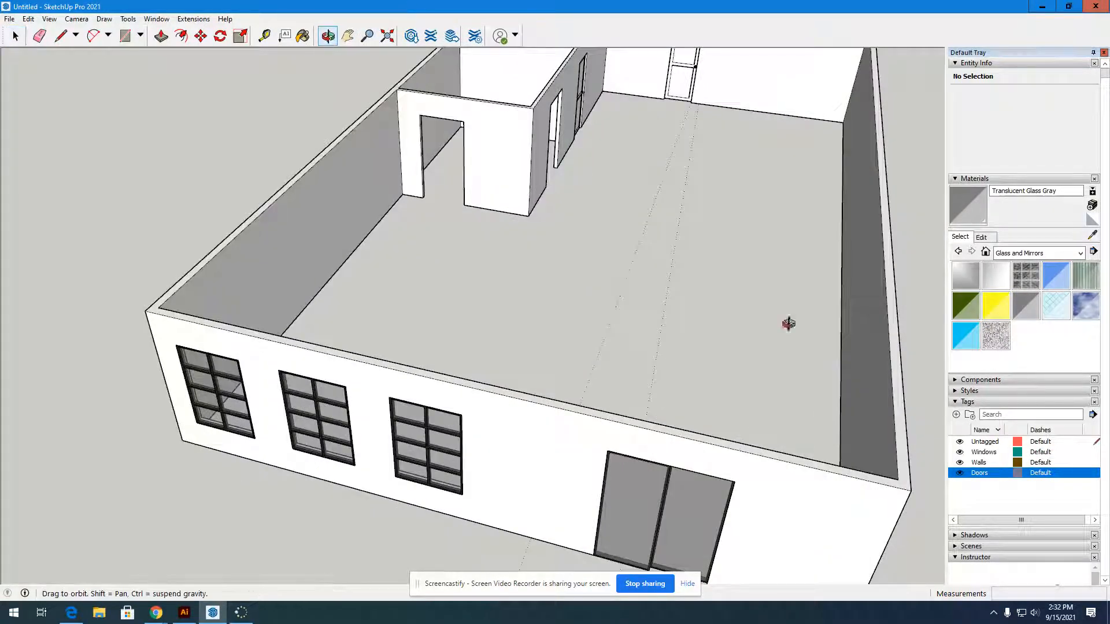
pyautogui.moveTo(788, 322); pyautogui.dragTo(636, 294)
pyautogui.scroll(-3, 278, 270)
pyautogui.moveTo(326, 301); pyautogui.dragTo(454, 297)
pyautogui.scroll(3, 425, 233)
pyautogui.scroll(3, 424, 233)
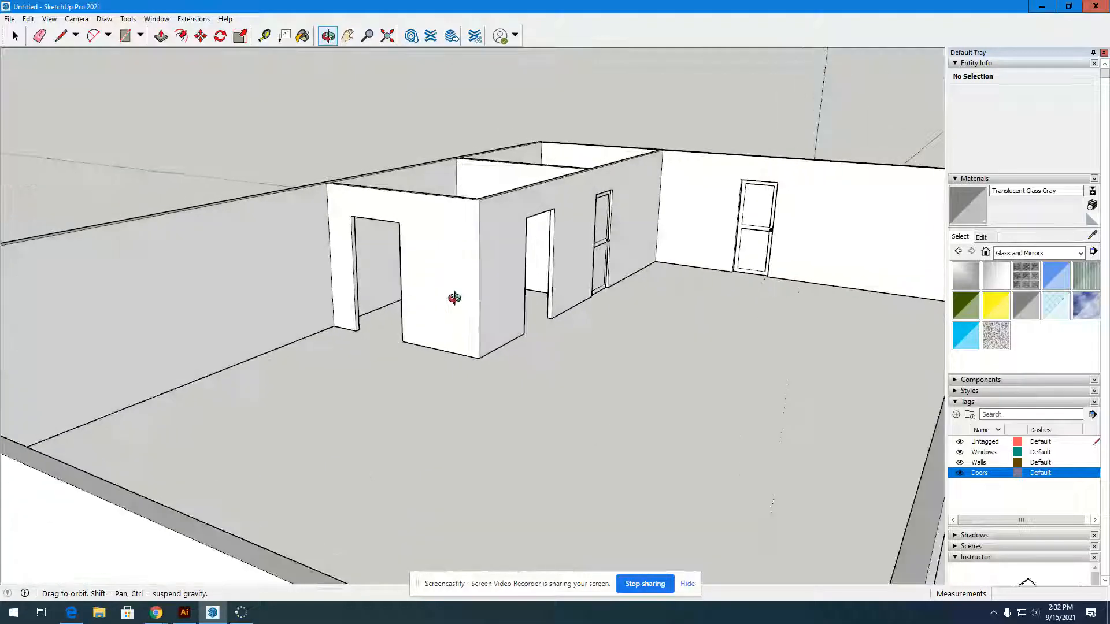
pyautogui.scroll(-3, 452, 296)
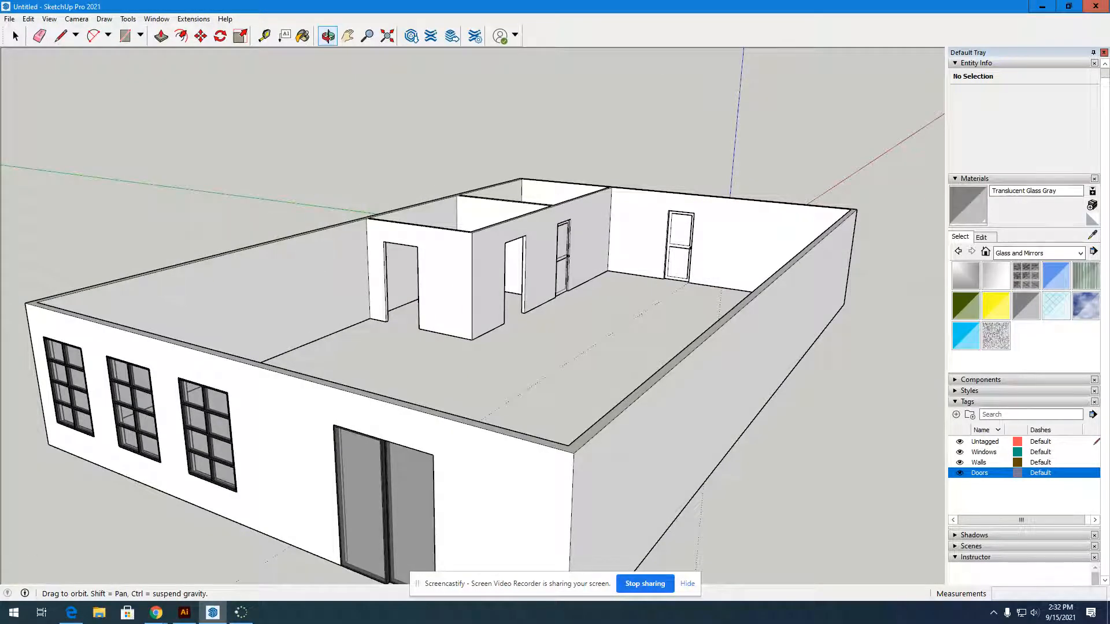